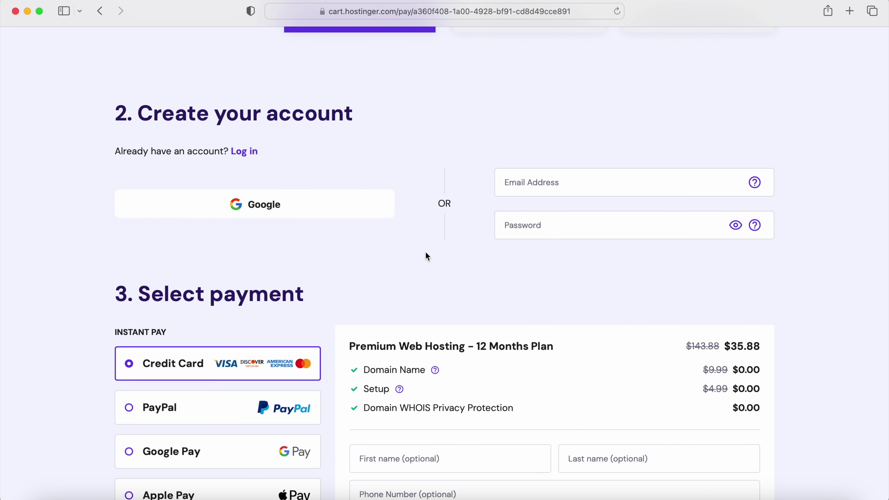
- Dismiss the account email autofill suggestions and move down to the order summary
{"action": "left_click", "coordinate": [551, 190]}
{"action": "left_click", "coordinate": [464, 213]}
{"action": "scroll", "coordinate": [434, 293], "scroll_direction": "down", "scroll_amount": 7}
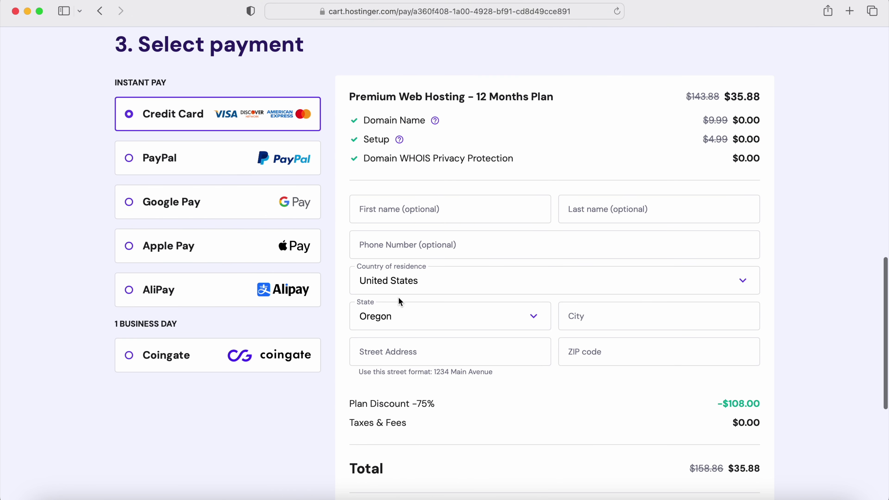
{"action": "scroll", "coordinate": [400, 302], "scroll_direction": "down", "scroll_amount": 6}
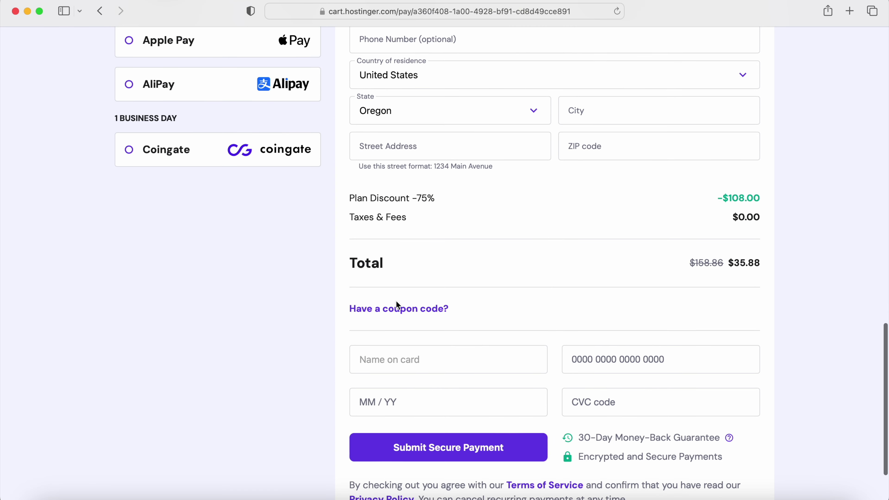
- Apply coupon code SUPER10 so the hosting total drops to $32.29
{"action": "left_click", "coordinate": [394, 310]}
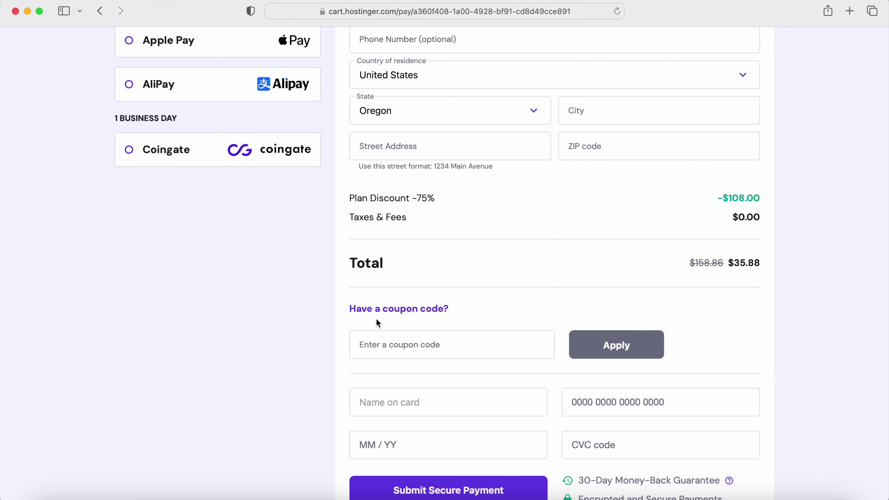
{"action": "left_click", "coordinate": [388, 345]}
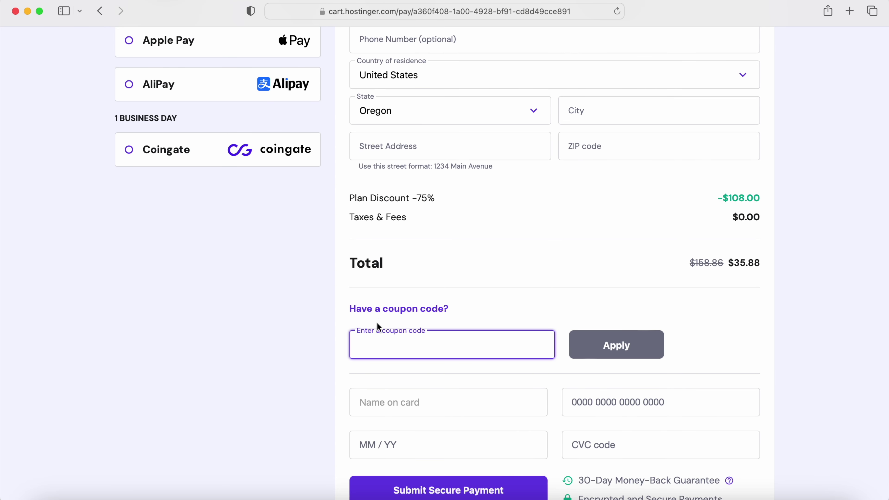
{"action": "type", "text": "SUPER10"}
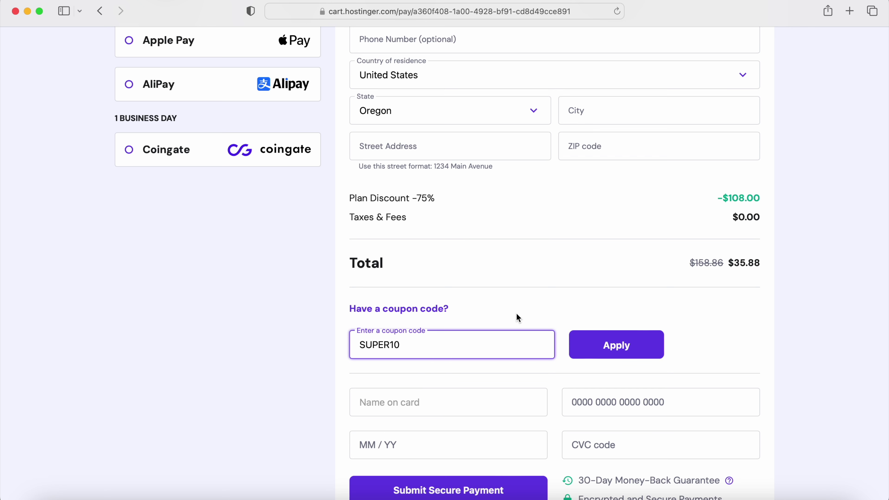
{"action": "left_click", "coordinate": [602, 348]}
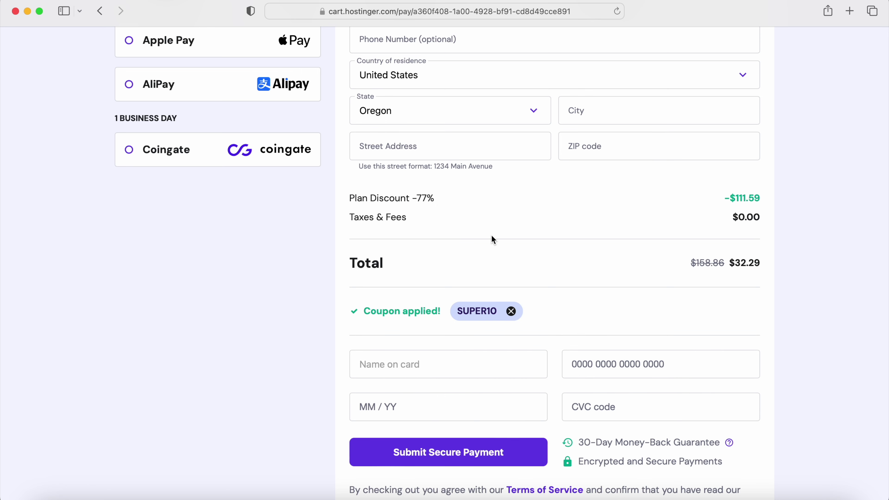
{"action": "scroll", "coordinate": [492, 239], "scroll_direction": "down", "scroll_amount": 3}
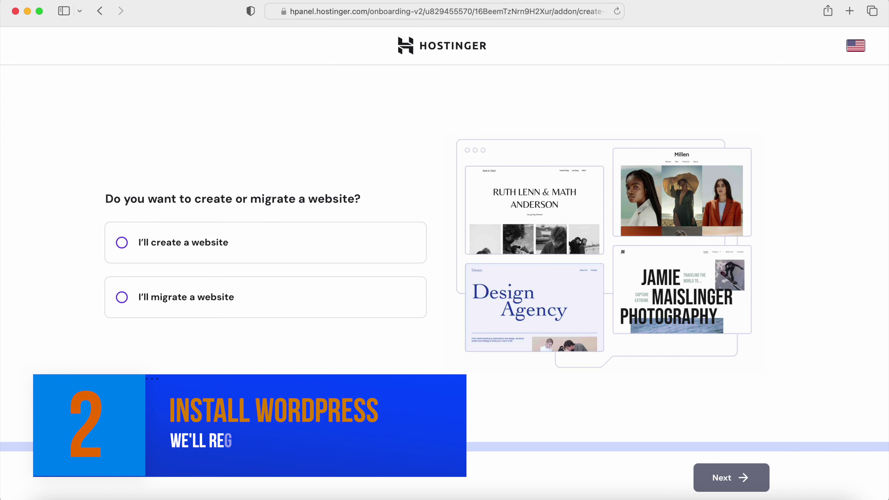
- Choose to create a new website built with WordPress
{"action": "left_click", "coordinate": [143, 249]}
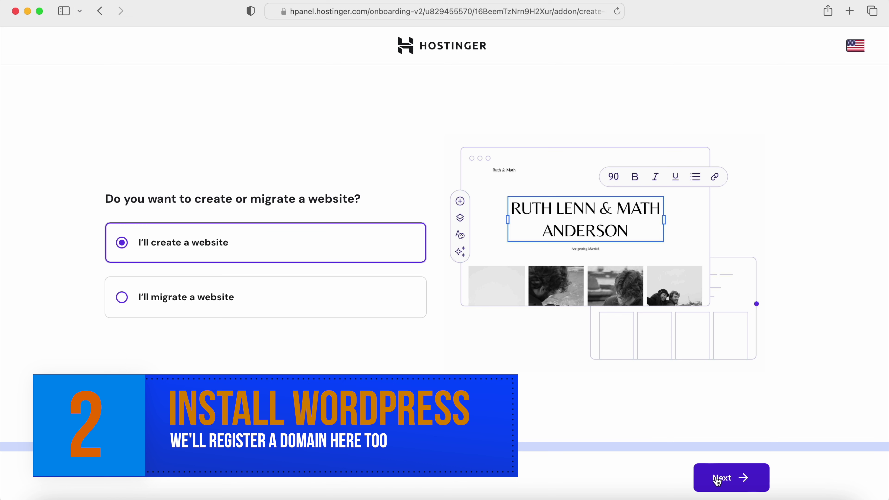
{"action": "left_click", "coordinate": [728, 480]}
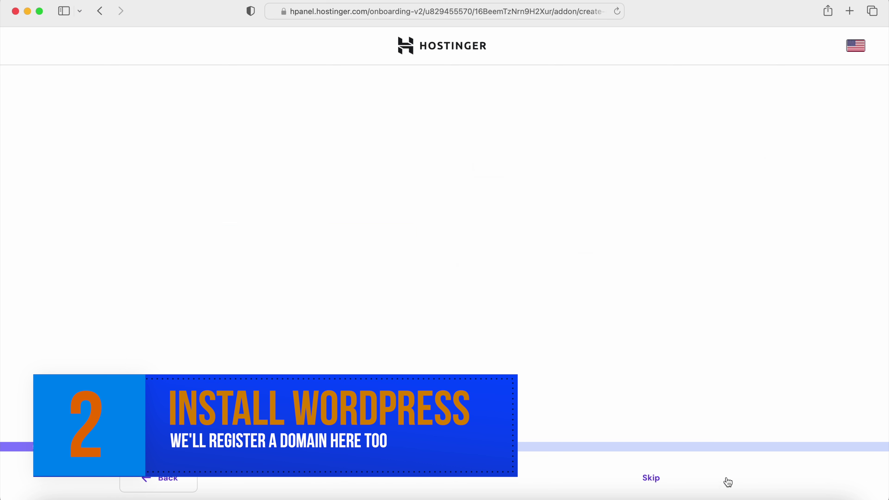
{"action": "left_click", "coordinate": [217, 326]}
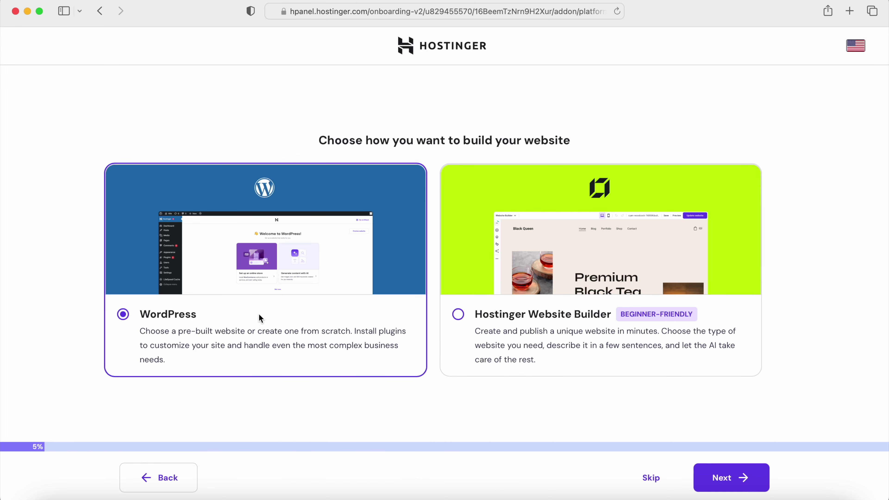
{"action": "left_click", "coordinate": [722, 483]}
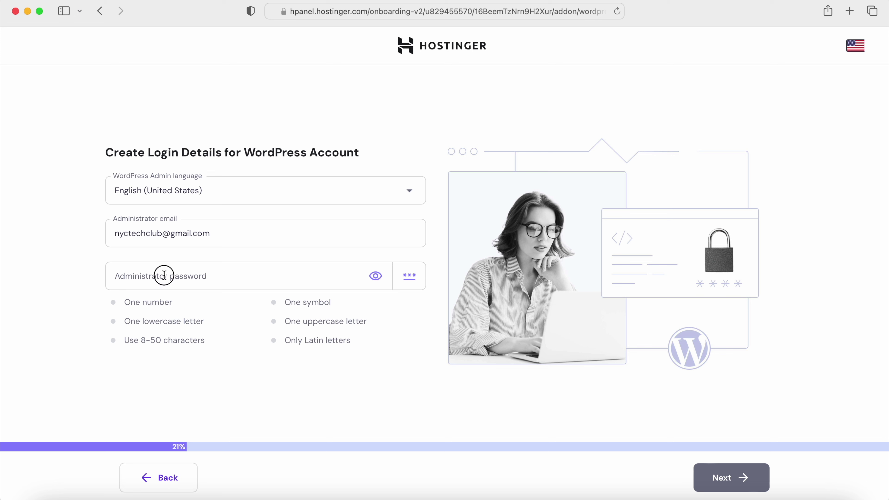
- Fill the administrator login with a strong suggested password, declining to save it to Keychain
{"action": "left_click", "coordinate": [173, 276]}
{"action": "left_click", "coordinate": [384, 375]}
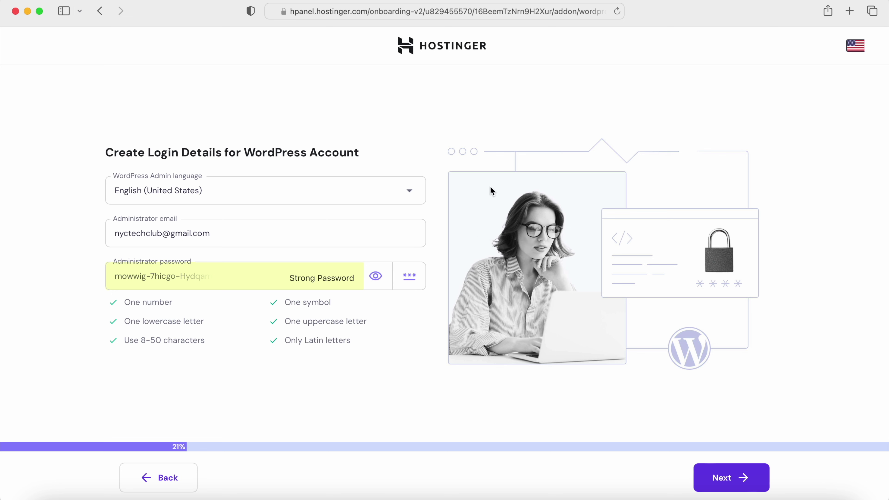
{"action": "left_click", "coordinate": [727, 484]}
{"action": "left_click", "coordinate": [455, 320]}
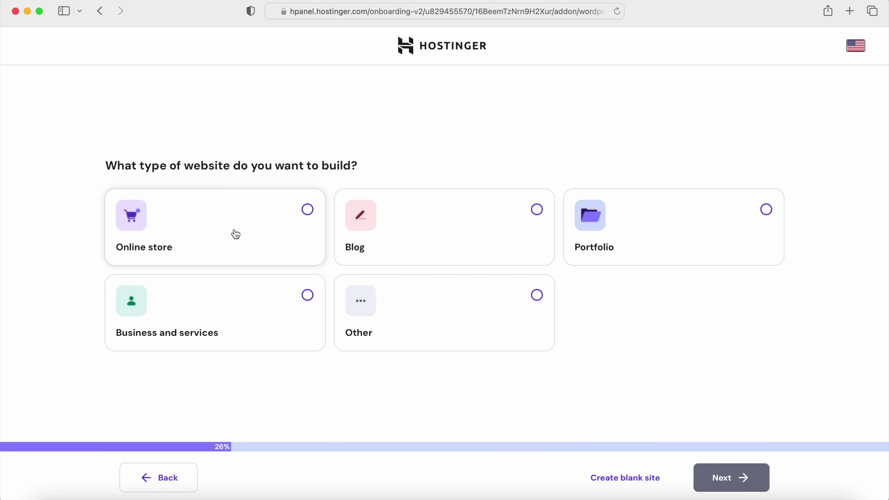
- Choose an online store site using the beauty-products template
{"action": "left_click", "coordinate": [235, 226]}
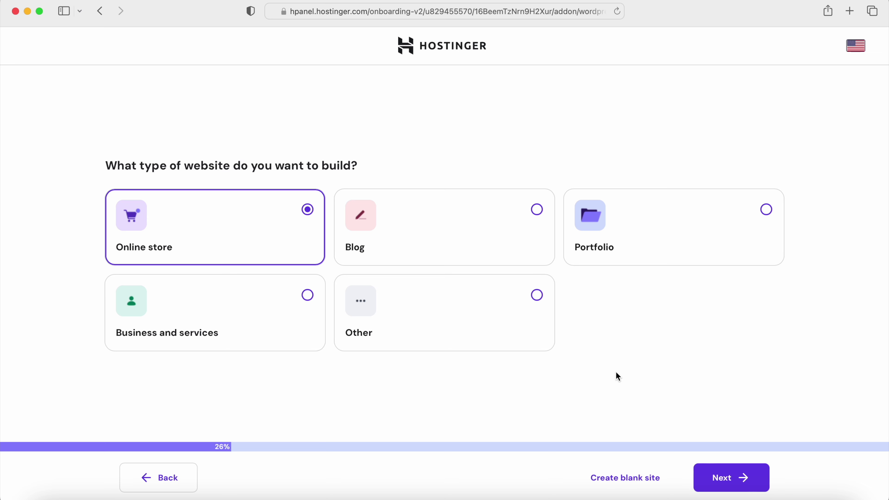
{"action": "left_click", "coordinate": [724, 479]}
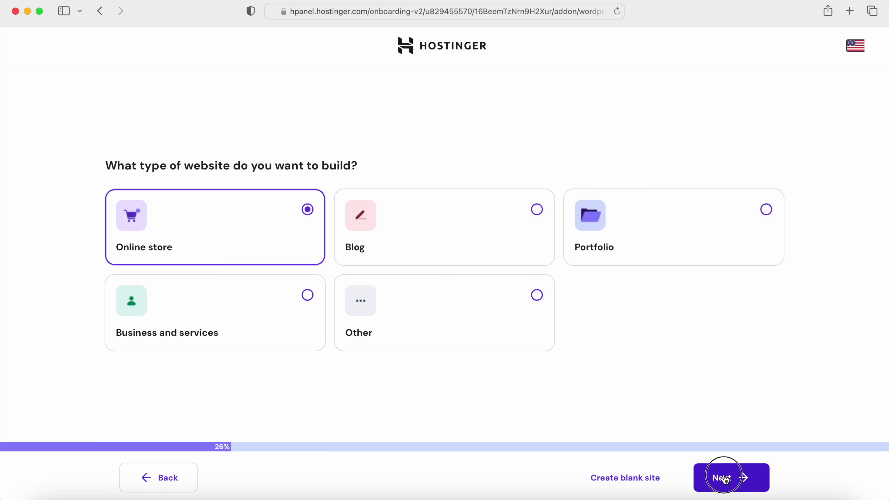
{"action": "mouse_move", "coordinate": [526, 333]}
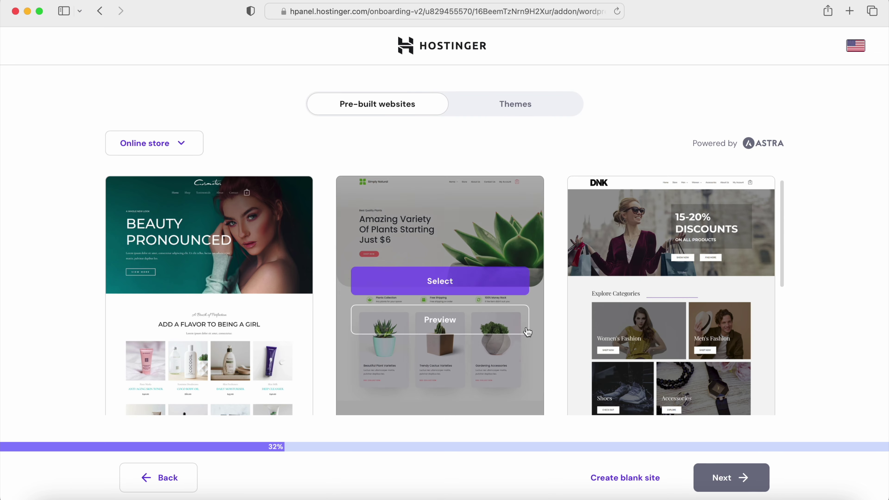
{"action": "mouse_move", "coordinate": [256, 223]}
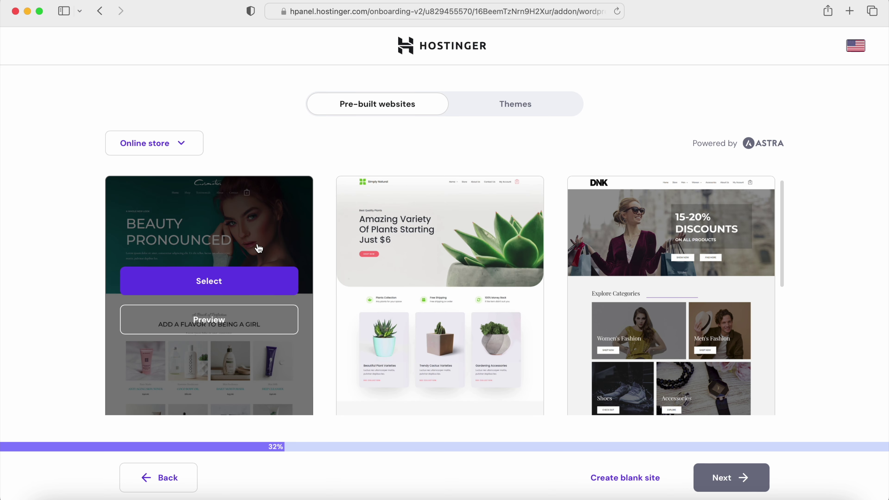
{"action": "left_click", "coordinate": [217, 283]}
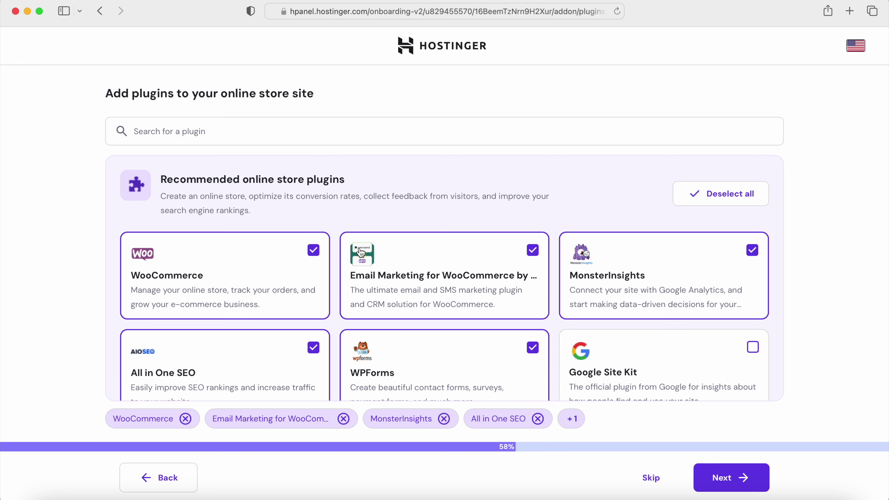
- Drop the WooCommerce email marketing, MonsterInsights and All in One SEO plugins, keeping WooCommerce and WPForms
{"action": "scroll", "coordinate": [361, 251], "scroll_direction": "down", "scroll_amount": 2}
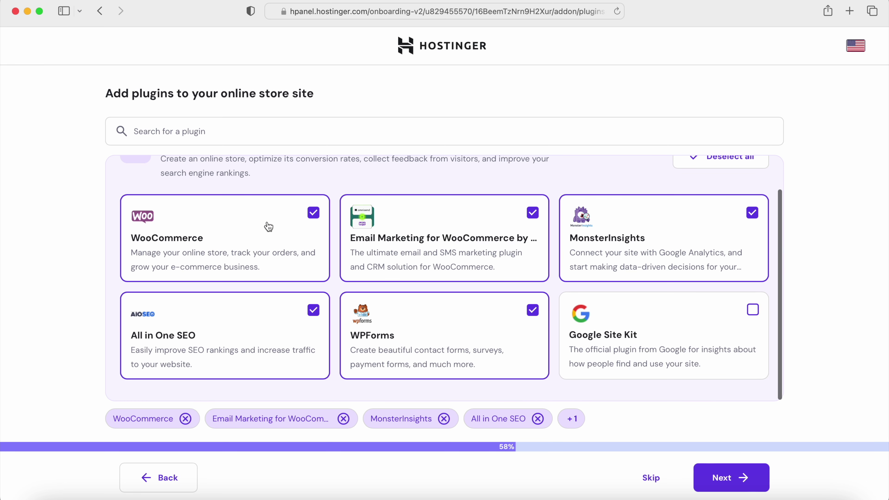
{"action": "left_click", "coordinate": [532, 213]}
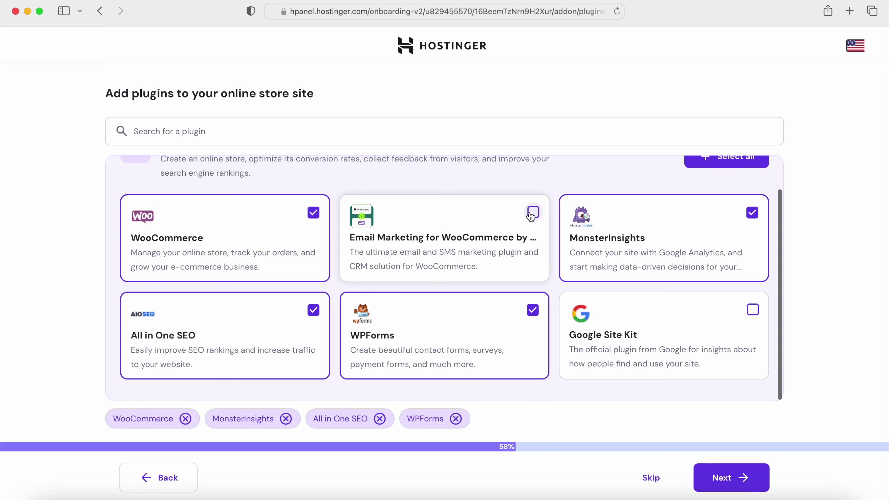
{"action": "left_click", "coordinate": [752, 214]}
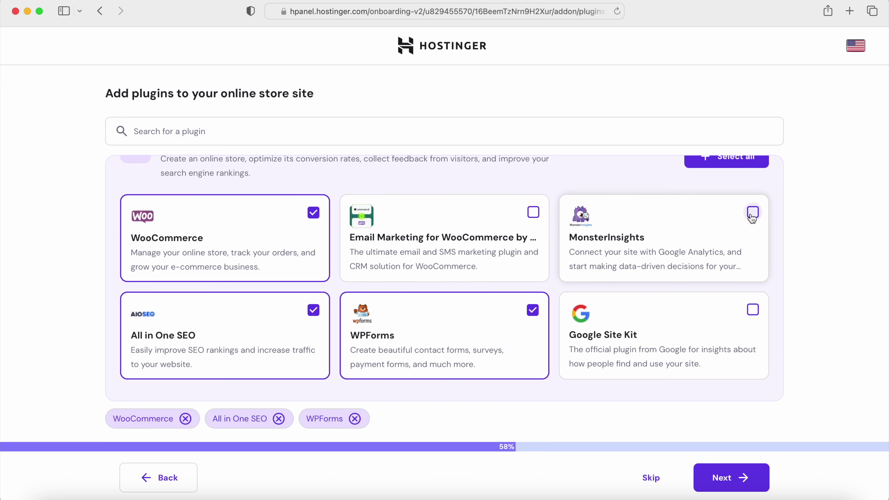
{"action": "left_click", "coordinate": [314, 312]}
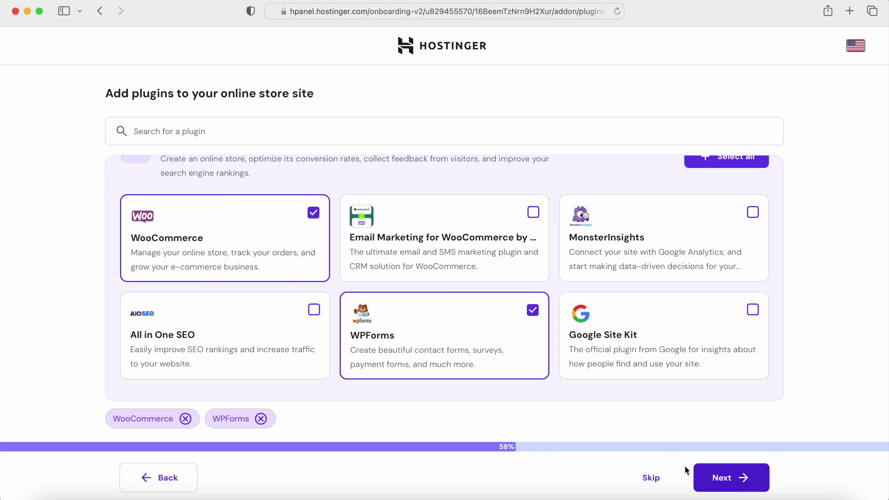
{"action": "left_click", "coordinate": [712, 477]}
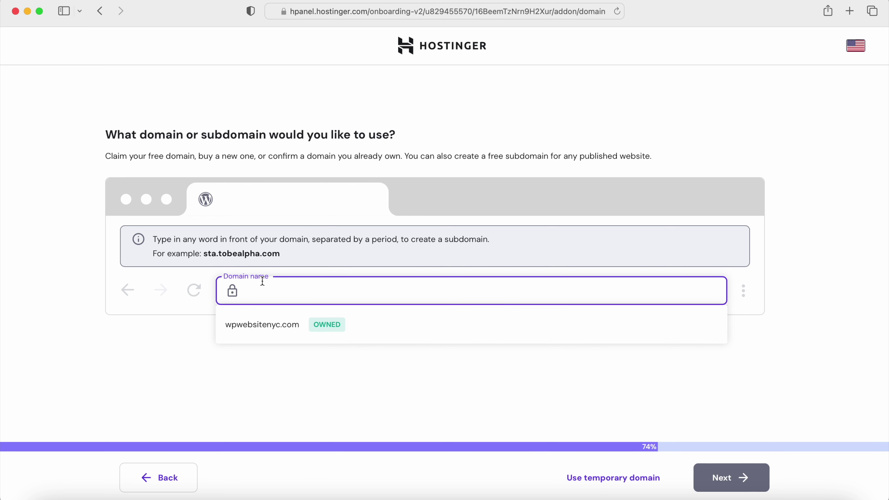
- Use wpwebsitenyc.com as the domain, install WordPress, and open that site's Admin Panel
{"action": "left_click", "coordinate": [261, 325]}
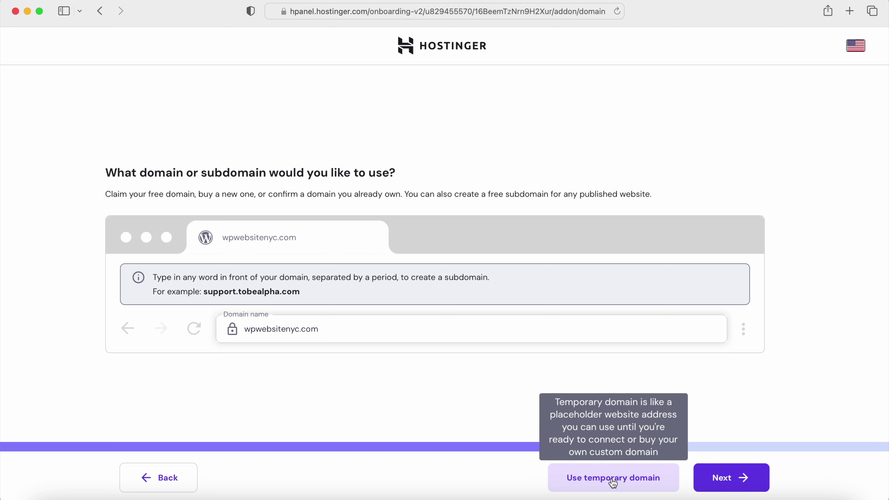
{"action": "left_click", "coordinate": [723, 484]}
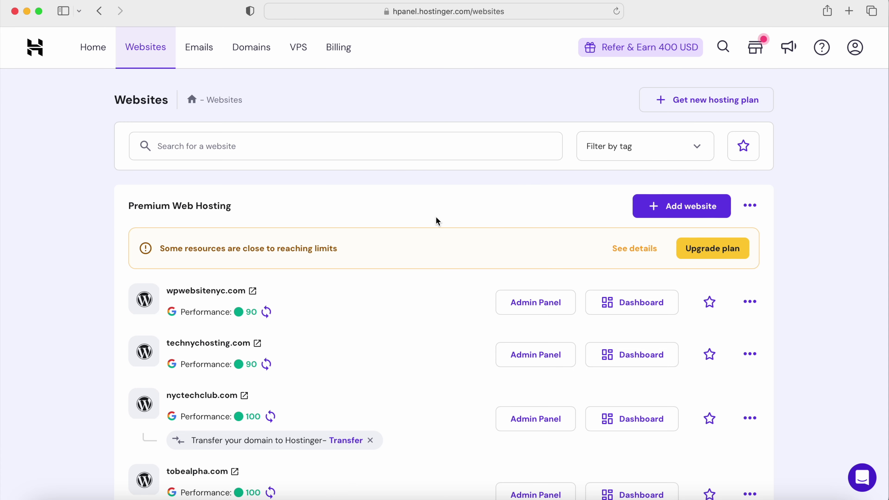
{"action": "left_click", "coordinate": [537, 305]}
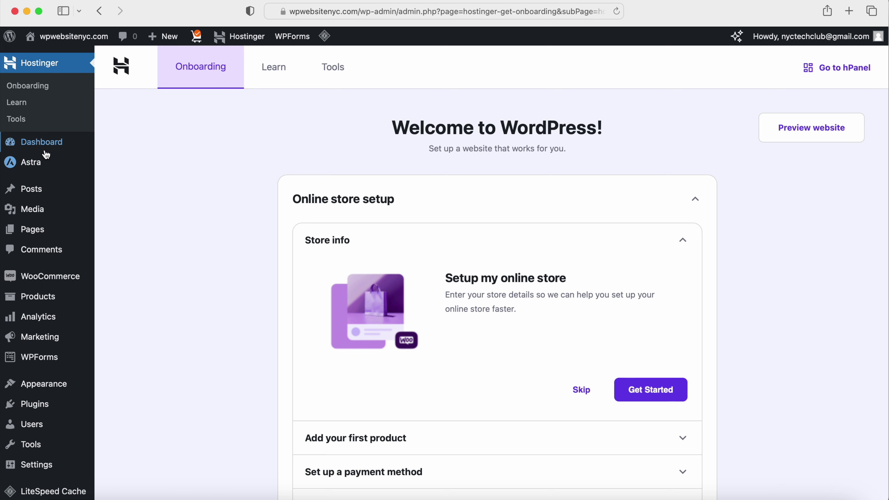
- Open the WordPress Dashboard and review its setup boxes and the Posts, Media, WooCommerce, Products and Appearance menus
{"action": "left_click", "coordinate": [46, 142]}
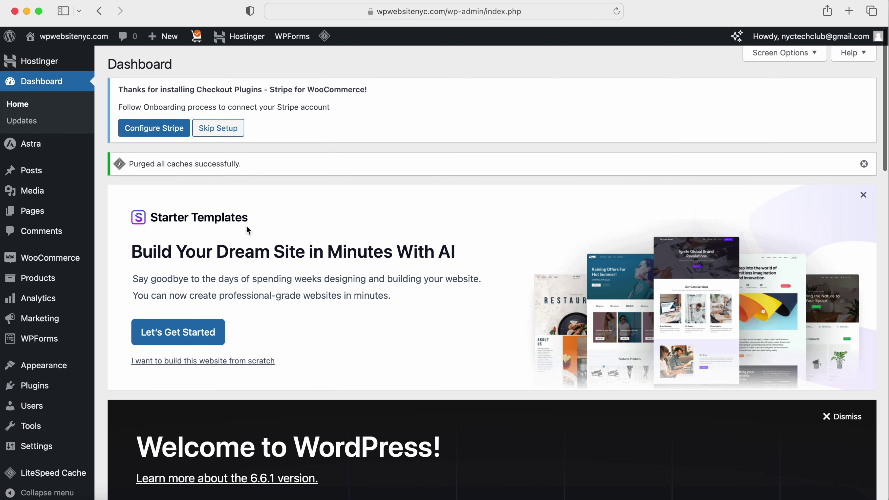
{"action": "scroll", "coordinate": [247, 230], "scroll_direction": "down", "scroll_amount": 10}
{"action": "scroll", "coordinate": [292, 352], "scroll_direction": "down", "scroll_amount": 9}
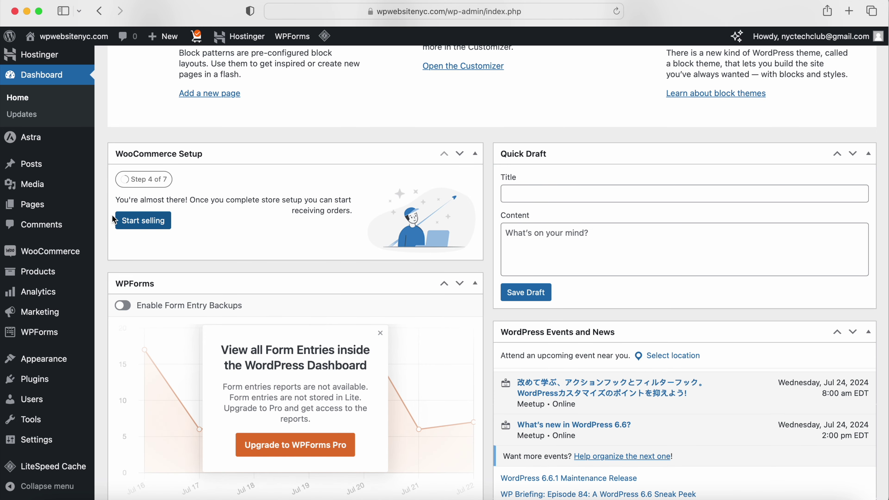
{"action": "mouse_move", "coordinate": [33, 208]}
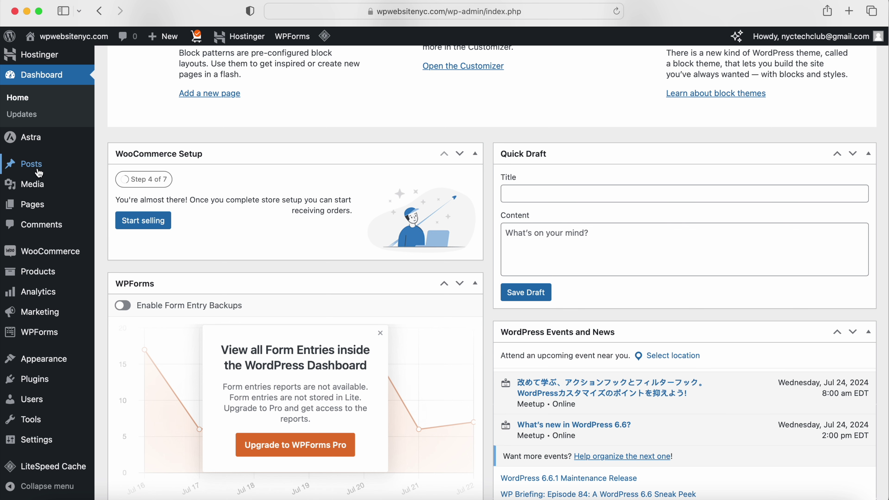
{"action": "mouse_move", "coordinate": [38, 173]}
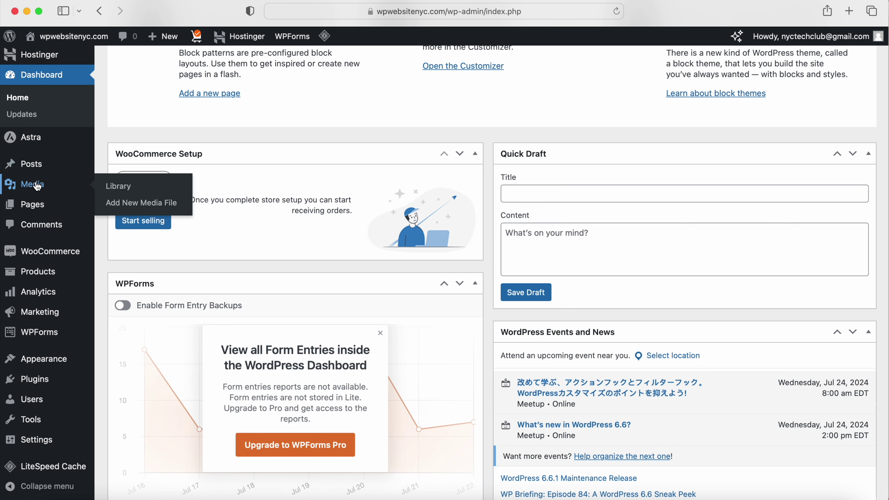
{"action": "mouse_move", "coordinate": [39, 256]}
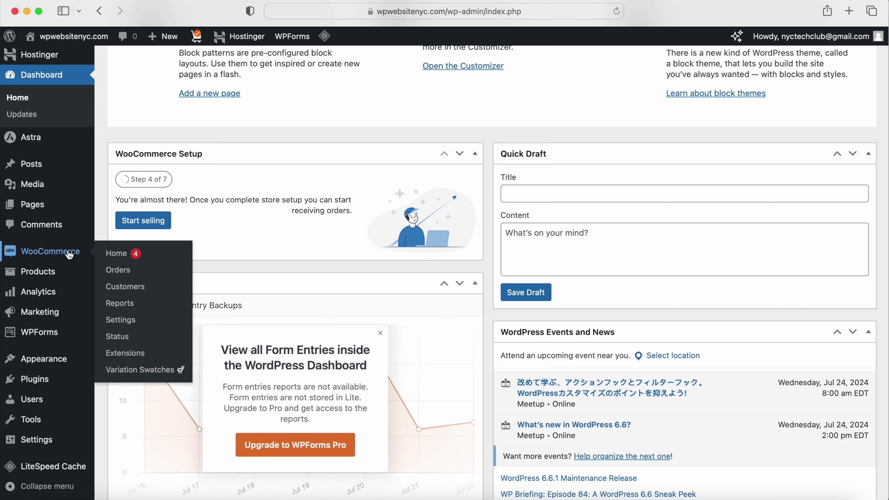
{"action": "mouse_move", "coordinate": [54, 277]}
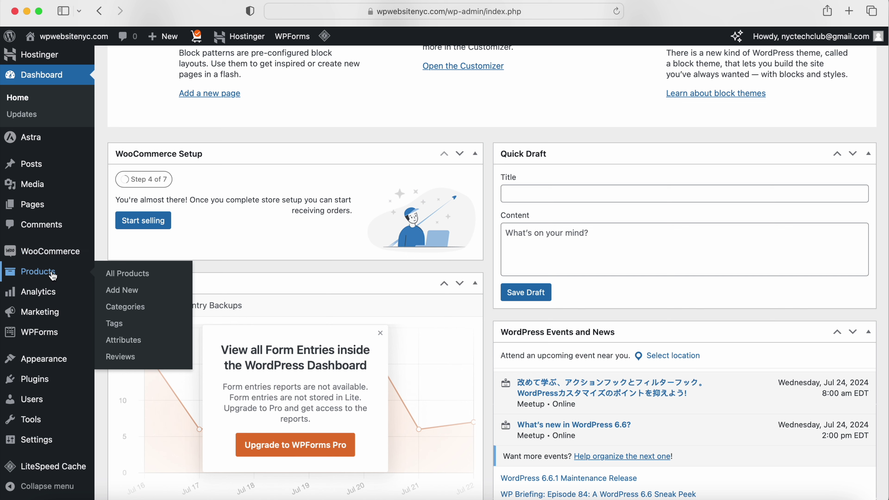
{"action": "mouse_move", "coordinate": [49, 361]}
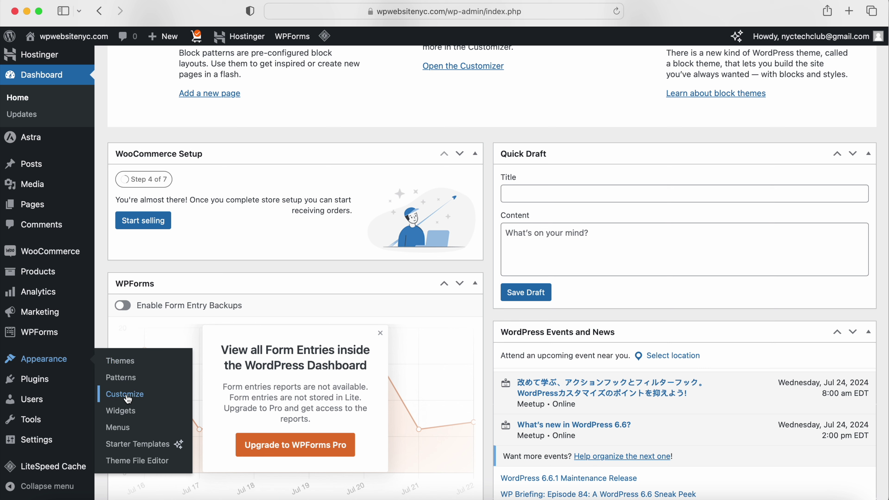
{"action": "mouse_move", "coordinate": [64, 446]}
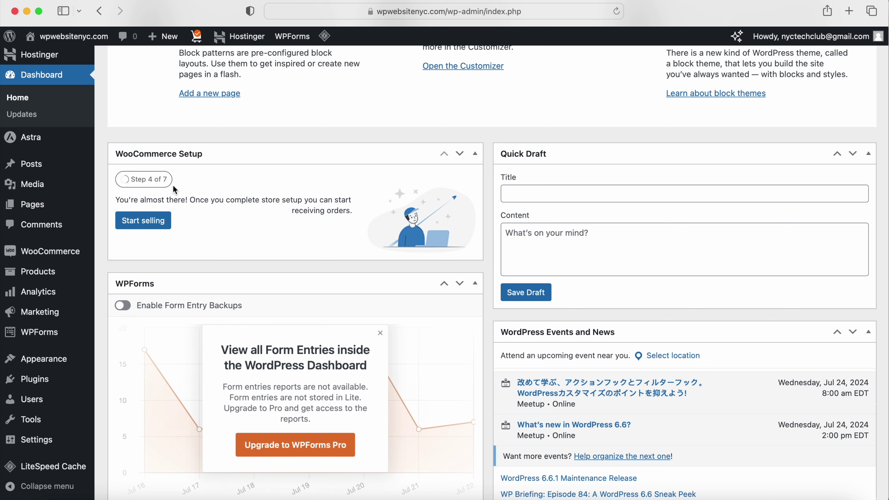
{"action": "mouse_move", "coordinate": [80, 41]}
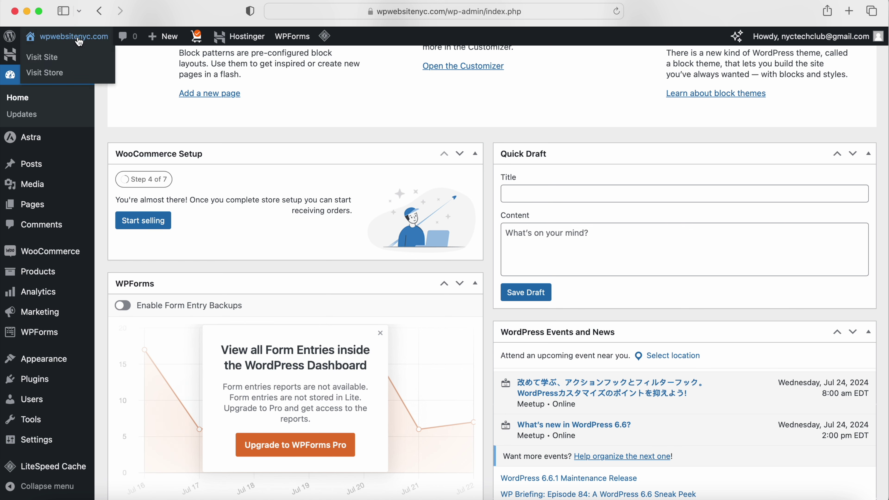
{"action": "left_click", "coordinate": [51, 59]}
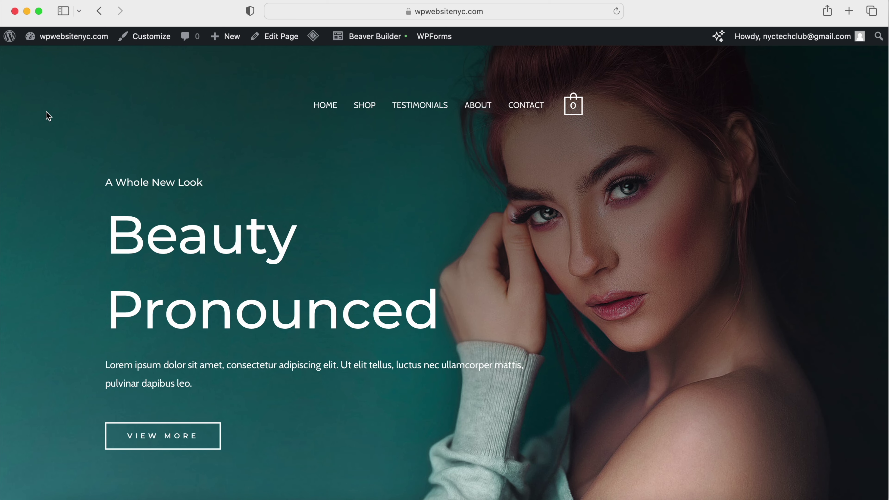
{"action": "scroll", "coordinate": [243, 146], "scroll_direction": "down", "scroll_amount": 10}
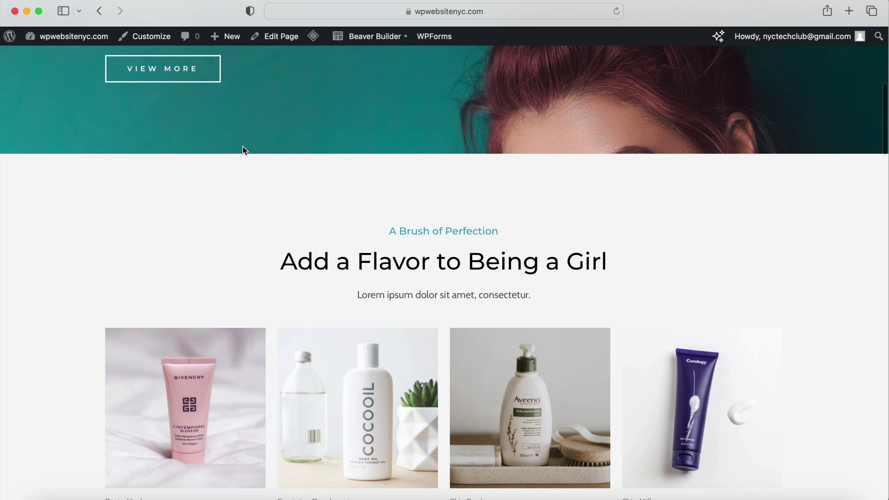
{"action": "scroll", "coordinate": [245, 152], "scroll_direction": "down", "scroll_amount": 13}
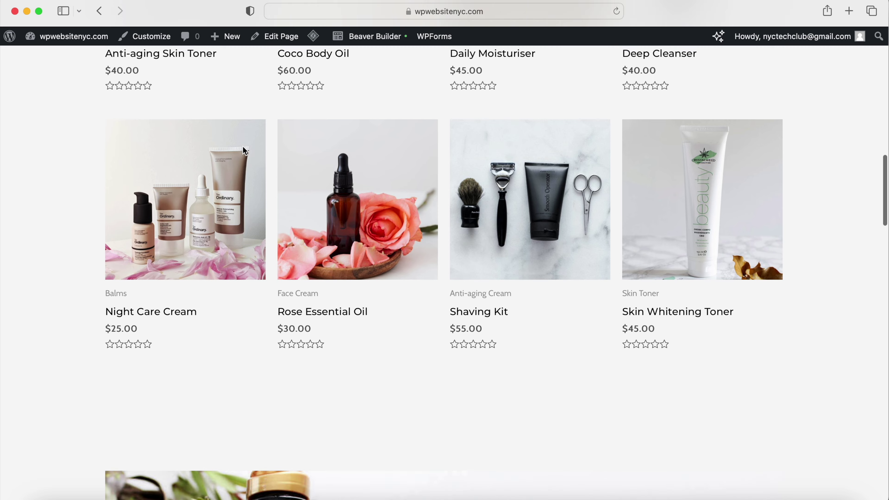
{"action": "scroll", "coordinate": [245, 151], "scroll_direction": "down", "scroll_amount": 19}
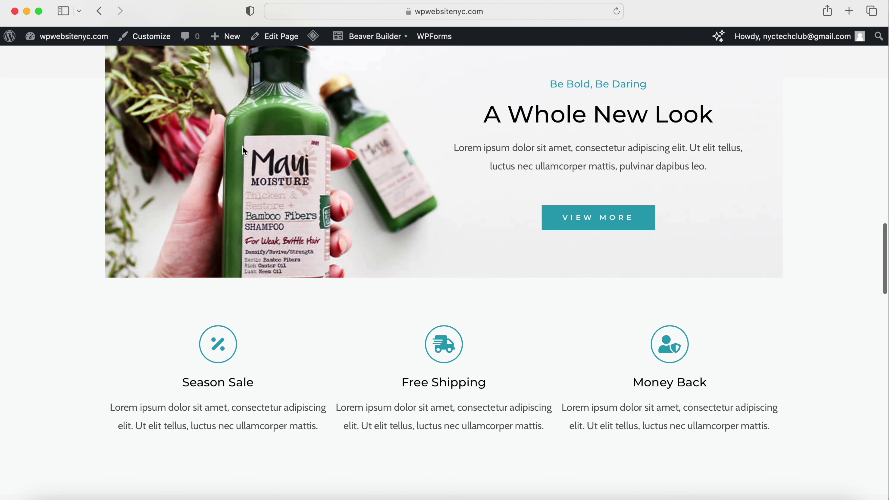
{"action": "scroll", "coordinate": [243, 148], "scroll_direction": "down", "scroll_amount": 2}
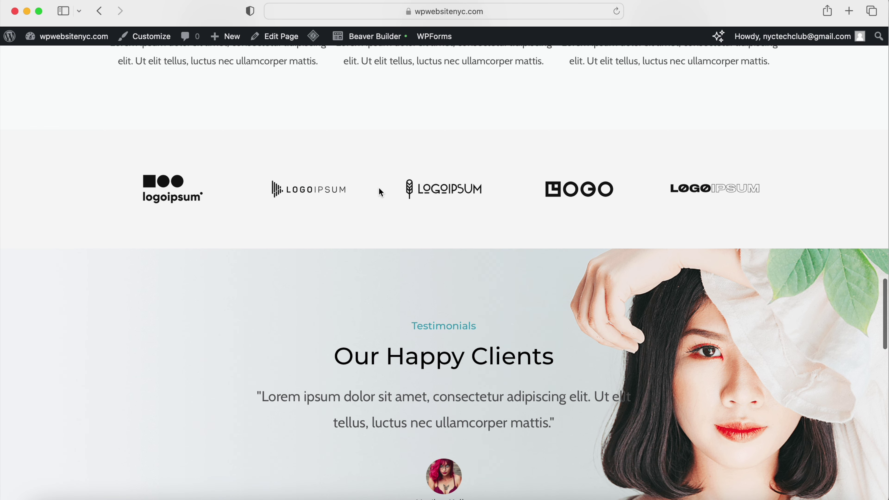
{"action": "scroll", "coordinate": [379, 191], "scroll_direction": "down", "scroll_amount": 11}
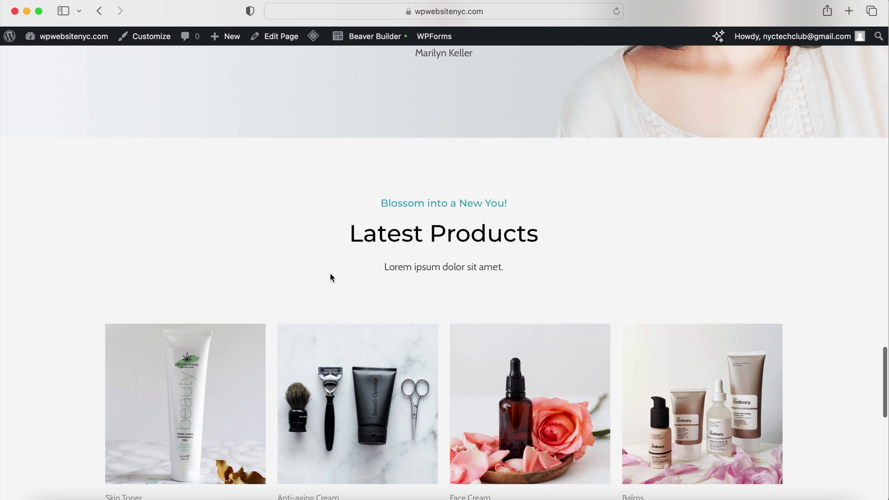
{"action": "scroll", "coordinate": [331, 274], "scroll_direction": "up", "scroll_amount": 15}
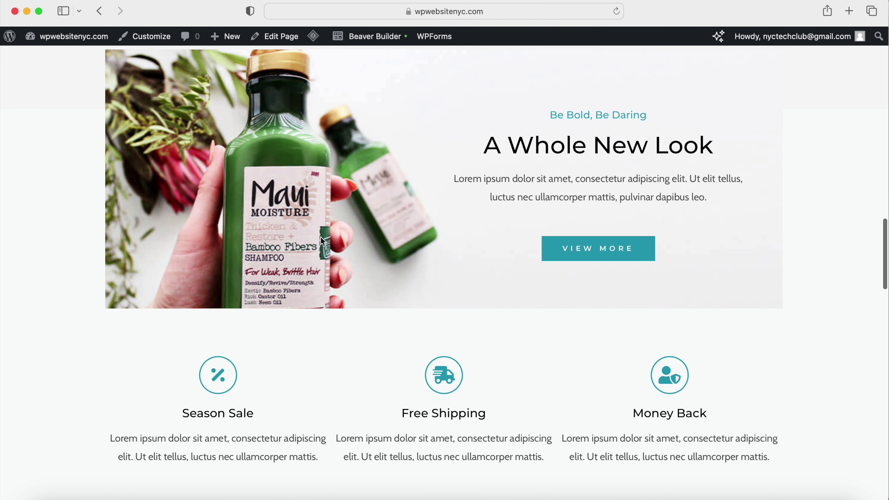
{"action": "scroll", "coordinate": [315, 249], "scroll_direction": "down", "scroll_amount": 18}
{"action": "scroll", "coordinate": [315, 250], "scroll_direction": "up", "scroll_amount": 6}
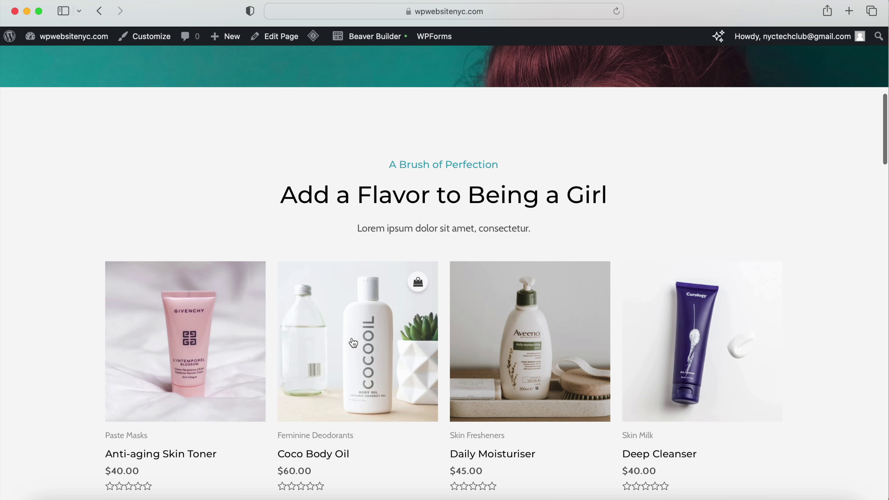
{"action": "scroll", "coordinate": [352, 339], "scroll_direction": "up", "scroll_amount": 10}
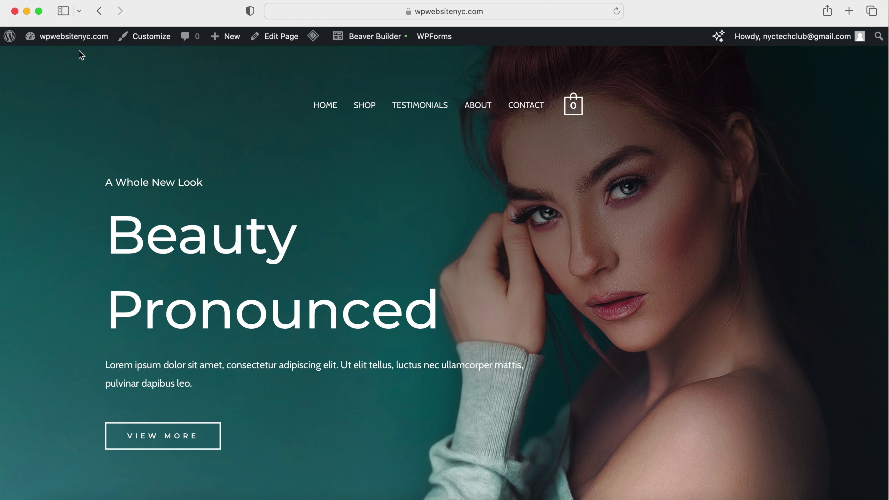
{"action": "mouse_move", "coordinate": [71, 37]}
{"action": "left_click", "coordinate": [59, 59]}
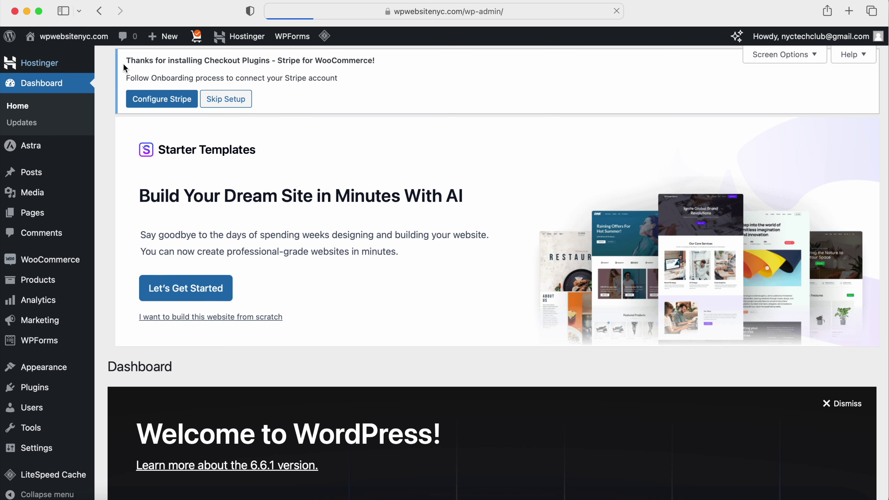
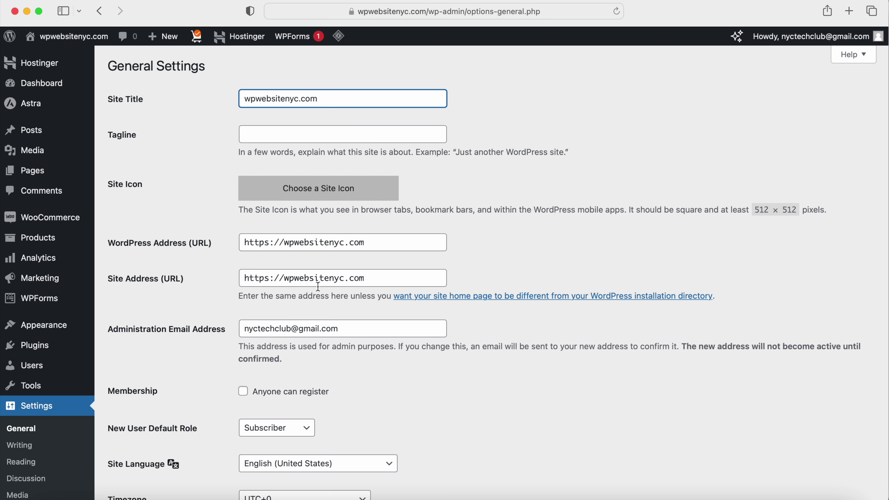
- Select the administration email address text on the General settings page
{"action": "left_click_drag", "start_coordinate": [360, 329], "coordinate": [238, 327]}
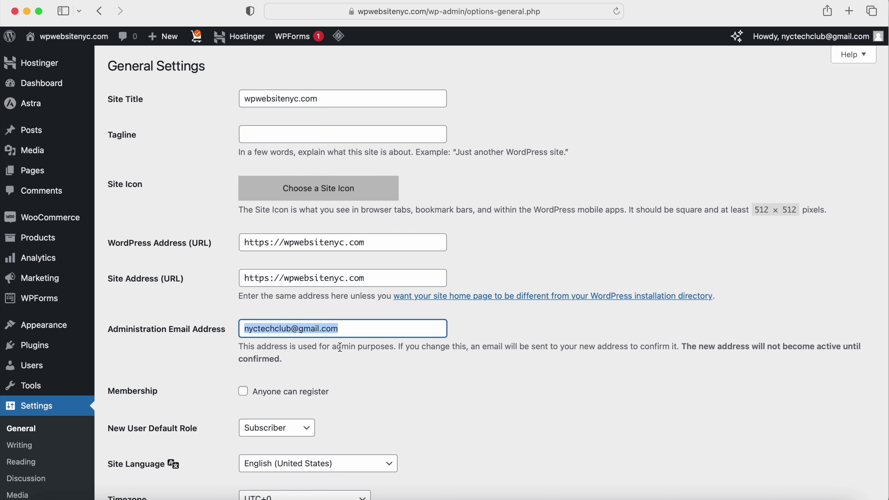
{"action": "scroll", "coordinate": [339, 347], "scroll_direction": "down", "scroll_amount": 10}
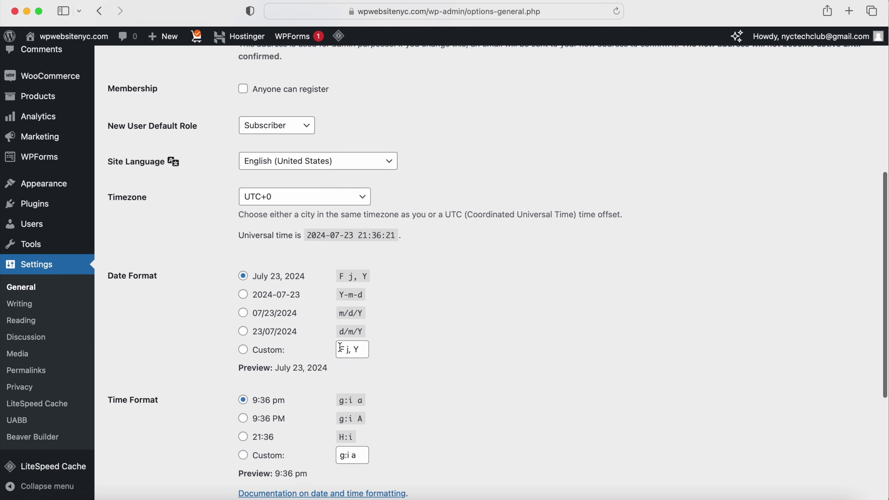
{"action": "scroll", "coordinate": [256, 328], "scroll_direction": "down", "scroll_amount": 6}
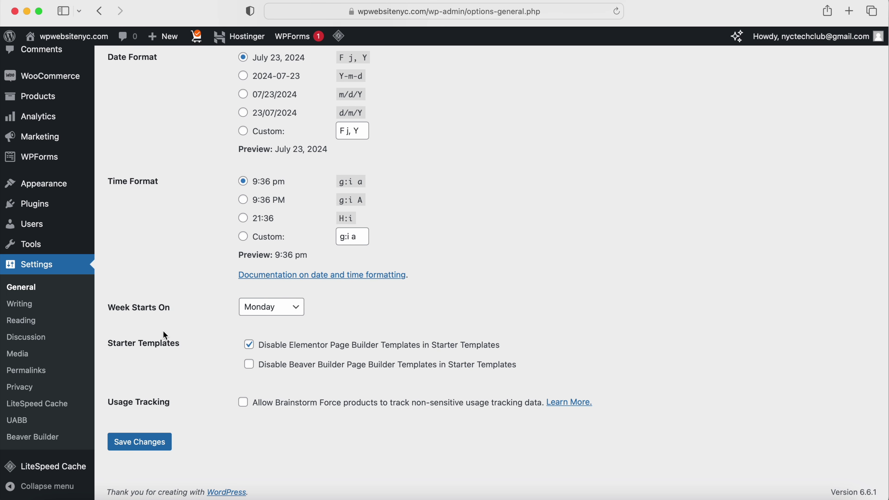
- Check the Reading settings, keeping Home as the static homepage and no posts page
{"action": "left_click", "coordinate": [20, 322]}
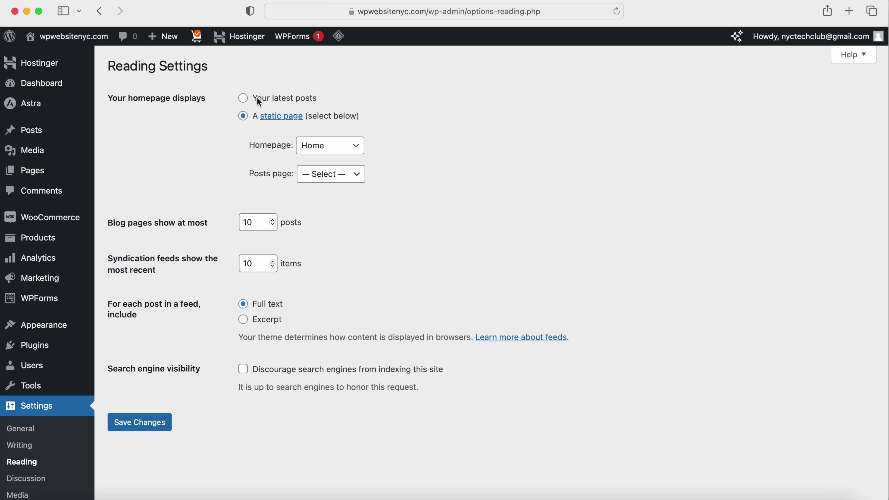
{"action": "left_click_drag", "start_coordinate": [252, 99], "coordinate": [325, 96]}
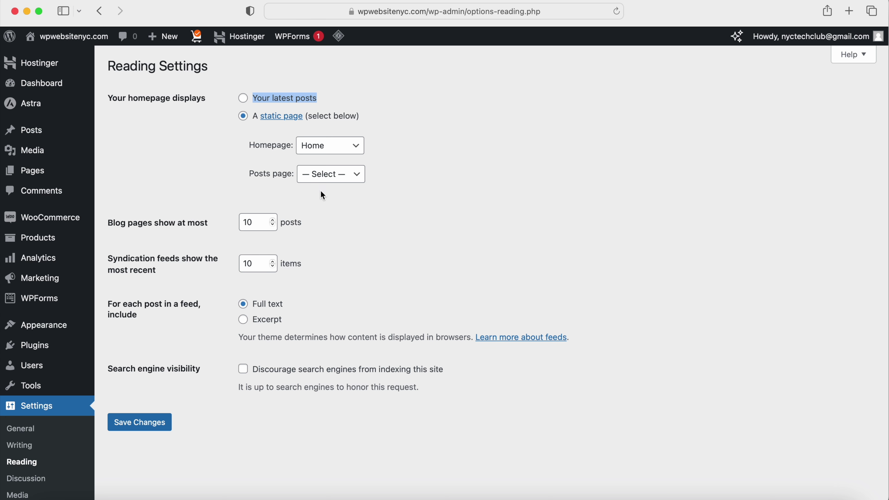
{"action": "left_click", "coordinate": [326, 180]}
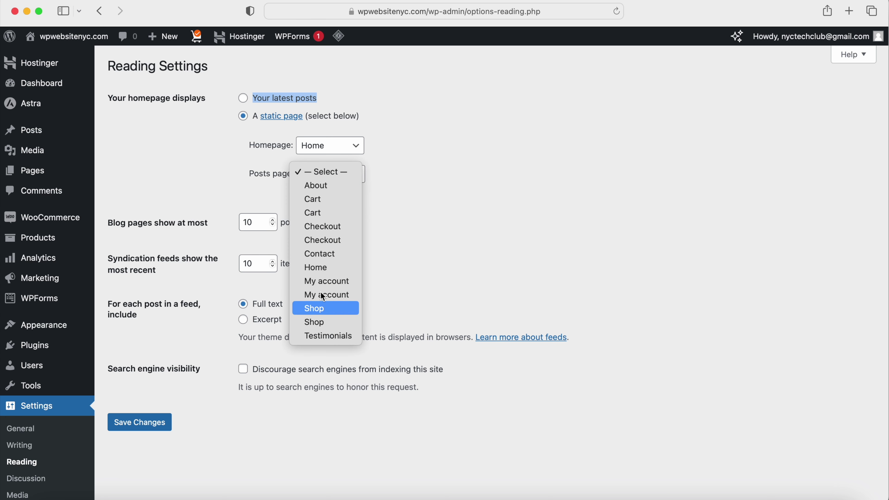
{"action": "left_click", "coordinate": [246, 177]}
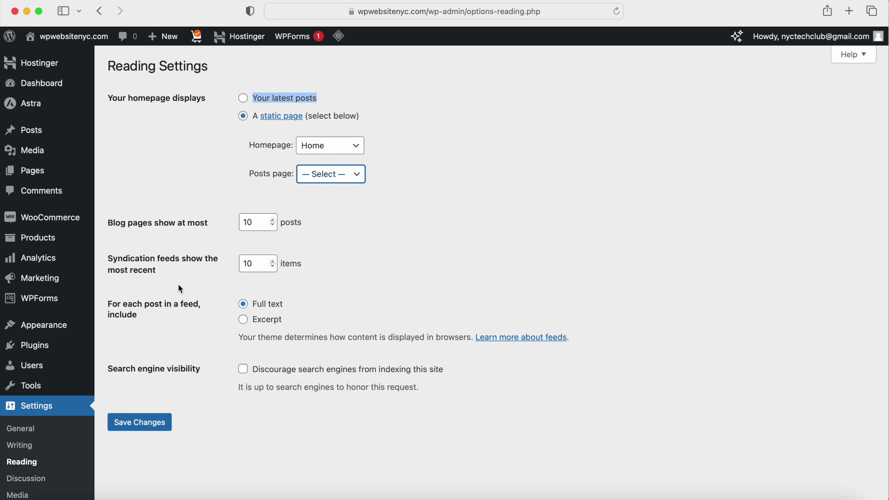
{"action": "scroll", "coordinate": [178, 284], "scroll_direction": "down", "scroll_amount": 5}
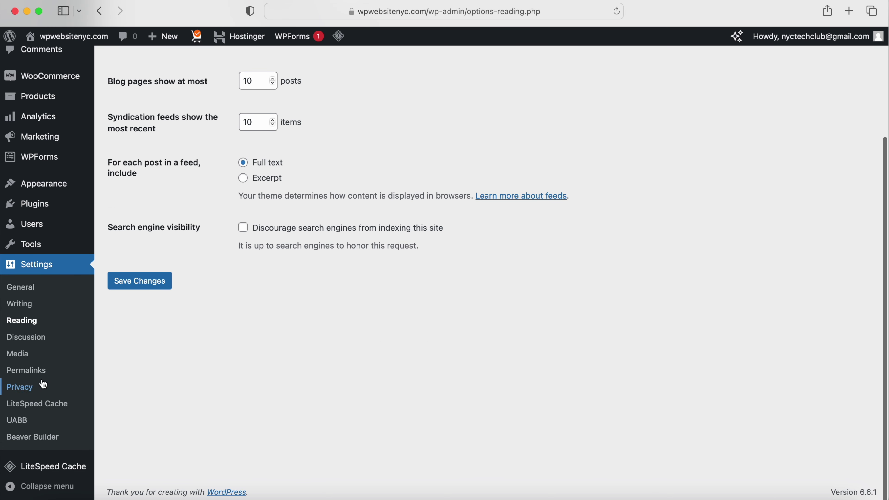
- Review the Post name permalink structure and product permalinks, then go to Installed Plugins
{"action": "left_click", "coordinate": [26, 371]}
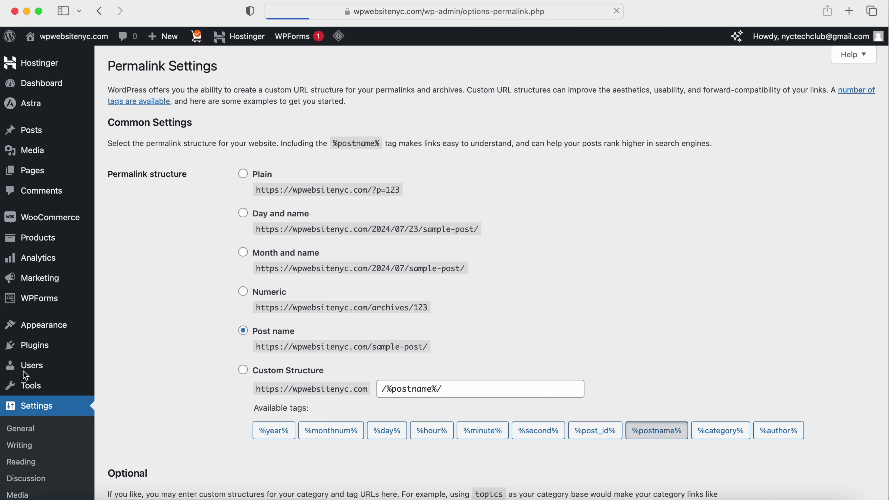
{"action": "left_click_drag", "start_coordinate": [248, 342], "coordinate": [433, 353]}
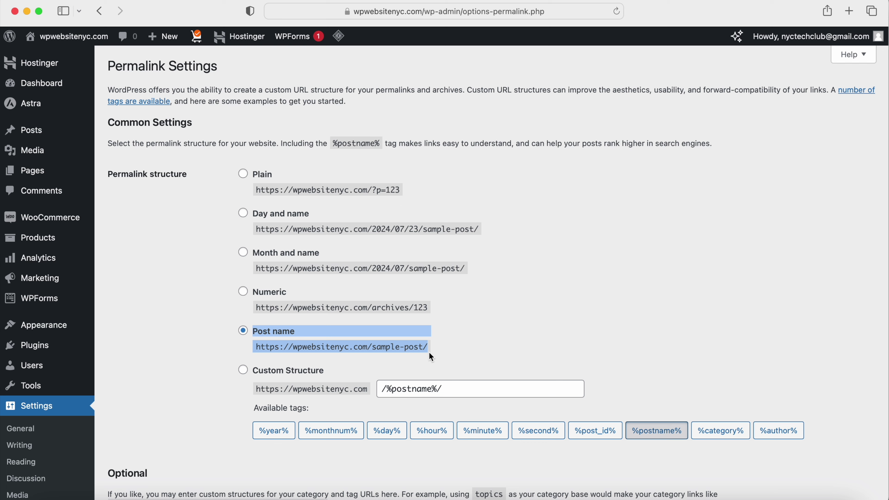
{"action": "left_click", "coordinate": [400, 350]}
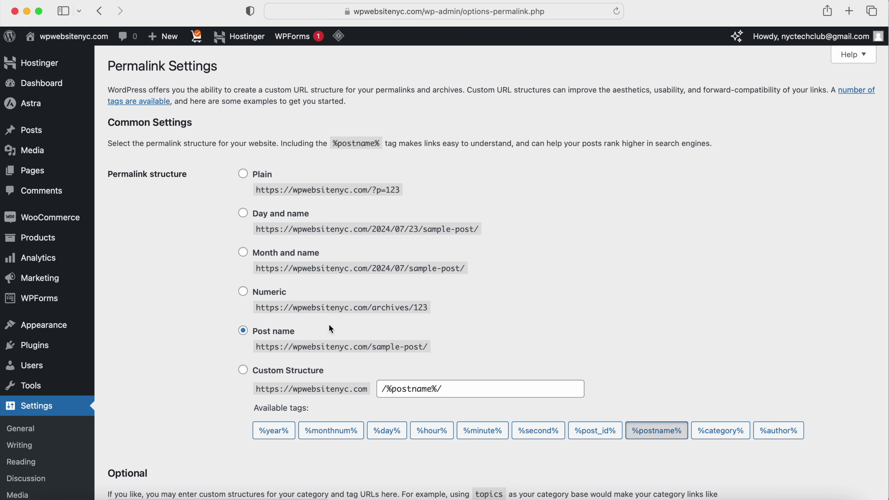
{"action": "scroll", "coordinate": [329, 327], "scroll_direction": "down", "scroll_amount": 10}
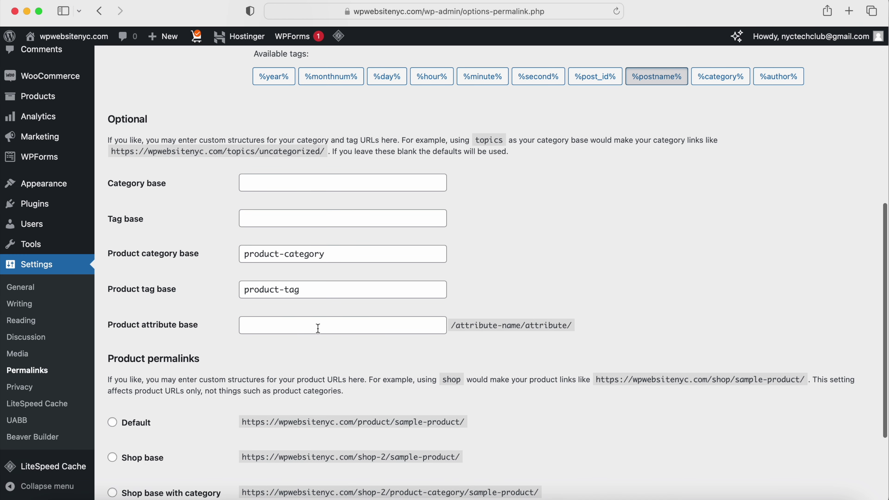
{"action": "scroll", "coordinate": [318, 329], "scroll_direction": "down", "scroll_amount": 4}
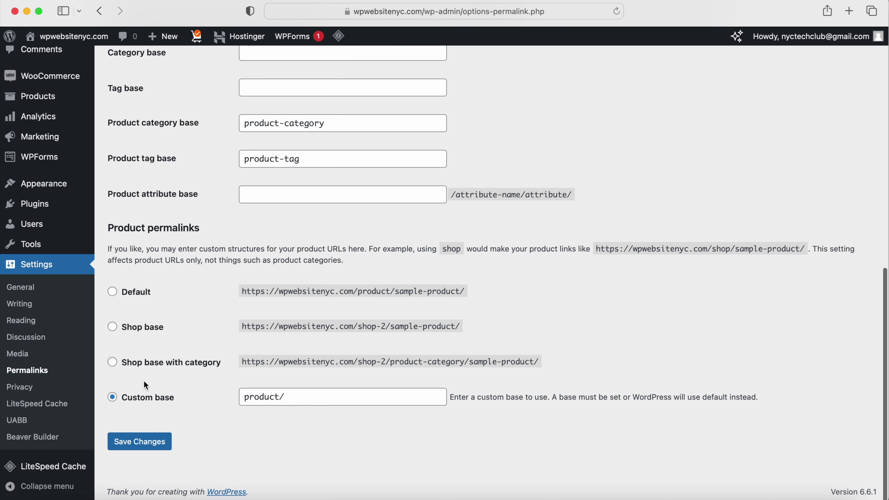
{"action": "scroll", "coordinate": [149, 421], "scroll_direction": "up", "scroll_amount": 15}
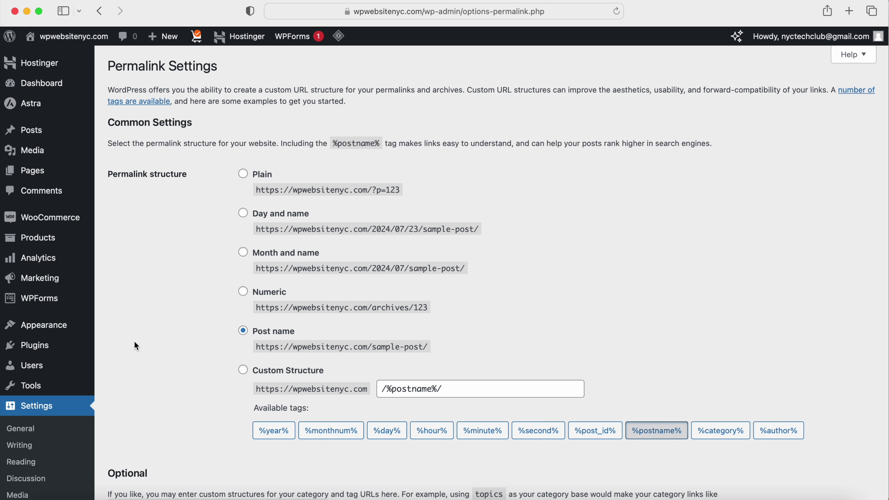
{"action": "mouse_move", "coordinate": [24, 349]}
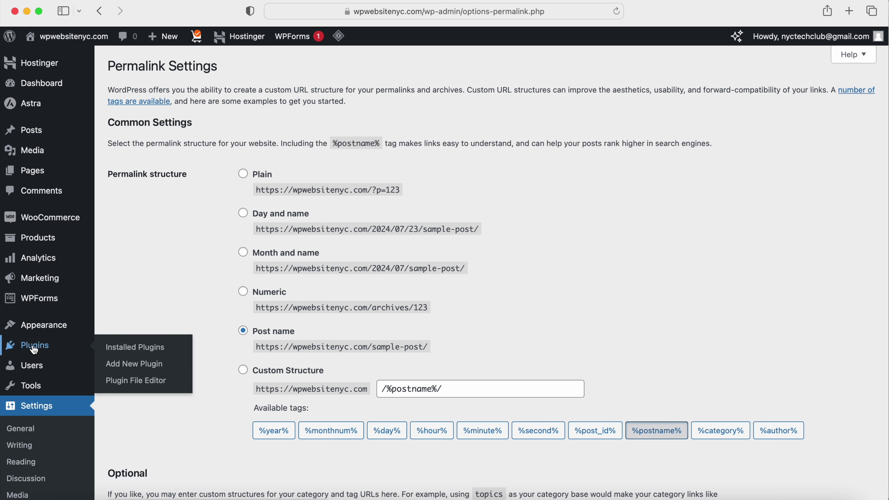
{"action": "left_click", "coordinate": [135, 355]}
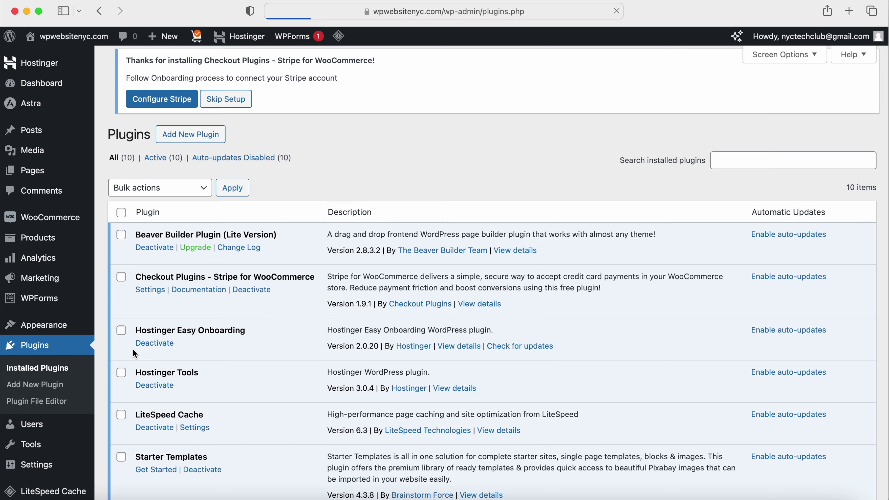
- Bulk-deactivate Hostinger Easy Onboarding and Hostinger Tools, then go to WooCommerce Settings
{"action": "scroll", "coordinate": [138, 242], "scroll_direction": "down", "scroll_amount": 5}
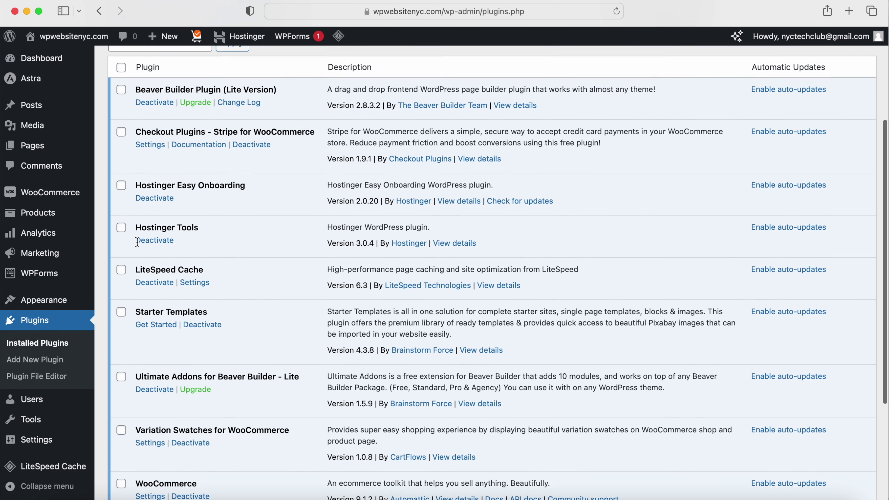
{"action": "left_click", "coordinate": [121, 216]}
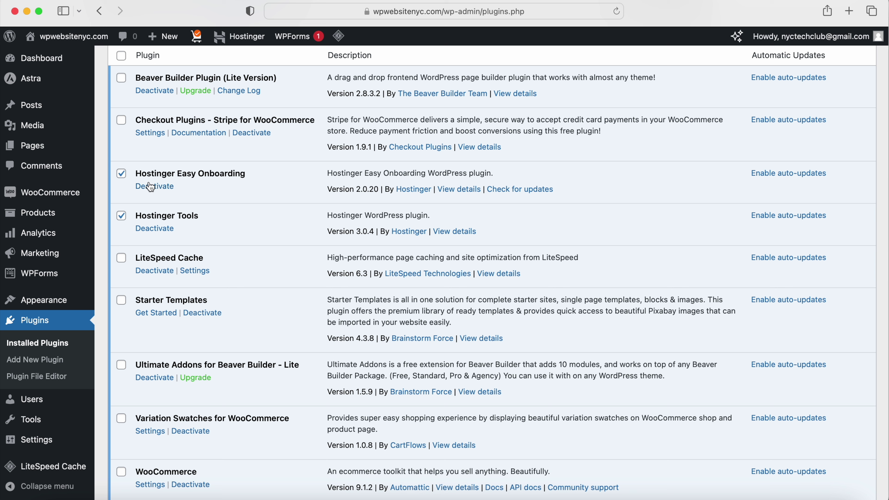
{"action": "scroll", "coordinate": [149, 222], "scroll_direction": "up", "scroll_amount": 5}
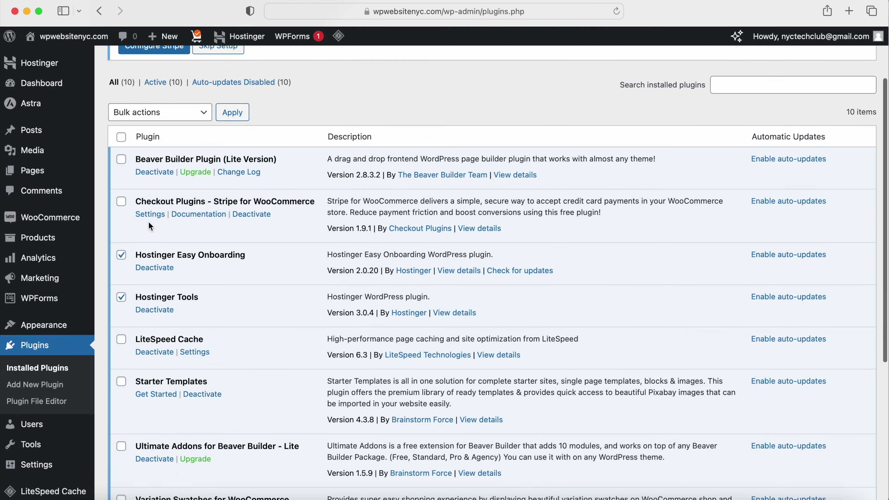
{"action": "left_click", "coordinate": [148, 195]}
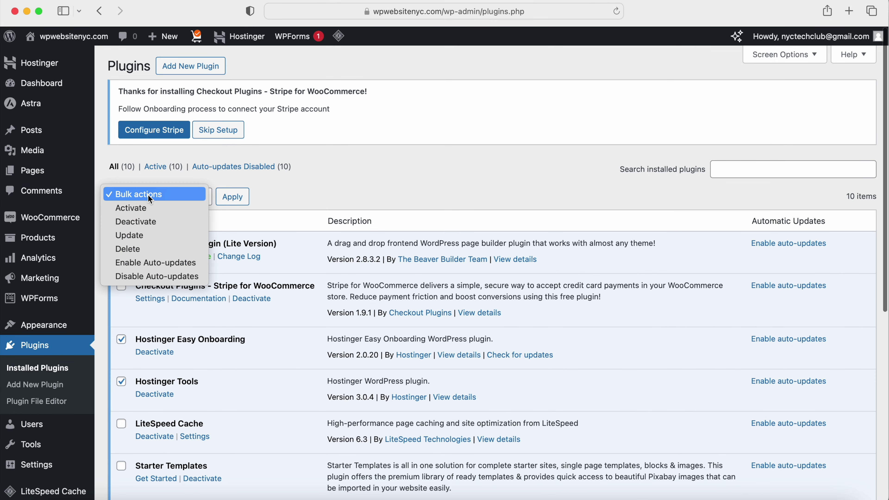
{"action": "left_click", "coordinate": [148, 223]}
{"action": "left_click", "coordinate": [232, 200]}
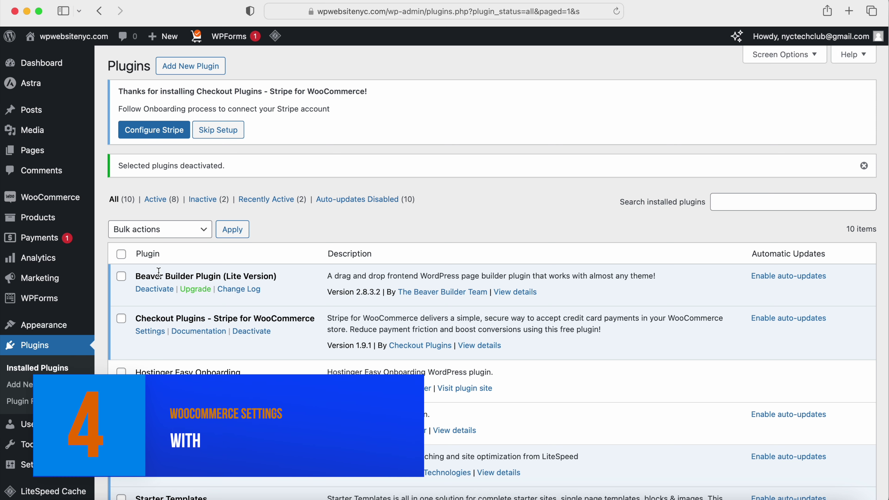
{"action": "mouse_move", "coordinate": [72, 200]}
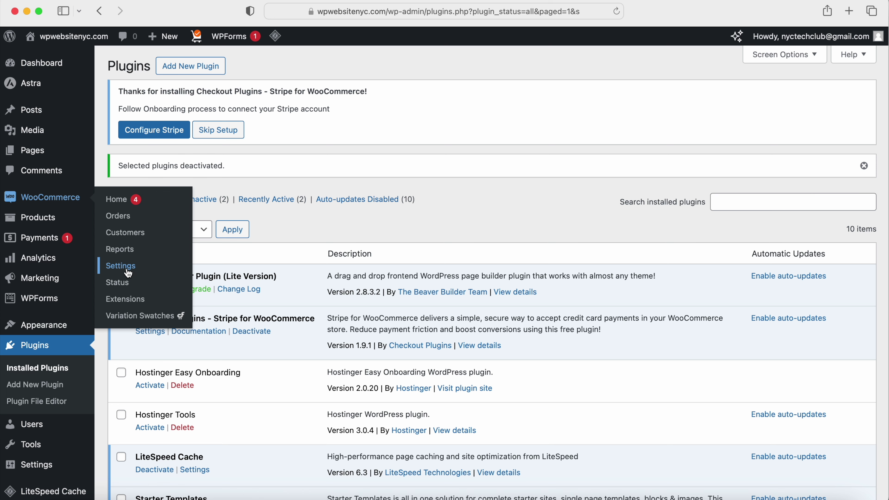
{"action": "left_click", "coordinate": [127, 268]}
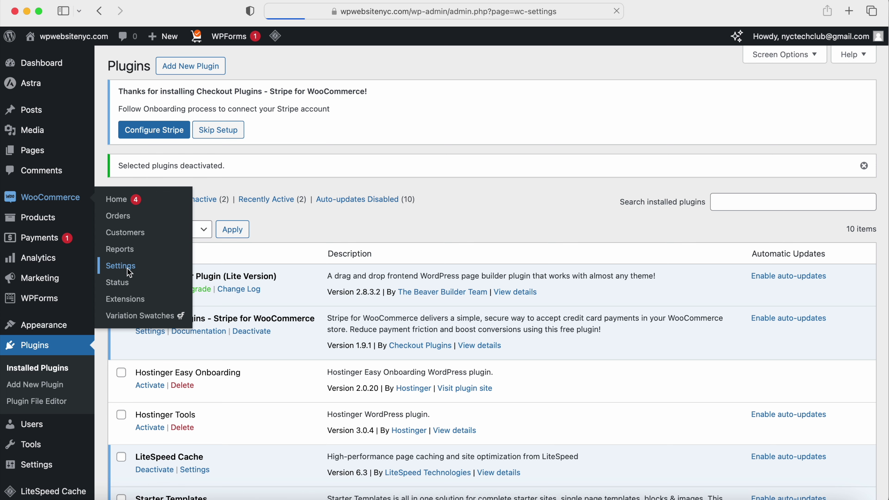
- Dismiss the Stripe and Astra notices and enter '123' as the store address
{"action": "left_click", "coordinate": [216, 209]}
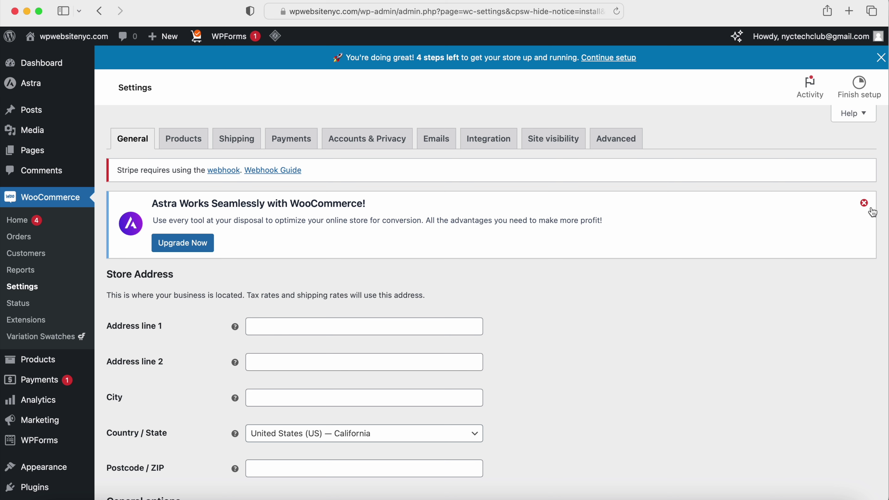
{"action": "left_click", "coordinate": [864, 204]}
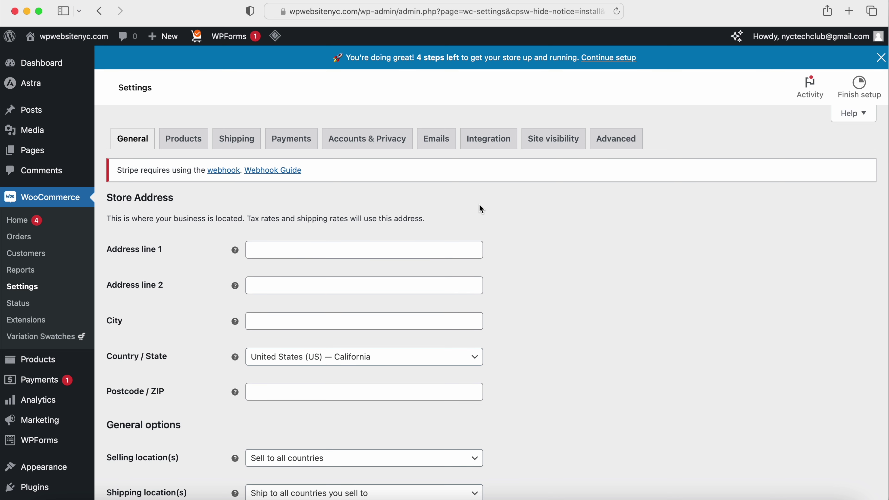
{"action": "left_click", "coordinate": [278, 249]}
{"action": "type", "text": "123 1st Avenue"}
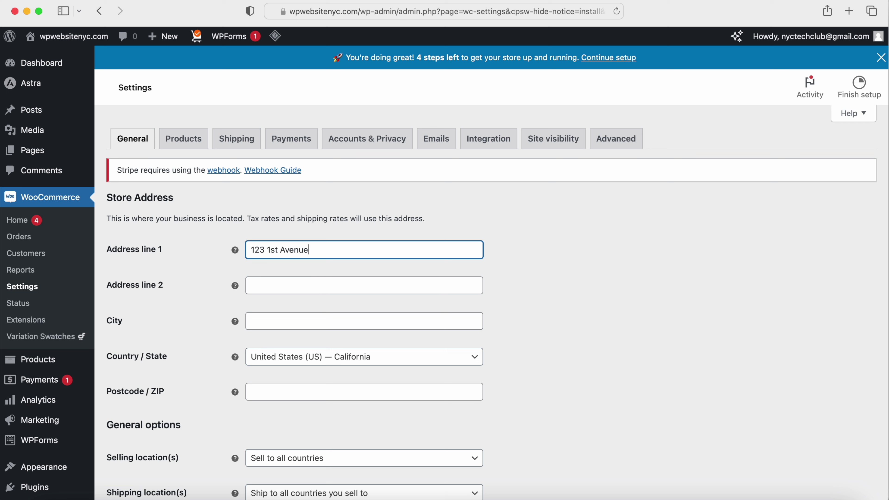
{"action": "key", "text": "Tab"}
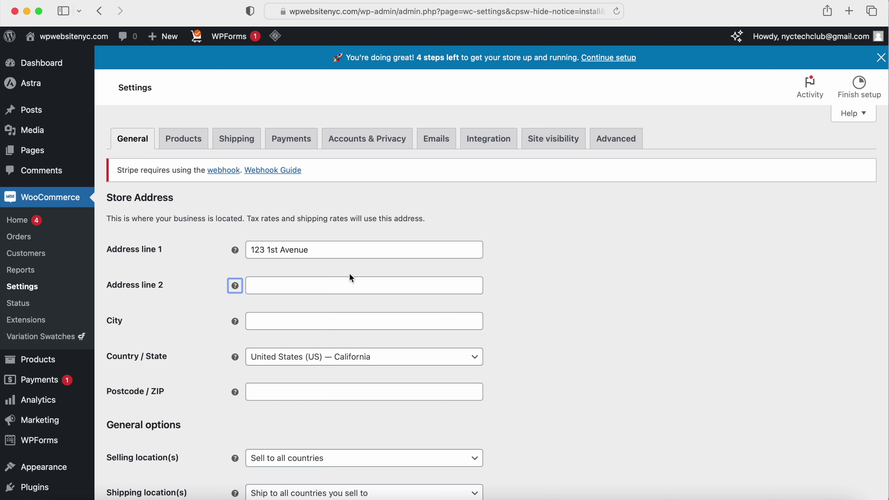
- Set the store city to New York, state to New York and postcode to 10001
{"action": "left_click", "coordinate": [253, 323]}
{"action": "type", "text": "New York"}
{"action": "left_click", "coordinate": [277, 357]}
{"action": "scroll", "coordinate": [296, 299], "scroll_direction": "down", "scroll_amount": 3}
{"action": "scroll", "coordinate": [296, 299], "scroll_direction": "down", "scroll_amount": 6}
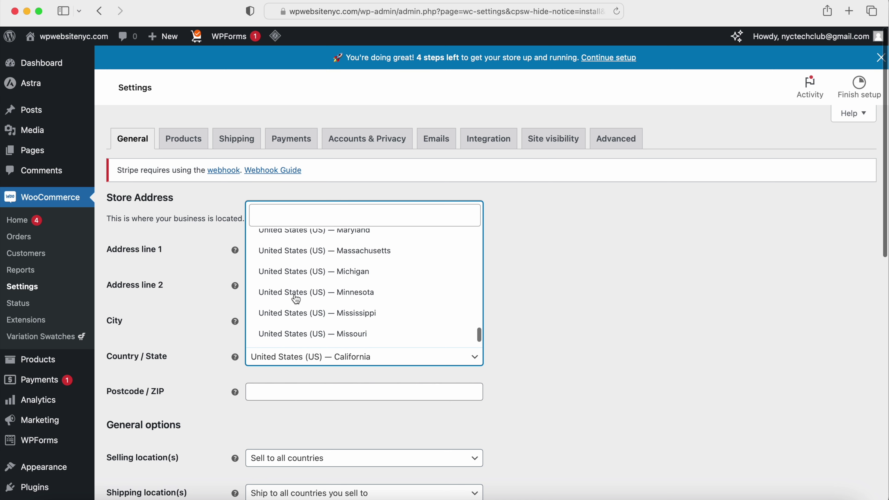
{"action": "scroll", "coordinate": [296, 299], "scroll_direction": "down", "scroll_amount": 2}
{"action": "left_click", "coordinate": [294, 337]}
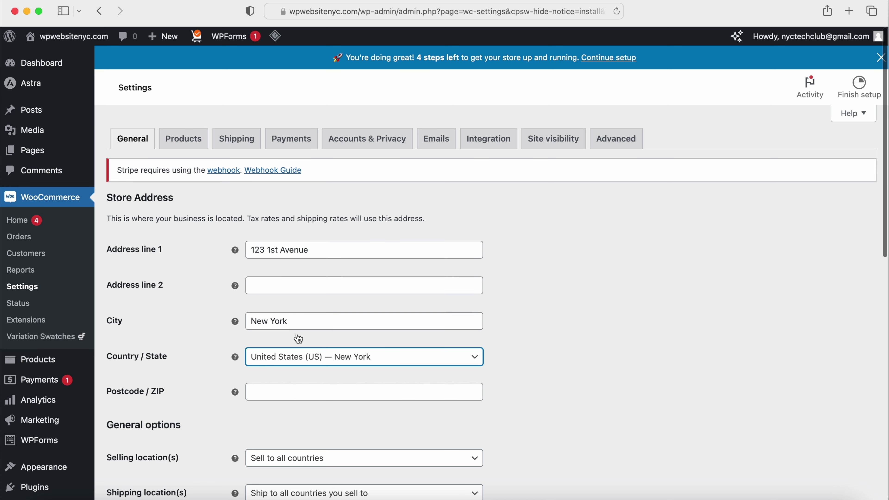
{"action": "left_click", "coordinate": [282, 398]}
{"action": "type", "text": "10001"}
- Enable tax rates and calculations and save the general settings
{"action": "scroll", "coordinate": [280, 399], "scroll_direction": "down", "scroll_amount": 7}
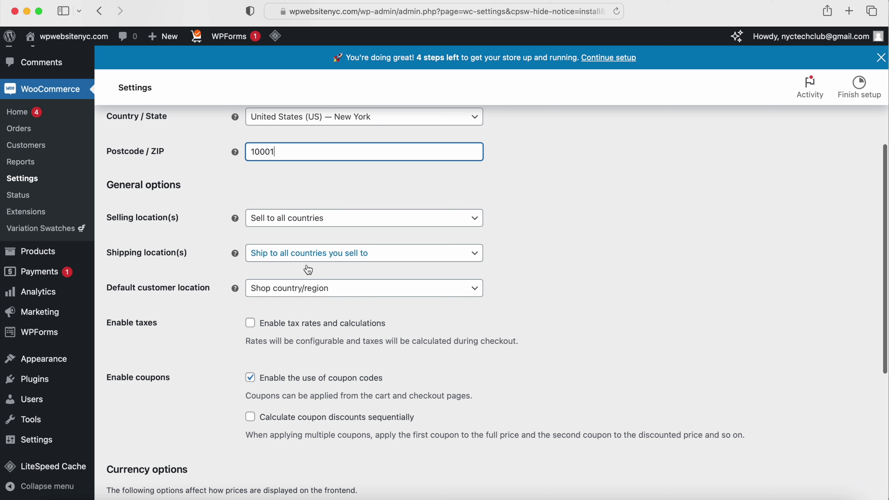
{"action": "left_click", "coordinate": [251, 324]}
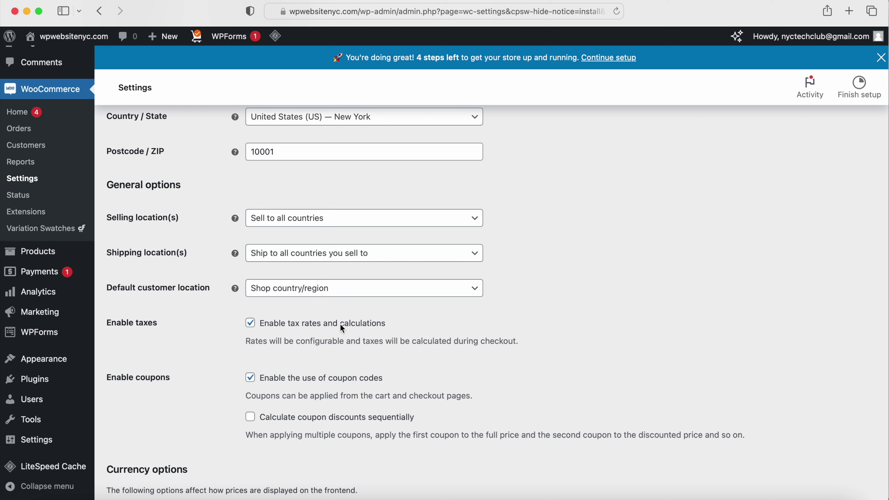
{"action": "scroll", "coordinate": [310, 339], "scroll_direction": "down", "scroll_amount": 6}
{"action": "scroll", "coordinate": [310, 339], "scroll_direction": "down", "scroll_amount": 2}
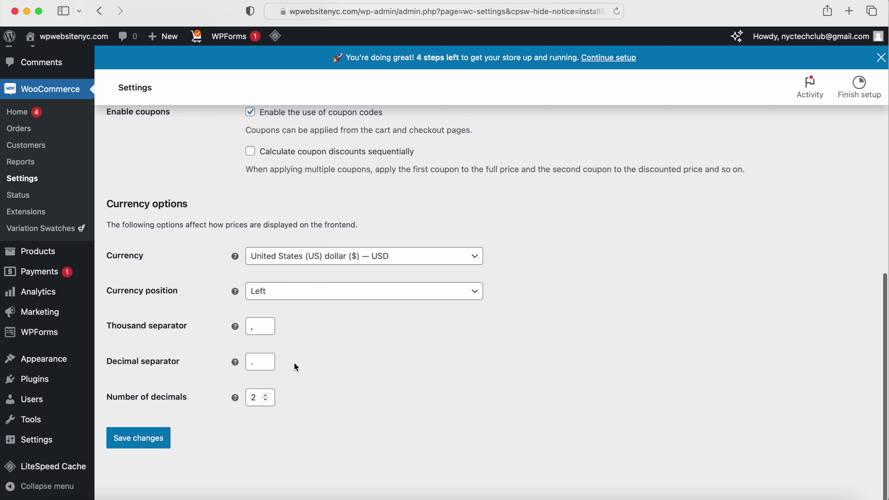
{"action": "left_click", "coordinate": [142, 439]}
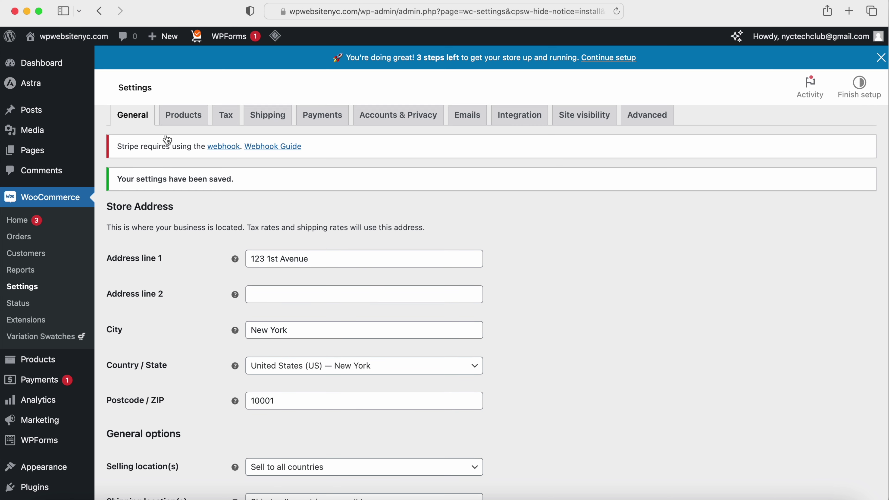
{"action": "left_click", "coordinate": [186, 140]}
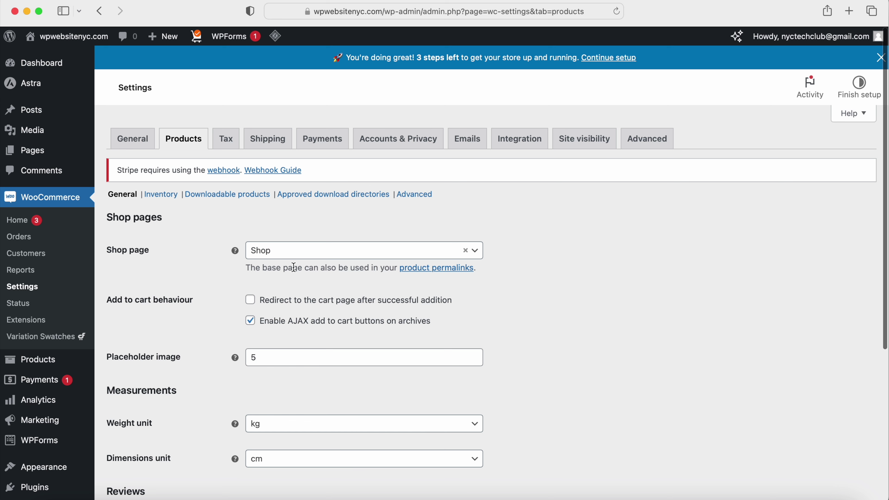
- Set the product weight unit to lbs and dimensions unit to in, and save
{"action": "scroll", "coordinate": [294, 268], "scroll_direction": "down", "scroll_amount": 5}
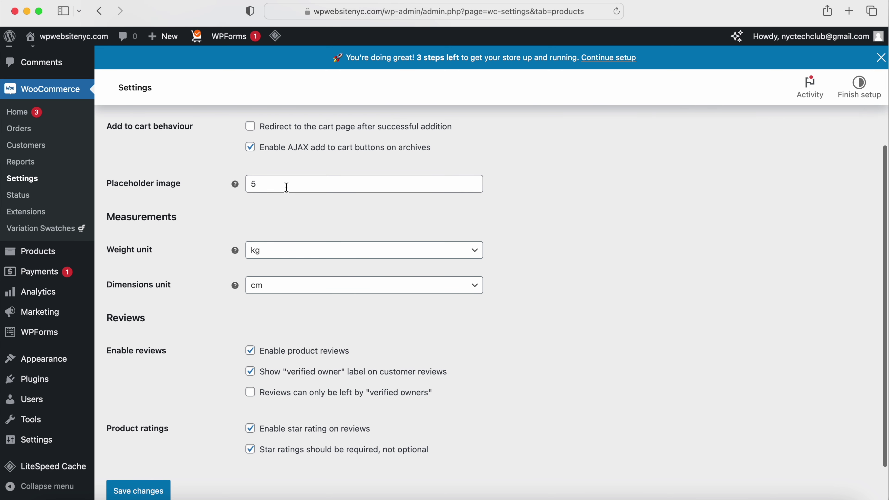
{"action": "left_click", "coordinate": [275, 261]}
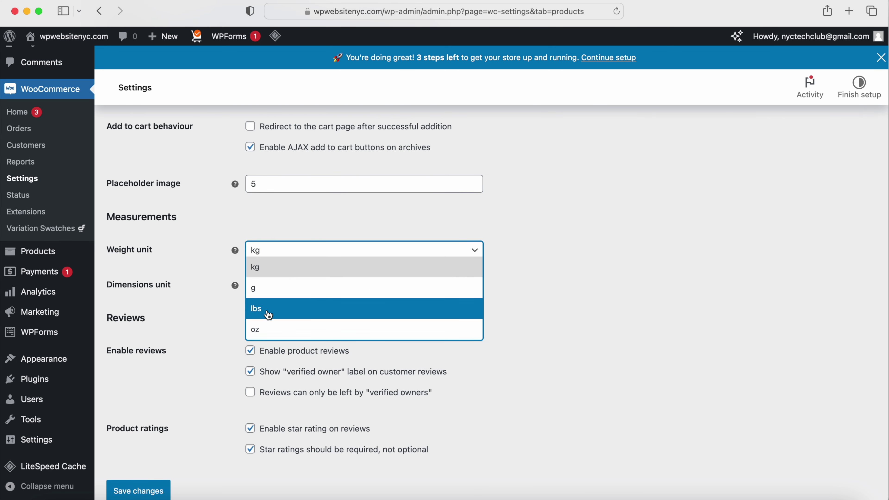
{"action": "left_click", "coordinate": [268, 309]}
{"action": "left_click", "coordinate": [275, 291]}
{"action": "left_click", "coordinate": [274, 362]}
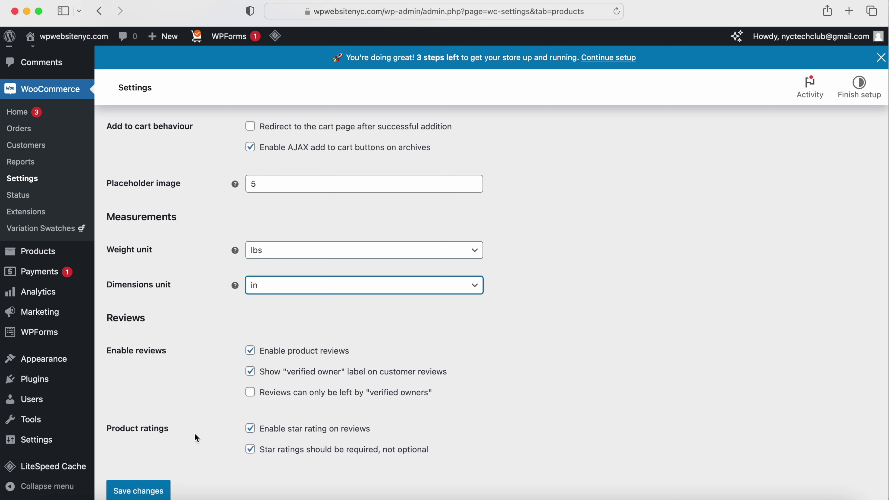
{"action": "left_click", "coordinate": [144, 493]}
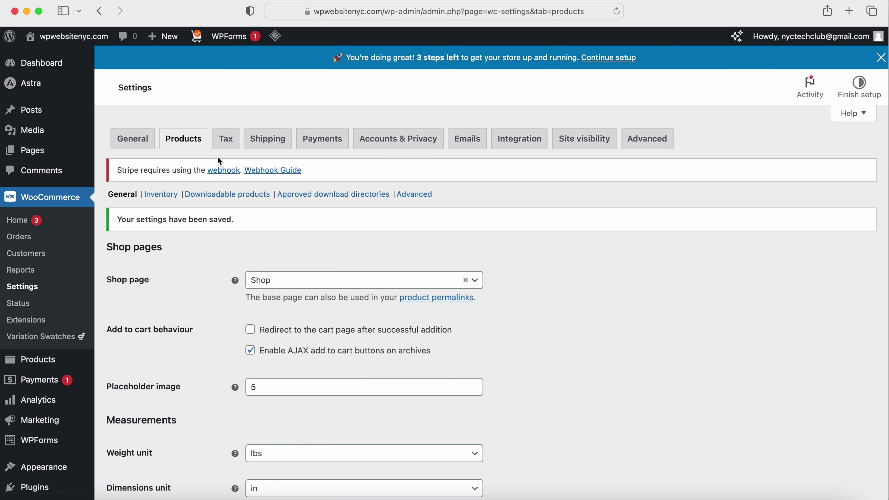
{"action": "left_click", "coordinate": [226, 142]}
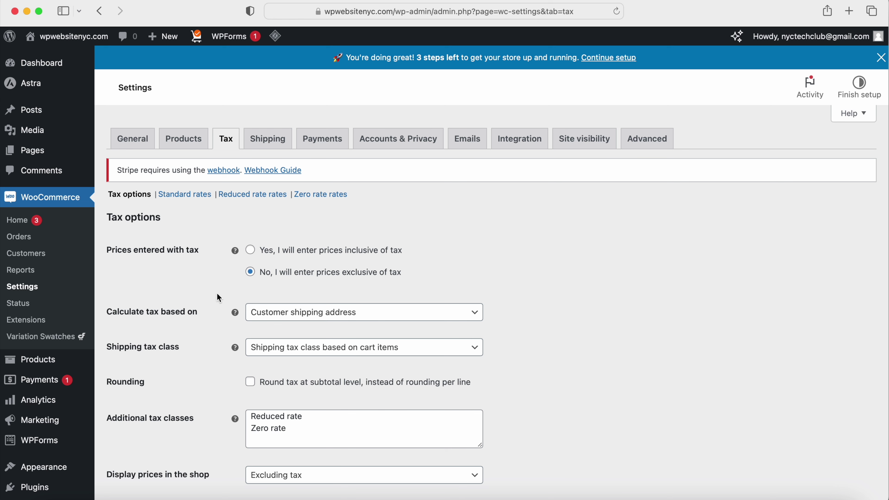
- Skim the Tax options, then start a new zone from the Shipping zones list
{"action": "scroll", "coordinate": [187, 221], "scroll_direction": "down", "scroll_amount": 5}
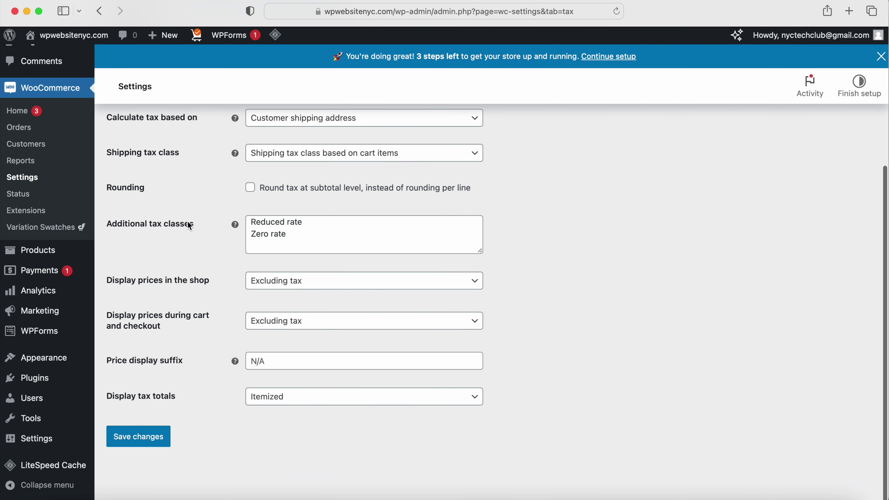
{"action": "scroll", "coordinate": [187, 221], "scroll_direction": "up", "scroll_amount": 6}
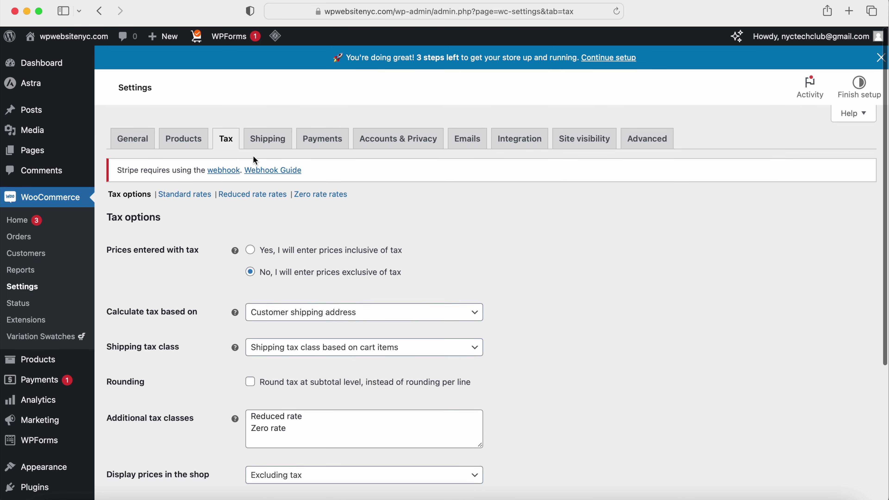
{"action": "left_click", "coordinate": [269, 147]}
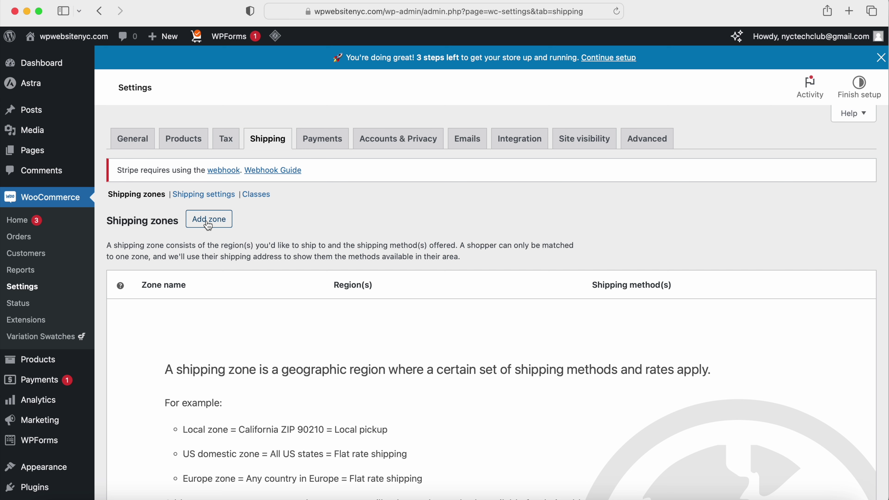
{"action": "left_click", "coordinate": [208, 221]}
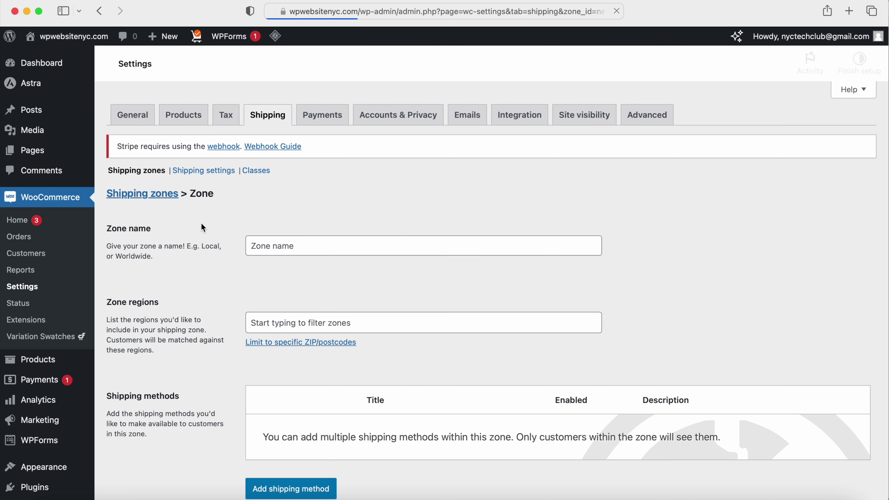
- Name the zone 'United States' and add United States (US) as its region
{"action": "left_click", "coordinate": [280, 274]}
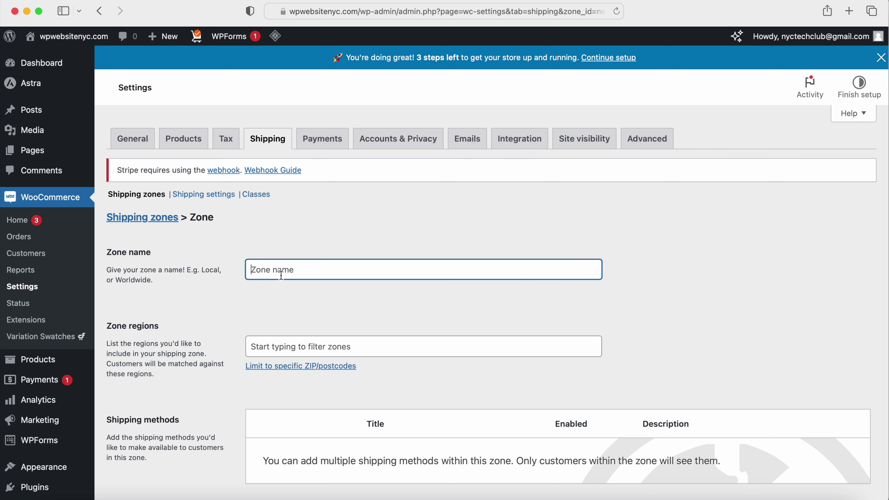
{"action": "type", "text": "United States"}
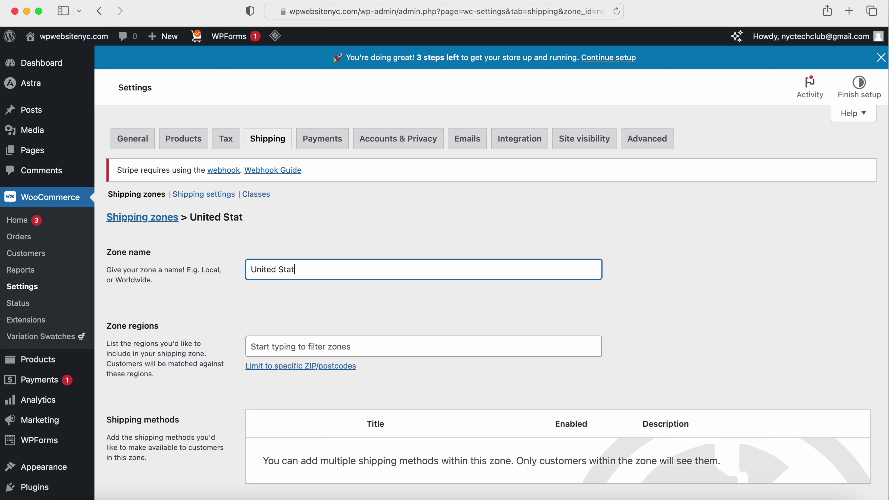
{"action": "left_click", "coordinate": [262, 350]}
{"action": "type", "text": "united"}
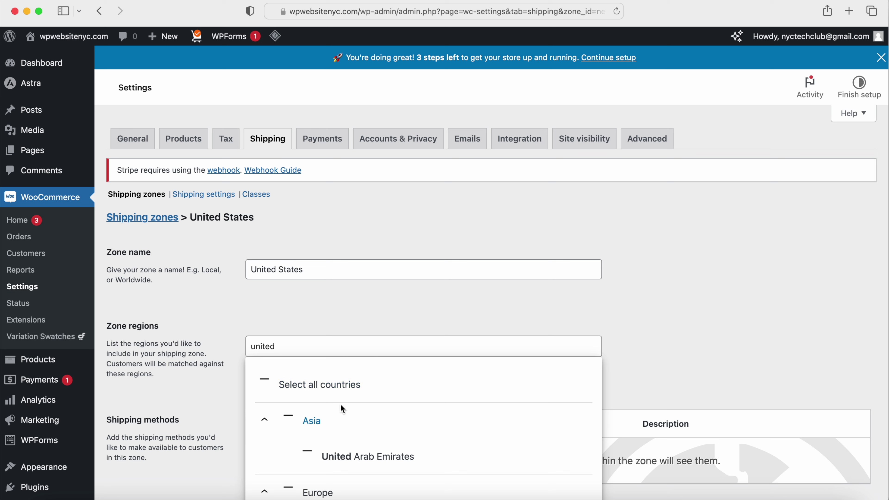
{"action": "type", "text": " state"}
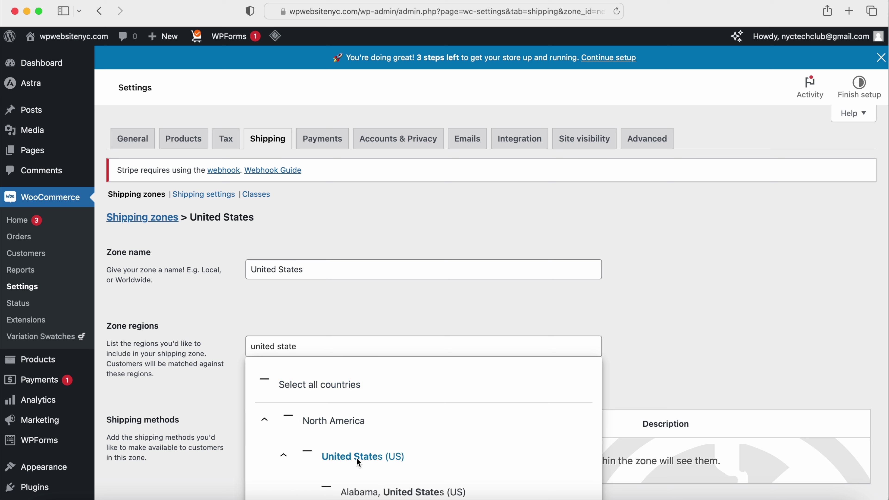
{"action": "left_click", "coordinate": [347, 457]}
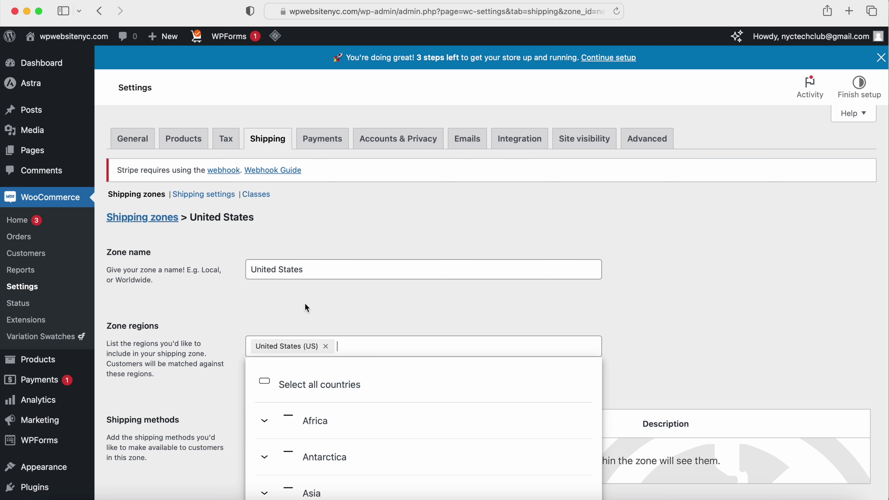
{"action": "left_click", "coordinate": [295, 304]}
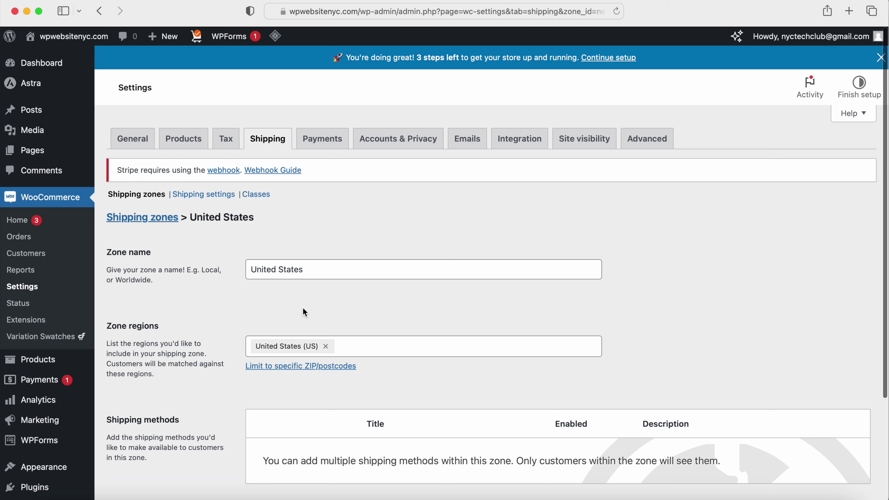
{"action": "scroll", "coordinate": [305, 312], "scroll_direction": "down", "scroll_amount": 5}
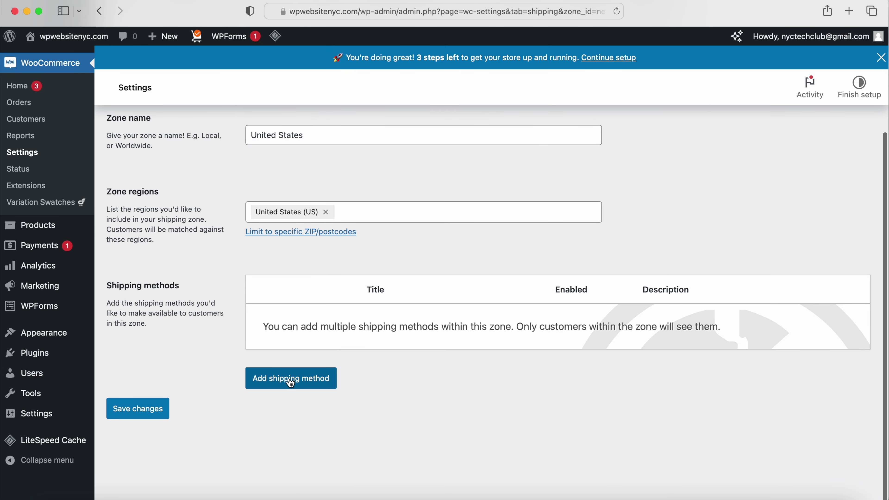
- Add a Flat rate method costing 10.00 to the United States zone and return to the zones list
{"action": "left_click", "coordinate": [291, 381]}
{"action": "left_click", "coordinate": [317, 261]}
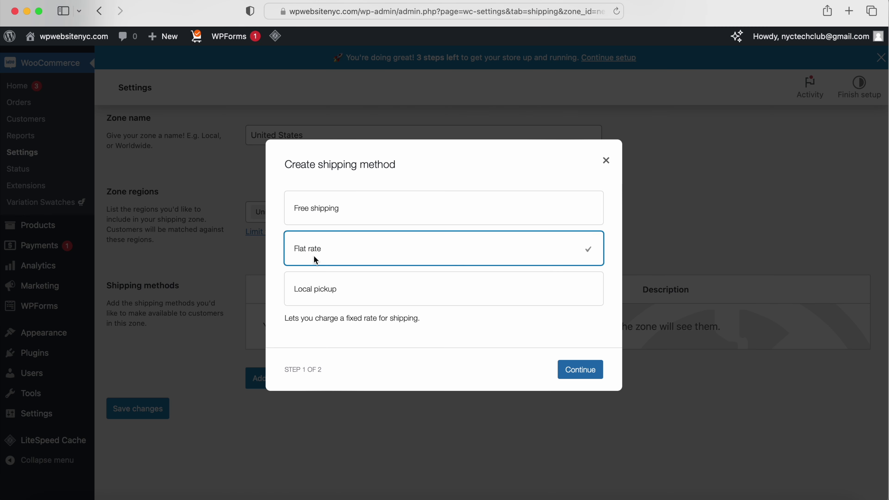
{"action": "left_click", "coordinate": [580, 369]}
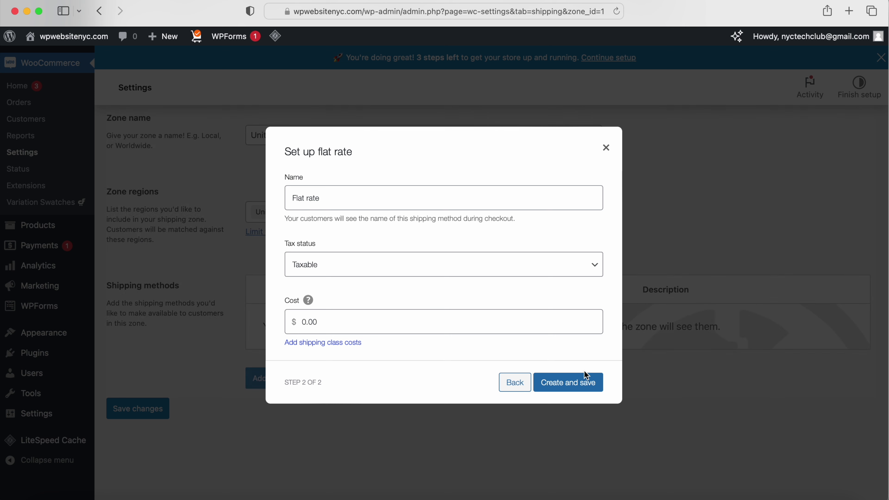
{"action": "double_click", "coordinate": [329, 321]}
{"action": "key", "text": "BackSpace"}
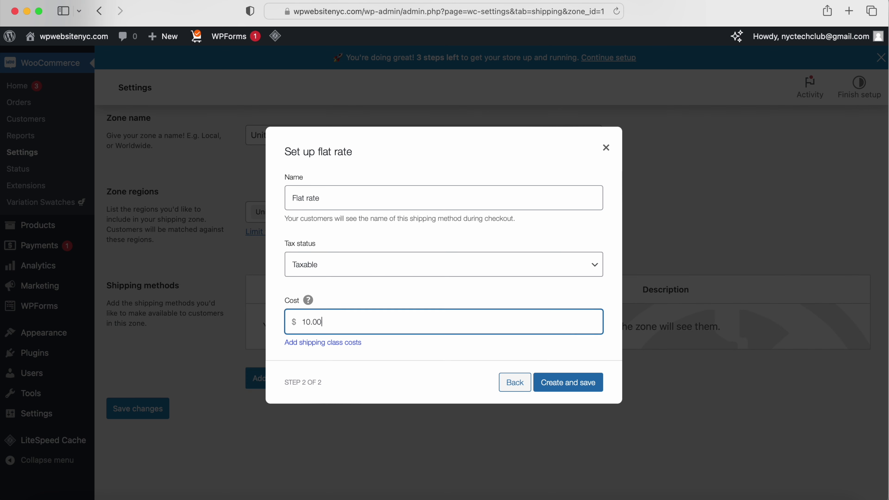
{"action": "mouse_move", "coordinate": [307, 301]}
{"action": "left_click", "coordinate": [568, 385]}
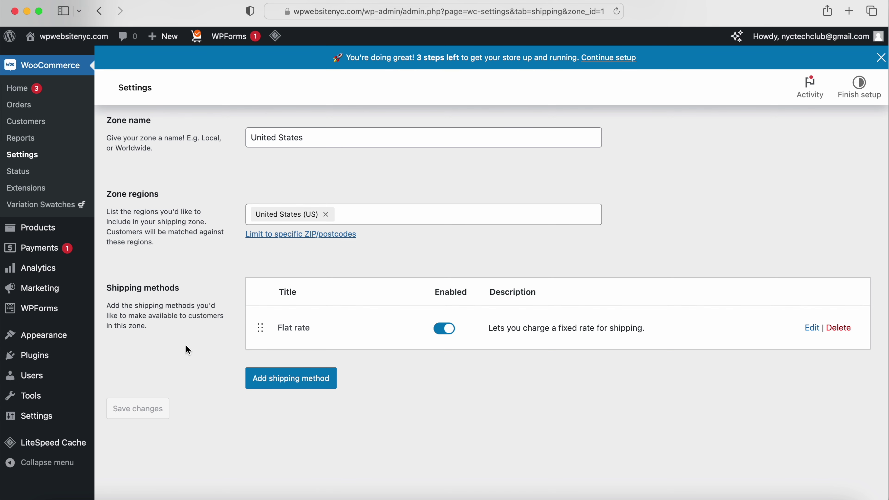
{"action": "scroll", "coordinate": [188, 350], "scroll_direction": "up", "scroll_amount": 4}
{"action": "left_click", "coordinate": [141, 219]}
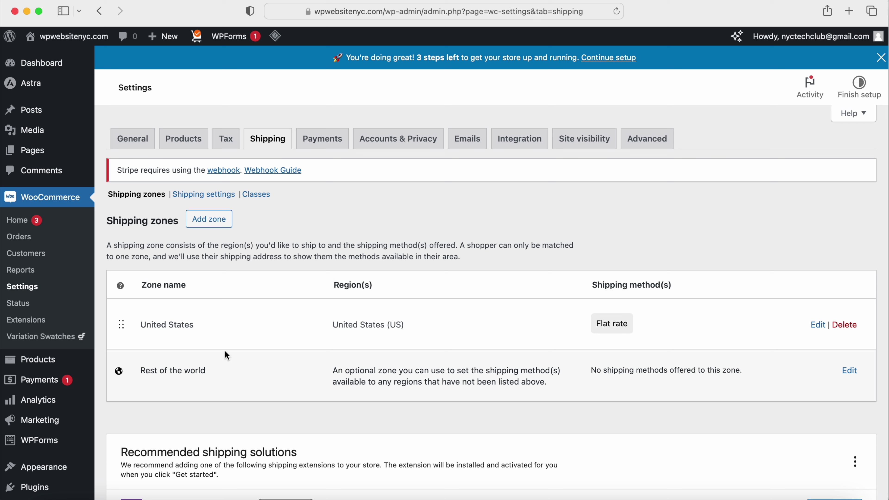
{"action": "left_click_drag", "start_coordinate": [139, 372], "coordinate": [213, 373]}
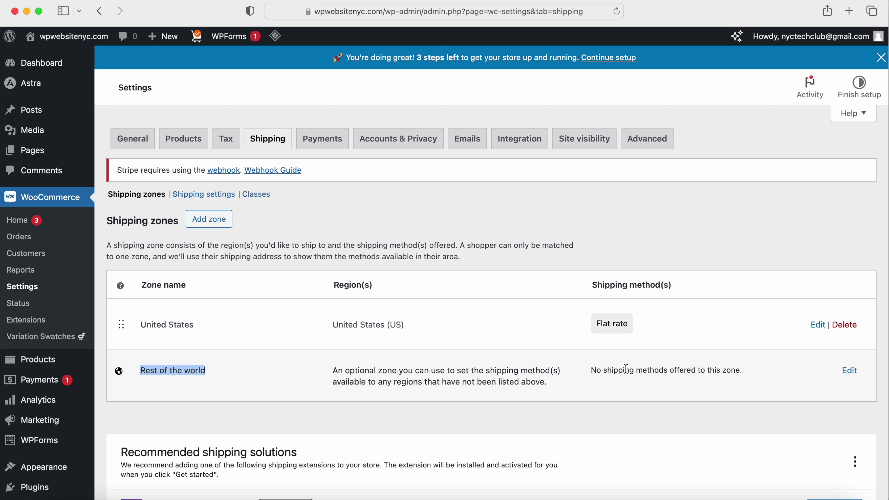
- Add a Flat rate shipping method to the Rest of the world zone
{"action": "left_click", "coordinate": [850, 371]}
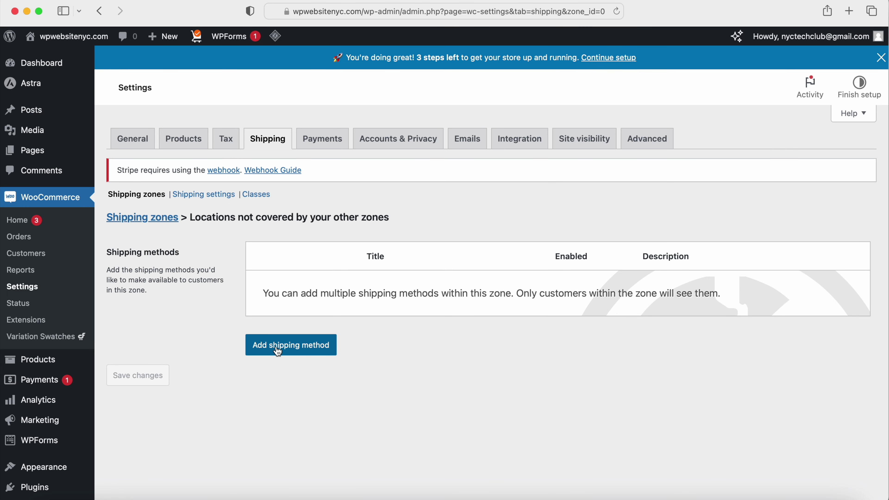
{"action": "left_click", "coordinate": [291, 345]}
{"action": "left_click", "coordinate": [341, 255]}
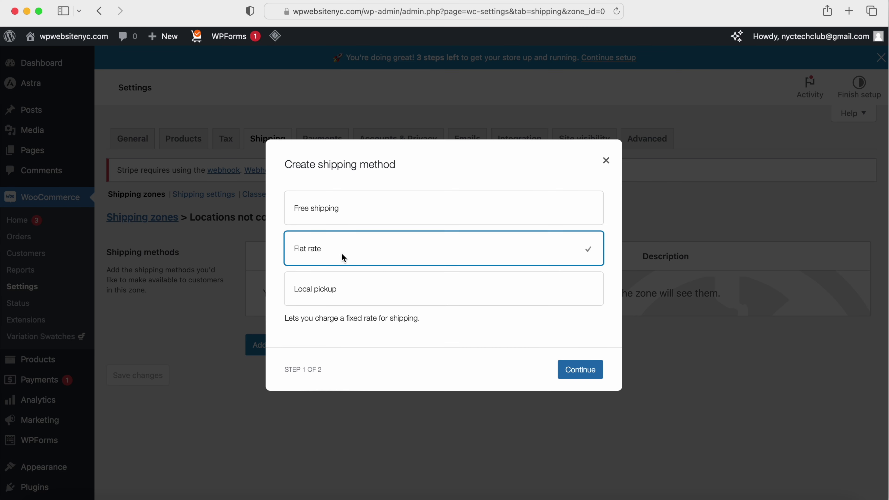
{"action": "left_click", "coordinate": [575, 369]}
{"action": "double_click", "coordinate": [330, 326]}
{"action": "key", "text": "BackSpace"}
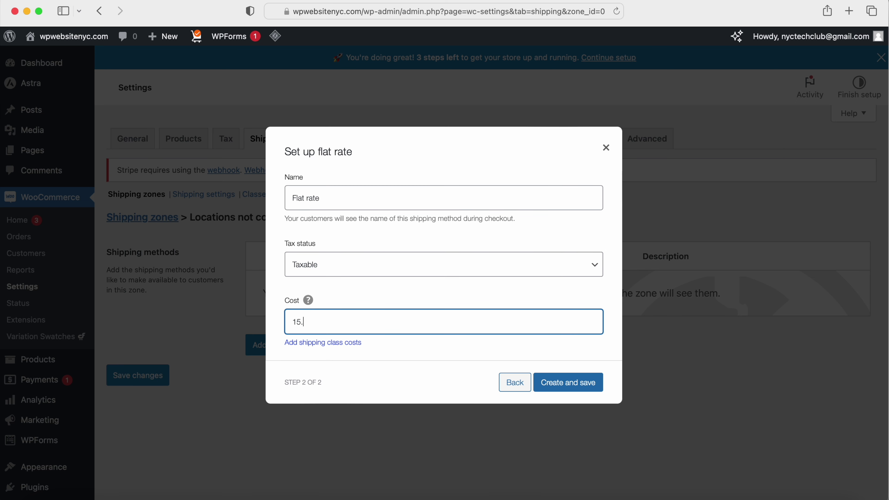
{"action": "left_click", "coordinate": [561, 385]}
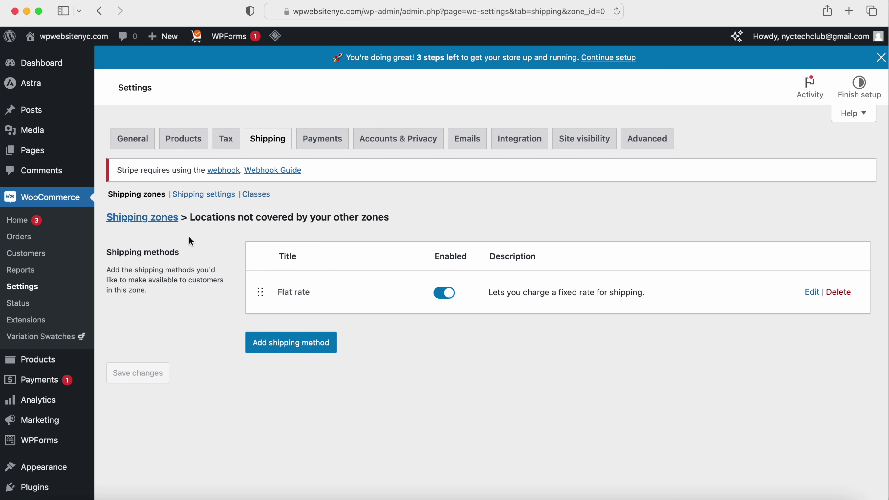
- Return to the shipping zones list and review both flat rate zones
{"action": "left_click", "coordinate": [147, 216]}
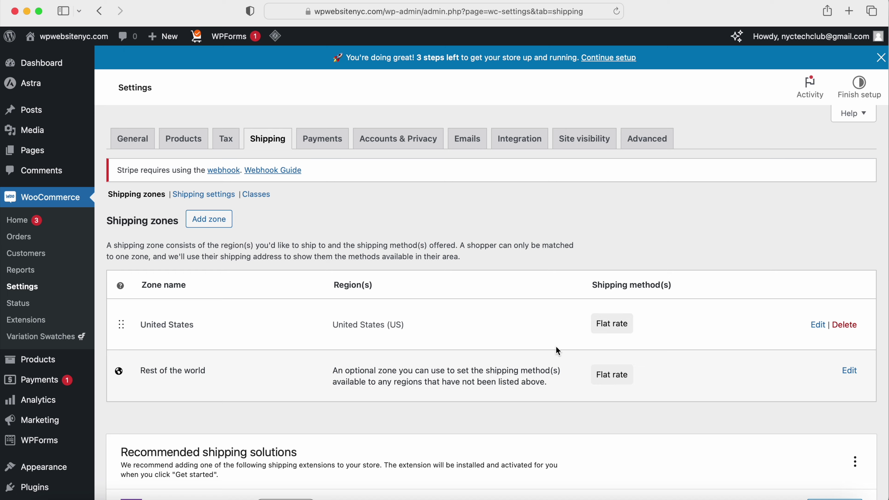
{"action": "scroll", "coordinate": [429, 301], "scroll_direction": "down", "scroll_amount": 5}
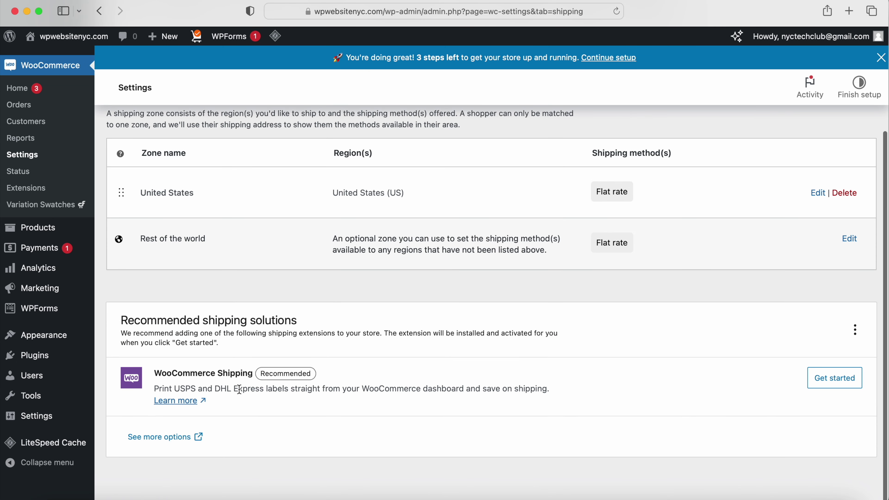
{"action": "scroll", "coordinate": [161, 326], "scroll_direction": "up", "scroll_amount": 5}
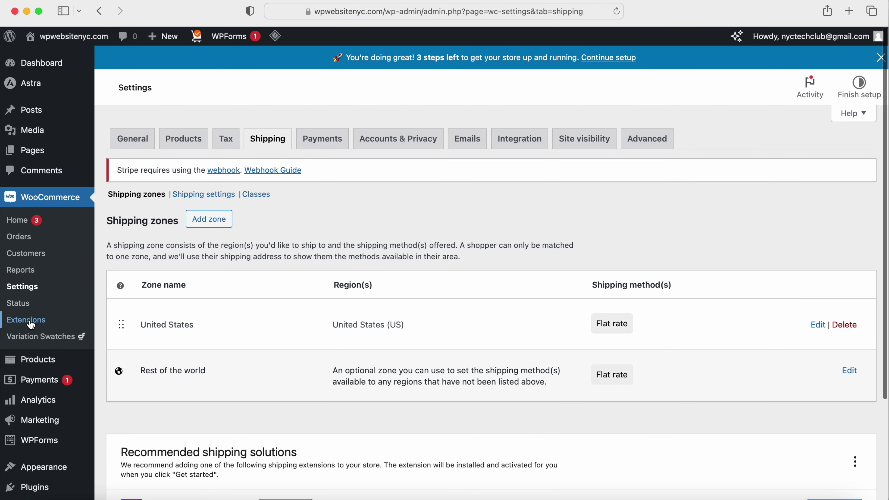
{"action": "left_click", "coordinate": [29, 321], "text": "super"}
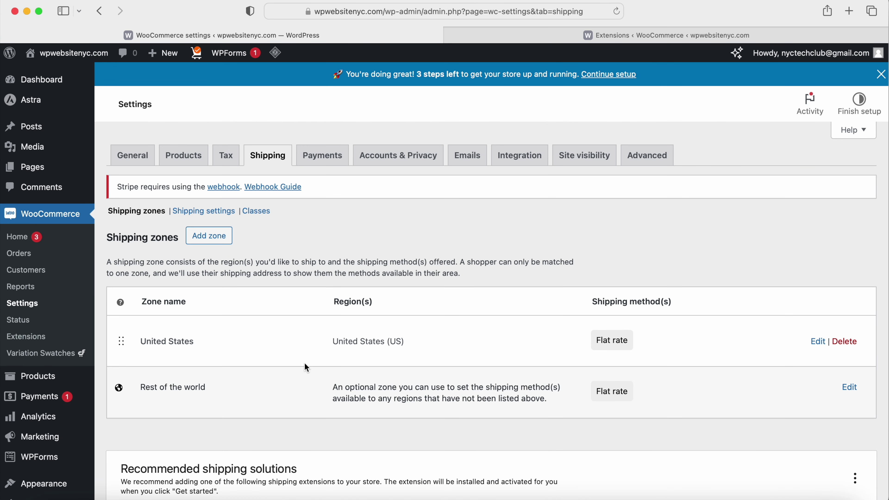
{"action": "left_click", "coordinate": [565, 37]}
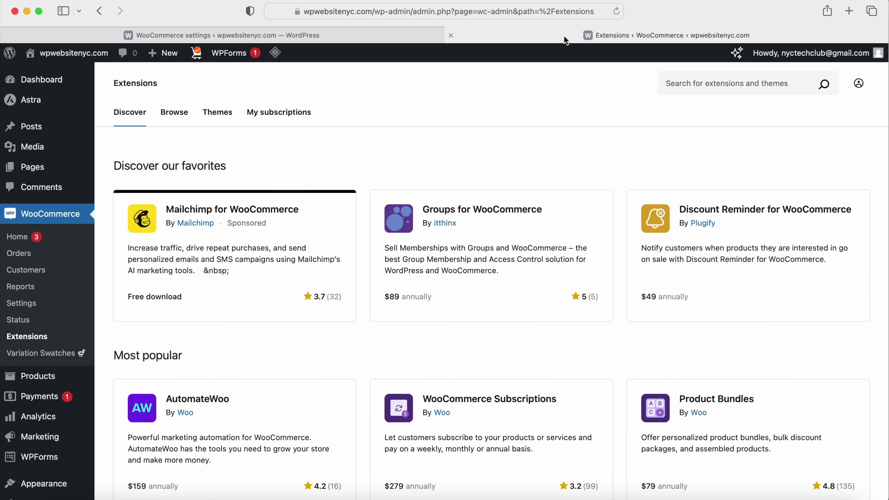
{"action": "scroll", "coordinate": [470, 276], "scroll_direction": "down", "scroll_amount": 5}
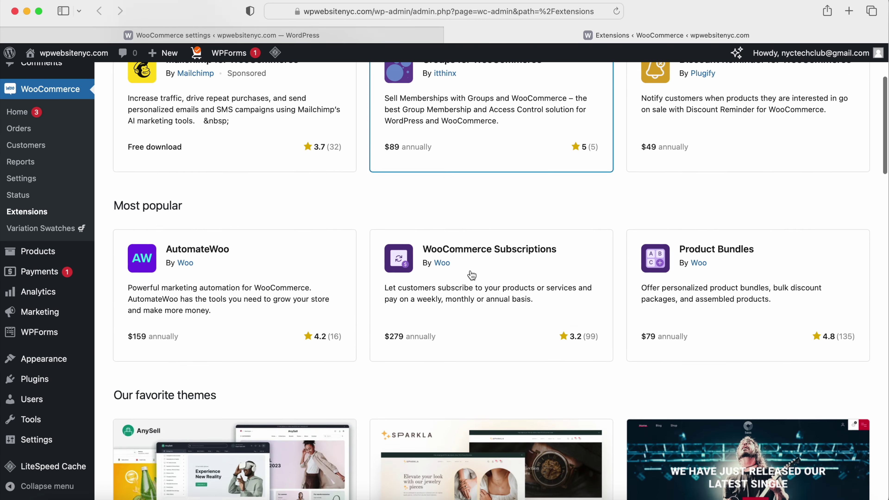
{"action": "scroll", "coordinate": [385, 323], "scroll_direction": "down", "scroll_amount": 9}
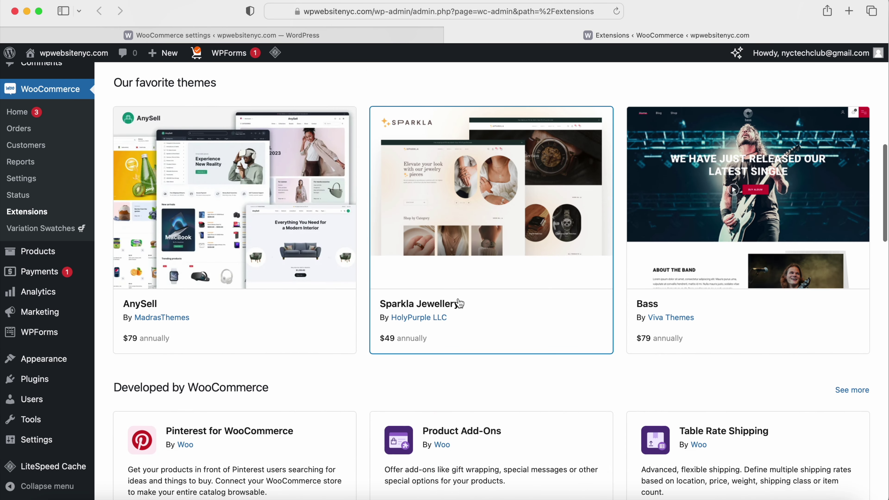
{"action": "scroll", "coordinate": [413, 371], "scroll_direction": "down", "scroll_amount": 7}
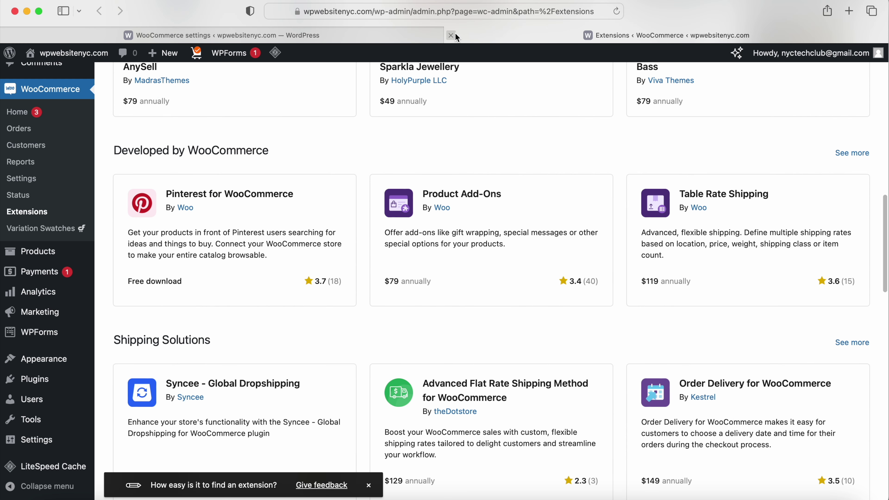
{"action": "left_click", "coordinate": [452, 35]}
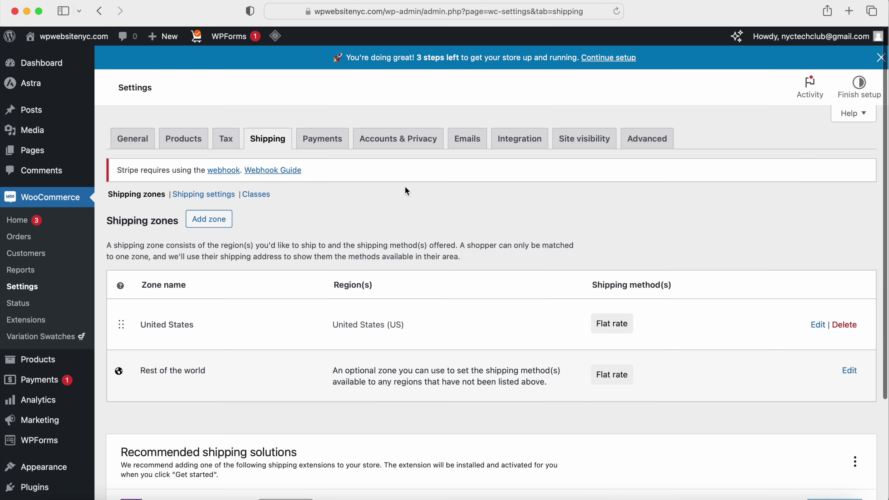
{"action": "left_click", "coordinate": [317, 142]}
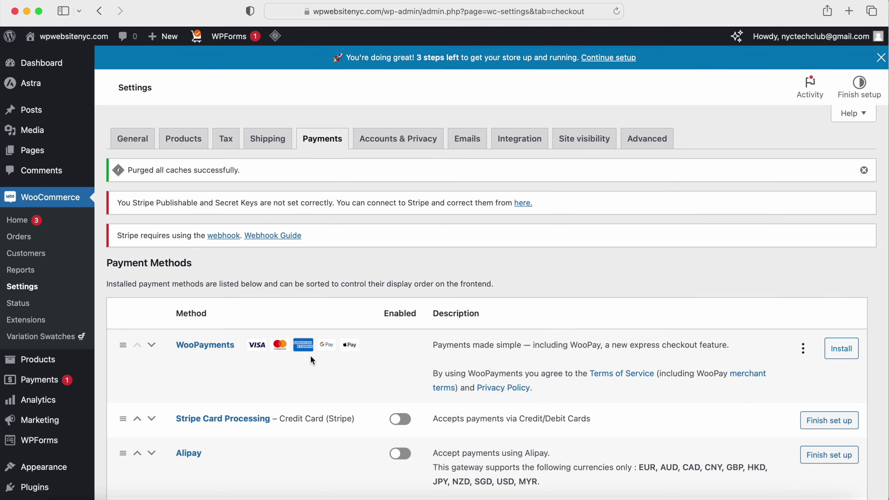
- Scroll through the available payment gateways, then go to Plugins > Add New
{"action": "scroll", "coordinate": [313, 369], "scroll_direction": "down", "scroll_amount": 3}
{"action": "scroll", "coordinate": [312, 369], "scroll_direction": "down", "scroll_amount": 2}
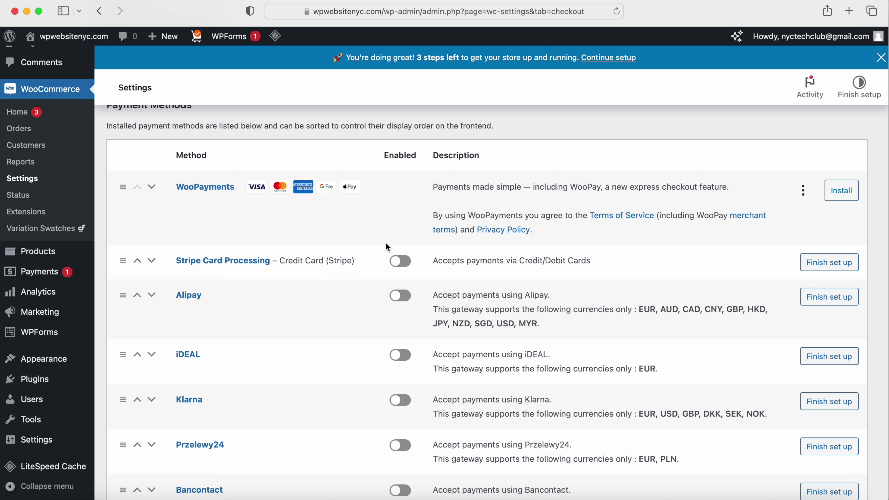
{"action": "scroll", "coordinate": [388, 247], "scroll_direction": "down", "scroll_amount": 5}
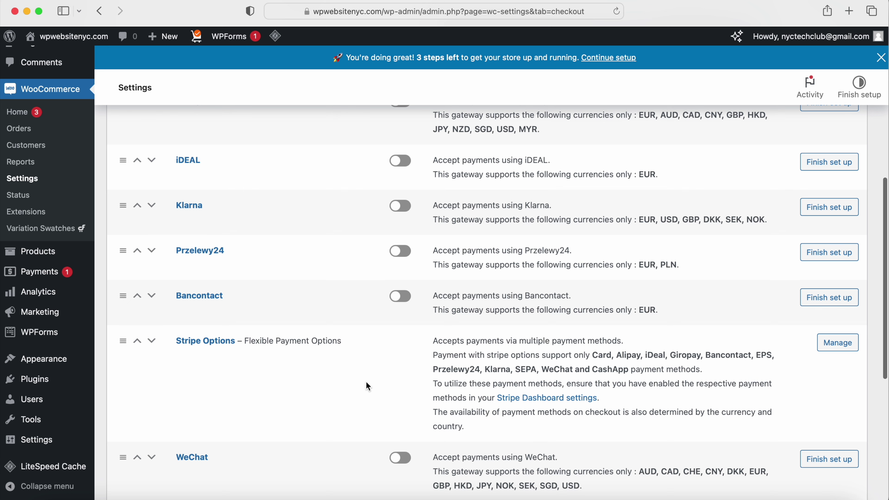
{"action": "scroll", "coordinate": [368, 386], "scroll_direction": "down", "scroll_amount": 8}
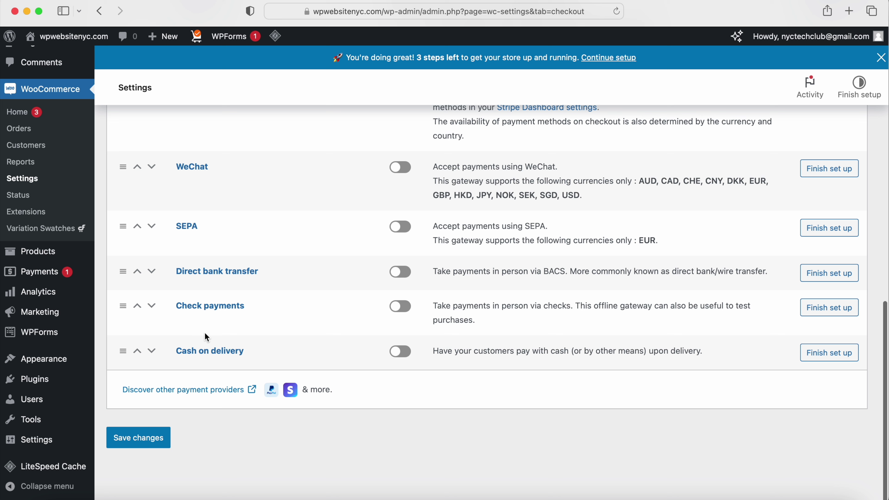
{"action": "mouse_move", "coordinate": [34, 387]}
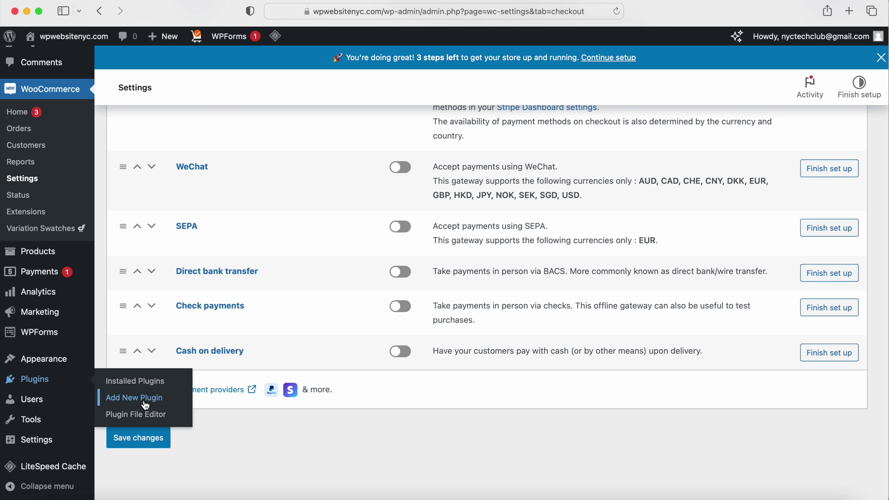
{"action": "left_click", "coordinate": [137, 401]}
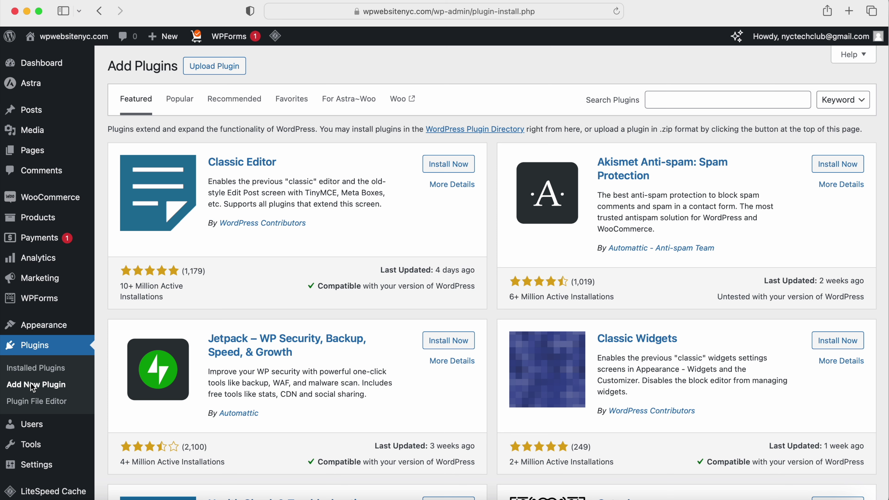
- Search plugins for 'woocommerce paypal', then install and activate WooCommerce PayPal Payments
{"action": "left_click", "coordinate": [663, 104]}
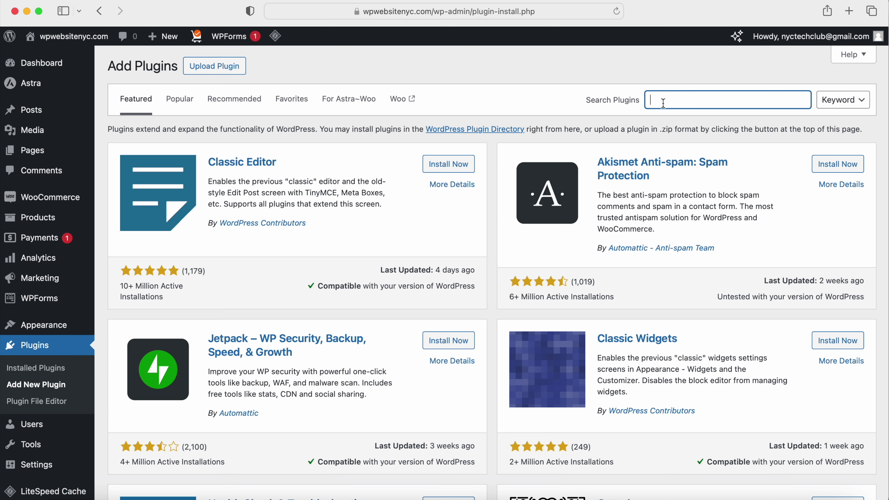
{"action": "type", "text": "woocommerce paypal"}
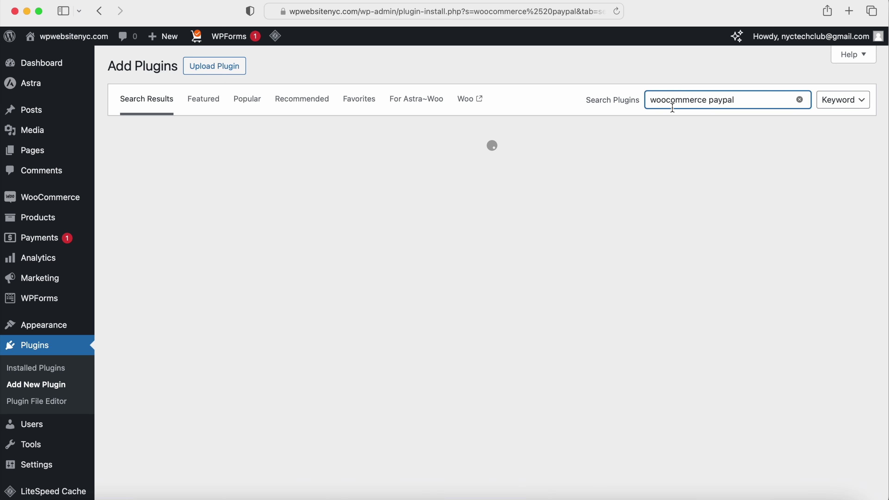
{"action": "left_click_drag", "start_coordinate": [752, 101], "coordinate": [648, 102]}
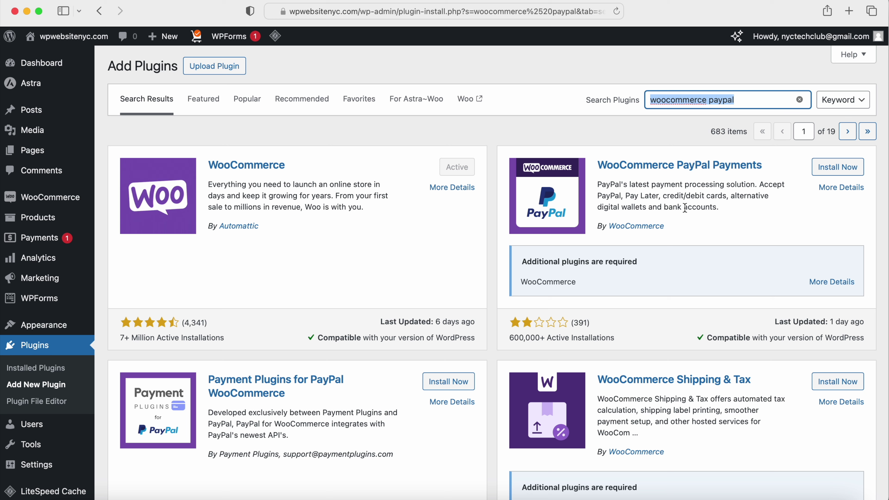
{"action": "left_click", "coordinate": [837, 168]}
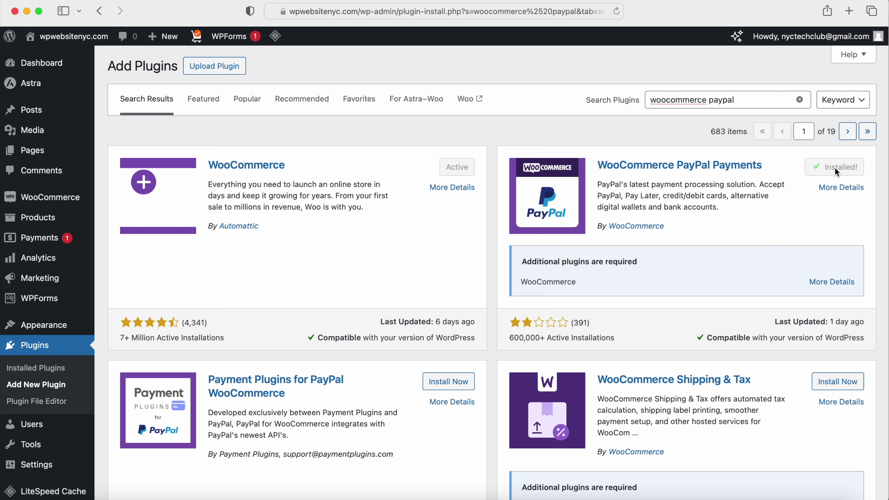
{"action": "left_click", "coordinate": [840, 170]}
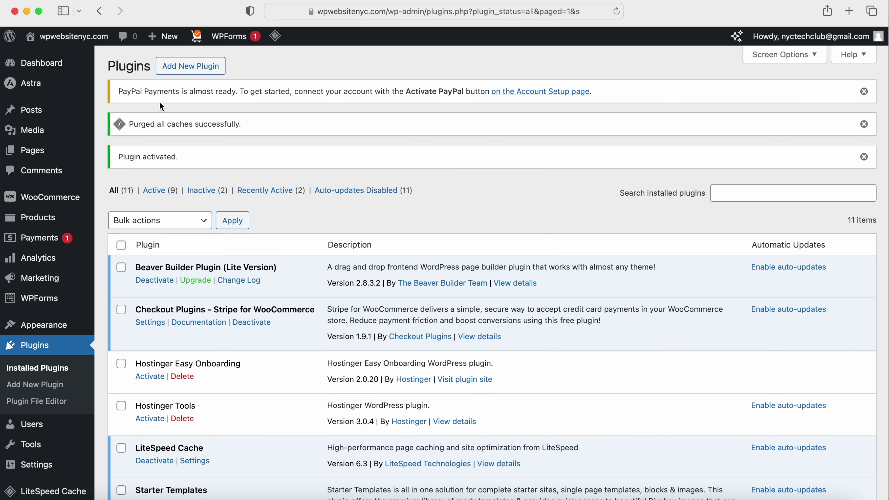
- Follow the PayPal almost-ready notice to the PayPal Account Setup page
{"action": "left_click_drag", "start_coordinate": [119, 92], "coordinate": [237, 93]}
{"action": "mouse_move", "coordinate": [61, 199]}
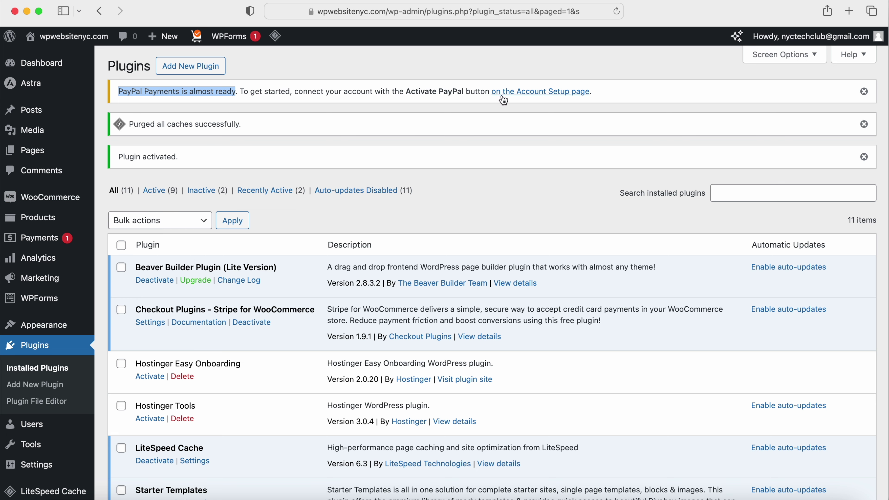
{"action": "left_click", "coordinate": [519, 94]}
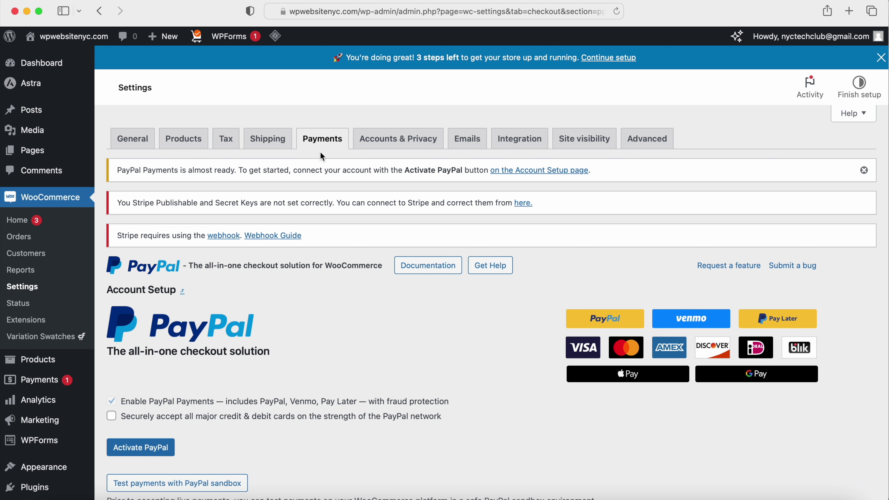
- Tick 'Securely accept all major credit & debit cards' and choose Activate PayPal
{"action": "scroll", "coordinate": [179, 368], "scroll_direction": "down", "scroll_amount": 3}
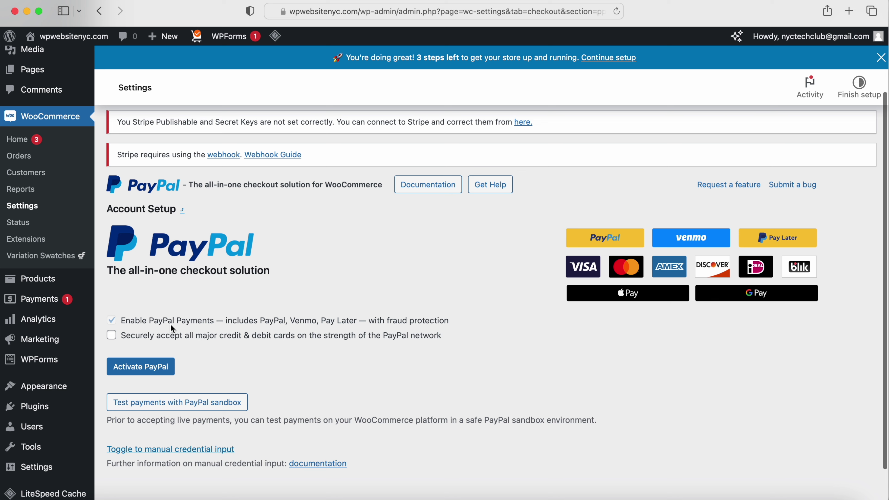
{"action": "left_click", "coordinate": [112, 336]}
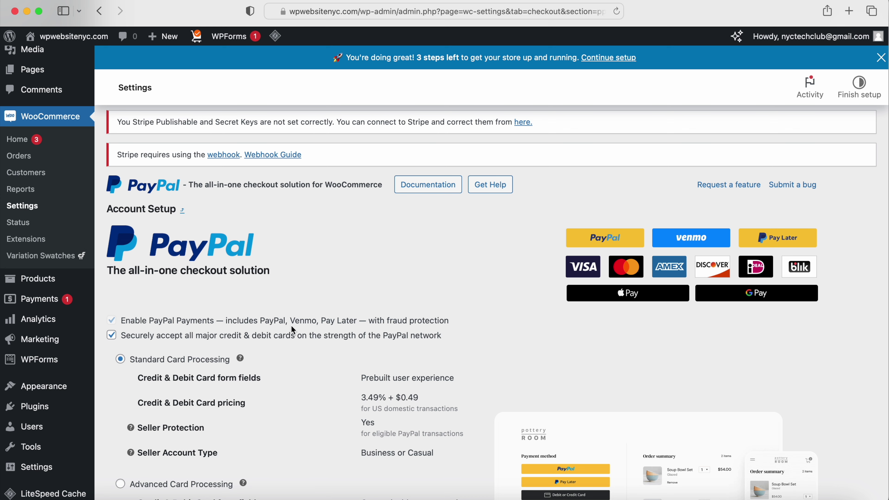
{"action": "scroll", "coordinate": [196, 315], "scroll_direction": "down", "scroll_amount": 5}
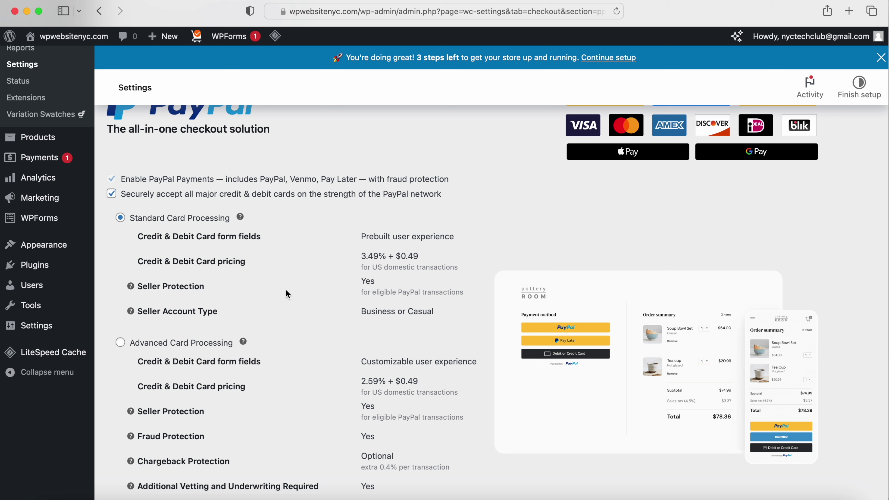
{"action": "scroll", "coordinate": [287, 294], "scroll_direction": "down", "scroll_amount": 6}
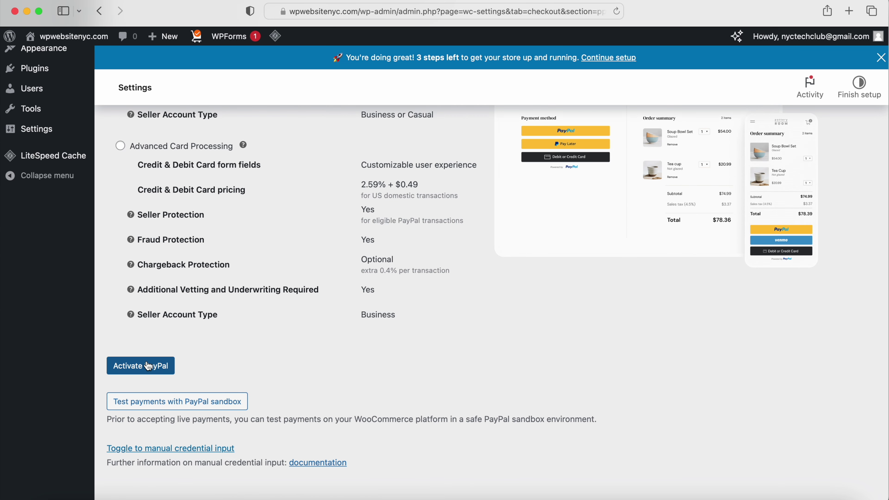
{"action": "left_click", "coordinate": [147, 366]}
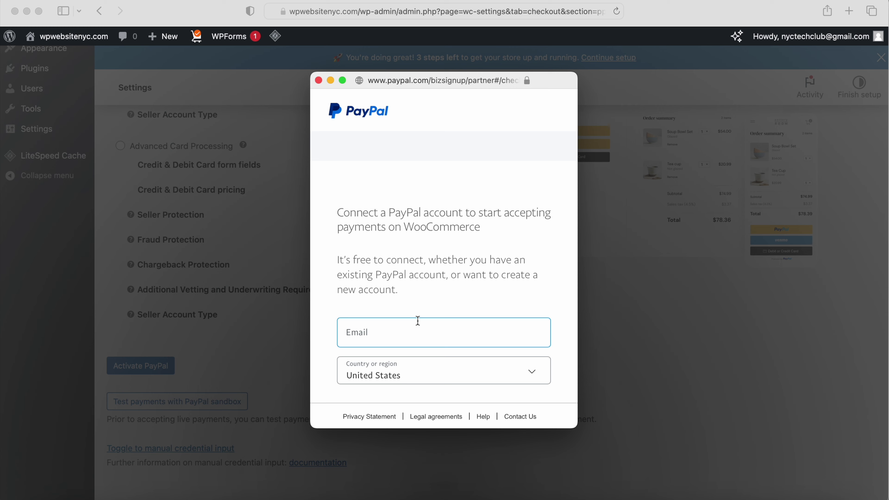
{"action": "scroll", "coordinate": [418, 320], "scroll_direction": "down", "scroll_amount": 4}
- Sign in to PayPal with the account's e-mail address and saved password
{"action": "left_click", "coordinate": [384, 266]}
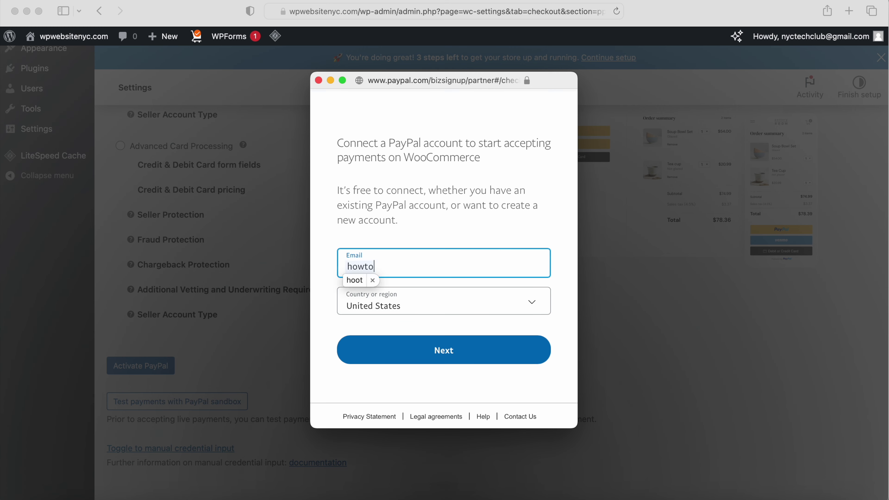
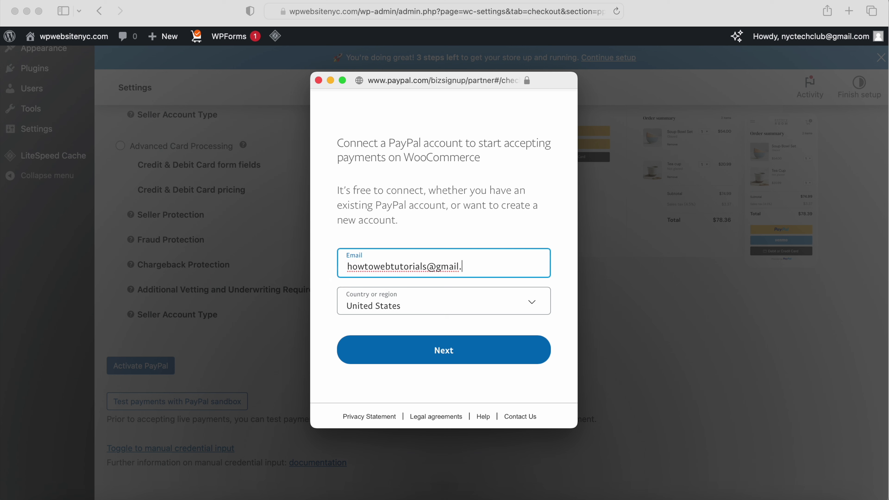
{"action": "left_click", "coordinate": [432, 347]}
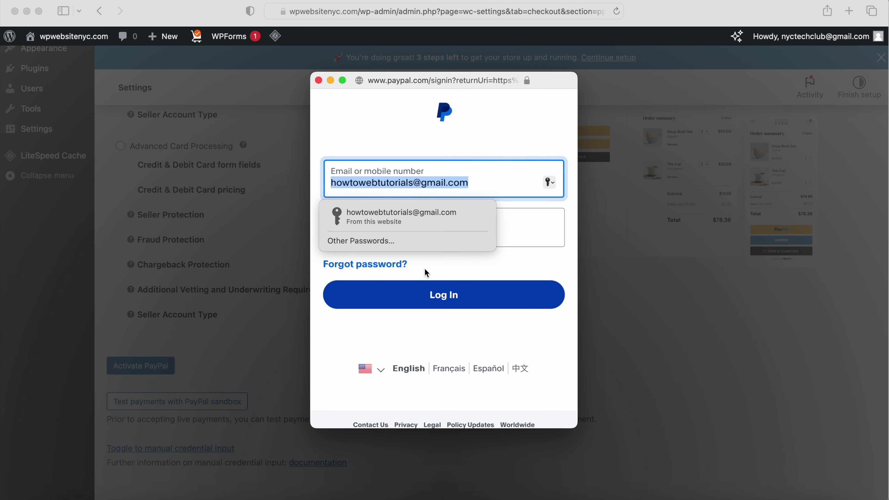
{"action": "left_click", "coordinate": [473, 227]}
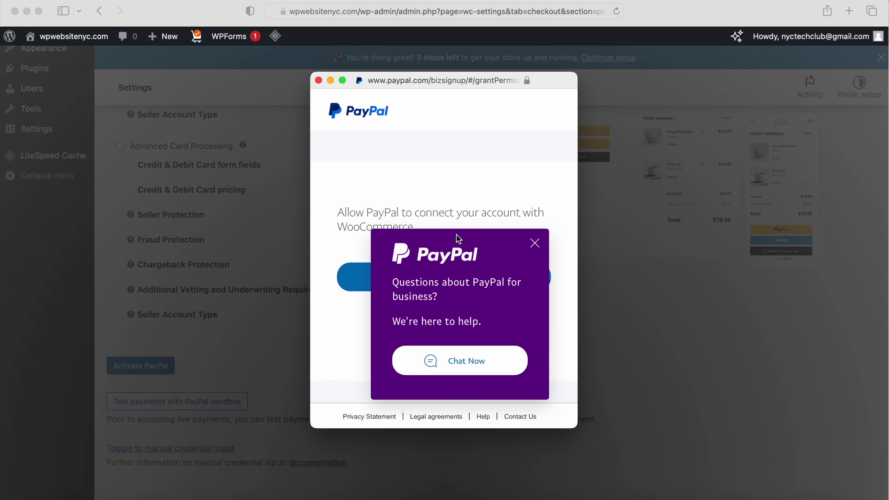
- Dismiss the chat popup, agree to connect, and return to WooCommerce
{"action": "left_click", "coordinate": [536, 244]}
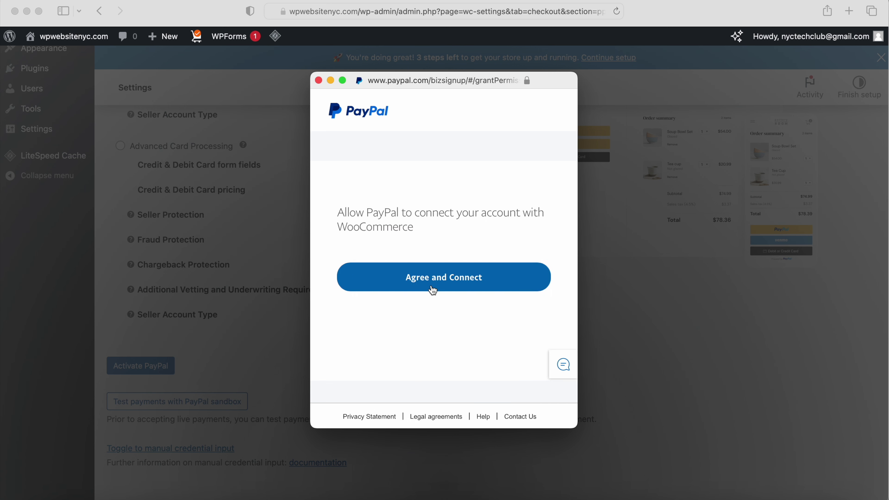
{"action": "left_click", "coordinate": [440, 280]}
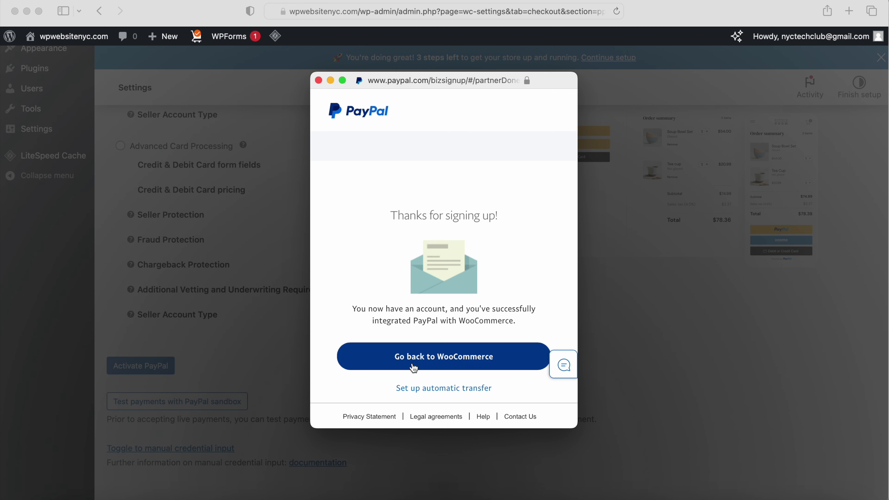
{"action": "left_click", "coordinate": [433, 360]}
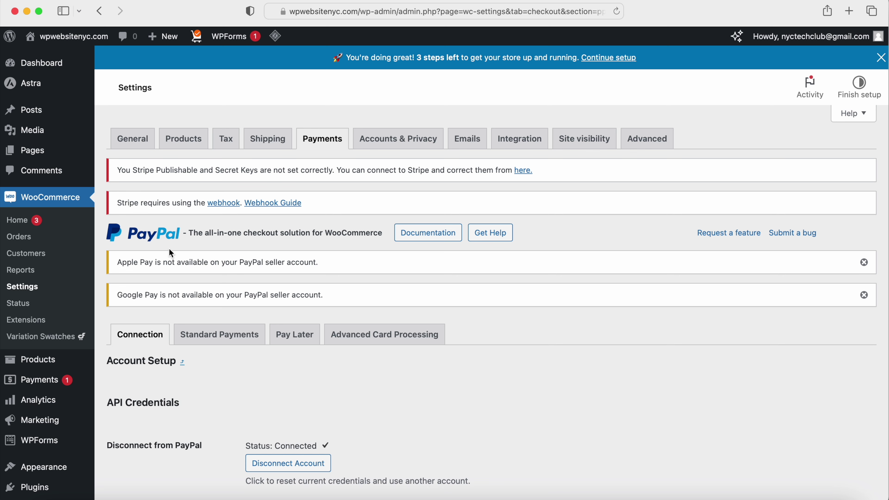
{"action": "scroll", "coordinate": [169, 253], "scroll_direction": "down", "scroll_amount": 6}
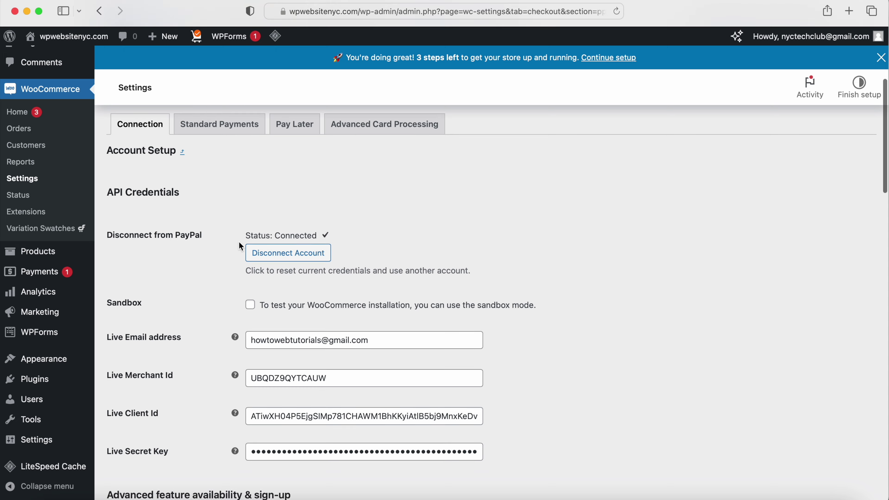
{"action": "scroll", "coordinate": [204, 321], "scroll_direction": "down", "scroll_amount": 15}
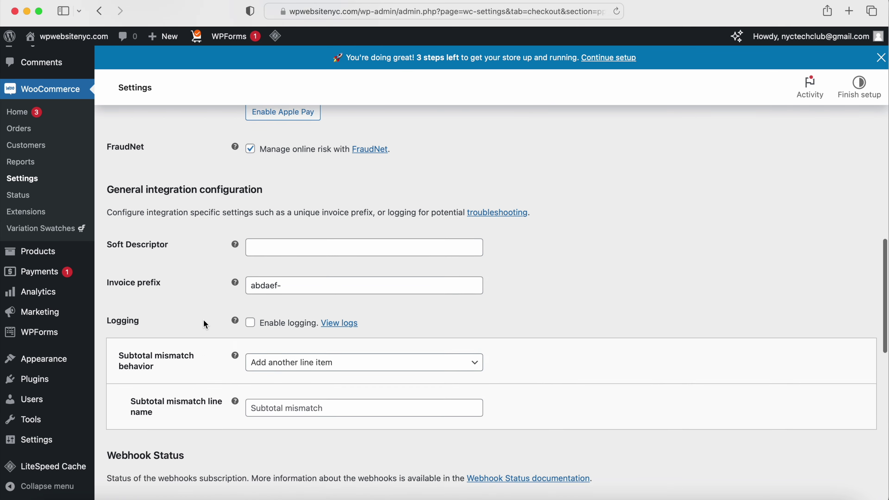
{"action": "scroll", "coordinate": [204, 319], "scroll_direction": "down", "scroll_amount": 15}
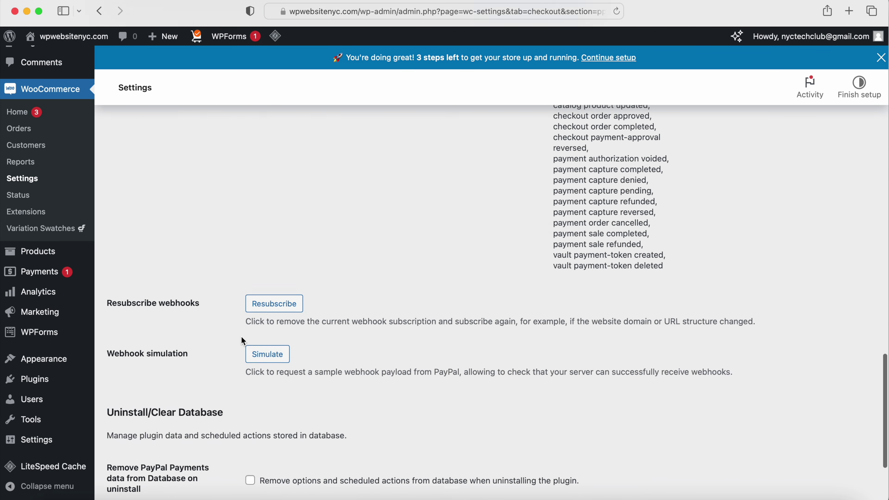
{"action": "scroll", "coordinate": [168, 377], "scroll_direction": "up", "scroll_amount": 20}
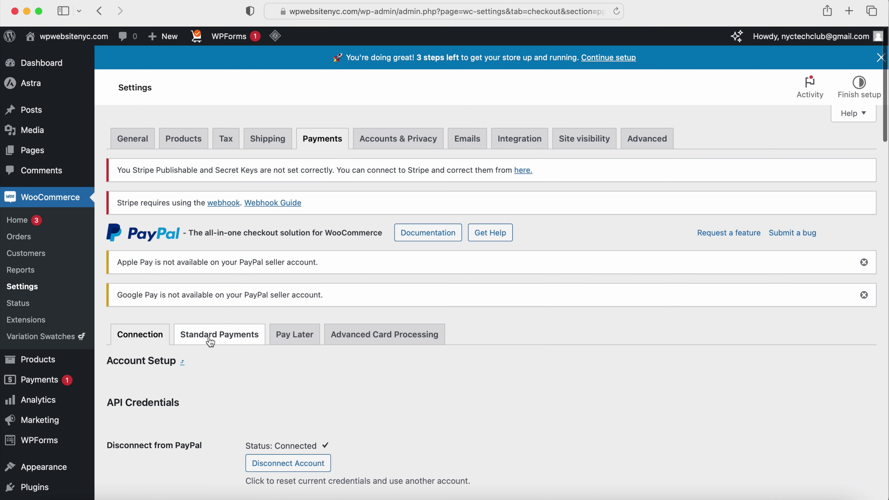
- In Standard Payments, tick 'Enable PayPal features for your store'
{"action": "left_click", "coordinate": [201, 335]}
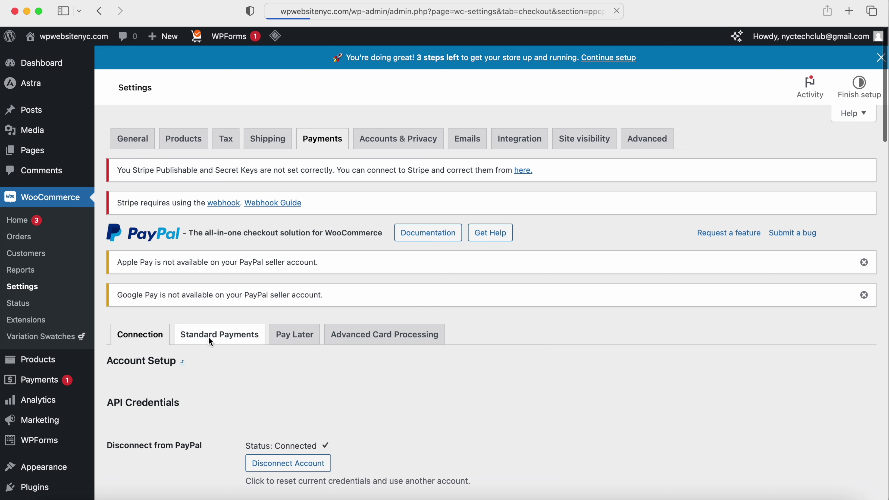
{"action": "scroll", "coordinate": [211, 342], "scroll_direction": "down", "scroll_amount": 5}
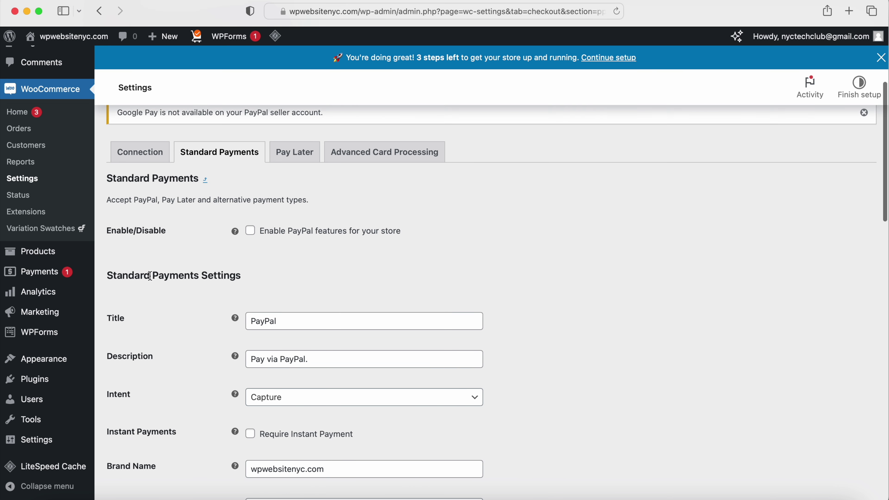
{"action": "left_click", "coordinate": [254, 232]}
- Review the Brand Name wpwebsitenyc.com and move down to the PayPal Smart Buttons section
{"action": "scroll", "coordinate": [273, 235], "scroll_direction": "down", "scroll_amount": 7}
{"action": "scroll", "coordinate": [274, 239], "scroll_direction": "down", "scroll_amount": 1}
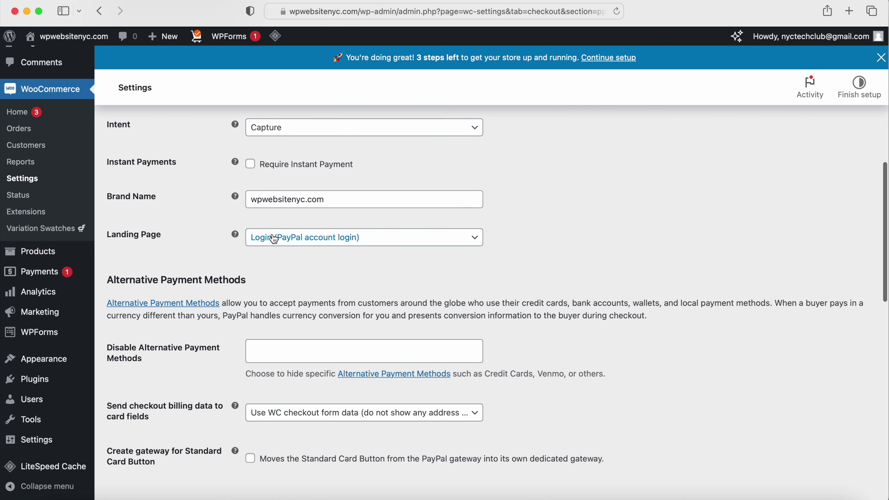
{"action": "left_click_drag", "start_coordinate": [338, 199], "coordinate": [246, 191]}
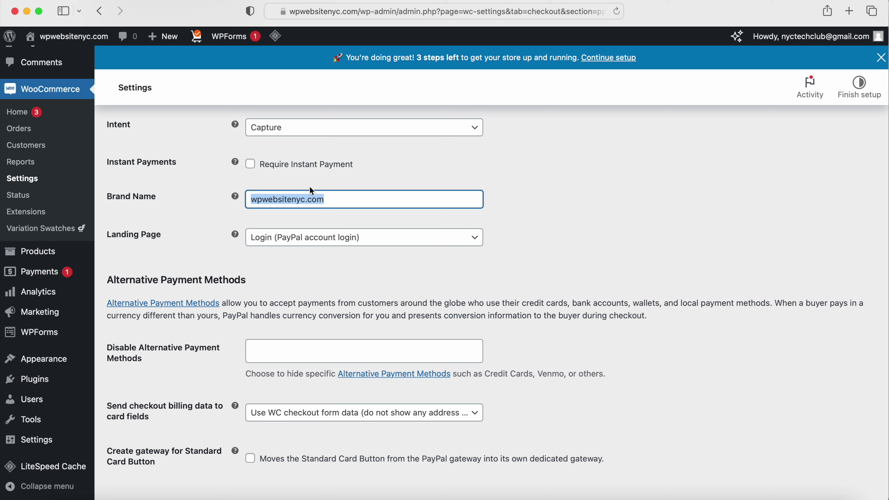
{"action": "mouse_move", "coordinate": [236, 196]}
{"action": "mouse_move", "coordinate": [237, 163]}
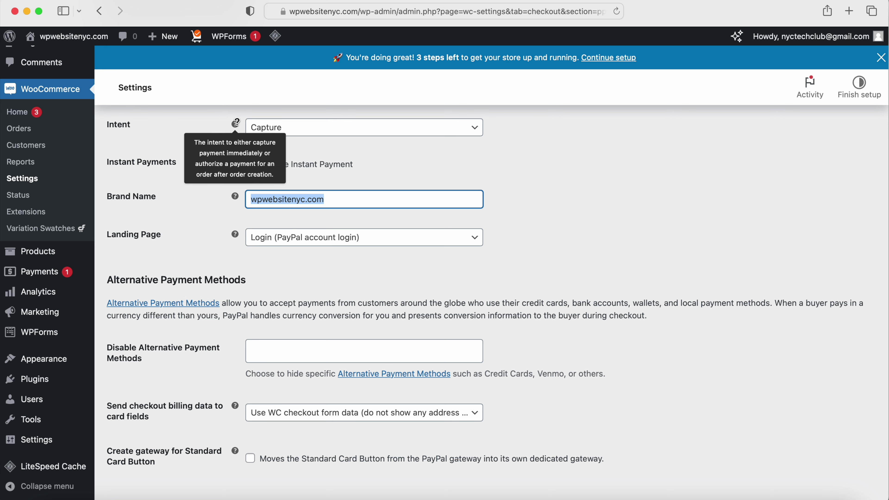
{"action": "scroll", "coordinate": [342, 287], "scroll_direction": "down", "scroll_amount": 10}
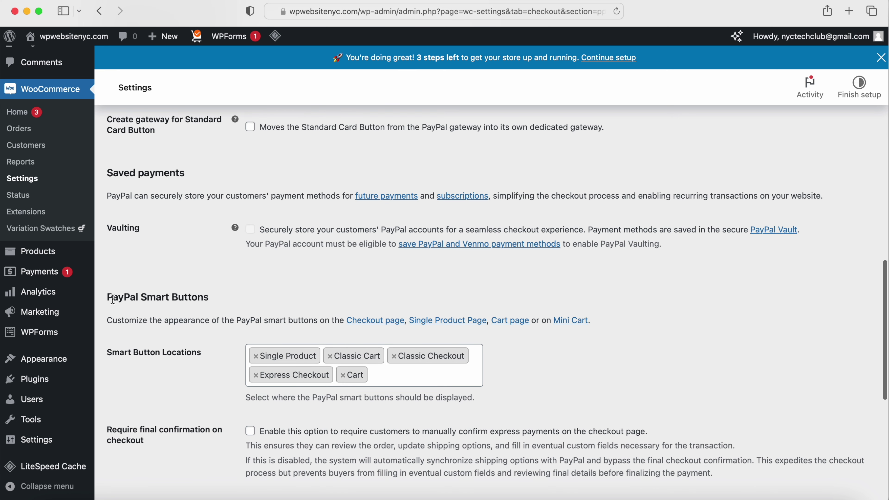
{"action": "left_click_drag", "start_coordinate": [109, 298], "coordinate": [210, 298]}
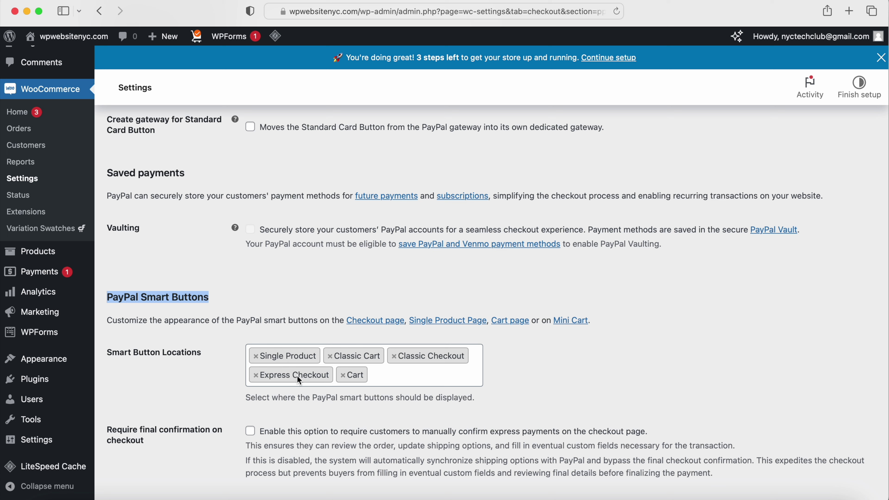
- Remove Single Product, Classic Cart and Cart from the Smart Button Locations
{"action": "left_click", "coordinate": [383, 378]}
{"action": "left_click", "coordinate": [218, 356]}
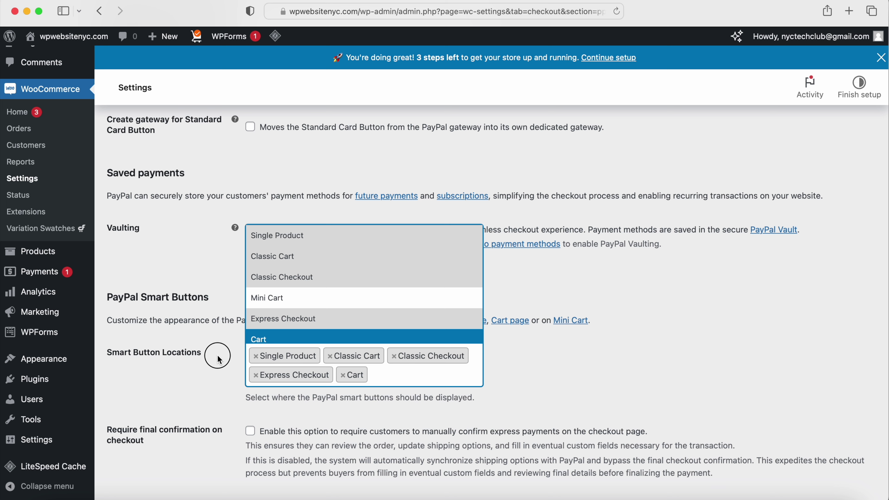
{"action": "left_click", "coordinate": [255, 357]}
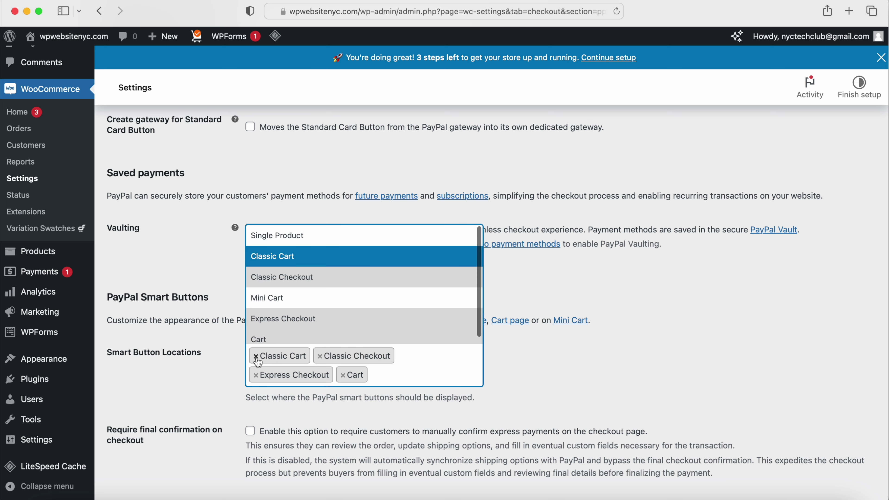
{"action": "left_click", "coordinate": [256, 356]}
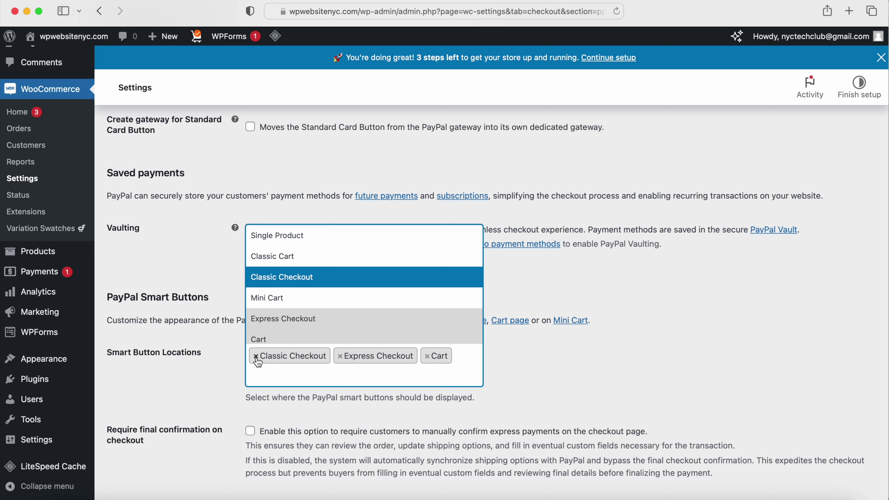
{"action": "left_click", "coordinate": [427, 356]}
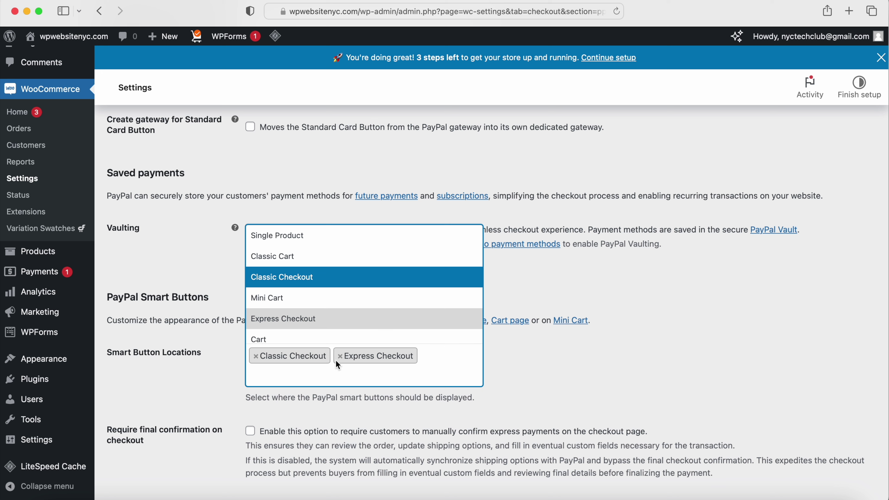
{"action": "left_click", "coordinate": [513, 368]}
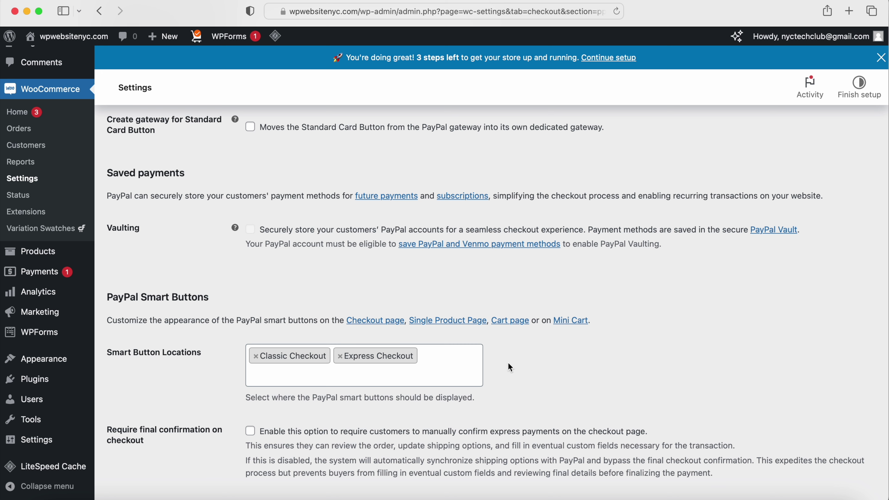
- Set the smart button color to Black, keep Vertical layout and PayPal label, and save
{"action": "scroll", "coordinate": [400, 377], "scroll_direction": "down", "scroll_amount": 10}
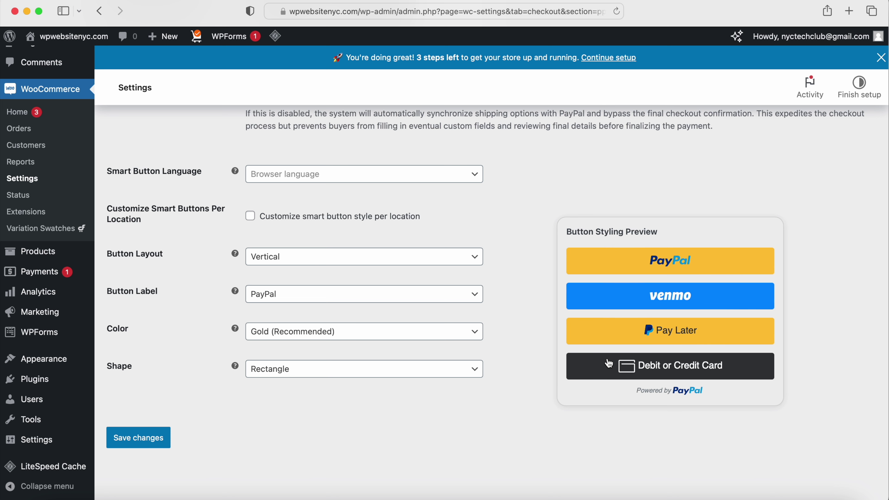
{"action": "left_click", "coordinate": [328, 336]}
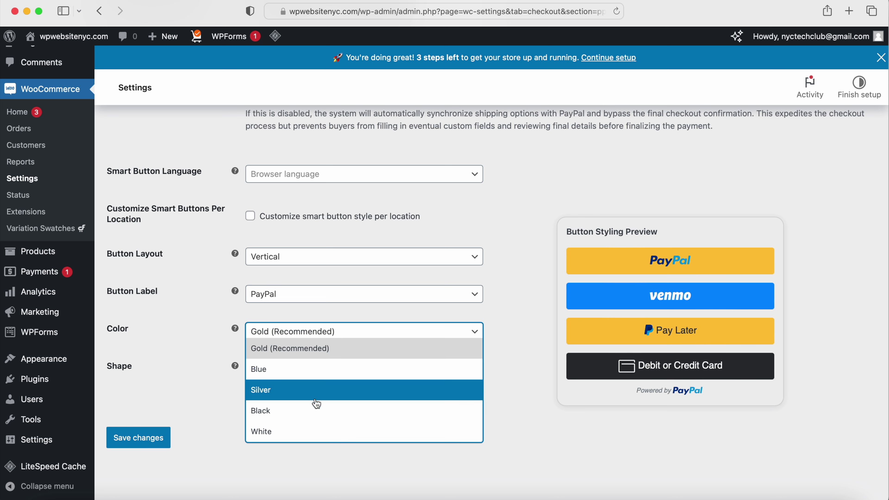
{"action": "left_click", "coordinate": [313, 411]}
{"action": "scroll", "coordinate": [313, 409], "scroll_direction": "up", "scroll_amount": 1}
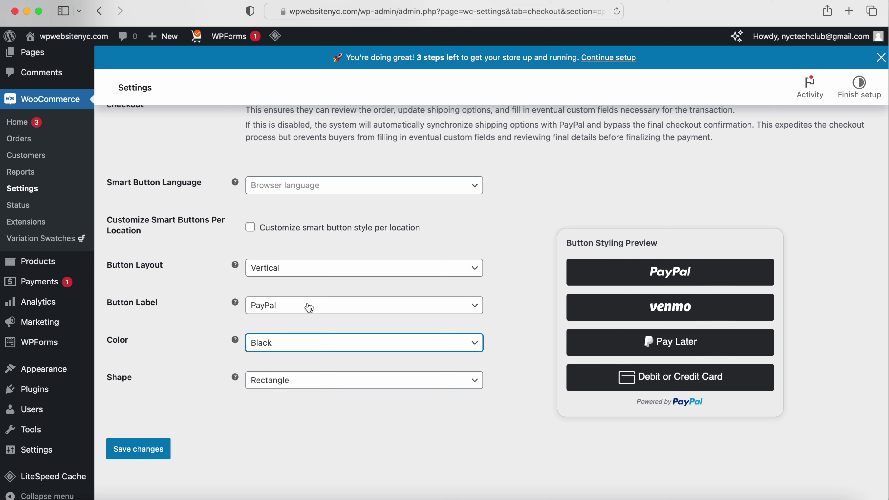
{"action": "left_click", "coordinate": [288, 274]}
{"action": "key", "text": "Escape"}
{"action": "left_click", "coordinate": [291, 308]}
{"action": "left_click", "coordinate": [189, 289]}
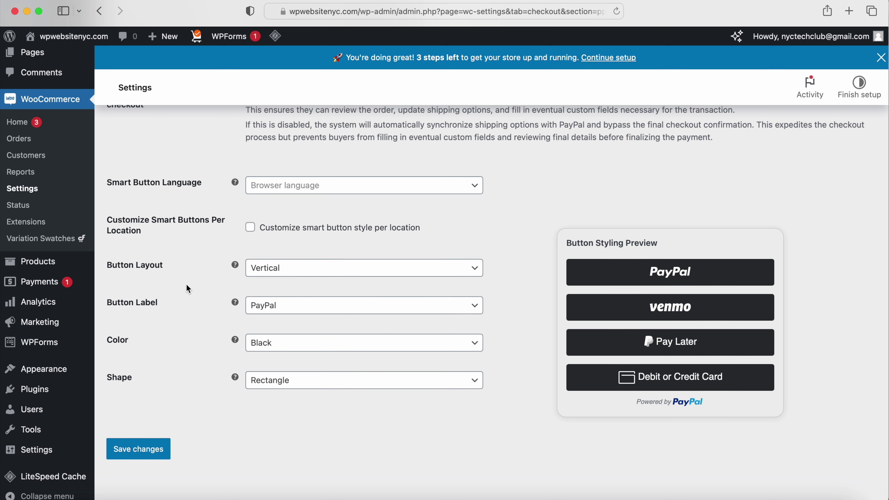
{"action": "left_click", "coordinate": [140, 450]}
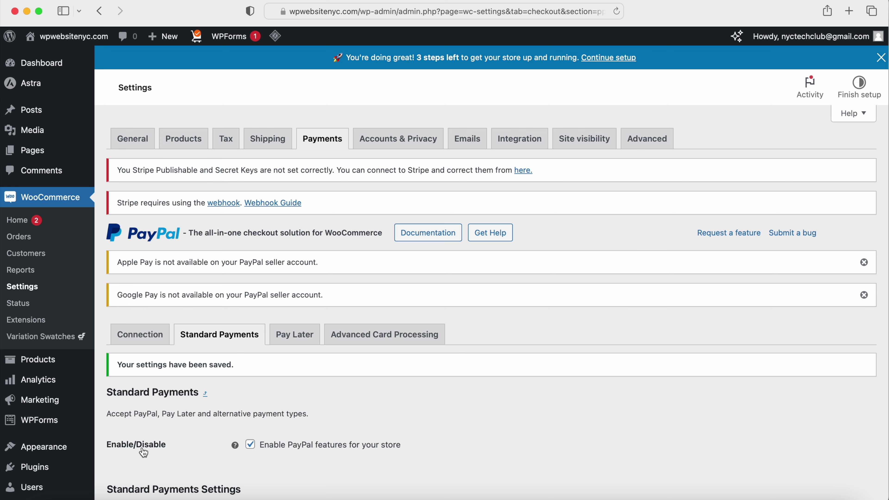
- In the Pay Later settings, turn on the Pay Later button
{"action": "left_click", "coordinate": [294, 337]}
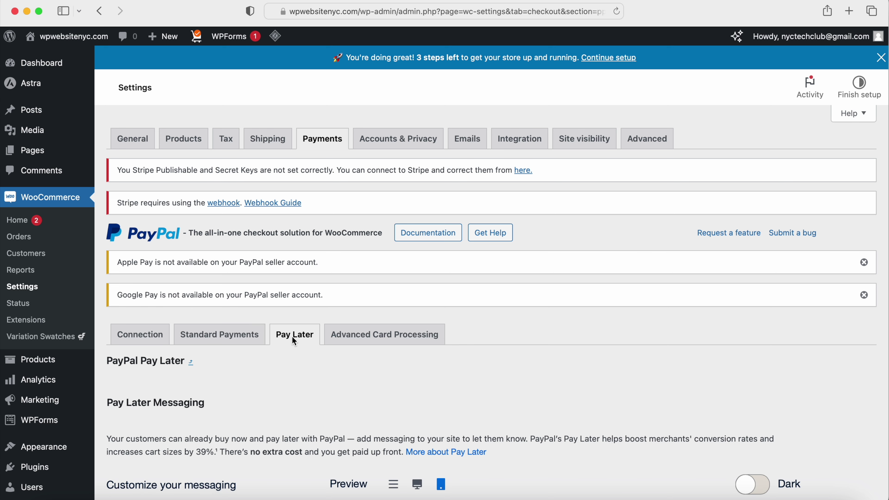
{"action": "scroll", "coordinate": [292, 337], "scroll_direction": "down", "scroll_amount": 10}
{"action": "scroll", "coordinate": [294, 342], "scroll_direction": "down", "scroll_amount": 3}
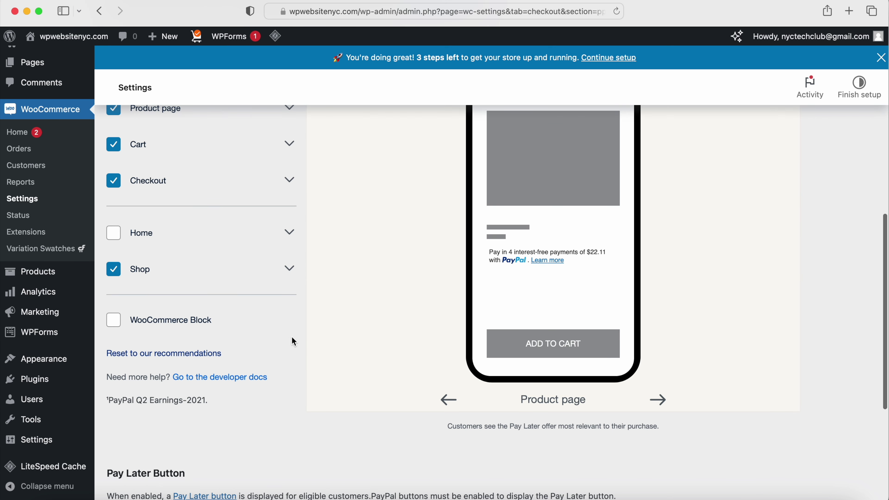
{"action": "scroll", "coordinate": [294, 342], "scroll_direction": "down", "scroll_amount": 7}
{"action": "left_click", "coordinate": [251, 306]}
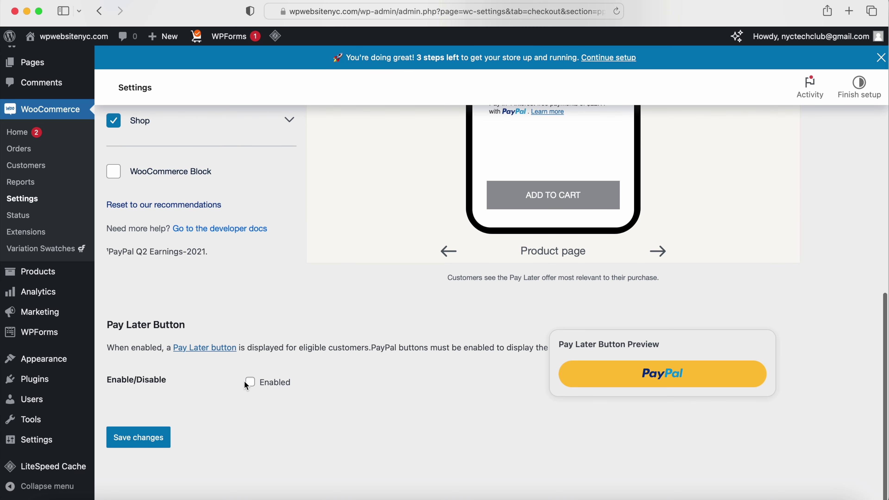
- Uncheck Pay Later messaging on Shop, Checkout, Cart and Product page, and save
{"action": "scroll", "coordinate": [244, 389], "scroll_direction": "up", "scroll_amount": 6}
{"action": "left_click", "coordinate": [113, 322]}
{"action": "scroll", "coordinate": [114, 322], "scroll_direction": "up", "scroll_amount": 2}
{"action": "left_click", "coordinate": [114, 298]}
{"action": "left_click", "coordinate": [114, 262]}
{"action": "left_click", "coordinate": [114, 225]}
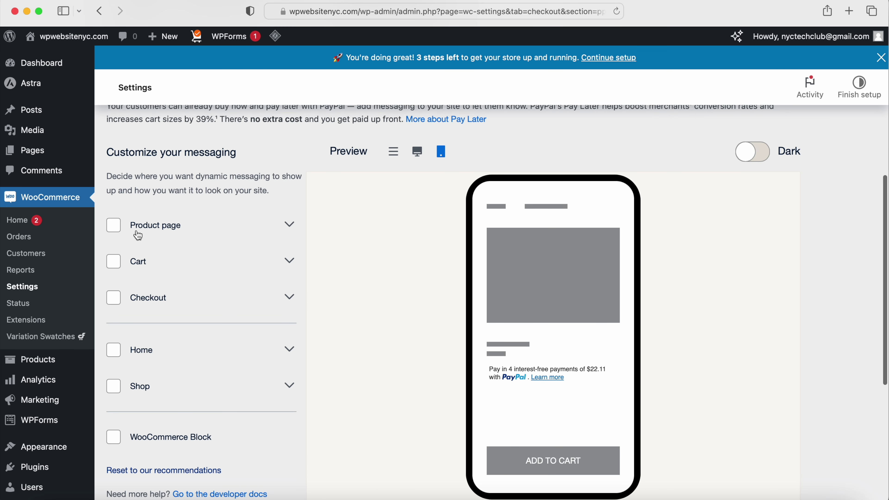
{"action": "scroll", "coordinate": [157, 331], "scroll_direction": "down", "scroll_amount": 8}
{"action": "left_click", "coordinate": [137, 429]}
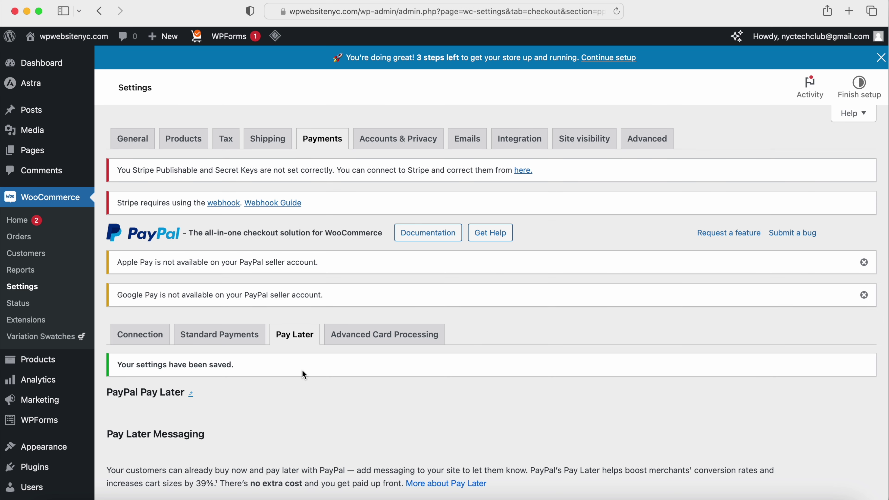
{"action": "left_click", "coordinate": [355, 343]}
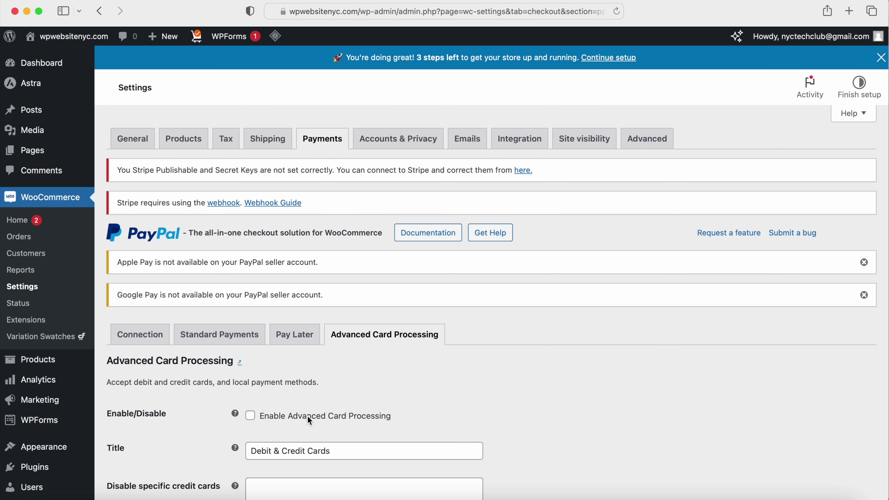
- Tick Enable Advanced Card Processing, save, and head to the Accounts & Privacy tab
{"action": "left_click", "coordinate": [251, 416]}
{"action": "scroll", "coordinate": [270, 378], "scroll_direction": "down", "scroll_amount": 10}
{"action": "scroll", "coordinate": [269, 377], "scroll_direction": "up", "scroll_amount": 10}
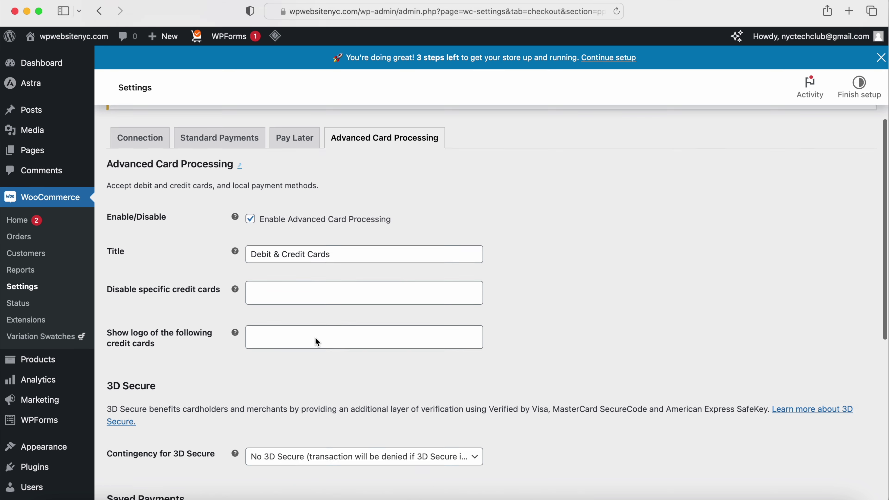
{"action": "scroll", "coordinate": [252, 308], "scroll_direction": "down", "scroll_amount": 5}
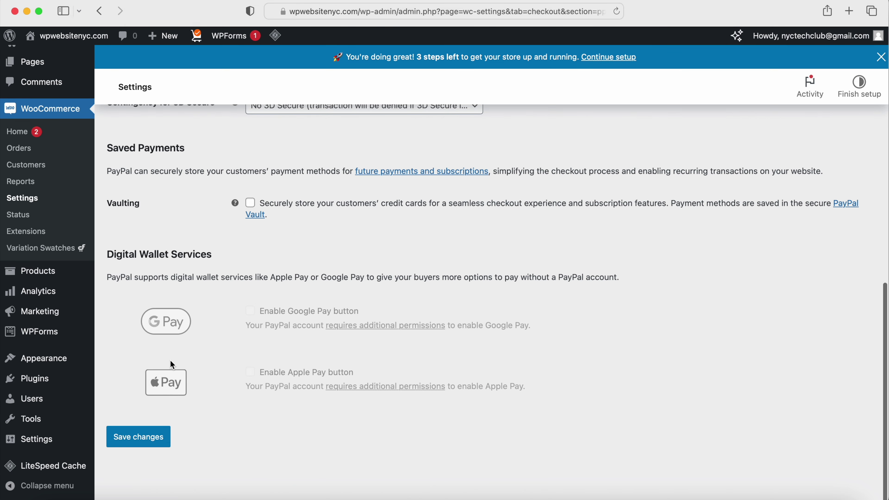
{"action": "left_click", "coordinate": [156, 452]}
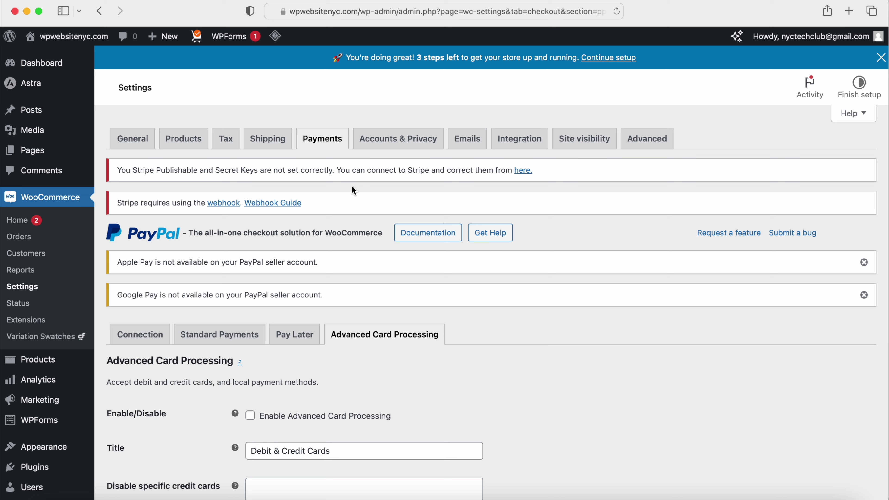
{"action": "left_click", "coordinate": [397, 137]}
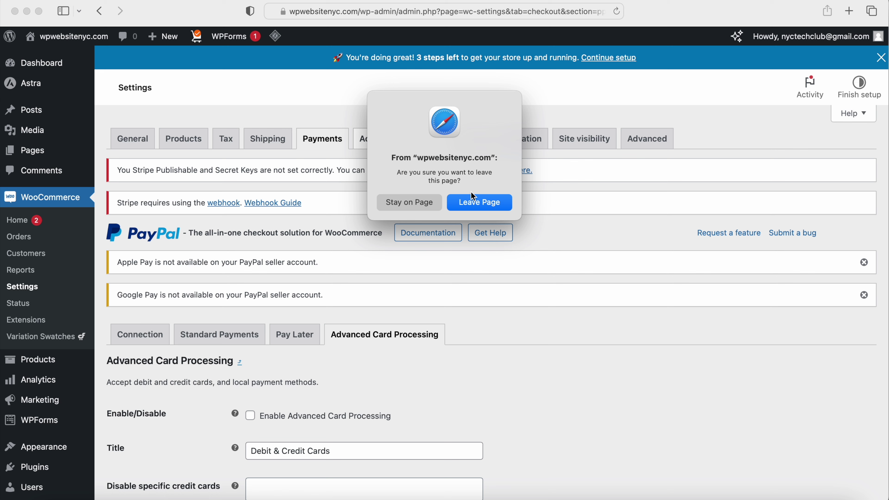
- Leave the payments page and bring up the Accounts & Privacy settings
{"action": "left_click", "coordinate": [473, 200]}
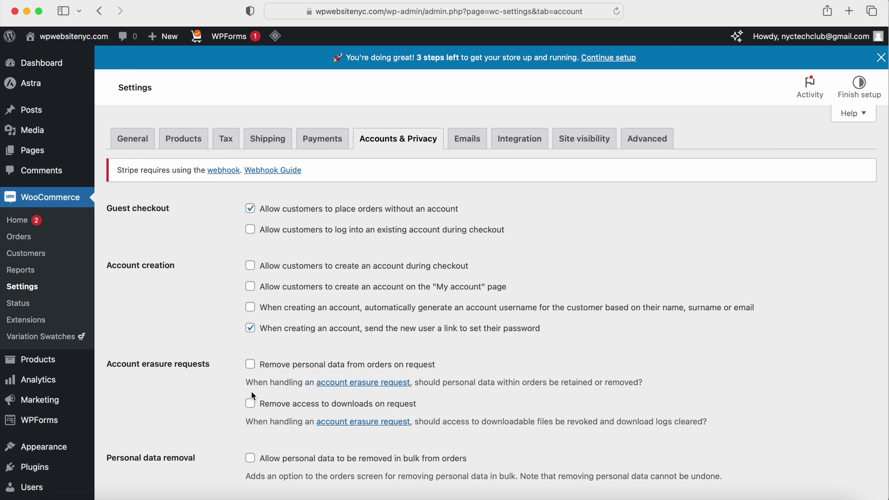
{"action": "scroll", "coordinate": [253, 405], "scroll_direction": "down", "scroll_amount": 5}
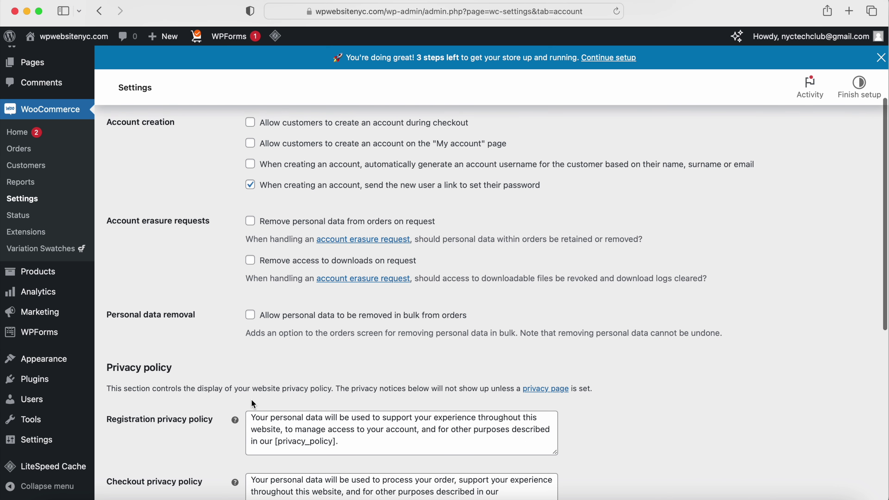
{"action": "scroll", "coordinate": [250, 399], "scroll_direction": "up", "scroll_amount": 4}
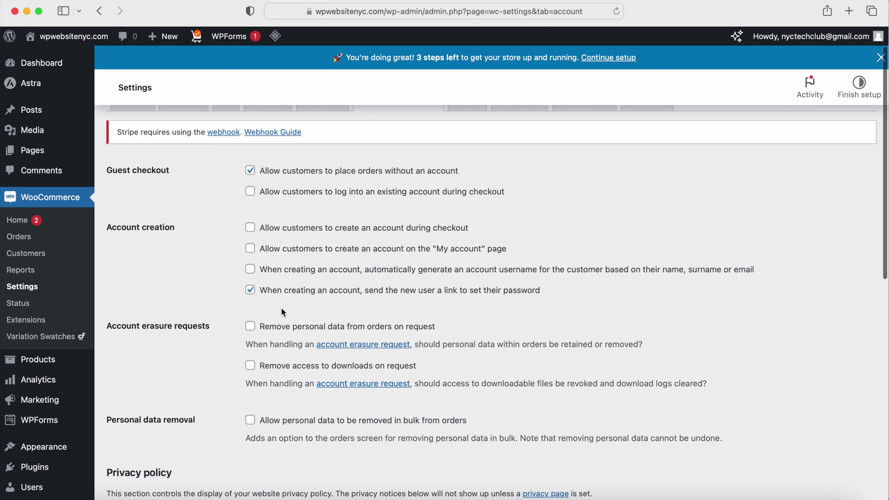
{"action": "scroll", "coordinate": [283, 312], "scroll_direction": "down", "scroll_amount": 8}
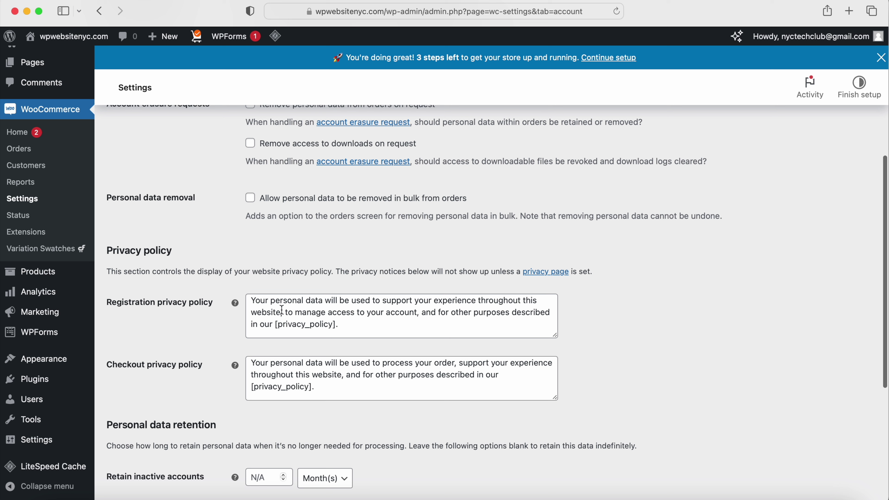
- Select the [privacy_policy] placeholder in both the registration and checkout privacy texts
{"action": "left_click_drag", "start_coordinate": [278, 324], "coordinate": [337, 327]}
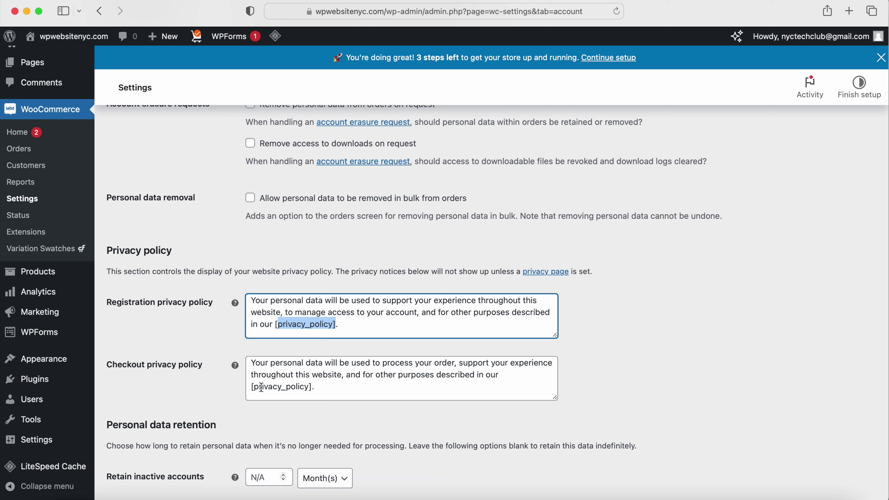
{"action": "left_click", "coordinate": [255, 390]}
{"action": "left_click_drag", "start_coordinate": [250, 389], "coordinate": [306, 388]}
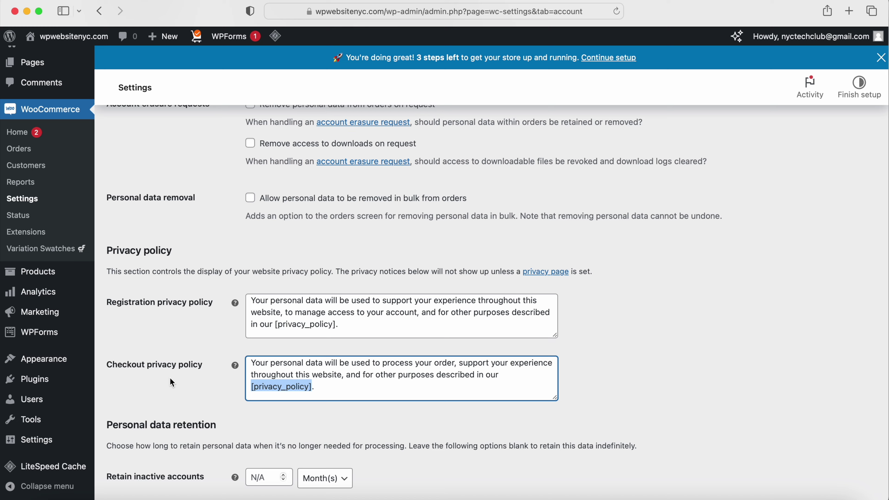
{"action": "scroll", "coordinate": [171, 373], "scroll_direction": "down", "scroll_amount": 5}
{"action": "scroll", "coordinate": [172, 373], "scroll_direction": "up", "scroll_amount": 10}
{"action": "scroll", "coordinate": [172, 373], "scroll_direction": "up", "scroll_amount": 2}
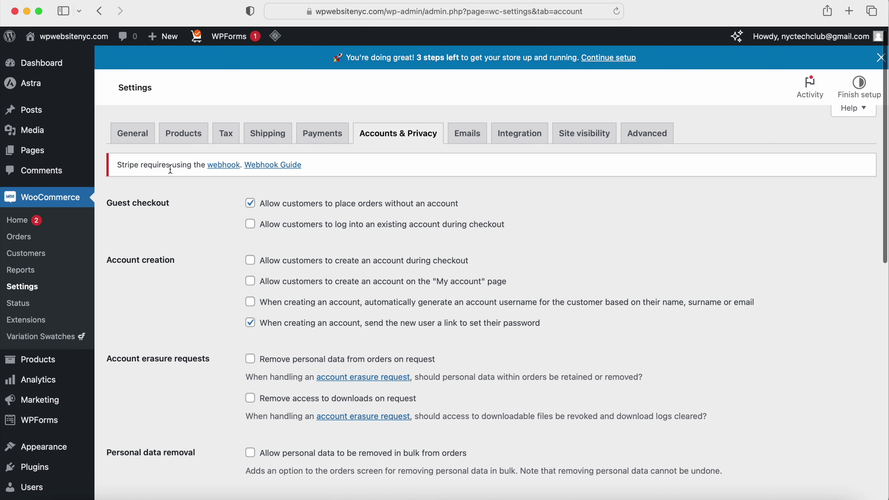
{"action": "mouse_move", "coordinate": [38, 155]}
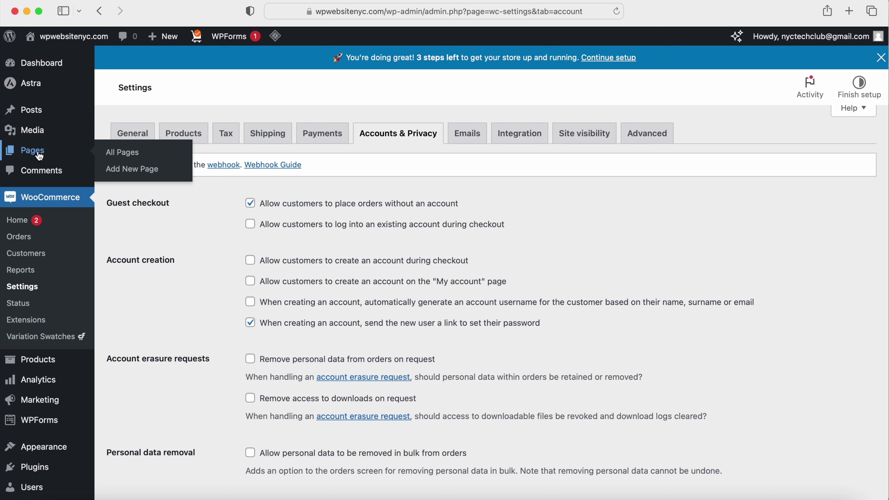
- Open All Pages in a new tab and scroll to the Privacy Policy row
{"action": "left_click", "coordinate": [121, 154], "text": "super"}
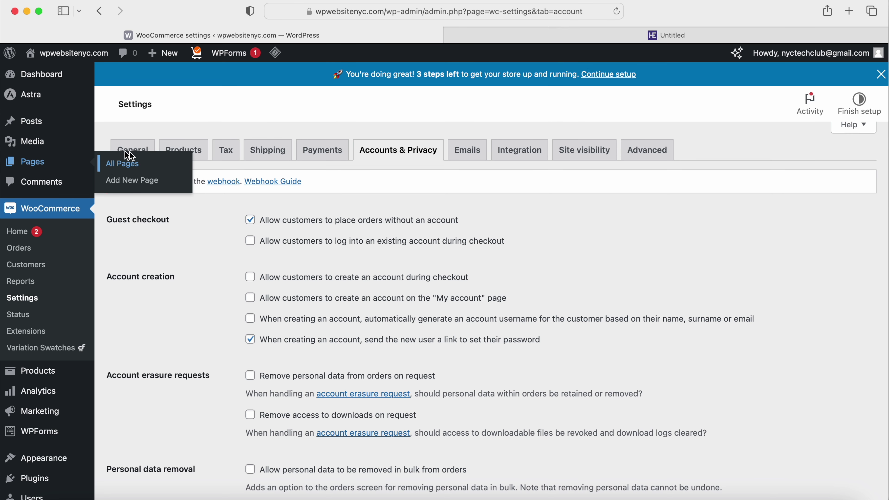
{"action": "left_click", "coordinate": [567, 37]}
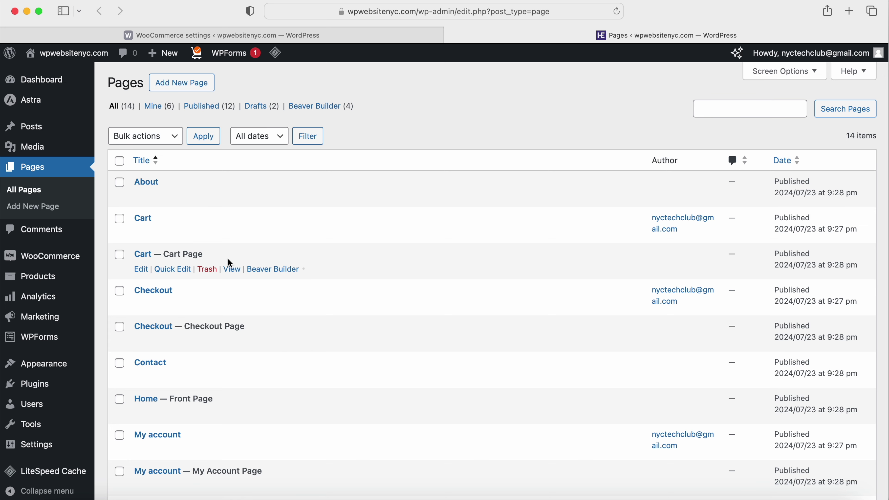
{"action": "scroll", "coordinate": [224, 257], "scroll_direction": "down", "scroll_amount": 10}
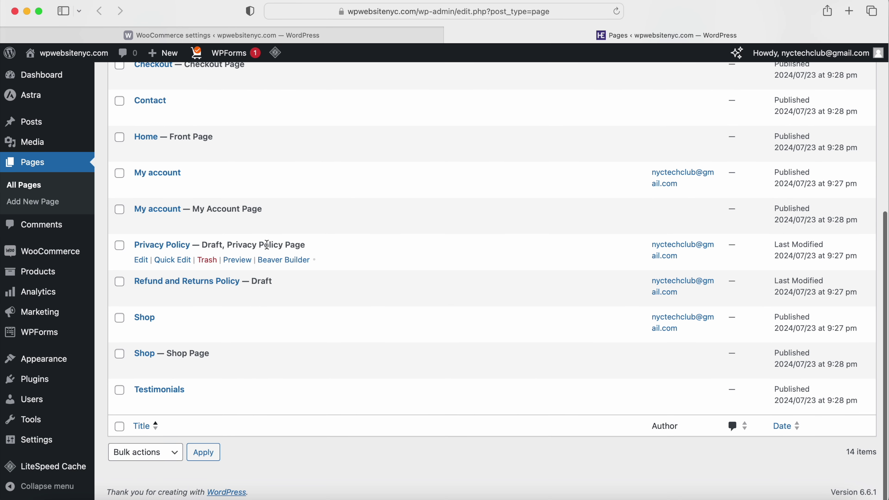
- Review the Privacy Policy page in the editor and publish it
{"action": "left_click", "coordinate": [142, 262]}
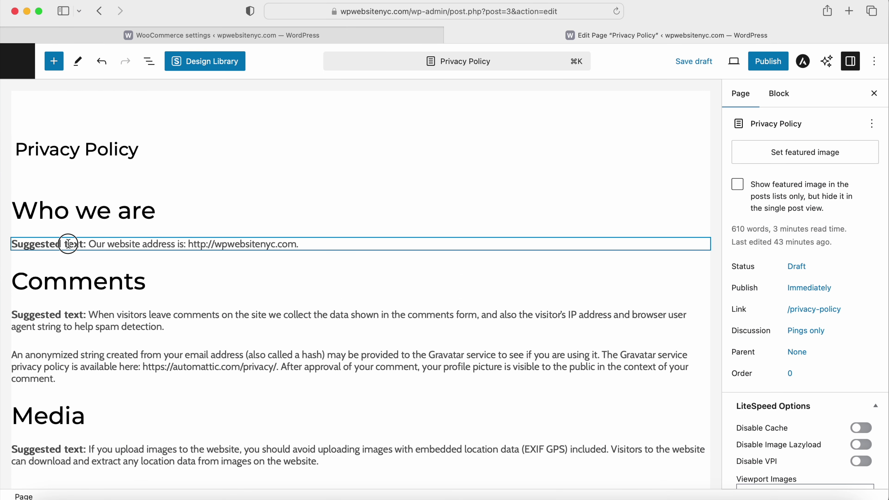
{"action": "left_click", "coordinate": [69, 244]}
{"action": "left_click", "coordinate": [76, 316]}
{"action": "left_click", "coordinate": [63, 356]}
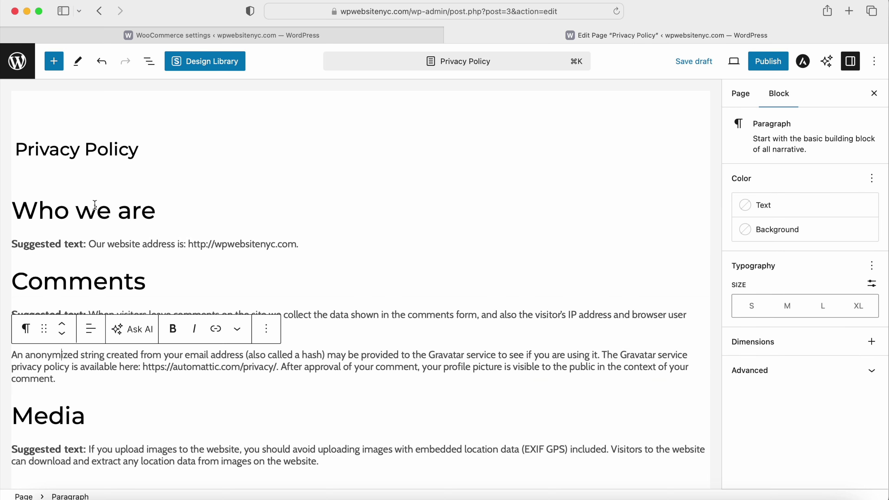
{"action": "scroll", "coordinate": [227, 234], "scroll_direction": "down", "scroll_amount": 10}
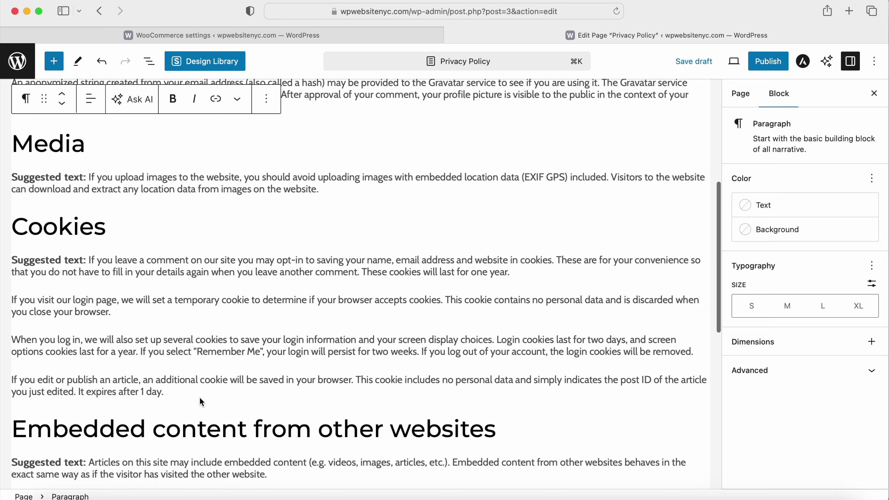
{"action": "scroll", "coordinate": [200, 397], "scroll_direction": "down", "scroll_amount": 7}
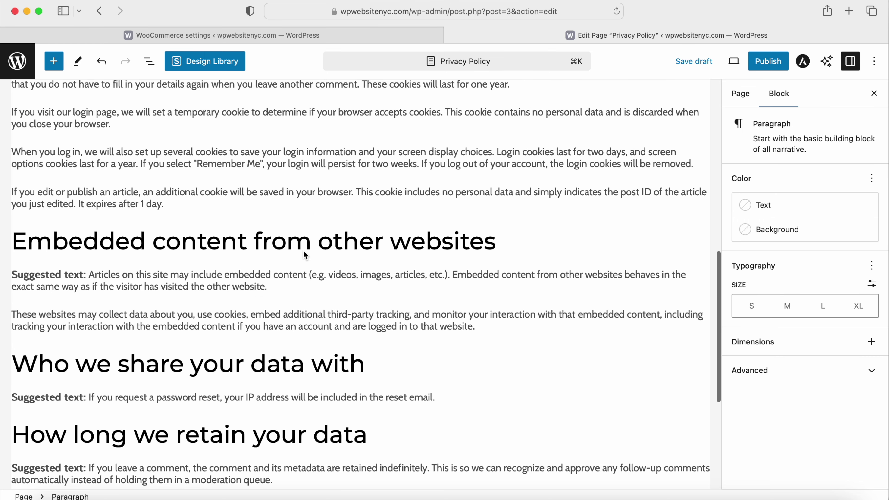
{"action": "left_click", "coordinate": [768, 63]}
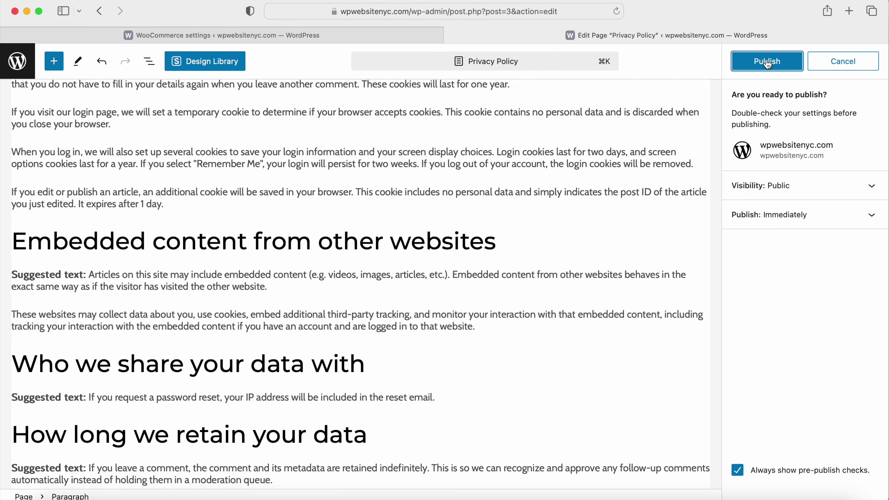
{"action": "left_click", "coordinate": [767, 64]}
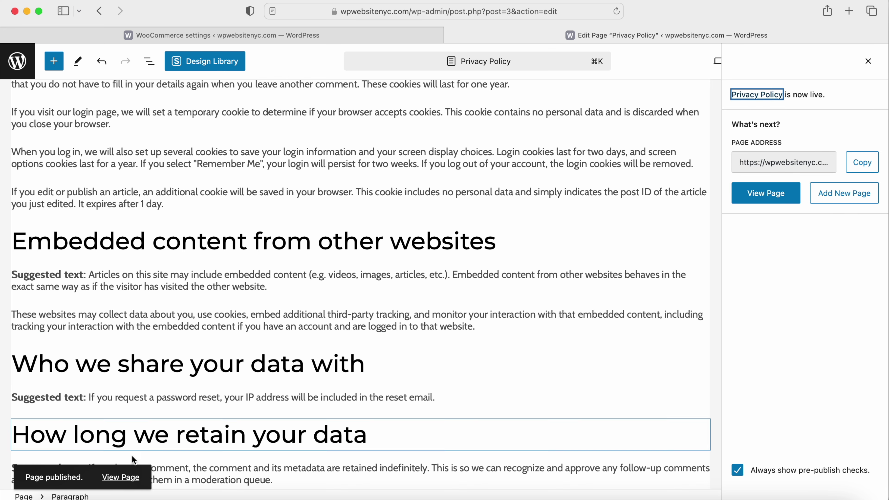
- Check the live Privacy Policy page, then close its tab to return to settings
{"action": "left_click", "coordinate": [120, 482]}
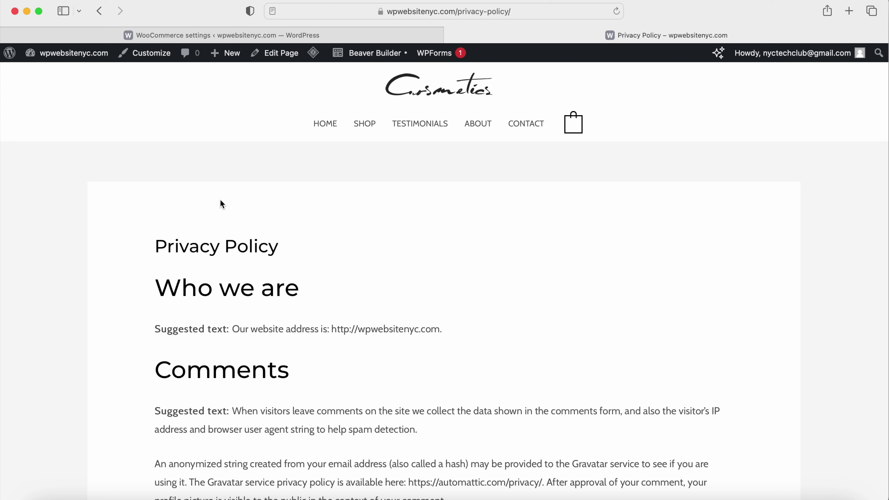
{"action": "scroll", "coordinate": [221, 201], "scroll_direction": "down", "scroll_amount": 5}
{"action": "scroll", "coordinate": [220, 203], "scroll_direction": "down", "scroll_amount": 8}
{"action": "scroll", "coordinate": [245, 140], "scroll_direction": "up", "scroll_amount": 5}
{"action": "left_click", "coordinate": [282, 54]}
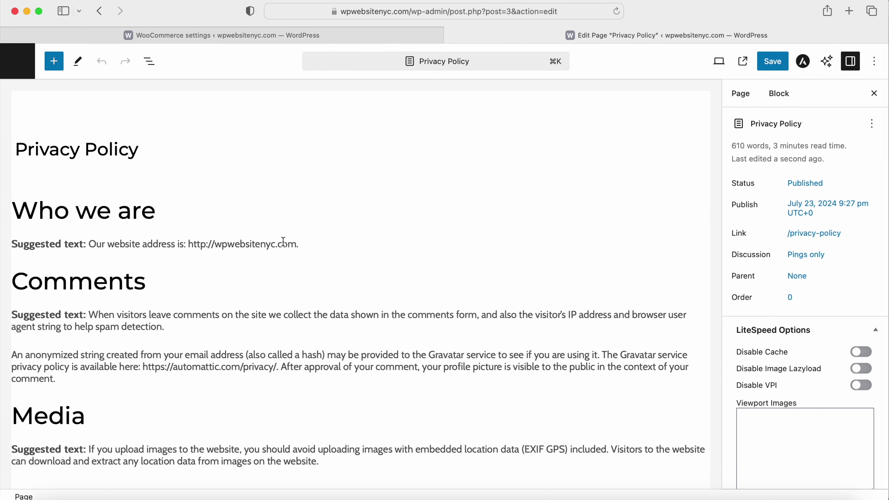
{"action": "left_click", "coordinate": [451, 37]}
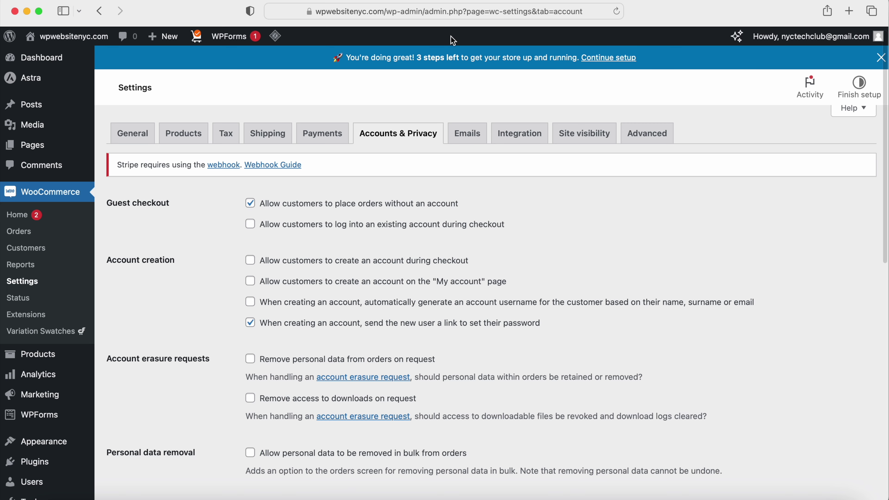
- Review the privacy policy text, highlighting the [privacy_policy] placeholder, then go to Emails settings
{"action": "scroll", "coordinate": [324, 221], "scroll_direction": "down", "scroll_amount": 8}
{"action": "left_click_drag", "start_coordinate": [276, 263], "coordinate": [339, 262]}
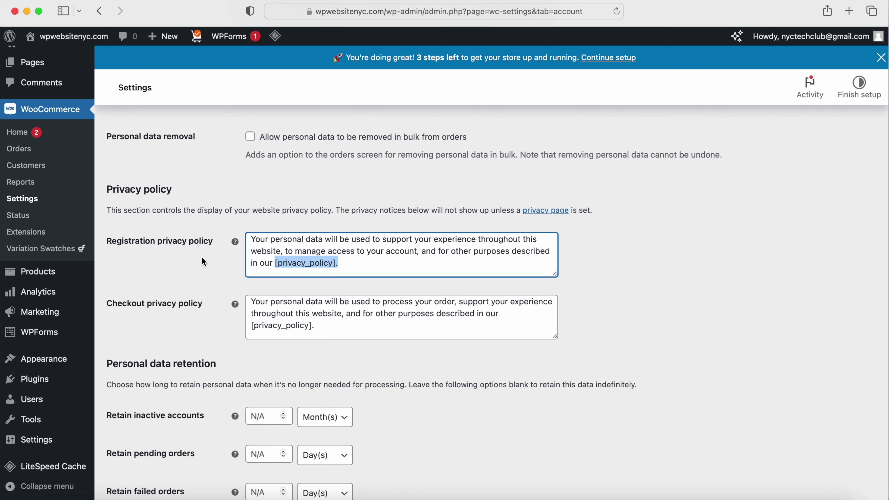
{"action": "scroll", "coordinate": [164, 303], "scroll_direction": "down", "scroll_amount": 5}
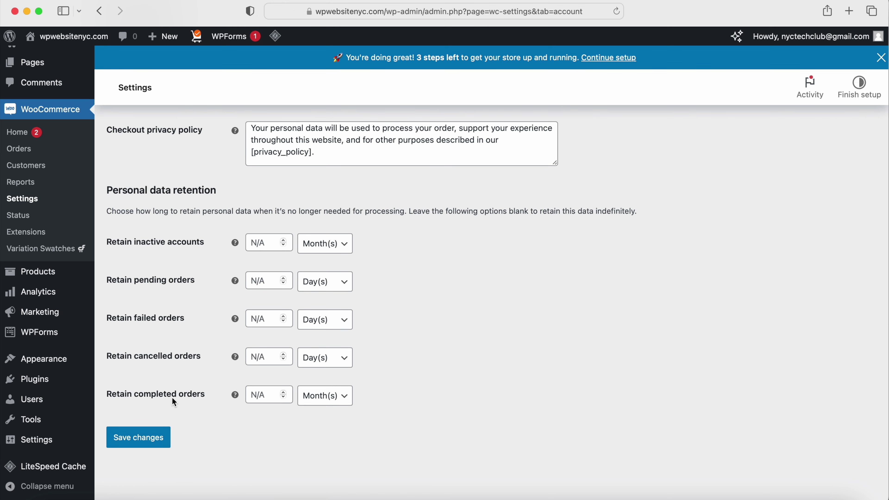
{"action": "scroll", "coordinate": [172, 397], "scroll_direction": "up", "scroll_amount": 12}
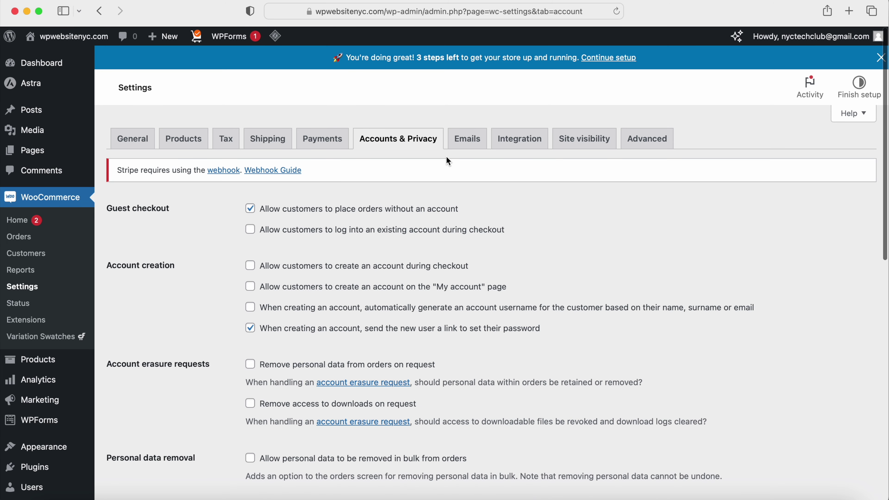
{"action": "left_click", "coordinate": [466, 142]}
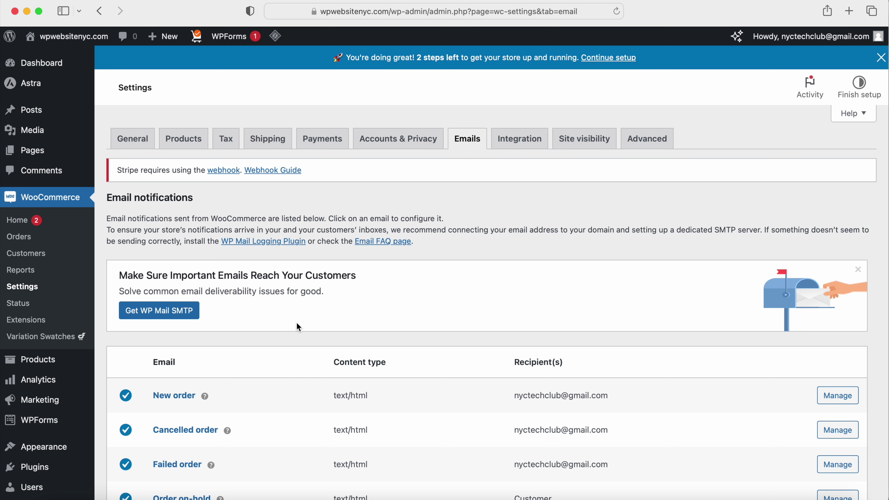
- Scroll through the email notification settings, then open the Integration tab for MaxMind Geolocation
{"action": "scroll", "coordinate": [297, 323], "scroll_direction": "down", "scroll_amount": 10}
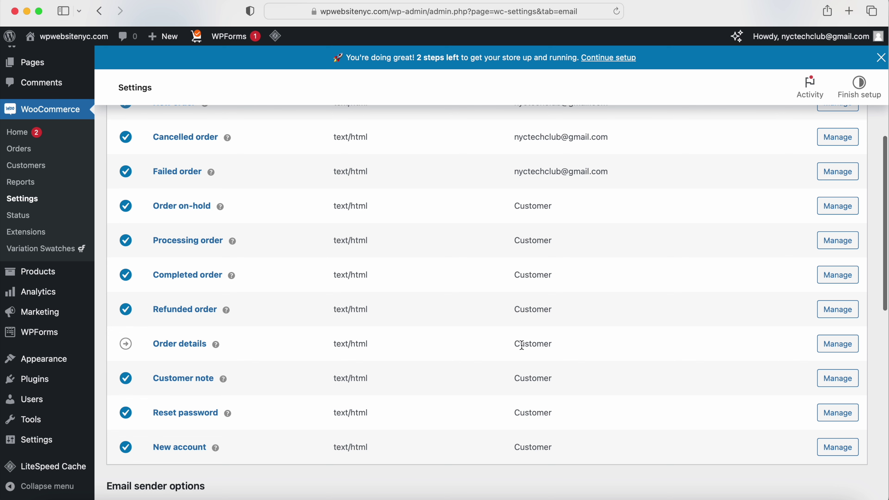
{"action": "scroll", "coordinate": [521, 345], "scroll_direction": "down", "scroll_amount": 8}
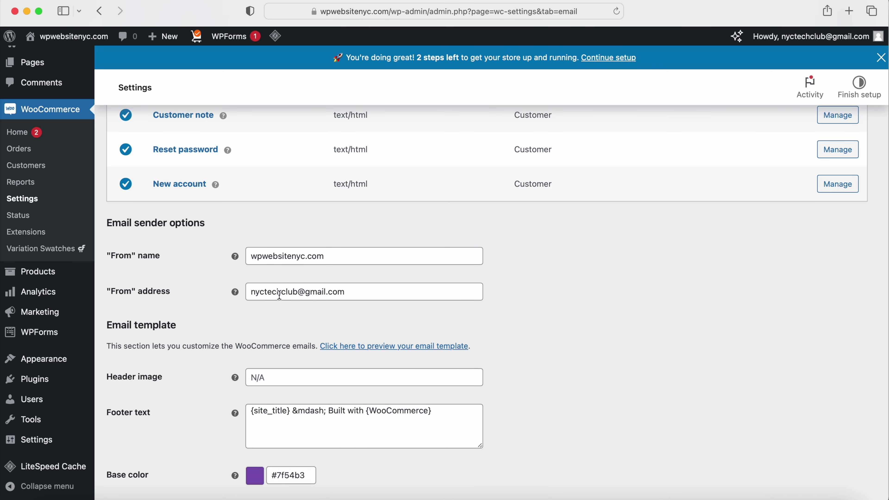
{"action": "scroll", "coordinate": [319, 315], "scroll_direction": "down", "scroll_amount": 5}
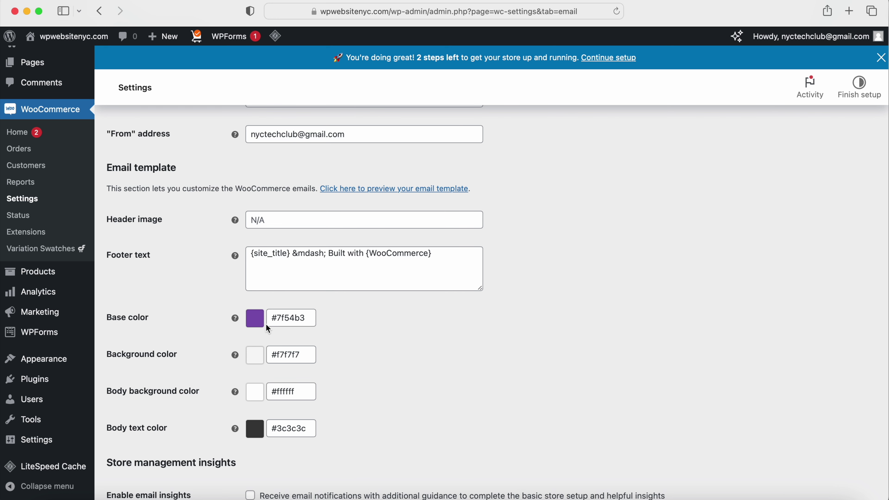
{"action": "scroll", "coordinate": [257, 353], "scroll_direction": "down", "scroll_amount": 3}
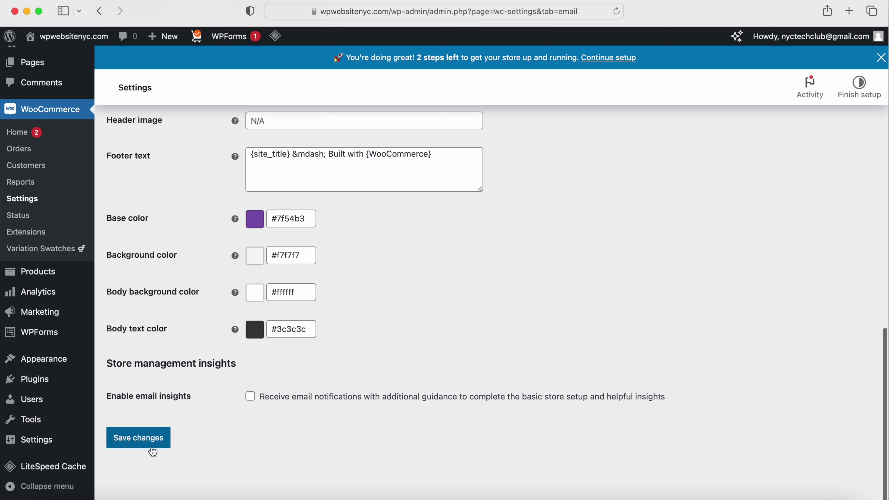
{"action": "scroll", "coordinate": [343, 397], "scroll_direction": "up", "scroll_amount": 15}
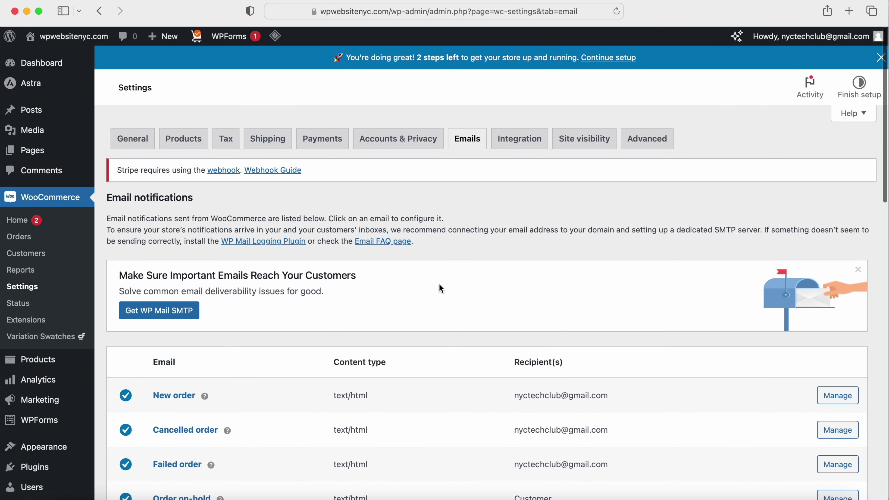
{"action": "left_click", "coordinate": [517, 140]}
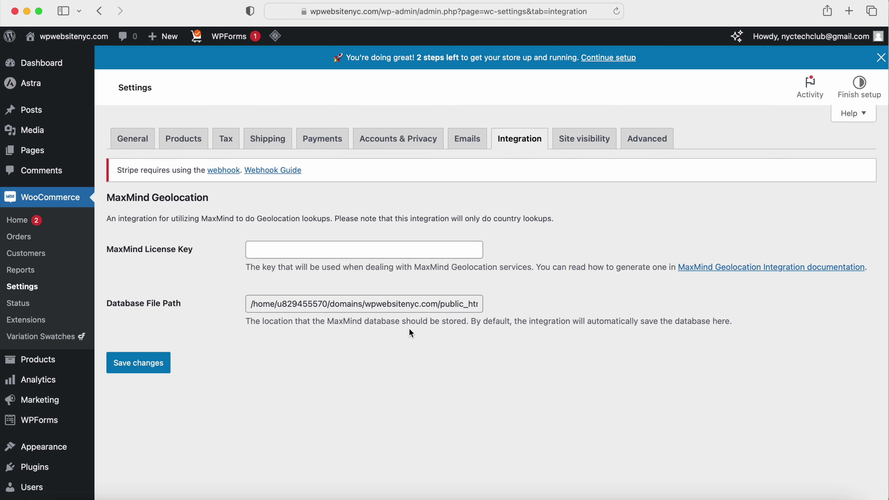
- Check the Site visibility options, then view the Advanced page setup settings
{"action": "left_click", "coordinate": [581, 139]}
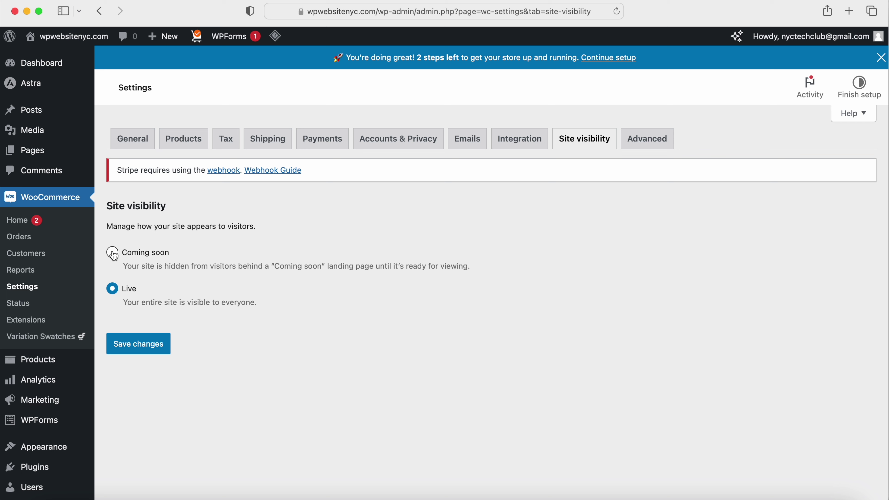
{"action": "left_click", "coordinate": [645, 141]}
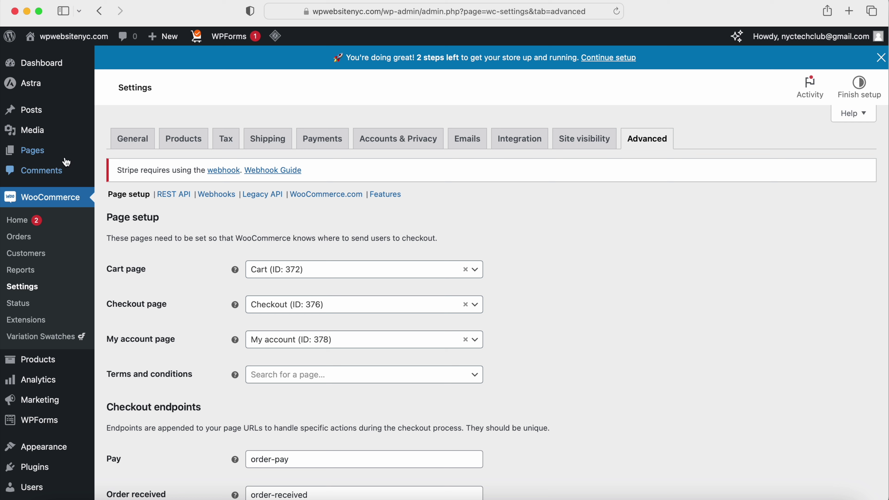
- Open Pages > Add New Page in a new browser tab and switch to it
{"action": "mouse_move", "coordinate": [52, 156]}
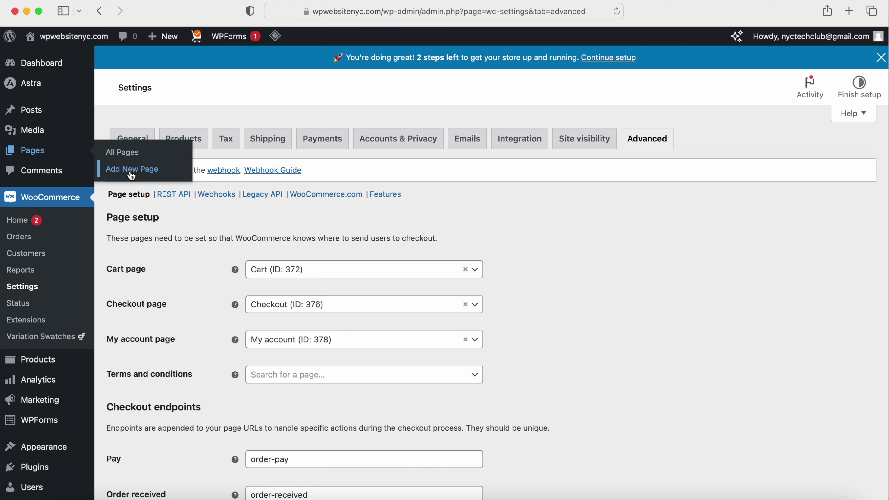
{"action": "left_click", "coordinate": [131, 172], "text": "super"}
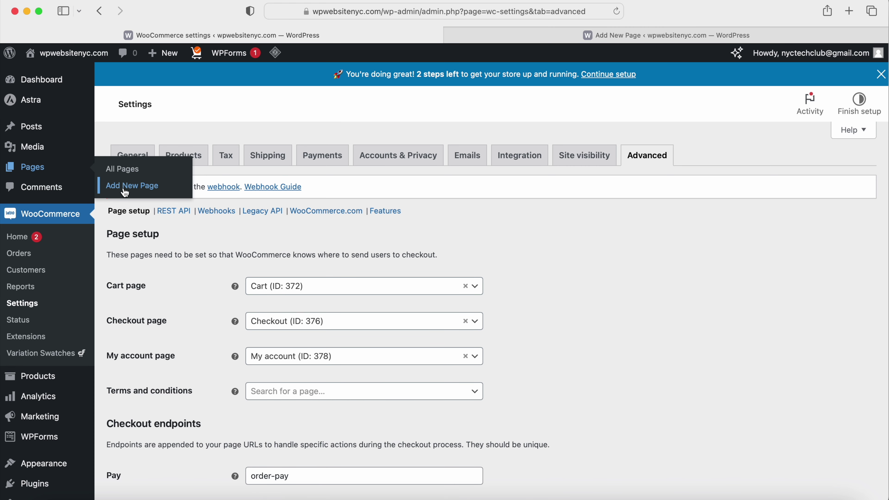
{"action": "left_click", "coordinate": [606, 35]}
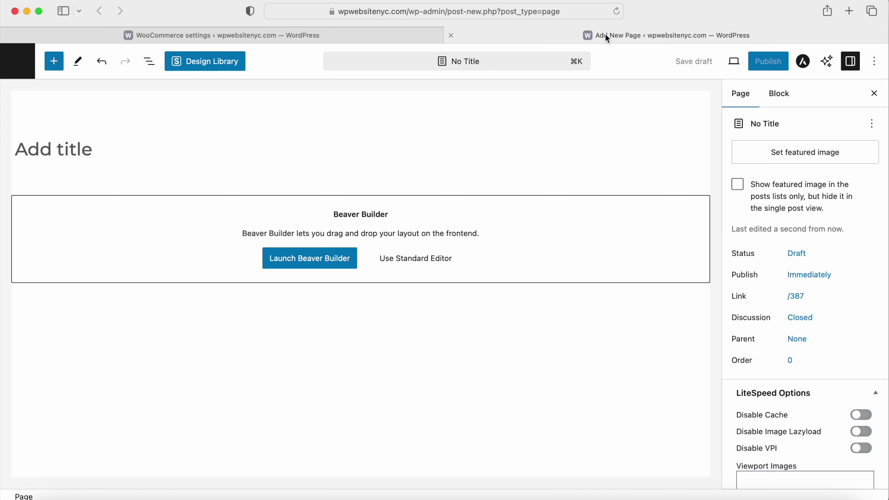
- Title the new page 'Terms and Conditions' and publish it
{"action": "left_click", "coordinate": [46, 152]}
{"action": "type", "text": "Terms and"}
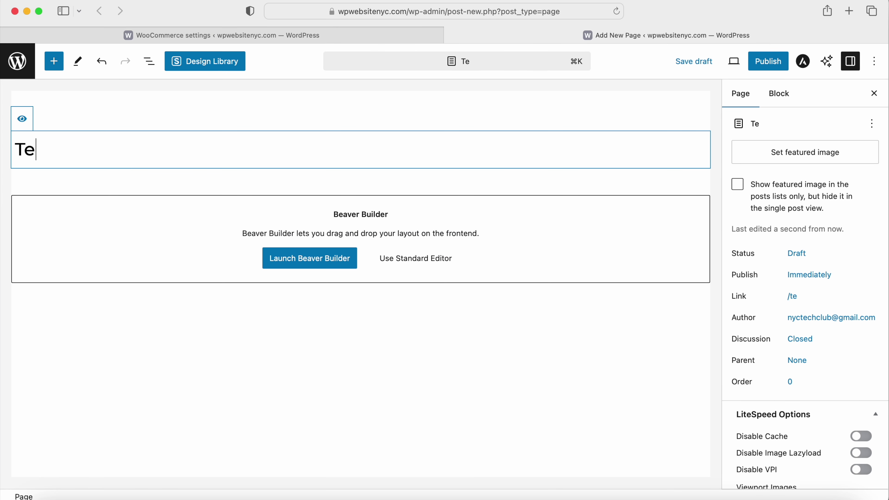
{"action": "type", "text": "itions"}
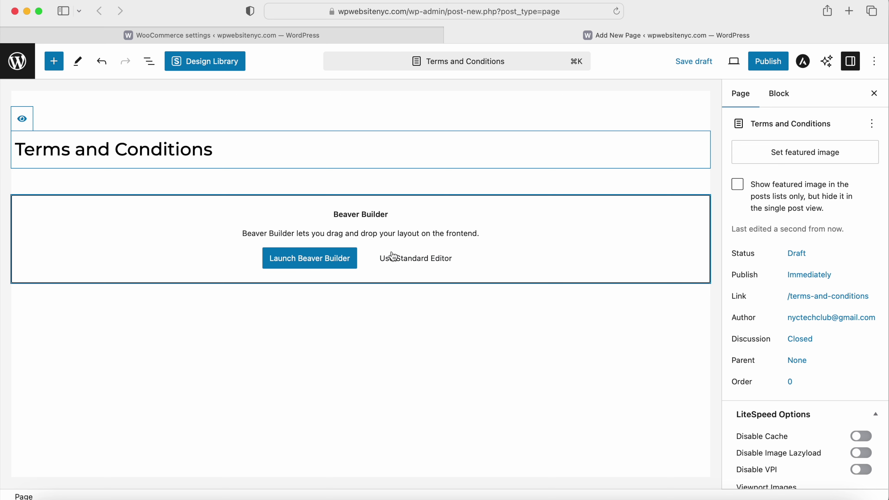
{"action": "left_click", "coordinate": [767, 62]}
{"action": "left_click", "coordinate": [767, 63]}
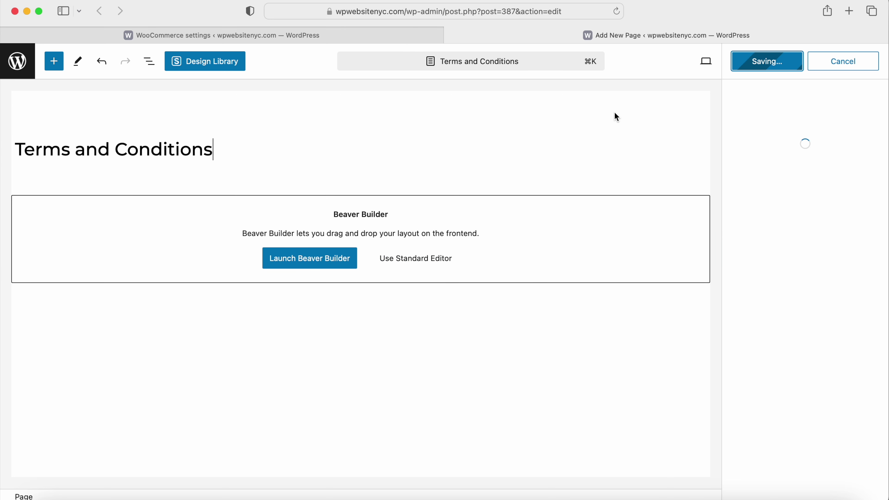
- In the standard editor, write the paragraph 'Hello this is the terms and conditions page'
{"action": "left_click", "coordinate": [403, 261]}
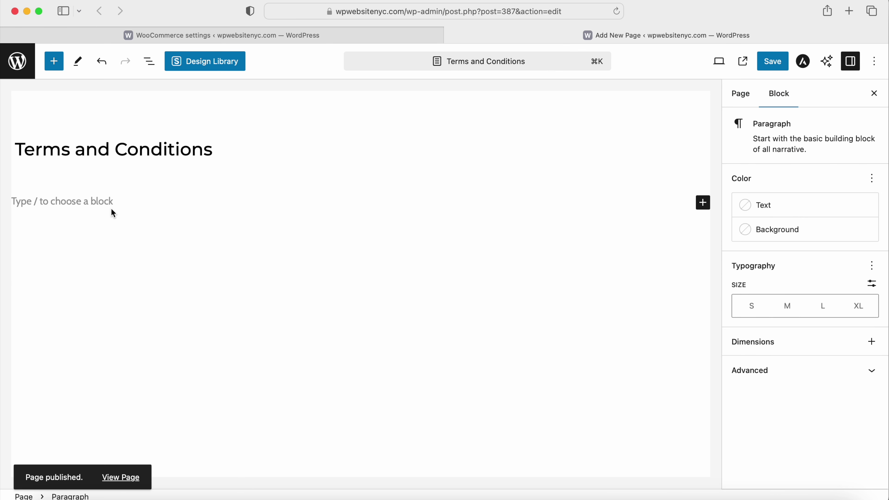
{"action": "type", "text": "Hello this is"}
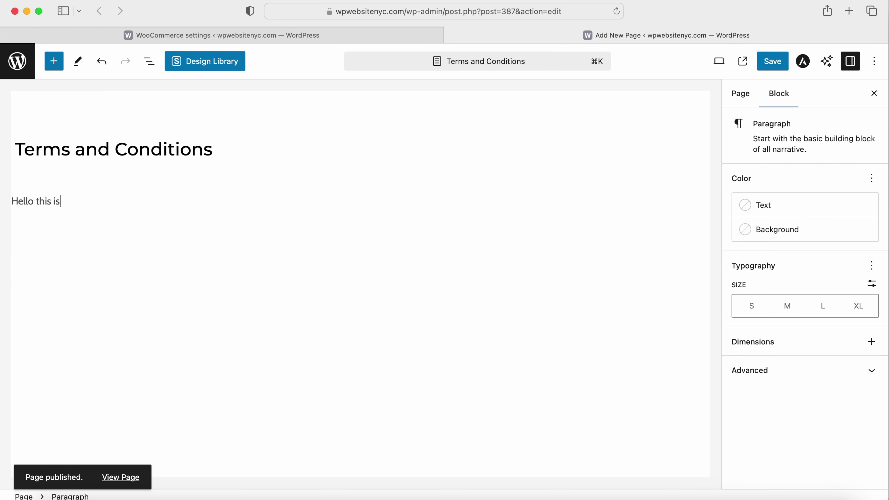
{"action": "type", "text": " the terms and cond"}
{"action": "key", "text": "BackSpace"}
{"action": "type", "text": "conditions pa"}
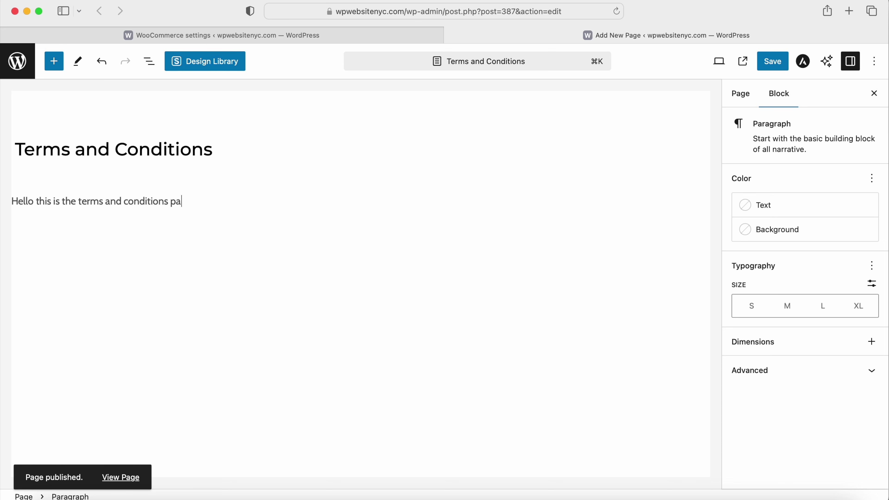
{"action": "type", "text": "ge"}
{"action": "key", "text": "Return"}
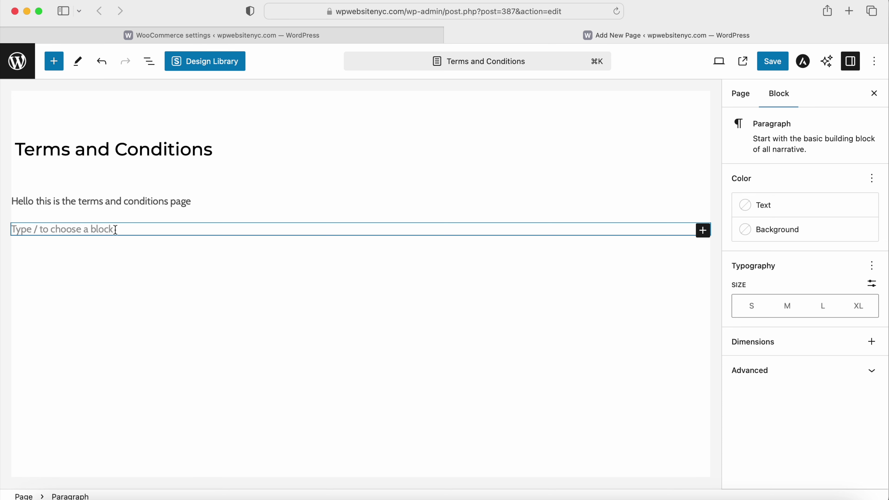
- Convert that paragraph into a heading, save the page and close the editor tab
{"action": "left_click", "coordinate": [129, 202]}
{"action": "left_click", "coordinate": [24, 175]}
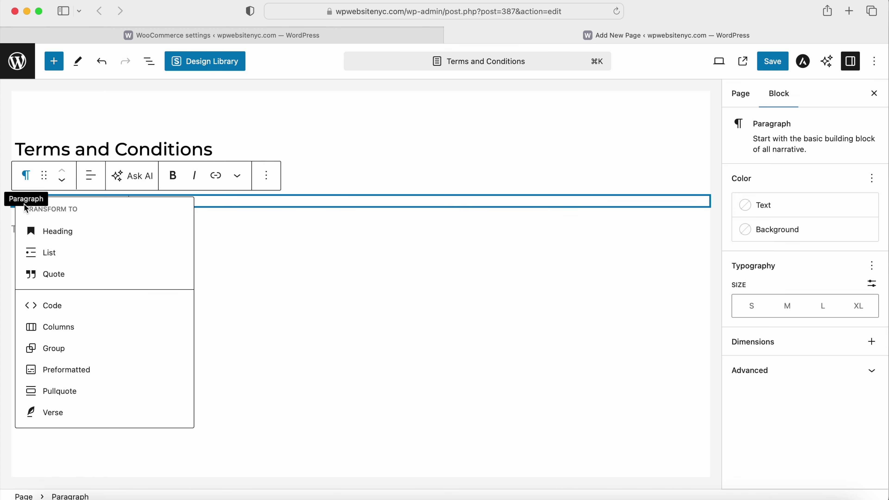
{"action": "left_click", "coordinate": [50, 231]}
{"action": "left_click", "coordinate": [27, 175]}
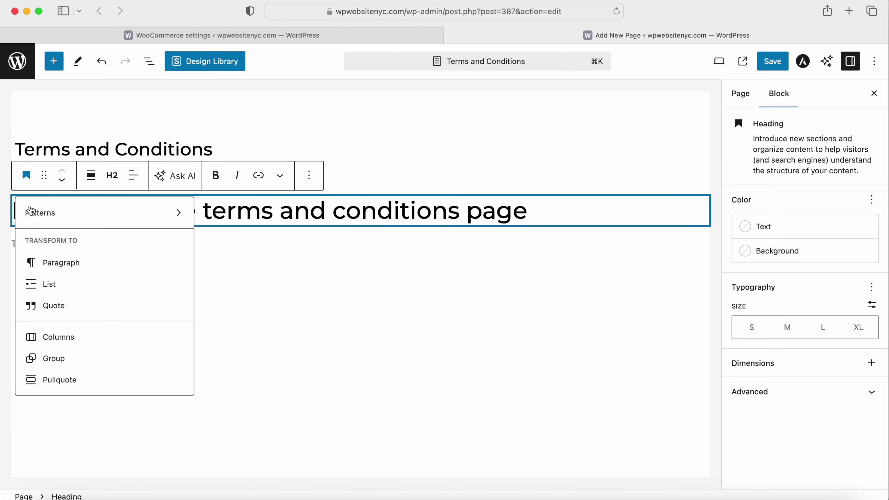
{"action": "left_click", "coordinate": [301, 225]}
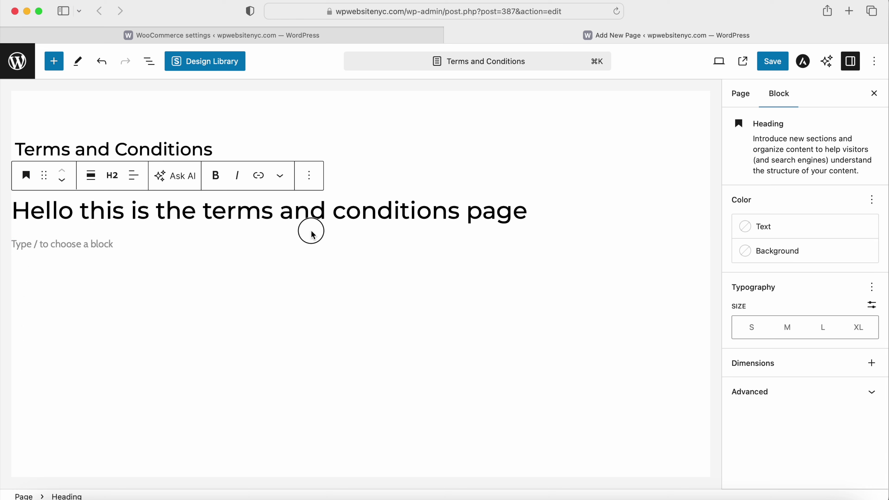
{"action": "left_click", "coordinate": [350, 242]}
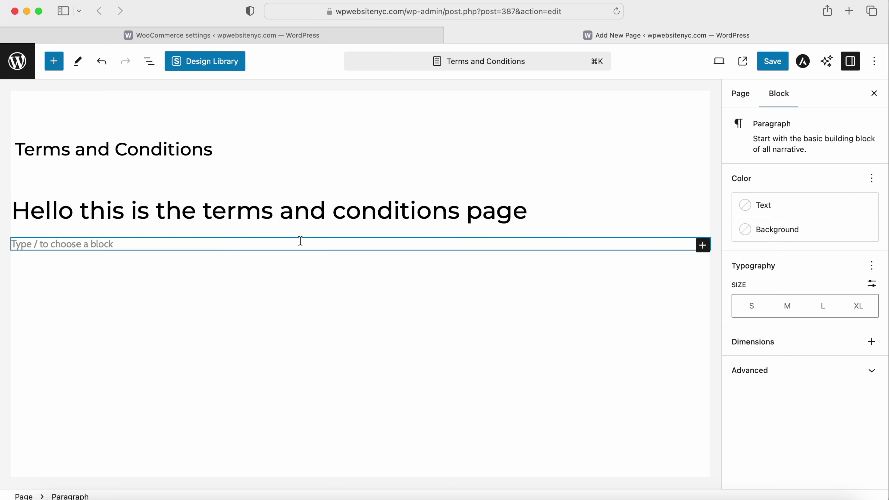
{"action": "left_click", "coordinate": [767, 65]}
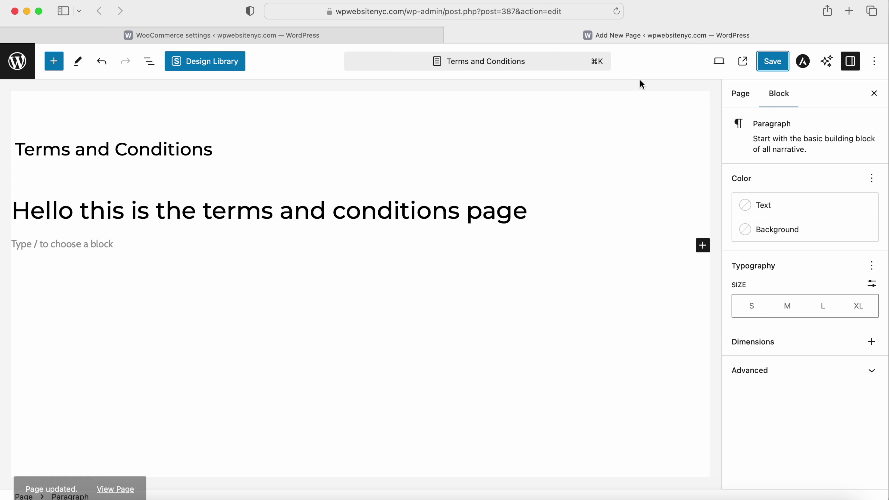
{"action": "left_click", "coordinate": [452, 36]}
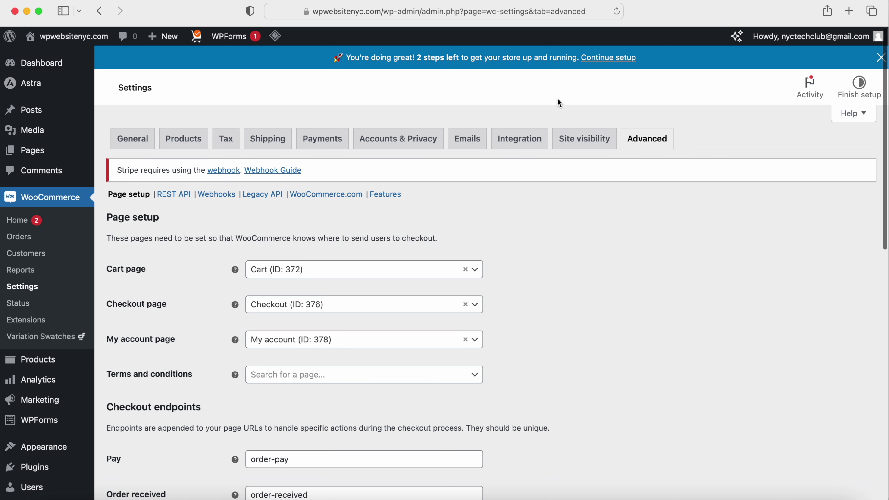
- Set Terms and Conditions (ID: 387) as the terms and conditions page and save the Advanced settings
{"action": "left_click", "coordinate": [616, 13]}
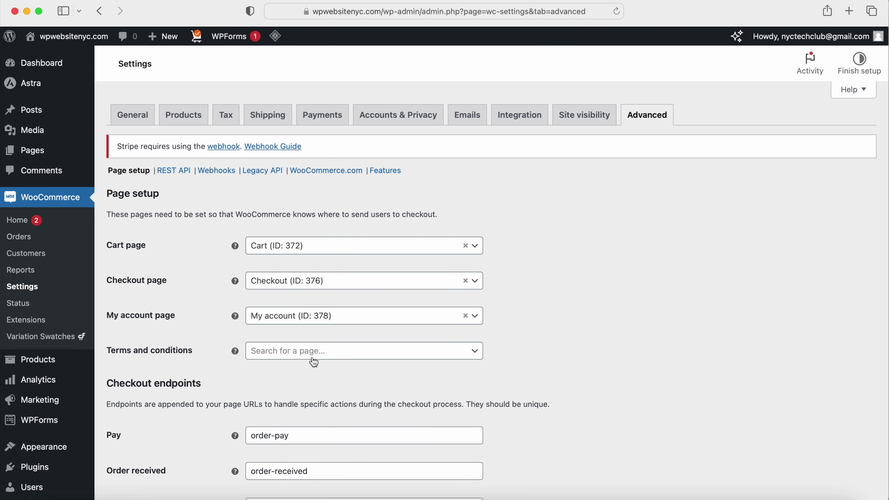
{"action": "left_click", "coordinate": [300, 358]}
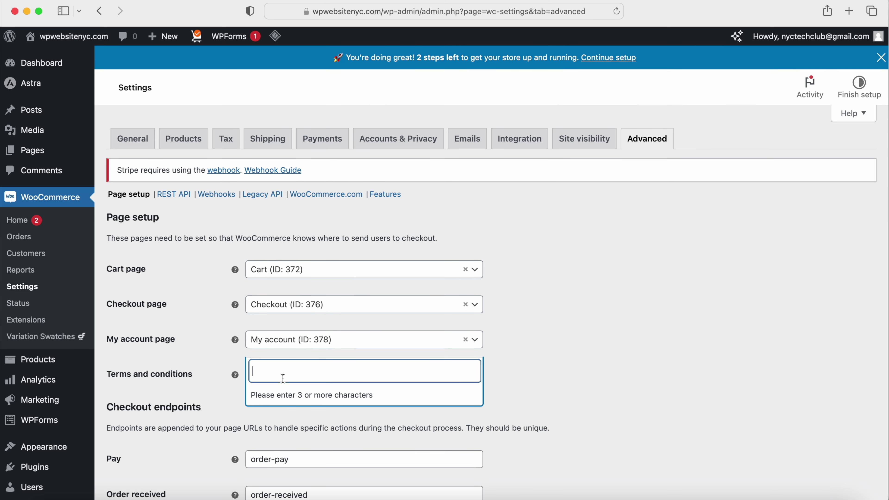
{"action": "type", "text": "terms"}
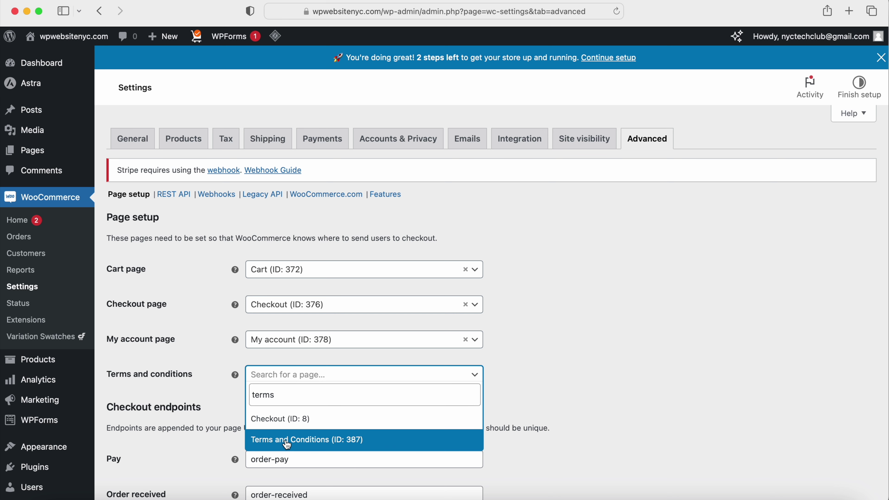
{"action": "left_click", "coordinate": [294, 446]}
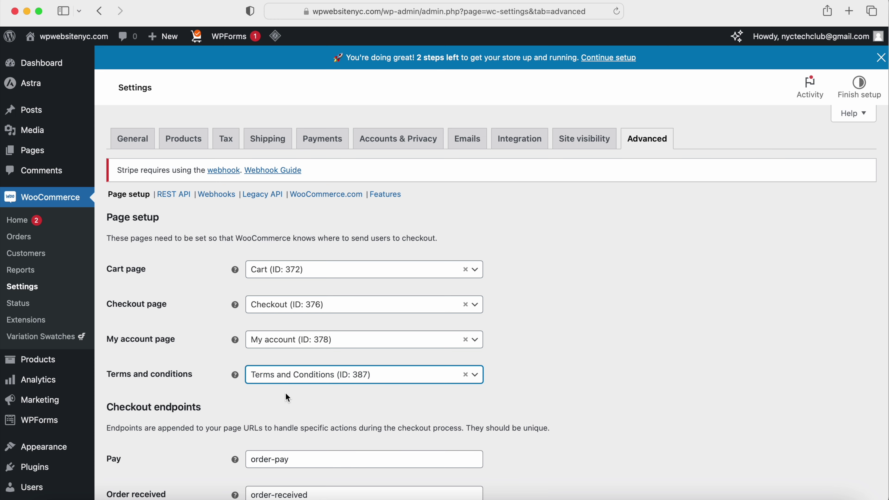
{"action": "scroll", "coordinate": [286, 392], "scroll_direction": "down", "scroll_amount": 15}
{"action": "left_click", "coordinate": [140, 446]}
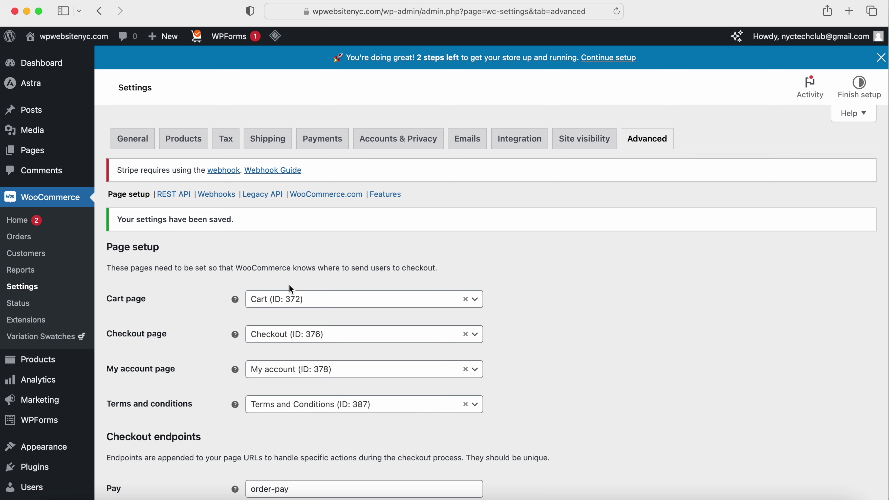
{"action": "left_click", "coordinate": [236, 268]}
{"action": "left_click_drag", "start_coordinate": [235, 267], "coordinate": [291, 263]}
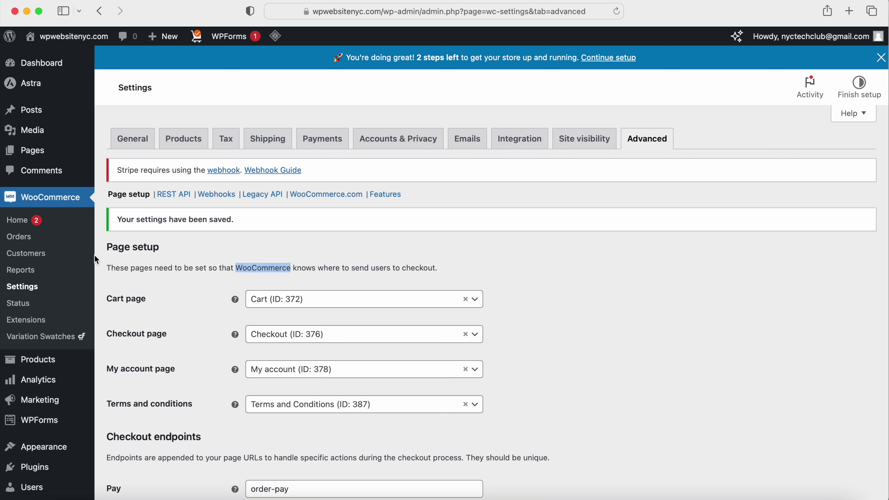
- Browse the Orders and Customers lists, then the Analytics Overview report
{"action": "left_click", "coordinate": [24, 240]}
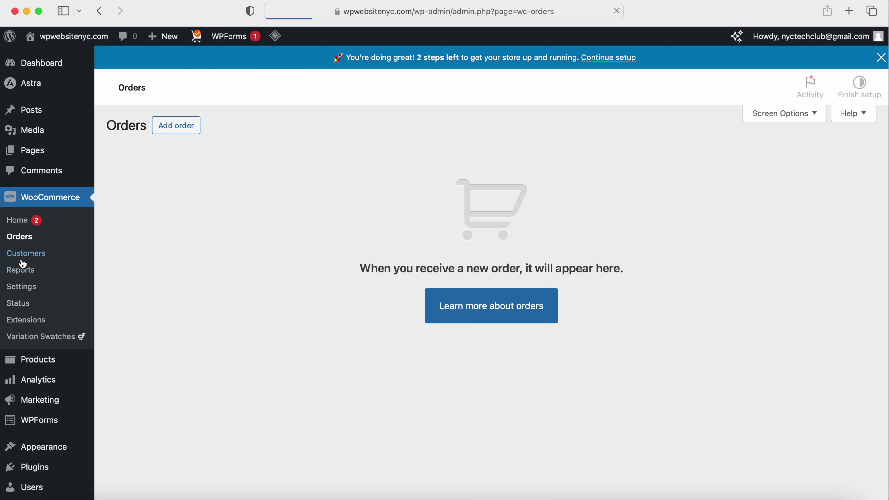
{"action": "left_click", "coordinate": [37, 256]}
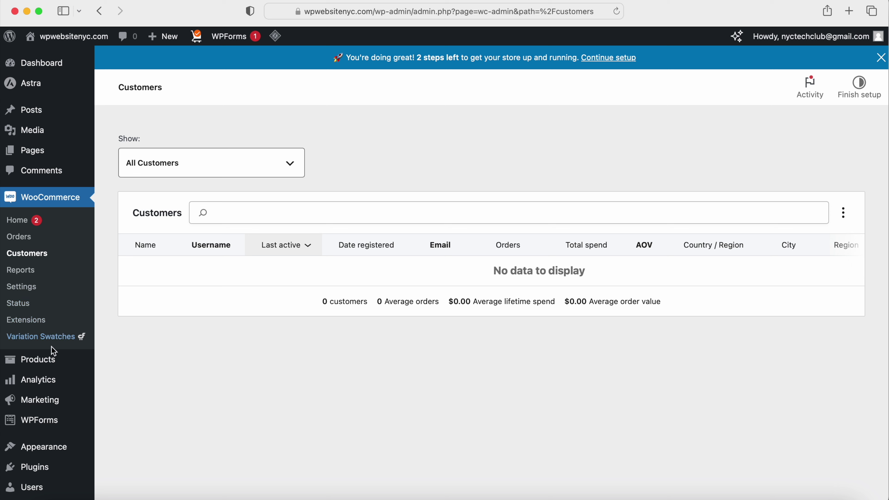
{"action": "mouse_move", "coordinate": [48, 385]}
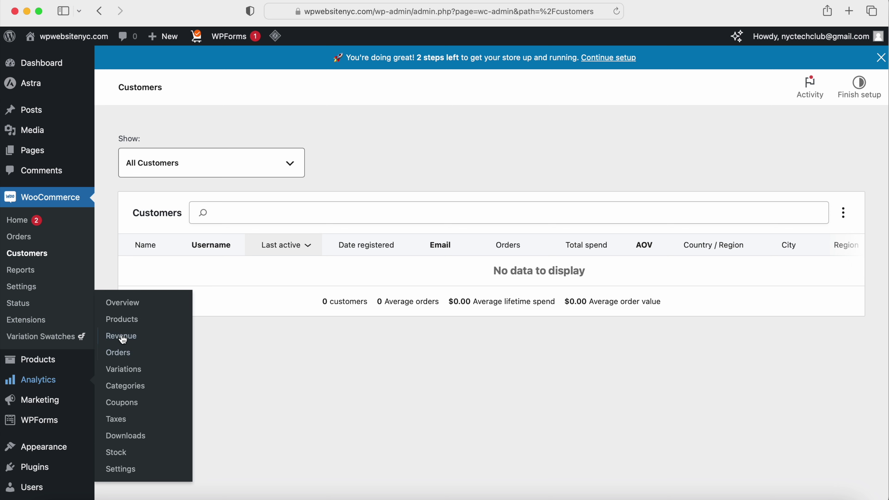
{"action": "left_click", "coordinate": [122, 304]}
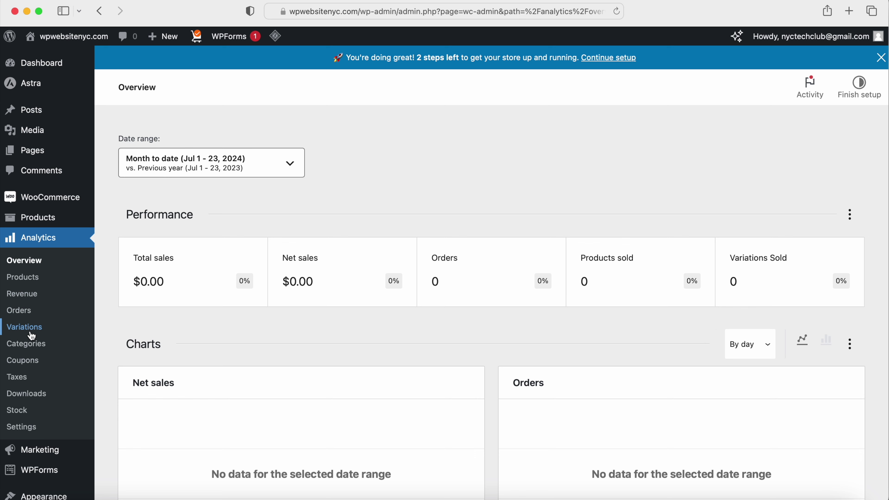
- View the Analytics Coupons report, then go to the Marketing Coupons list
{"action": "left_click", "coordinate": [29, 365]}
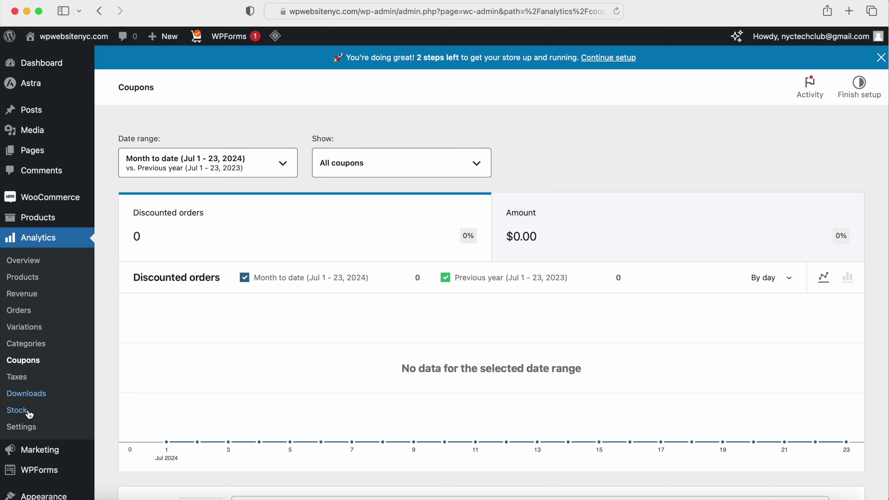
{"action": "mouse_move", "coordinate": [37, 451]}
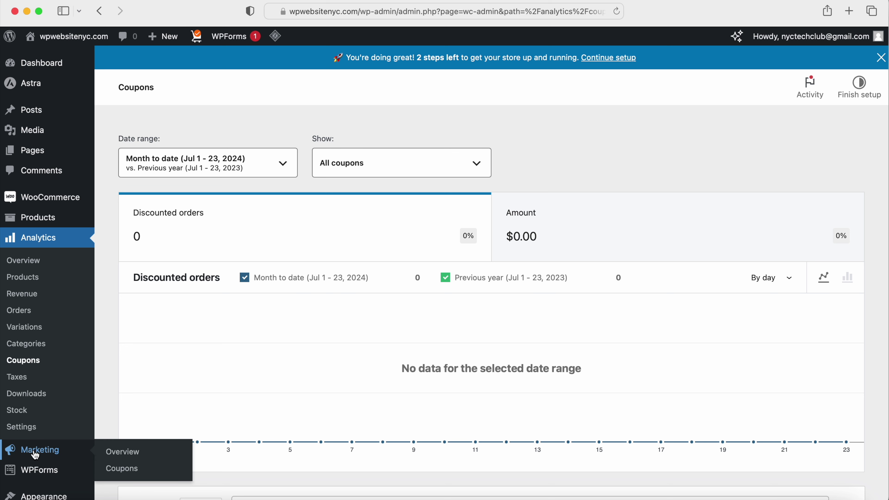
{"action": "left_click", "coordinate": [130, 471]}
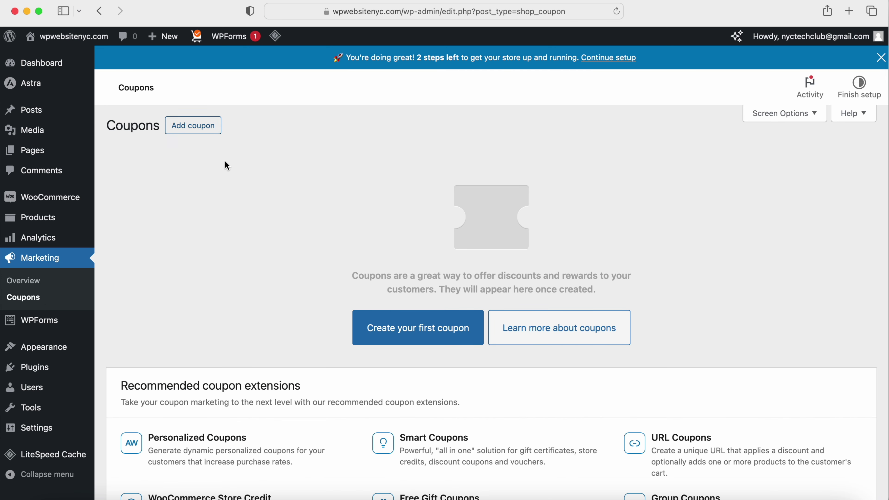
- Create a coupon named 'First Order' as a Fixed cart discount and publish it
{"action": "left_click", "coordinate": [425, 333]}
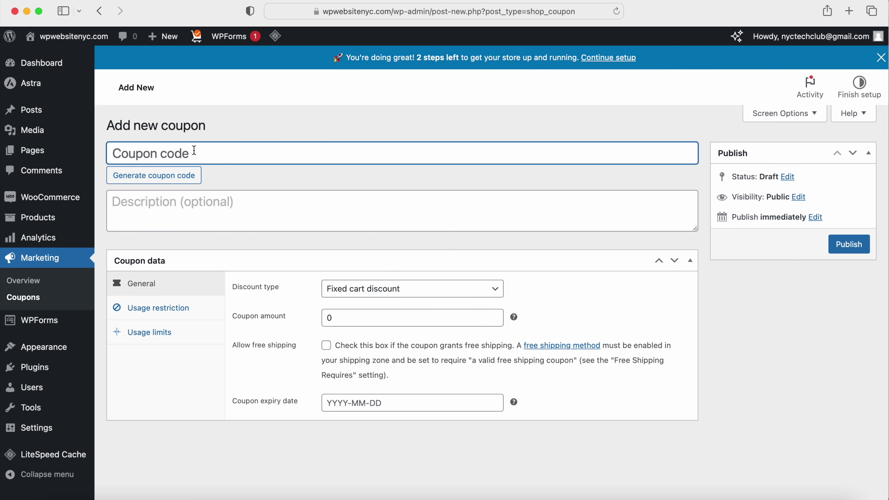
{"action": "type", "text": "First Sho"}
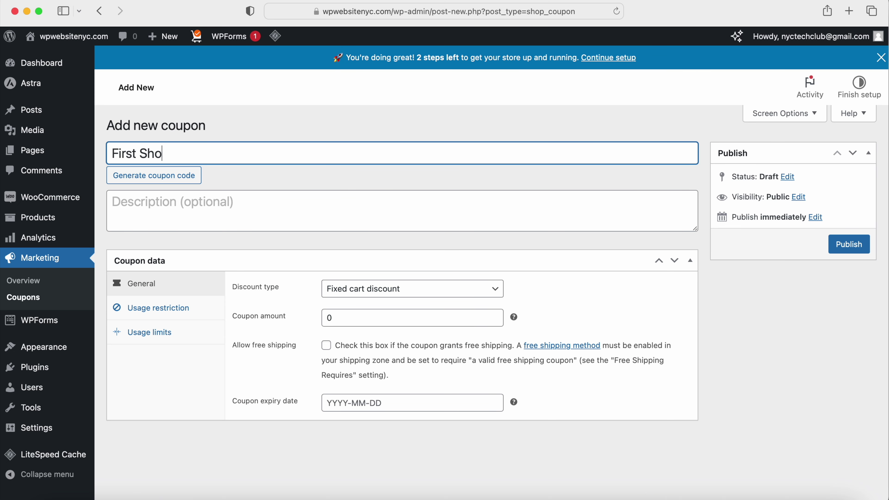
{"action": "key", "text": "BackSpace"}
{"action": "key", "text": "BackSpace"}
{"action": "key", "text": "BackSpace"}
{"action": "type", "text": "Order"}
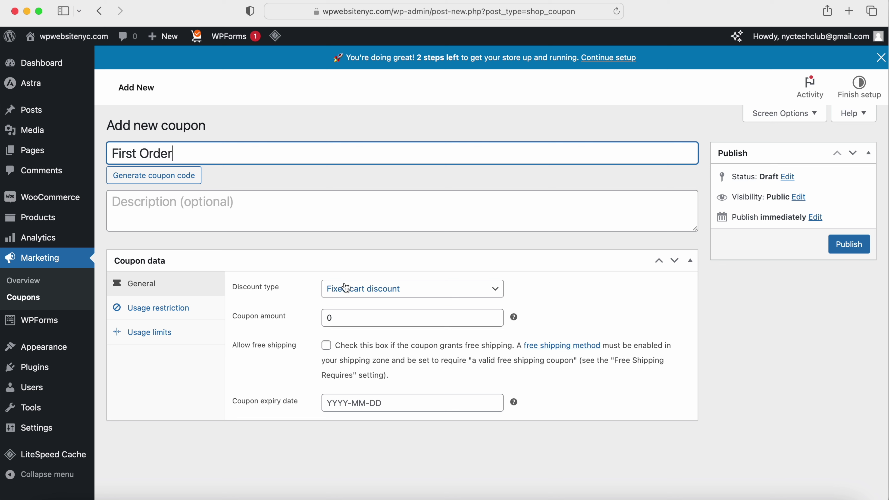
{"action": "left_click", "coordinate": [359, 288]}
{"action": "left_click", "coordinate": [306, 315]}
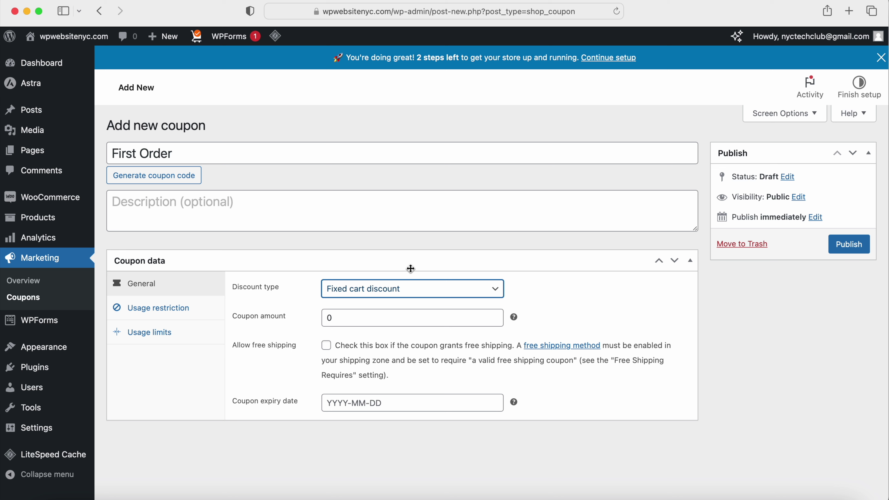
{"action": "left_click", "coordinate": [851, 246]}
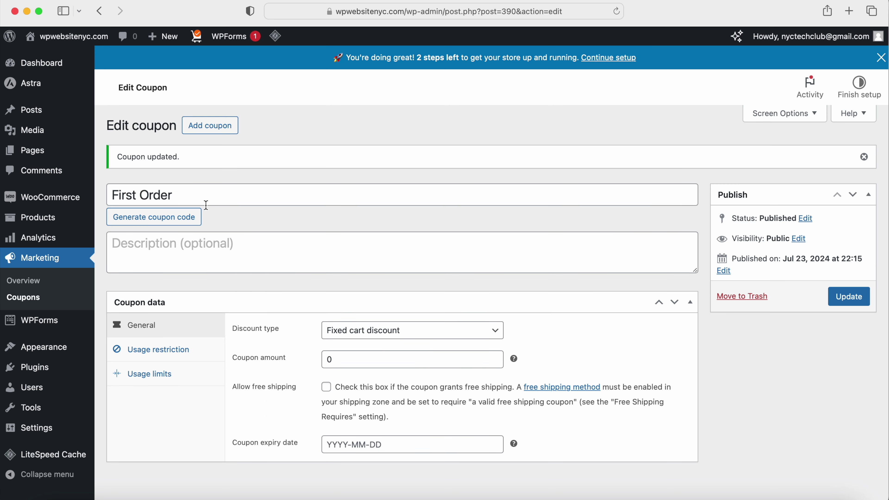
- Try generating random coupon codes for the name, then return to the coupons list
{"action": "left_click_drag", "start_coordinate": [181, 200], "coordinate": [114, 197]}
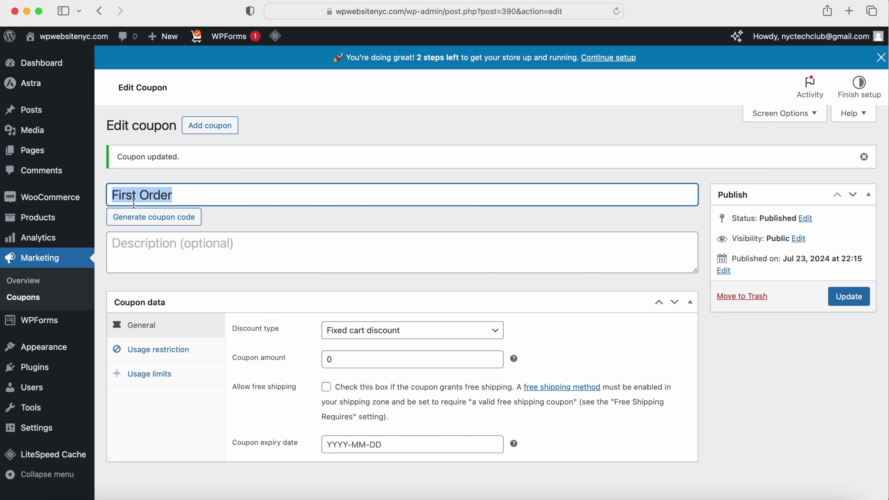
{"action": "left_click", "coordinate": [154, 220]}
{"action": "left_click", "coordinate": [159, 221]}
{"action": "left_click", "coordinate": [159, 221]}
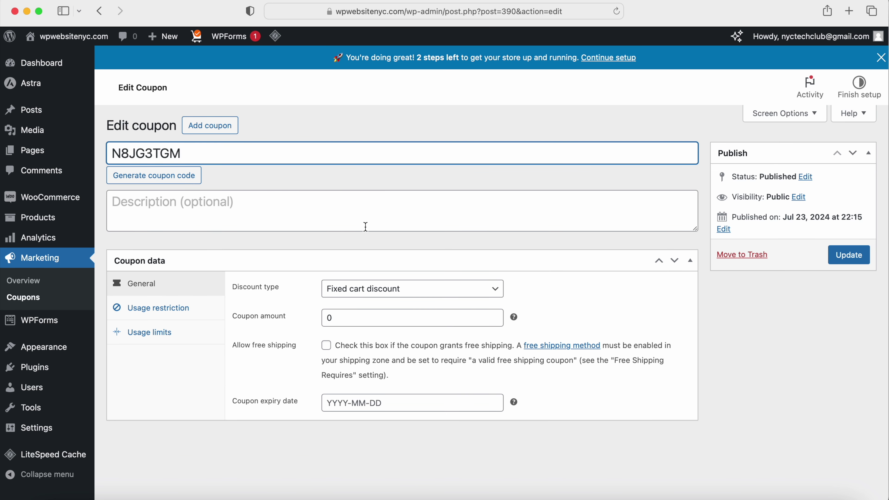
{"action": "left_click", "coordinate": [23, 300]}
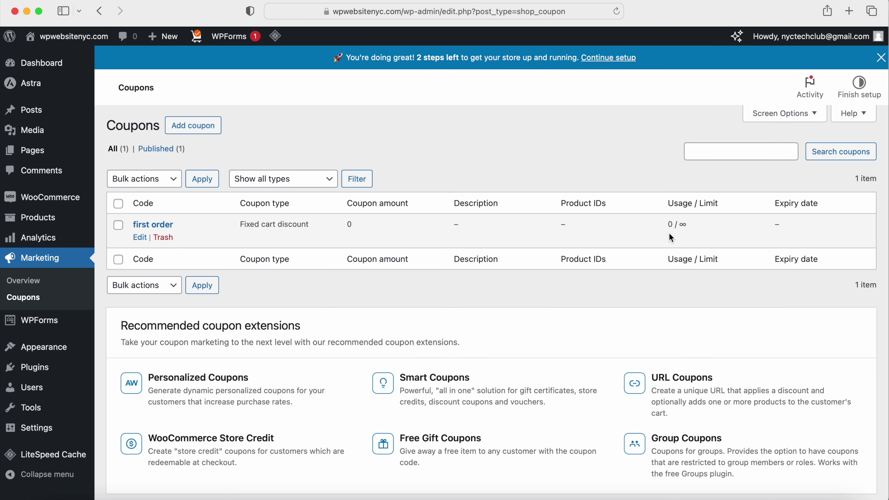
- Move the 'first order' coupon to the Trash
{"action": "left_click", "coordinate": [164, 238]}
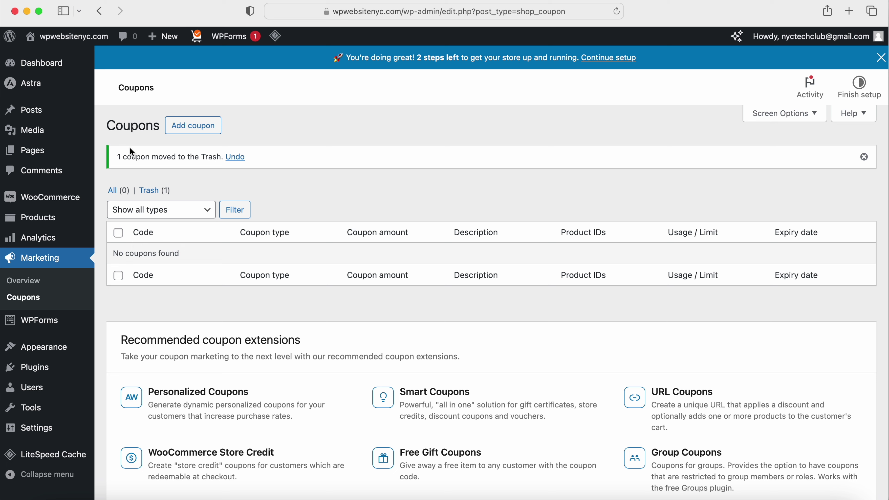
- Open the live site in a new tab and scroll through the storefront homepage
{"action": "mouse_move", "coordinate": [70, 36]}
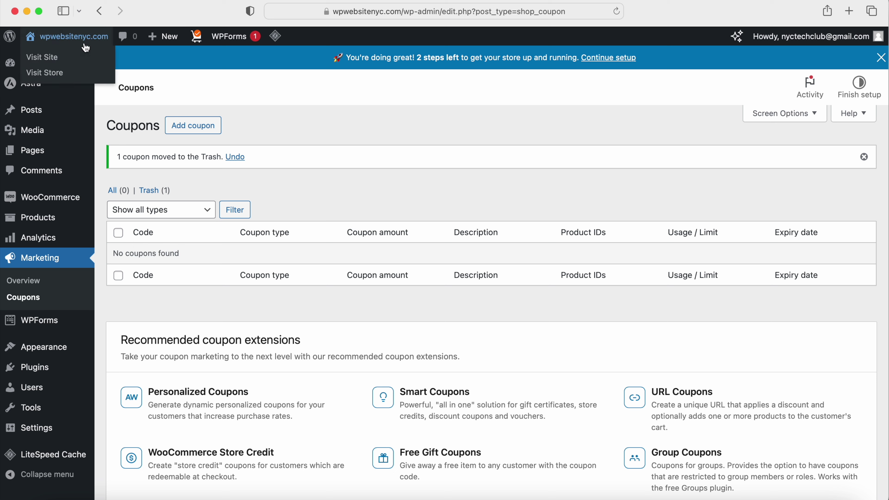
{"action": "left_click", "coordinate": [82, 62], "text": "super"}
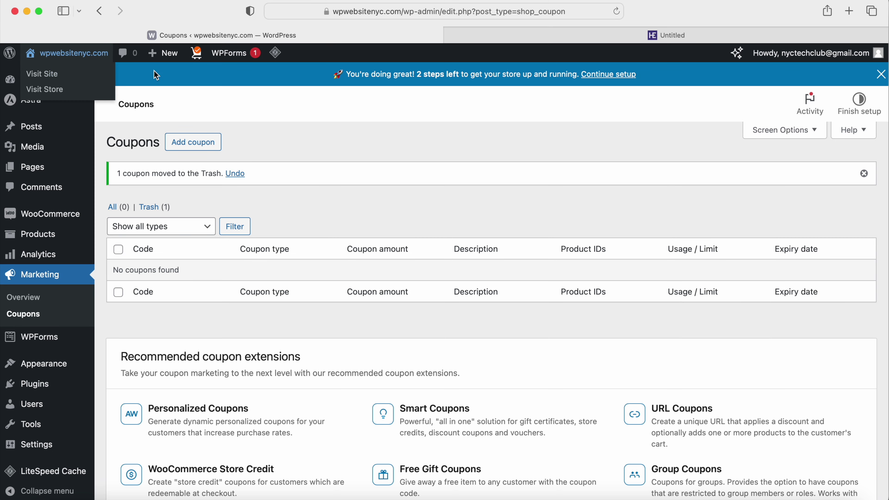
{"action": "left_click", "coordinate": [545, 42]}
{"action": "scroll", "coordinate": [397, 358], "scroll_direction": "down", "scroll_amount": 15}
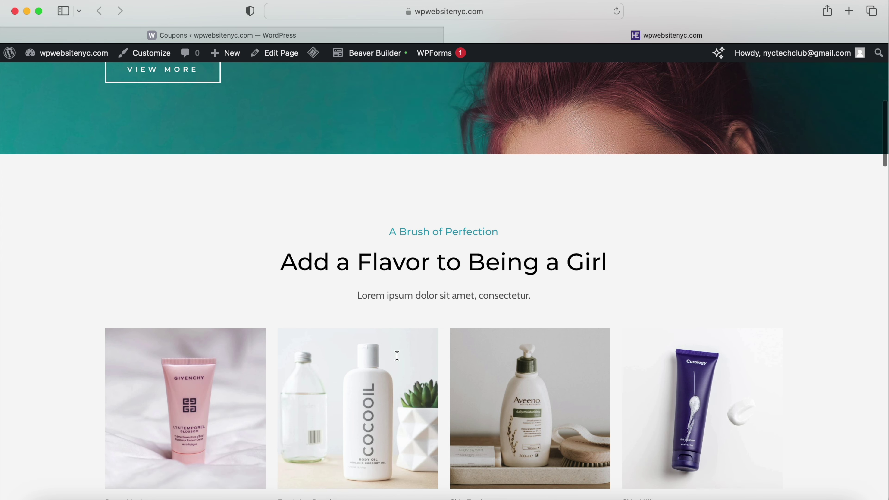
{"action": "scroll", "coordinate": [399, 360], "scroll_direction": "down", "scroll_amount": 5}
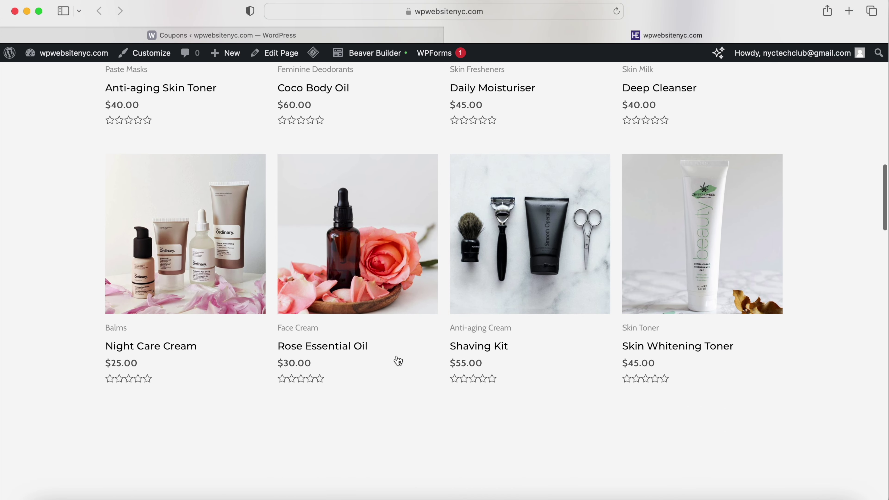
{"action": "scroll", "coordinate": [397, 358], "scroll_direction": "down", "scroll_amount": 5}
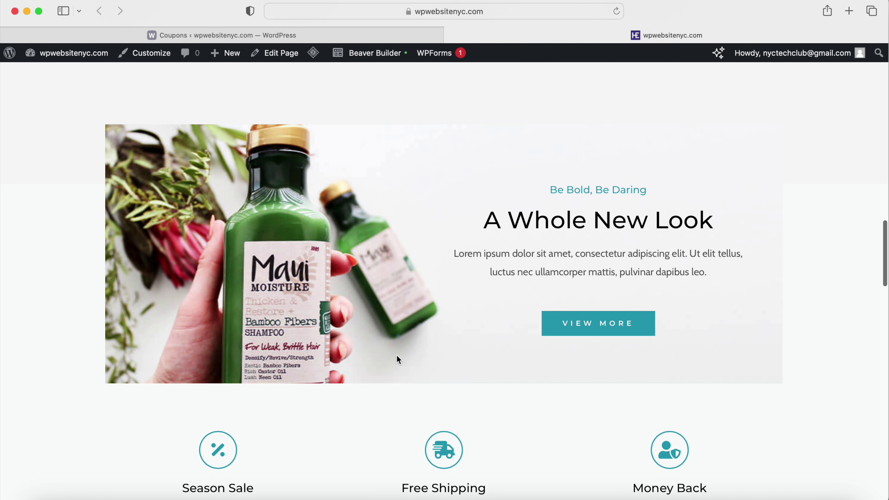
{"action": "key", "text": "Home"}
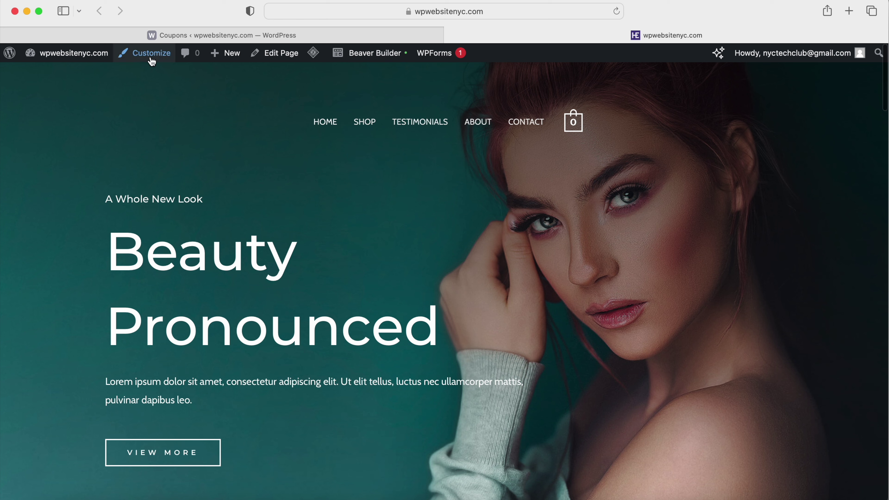
- Back in the admin, launch Appearance > Customize for the Astra theme
{"action": "left_click", "coordinate": [127, 36]}
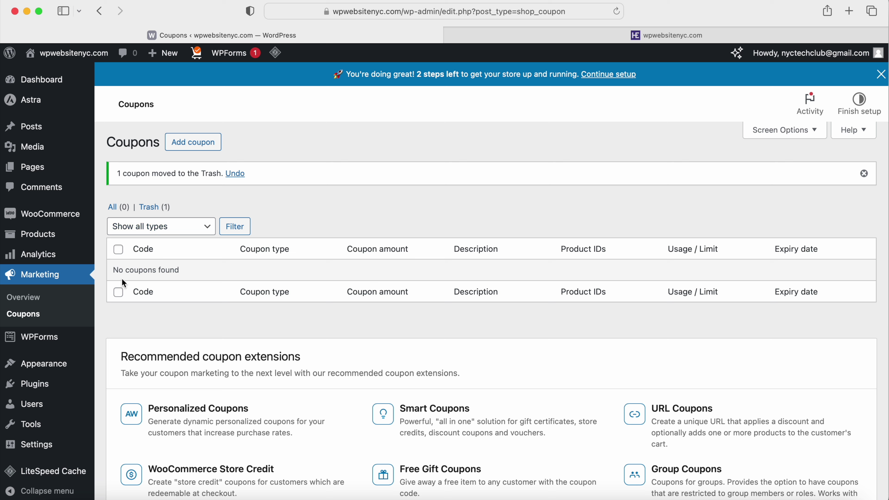
{"action": "mouse_move", "coordinate": [56, 368]}
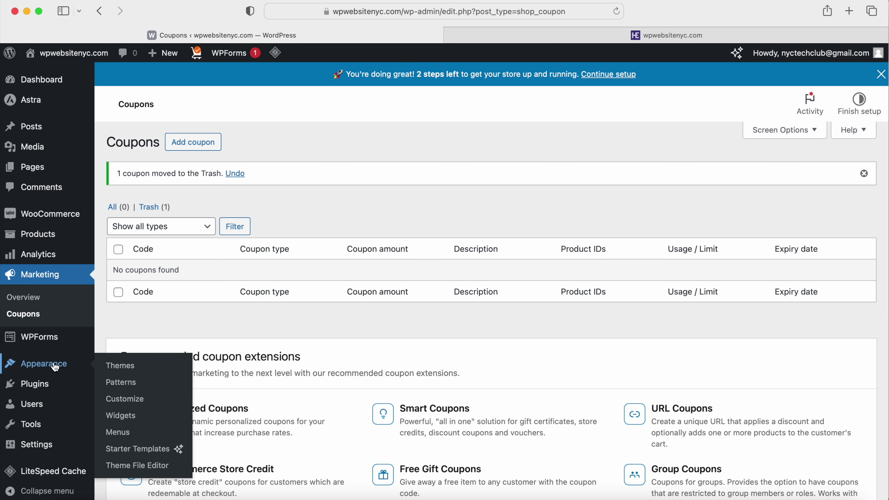
{"action": "left_click", "coordinate": [125, 403]}
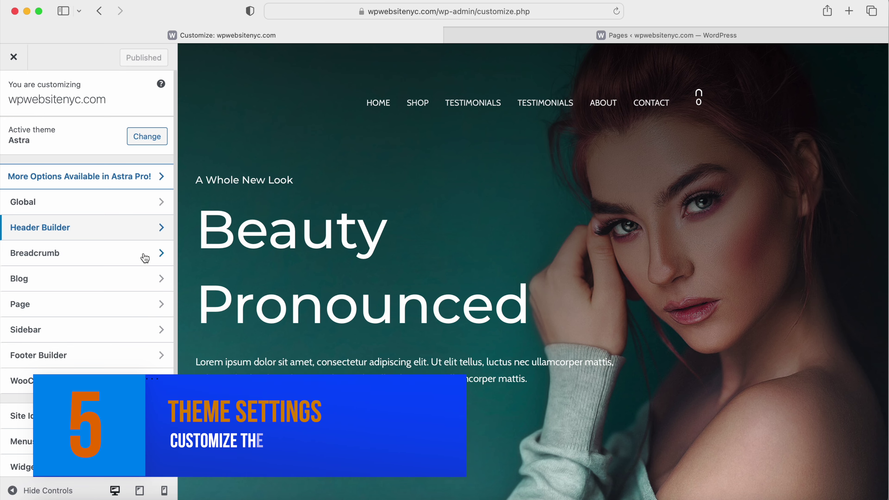
- Browse the Global, Header Builder and Blog sections of the Customizer
{"action": "left_click", "coordinate": [90, 207]}
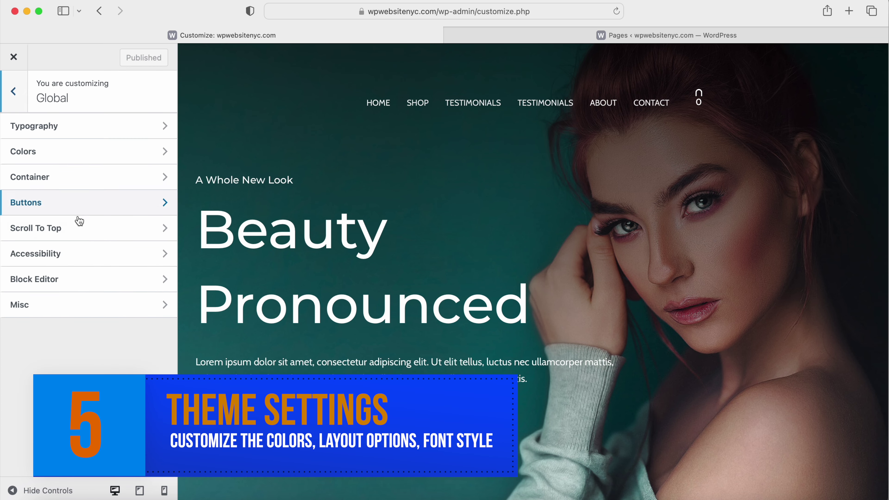
{"action": "left_click", "coordinate": [26, 99]}
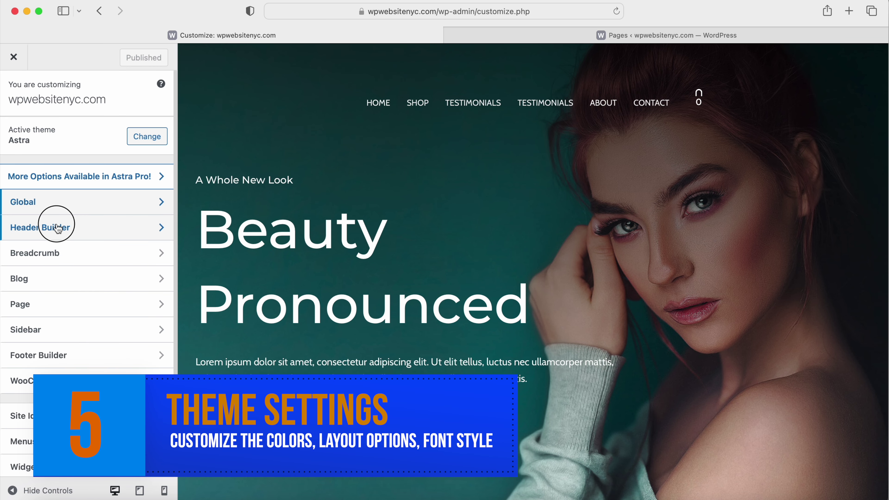
{"action": "left_click", "coordinate": [60, 229]}
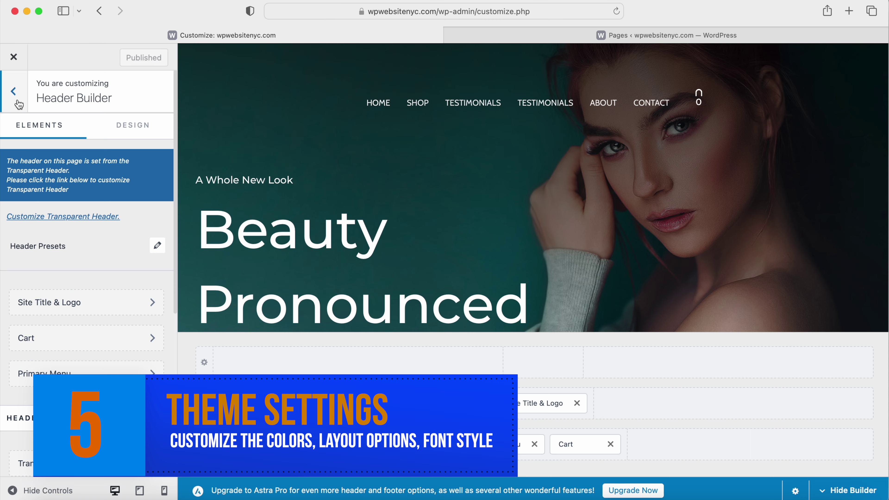
{"action": "left_click", "coordinate": [15, 102]}
{"action": "left_click", "coordinate": [78, 278]}
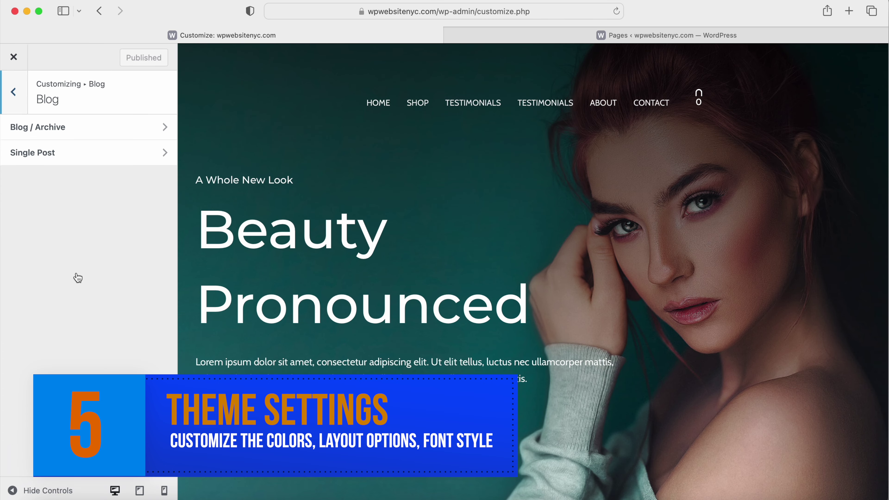
{"action": "left_click", "coordinate": [18, 106]}
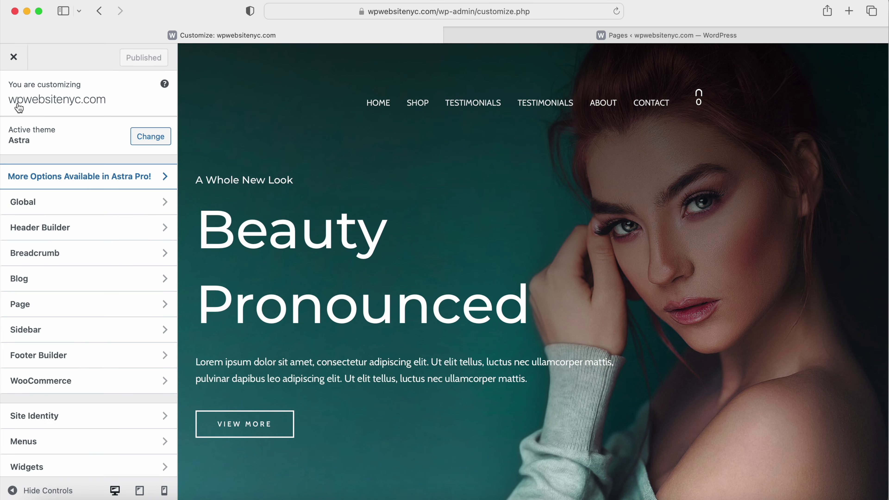
- Review the Single Page layout options under Page
{"action": "left_click", "coordinate": [69, 314]}
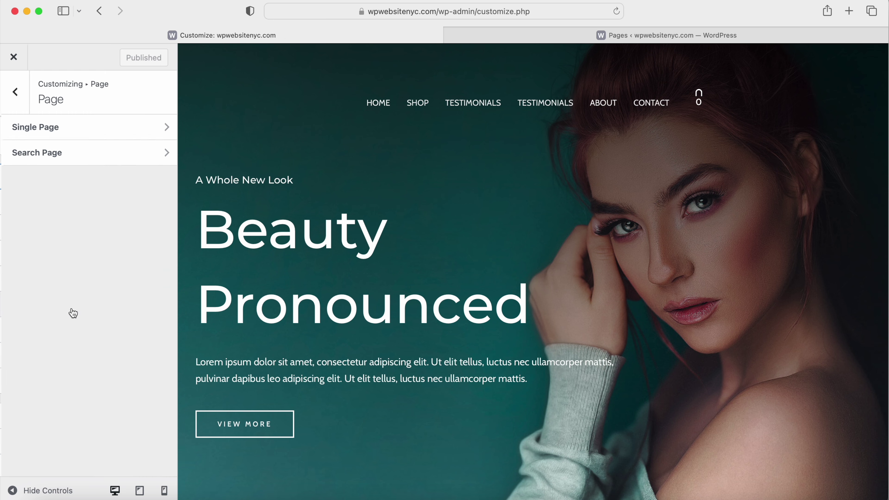
{"action": "left_click", "coordinate": [75, 132]}
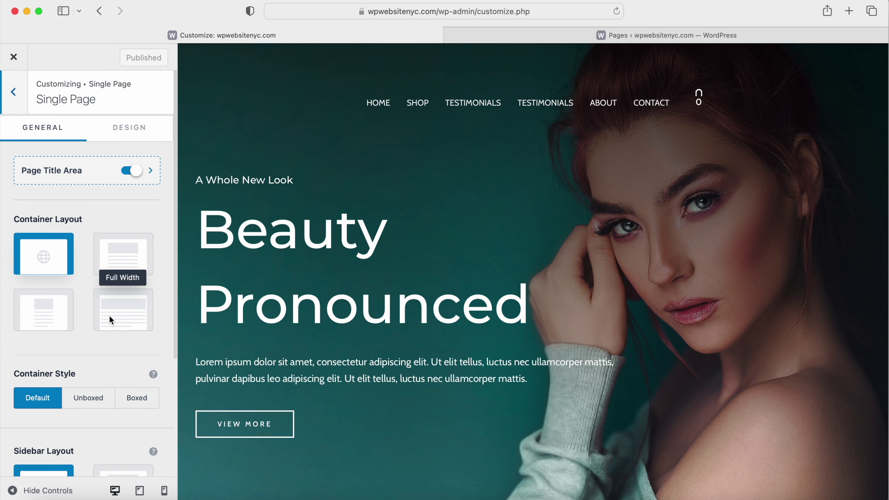
{"action": "scroll", "coordinate": [93, 427], "scroll_direction": "down", "scroll_amount": 5}
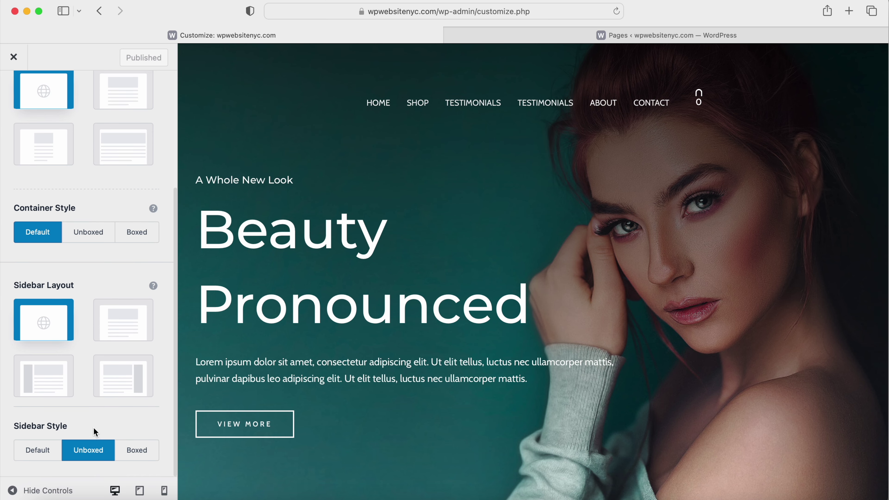
{"action": "scroll", "coordinate": [83, 348], "scroll_direction": "up", "scroll_amount": 5}
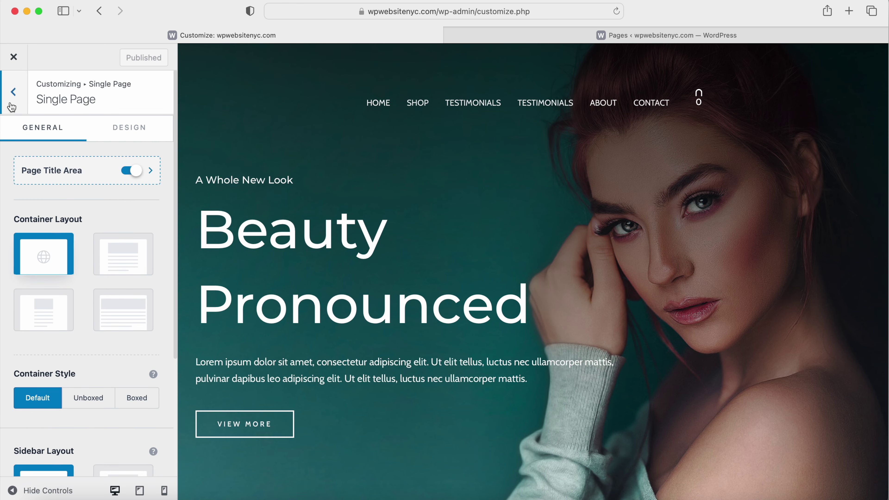
- Open the Site Title & Logo element in the Header Builder
{"action": "left_click", "coordinate": [13, 103]}
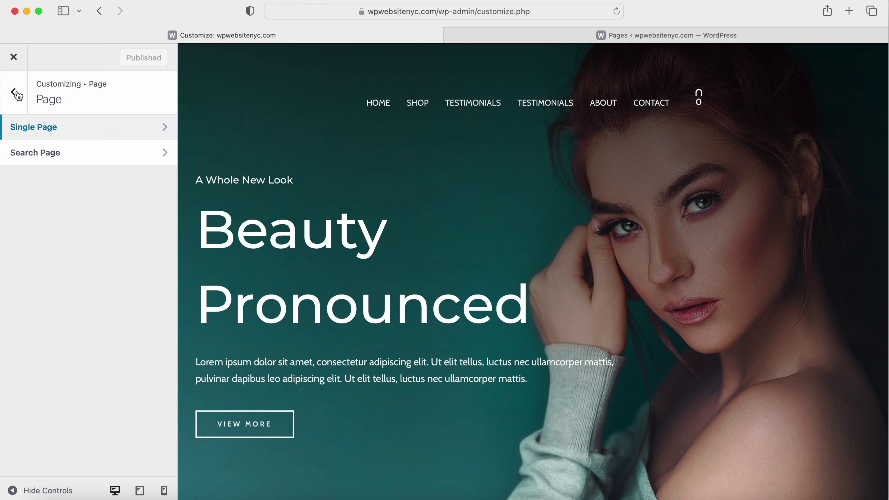
{"action": "left_click", "coordinate": [14, 93]}
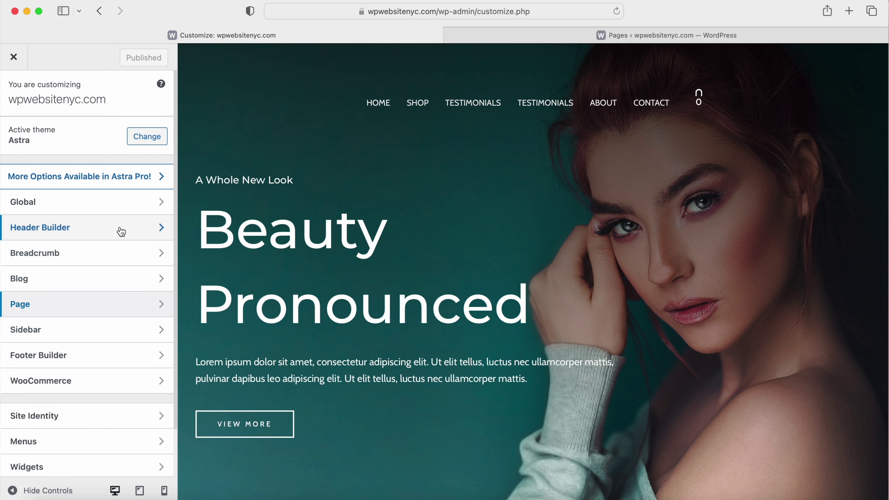
{"action": "left_click", "coordinate": [59, 235]}
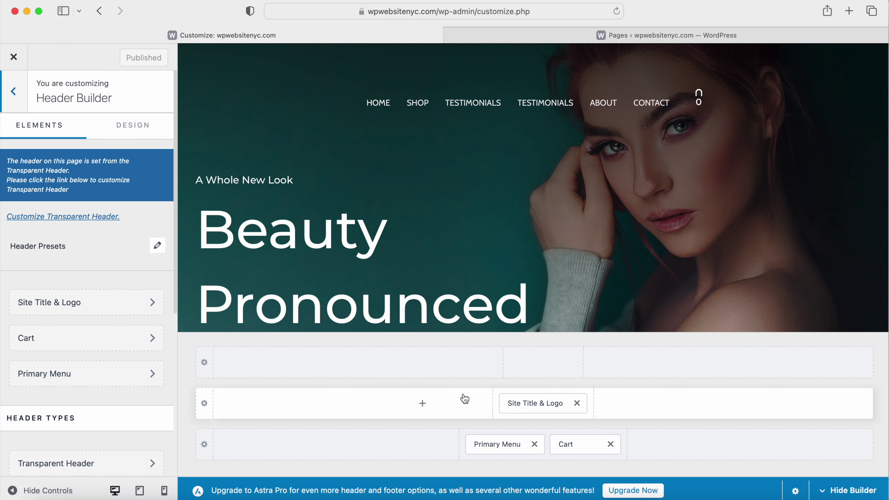
{"action": "left_click", "coordinate": [532, 407]}
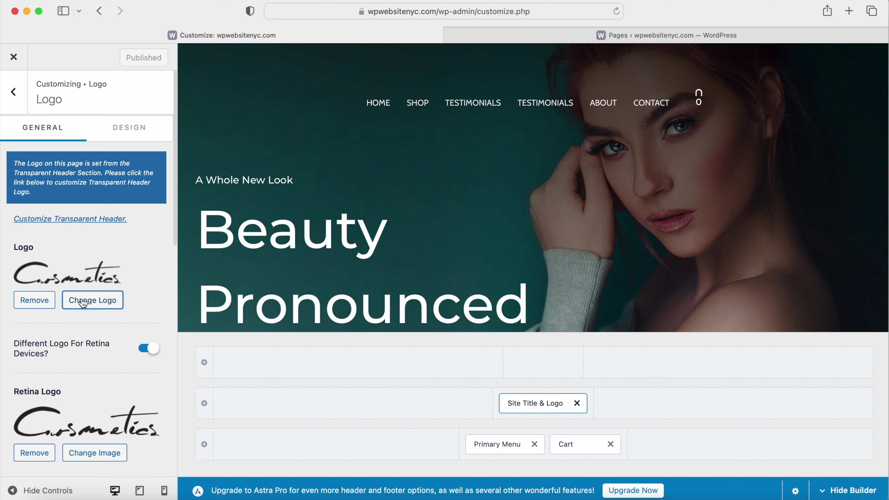
- Bring up the Select logo media dialog to replace the Cosmetics header logo
{"action": "left_click", "coordinate": [90, 302]}
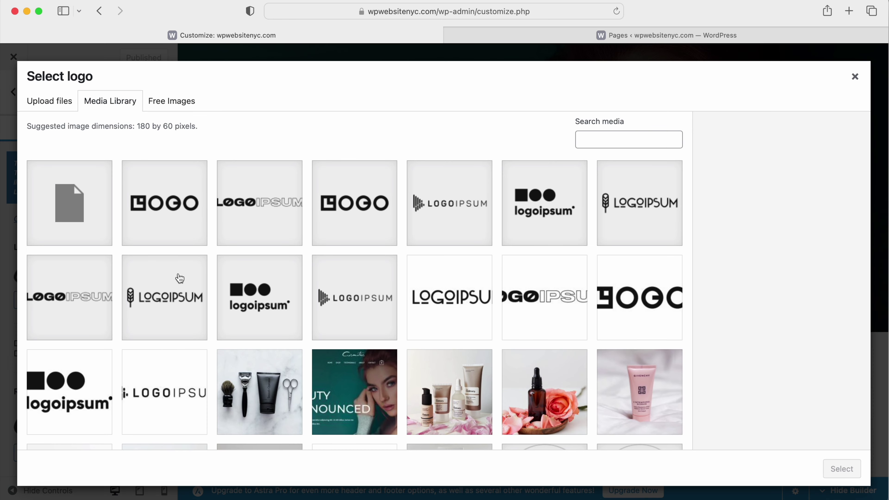
- Set the header logo to the Shopiful logo1.png from the Media Library, skipping cropping
{"action": "scroll", "coordinate": [136, 238], "scroll_direction": "down", "scroll_amount": 10}
{"action": "scroll", "coordinate": [231, 344], "scroll_direction": "down", "scroll_amount": 10}
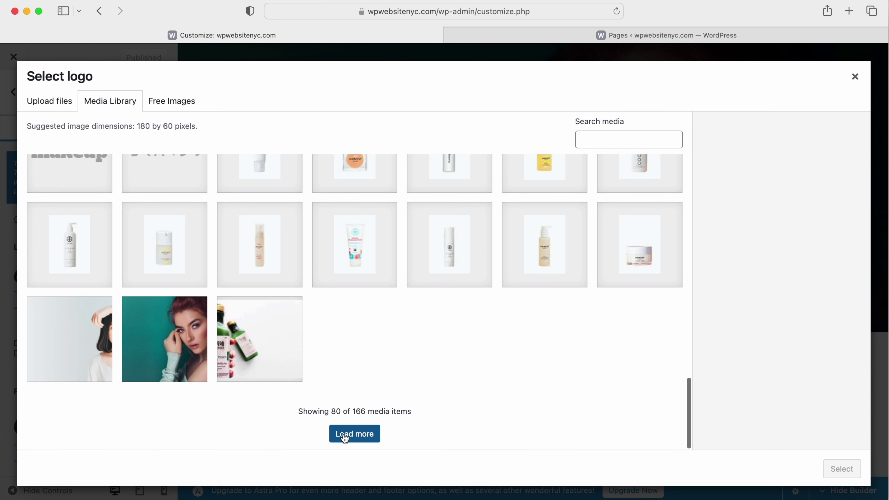
{"action": "left_click", "coordinate": [345, 433]}
{"action": "scroll", "coordinate": [363, 281], "scroll_direction": "down", "scroll_amount": 7}
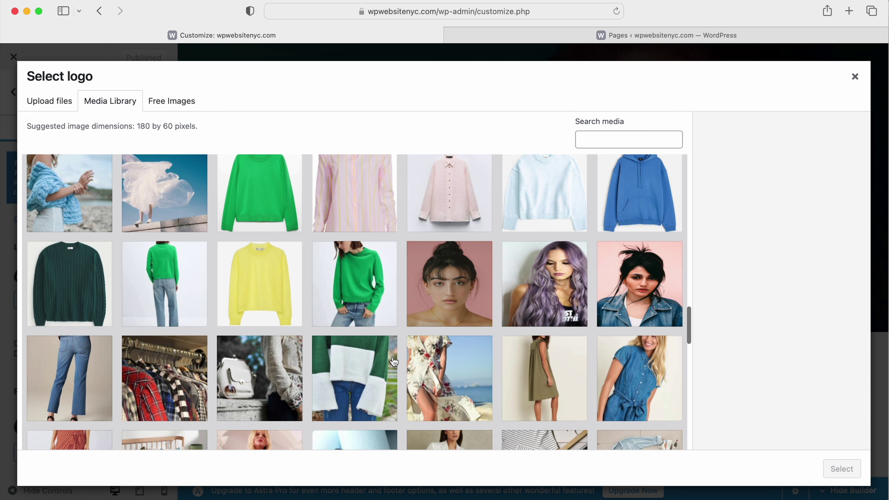
{"action": "left_click", "coordinate": [48, 111]}
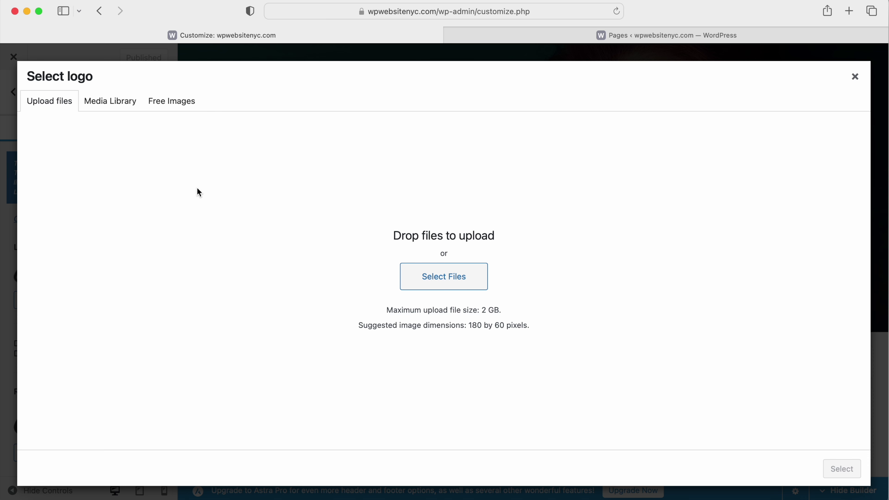
{"action": "left_click", "coordinate": [109, 103]}
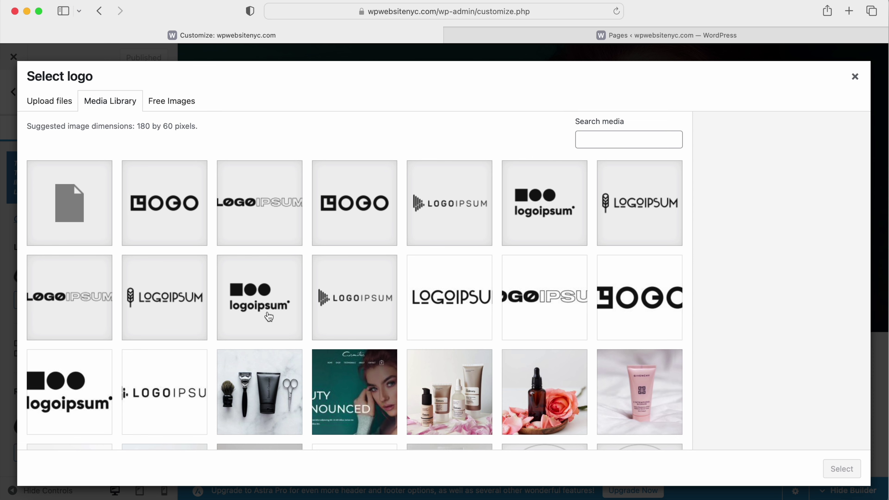
{"action": "scroll", "coordinate": [268, 317], "scroll_direction": "down", "scroll_amount": 15}
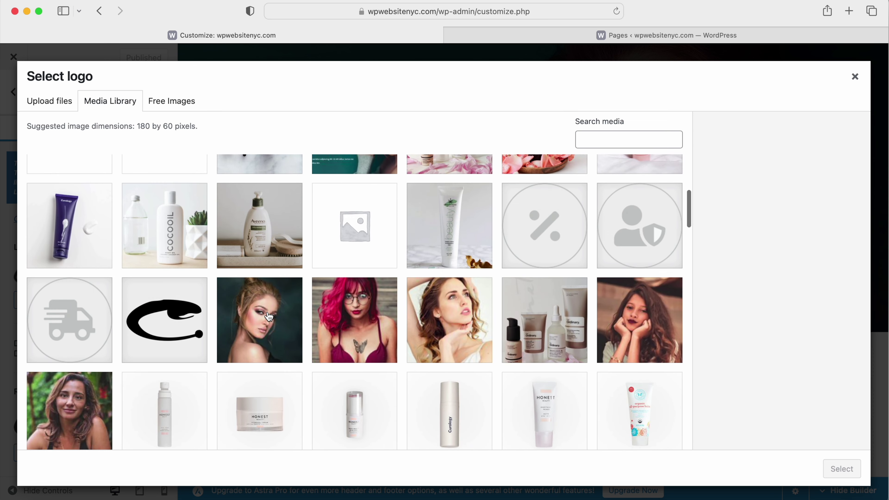
{"action": "scroll", "coordinate": [268, 317], "scroll_direction": "down", "scroll_amount": 15}
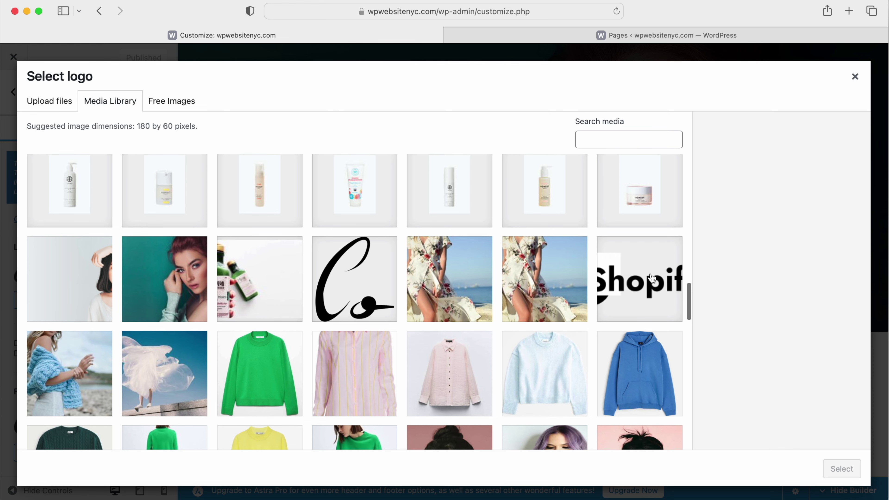
{"action": "left_click", "coordinate": [651, 279]}
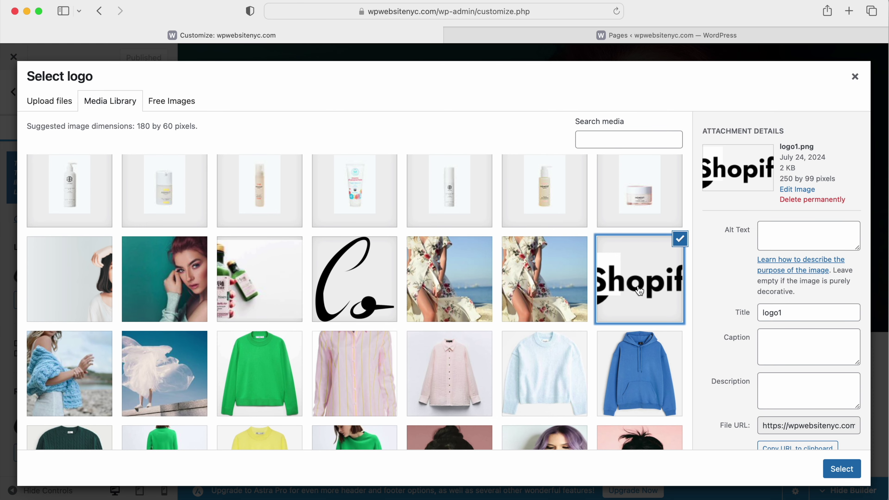
{"action": "left_click", "coordinate": [842, 469]}
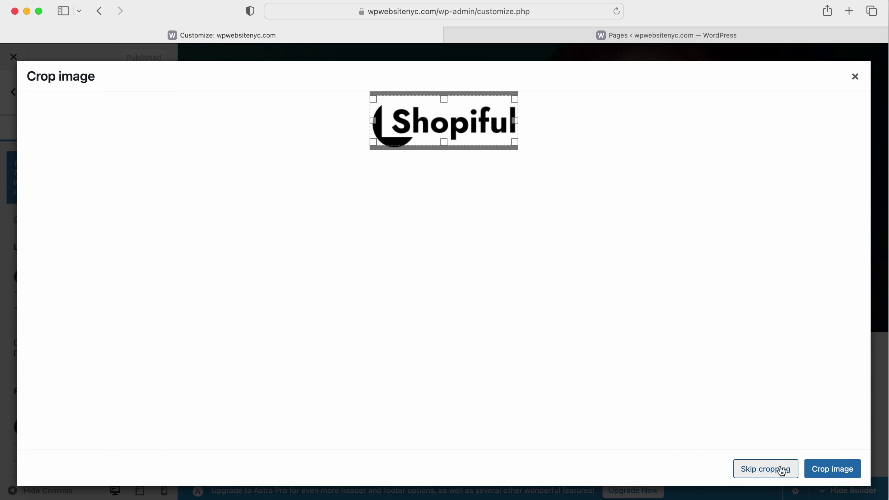
{"action": "left_click", "coordinate": [765, 470]}
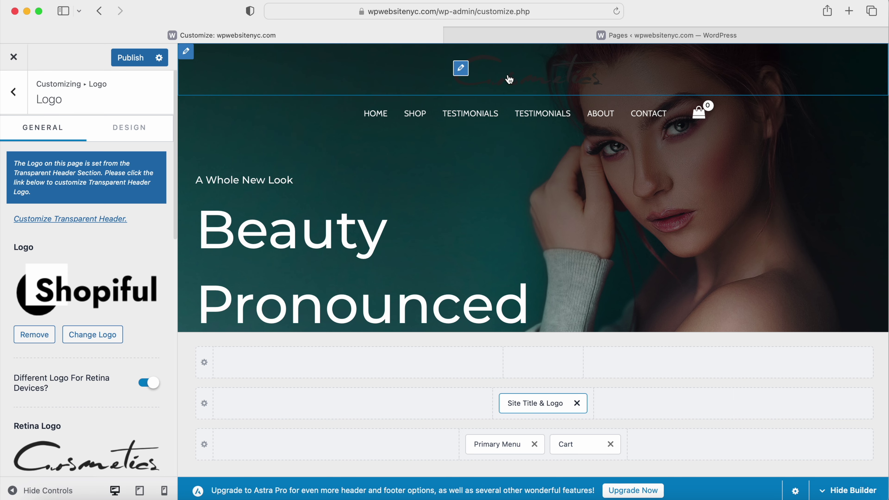
- Set the Retina Logo to the Shopiful logo1.png image
{"action": "scroll", "coordinate": [87, 384], "scroll_direction": "down", "scroll_amount": 5}
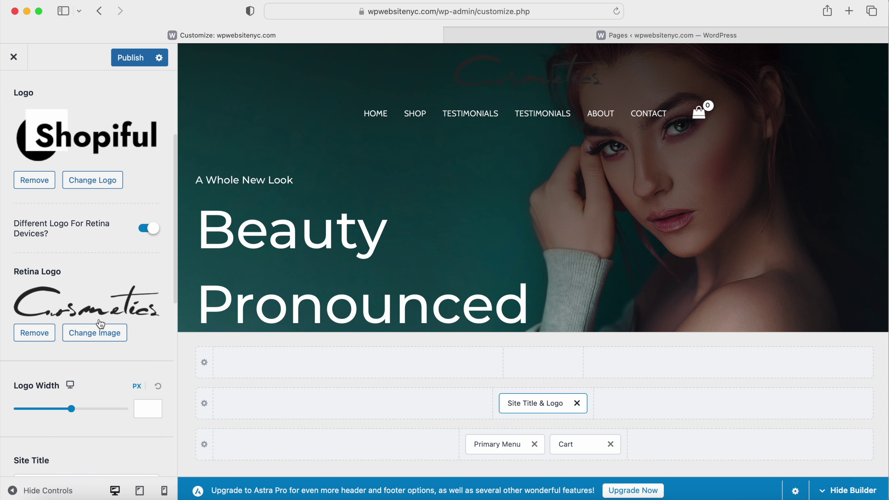
{"action": "left_click", "coordinate": [92, 335]}
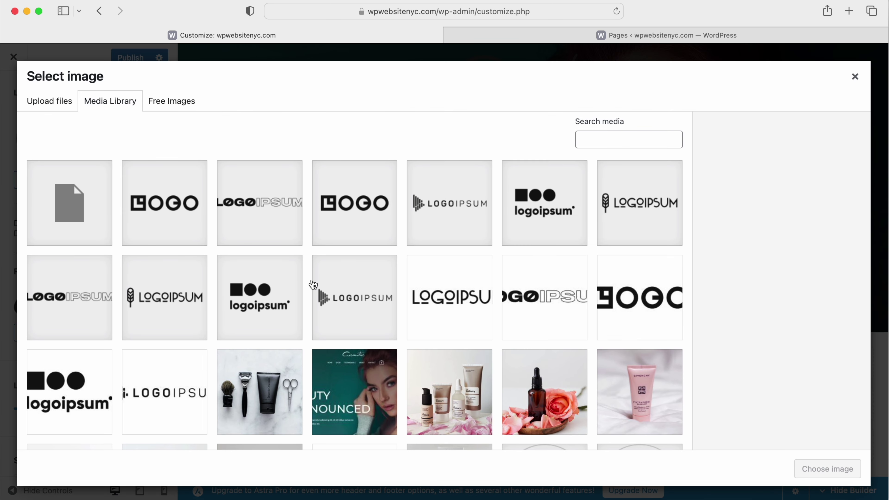
{"action": "scroll", "coordinate": [363, 279], "scroll_direction": "down", "scroll_amount": 10}
{"action": "scroll", "coordinate": [363, 279], "scroll_direction": "down", "scroll_amount": 10}
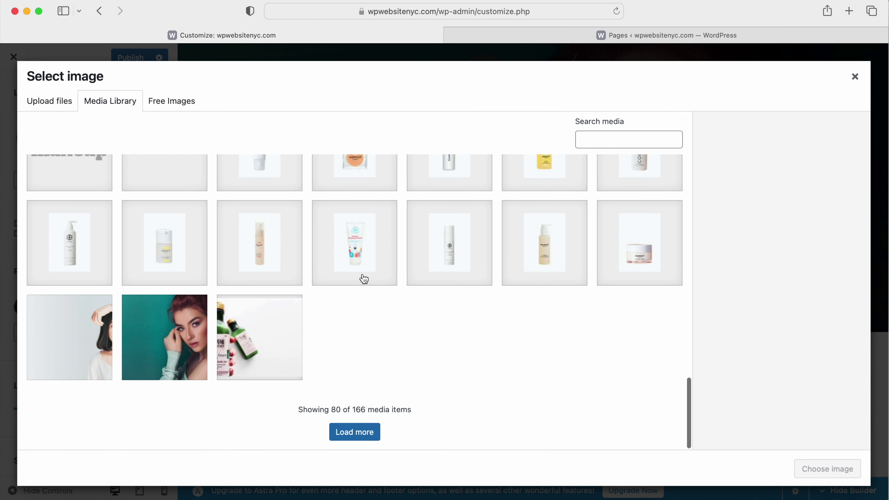
{"action": "left_click", "coordinate": [354, 434]}
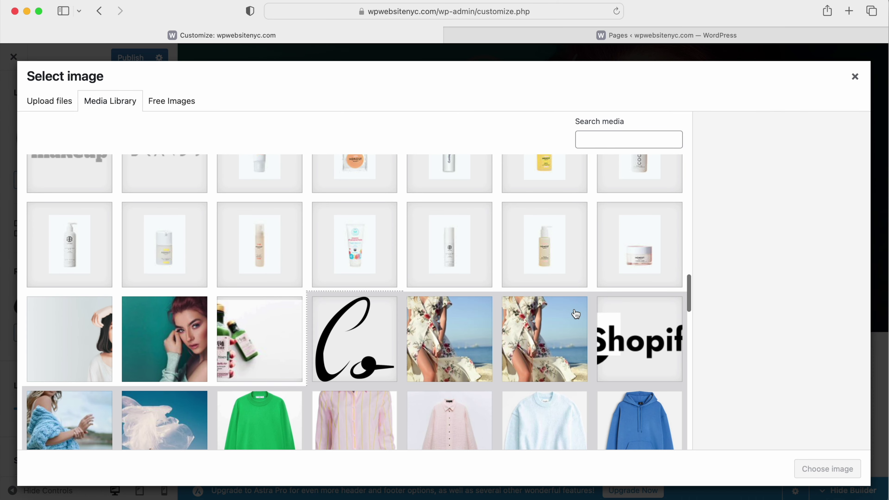
{"action": "left_click", "coordinate": [644, 345]}
{"action": "left_click", "coordinate": [824, 469]}
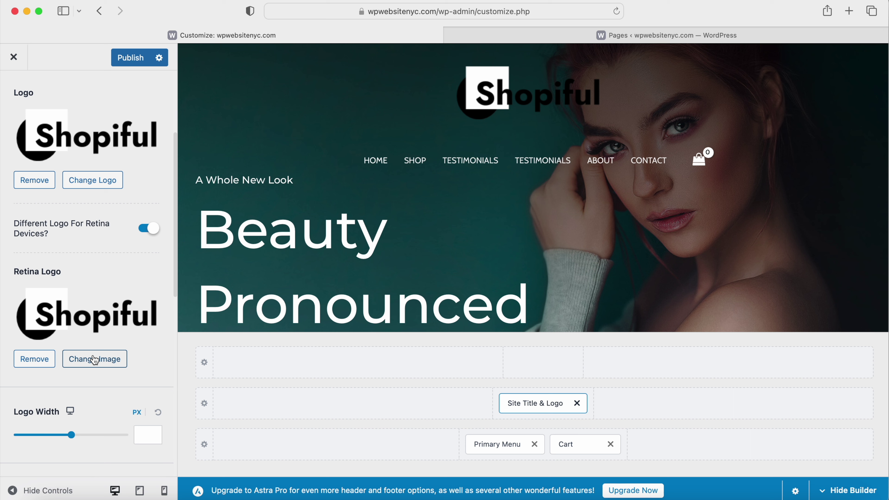
- Try shrinking Logo Width, reset it to default, and reconfirm logo1.png as retina logo
{"action": "mouse_move", "coordinate": [73, 439]}
{"action": "left_mouse_down"}
{"action": "mouse_move", "coordinate": [48, 439]}
{"action": "mouse_move", "coordinate": [66, 435]}
{"action": "left_mouse_up"}
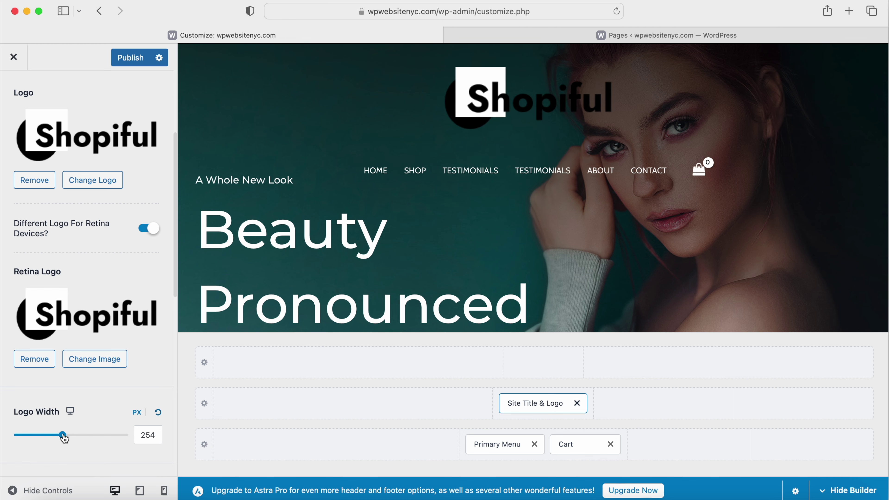
{"action": "left_click", "coordinate": [158, 412]}
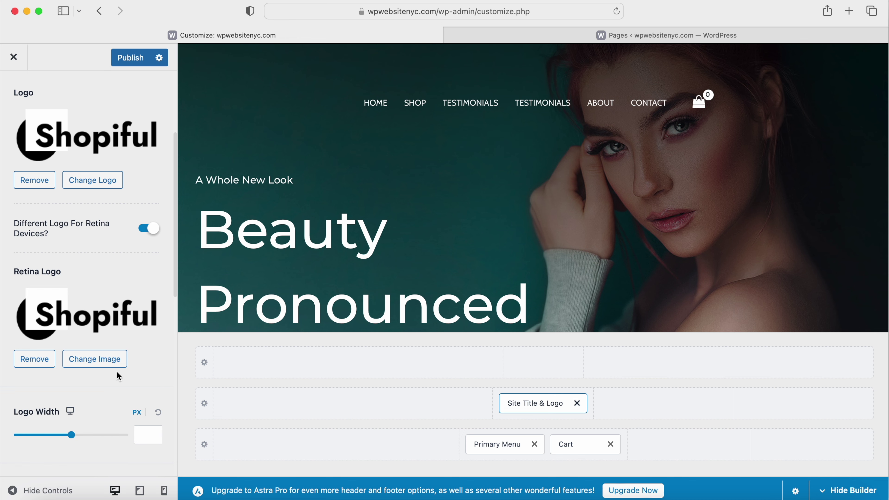
{"action": "left_click", "coordinate": [99, 362]}
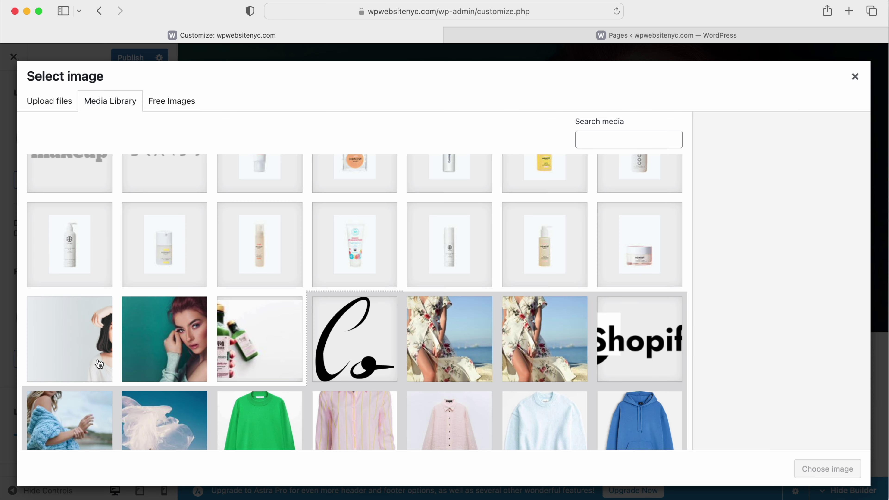
{"action": "left_click", "coordinate": [628, 334]}
{"action": "left_click", "coordinate": [835, 470]}
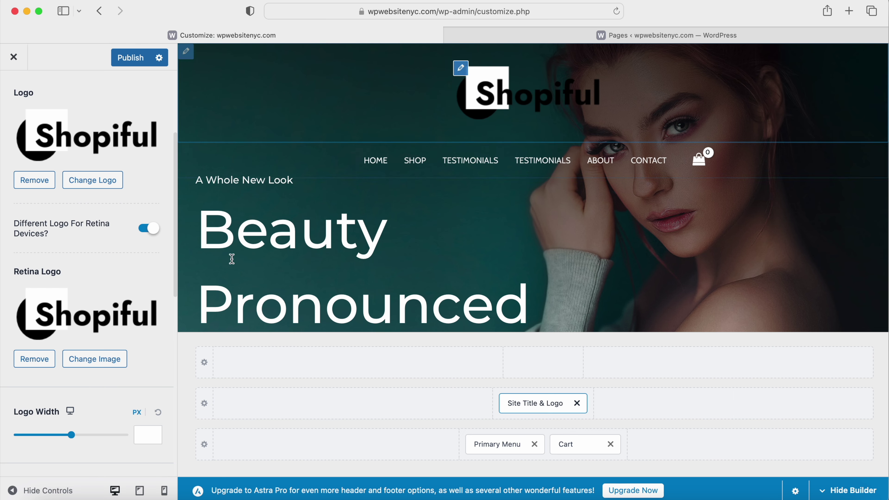
{"action": "scroll", "coordinate": [71, 376], "scroll_direction": "up", "scroll_amount": 5}
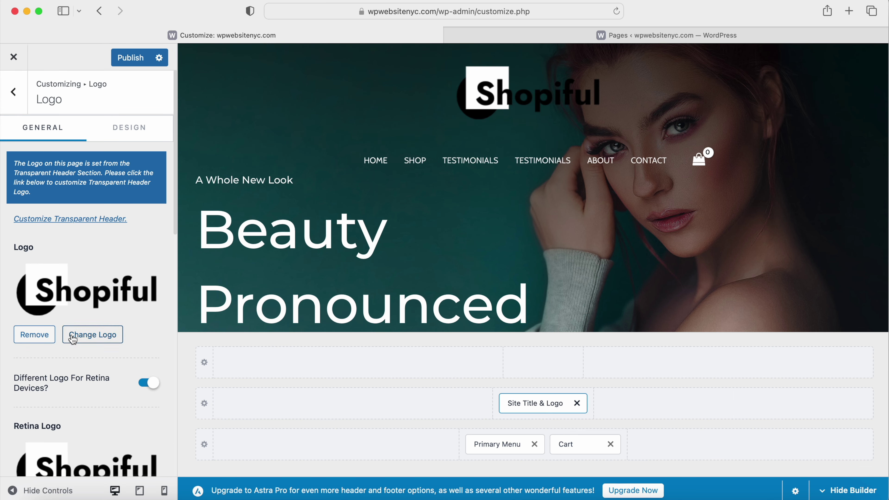
- Set the Transparent Header logo to the Shopiful logo1.png image
{"action": "left_click", "coordinate": [72, 219]}
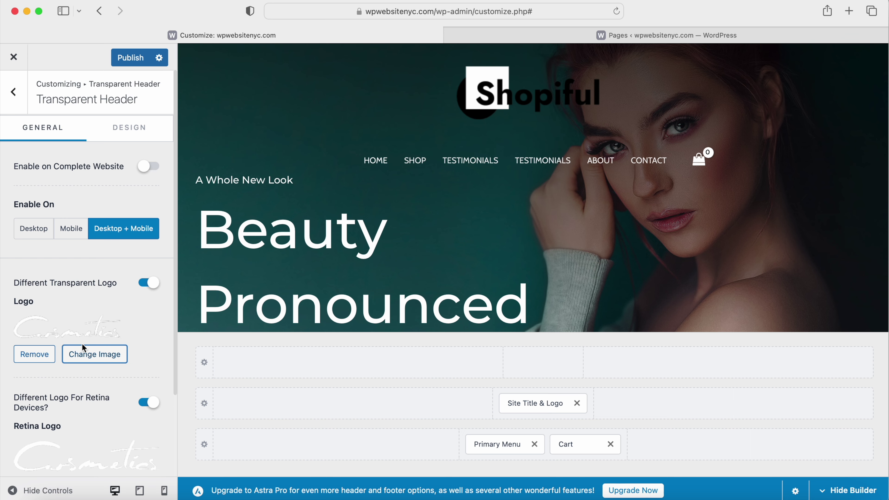
{"action": "left_click", "coordinate": [90, 361]}
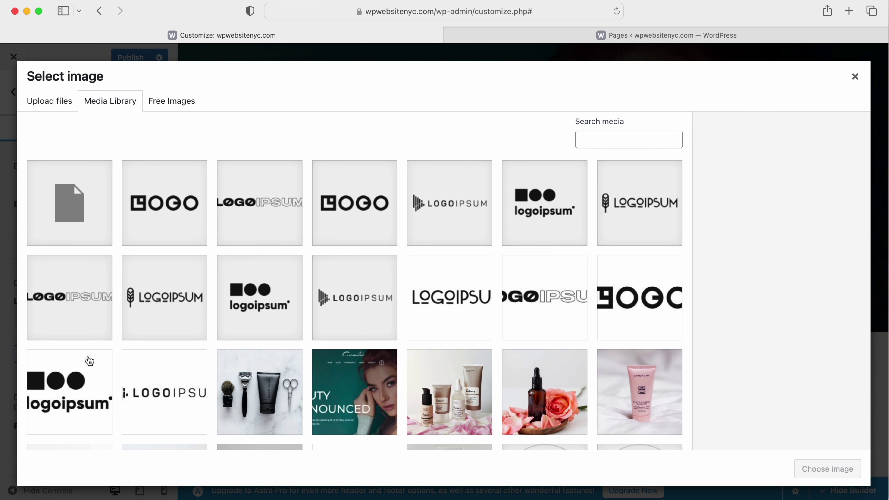
{"action": "scroll", "coordinate": [685, 308], "scroll_direction": "down", "scroll_amount": 10}
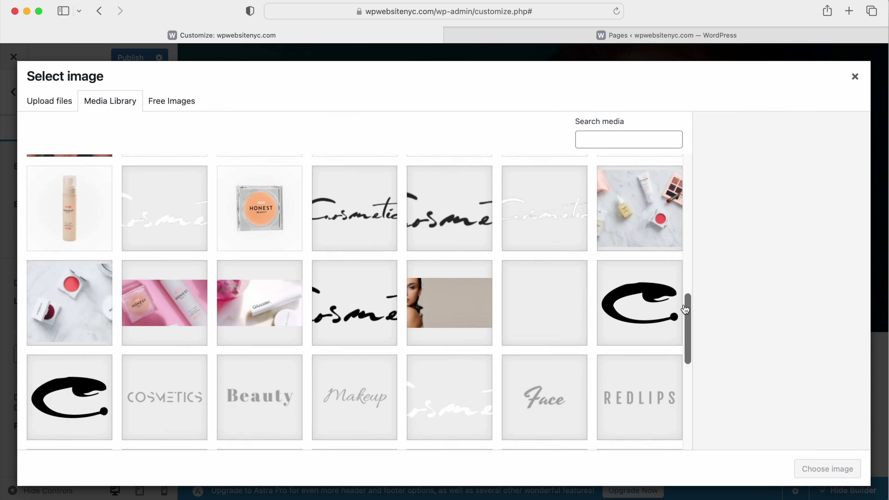
{"action": "scroll", "coordinate": [552, 303], "scroll_direction": "down", "scroll_amount": 10}
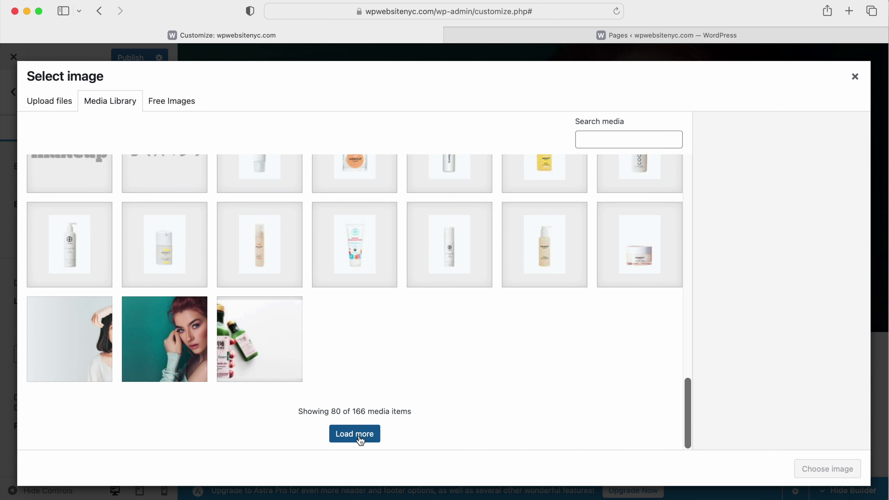
{"action": "left_click", "coordinate": [361, 435]}
{"action": "left_click", "coordinate": [634, 328]}
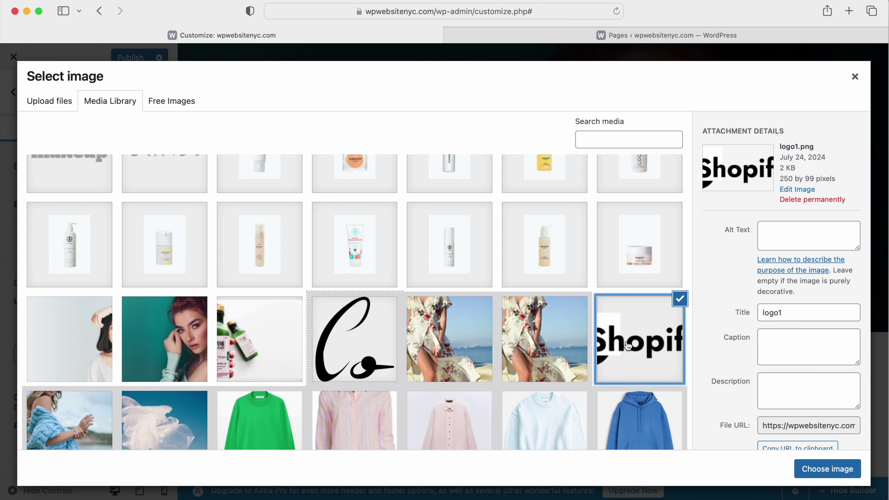
{"action": "left_click", "coordinate": [814, 461]}
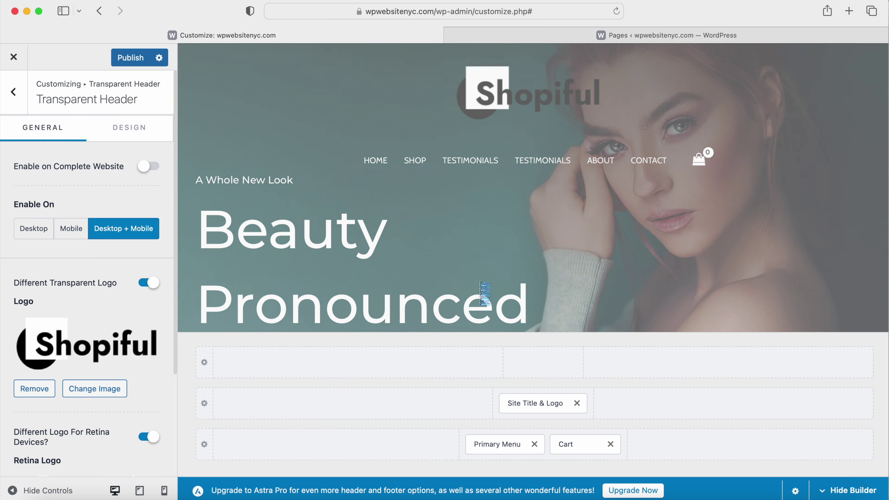
- Make logo1.png the transparent header's Retina Logo too, then return to Header Builder
{"action": "scroll", "coordinate": [107, 351], "scroll_direction": "down", "scroll_amount": 4}
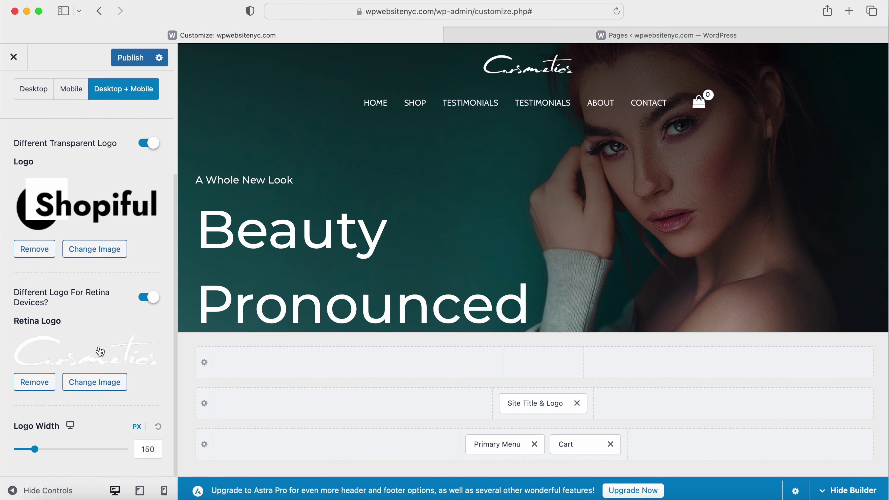
{"action": "left_click", "coordinate": [94, 385]}
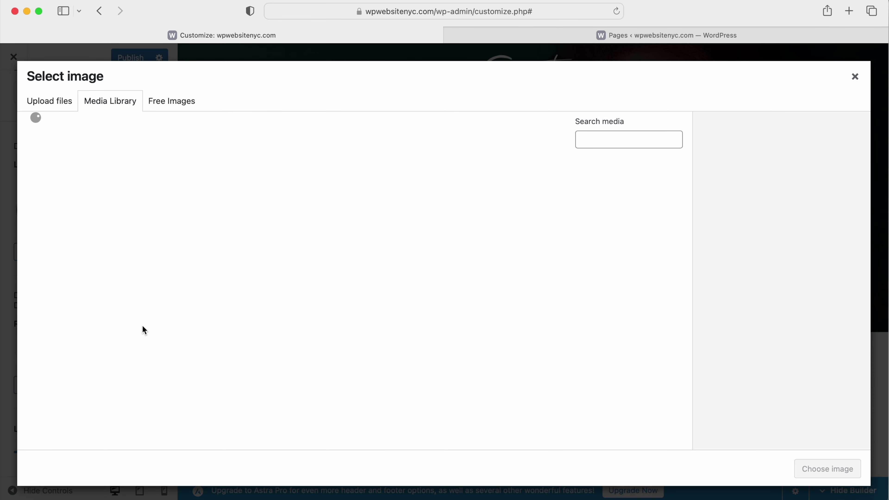
{"action": "scroll", "coordinate": [527, 291], "scroll_direction": "down", "scroll_amount": 20}
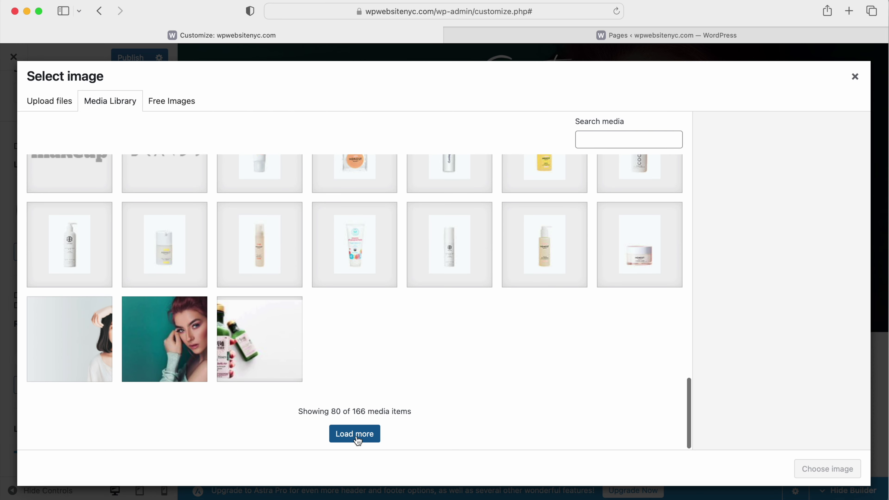
{"action": "left_click", "coordinate": [358, 440]}
{"action": "left_click", "coordinate": [652, 336]}
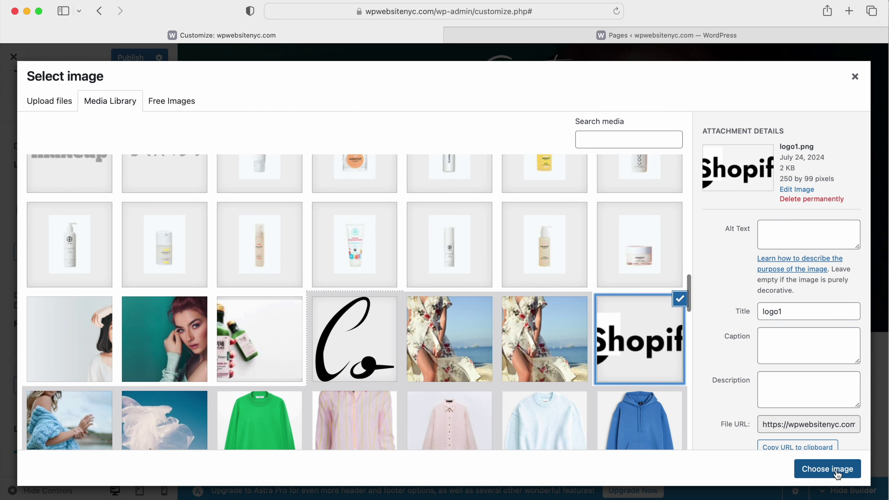
{"action": "left_click", "coordinate": [827, 469]}
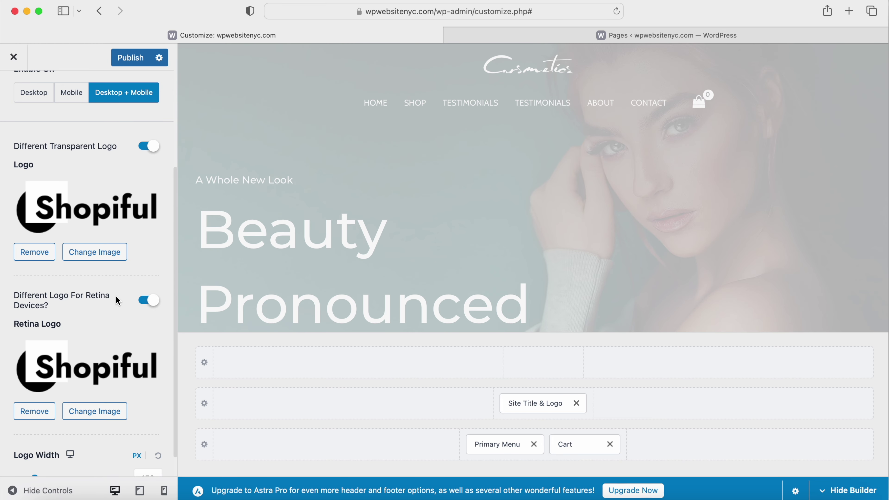
{"action": "scroll", "coordinate": [70, 350], "scroll_direction": "down", "scroll_amount": 2}
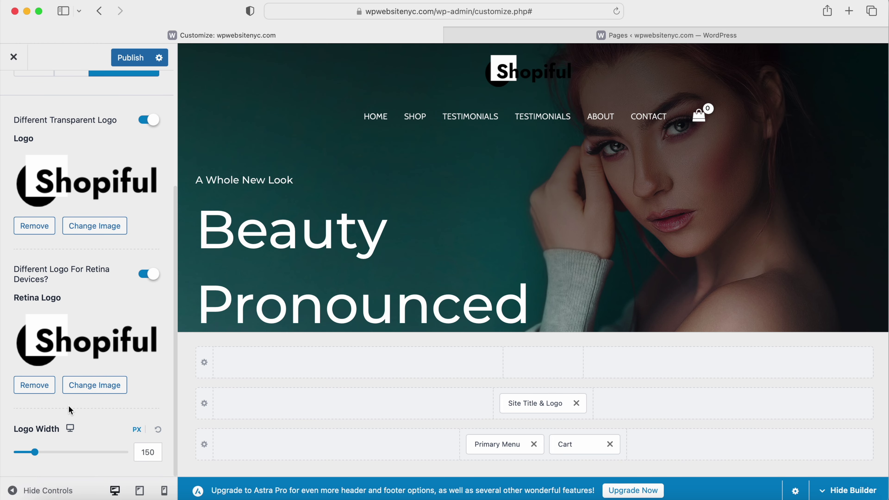
{"action": "scroll", "coordinate": [69, 410], "scroll_direction": "up", "scroll_amount": 5}
{"action": "left_click", "coordinate": [128, 137]}
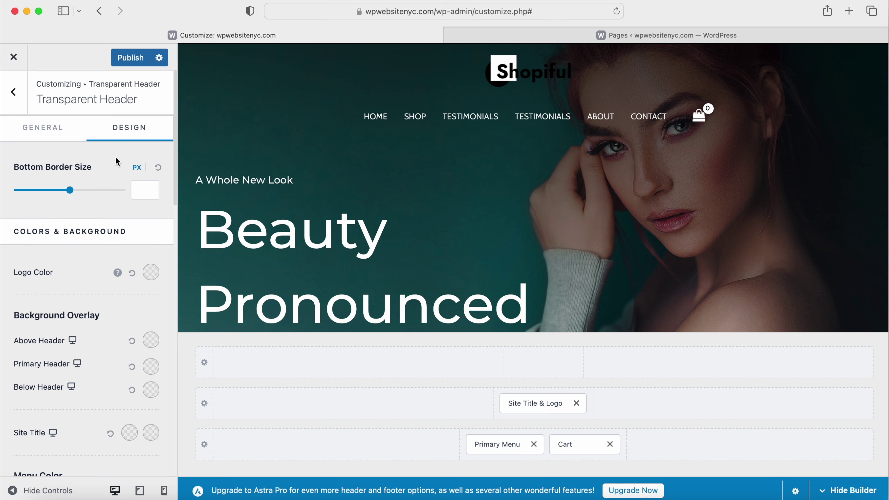
{"action": "left_click", "coordinate": [14, 91]}
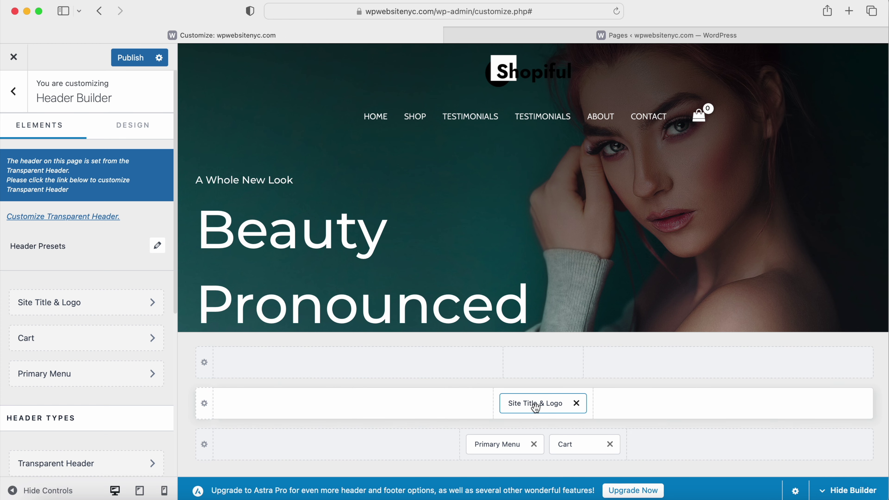
- Switch off Inline Logo & Site Title for the Site Title & Logo element
{"action": "left_click", "coordinate": [536, 407]}
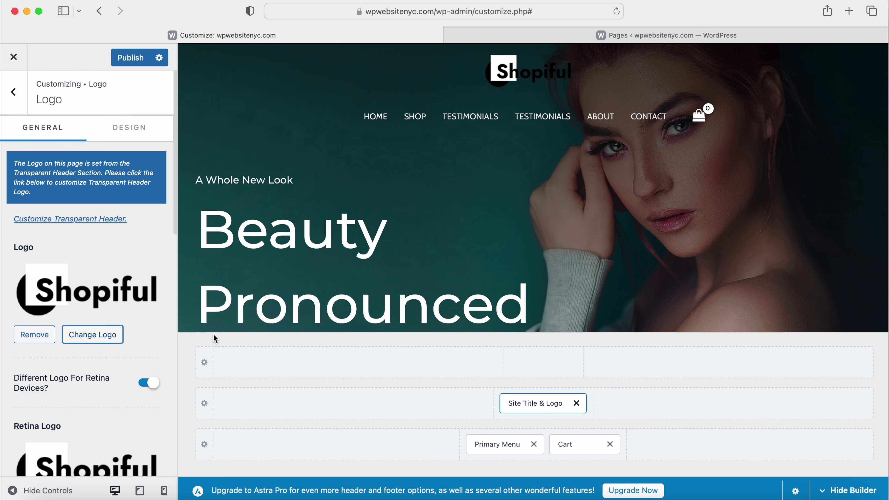
{"action": "scroll", "coordinate": [105, 245], "scroll_direction": "down", "scroll_amount": 10}
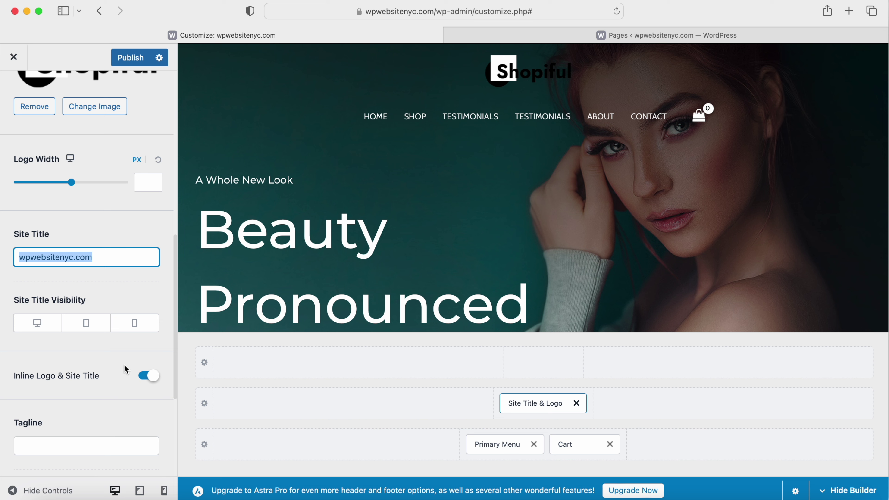
{"action": "left_click", "coordinate": [149, 377]}
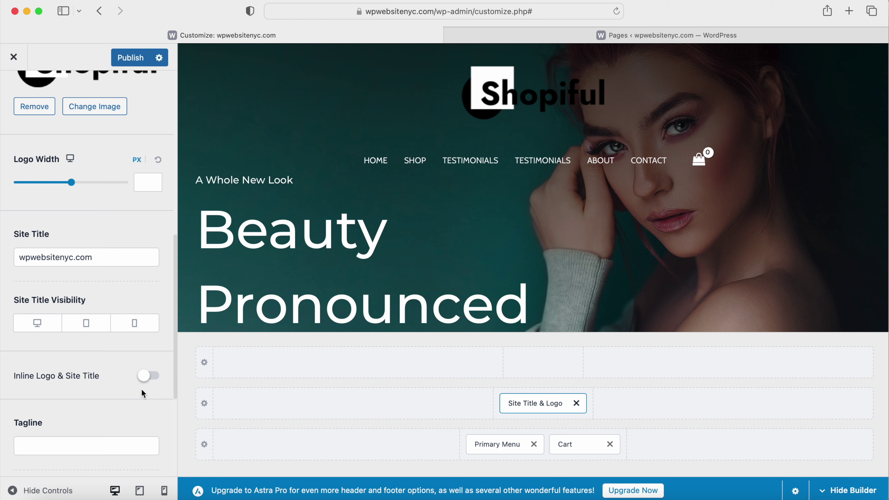
{"action": "mouse_move", "coordinate": [558, 402]}
{"action": "left_mouse_down"}
{"action": "mouse_move", "coordinate": [531, 366]}
{"action": "mouse_move", "coordinate": [561, 403]}
{"action": "left_mouse_up"}
{"action": "scroll", "coordinate": [44, 234], "scroll_direction": "up", "scroll_amount": 10}
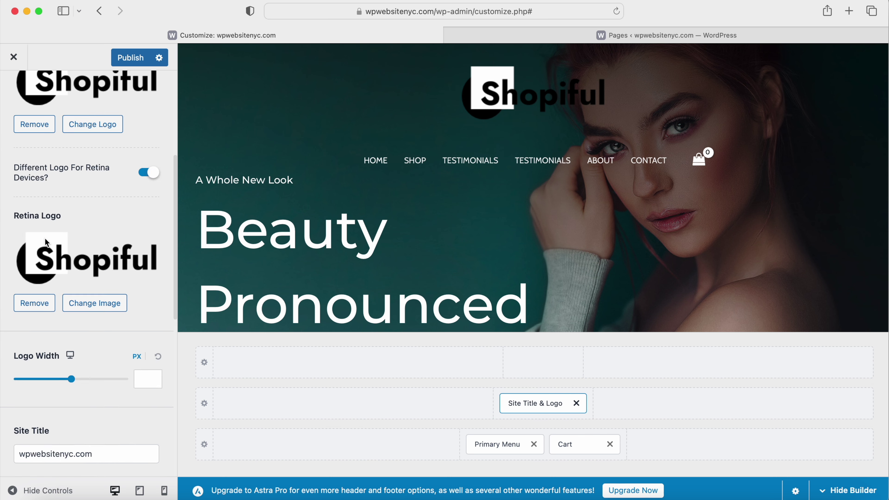
{"action": "left_click", "coordinate": [15, 95]}
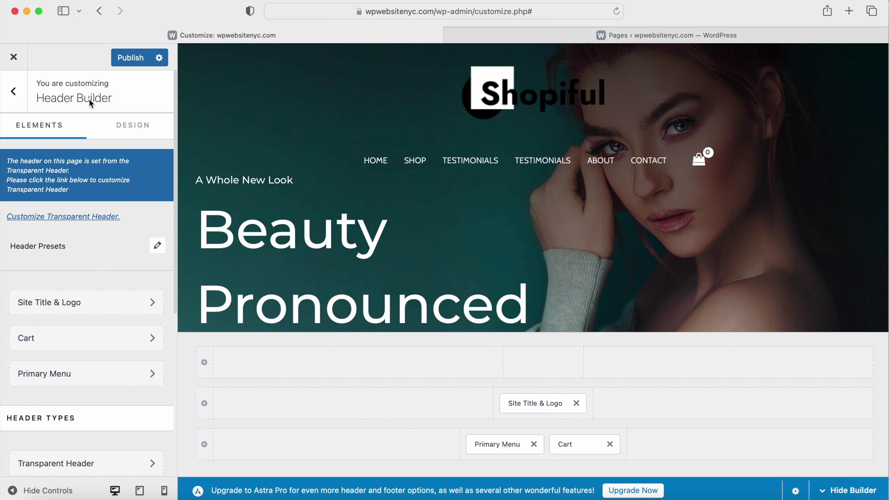
- Publish the header logo changes from the main Customizer sections
{"action": "scroll", "coordinate": [57, 273], "scroll_direction": "down", "scroll_amount": 5}
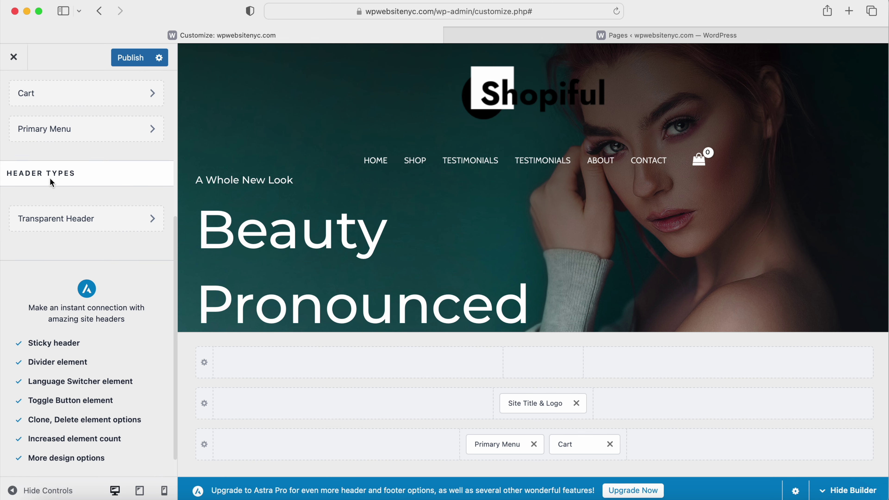
{"action": "scroll", "coordinate": [66, 302], "scroll_direction": "up", "scroll_amount": 5}
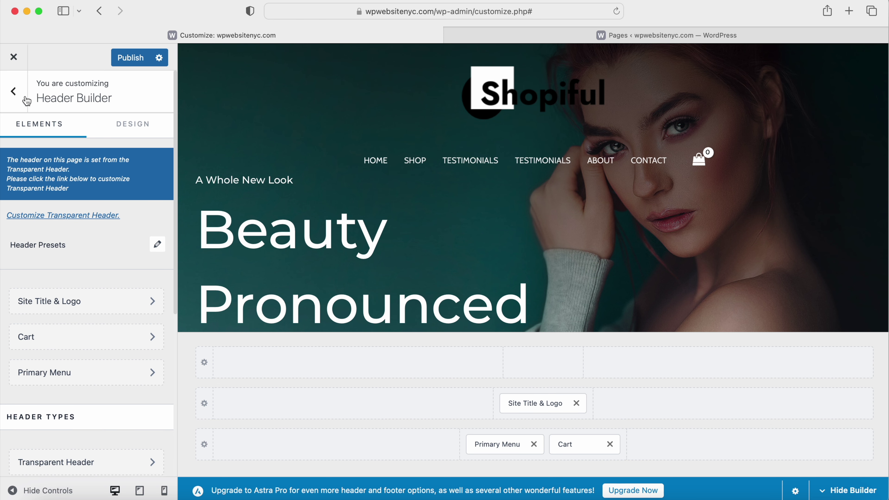
{"action": "left_click", "coordinate": [14, 92]}
{"action": "left_click", "coordinate": [140, 59]}
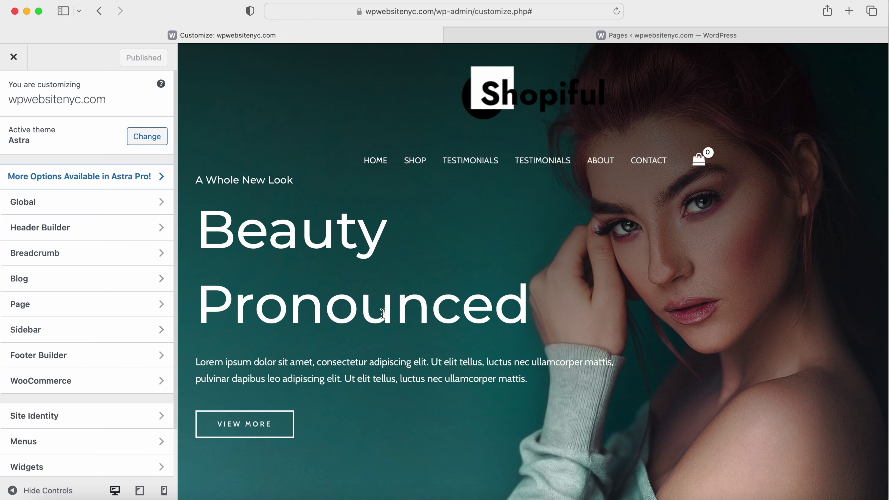
- Look through the Global > Typography settings
{"action": "left_click", "coordinate": [44, 204]}
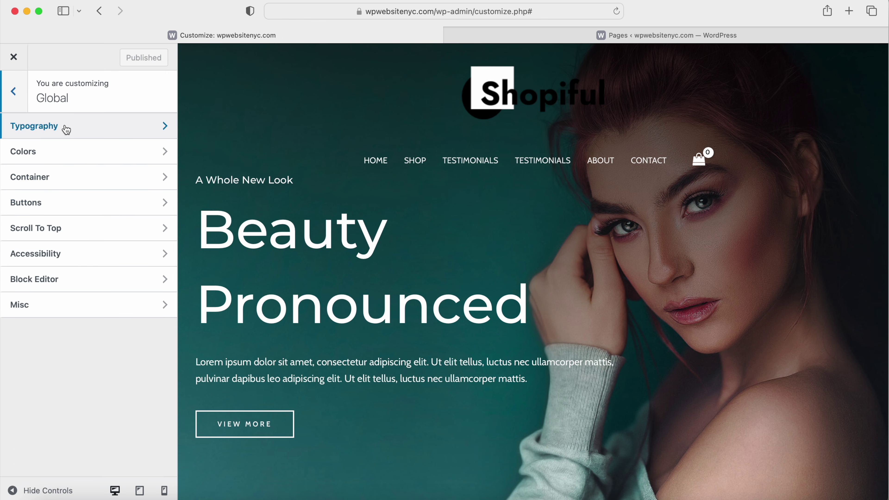
{"action": "left_click", "coordinate": [97, 128]}
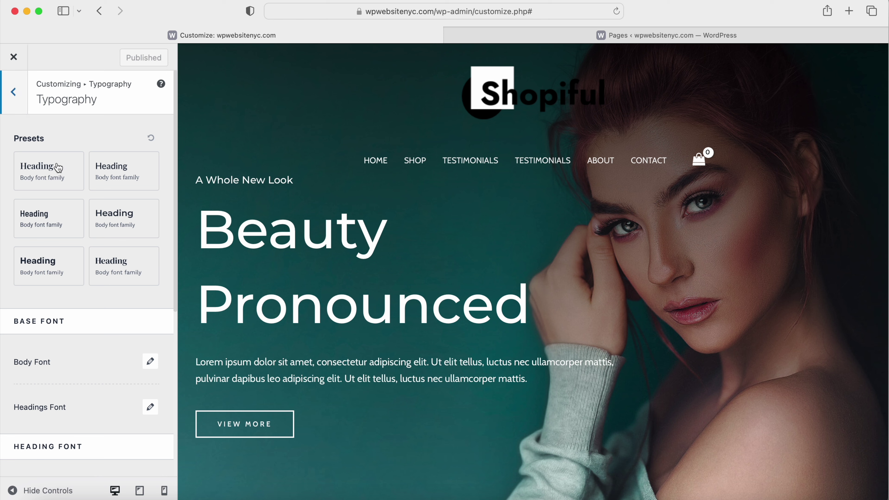
{"action": "scroll", "coordinate": [19, 273], "scroll_direction": "down", "scroll_amount": 5}
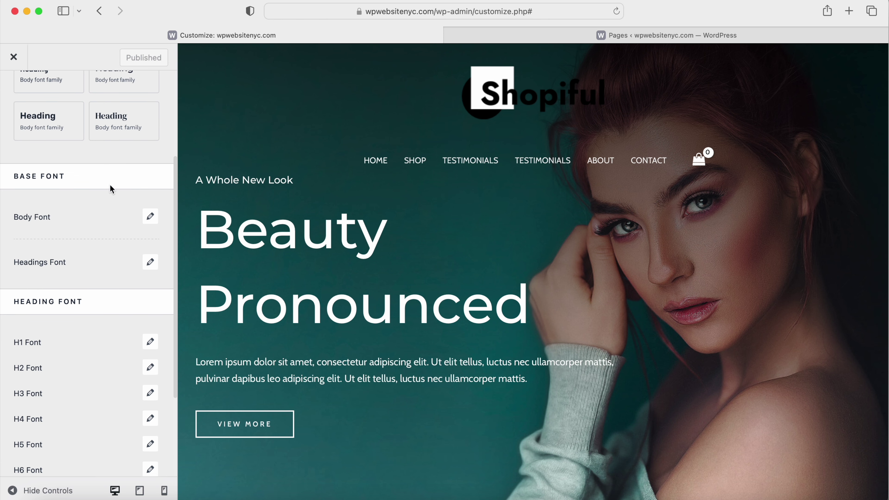
{"action": "scroll", "coordinate": [93, 313], "scroll_direction": "up", "scroll_amount": 5}
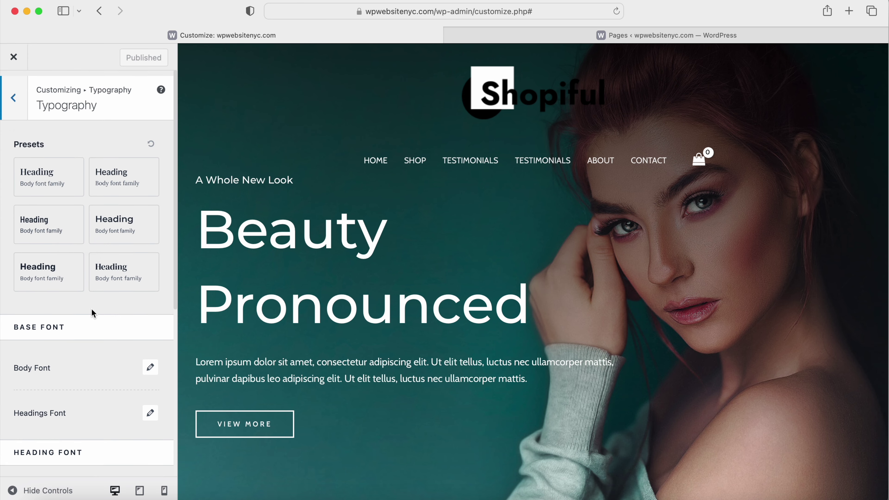
{"action": "left_click", "coordinate": [14, 92]}
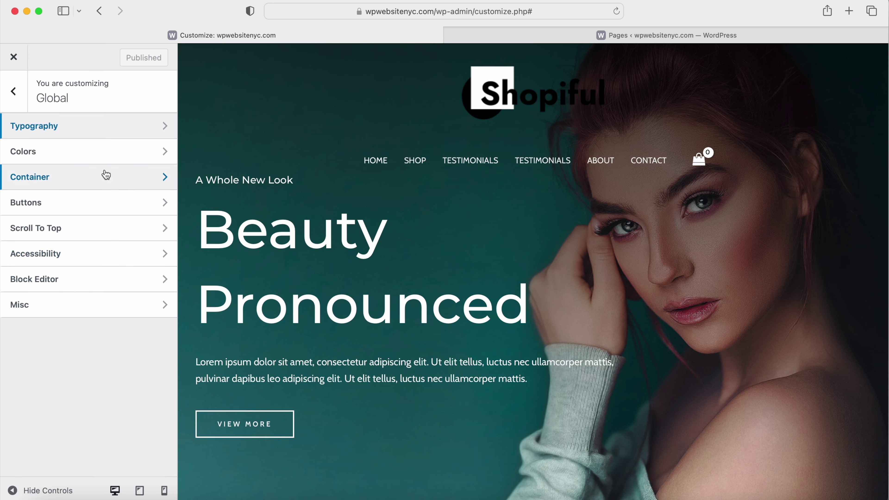
- Compare the Style 2 and Style 3 Global Palettes under Global > Colors, ending on Style 2
{"action": "left_click", "coordinate": [82, 154]}
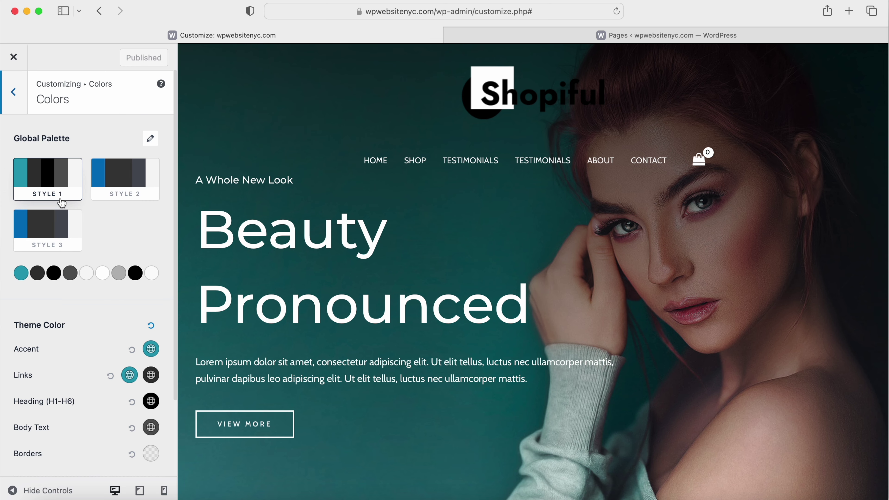
{"action": "left_click", "coordinate": [130, 189]}
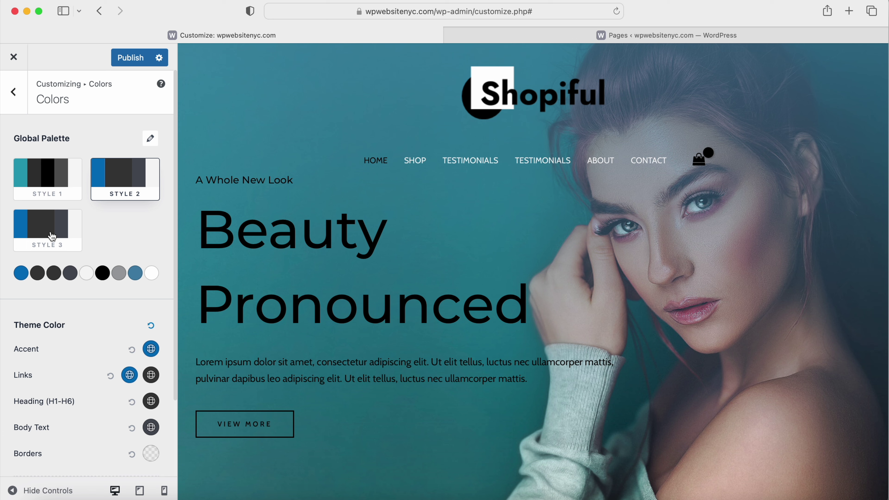
{"action": "left_click", "coordinate": [51, 237]}
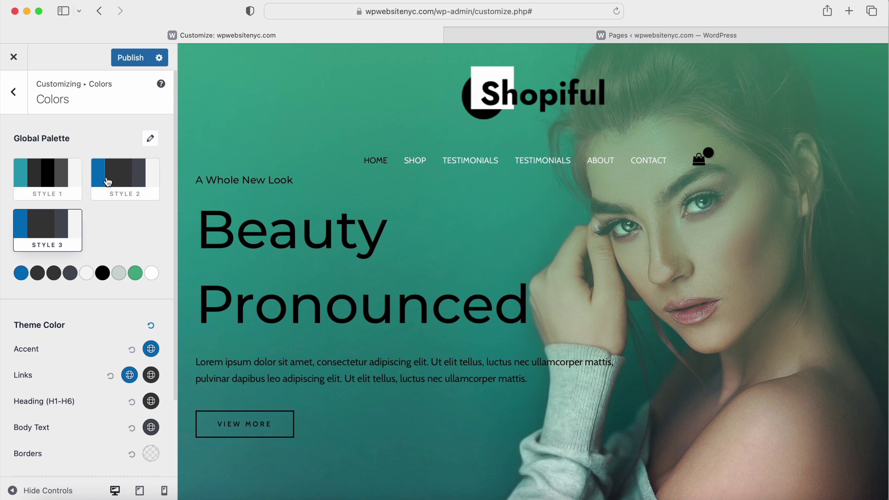
{"action": "left_click", "coordinate": [108, 181]}
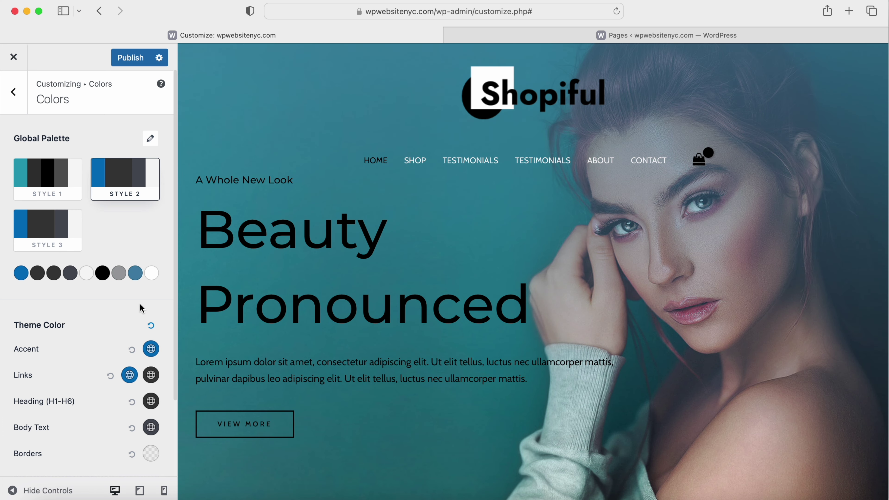
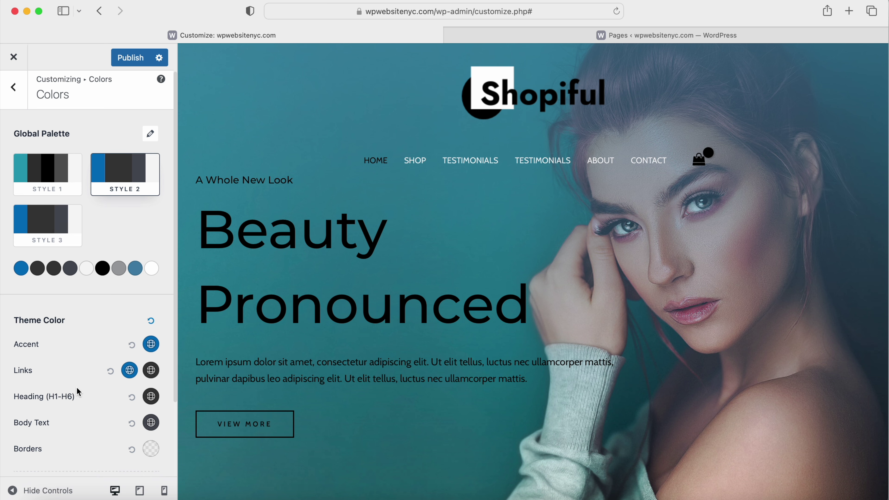
- Review the current palette and link colours, then apply the teal-and-black Style 1 global palette
{"action": "scroll", "coordinate": [78, 392], "scroll_direction": "down", "scroll_amount": 5}
{"action": "scroll", "coordinate": [83, 417], "scroll_direction": "up", "scroll_amount": 5}
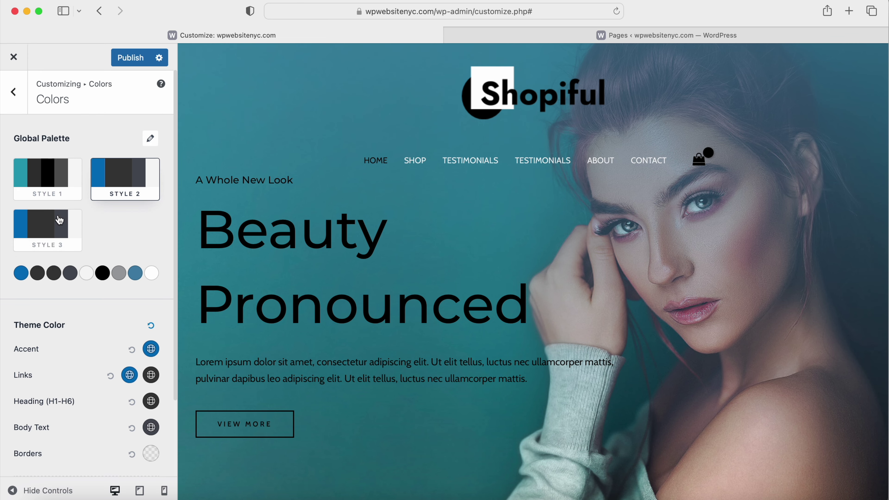
{"action": "left_click", "coordinate": [21, 274]}
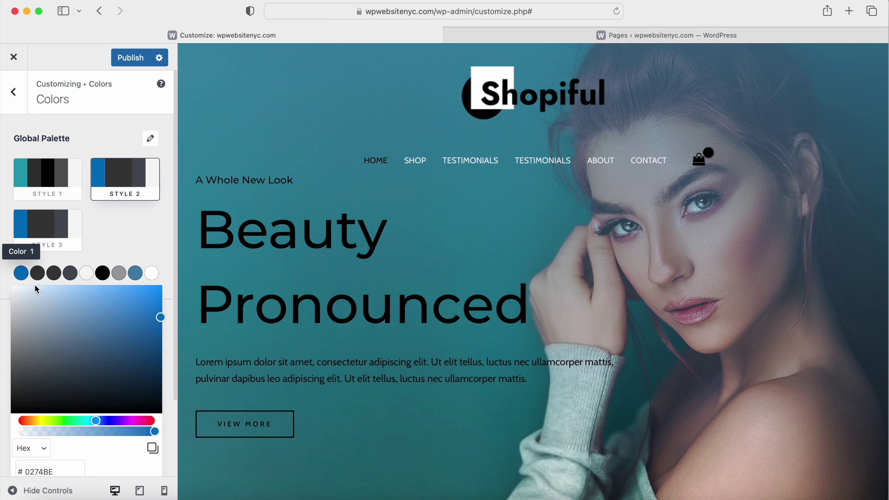
{"action": "left_click", "coordinate": [38, 274]}
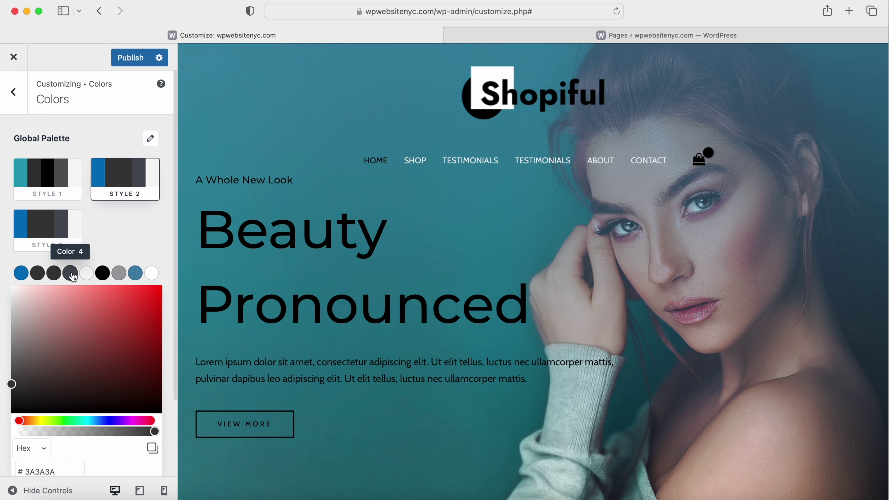
{"action": "left_click", "coordinate": [124, 244]}
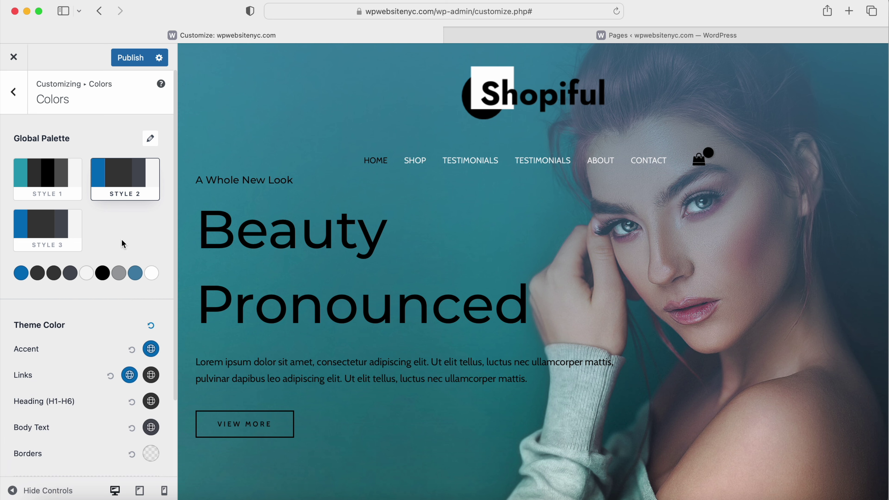
{"action": "left_click", "coordinate": [130, 376]}
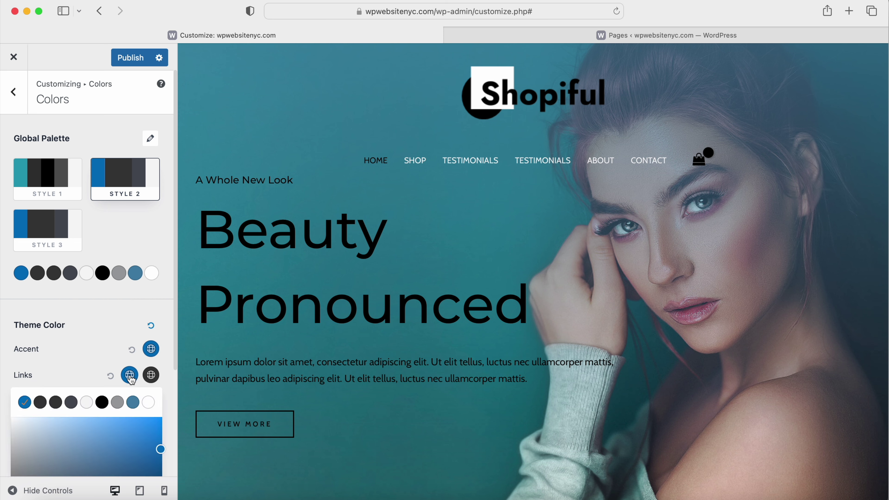
{"action": "left_click", "coordinate": [87, 369]}
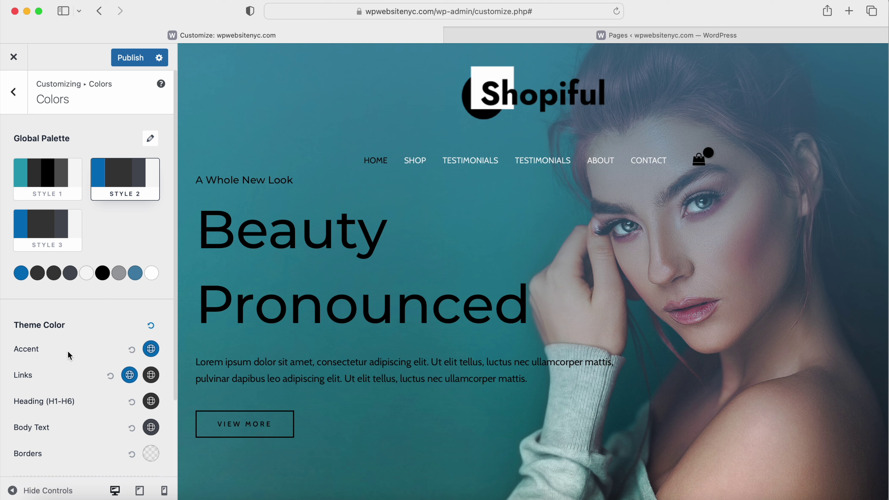
{"action": "left_click", "coordinate": [49, 181]}
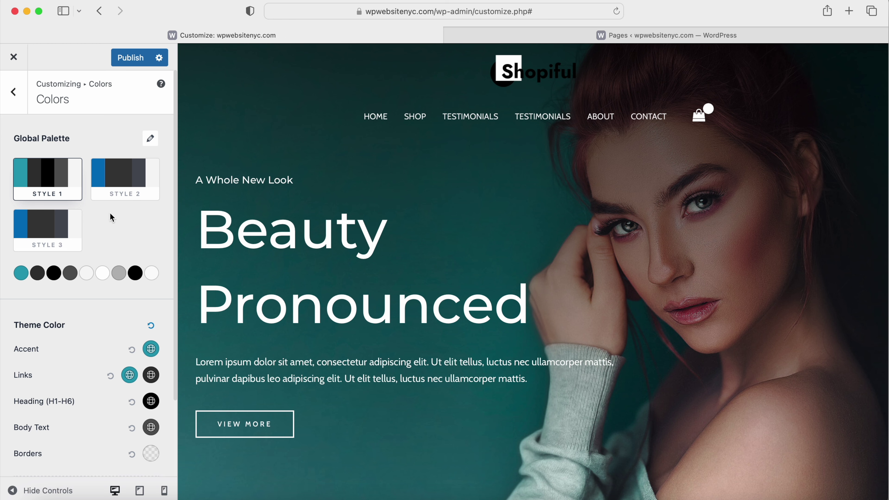
{"action": "left_click", "coordinate": [19, 99]}
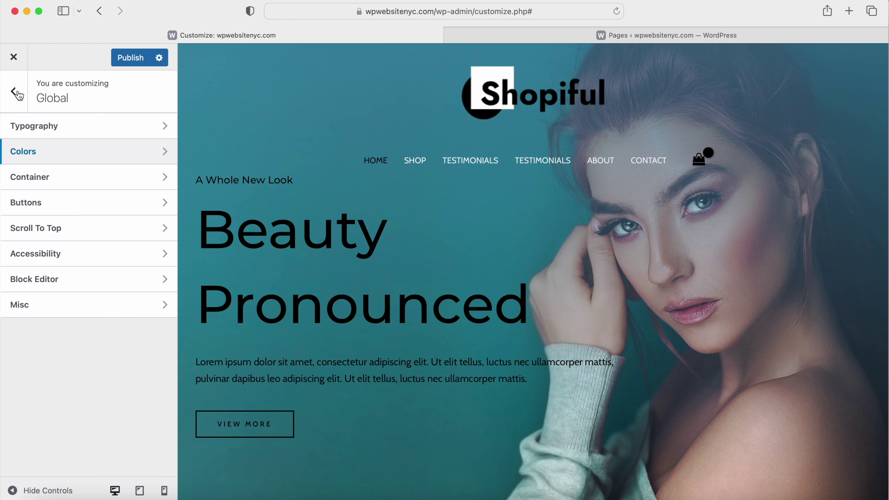
- Glance at the button settings, then enable the Scroll To Top button
{"action": "left_click", "coordinate": [56, 208]}
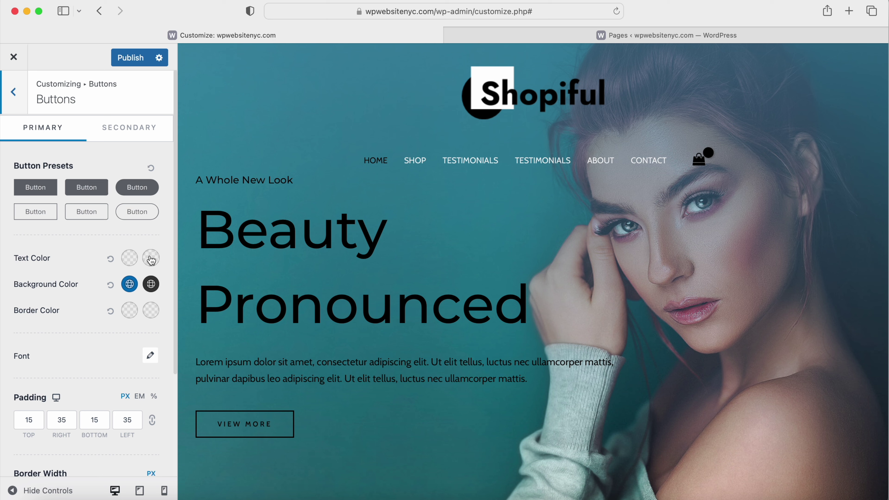
{"action": "left_click", "coordinate": [22, 99]}
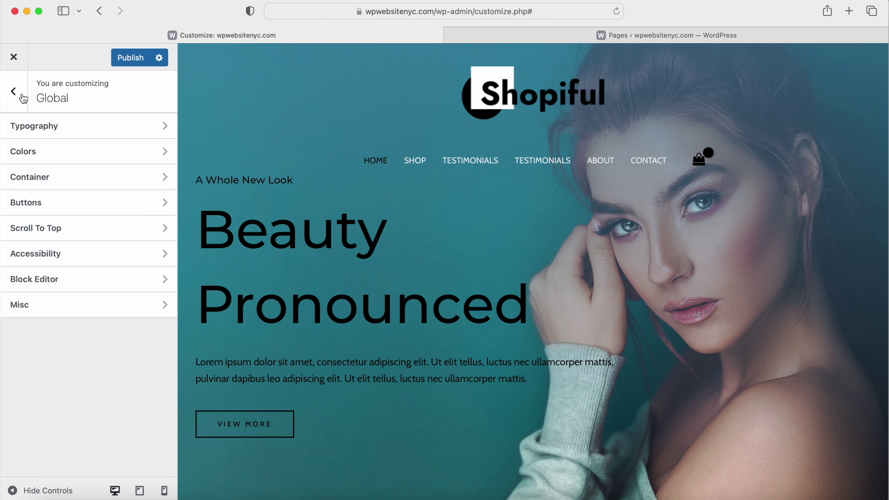
{"action": "left_click", "coordinate": [54, 241]}
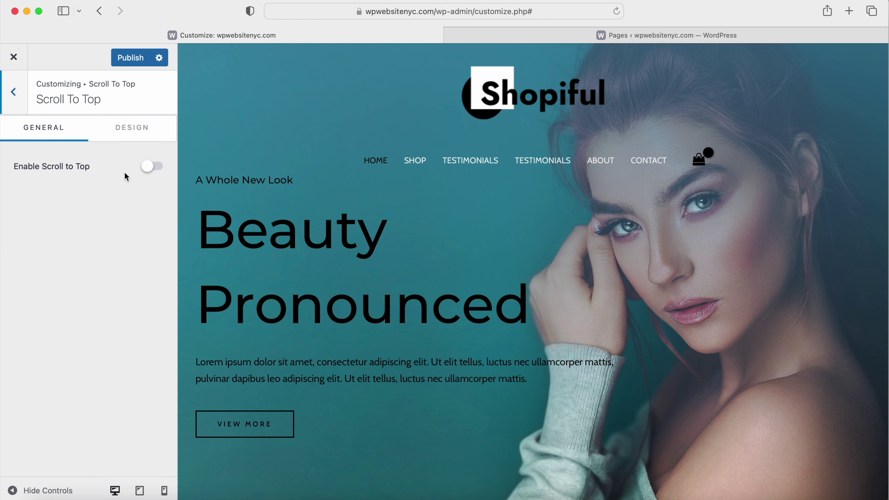
{"action": "left_click", "coordinate": [154, 168]}
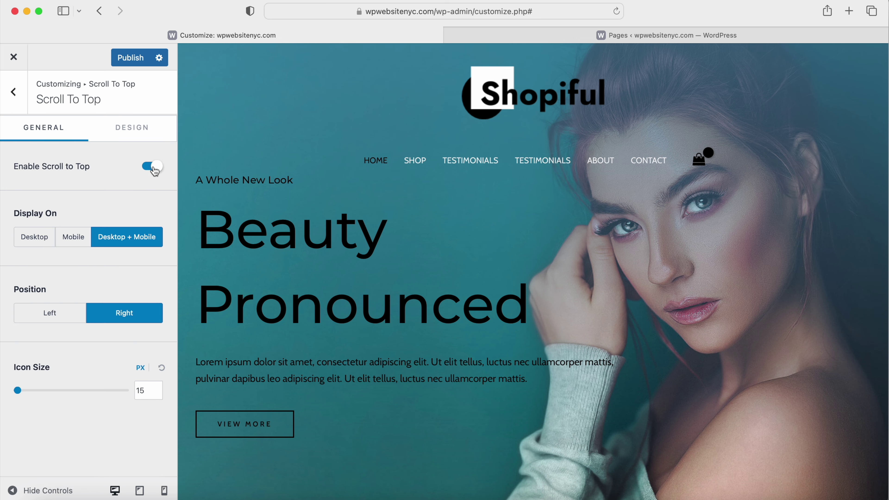
{"action": "scroll", "coordinate": [576, 272], "scroll_direction": "down", "scroll_amount": 15}
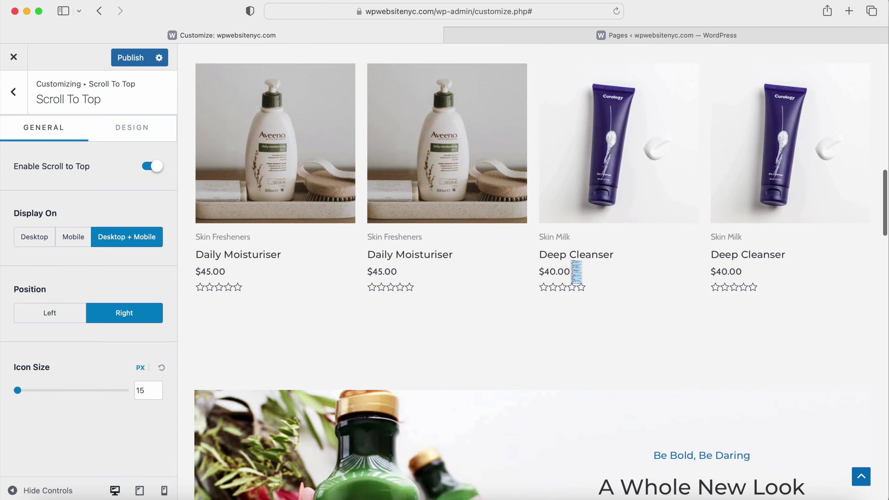
- Test scroll-to-top in the preview, disable it again, and return to the main Customizer menu
{"action": "left_click", "coordinate": [861, 477]}
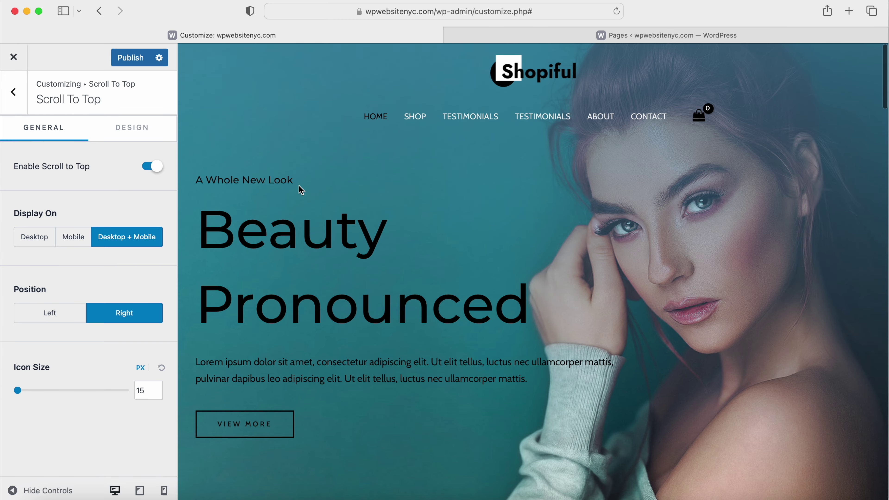
{"action": "left_click", "coordinate": [149, 167]}
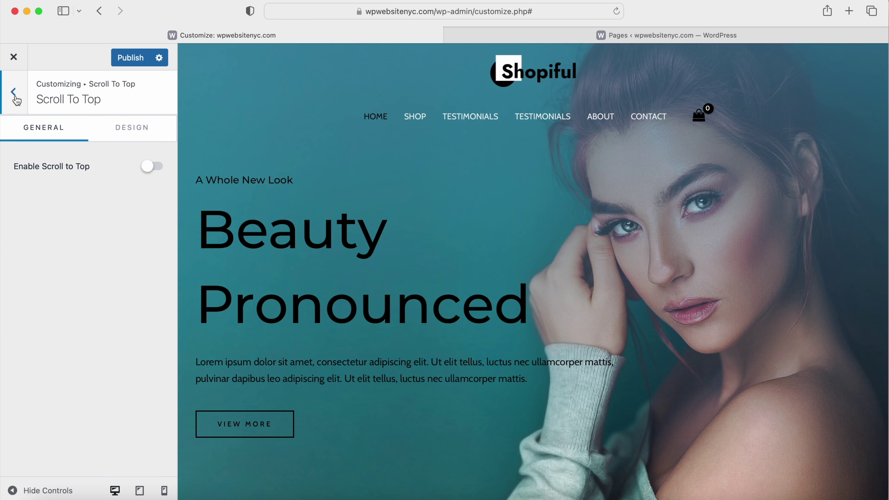
{"action": "left_click", "coordinate": [14, 93]}
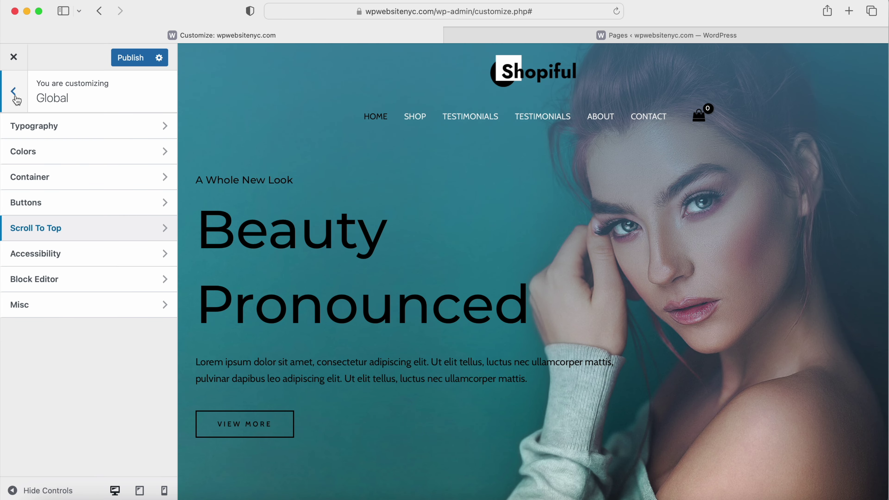
{"action": "left_click", "coordinate": [21, 96]}
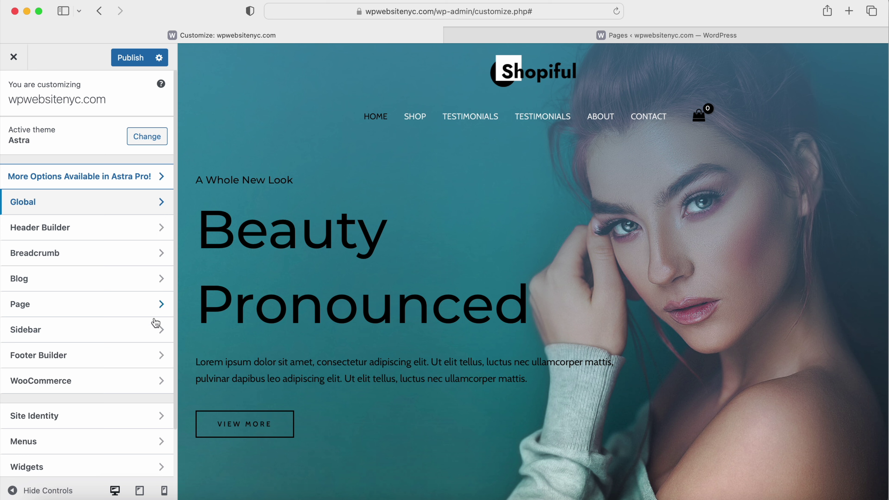
- Replace '[site_title] | Powered by [site_title]' in the footer copyright with 'Sweet Sweaters LLC'
{"action": "left_click", "coordinate": [90, 358]}
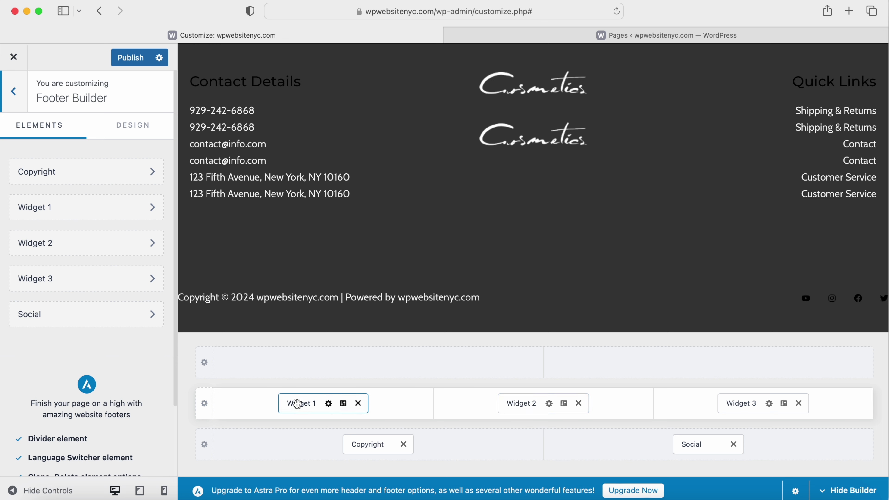
{"action": "left_click", "coordinate": [371, 445]}
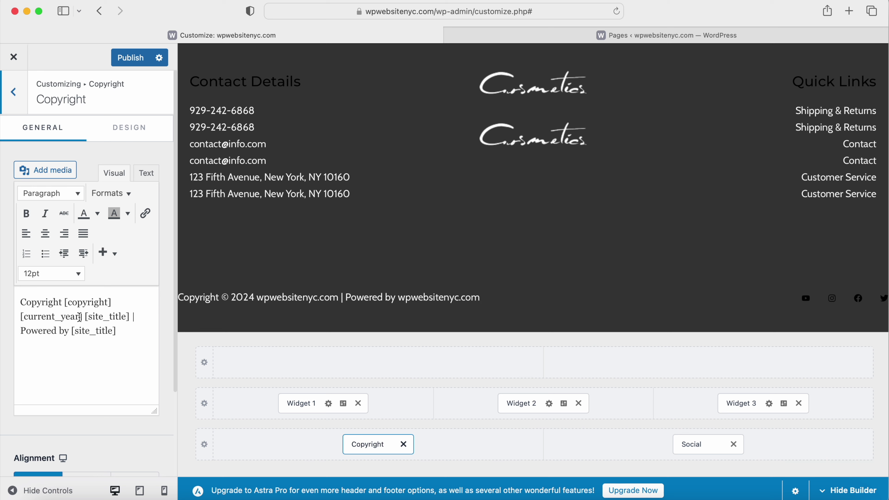
{"action": "left_click_drag", "start_coordinate": [85, 317], "coordinate": [131, 347]}
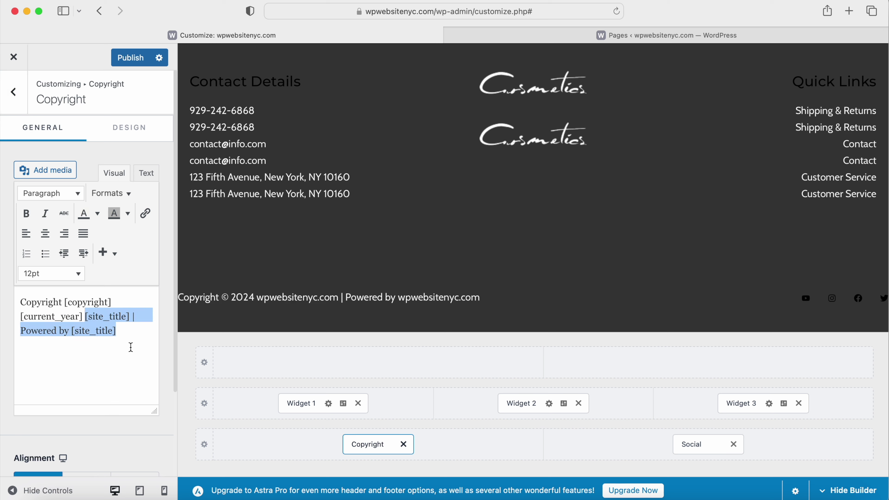
{"action": "type", "text": "Sweet Sweaters"}
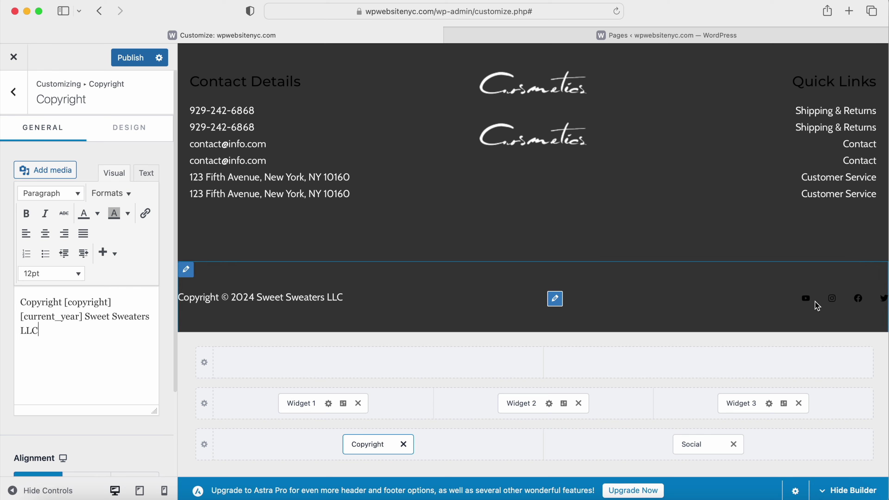
{"action": "left_click", "coordinate": [701, 446]}
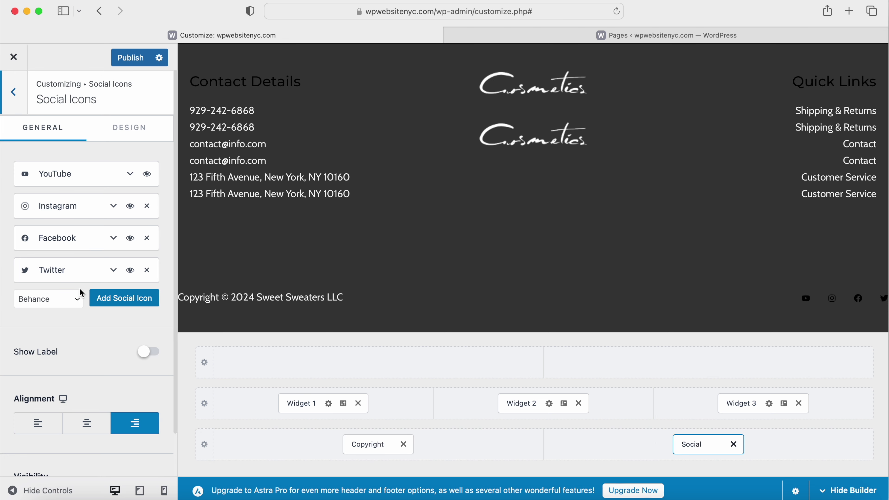
- Look over the available social networks and the YouTube icon's link field without changing them
{"action": "left_click", "coordinate": [79, 299]}
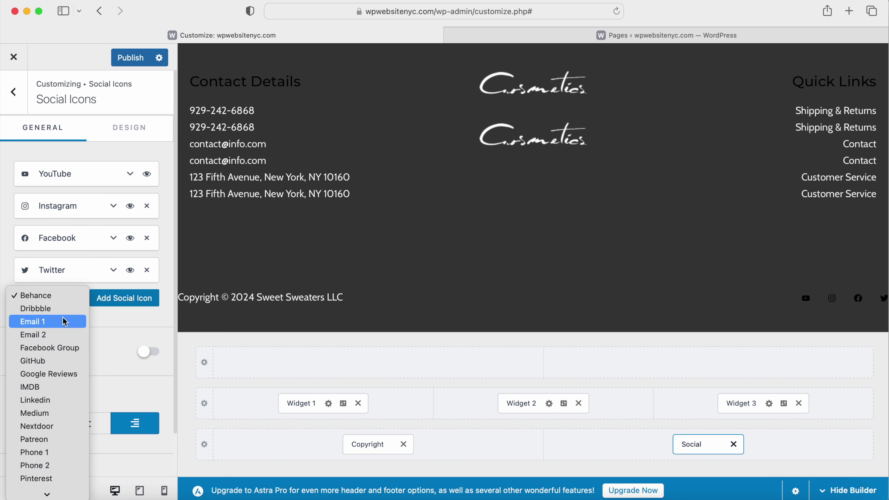
{"action": "left_click", "coordinate": [117, 327]}
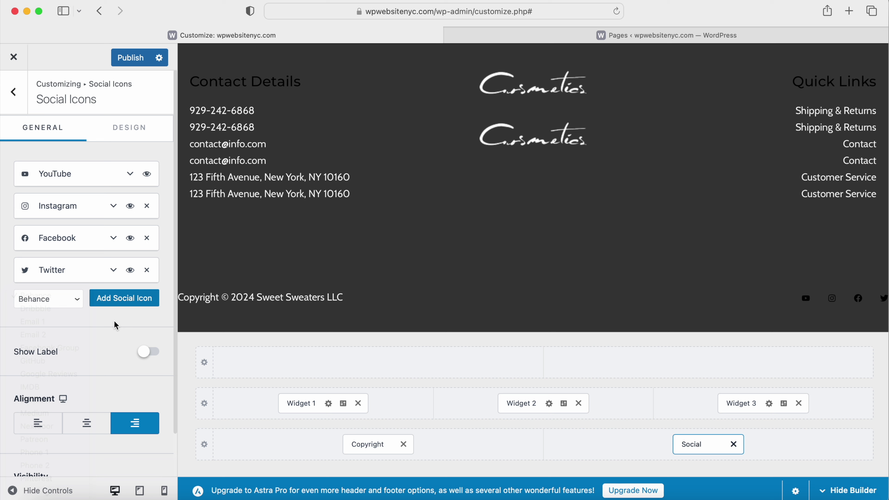
{"action": "left_click", "coordinate": [129, 175]}
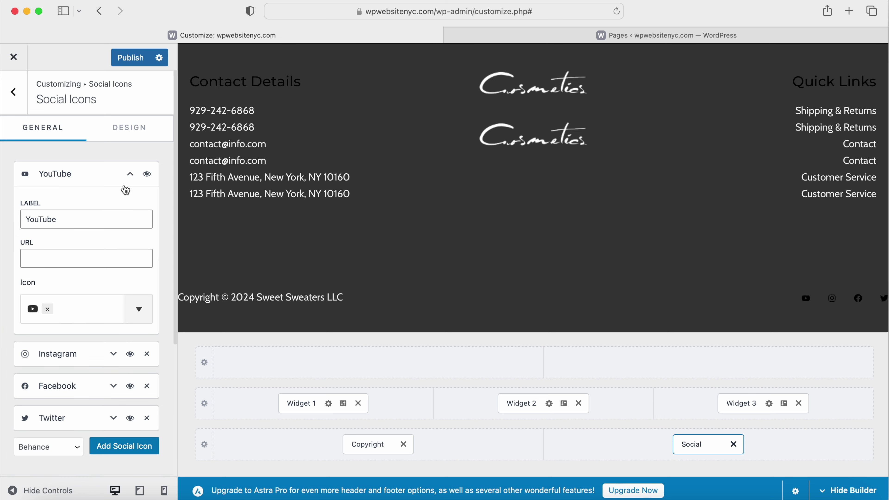
{"action": "left_click", "coordinate": [39, 262]}
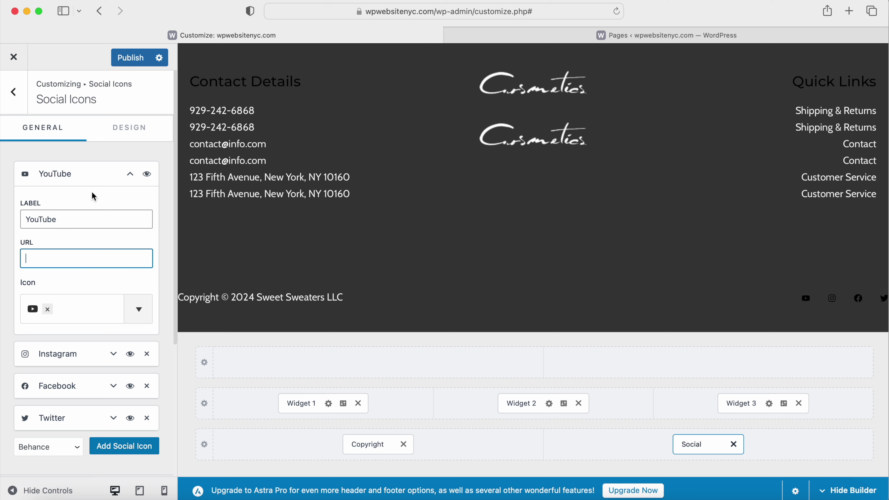
{"action": "left_click", "coordinate": [130, 174]}
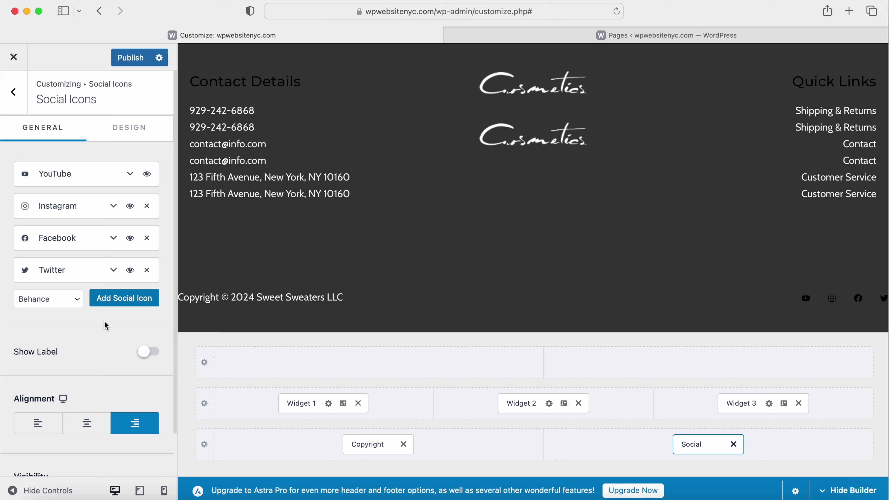
- Make the footer social icons white and enlarge them from 14 to 20 px
{"action": "left_click", "coordinate": [118, 131]}
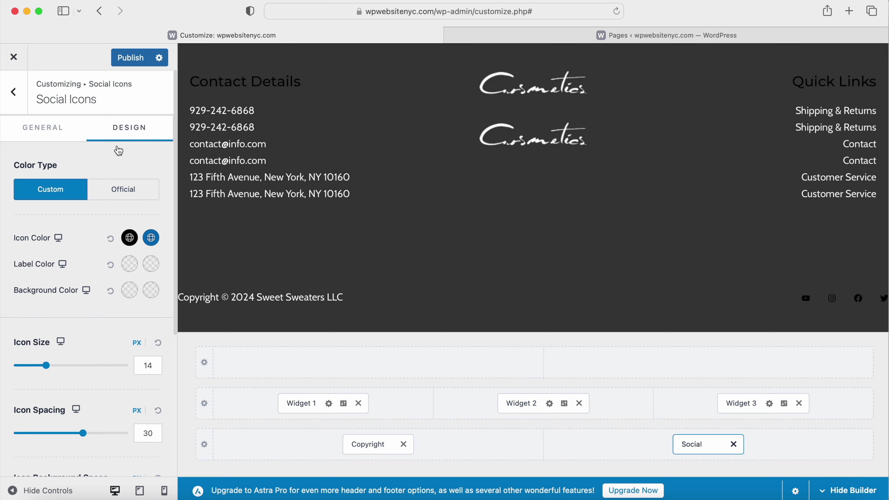
{"action": "left_click", "coordinate": [130, 238]}
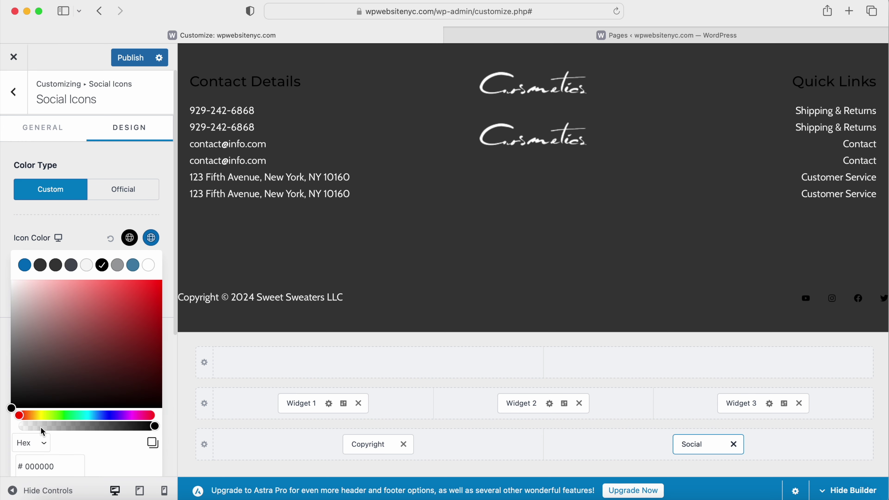
{"action": "left_click", "coordinate": [148, 265]}
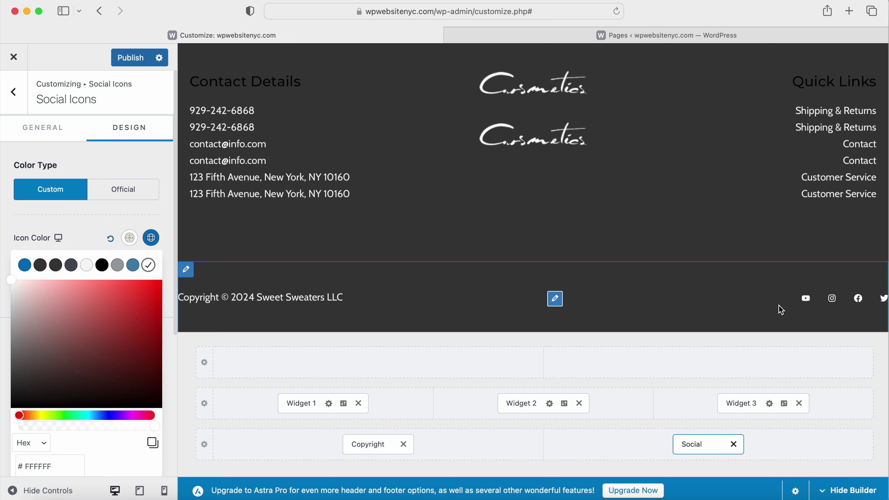
{"action": "left_click", "coordinate": [57, 195]}
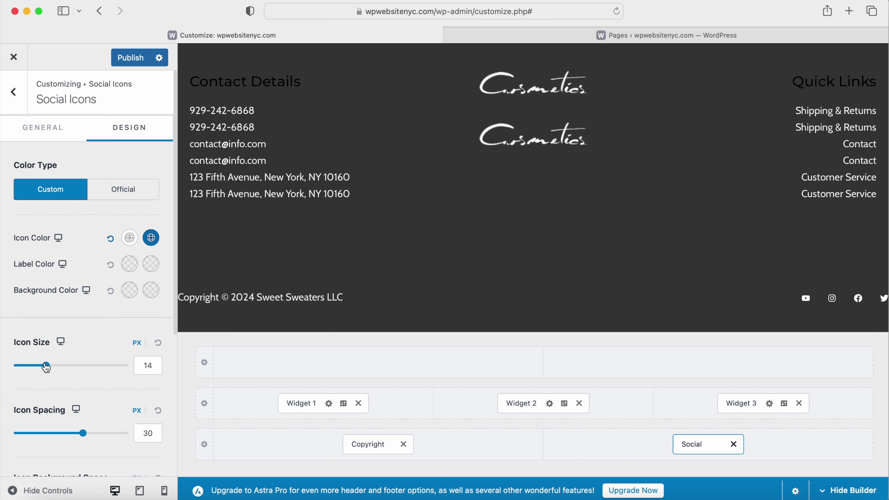
{"action": "left_click_drag", "start_coordinate": [49, 369], "coordinate": [62, 369]}
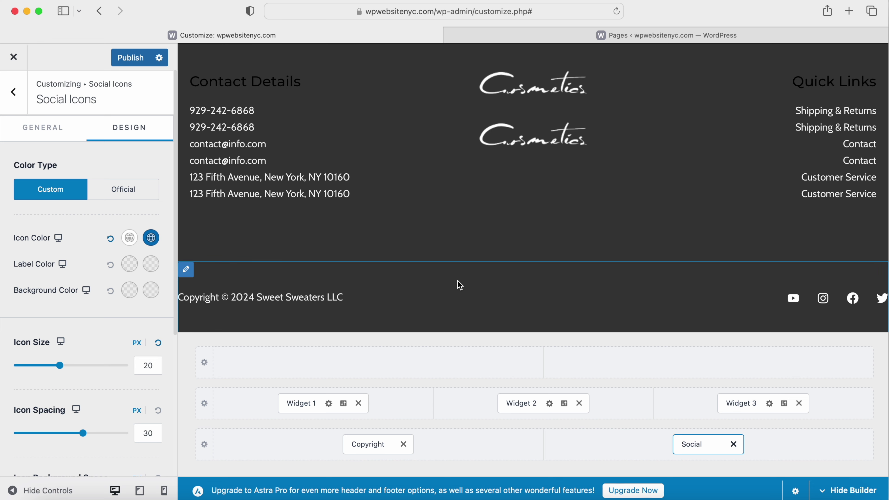
- Leave the footer element settings for the main Customizer menu and enter WooCommerce settings
{"action": "scroll", "coordinate": [528, 188], "scroll_direction": "up", "scroll_amount": 3}
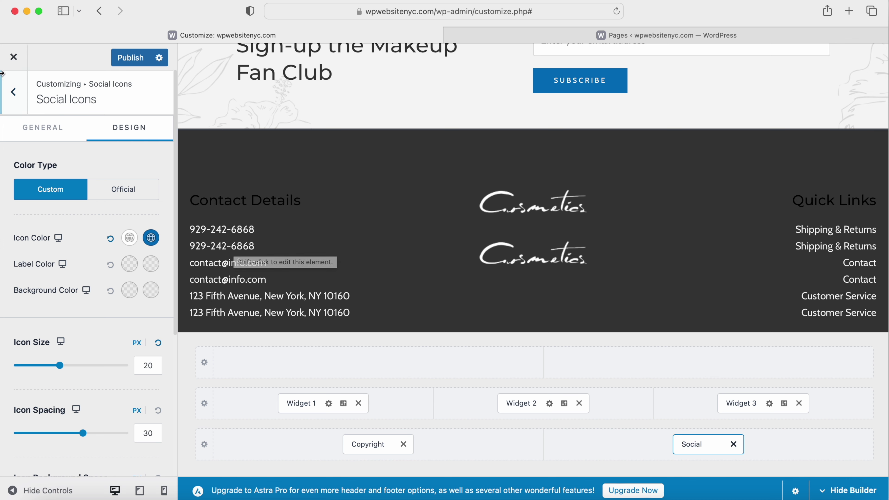
{"action": "left_click", "coordinate": [14, 92]}
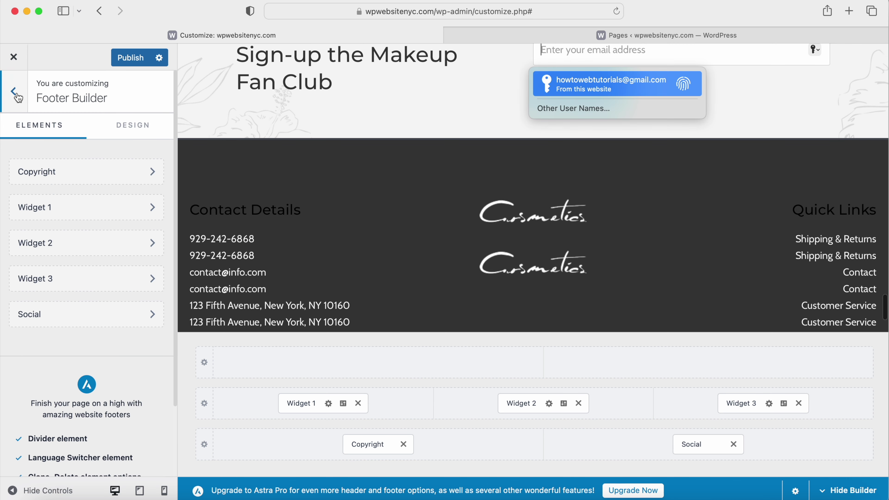
{"action": "left_click", "coordinate": [49, 211]}
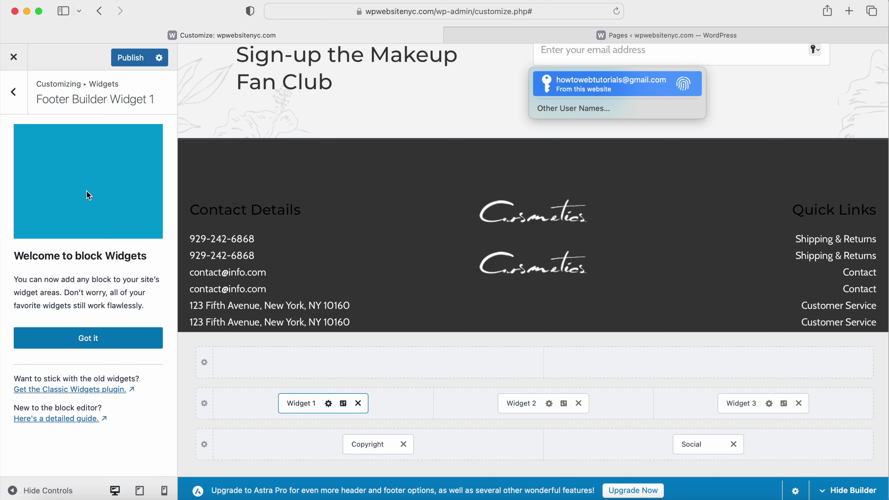
{"action": "left_click", "coordinate": [15, 99]}
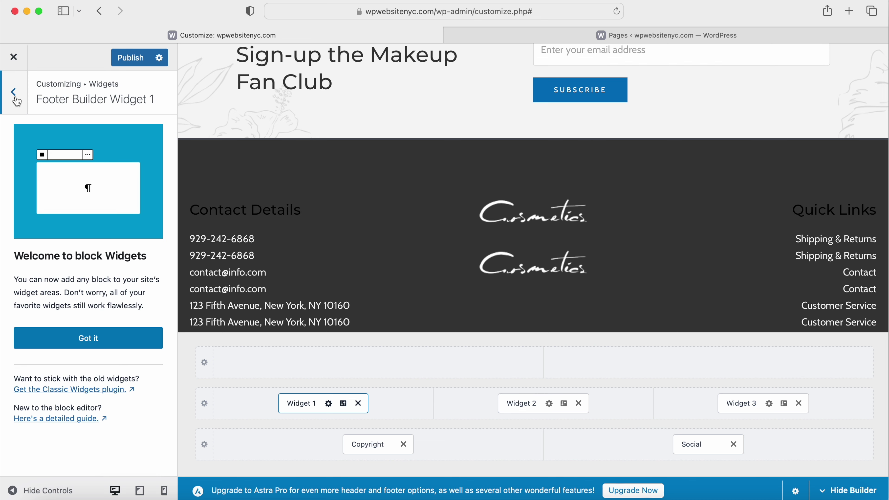
{"action": "left_click", "coordinate": [14, 92]}
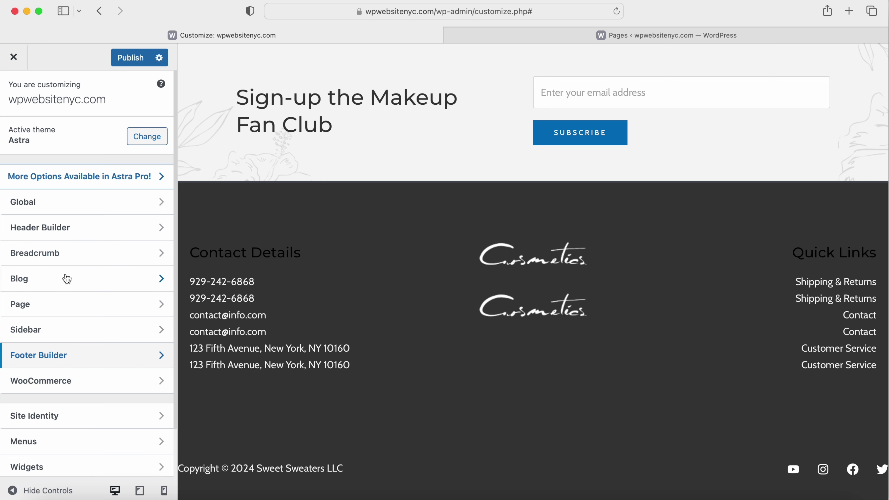
{"action": "left_click", "coordinate": [55, 384]}
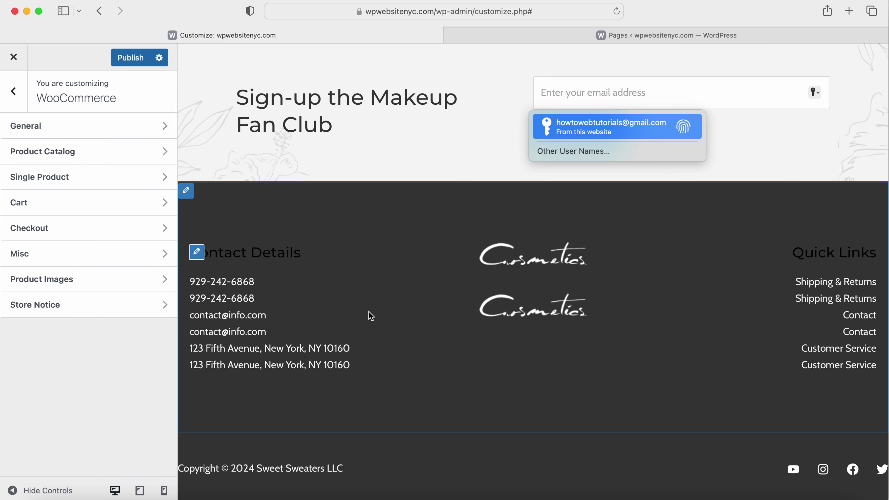
- Load the Shop page in the preview and bring up the Product Catalog settings
{"action": "scroll", "coordinate": [371, 315], "scroll_direction": "up", "scroll_amount": 20}
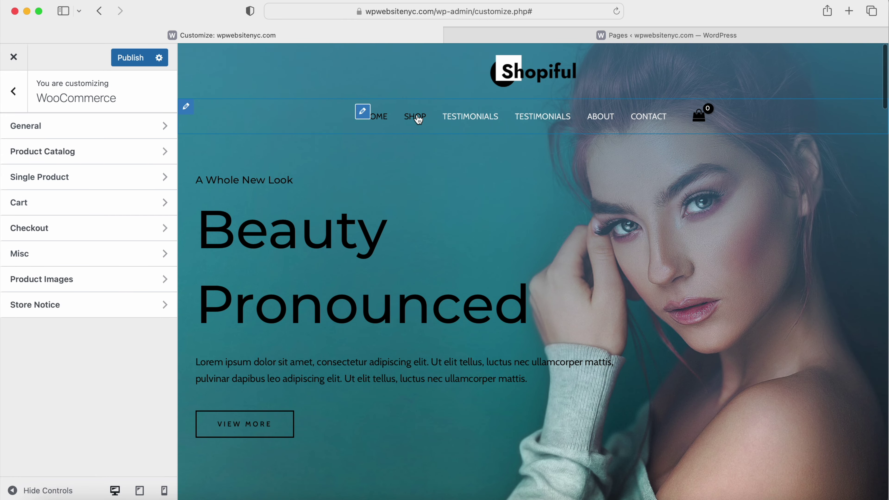
{"action": "left_click", "coordinate": [416, 116]}
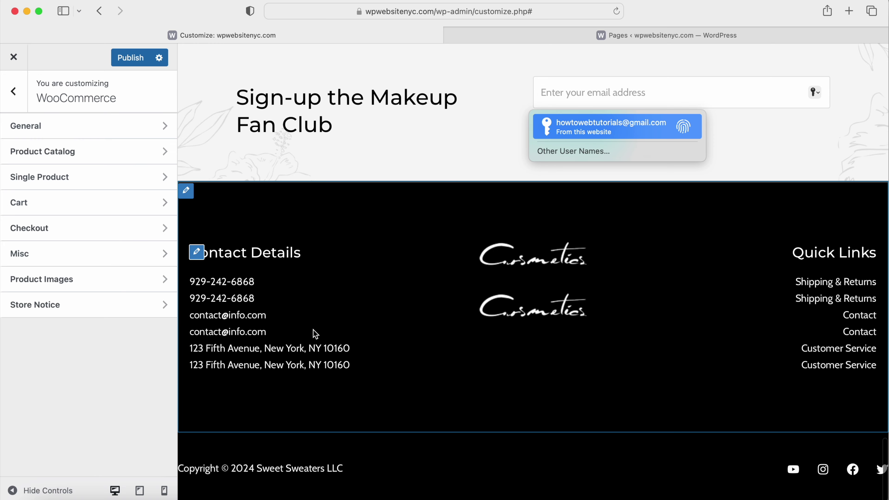
{"action": "scroll", "coordinate": [315, 334], "scroll_direction": "up", "scroll_amount": 20}
{"action": "scroll", "coordinate": [315, 334], "scroll_direction": "up", "scroll_amount": 3}
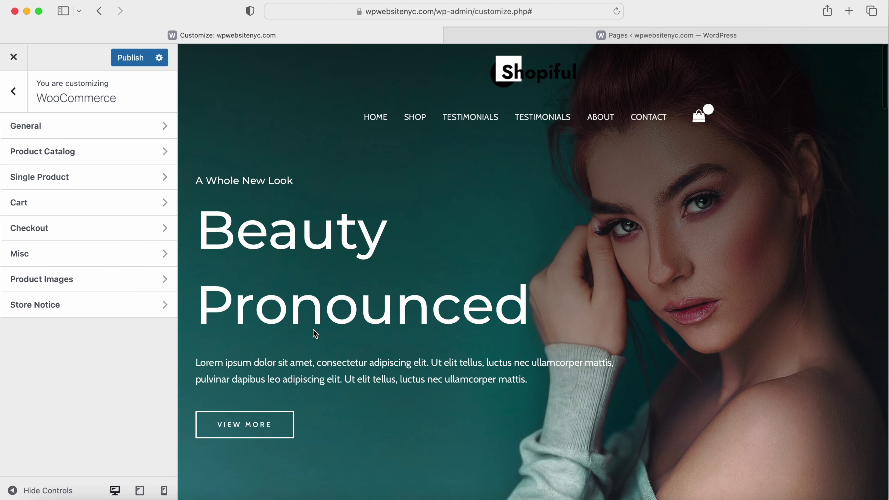
{"action": "left_click", "coordinate": [415, 116]}
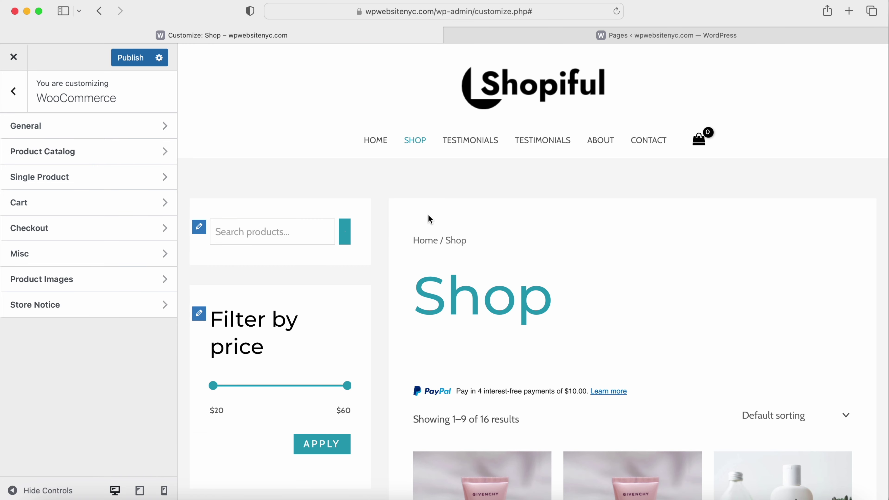
{"action": "scroll", "coordinate": [420, 242], "scroll_direction": "down", "scroll_amount": 15}
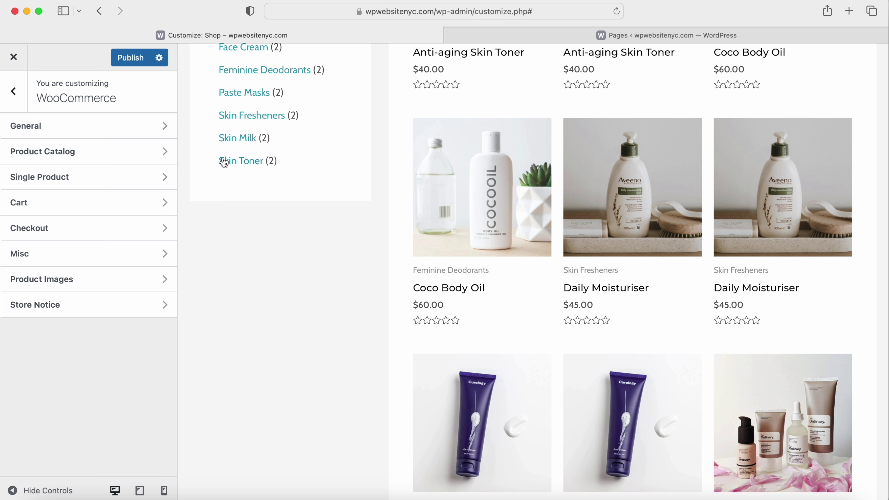
{"action": "left_click", "coordinate": [67, 150]}
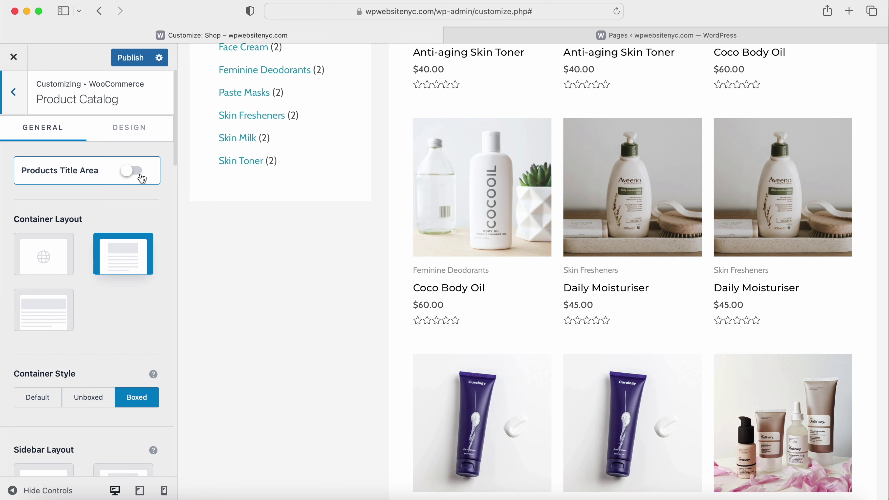
{"action": "scroll", "coordinate": [98, 340], "scroll_direction": "down", "scroll_amount": 5}
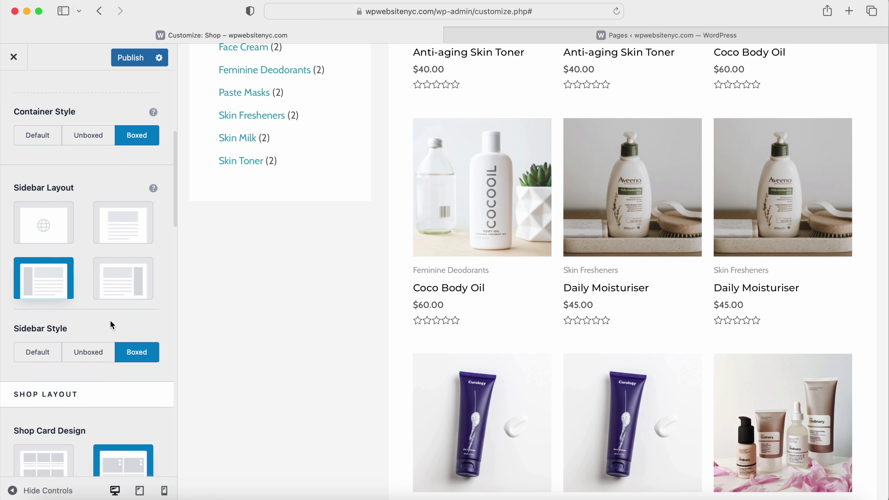
{"action": "left_click", "coordinate": [43, 226]}
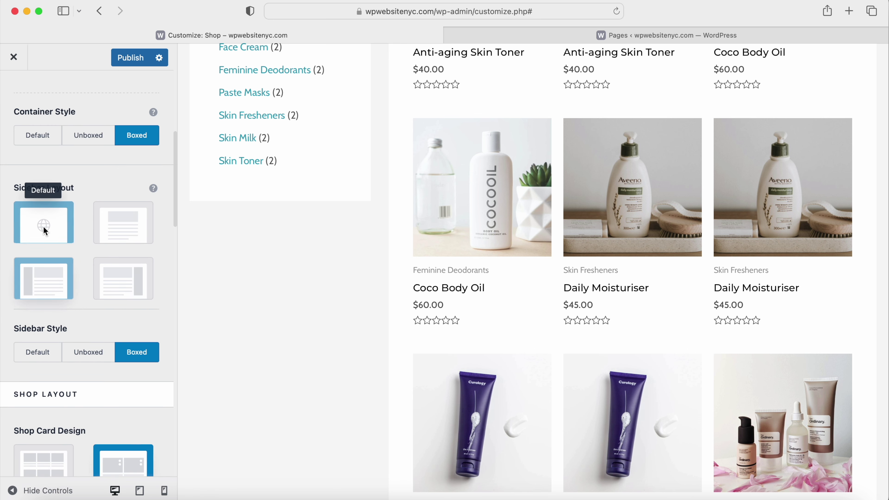
{"action": "left_click", "coordinate": [121, 226]}
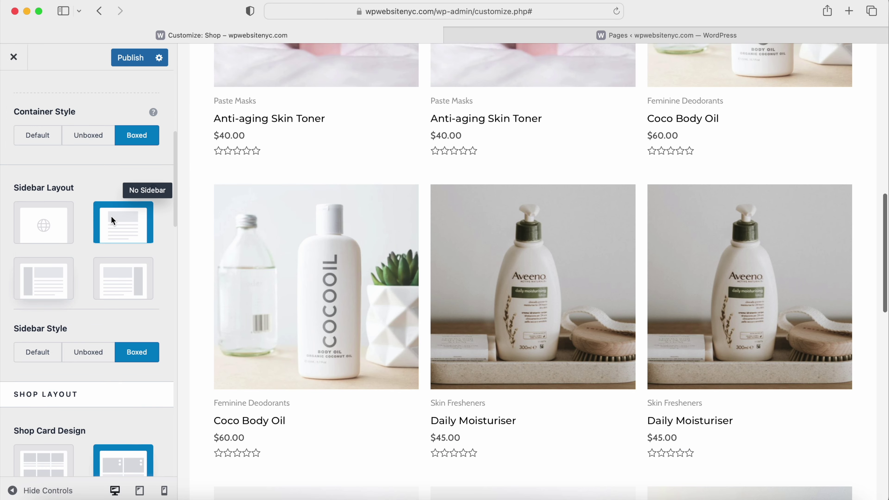
{"action": "left_click", "coordinate": [41, 288]}
{"action": "scroll", "coordinate": [107, 322], "scroll_direction": "down", "scroll_amount": 3}
{"action": "scroll", "coordinate": [109, 323], "scroll_direction": "down", "scroll_amount": 3}
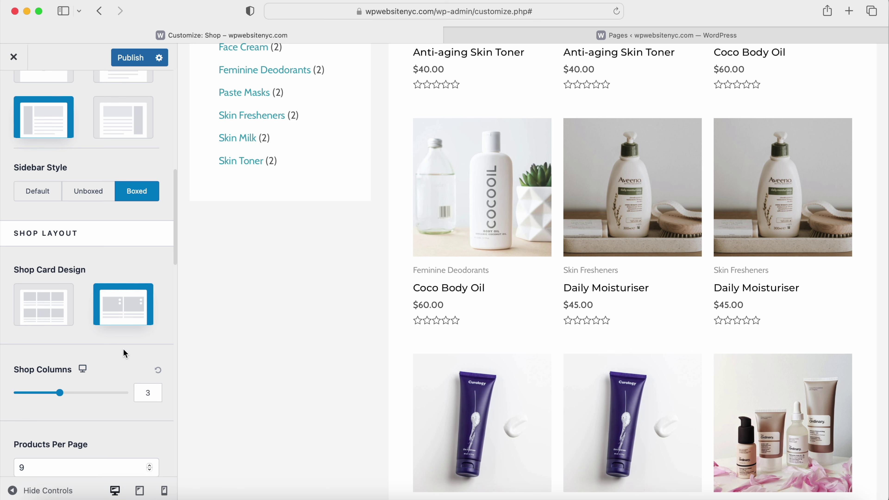
{"action": "scroll", "coordinate": [123, 348], "scroll_direction": "down", "scroll_amount": 8}
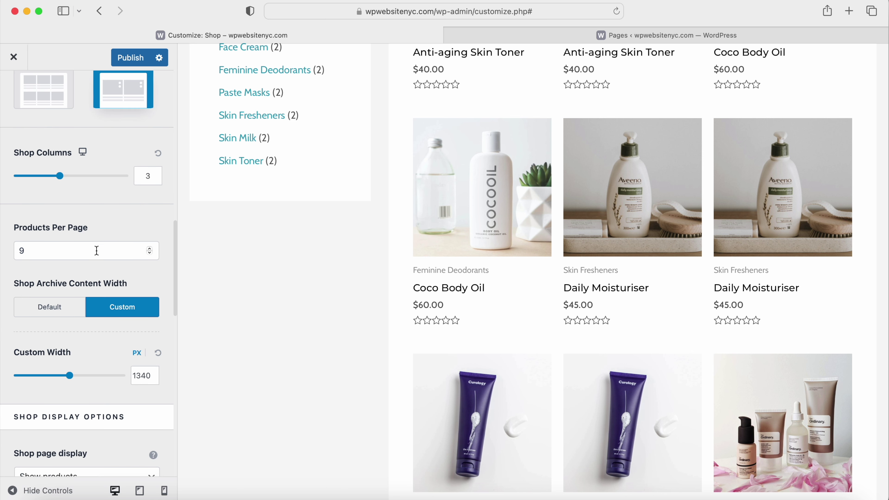
{"action": "scroll", "coordinate": [89, 322], "scroll_direction": "down", "scroll_amount": 12}
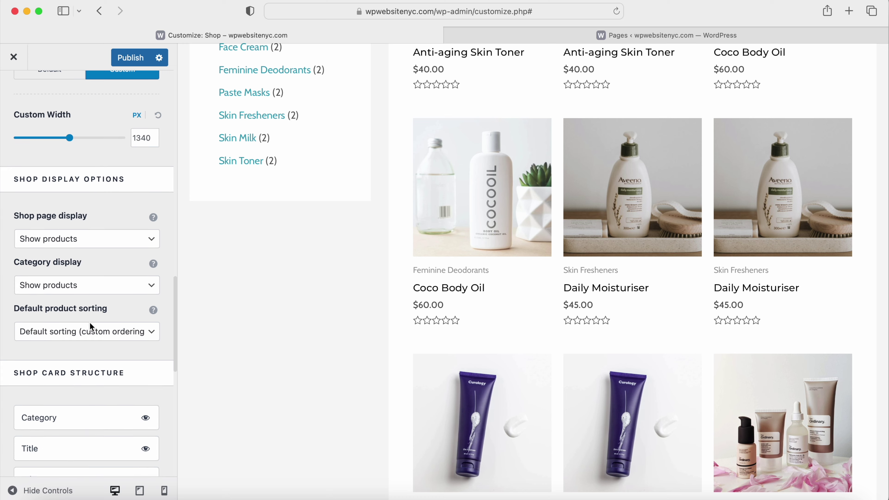
{"action": "scroll", "coordinate": [90, 322], "scroll_direction": "up", "scroll_amount": 9}
{"action": "scroll", "coordinate": [90, 323], "scroll_direction": "up", "scroll_amount": 10}
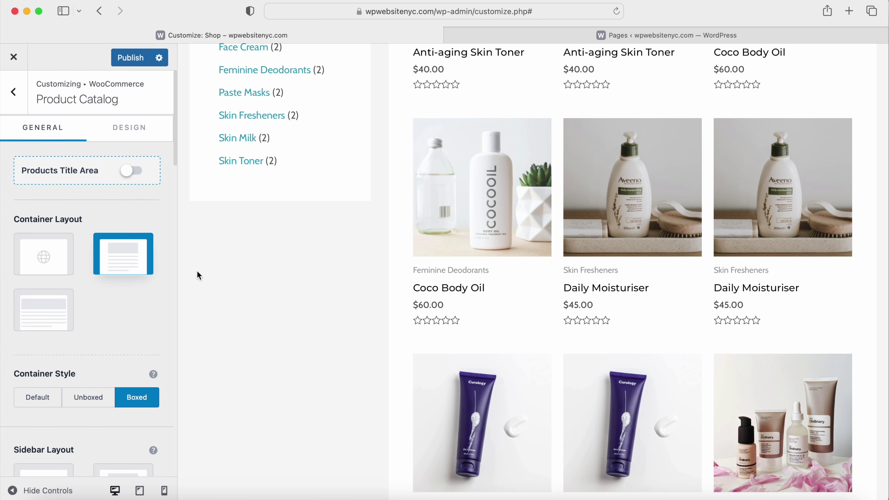
{"action": "left_click", "coordinate": [13, 92]}
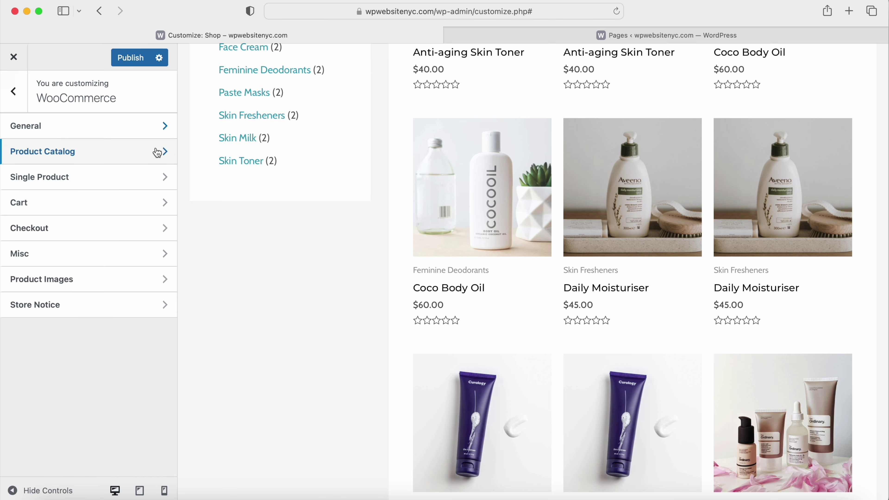
- Preview Coco Body Oil and turn on the Category item in Single Product Structure
{"action": "left_click", "coordinate": [480, 193]}
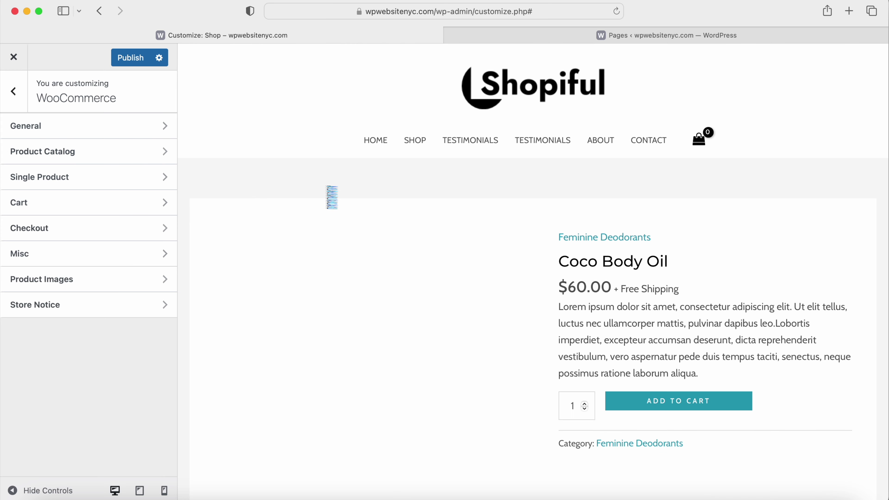
{"action": "left_click", "coordinate": [47, 182]}
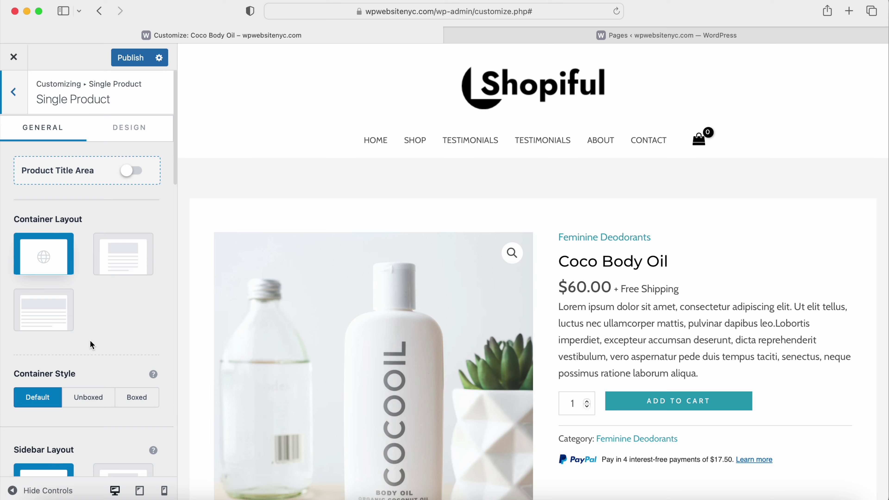
{"action": "scroll", "coordinate": [92, 345], "scroll_direction": "down", "scroll_amount": 10}
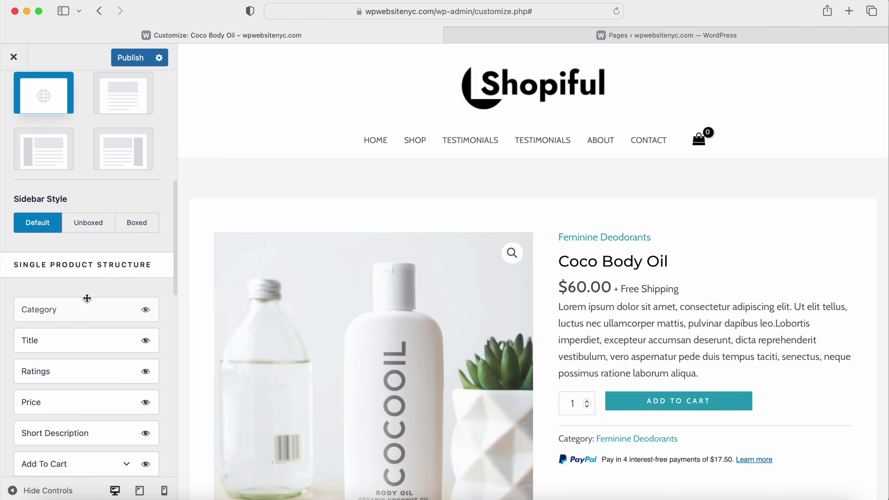
{"action": "scroll", "coordinate": [253, 260], "scroll_direction": "down", "scroll_amount": 12}
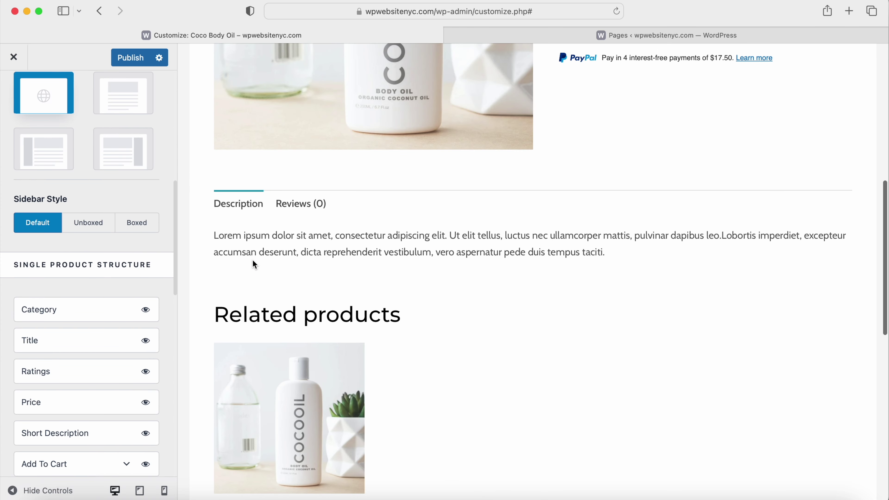
{"action": "scroll", "coordinate": [255, 265], "scroll_direction": "up", "scroll_amount": 12}
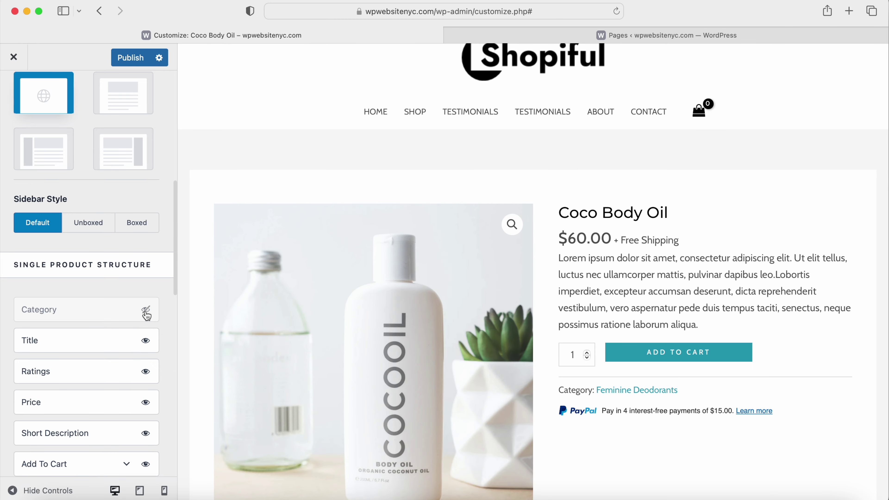
{"action": "left_click", "coordinate": [146, 310]}
{"action": "scroll", "coordinate": [100, 233], "scroll_direction": "down", "scroll_amount": 4}
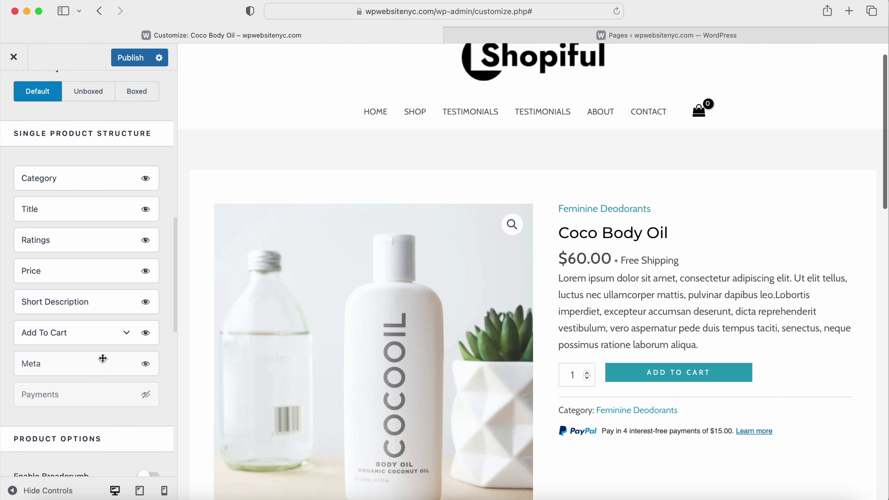
{"action": "scroll", "coordinate": [103, 358], "scroll_direction": "down", "scroll_amount": 10}
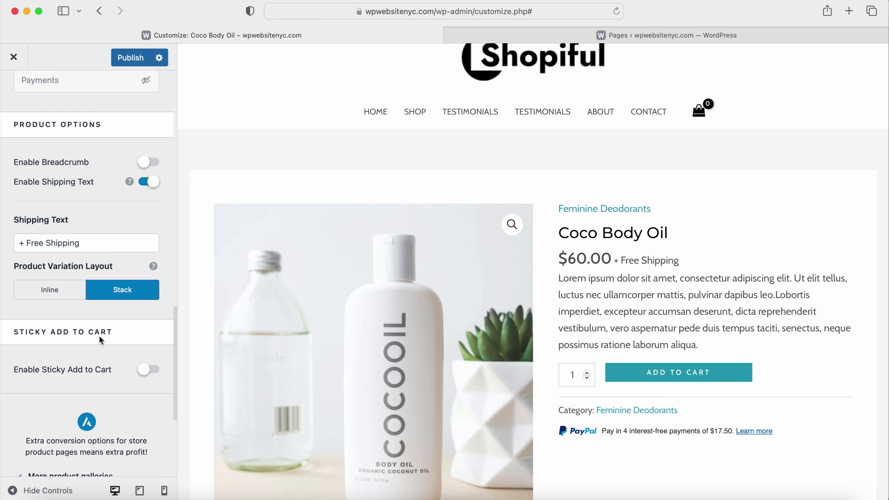
{"action": "scroll", "coordinate": [98, 325], "scroll_direction": "up", "scroll_amount": 15}
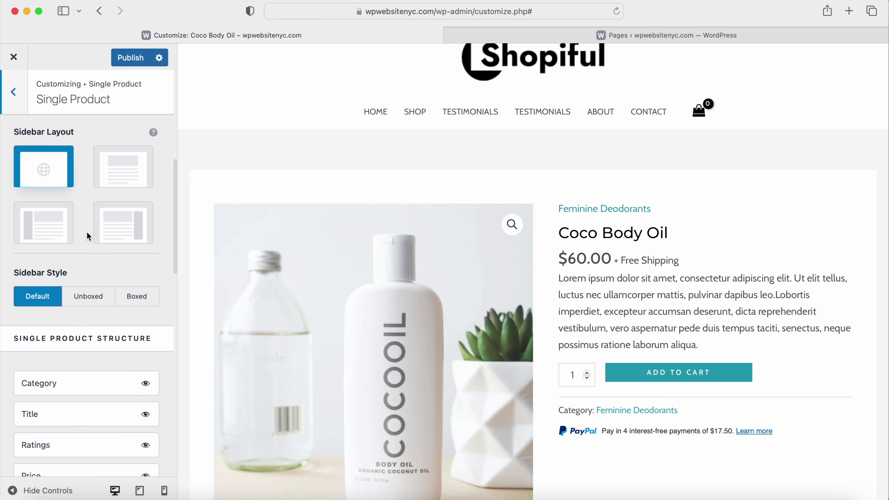
{"action": "left_click", "coordinate": [18, 100]}
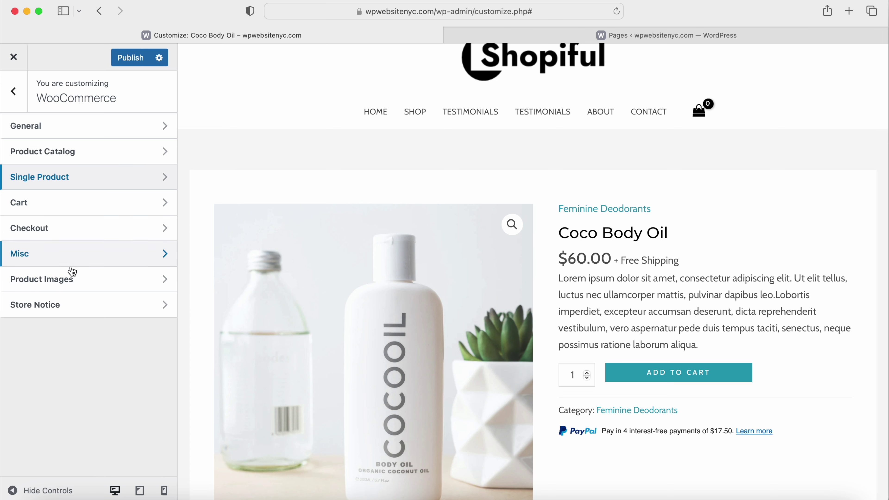
- Publish the Customizer changes and close it back to the WordPress Dashboard
{"action": "left_click", "coordinate": [14, 92]}
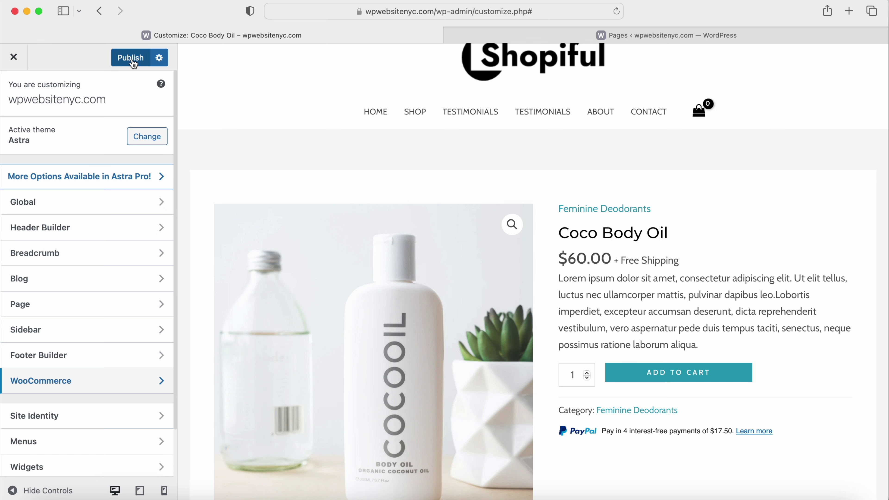
{"action": "scroll", "coordinate": [78, 317], "scroll_direction": "down", "scroll_amount": 3}
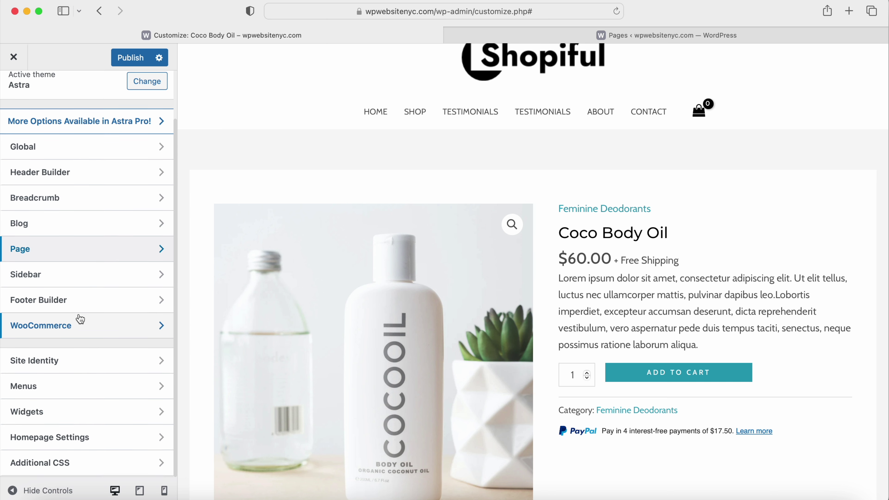
{"action": "scroll", "coordinate": [66, 420], "scroll_direction": "up", "scroll_amount": 3}
{"action": "left_click", "coordinate": [127, 63]}
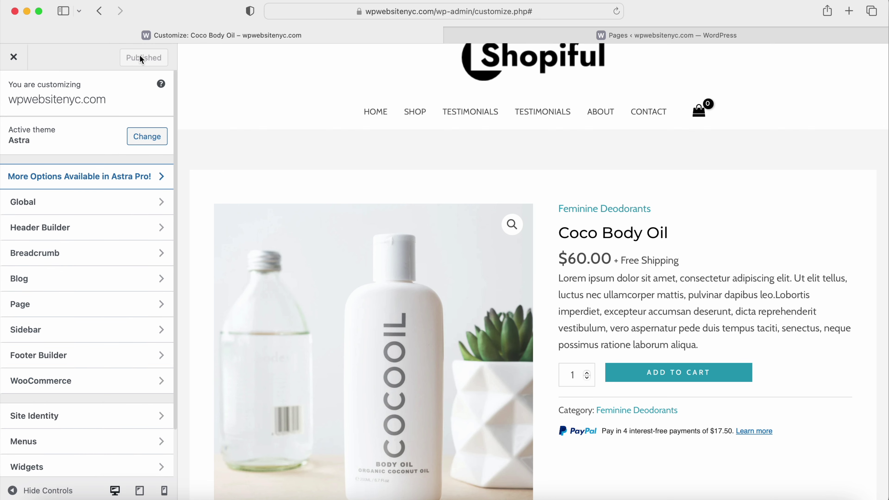
{"action": "left_click", "coordinate": [14, 57]}
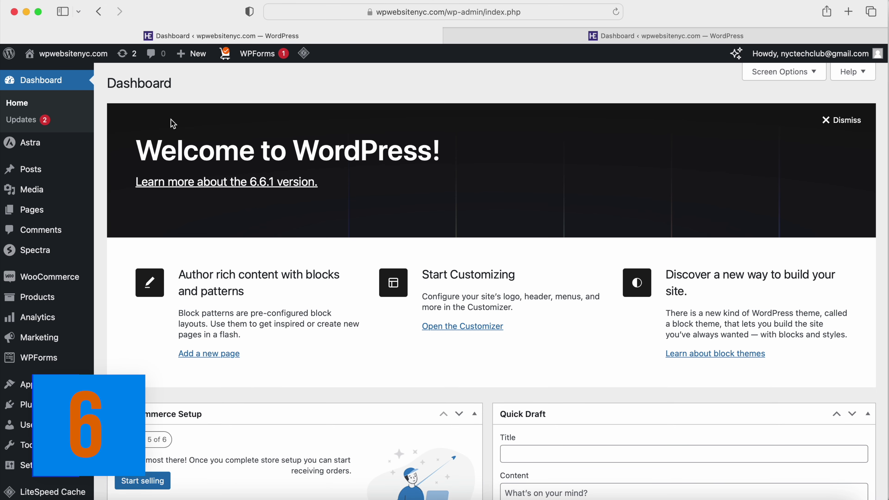
- Open the Home page from Pages > All Pages for editing
{"action": "mouse_move", "coordinate": [72, 210]}
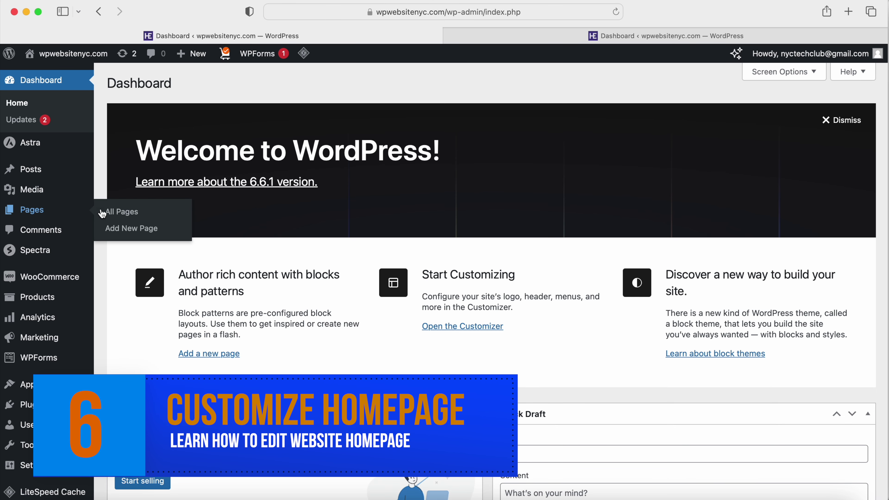
{"action": "left_click", "coordinate": [124, 213]}
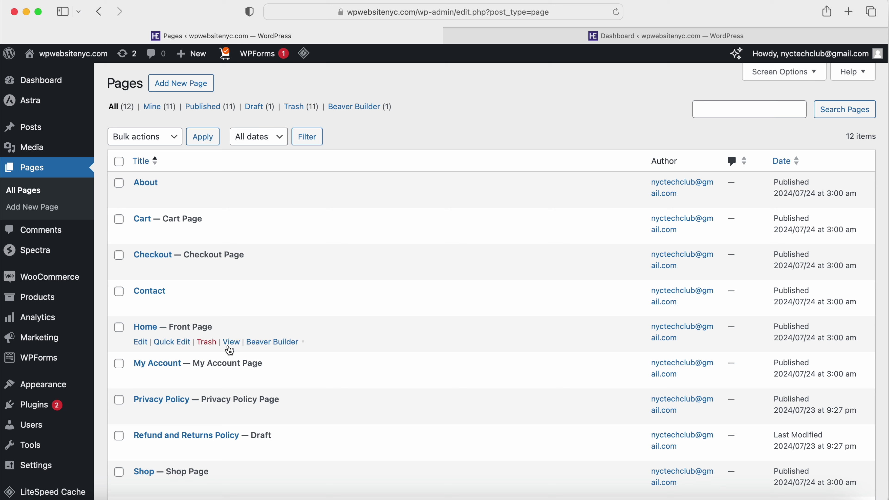
{"action": "left_click", "coordinate": [140, 343]}
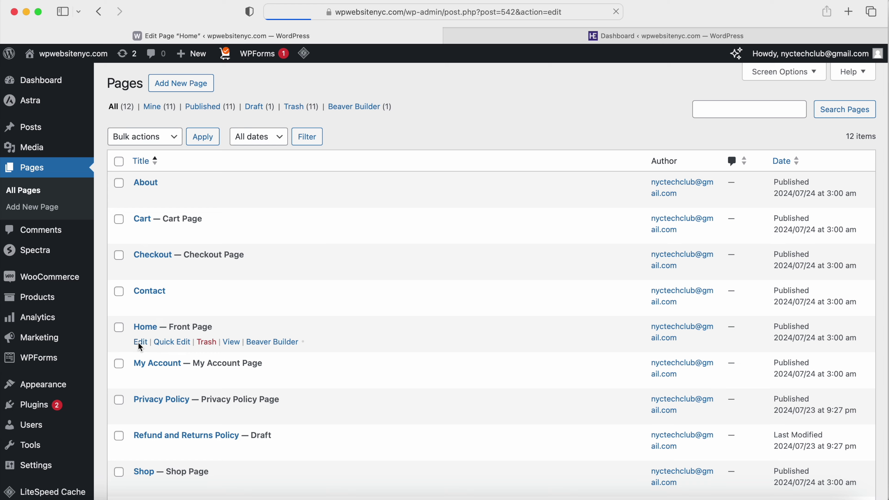
{"action": "scroll", "coordinate": [350, 163], "scroll_direction": "down", "scroll_amount": 7}
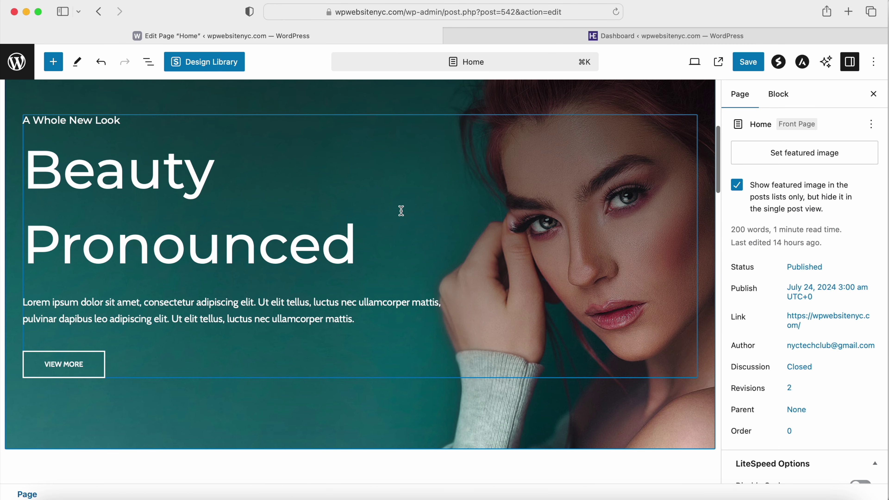
- Inspect the Add a Flavor section and the A Whole New Look and Free Shipping info boxes
{"action": "scroll", "coordinate": [408, 216], "scroll_direction": "down", "scroll_amount": 9}
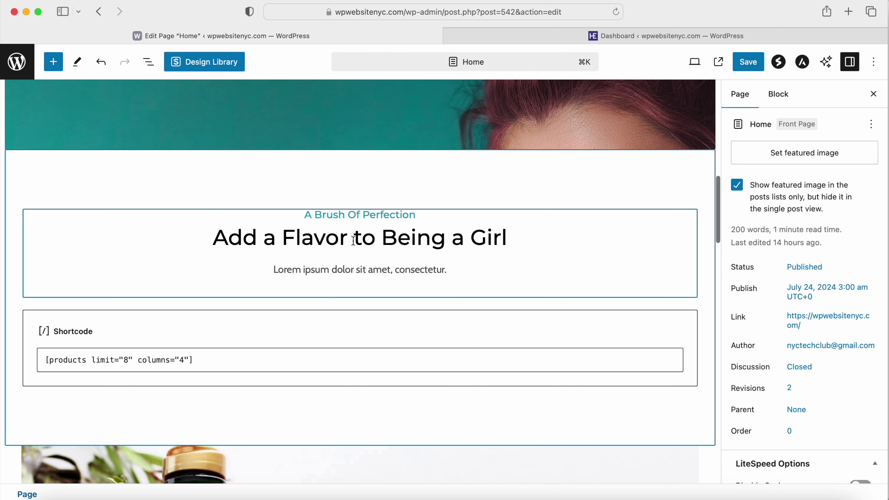
{"action": "left_click", "coordinate": [364, 236]}
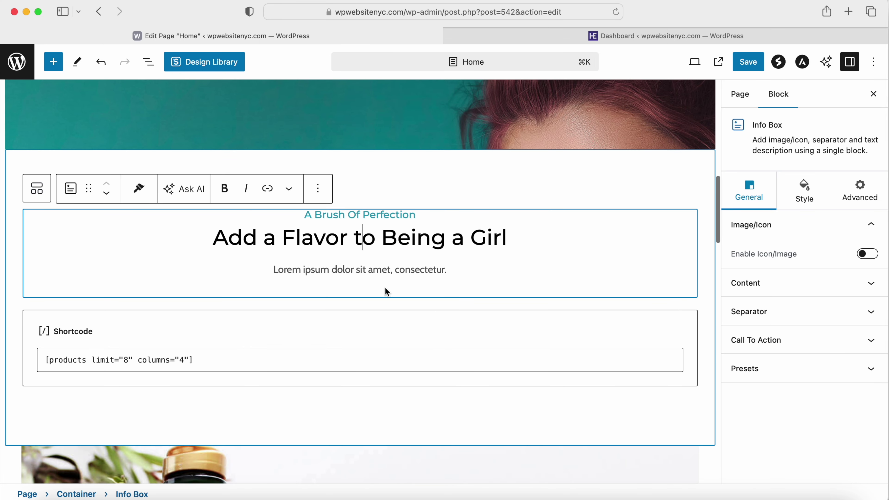
{"action": "scroll", "coordinate": [386, 291], "scroll_direction": "down", "scroll_amount": 6}
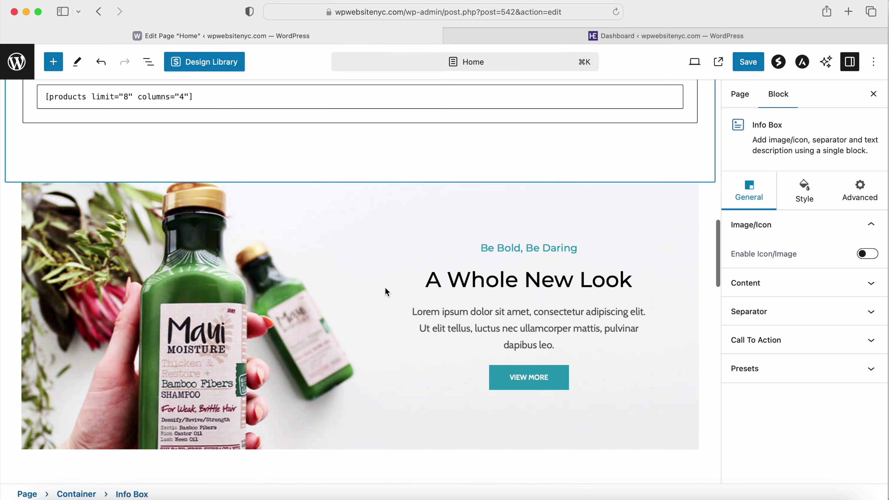
{"action": "left_click", "coordinate": [464, 295]}
{"action": "scroll", "coordinate": [401, 353], "scroll_direction": "up", "scroll_amount": 5}
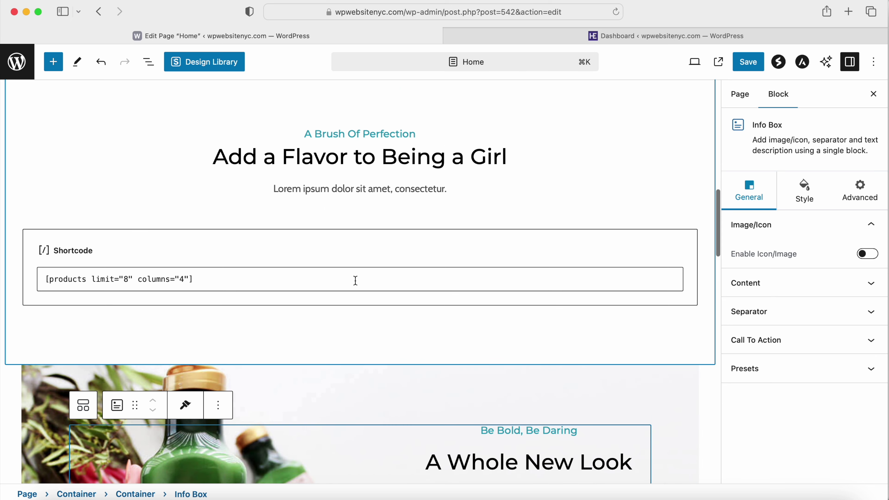
{"action": "scroll", "coordinate": [355, 280], "scroll_direction": "down", "scroll_amount": 12}
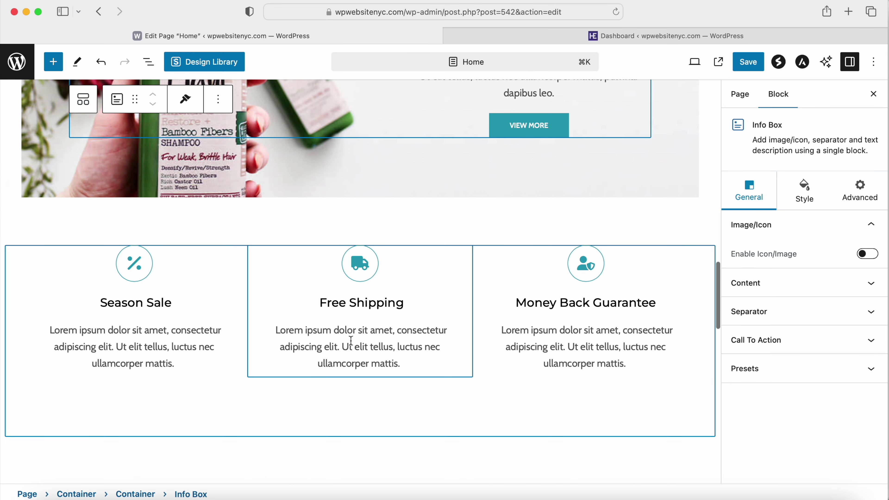
{"action": "double_click", "coordinate": [362, 347]}
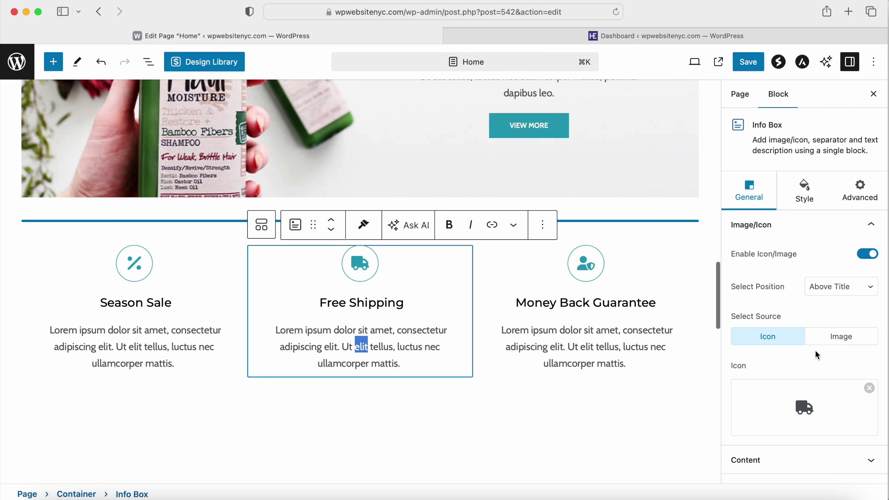
- Review the Money Back Guarantee info box's content settings
{"action": "mouse_move", "coordinate": [798, 414]}
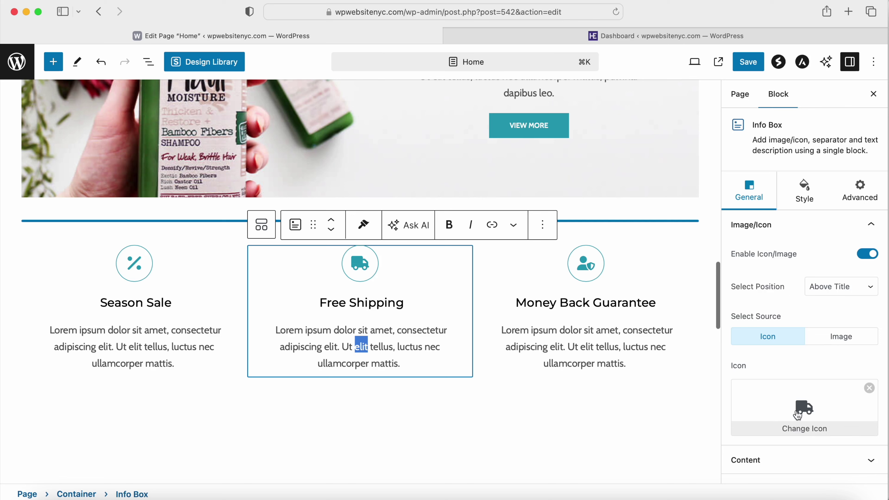
{"action": "left_click", "coordinate": [595, 350]}
{"action": "scroll", "coordinate": [811, 307], "scroll_direction": "down", "scroll_amount": 3}
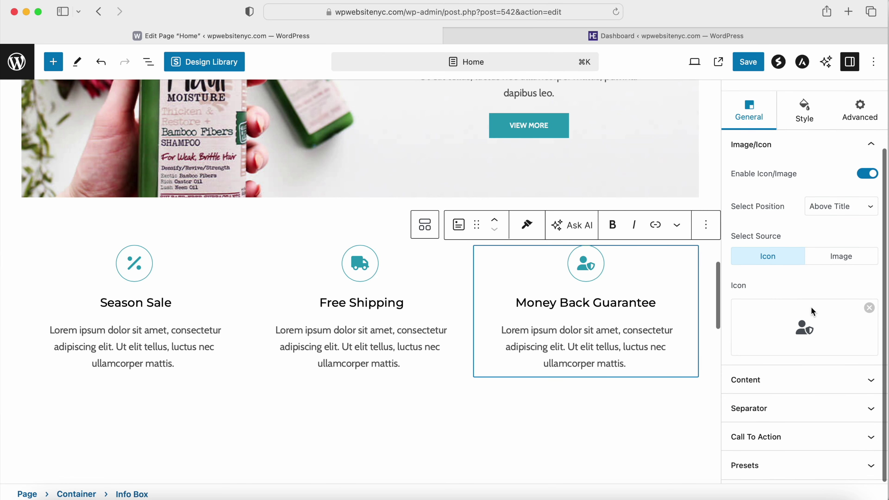
{"action": "left_click", "coordinate": [778, 382]}
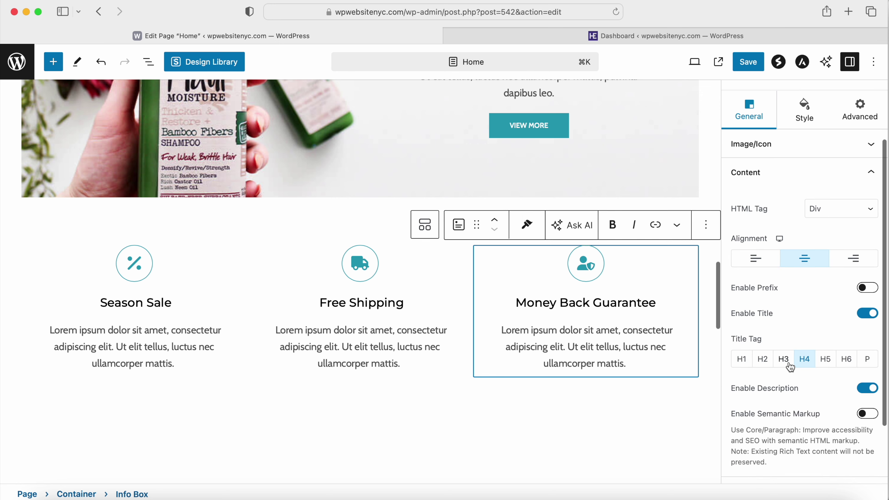
{"action": "scroll", "coordinate": [790, 367], "scroll_direction": "down", "scroll_amount": 3}
{"action": "scroll", "coordinate": [790, 363], "scroll_direction": "up", "scroll_amount": 5}
{"action": "scroll", "coordinate": [428, 384], "scroll_direction": "down", "scroll_amount": 3}
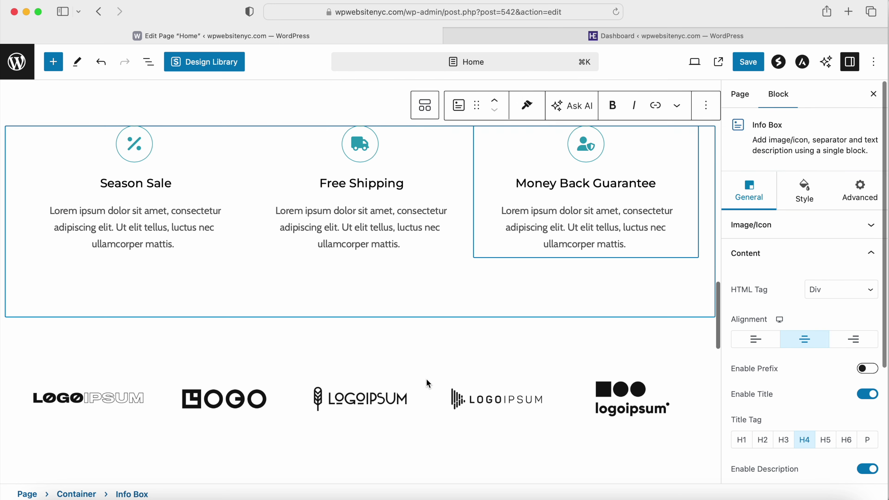
{"action": "scroll", "coordinate": [427, 383], "scroll_direction": "down", "scroll_amount": 10}
{"action": "scroll", "coordinate": [427, 383], "scroll_direction": "up", "scroll_amount": 8}
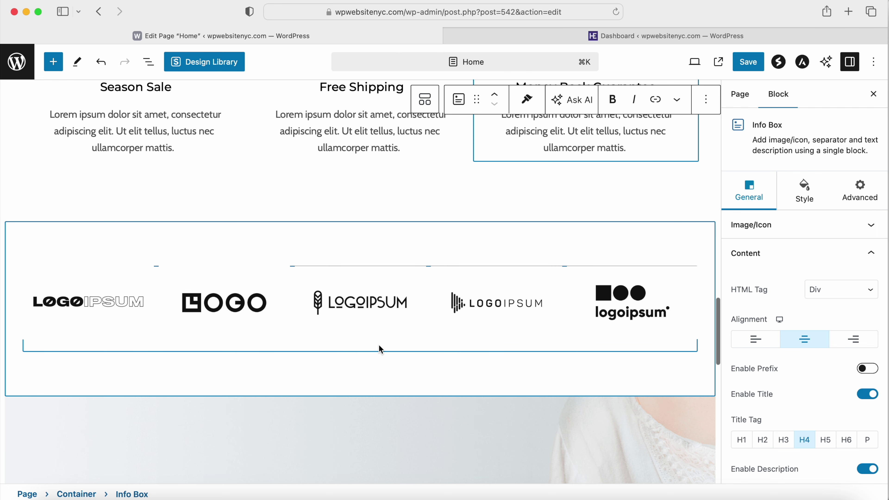
{"action": "scroll", "coordinate": [381, 349], "scroll_direction": "up", "scroll_amount": 12}
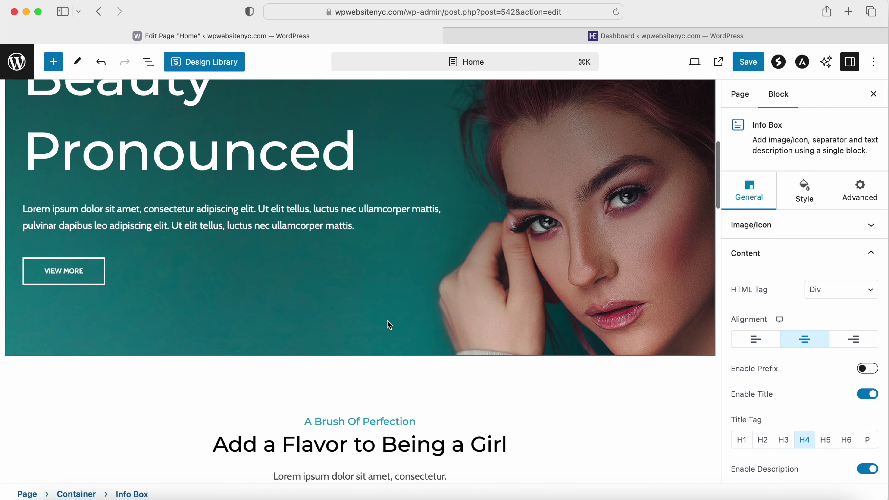
{"action": "scroll", "coordinate": [369, 341], "scroll_direction": "up", "scroll_amount": 8}
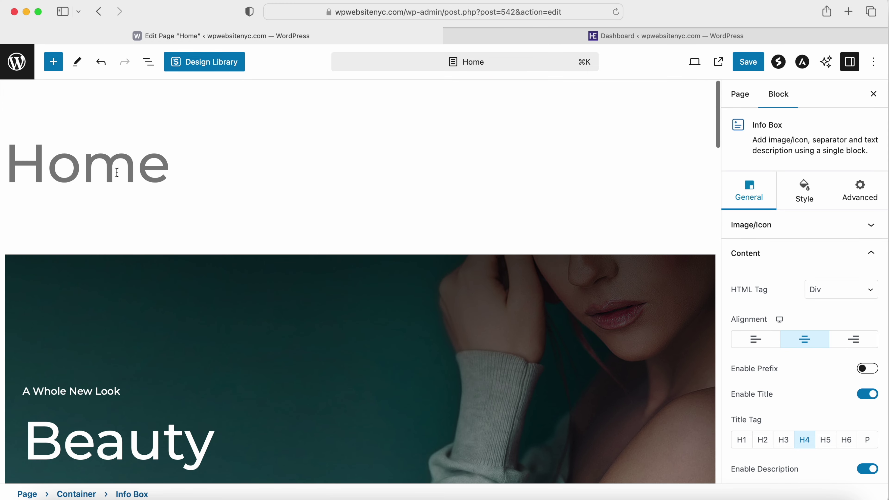
- Select the Beauty Pronounced hero container and bring up its Style background image picker
{"action": "left_click", "coordinate": [84, 173]}
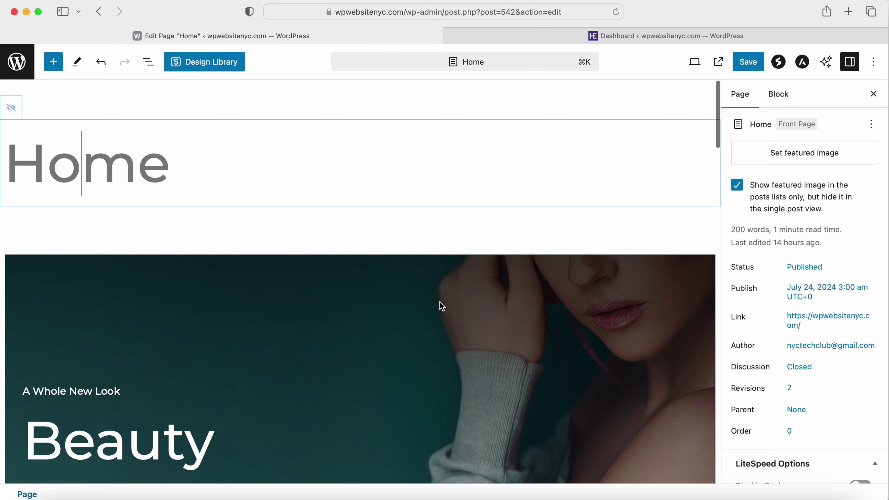
{"action": "scroll", "coordinate": [439, 296], "scroll_direction": "down", "scroll_amount": 5}
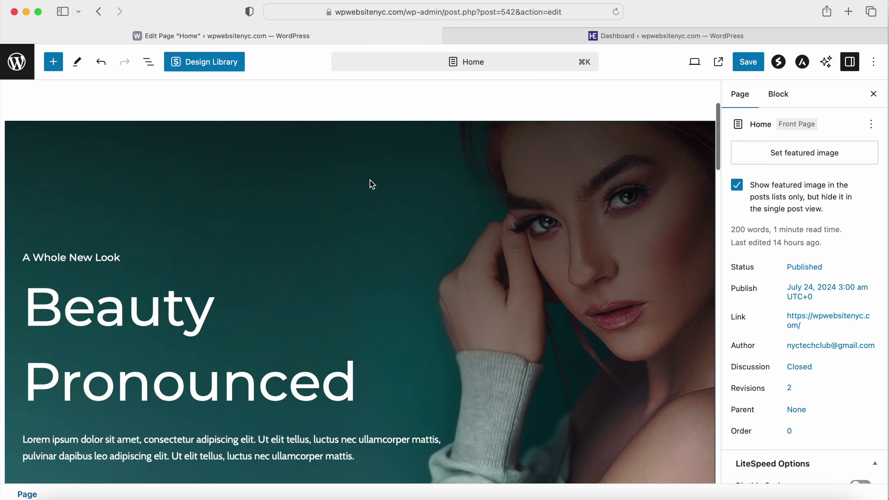
{"action": "left_click", "coordinate": [400, 174]}
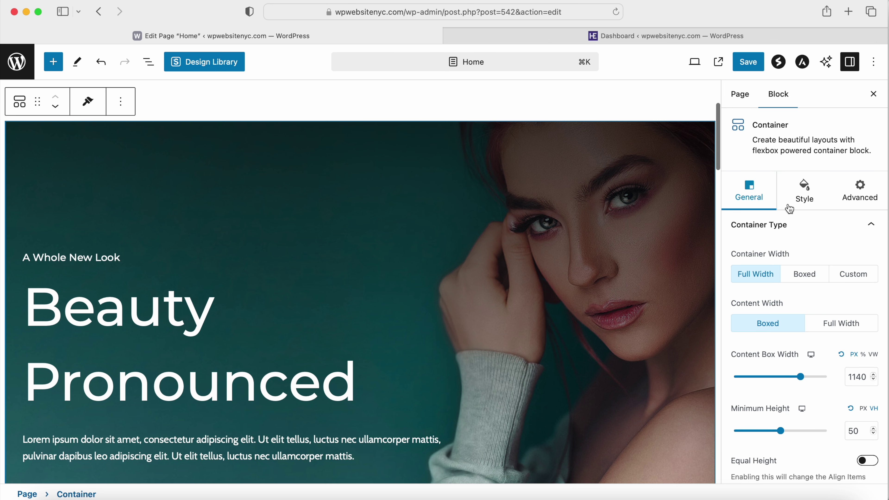
{"action": "scroll", "coordinate": [781, 367], "scroll_direction": "down", "scroll_amount": 4}
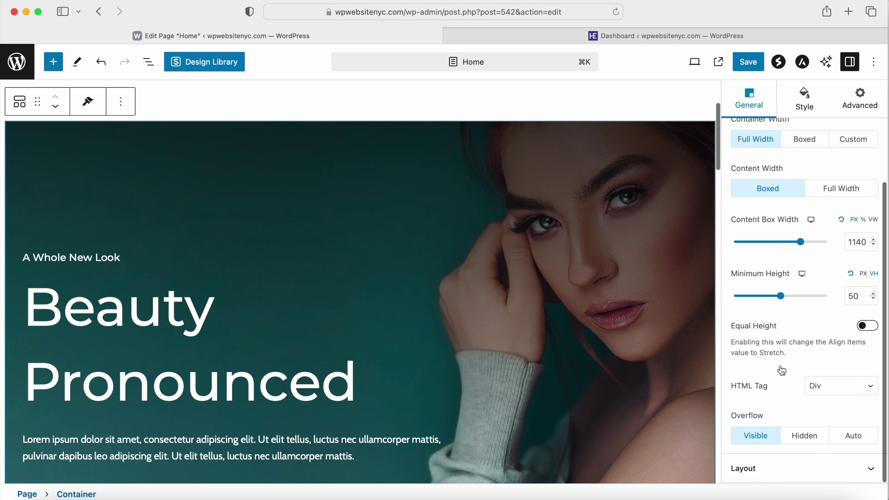
{"action": "scroll", "coordinate": [781, 367], "scroll_direction": "up", "scroll_amount": 4}
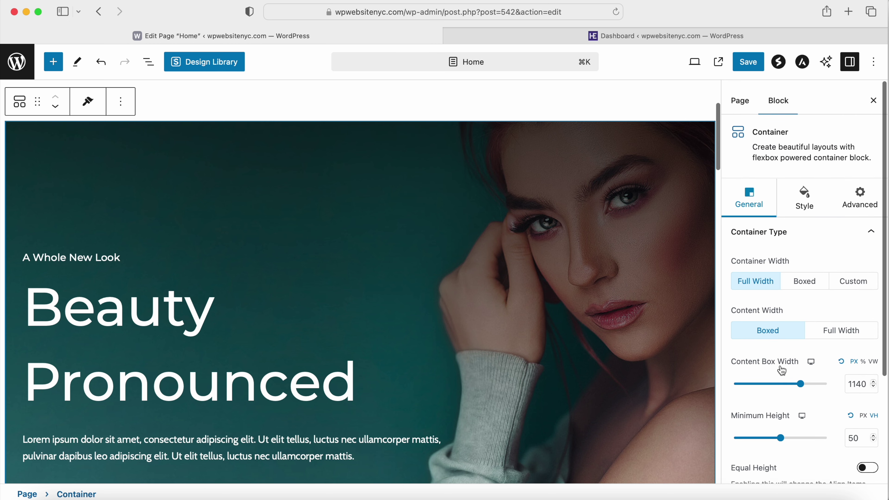
{"action": "left_click", "coordinate": [806, 202]}
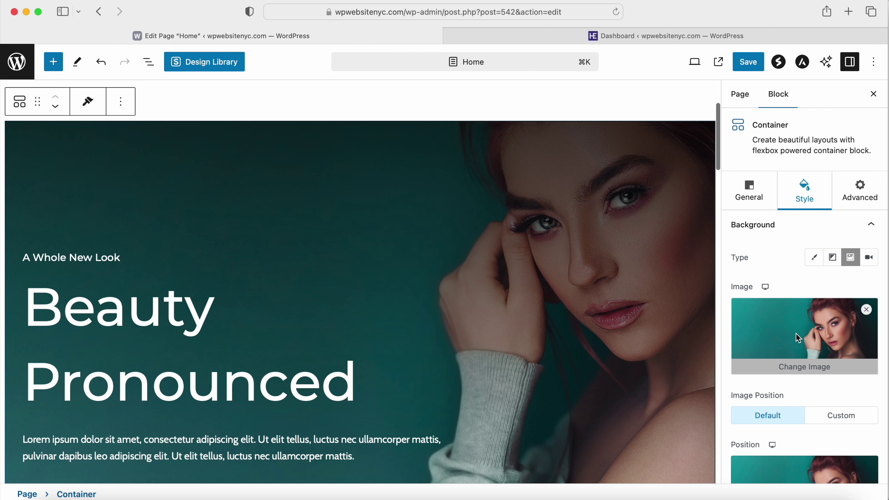
{"action": "left_click", "coordinate": [801, 370]}
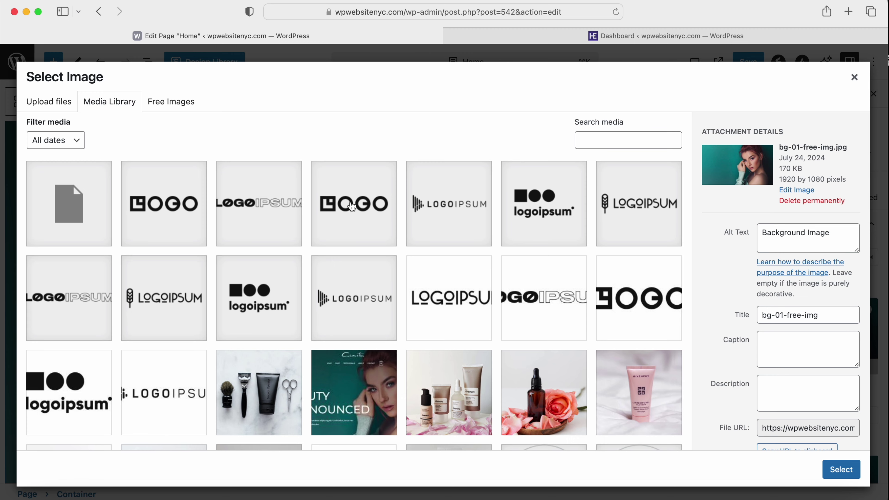
- Set the floral-dress beach photo p1-2-scaled.jpg as the hero container's background
{"action": "scroll", "coordinate": [294, 277], "scroll_direction": "down", "scroll_amount": 10}
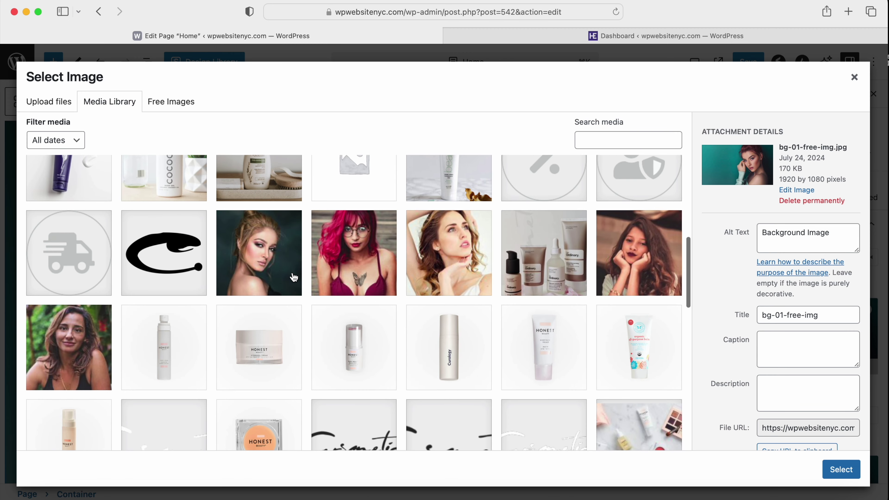
{"action": "scroll", "coordinate": [294, 277], "scroll_direction": "down", "scroll_amount": 15}
{"action": "scroll", "coordinate": [294, 288], "scroll_direction": "down", "scroll_amount": 2}
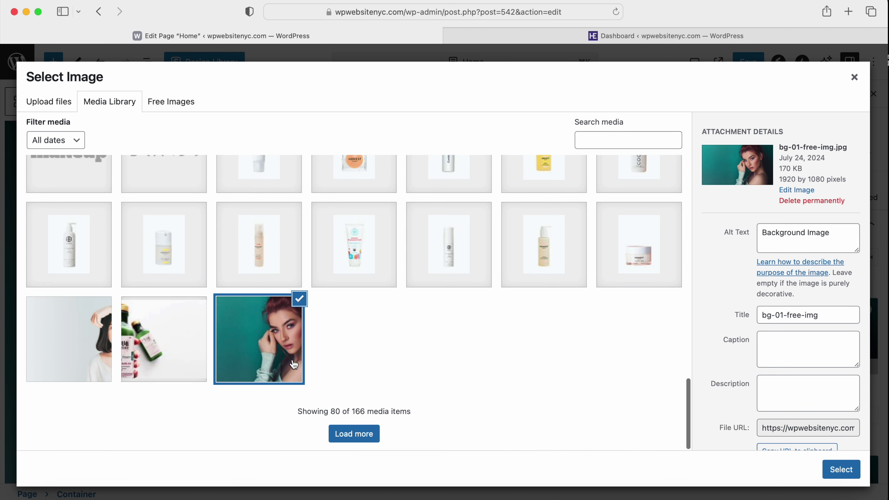
{"action": "left_click", "coordinate": [344, 440]}
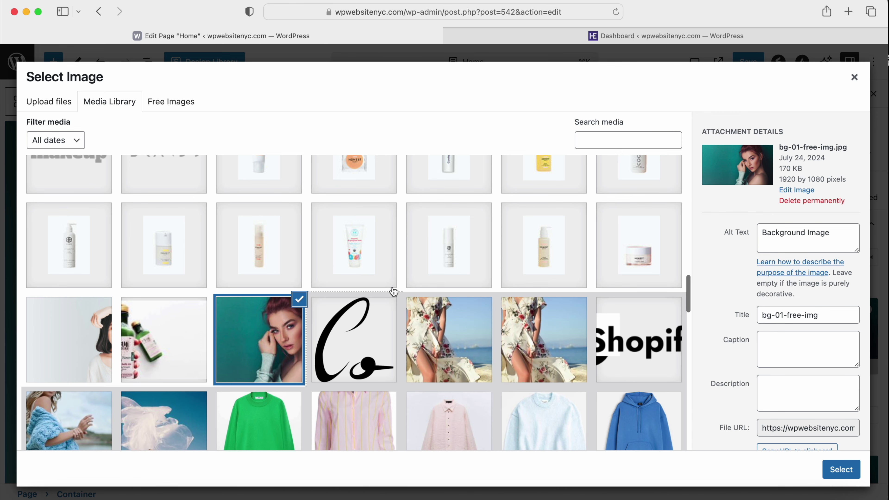
{"action": "left_click", "coordinate": [444, 341]}
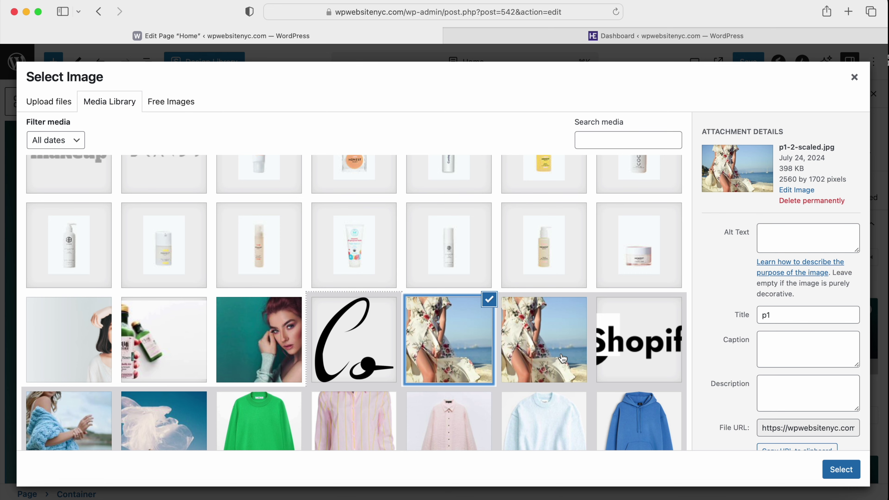
{"action": "left_click", "coordinate": [841, 470]}
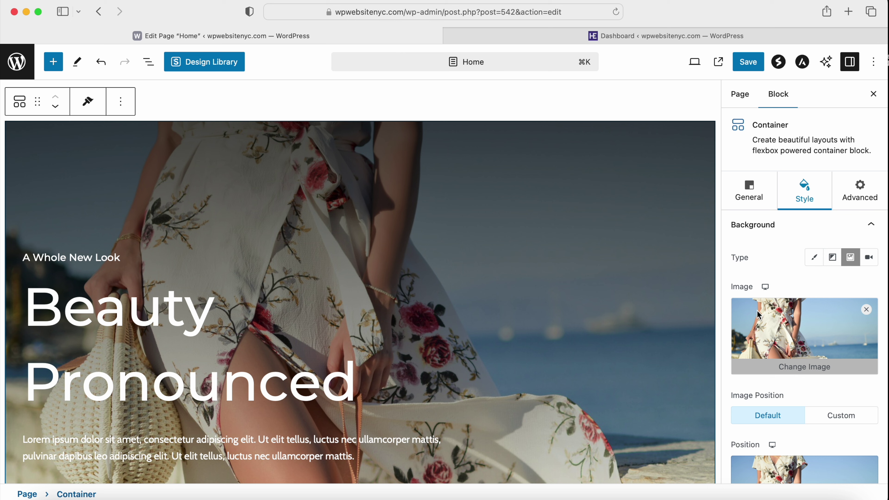
- Set the overlay's first colour to the teal preset and make it mostly transparent
{"action": "scroll", "coordinate": [766, 324], "scroll_direction": "down", "scroll_amount": 7}
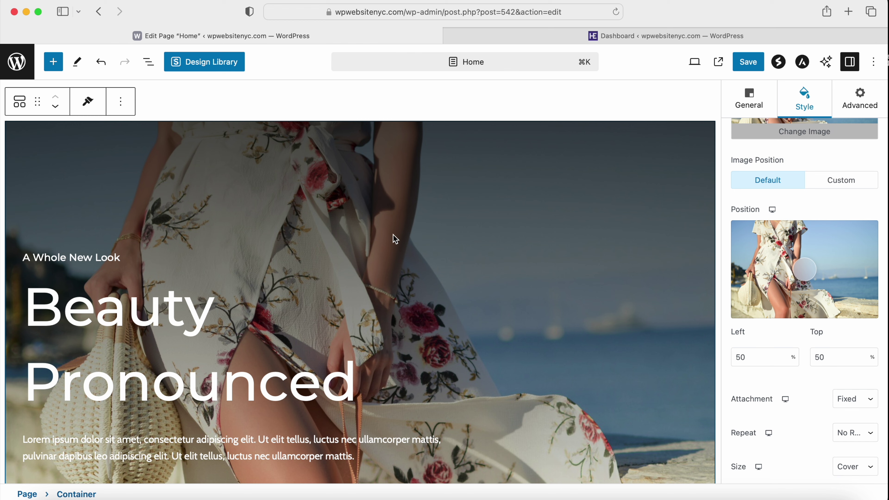
{"action": "scroll", "coordinate": [772, 303], "scroll_direction": "down", "scroll_amount": 10}
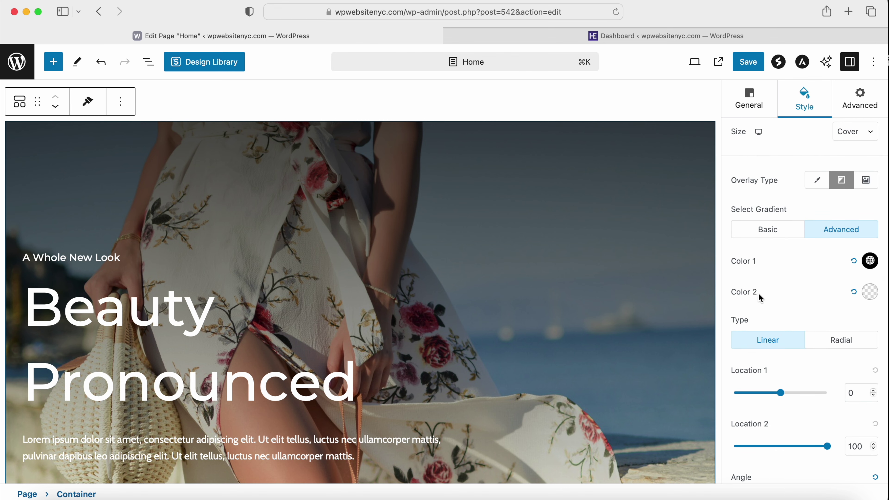
{"action": "scroll", "coordinate": [771, 311], "scroll_direction": "up", "scroll_amount": 2}
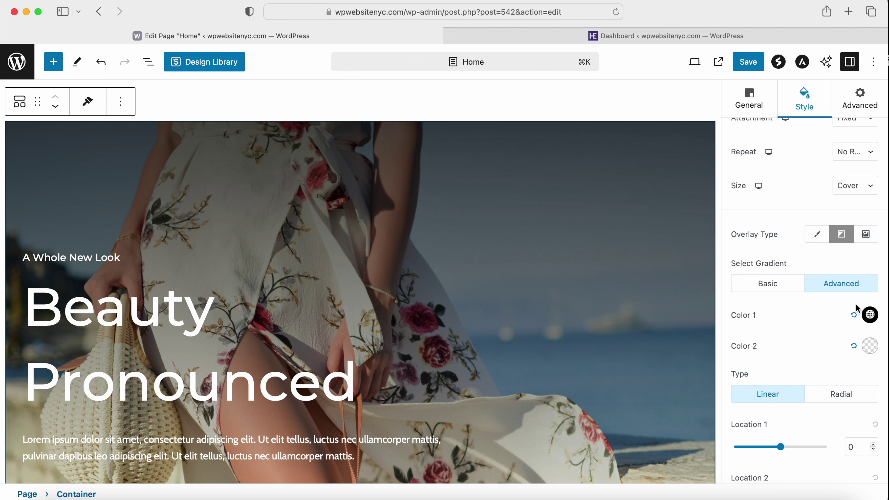
{"action": "left_click", "coordinate": [871, 317]}
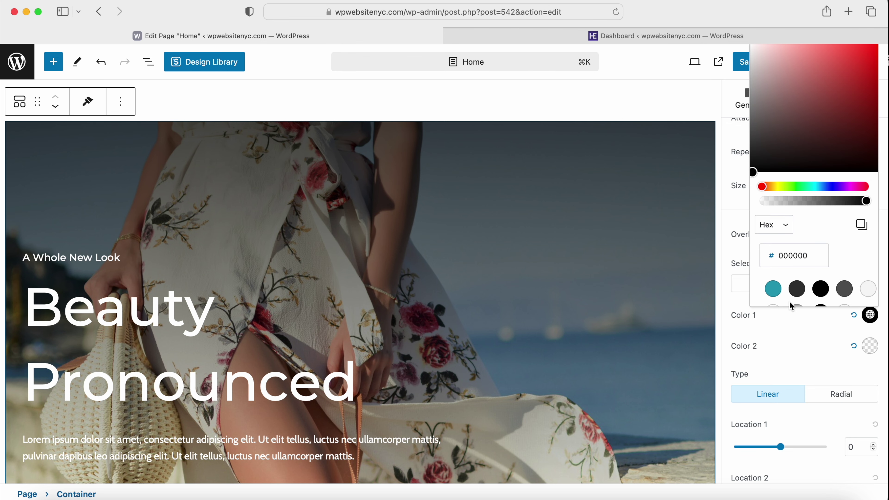
{"action": "left_click", "coordinate": [773, 291]}
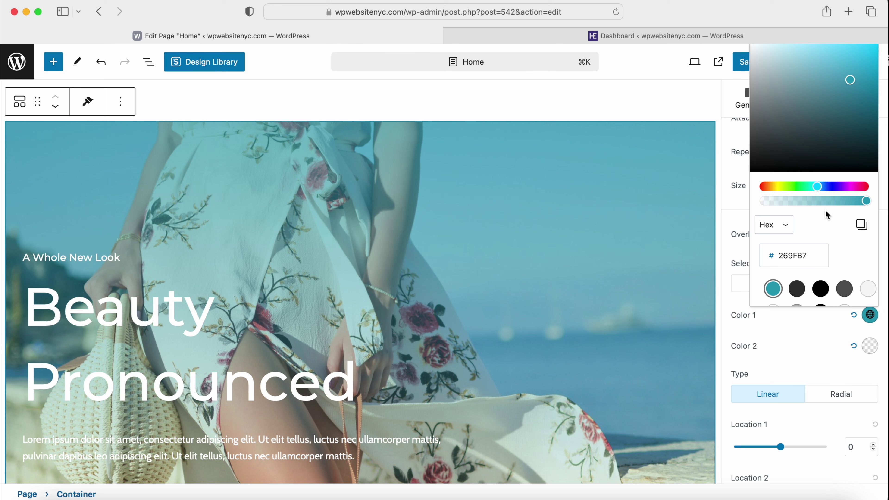
{"action": "left_click_drag", "start_coordinate": [865, 204], "coordinate": [798, 201]}
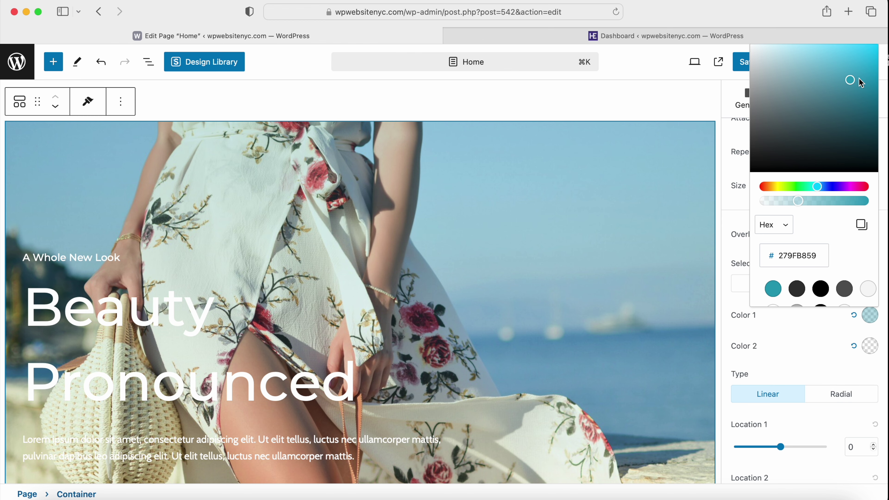
- Fine-tune the teal overlay's alpha to about 30% and close the colour picker
{"action": "left_click_drag", "start_coordinate": [797, 201], "coordinate": [795, 201]}
{"action": "scroll", "coordinate": [522, 279], "scroll_direction": "down", "scroll_amount": 7}
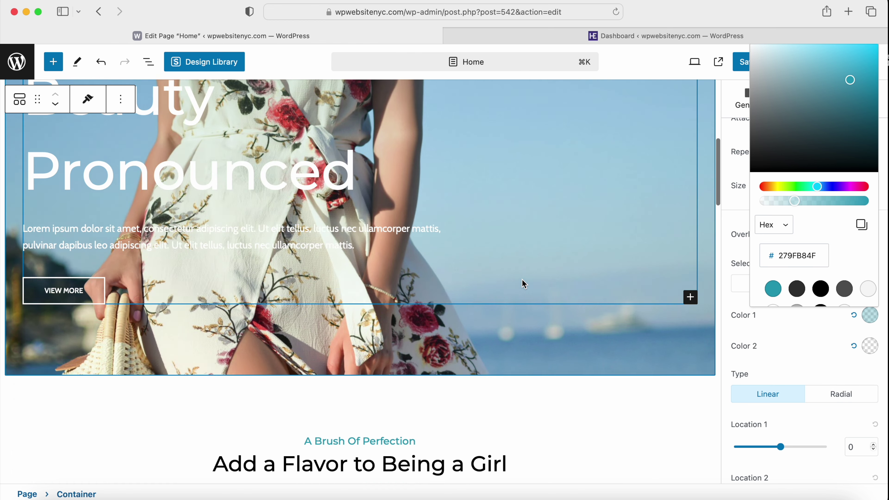
{"action": "scroll", "coordinate": [523, 280], "scroll_direction": "up", "scroll_amount": 4}
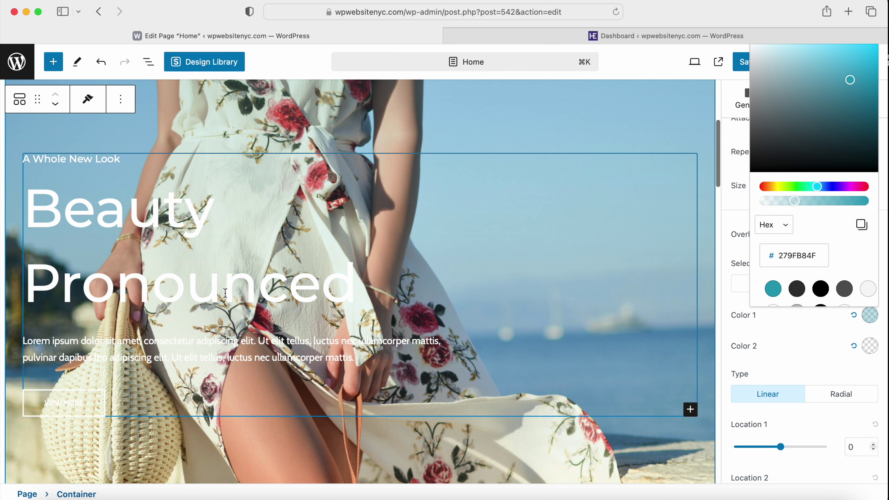
{"action": "left_click_drag", "start_coordinate": [792, 202], "coordinate": [795, 201]}
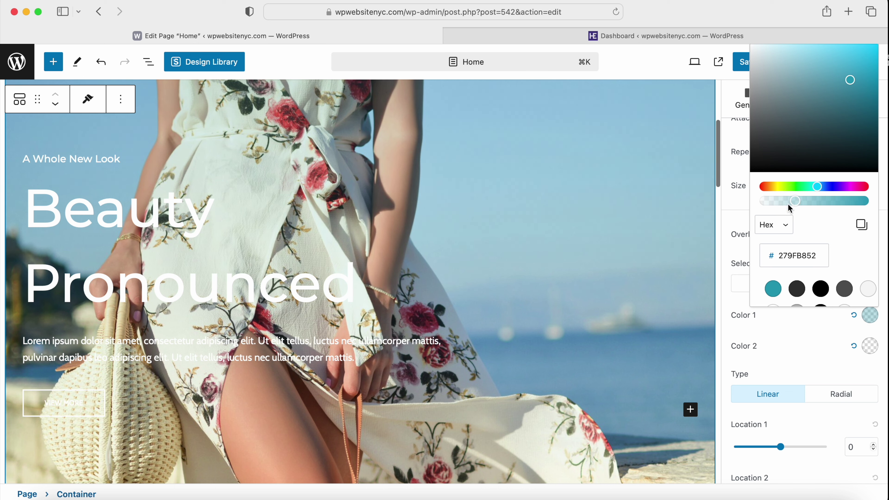
{"action": "left_click", "coordinate": [737, 222]}
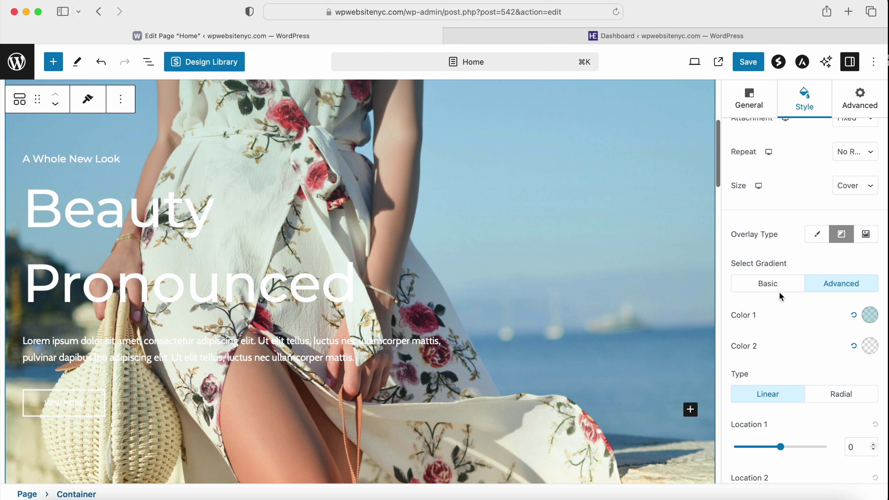
{"action": "scroll", "coordinate": [780, 292], "scroll_direction": "down", "scroll_amount": 8}
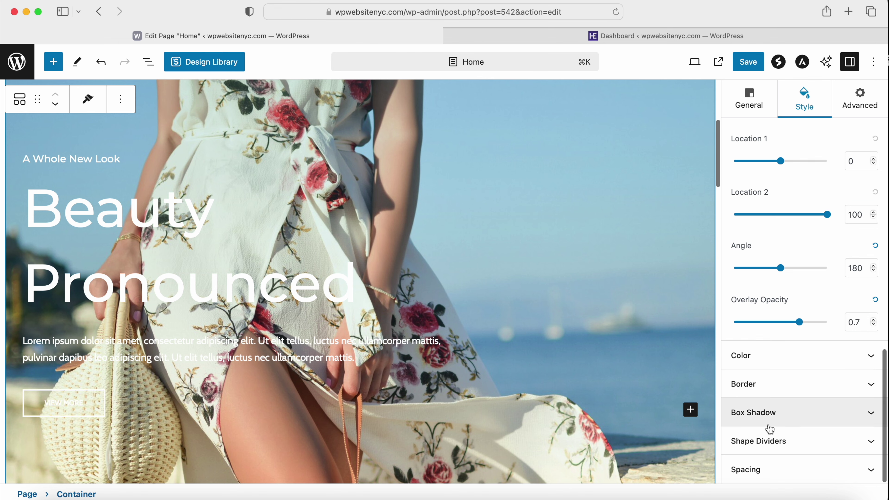
{"action": "scroll", "coordinate": [769, 427], "scroll_direction": "up", "scroll_amount": 5}
{"action": "scroll", "coordinate": [770, 429], "scroll_direction": "up", "scroll_amount": 5}
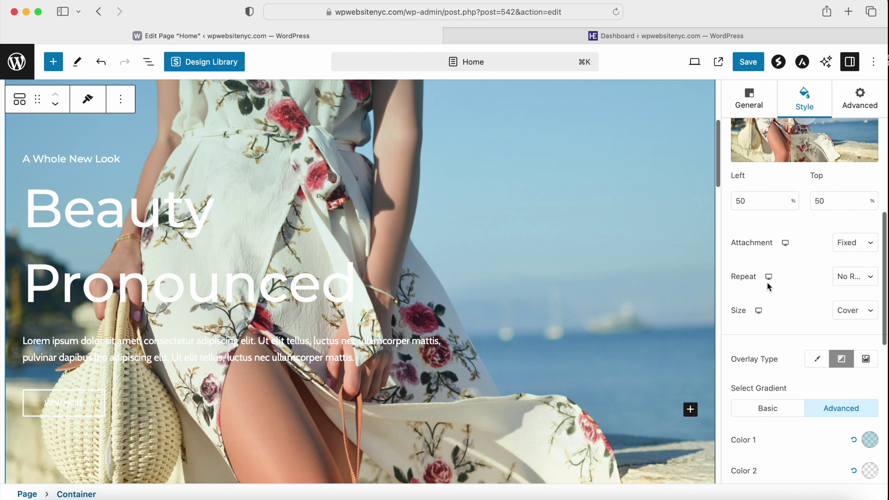
{"action": "scroll", "coordinate": [769, 286], "scroll_direction": "up", "scroll_amount": 6}
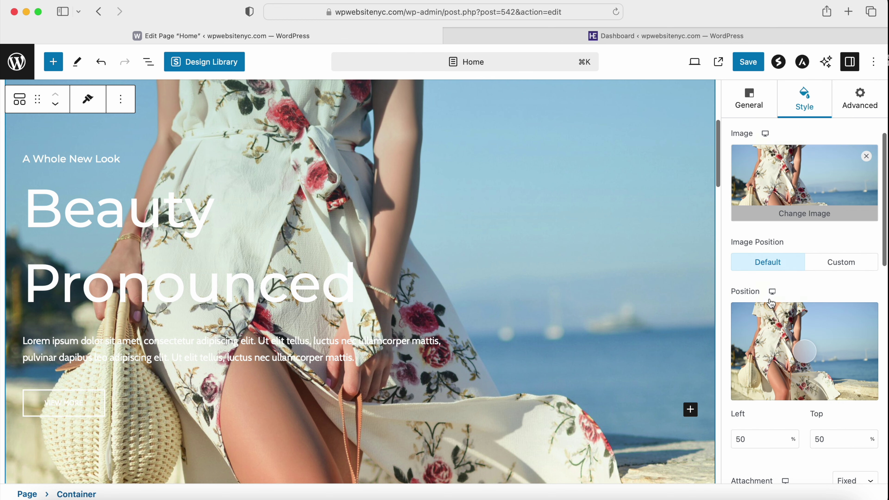
{"action": "scroll", "coordinate": [772, 304], "scroll_direction": "up", "scroll_amount": 4}
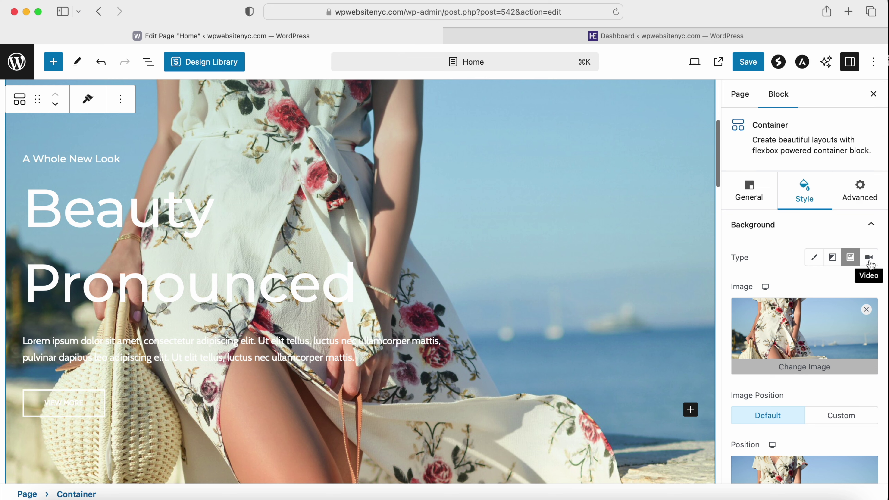
{"action": "left_click", "coordinate": [858, 196]}
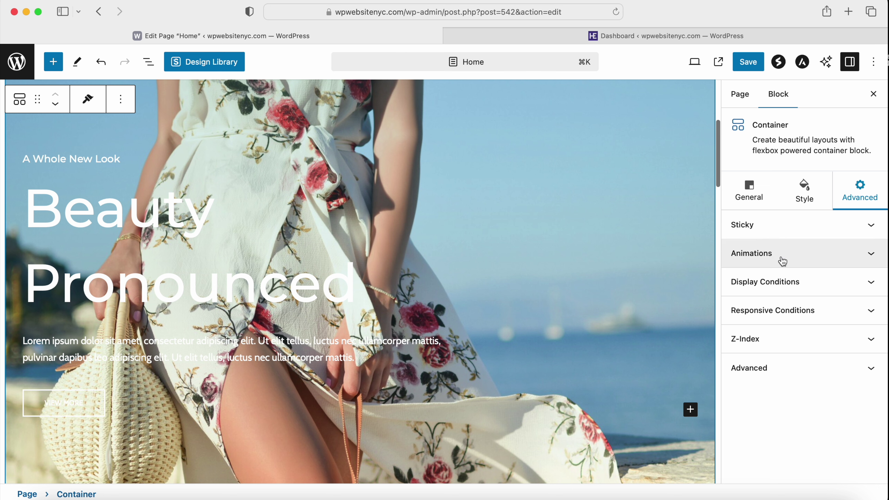
- Preview Fade Down and Fade Right animations, reset to None, then select the Beauty Pronounced heading
{"action": "left_click", "coordinate": [783, 261]}
{"action": "left_click", "coordinate": [773, 287]}
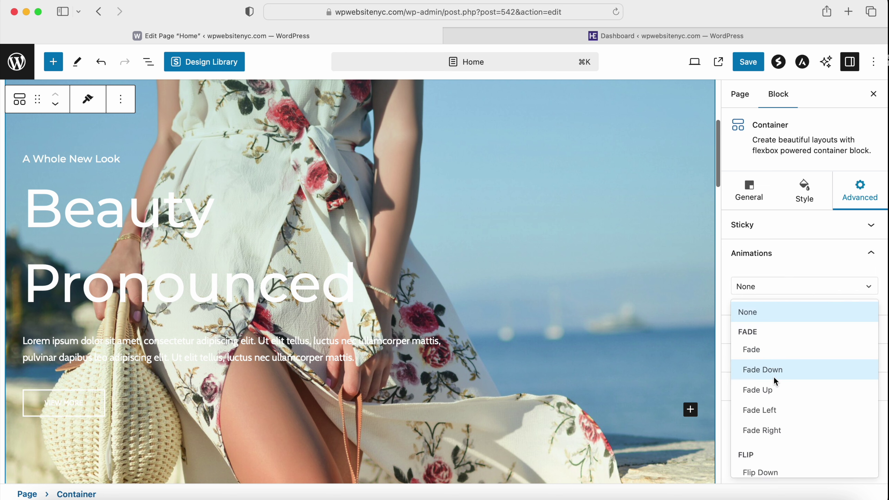
{"action": "left_click", "coordinate": [768, 372]}
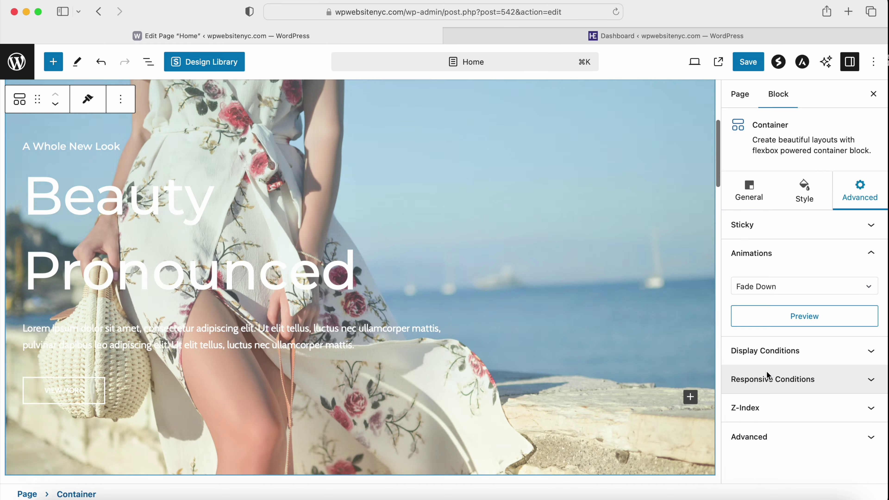
{"action": "left_click", "coordinate": [773, 292]}
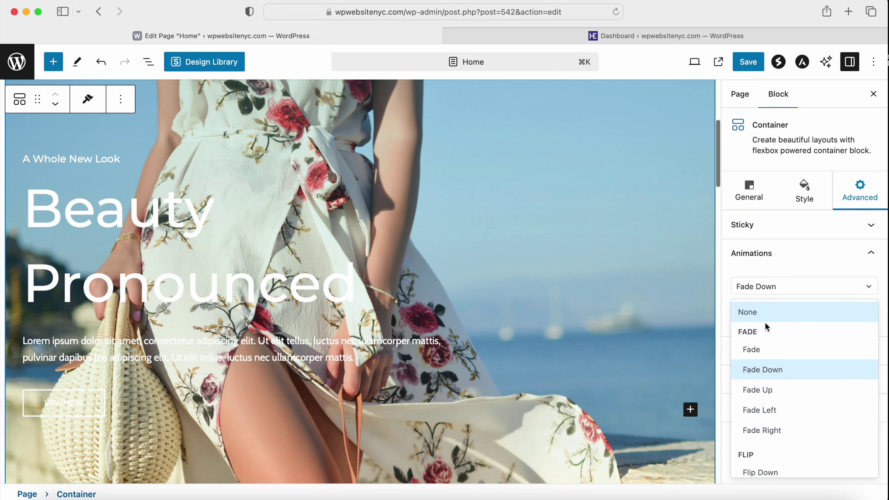
{"action": "left_click", "coordinate": [759, 428]}
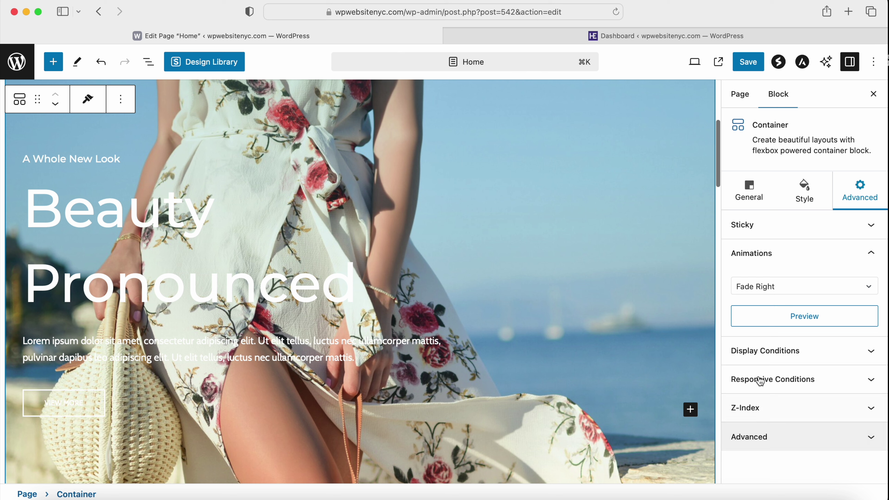
{"action": "left_click", "coordinate": [764, 286]}
{"action": "left_click", "coordinate": [755, 315]}
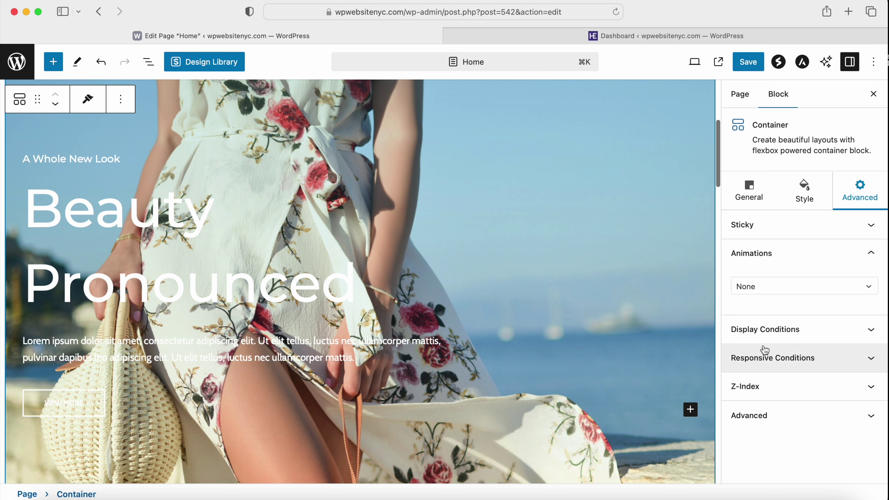
{"action": "left_click", "coordinate": [749, 199]}
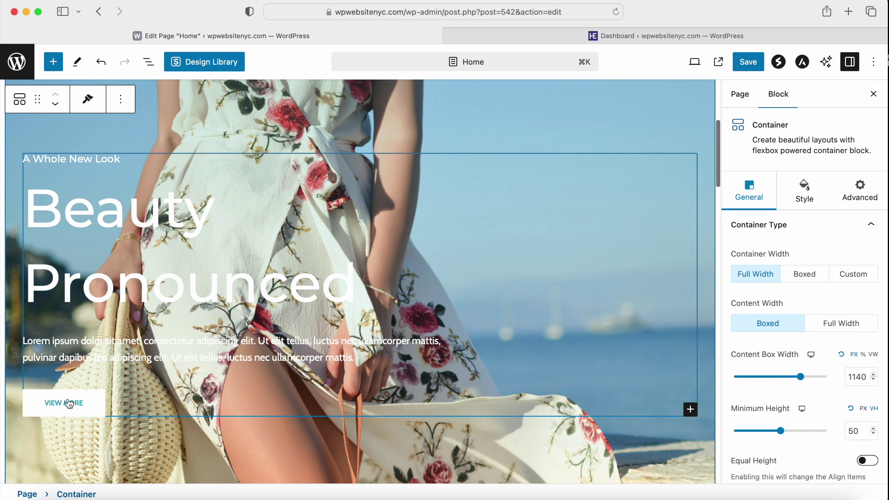
{"action": "left_click", "coordinate": [65, 196]}
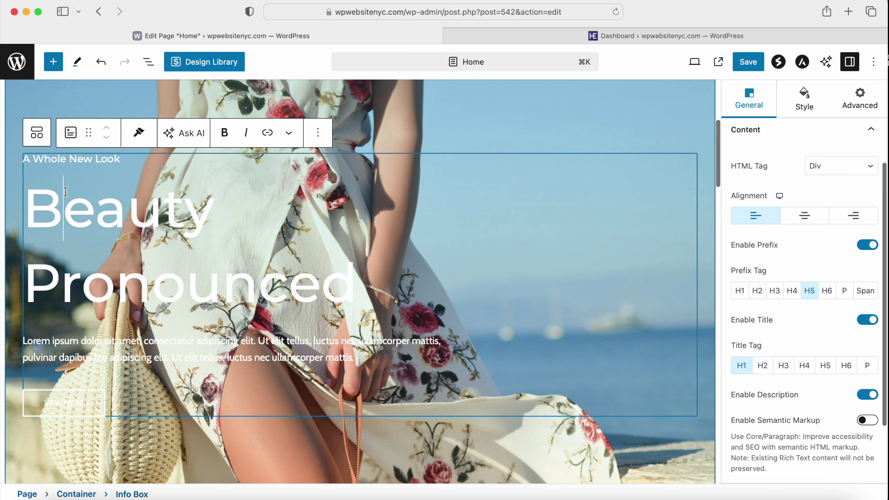
- Compare the Beauty Pronounced heading and description with the reference site's A Whole New Look text
{"action": "scroll", "coordinate": [774, 235], "scroll_direction": "up", "scroll_amount": 3}
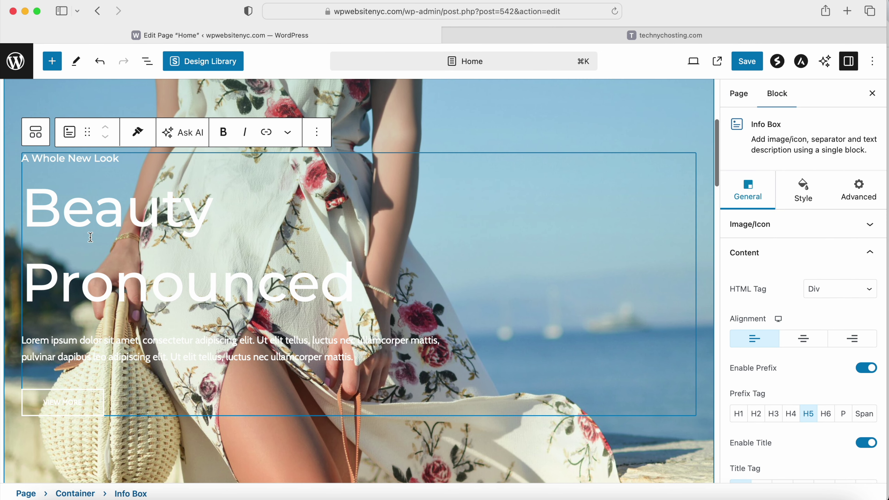
{"action": "left_click_drag", "start_coordinate": [24, 209], "coordinate": [218, 205]}
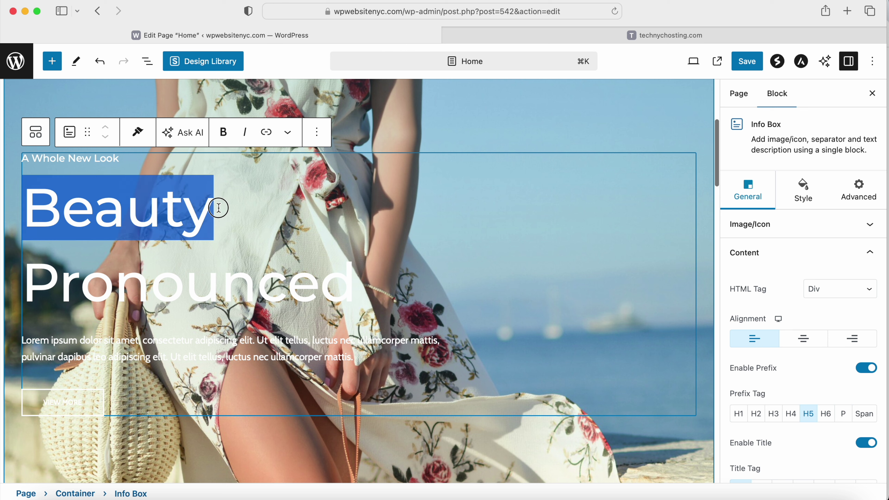
{"action": "left_click", "coordinate": [44, 284]}
{"action": "left_click", "coordinate": [40, 346]}
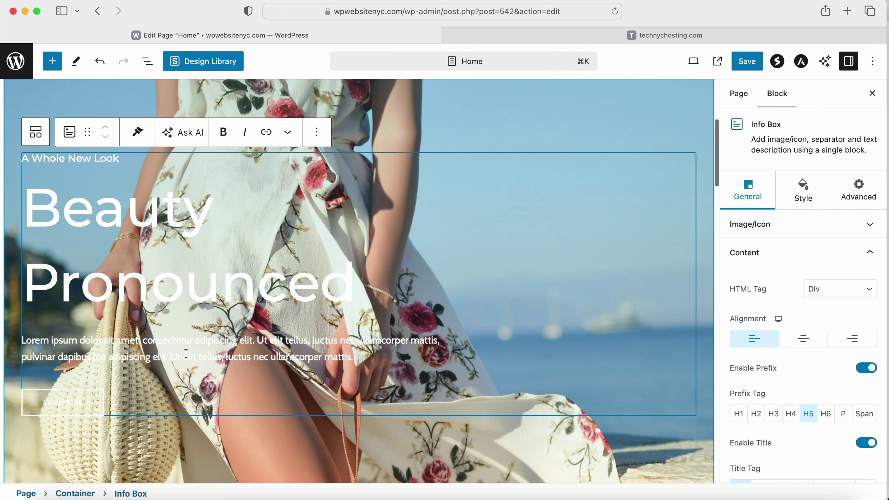
{"action": "left_click", "coordinate": [591, 35]}
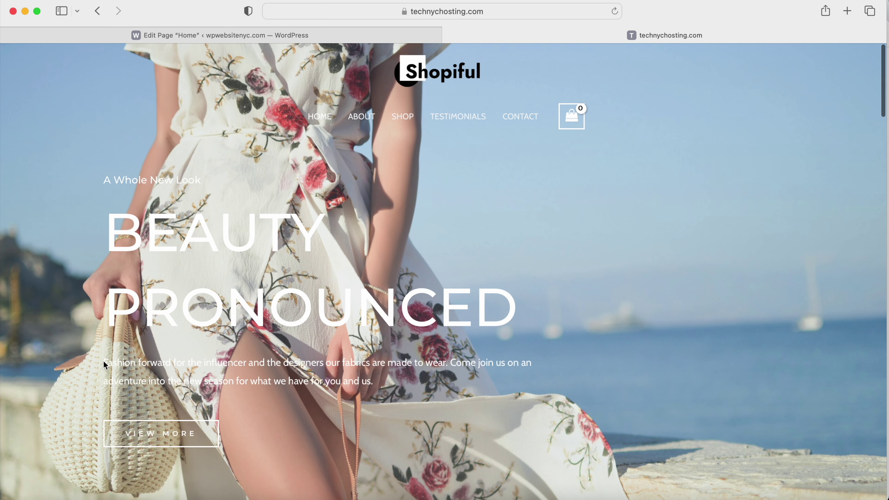
{"action": "mouse_move", "coordinate": [104, 180]}
{"action": "left_mouse_down"}
{"action": "mouse_move", "coordinate": [206, 174]}
{"action": "mouse_move", "coordinate": [100, 180]}
{"action": "left_mouse_up"}
{"action": "left_click", "coordinate": [208, 174]}
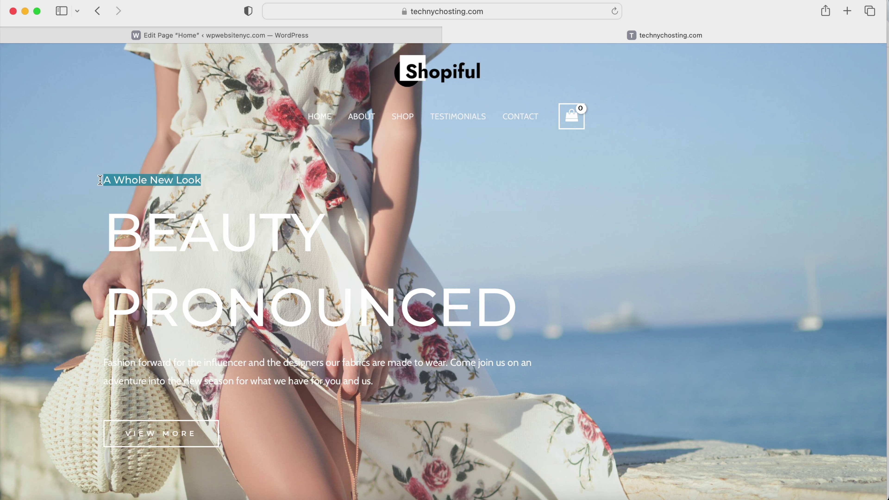
{"action": "left_click", "coordinate": [195, 36]}
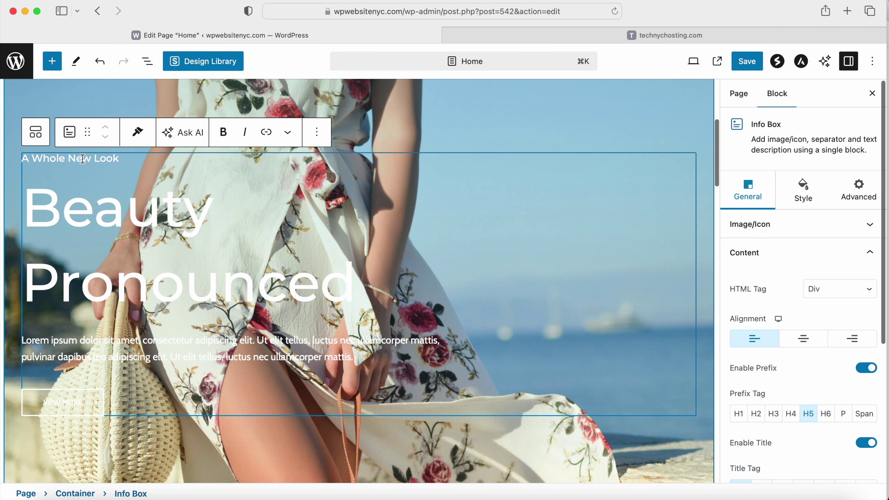
- Paste the reference site's 'Fashion forward for the influencer…' copy over the Lorem ipsum description
{"action": "left_click_drag", "start_coordinate": [63, 268], "coordinate": [149, 302]}
{"action": "scroll", "coordinate": [150, 301], "scroll_direction": "down", "scroll_amount": 4}
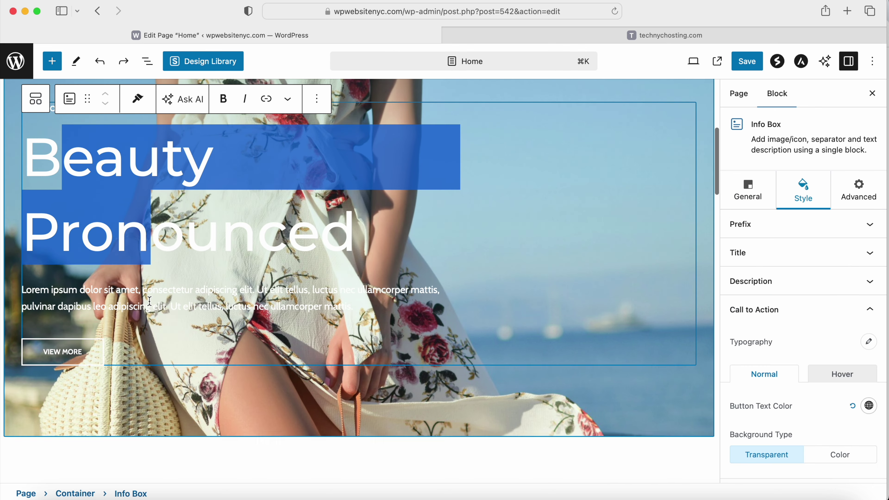
{"action": "left_click", "coordinate": [189, 298]}
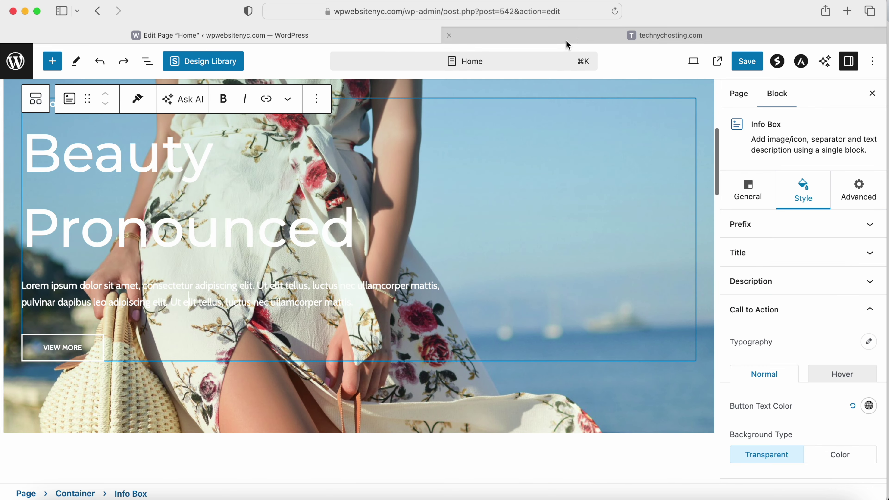
{"action": "left_click", "coordinate": [568, 40]}
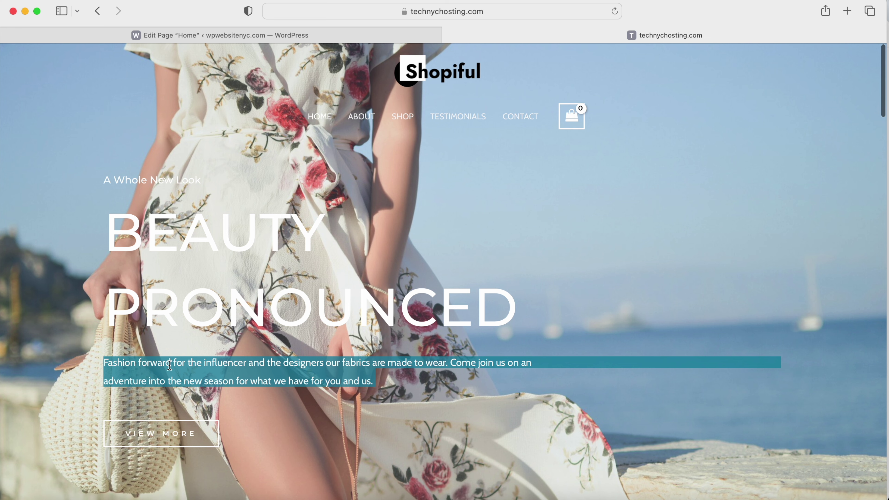
{"action": "left_click", "coordinate": [220, 35]}
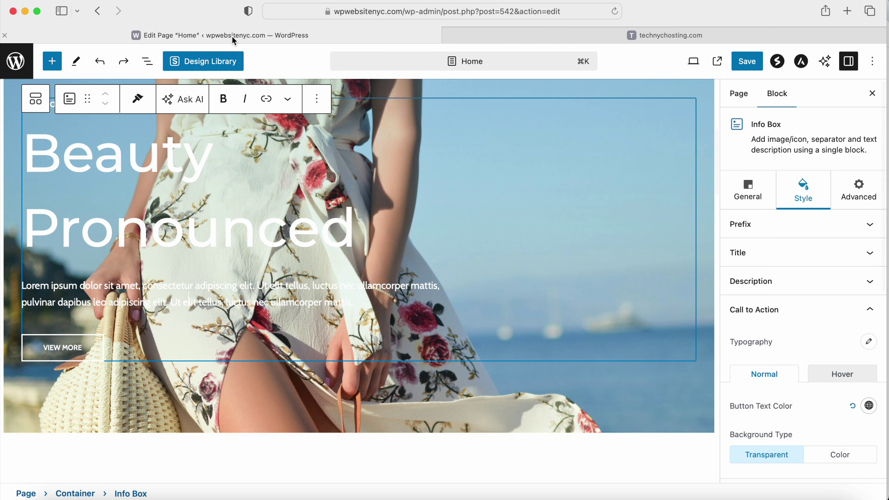
{"action": "left_click_drag", "start_coordinate": [358, 303], "coordinate": [22, 287]}
{"action": "type", "text": "Fashion forward for the influencer and the designers our fabrics are made to wear. Come join us on an adventure into the new season for what we have for you and us."}
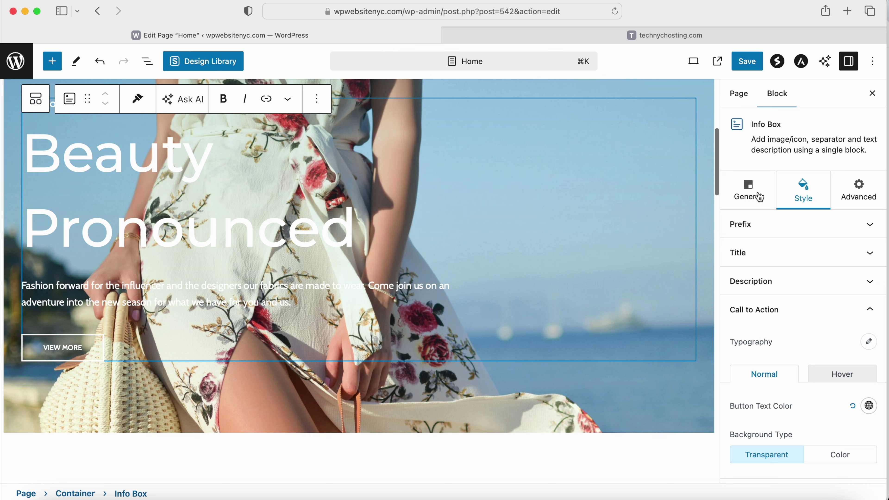
{"action": "left_click", "coordinate": [752, 199]}
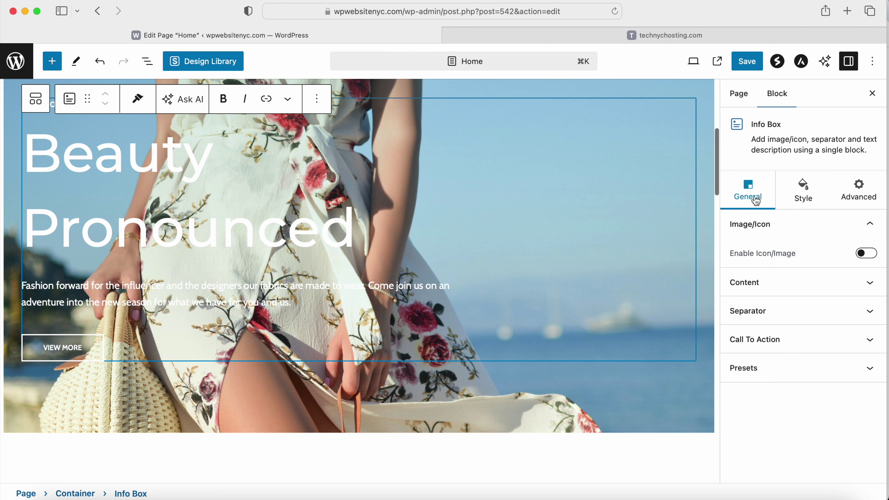
- Set the Info Box description text colour to off-white #F7F7F7
{"action": "left_click", "coordinate": [804, 198]}
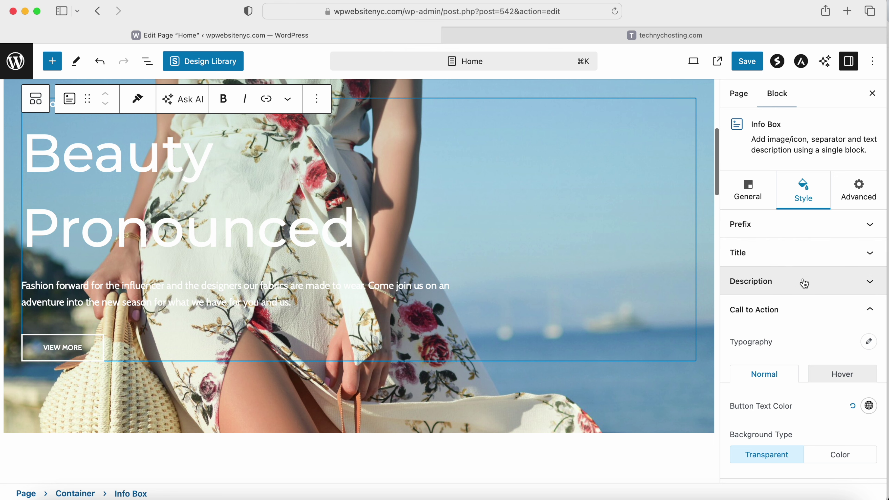
{"action": "left_click", "coordinate": [814, 286]}
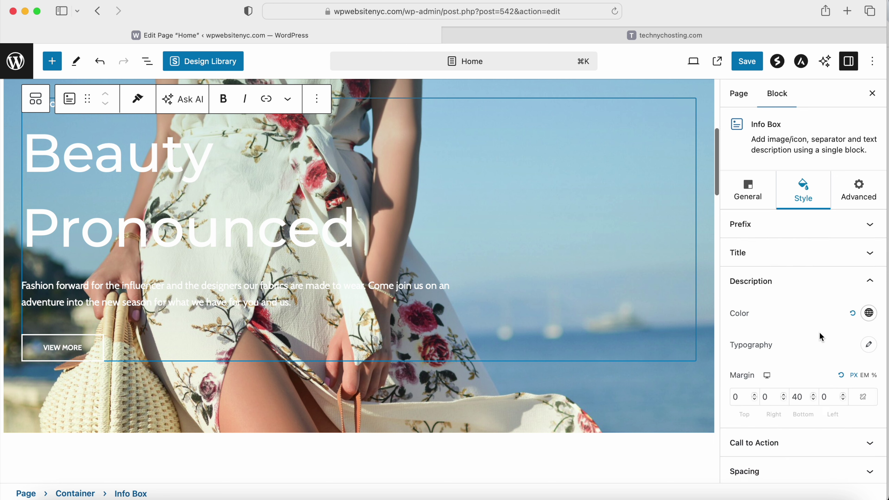
{"action": "left_click", "coordinate": [870, 313]}
{"action": "left_click", "coordinate": [796, 288]}
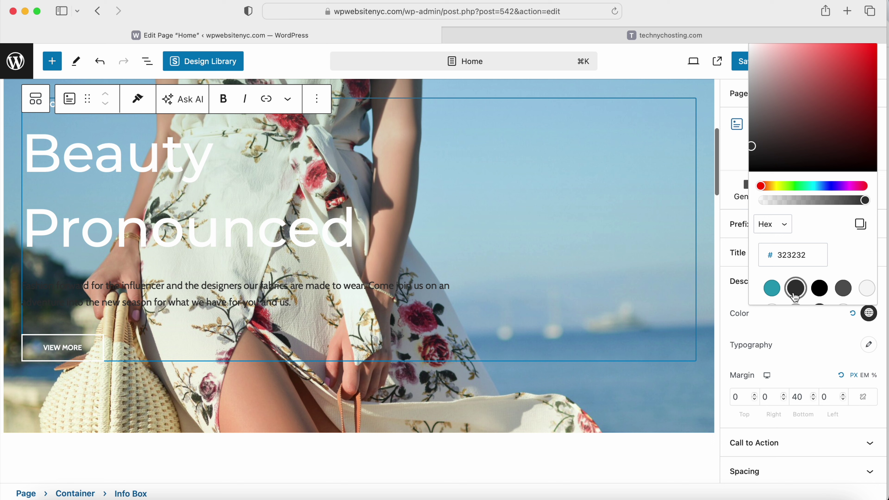
{"action": "left_click", "coordinate": [820, 296]}
{"action": "left_click", "coordinate": [868, 288]}
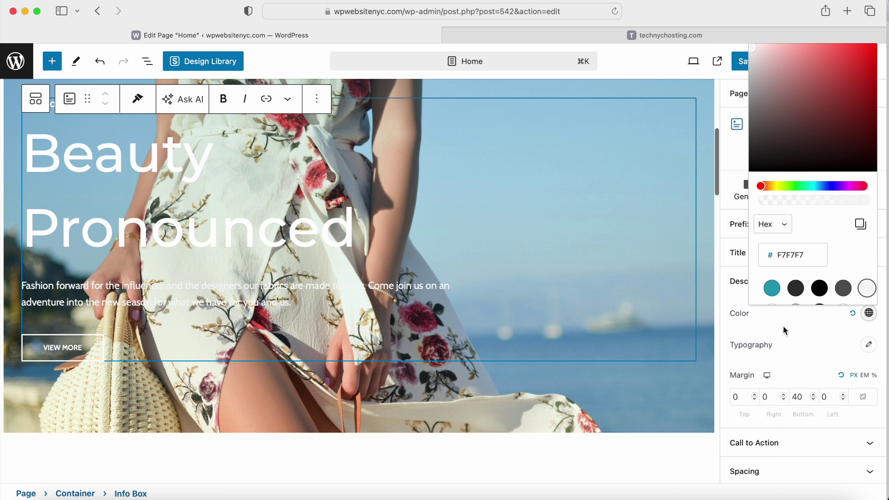
{"action": "left_click", "coordinate": [782, 325]}
{"action": "left_click", "coordinate": [770, 255]}
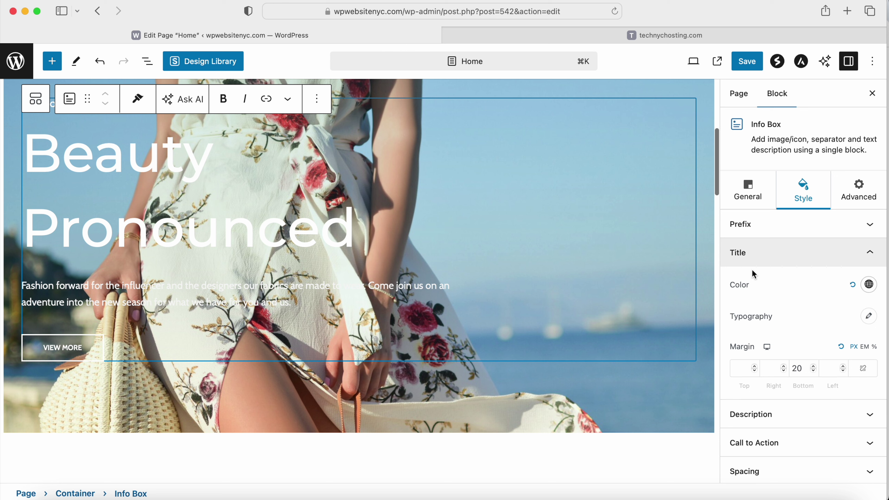
{"action": "left_click", "coordinate": [771, 254]}
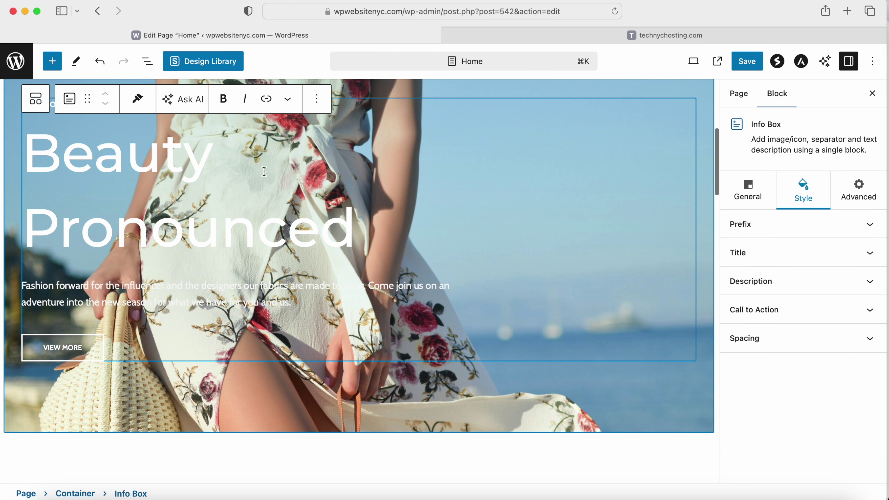
{"action": "left_click", "coordinate": [778, 311]}
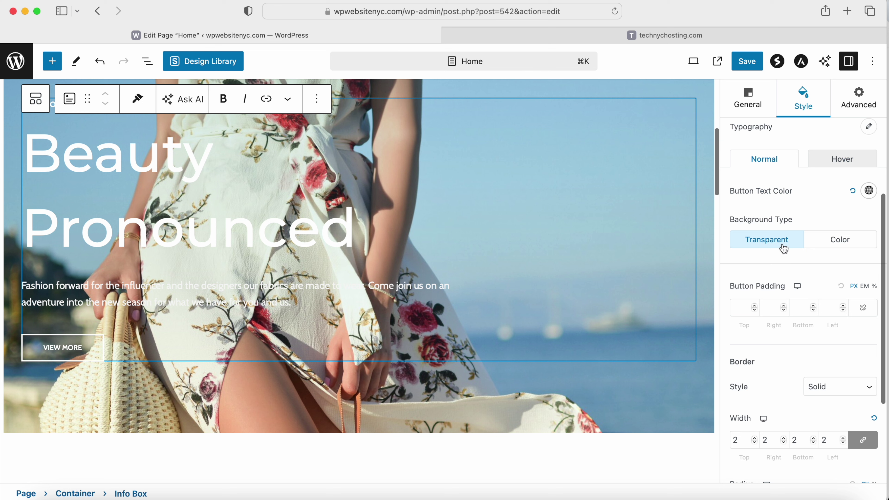
{"action": "left_click", "coordinate": [832, 247]}
{"action": "left_click", "coordinate": [870, 271]}
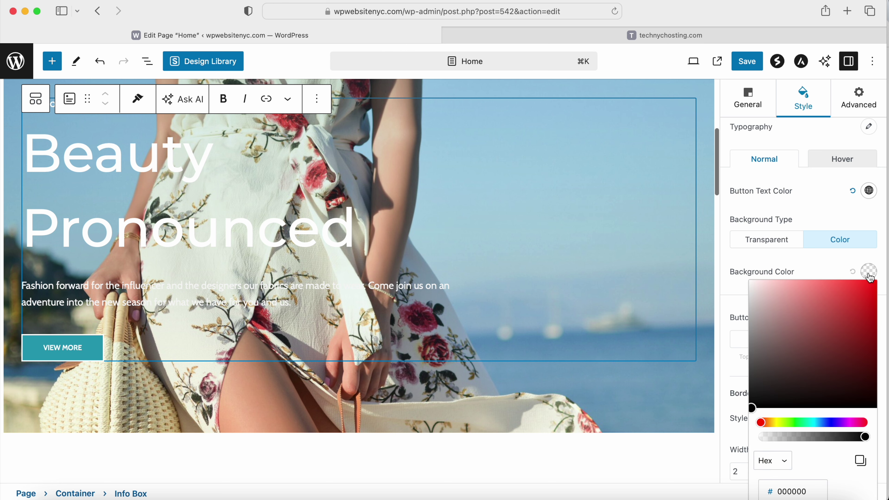
{"action": "left_click_drag", "start_coordinate": [778, 291], "coordinate": [734, 267]}
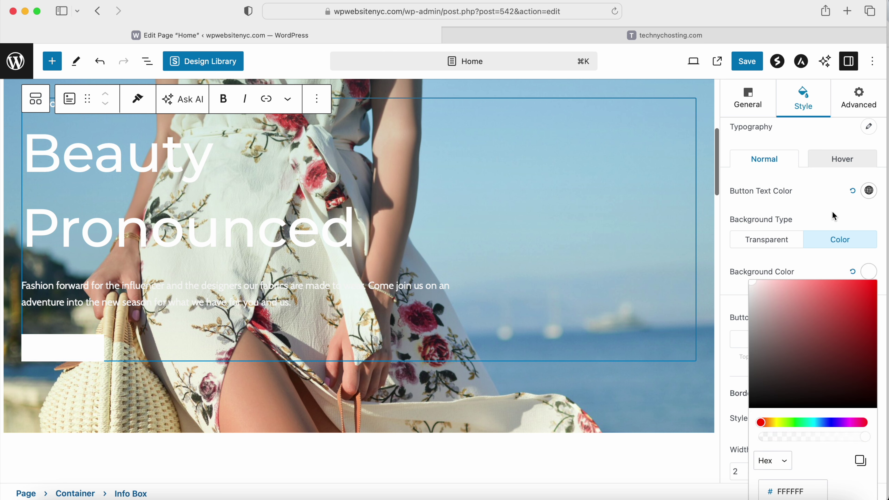
{"action": "left_click", "coordinate": [750, 189]}
{"action": "left_click", "coordinate": [871, 191]}
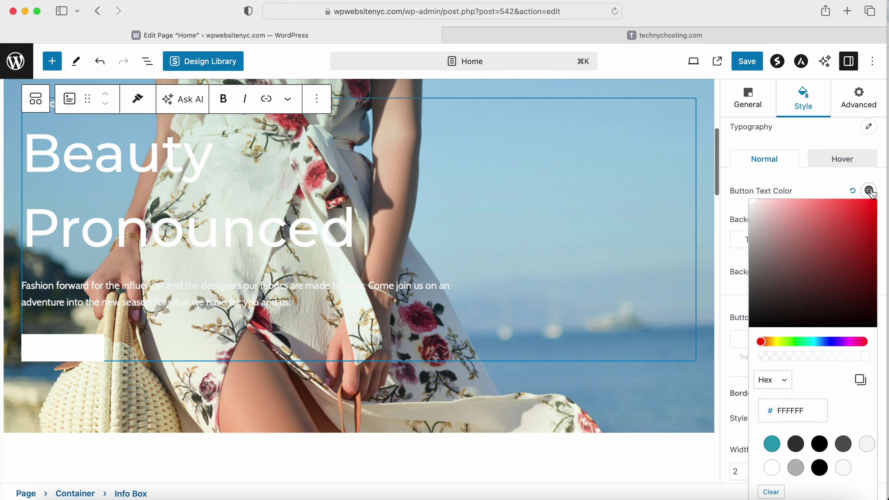
{"action": "left_click", "coordinate": [772, 444]}
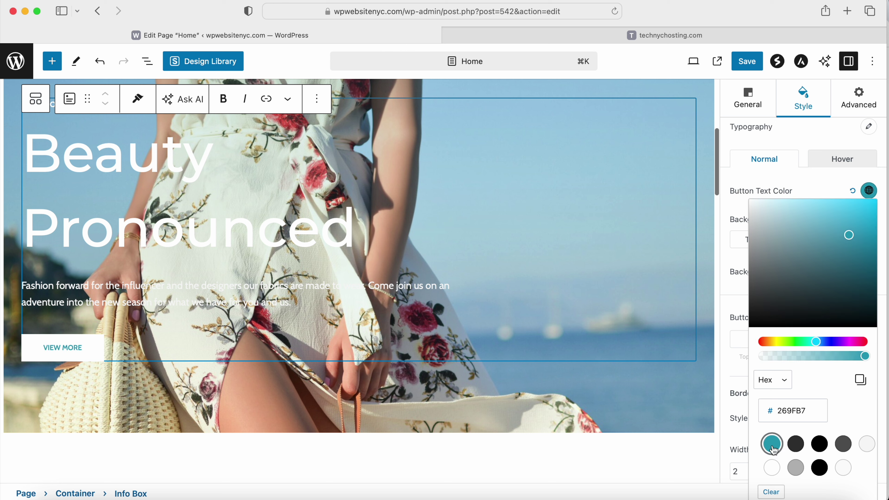
{"action": "left_click", "coordinate": [816, 184]}
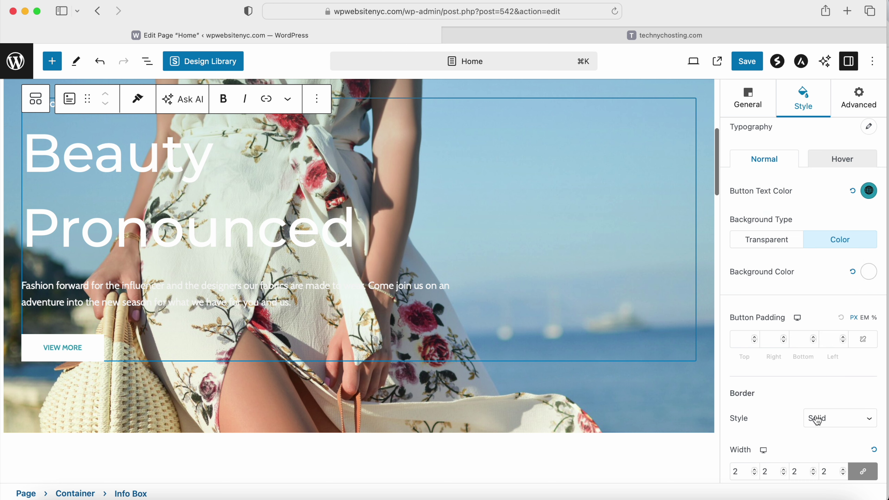
{"action": "scroll", "coordinate": [773, 402], "scroll_direction": "down", "scroll_amount": 3}
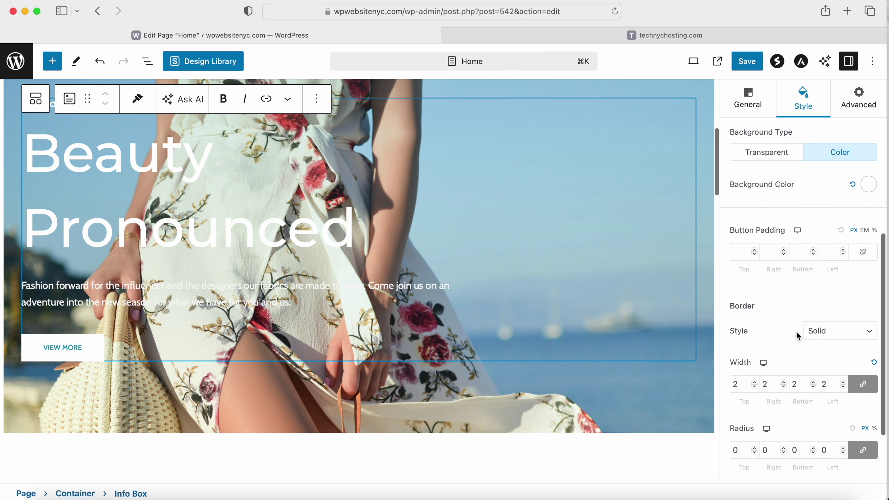
{"action": "scroll", "coordinate": [805, 338], "scroll_direction": "down", "scroll_amount": 3}
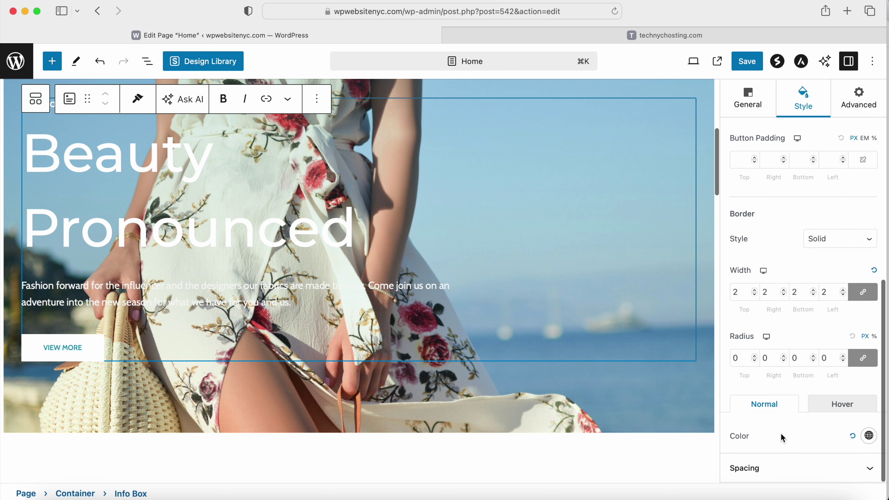
{"action": "left_click", "coordinate": [869, 436]}
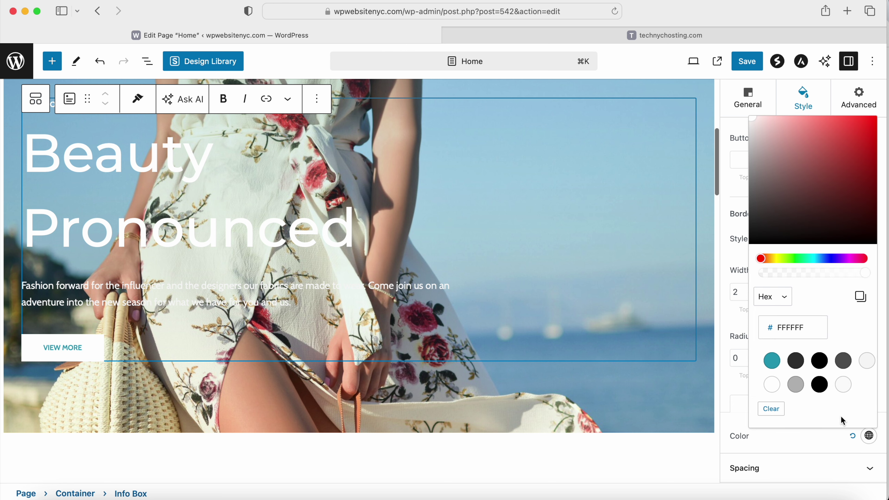
{"action": "left_click", "coordinate": [770, 363]}
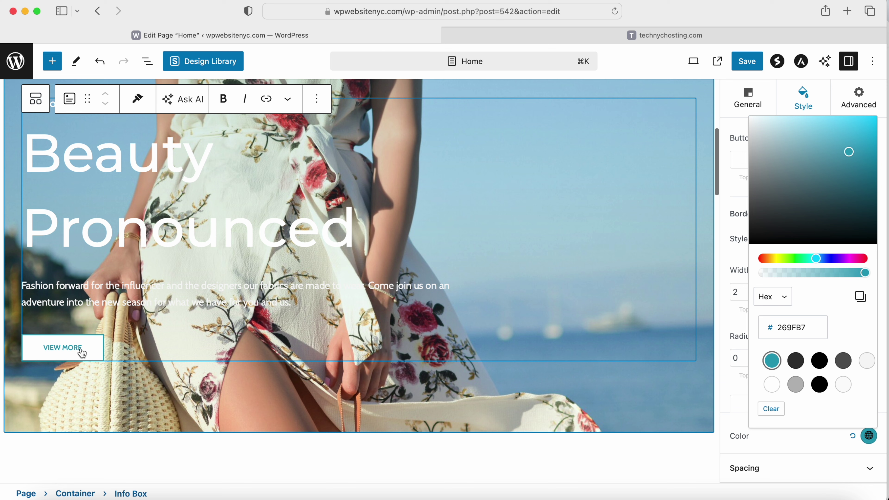
{"action": "left_click", "coordinate": [100, 62]}
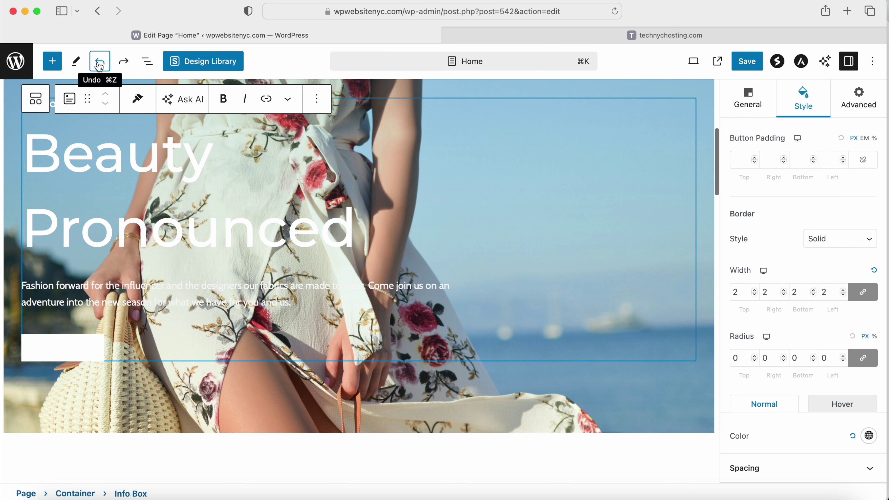
{"action": "left_click", "coordinate": [100, 67]}
{"action": "left_click", "coordinate": [100, 67]}
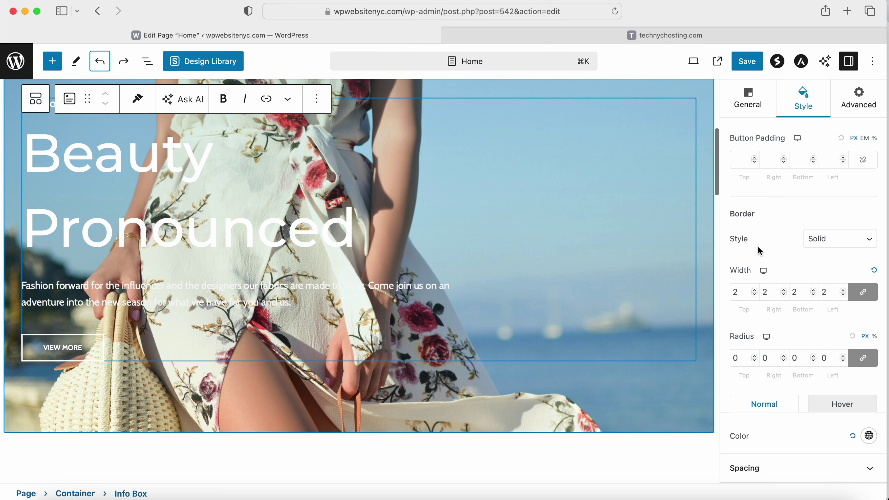
{"action": "scroll", "coordinate": [821, 293], "scroll_direction": "up", "scroll_amount": 10}
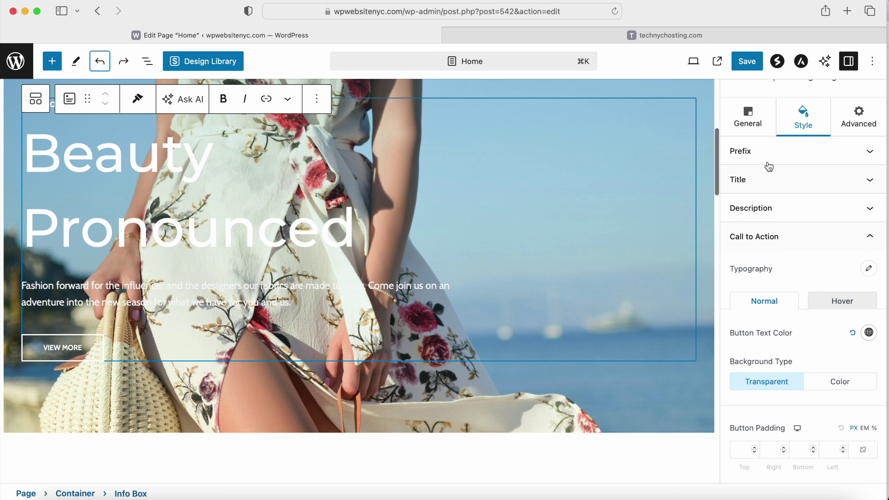
- Change the Call To Action link from '#' to wpwebsitenyc.com/shop/ and turn off Open in new window
{"action": "left_click", "coordinate": [745, 120]}
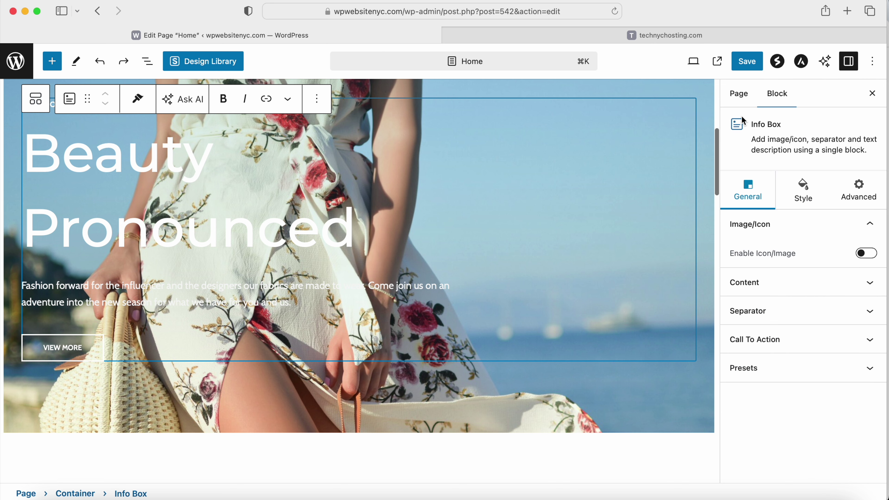
{"action": "left_click", "coordinate": [773, 340]}
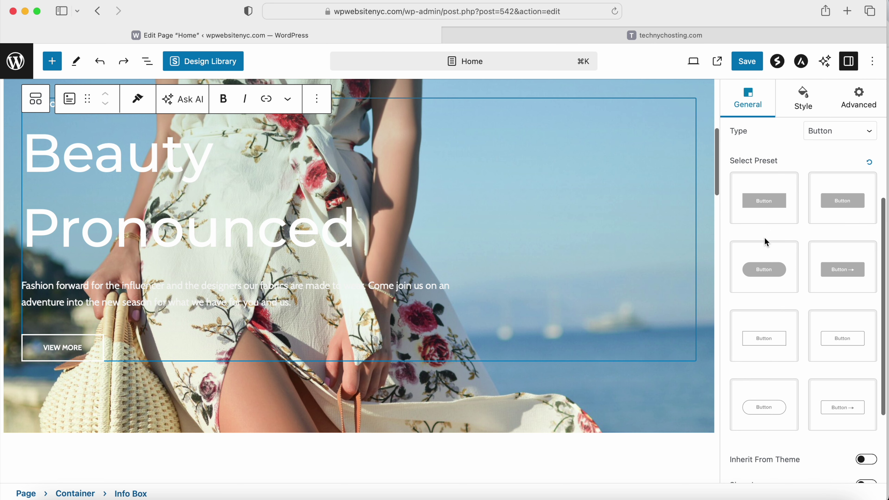
{"action": "scroll", "coordinate": [767, 264], "scroll_direction": "down", "scroll_amount": 4}
{"action": "double_click", "coordinate": [746, 411]}
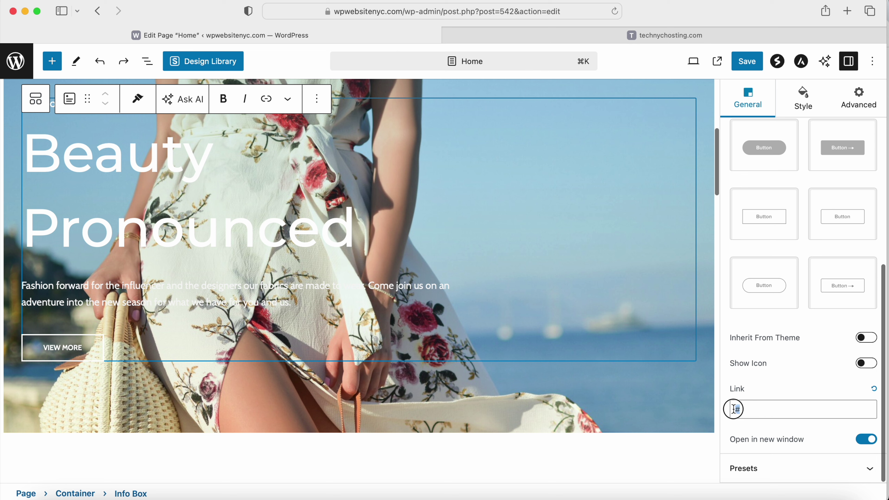
{"action": "type", "text": "wpwebsitenyc.com/shop/"}
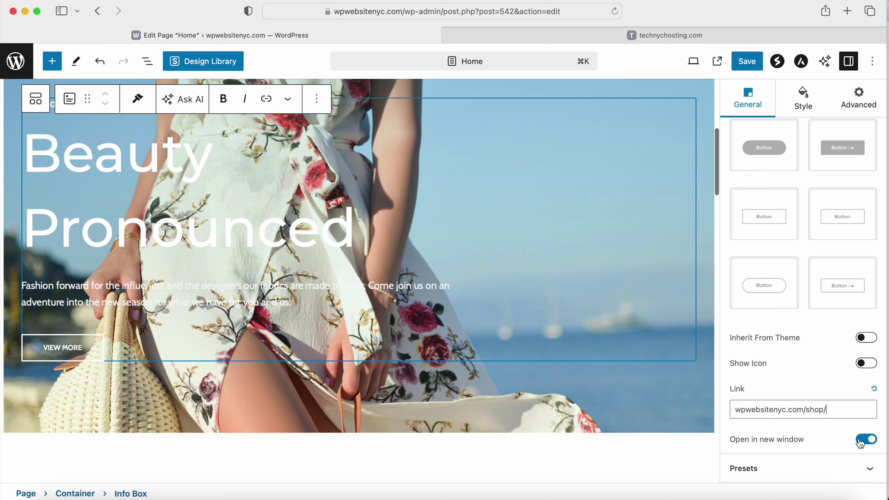
{"action": "left_click", "coordinate": [868, 440]}
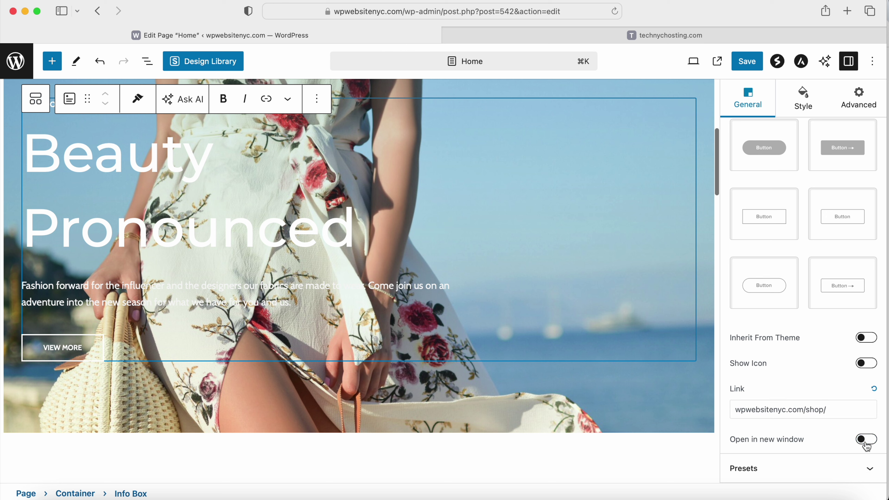
{"action": "left_click", "coordinate": [749, 67]}
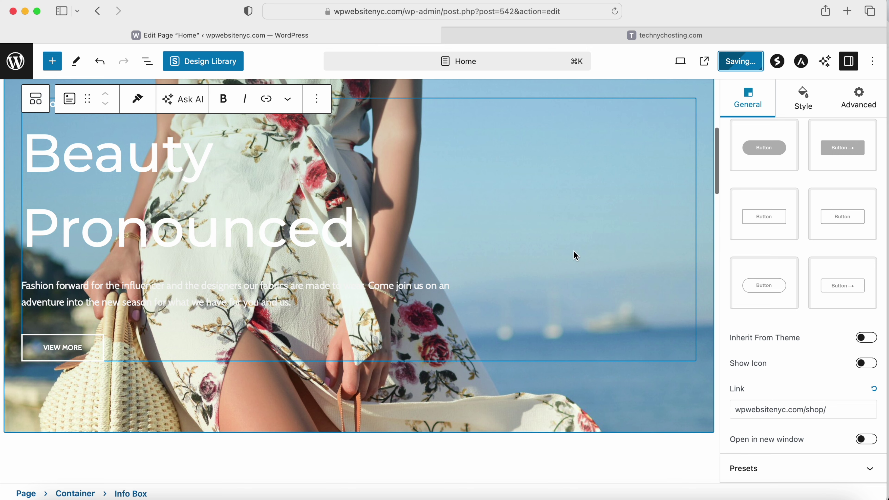
{"action": "scroll", "coordinate": [395, 250], "scroll_direction": "up", "scroll_amount": 5}
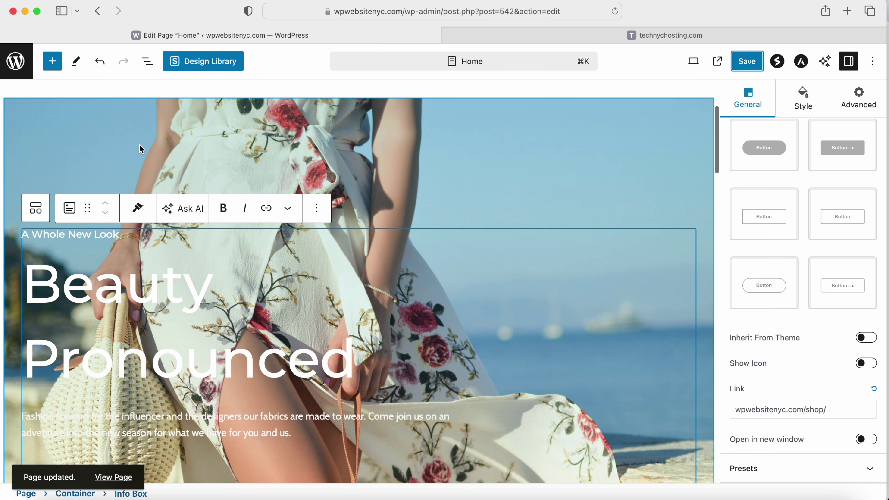
{"action": "left_click", "coordinate": [52, 62]}
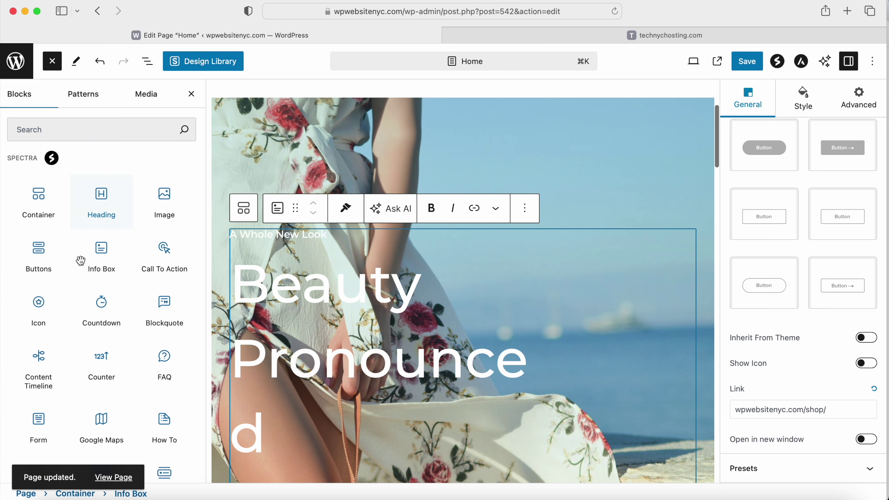
{"action": "mouse_move", "coordinate": [164, 255]}
{"action": "left_mouse_down"}
{"action": "mouse_move", "coordinate": [306, 328]}
{"action": "mouse_move", "coordinate": [159, 269]}
{"action": "left_mouse_up"}
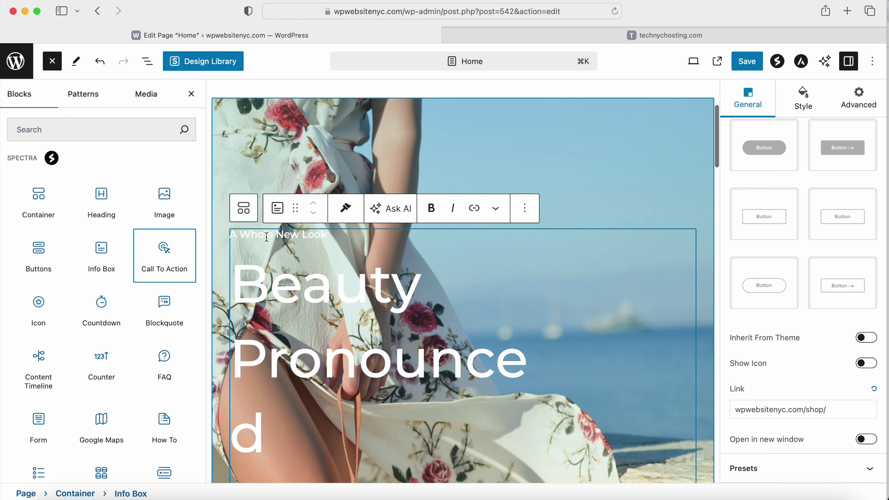
- Browse the Design Library patterns without inserting any, then select the Info Box below the hero
{"action": "left_click", "coordinate": [210, 65]}
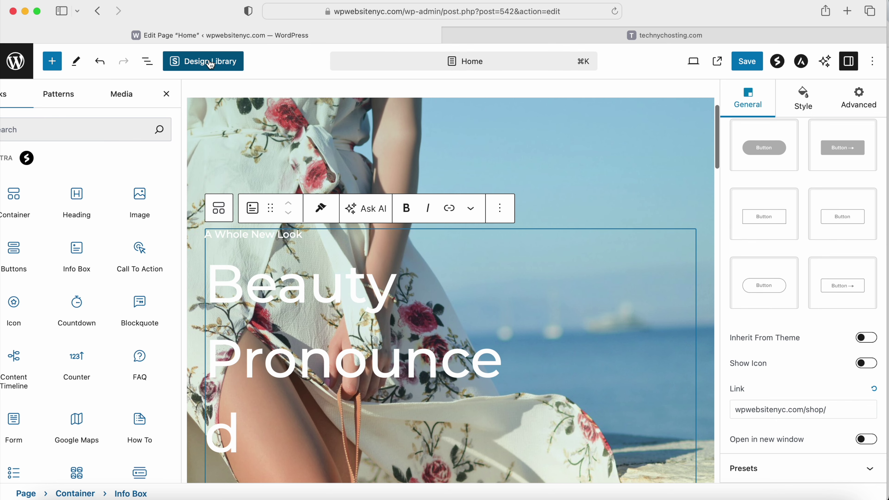
{"action": "mouse_move", "coordinate": [342, 226]}
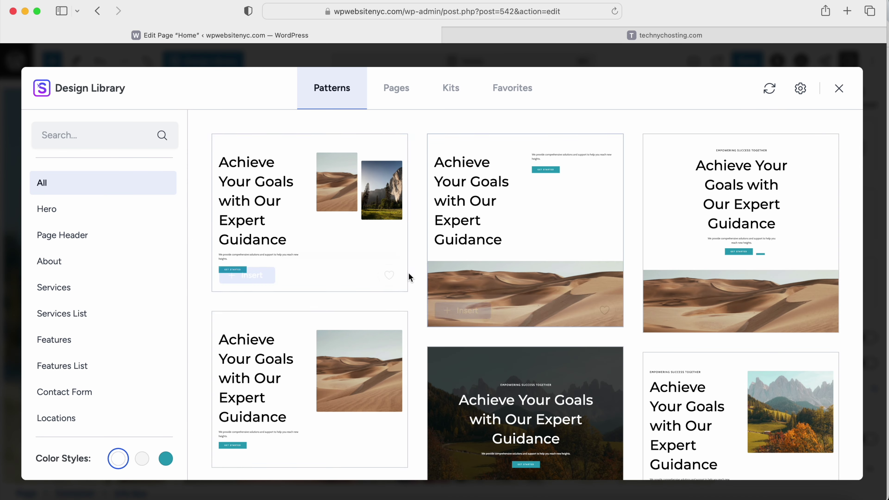
{"action": "scroll", "coordinate": [466, 308], "scroll_direction": "down", "scroll_amount": 10}
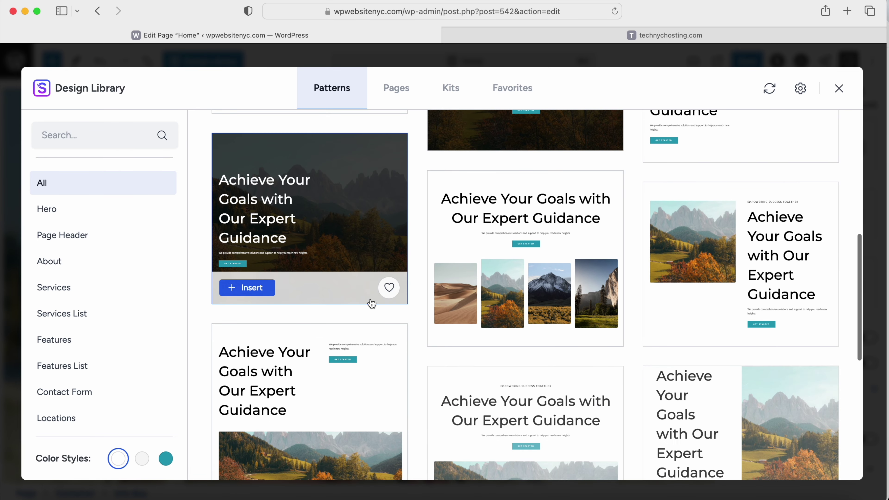
{"action": "scroll", "coordinate": [332, 369], "scroll_direction": "up", "scroll_amount": 15}
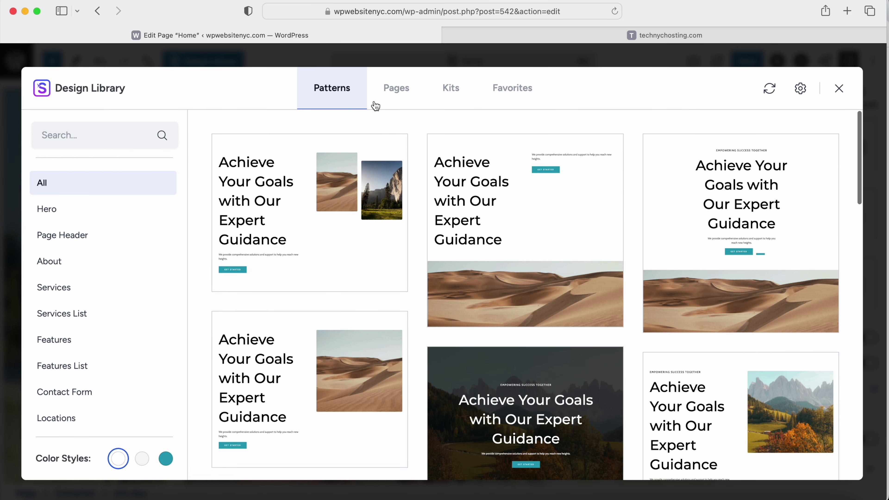
{"action": "left_click", "coordinate": [839, 89]}
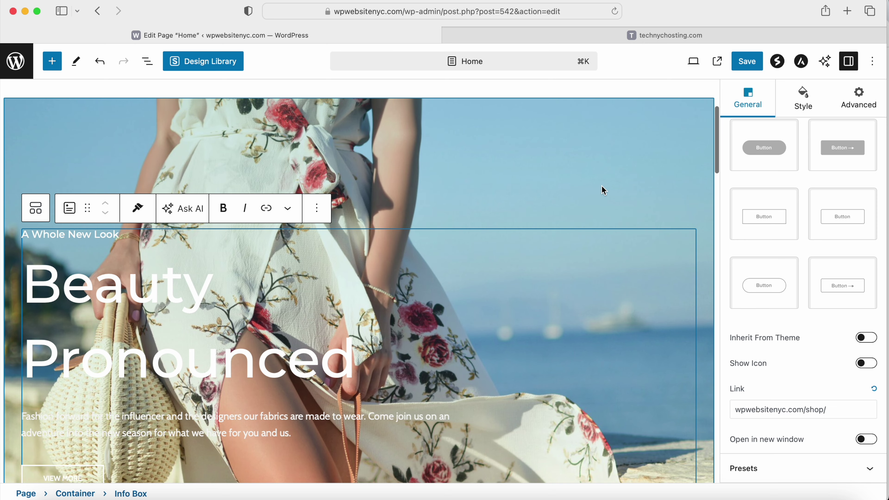
{"action": "scroll", "coordinate": [604, 189], "scroll_direction": "down", "scroll_amount": 12}
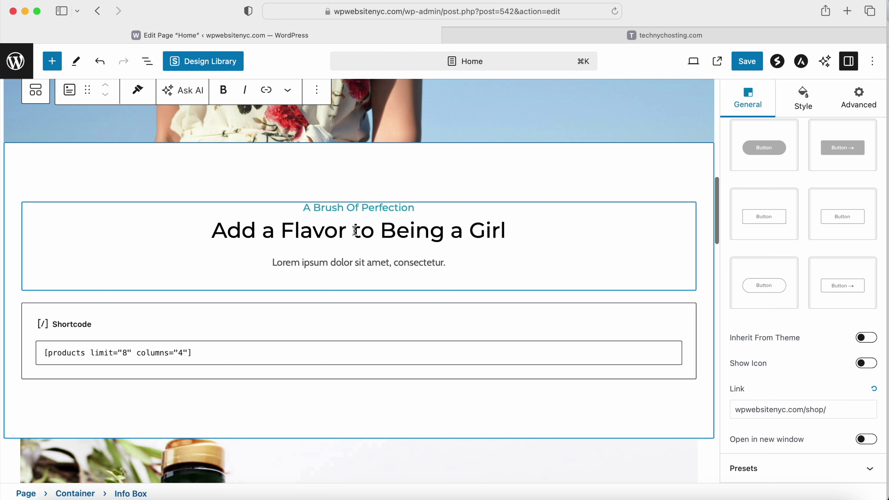
{"action": "left_click", "coordinate": [325, 211]}
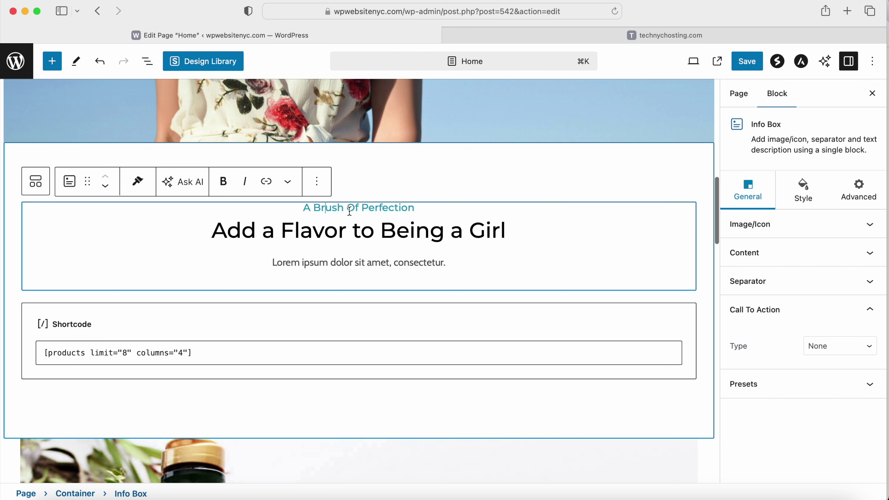
{"action": "left_click_drag", "start_coordinate": [298, 210], "coordinate": [420, 208]}
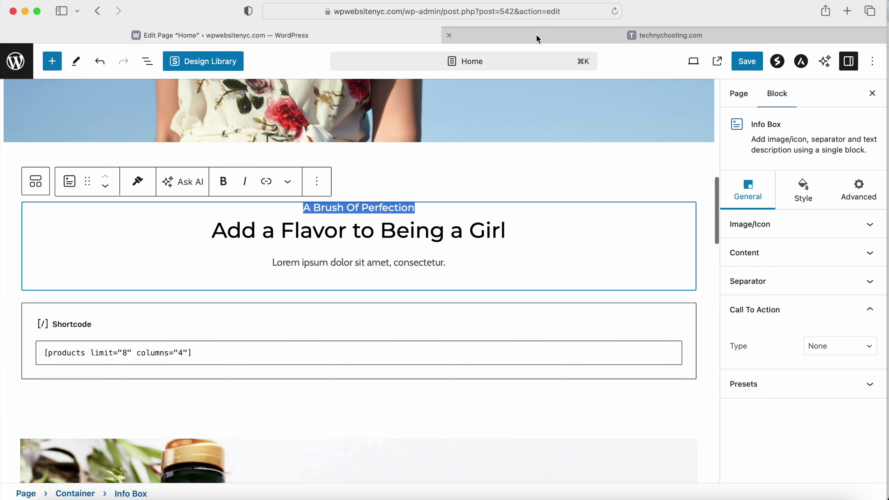
- Replace the Info Box prefix with 'Sweaters For The Season' copied from the reference site
{"action": "left_click", "coordinate": [536, 34]}
{"action": "left_click_drag", "start_coordinate": [378, 179], "coordinate": [516, 184]}
{"action": "key", "text": "super+c"}
{"action": "left_click", "coordinate": [344, 33]}
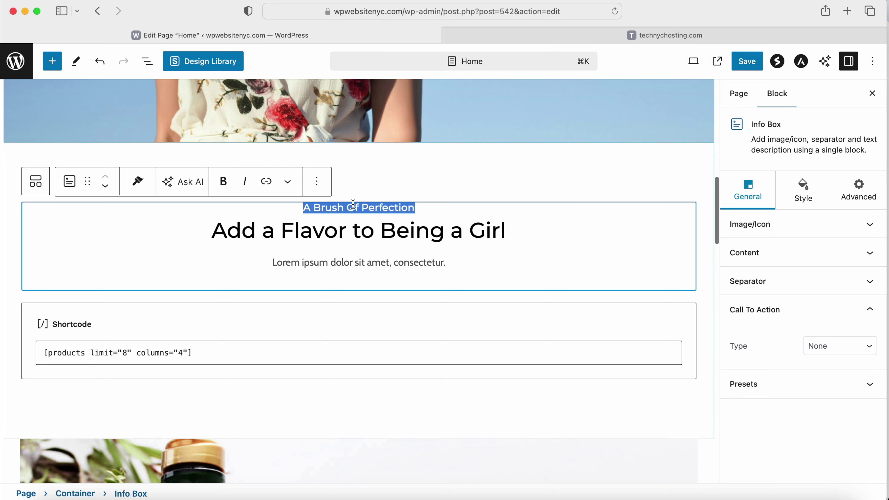
{"action": "key", "text": "super+v"}
- Replace the 'Add a Flavor to Being a Girl' heading with 'Check Out Our New Designs'
{"action": "left_click", "coordinate": [310, 242]}
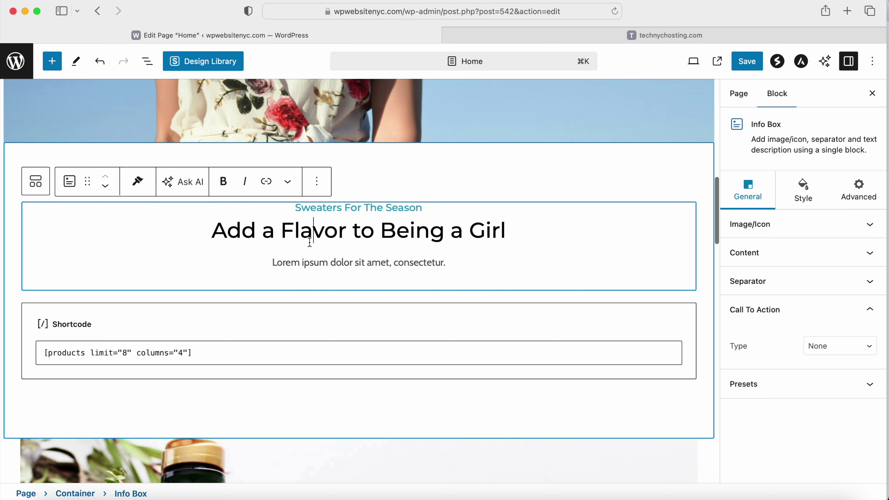
{"action": "left_click_drag", "start_coordinate": [215, 235], "coordinate": [520, 240]}
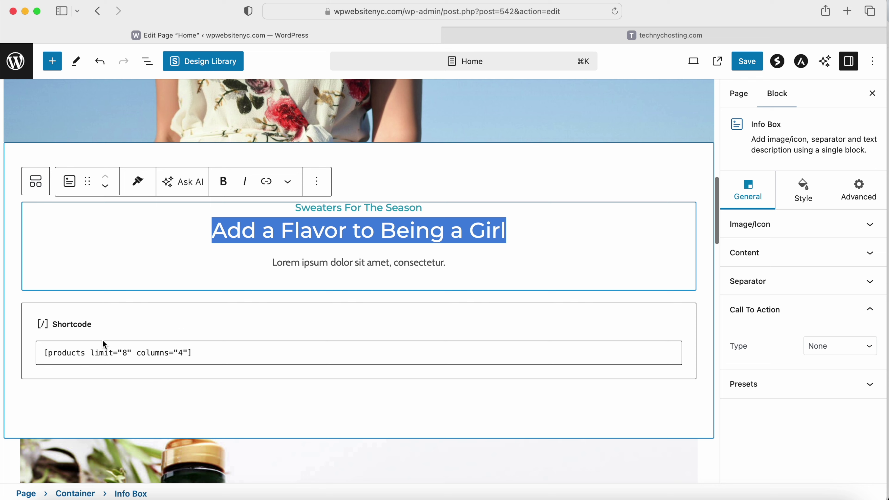
{"action": "left_click", "coordinate": [512, 33]}
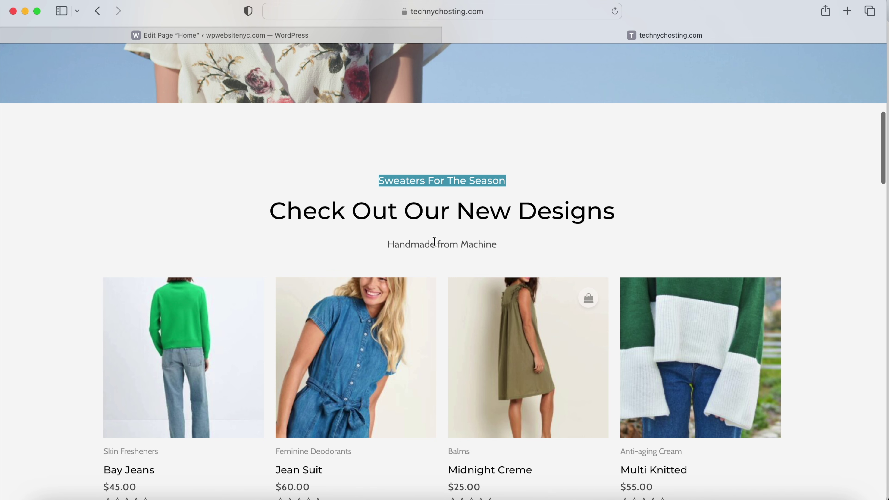
{"action": "left_click_drag", "start_coordinate": [263, 213], "coordinate": [620, 218]}
{"action": "key", "text": "super+c"}
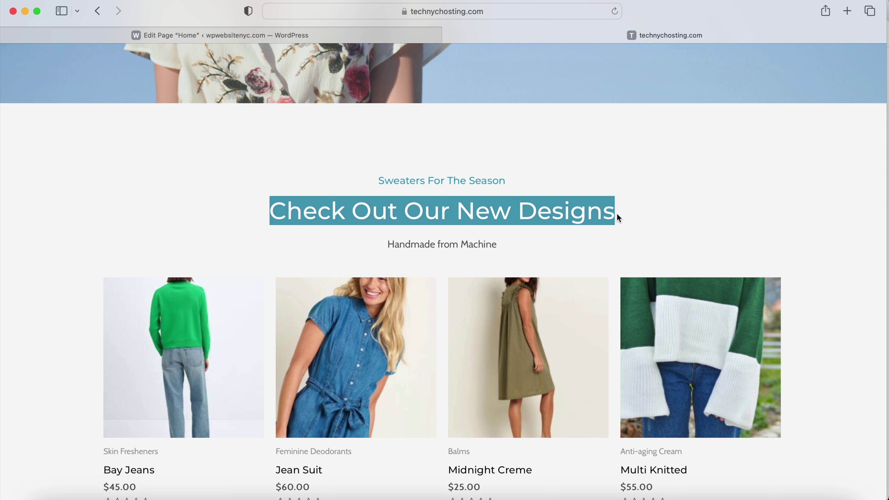
{"action": "left_click", "coordinate": [283, 32]}
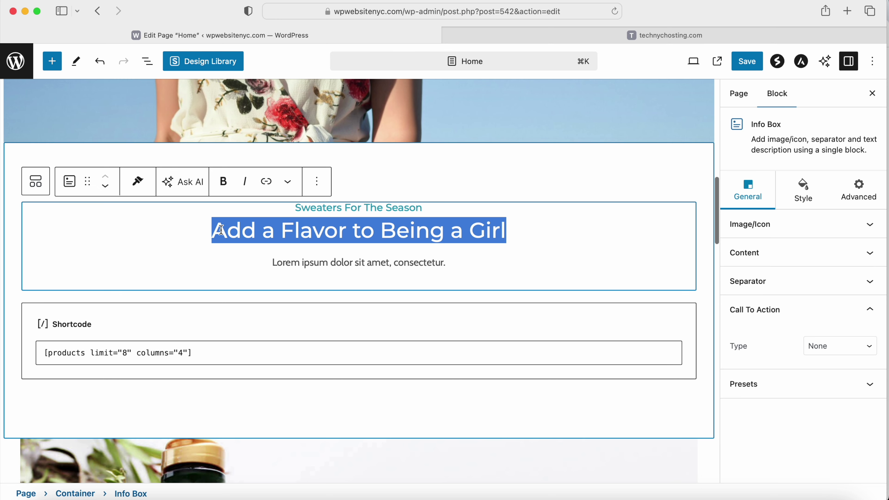
{"action": "key", "text": "super+v"}
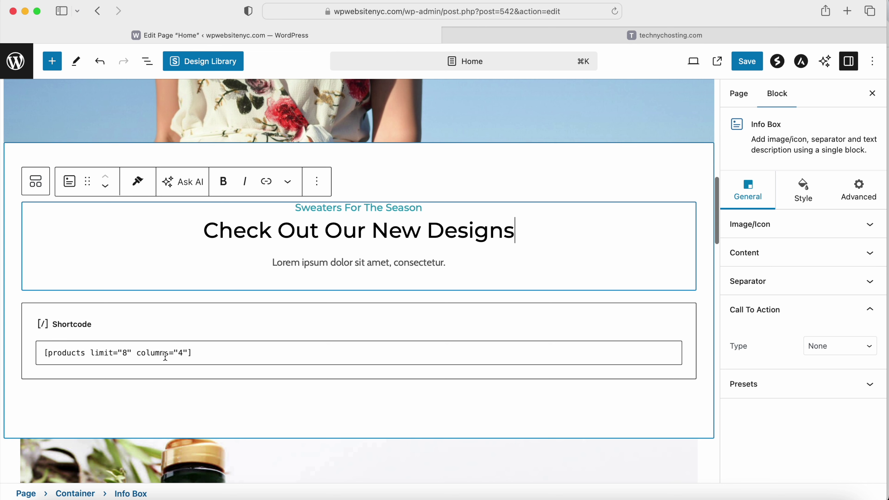
- Delete the Info Box's Lorem ipsum description line
{"action": "left_click_drag", "start_coordinate": [274, 264], "coordinate": [455, 261]}
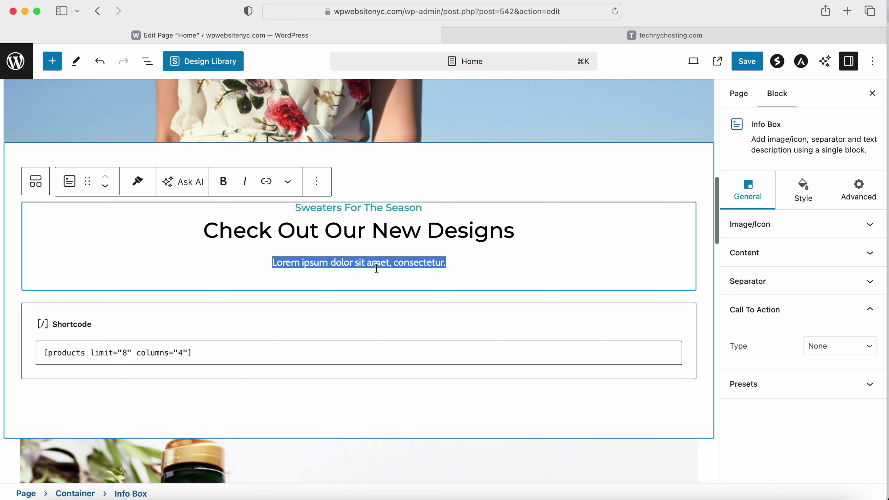
{"action": "left_click", "coordinate": [515, 35]}
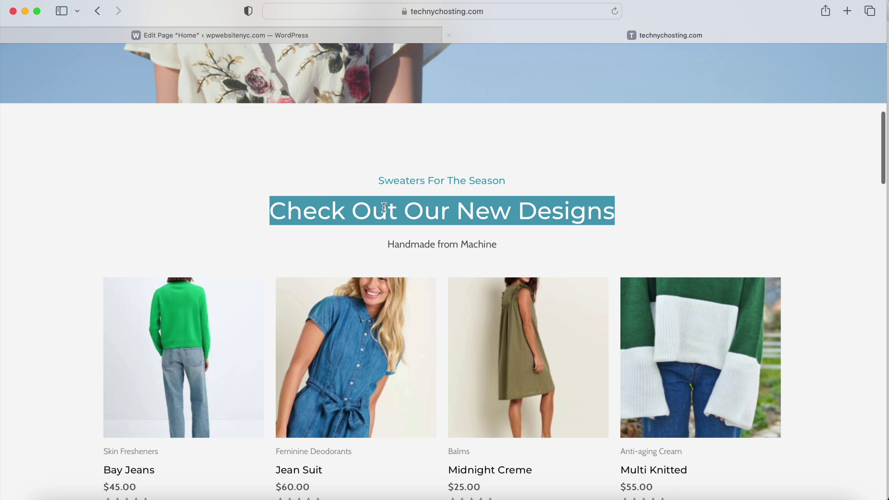
{"action": "left_click_drag", "start_coordinate": [391, 247], "coordinate": [513, 246]}
{"action": "key", "text": "super+c"}
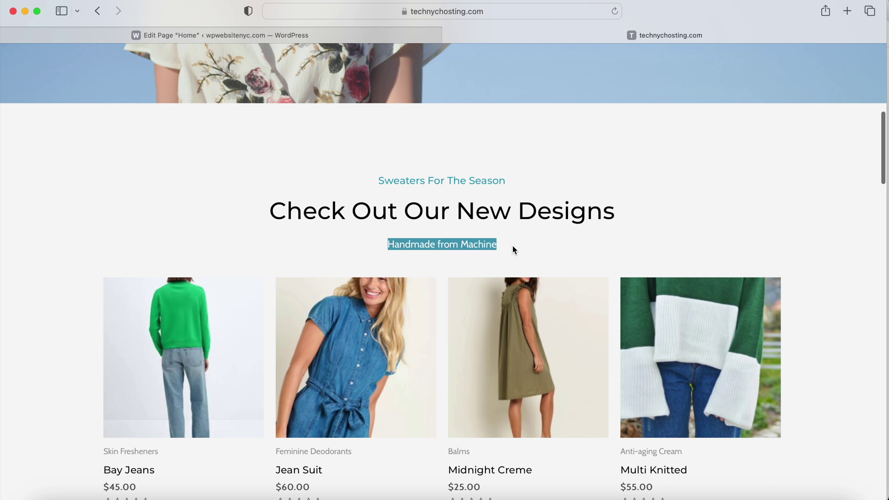
{"action": "left_click", "coordinate": [289, 42]}
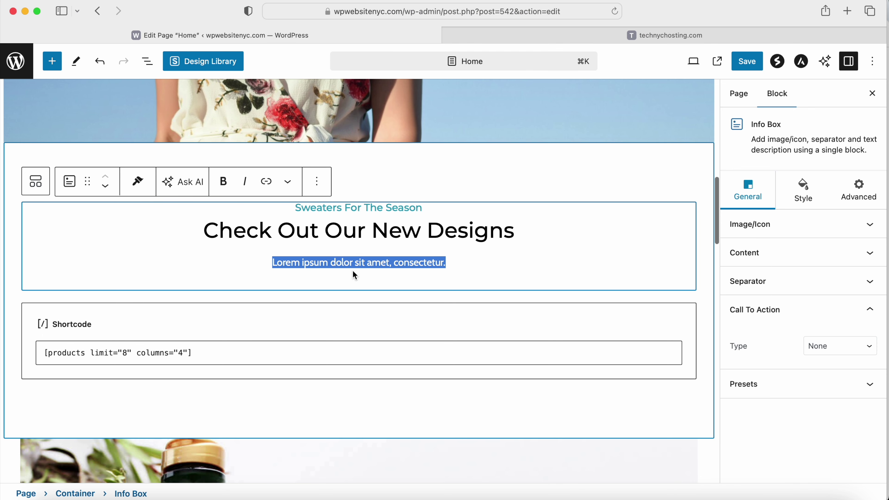
{"action": "key", "text": "BackSpace"}
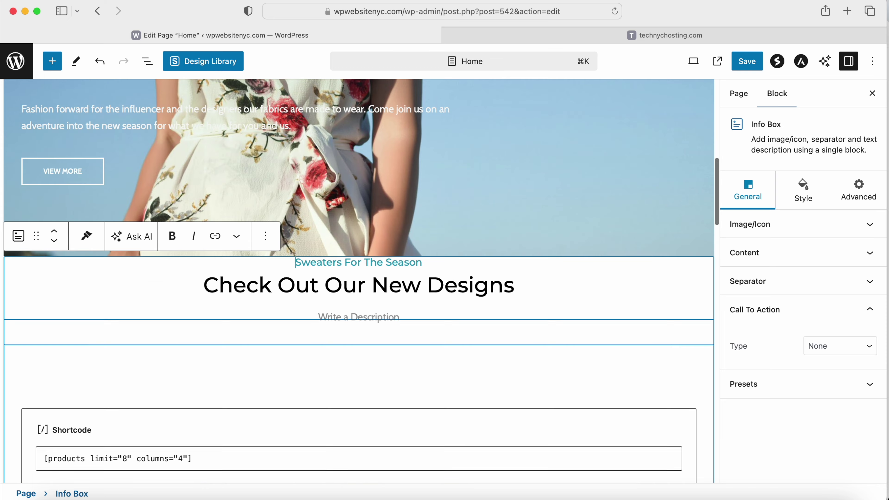
{"action": "key", "text": "super+v"}
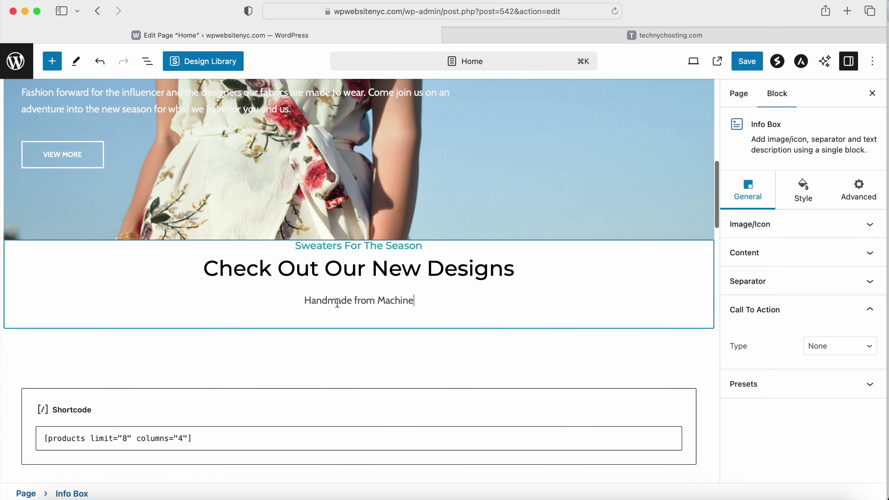
{"action": "left_click", "coordinate": [294, 246]}
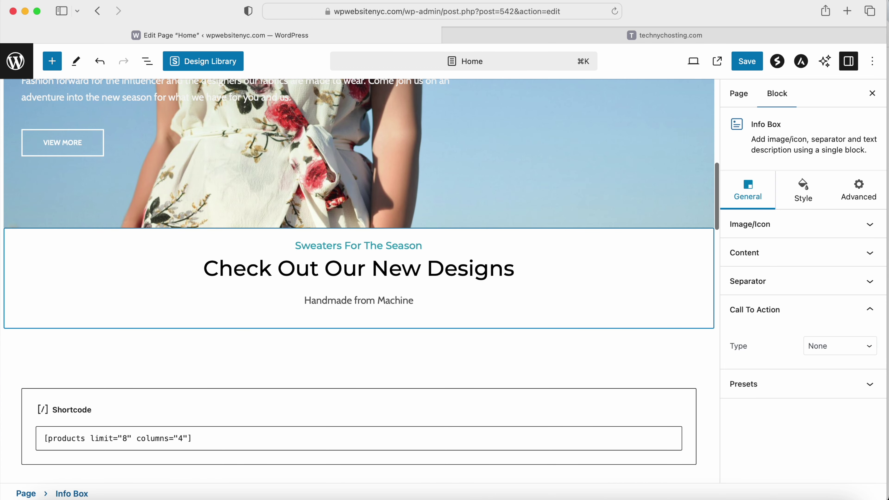
{"action": "left_click", "coordinate": [100, 62]}
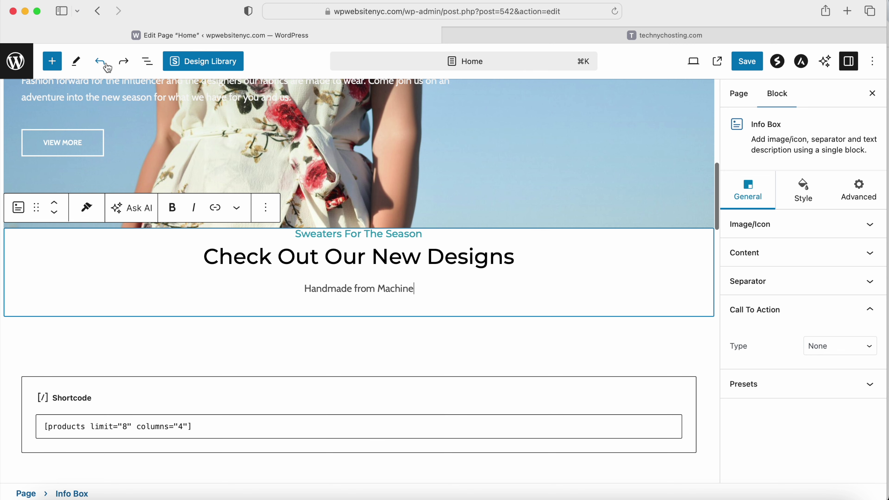
{"action": "left_click", "coordinate": [100, 63]}
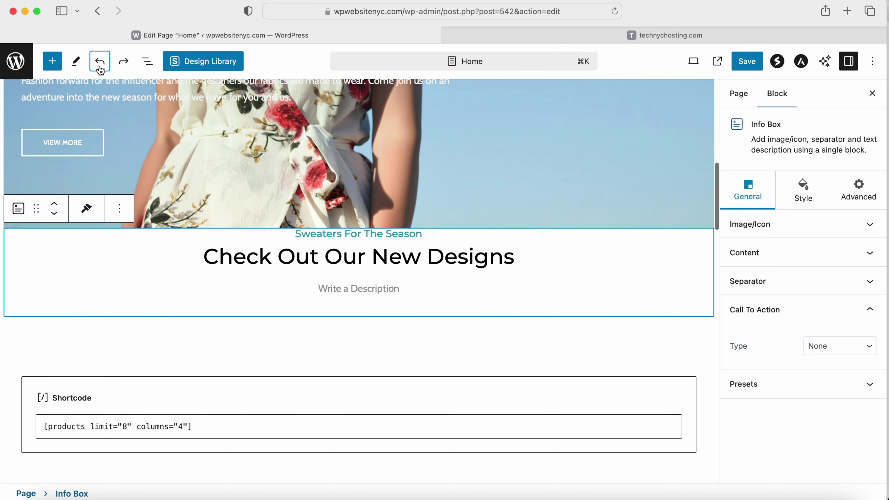
{"action": "left_click", "coordinate": [100, 63]}
{"action": "scroll", "coordinate": [284, 269], "scroll_direction": "down", "scroll_amount": 2}
{"action": "left_click", "coordinate": [277, 283]}
{"action": "left_click_drag", "start_coordinate": [270, 285], "coordinate": [456, 287]}
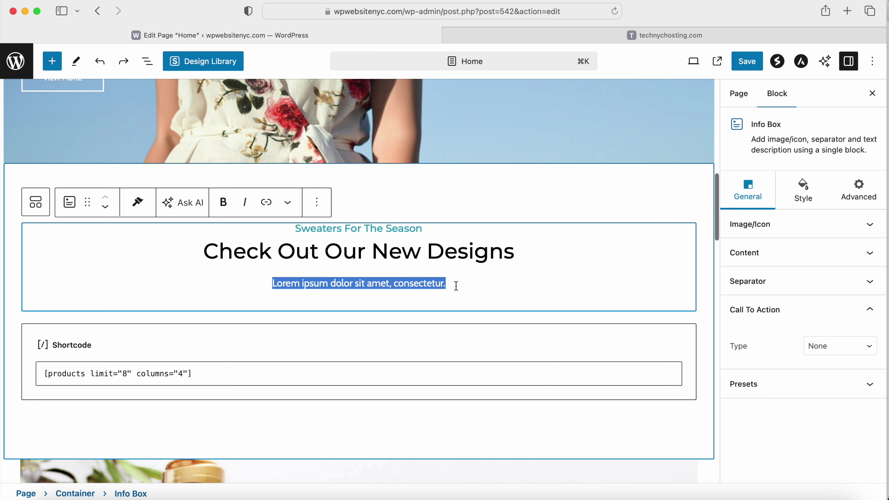
{"action": "key", "text": "super+v"}
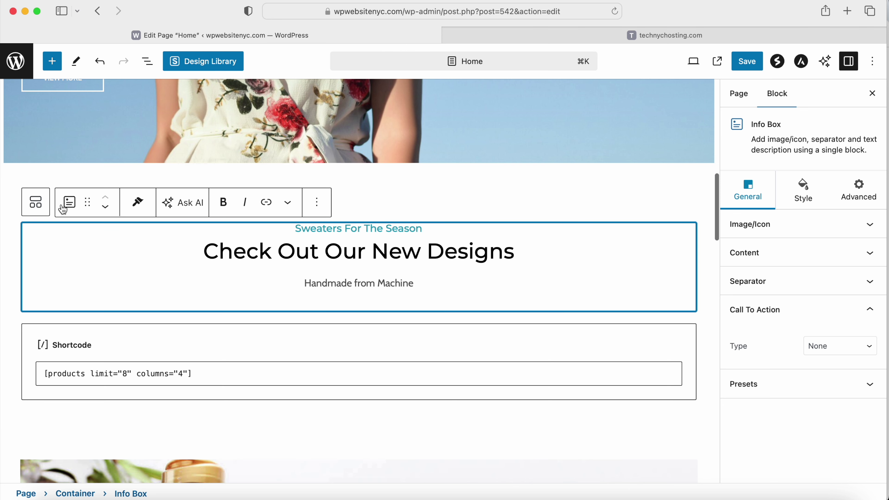
{"action": "left_click", "coordinate": [106, 207]}
{"action": "left_click", "coordinate": [107, 199]}
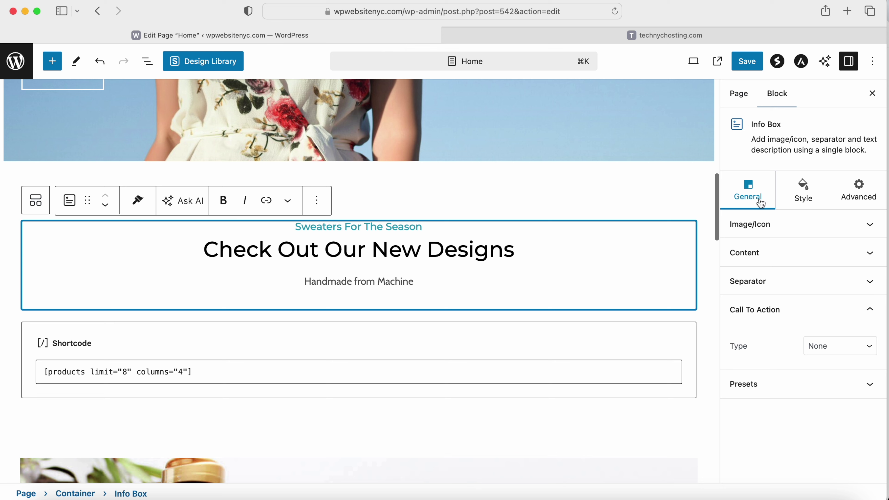
{"action": "left_click", "coordinate": [761, 220]}
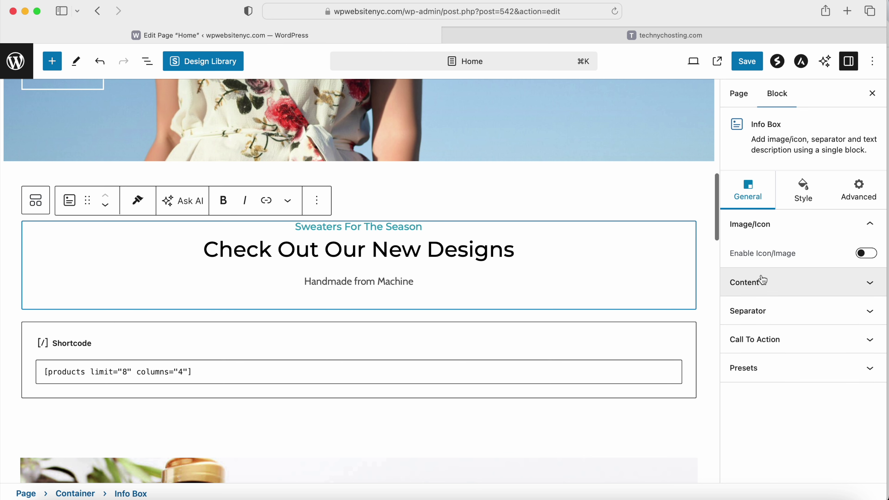
{"action": "left_click", "coordinate": [761, 289]}
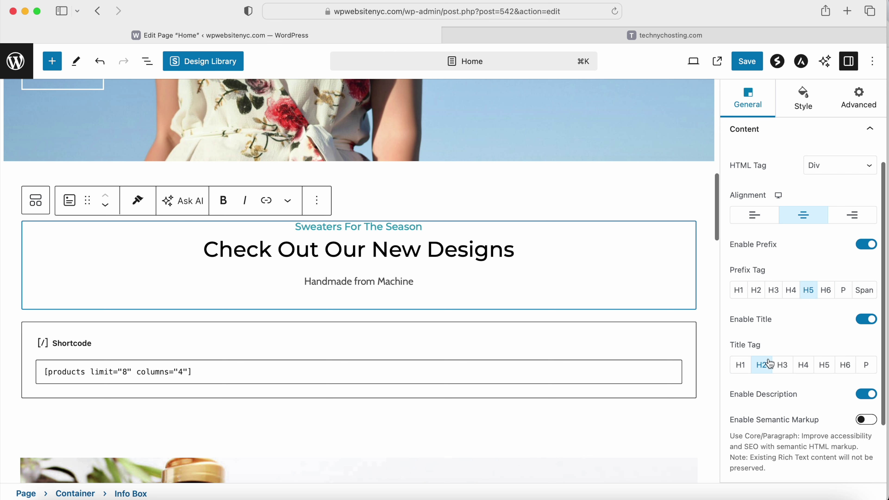
{"action": "left_click", "coordinate": [803, 100]}
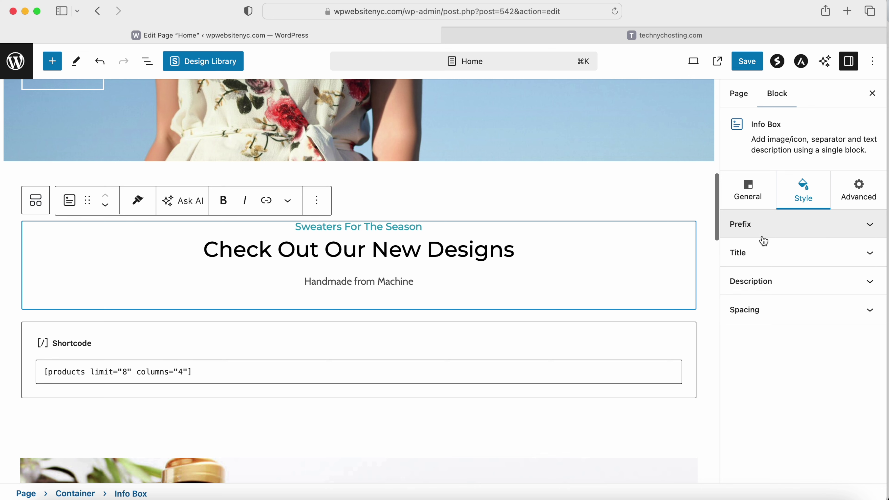
{"action": "left_click", "coordinate": [216, 366]}
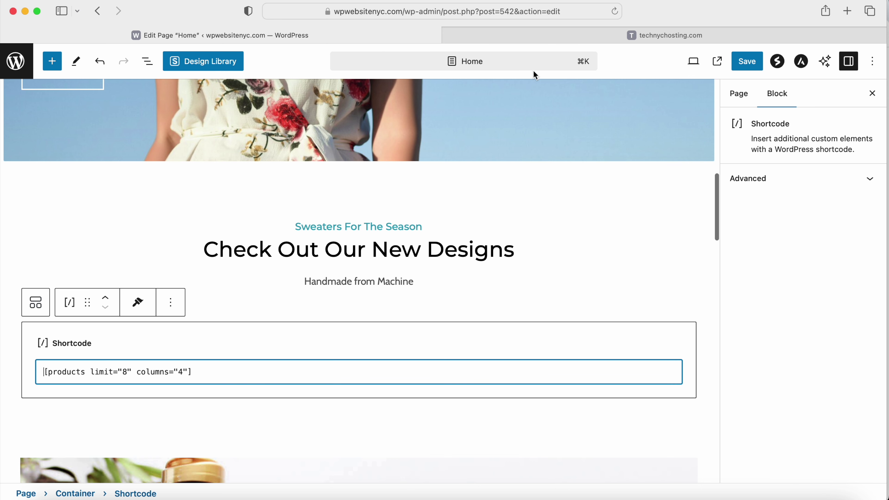
{"action": "left_click", "coordinate": [573, 37]}
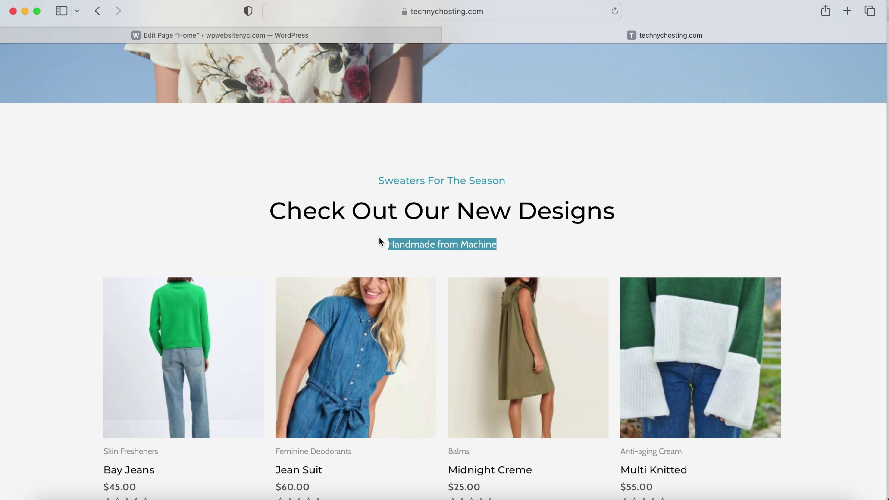
{"action": "scroll", "coordinate": [378, 236], "scroll_direction": "down", "scroll_amount": 5}
{"action": "left_click", "coordinate": [413, 37]}
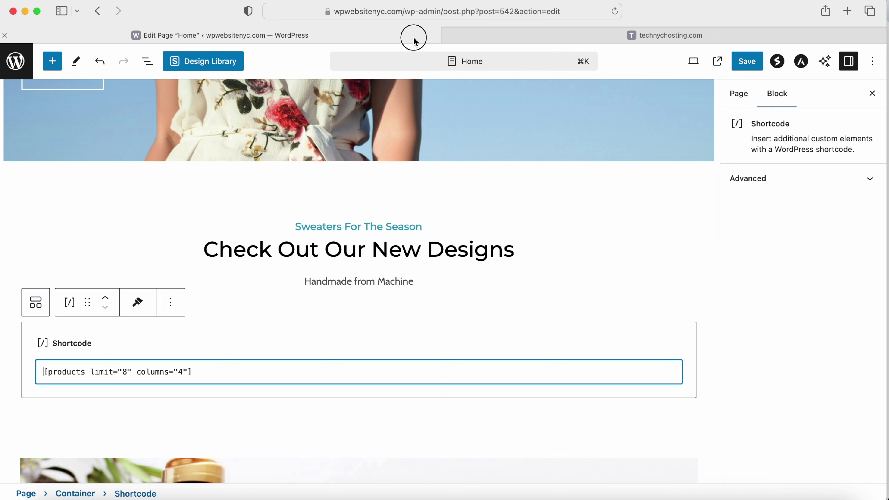
{"action": "double_click", "coordinate": [125, 372]}
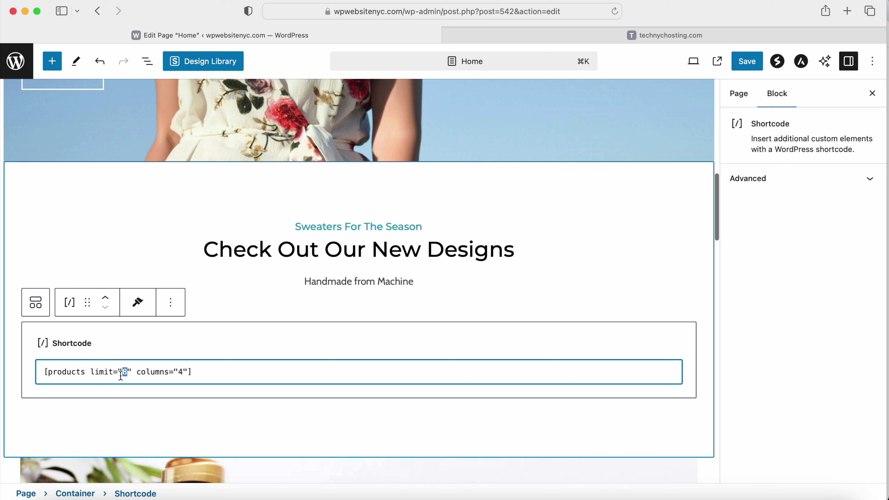
{"action": "left_click_drag", "start_coordinate": [137, 372], "coordinate": [191, 371]}
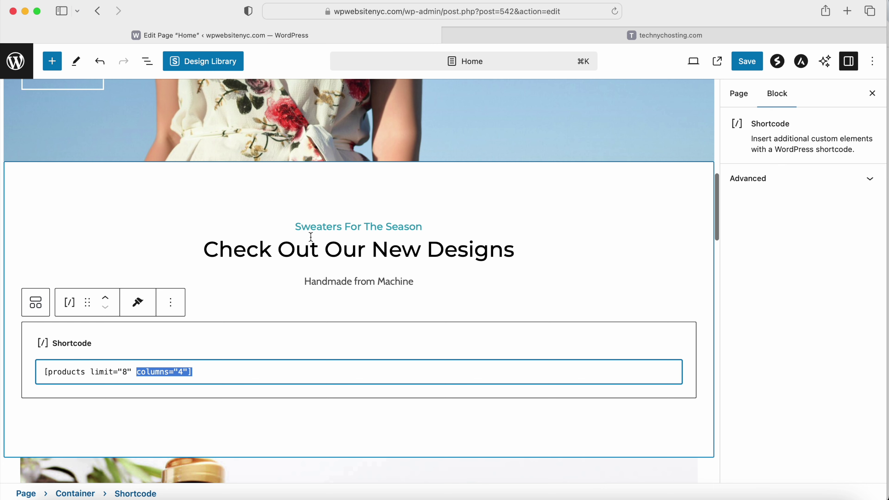
{"action": "left_click", "coordinate": [508, 39]}
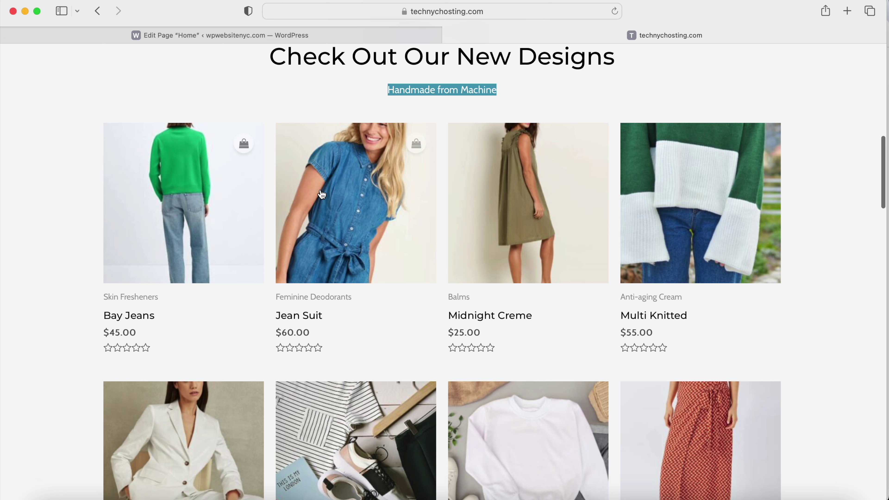
{"action": "left_click", "coordinate": [272, 31]}
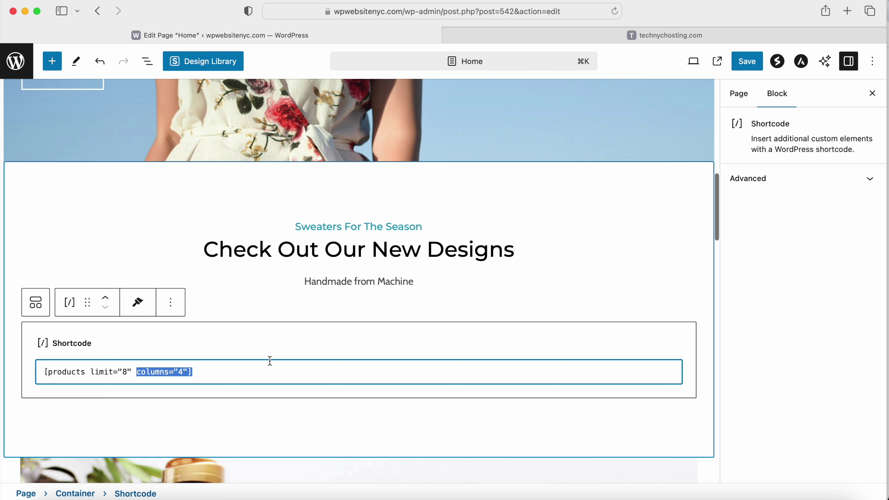
{"action": "scroll", "coordinate": [280, 360], "scroll_direction": "down", "scroll_amount": 10}
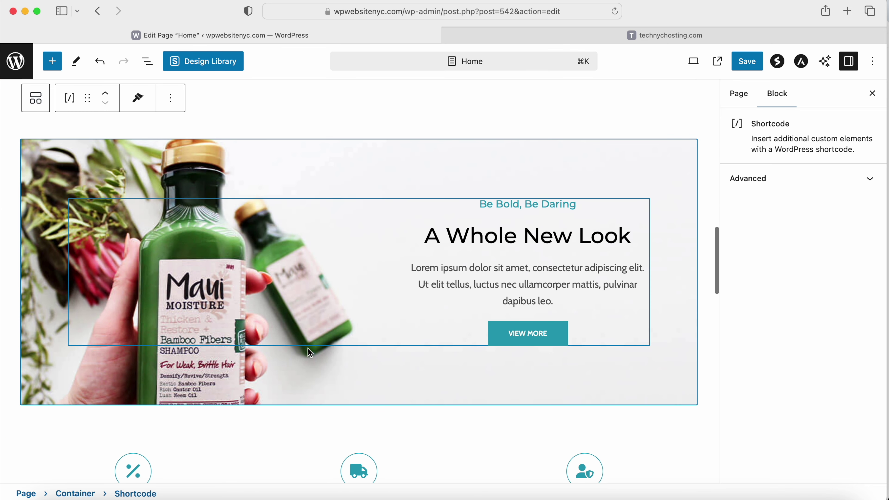
- Check the reference site's next banner, then select the A Whole New Look container
{"action": "left_click", "coordinate": [533, 36]}
{"action": "scroll", "coordinate": [459, 255], "scroll_direction": "down", "scroll_amount": 10}
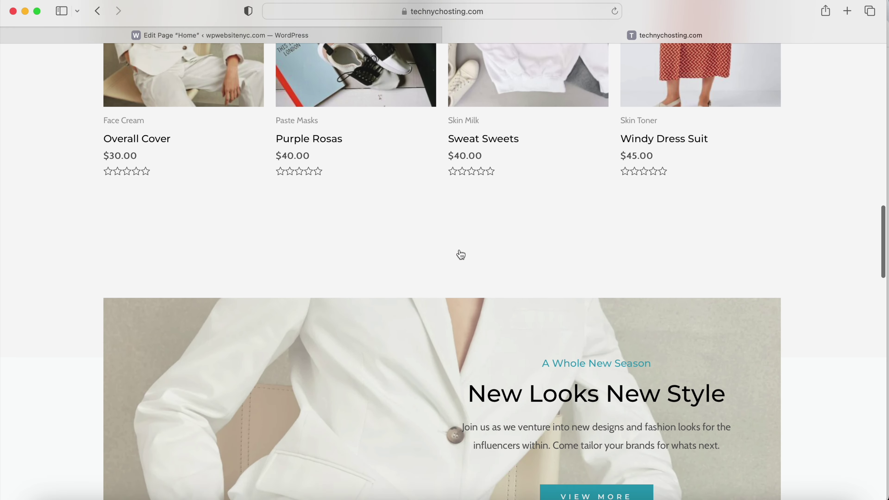
{"action": "scroll", "coordinate": [459, 249], "scroll_direction": "down", "scroll_amount": 5}
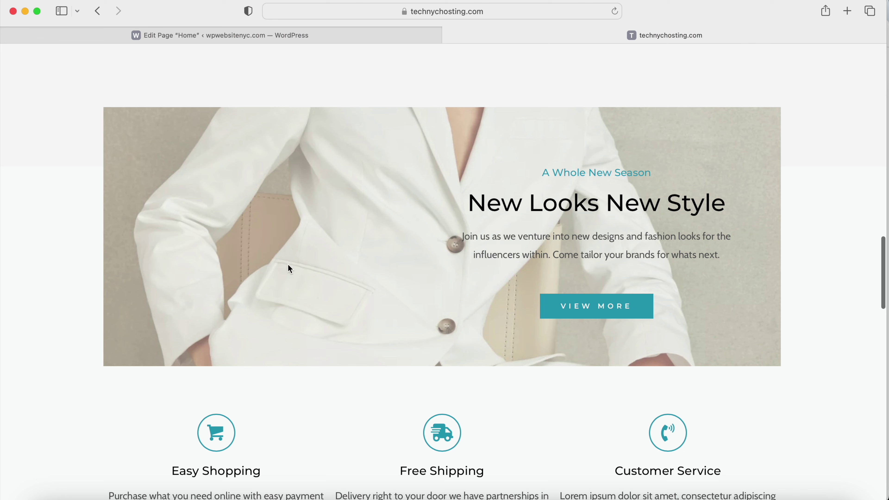
{"action": "left_click", "coordinate": [248, 38]}
{"action": "left_click", "coordinate": [321, 170]}
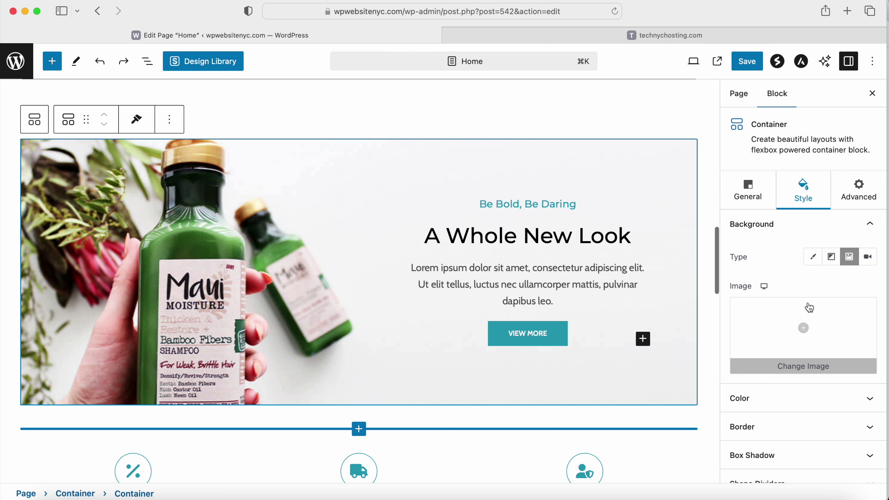
- Try a dark red colour background for the section, then undo it
{"action": "left_click", "coordinate": [814, 261]}
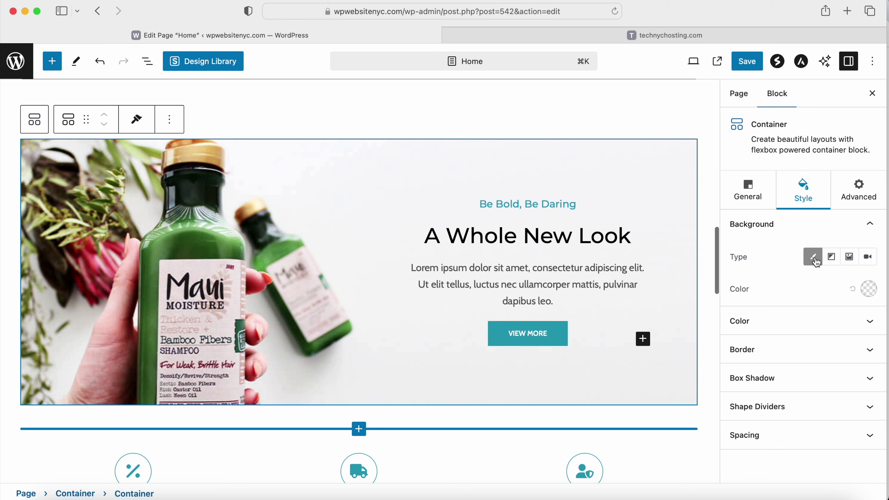
{"action": "left_click", "coordinate": [869, 290]}
{"action": "left_click", "coordinate": [842, 113]}
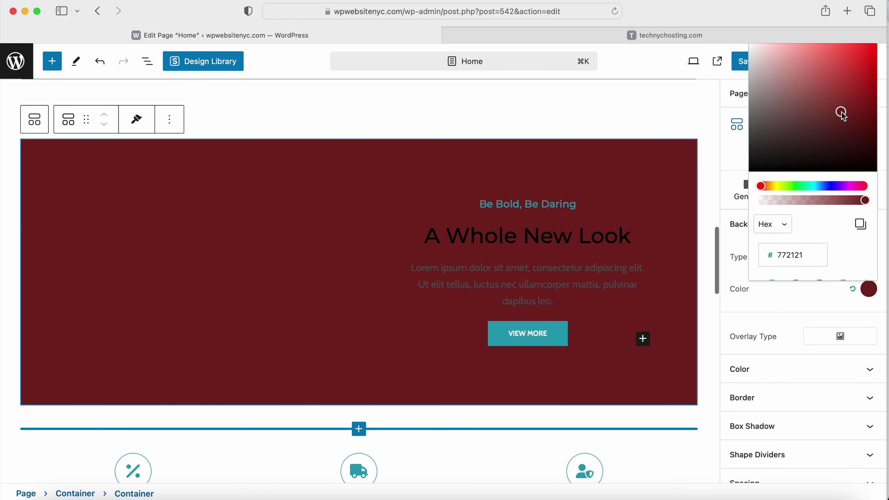
{"action": "left_click", "coordinate": [100, 62]}
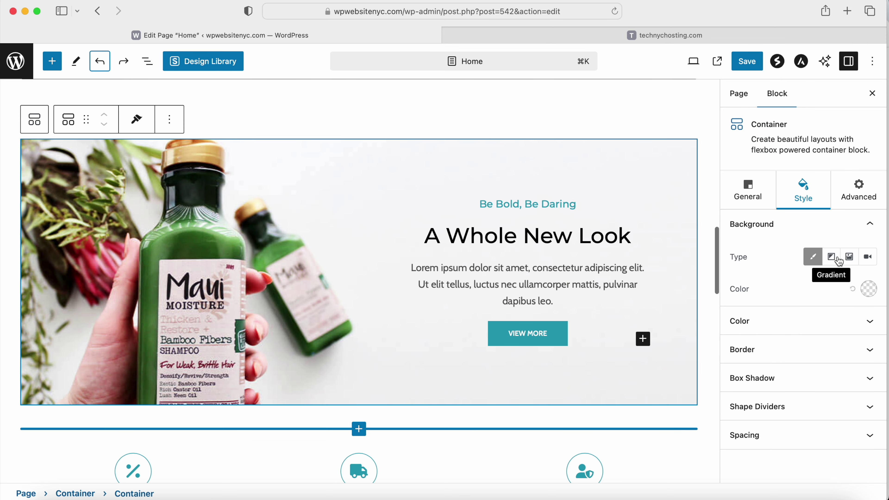
- Set the section background image to the white-suit jacket photo e9.jpeg from the Media Library
{"action": "left_click", "coordinate": [850, 259]}
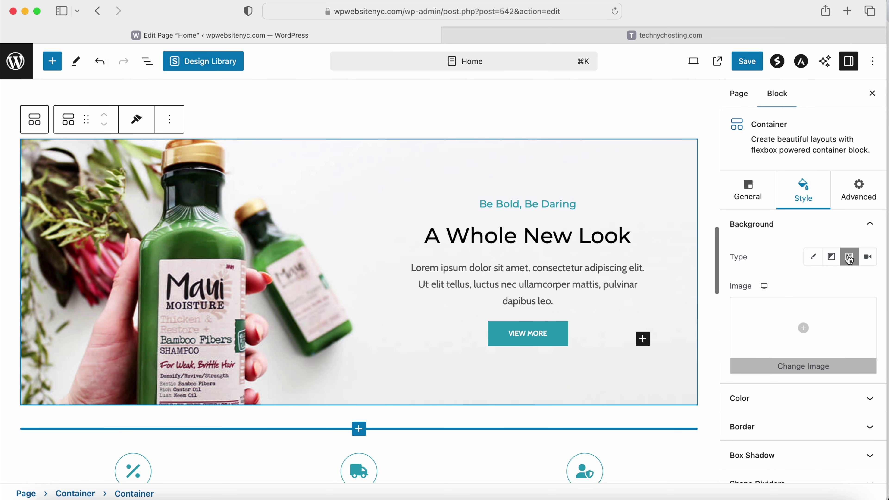
{"action": "left_click", "coordinate": [805, 332]}
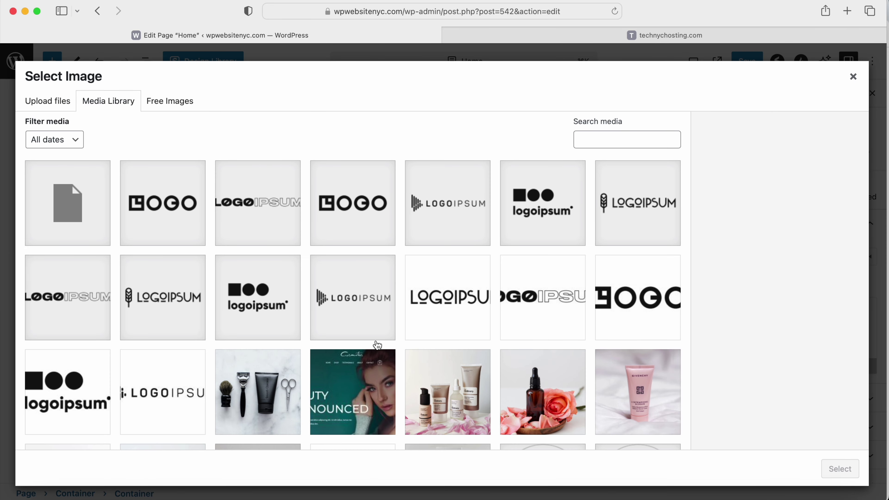
{"action": "scroll", "coordinate": [377, 345], "scroll_direction": "down", "scroll_amount": 20}
{"action": "left_click", "coordinate": [352, 436]}
{"action": "scroll", "coordinate": [370, 311], "scroll_direction": "down", "scroll_amount": 8}
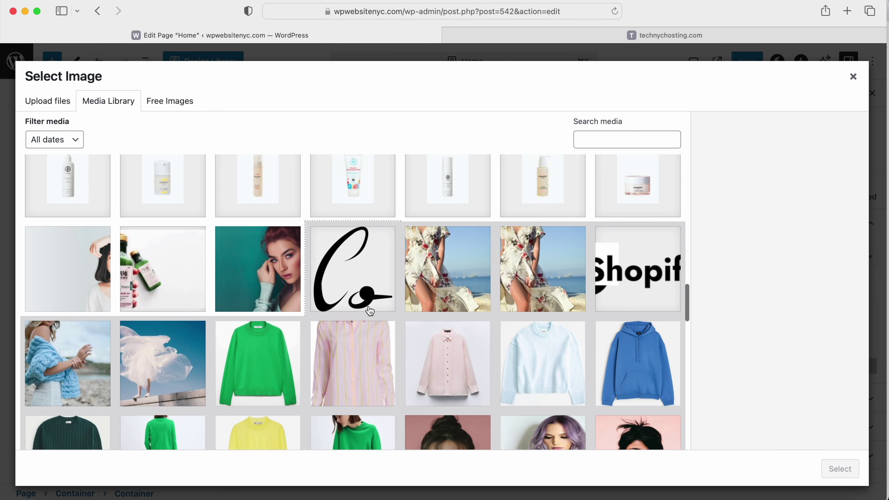
{"action": "scroll", "coordinate": [371, 311], "scroll_direction": "down", "scroll_amount": 5}
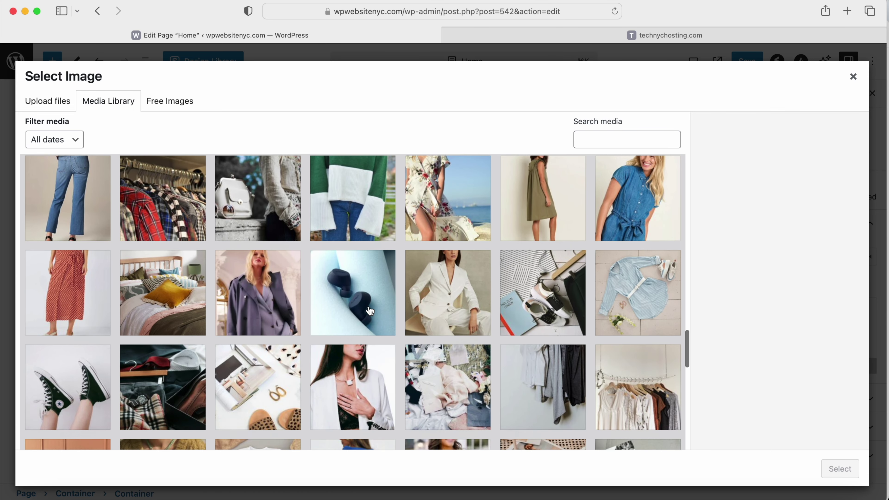
{"action": "left_click", "coordinate": [456, 272]}
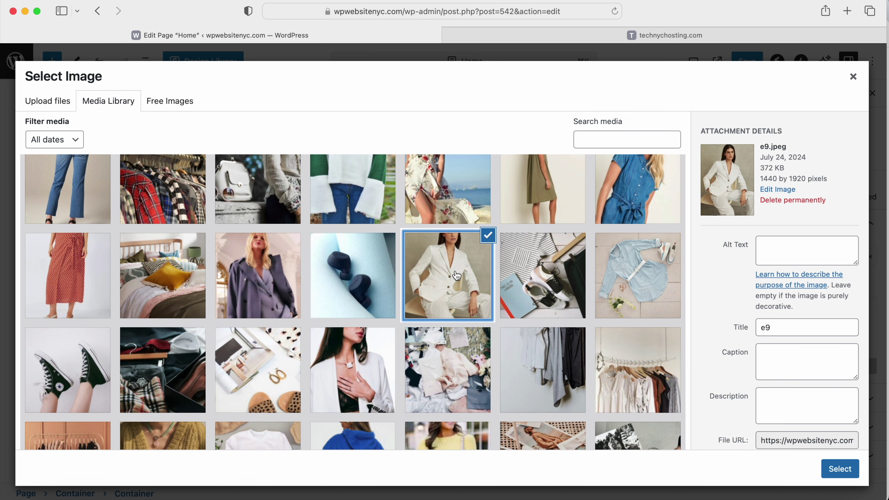
{"action": "left_click", "coordinate": [840, 470]}
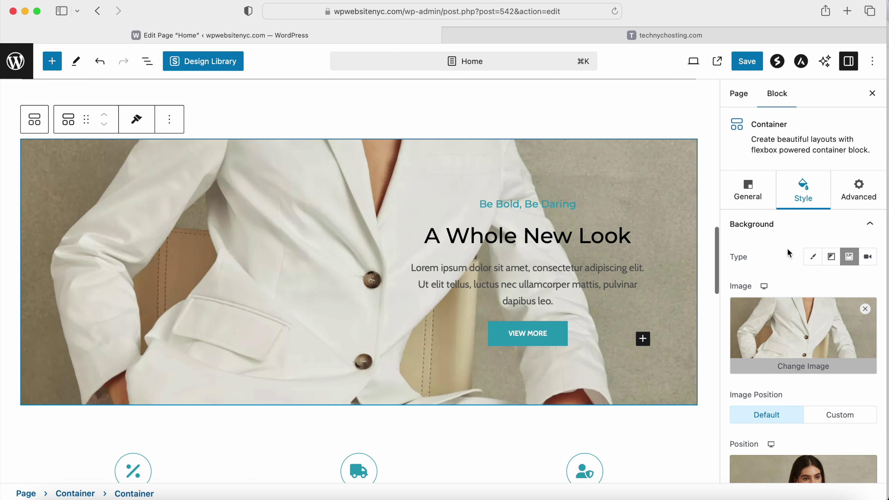
{"action": "scroll", "coordinate": [789, 253], "scroll_direction": "down", "scroll_amount": 10}
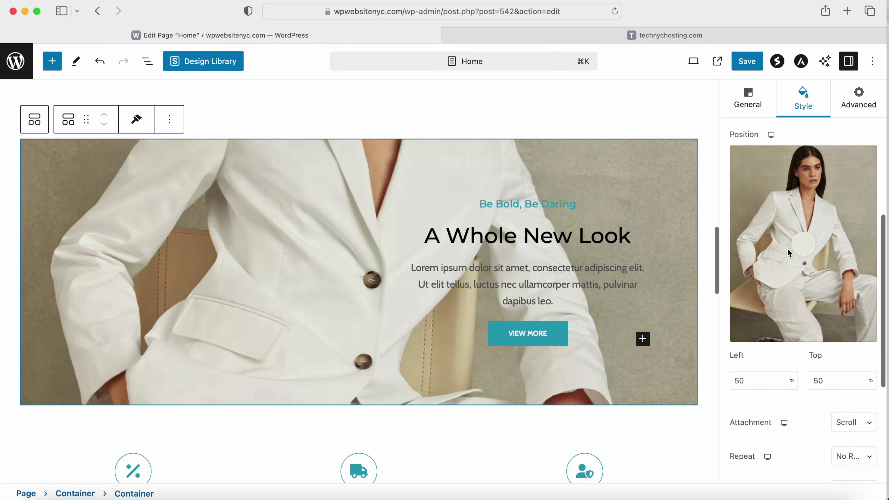
{"action": "scroll", "coordinate": [789, 252], "scroll_direction": "down", "scroll_amount": 5}
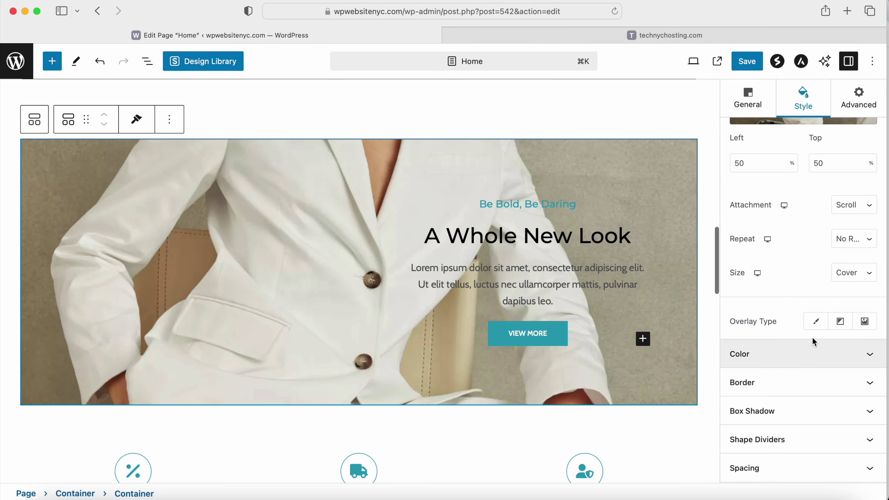
- Give the image a colour overlay of nearly transparent light teal (#52D0EA12)
{"action": "left_click", "coordinate": [817, 328]}
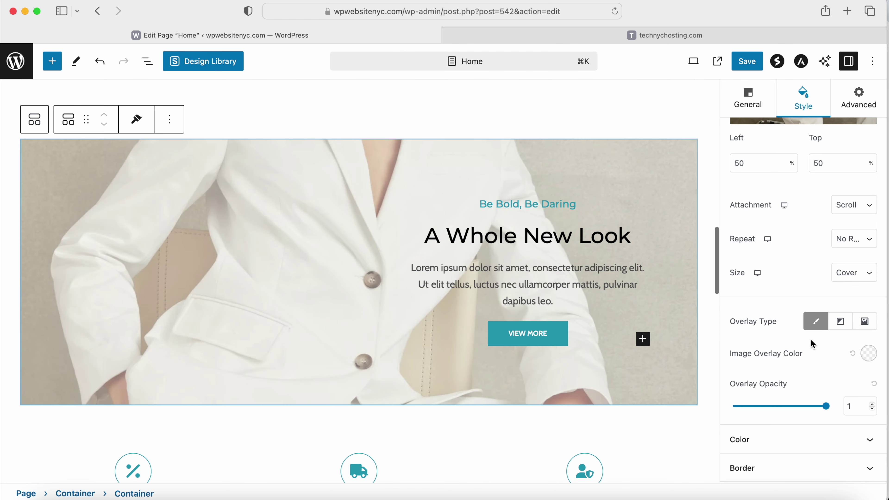
{"action": "left_click", "coordinate": [878, 356]}
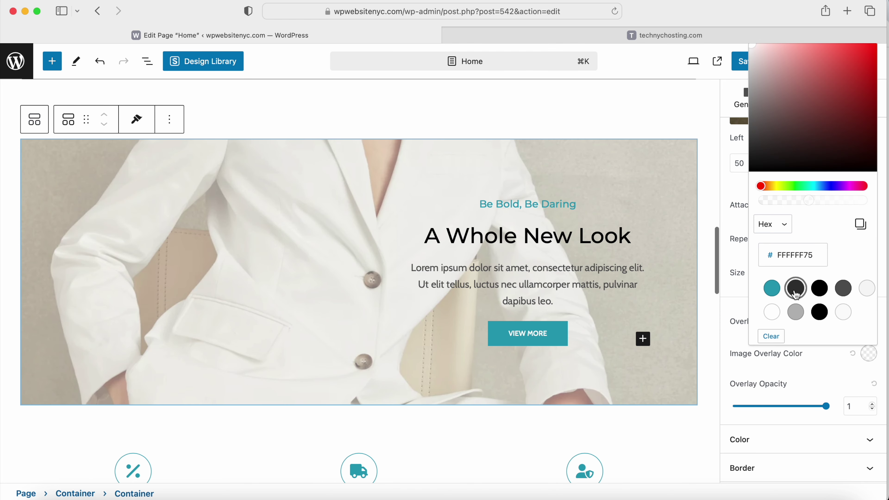
{"action": "left_click", "coordinate": [797, 291]}
{"action": "left_click_drag", "start_coordinate": [866, 206], "coordinate": [774, 209]}
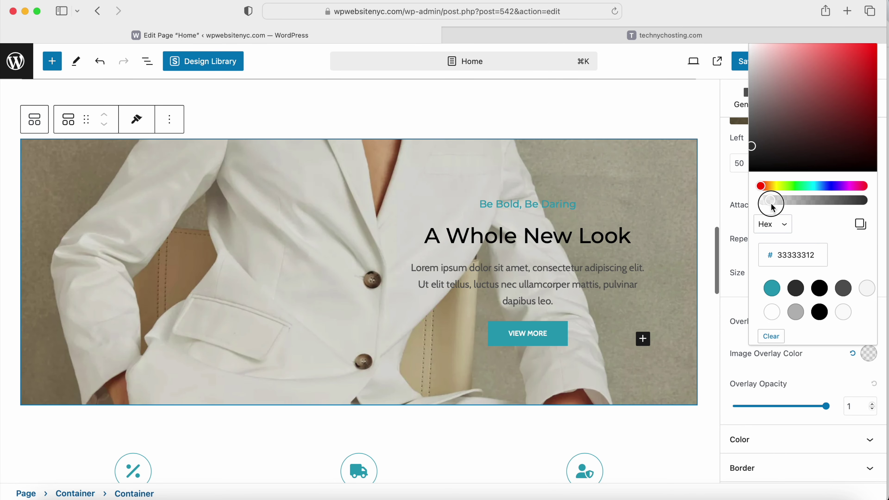
{"action": "left_click", "coordinate": [772, 288]}
{"action": "left_click_drag", "start_coordinate": [859, 203], "coordinate": [770, 205]}
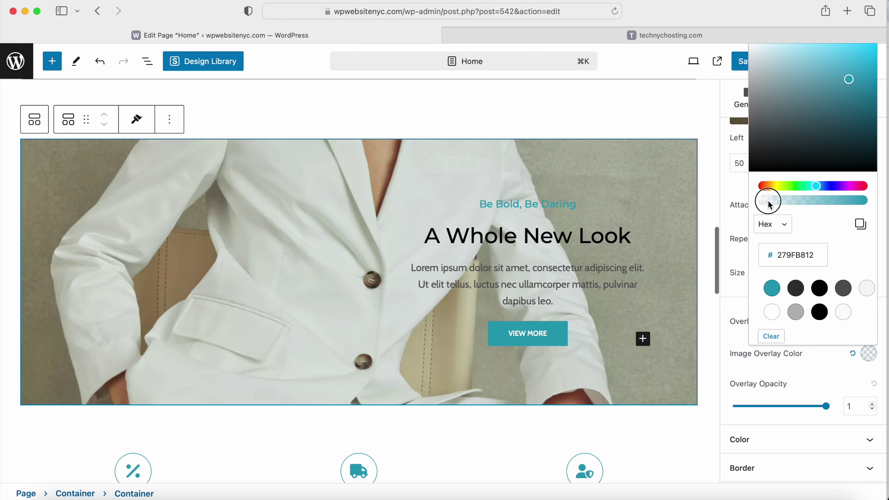
{"action": "left_click", "coordinate": [832, 68]}
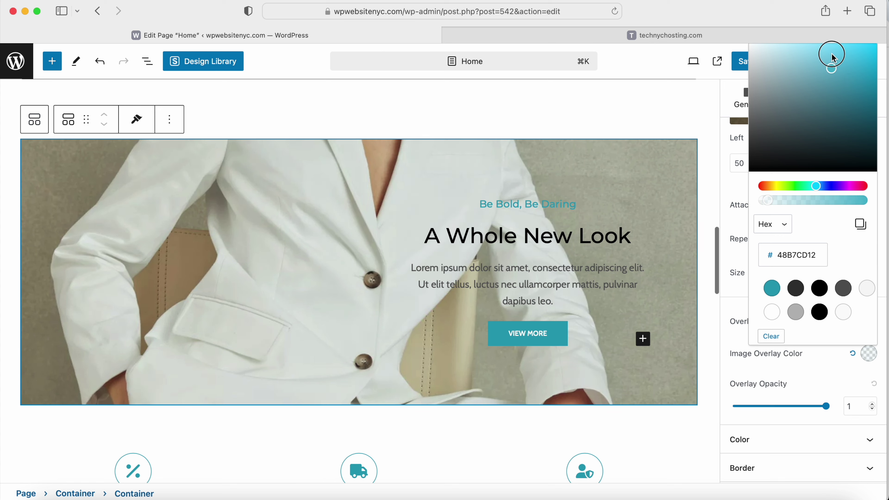
{"action": "left_click_drag", "start_coordinate": [833, 55], "coordinate": [833, 55]}
{"action": "left_click_drag", "start_coordinate": [785, 201], "coordinate": [768, 201]}
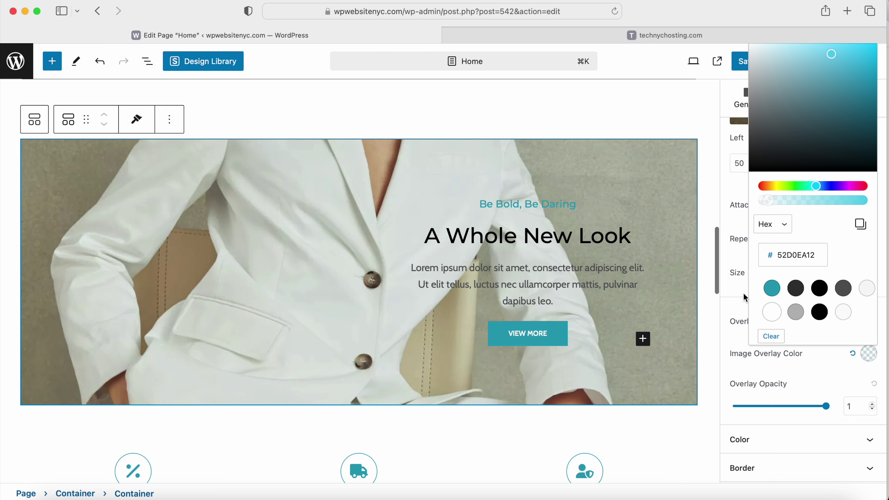
{"action": "left_click", "coordinate": [734, 294]}
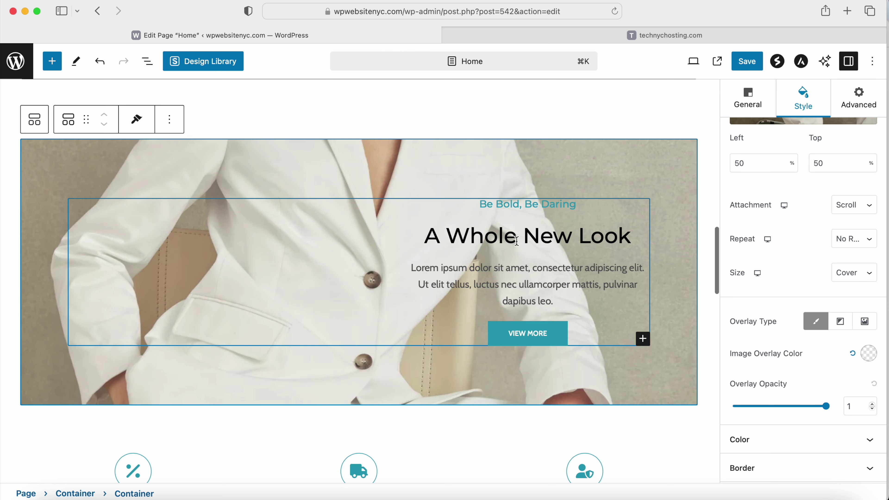
- Select the A Whole New Look info box and delete its 'Be Bold, Be Daring' prefix
{"action": "left_click", "coordinate": [517, 241]}
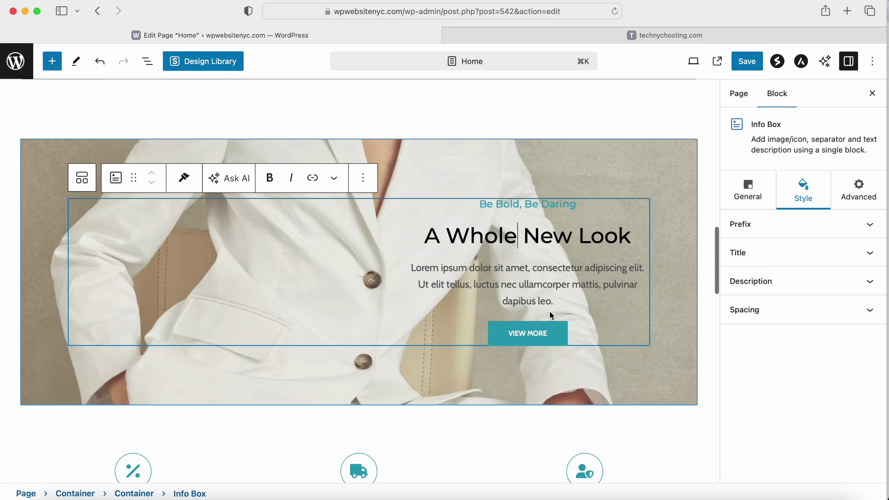
{"action": "left_click", "coordinate": [746, 193]}
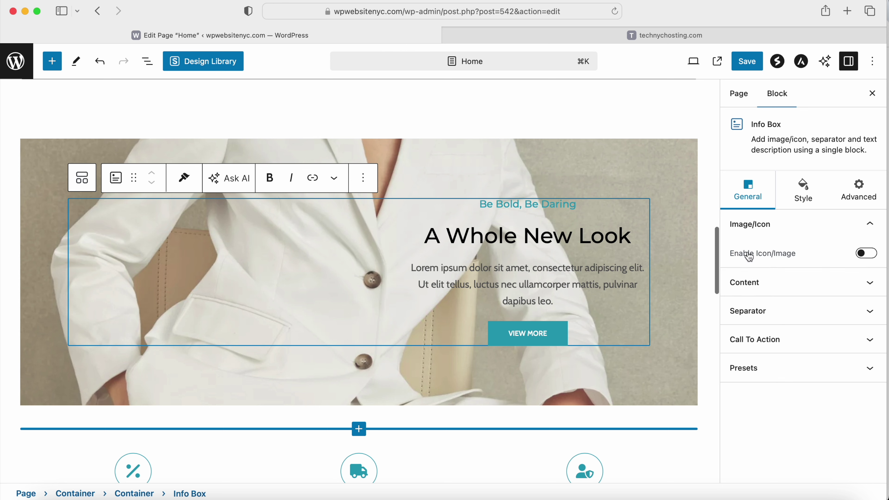
{"action": "left_click", "coordinate": [479, 206]}
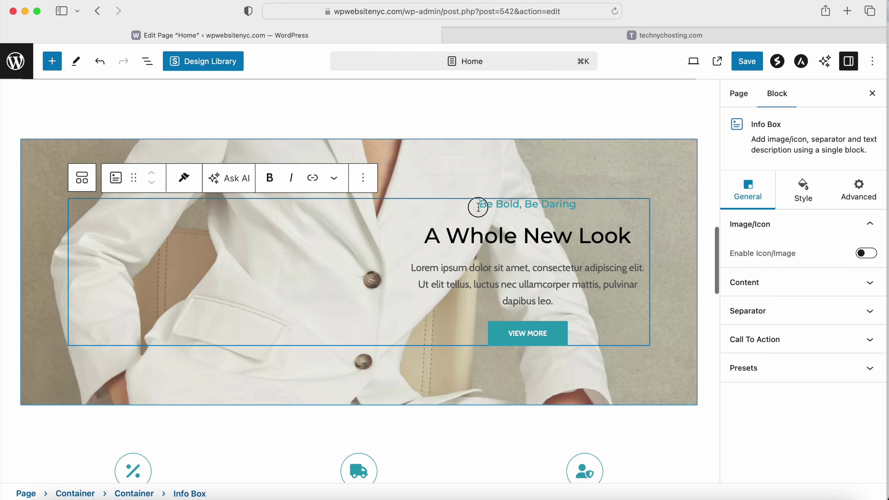
{"action": "left_click_drag", "start_coordinate": [474, 209], "coordinate": [499, 201]}
{"action": "key", "text": "BackSpace"}
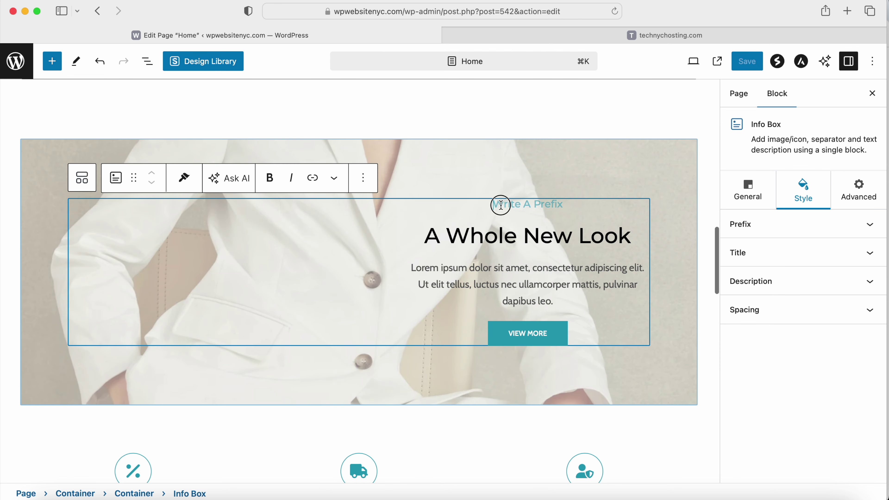
- Copy the prefix 'A Whole New Season' from the reference site into the info box
{"action": "left_click", "coordinate": [556, 200]}
{"action": "scroll", "coordinate": [571, 201], "scroll_direction": "down", "scroll_amount": 3}
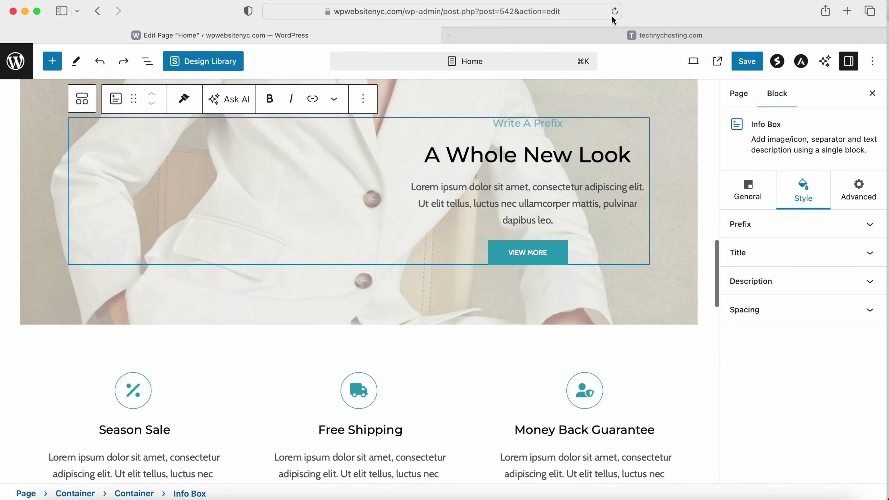
{"action": "left_click", "coordinate": [605, 35]}
{"action": "left_click", "coordinate": [546, 173]}
{"action": "left_click_drag", "start_coordinate": [545, 172], "coordinate": [656, 180]}
{"action": "key", "text": "super+c"}
{"action": "left_click", "coordinate": [250, 35]}
{"action": "key", "text": "super+v"}
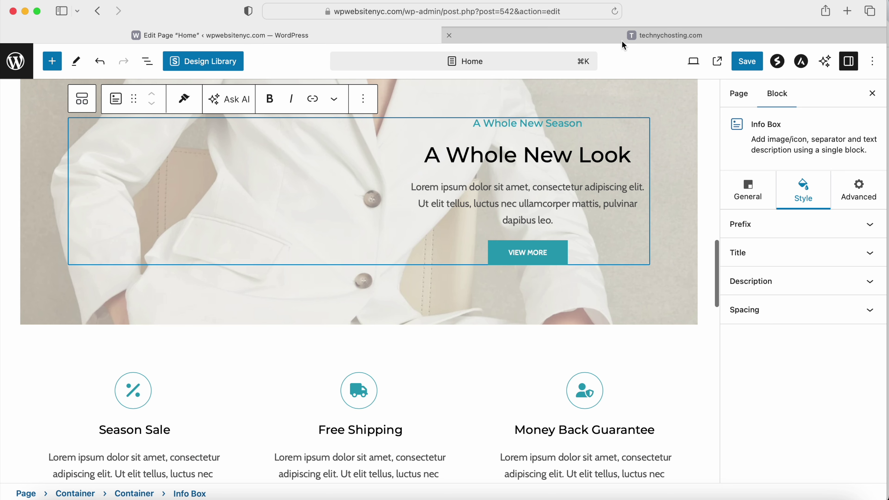
- Replace the 'A Whole New Look' headline with the reference headline 'New Looks New Style'
{"action": "left_click", "coordinate": [609, 35]}
{"action": "left_click_drag", "start_coordinate": [469, 202], "coordinate": [761, 212]}
{"action": "key", "text": "super+c"}
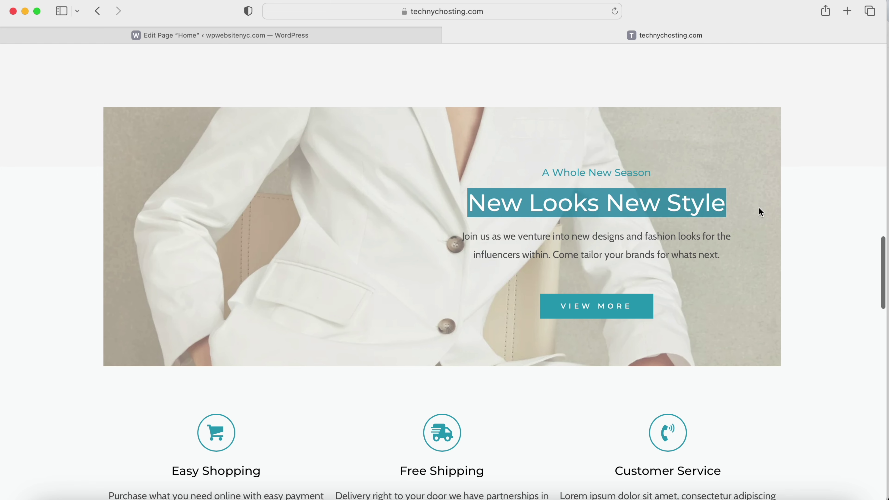
{"action": "left_click", "coordinate": [308, 36]}
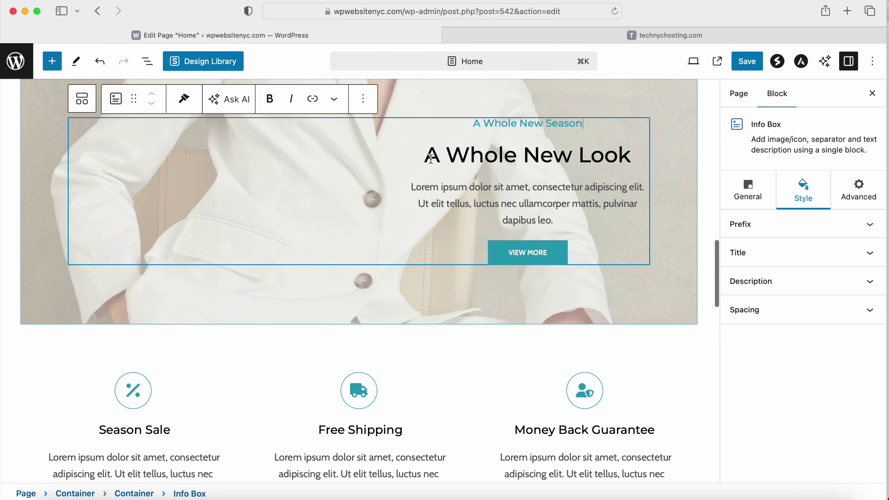
{"action": "left_click_drag", "start_coordinate": [421, 159], "coordinate": [635, 145]}
{"action": "key", "text": "super+v"}
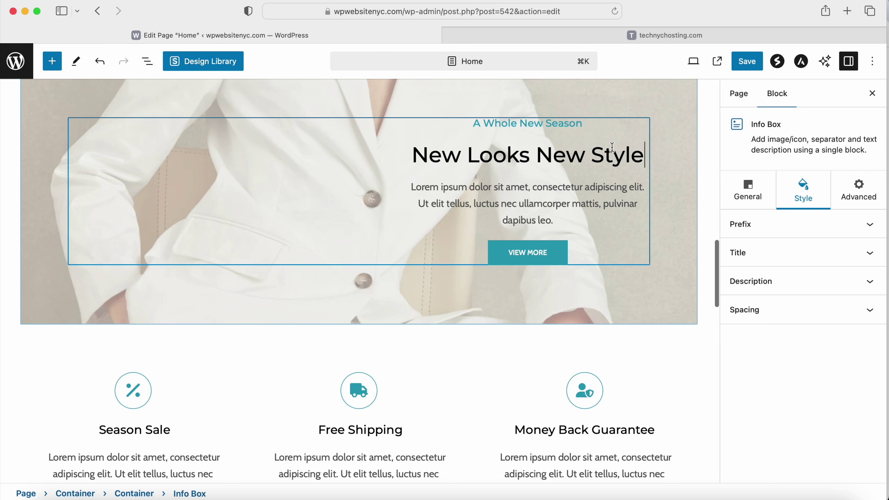
- Replace the Lorem ipsum description with the reference 'Join us as we venture…' paragraph
{"action": "left_click", "coordinate": [648, 36]}
{"action": "left_click_drag", "start_coordinate": [462, 231], "coordinate": [738, 262]}
{"action": "key", "text": "super+c"}
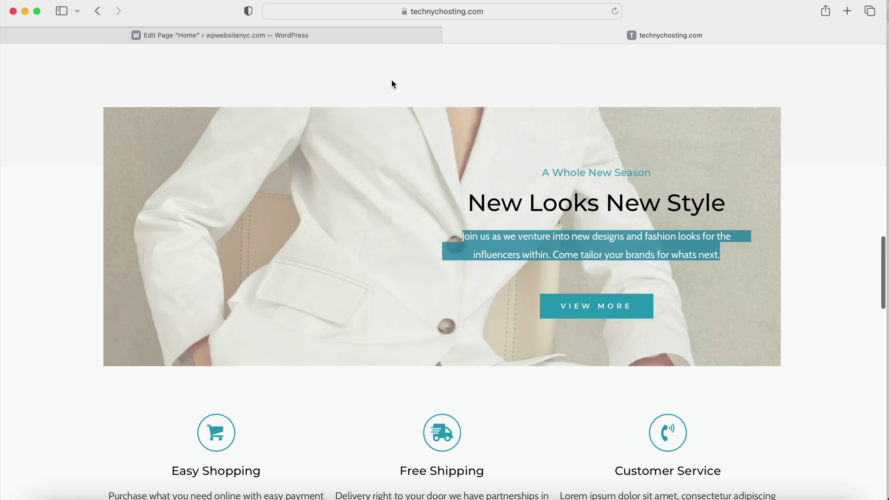
{"action": "left_click", "coordinate": [354, 36]}
{"action": "left_click_drag", "start_coordinate": [411, 188], "coordinate": [562, 223]}
{"action": "key", "text": "super+v"}
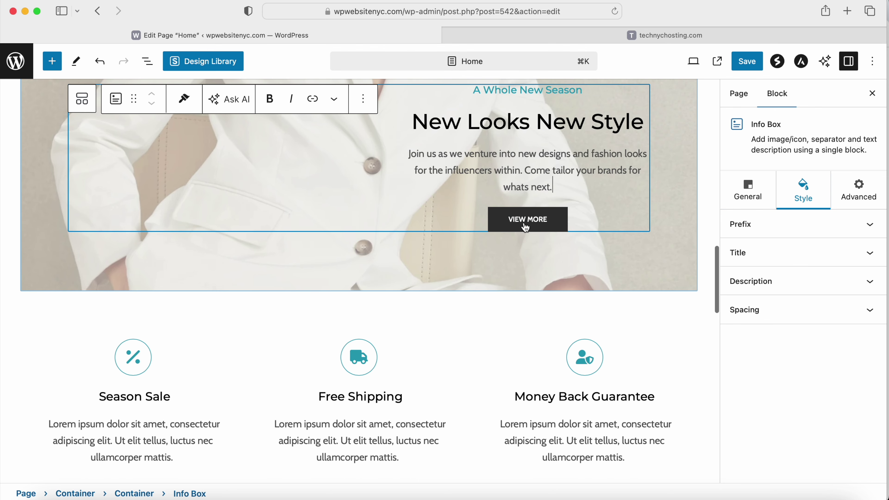
- Review the VIEW MORE button's call-to-action settings, then save the Home page
{"action": "left_click", "coordinate": [560, 222]}
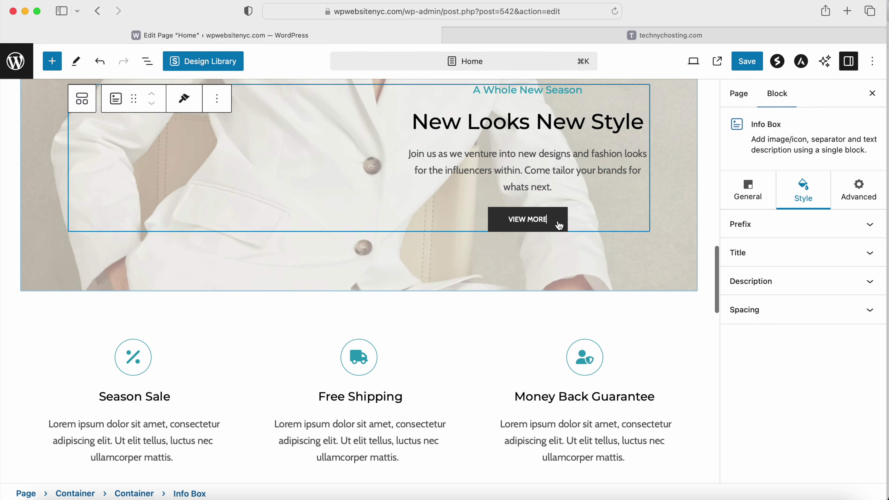
{"action": "left_click", "coordinate": [557, 230]}
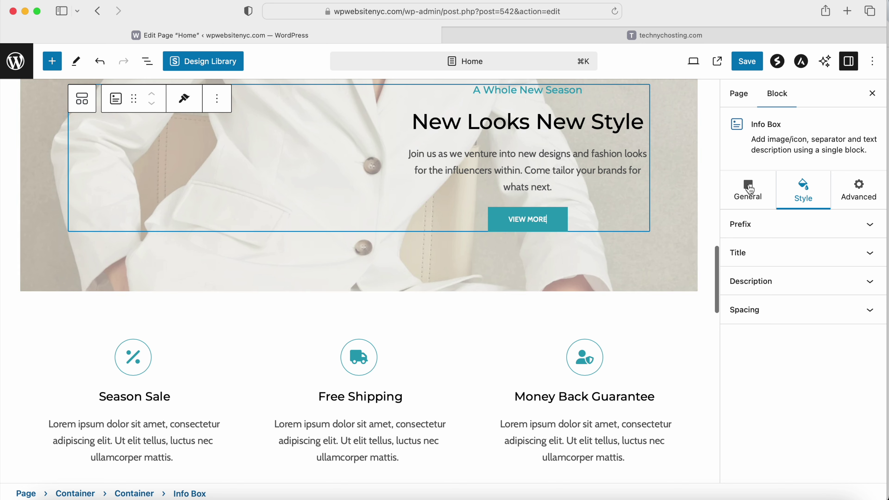
{"action": "left_click", "coordinate": [754, 201]}
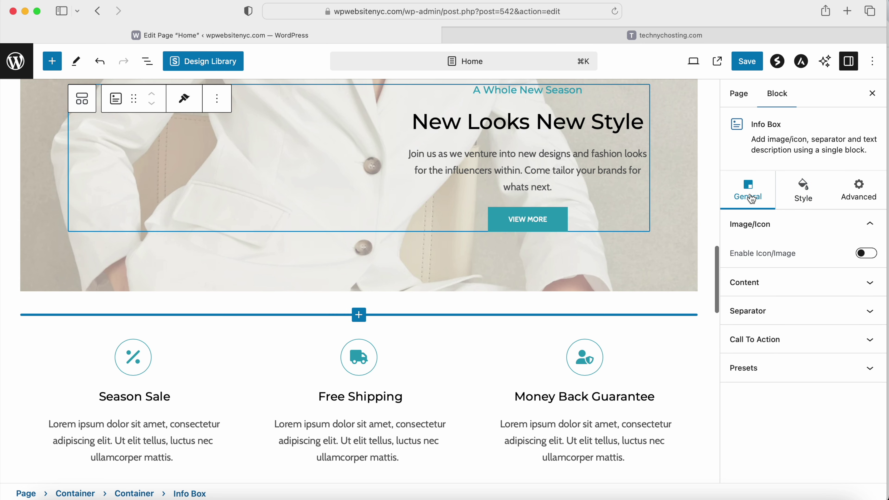
{"action": "left_click", "coordinate": [763, 345]}
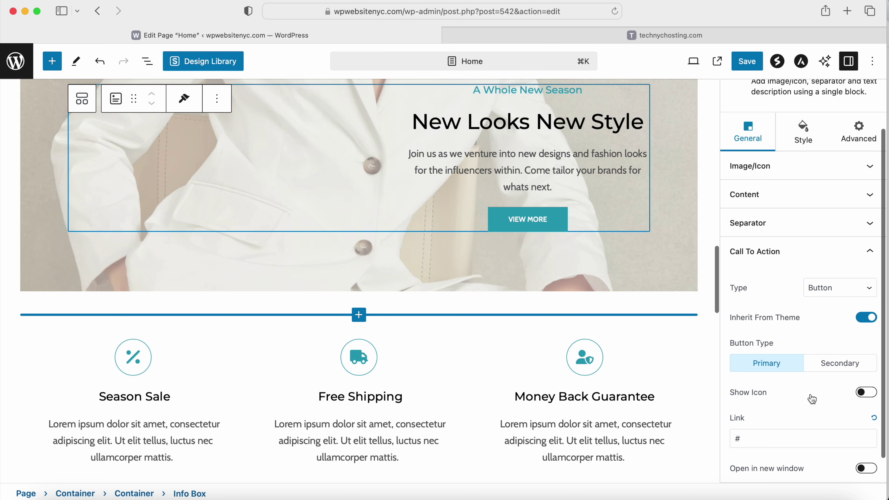
{"action": "scroll", "coordinate": [813, 399], "scroll_direction": "down", "scroll_amount": 1}
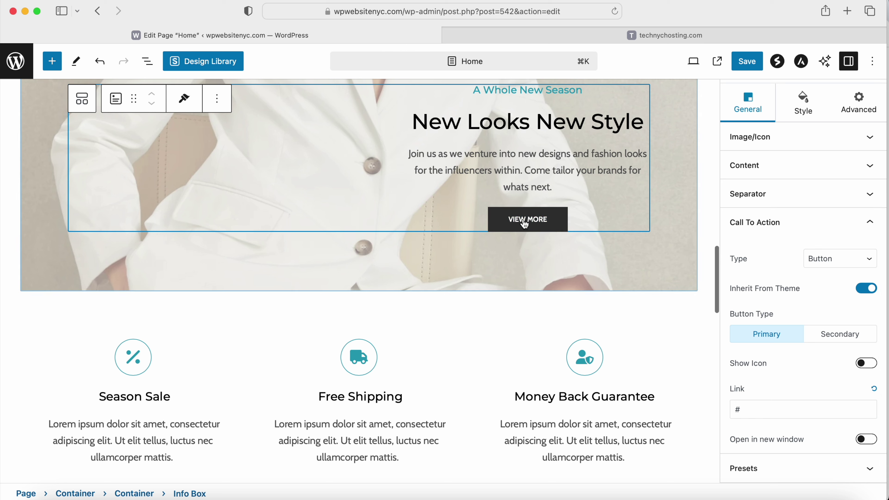
{"action": "left_click", "coordinate": [746, 64]}
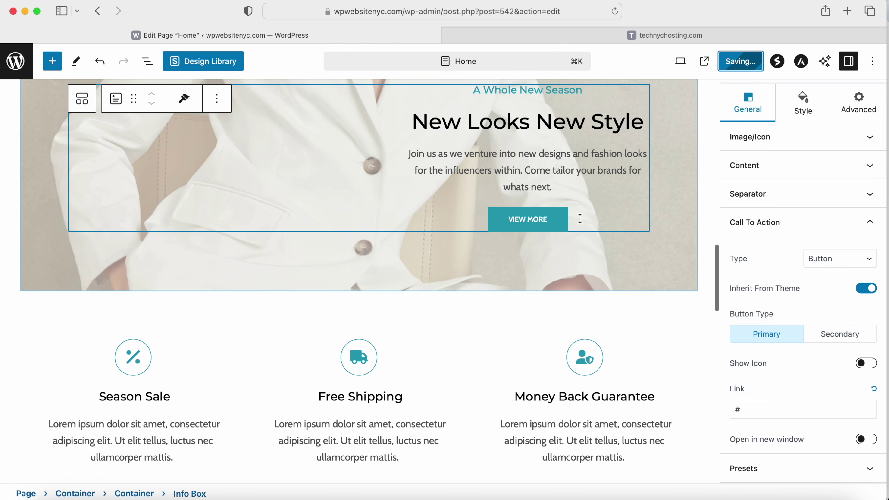
{"action": "scroll", "coordinate": [580, 219], "scroll_direction": "down", "scroll_amount": 6}
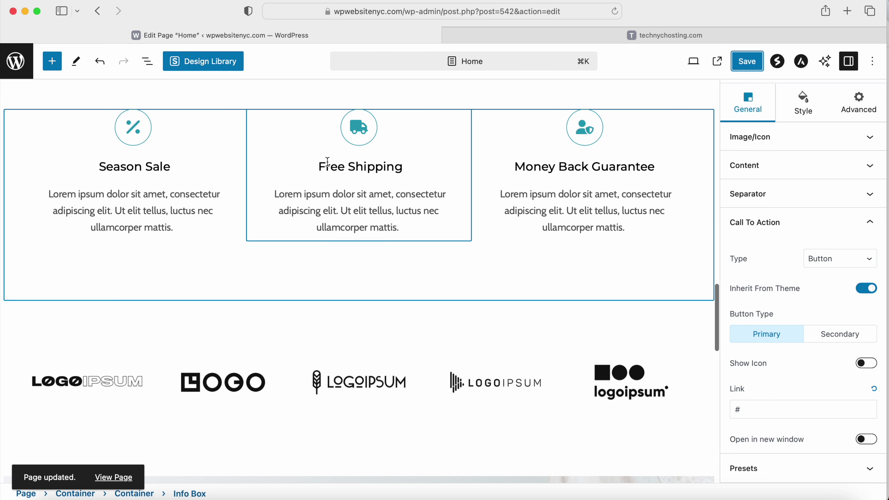
- Swap the Season Sale box's percent icon for the Cart Shopping icon, found by searching 'cart'
{"action": "left_click", "coordinate": [132, 136]}
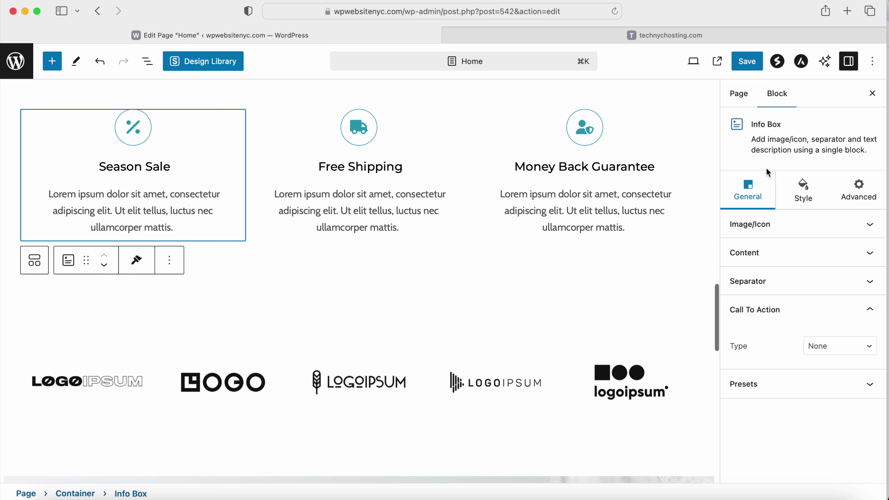
{"action": "left_click", "coordinate": [768, 226]}
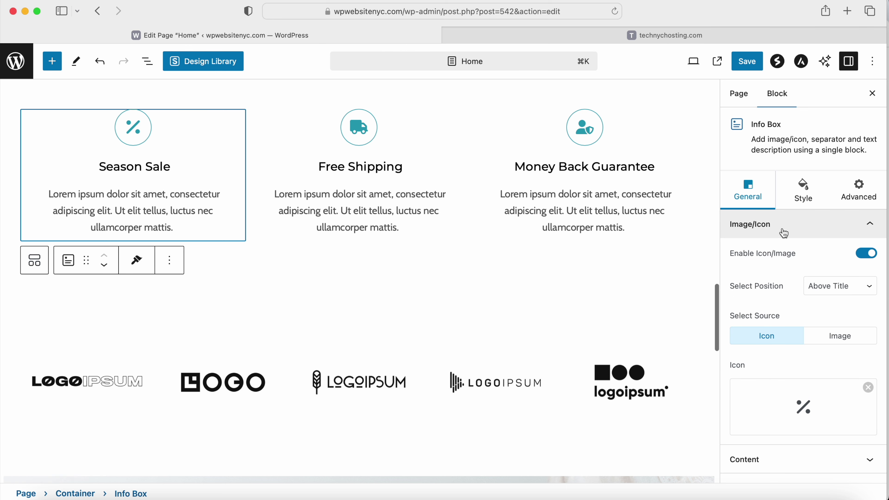
{"action": "mouse_move", "coordinate": [750, 401]}
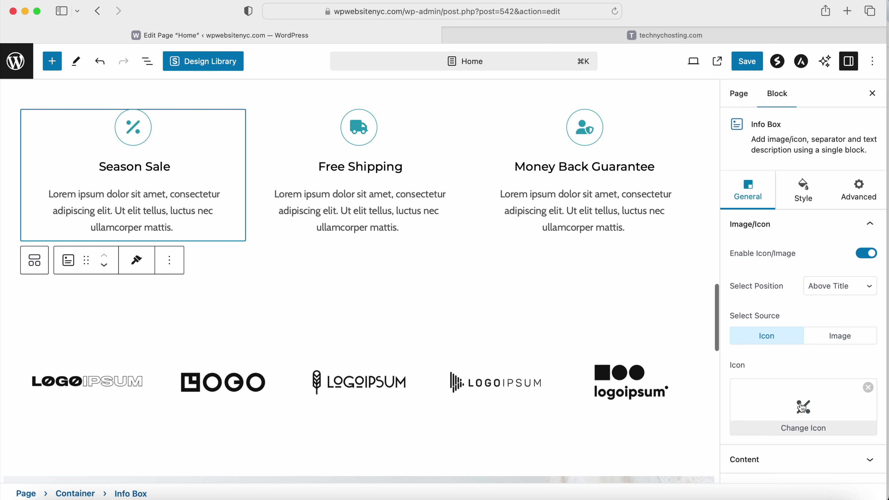
{"action": "left_click", "coordinate": [803, 407]}
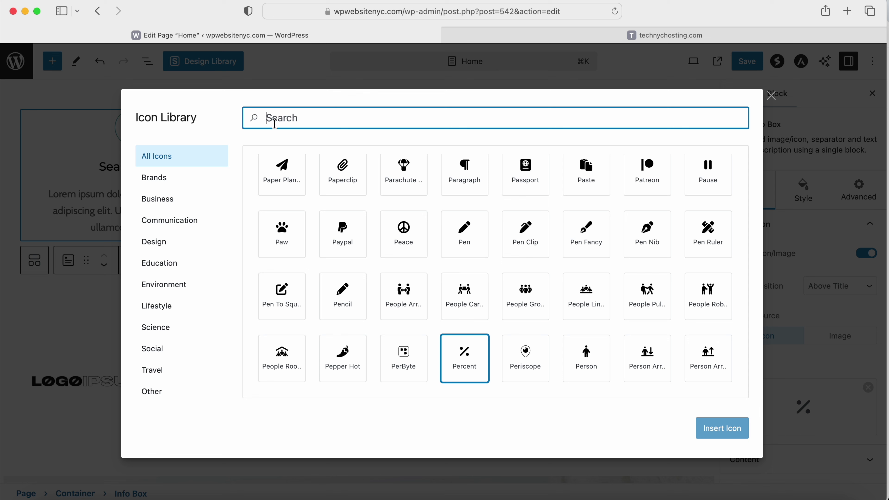
{"action": "type", "text": "cart"}
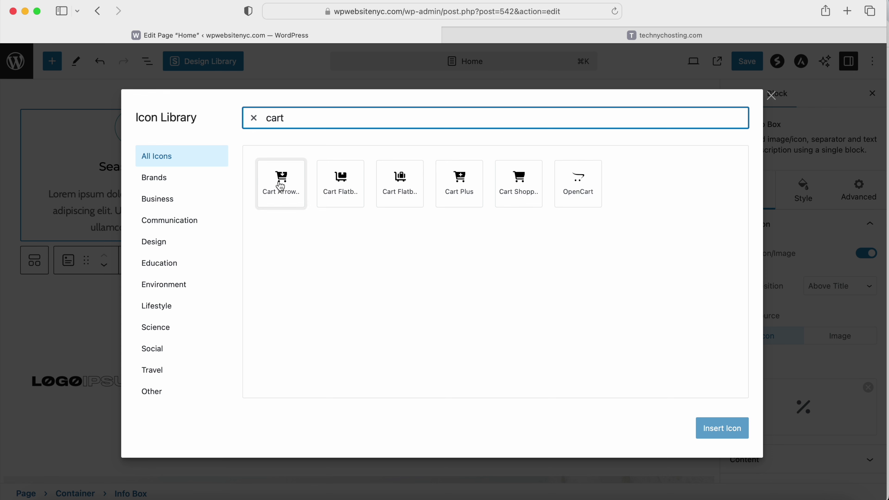
{"action": "left_click", "coordinate": [518, 187]}
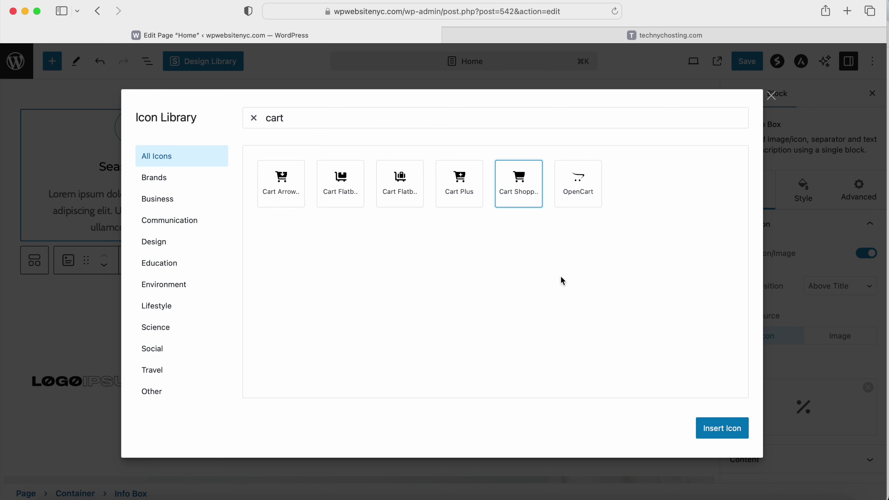
{"action": "left_click", "coordinate": [723, 428]}
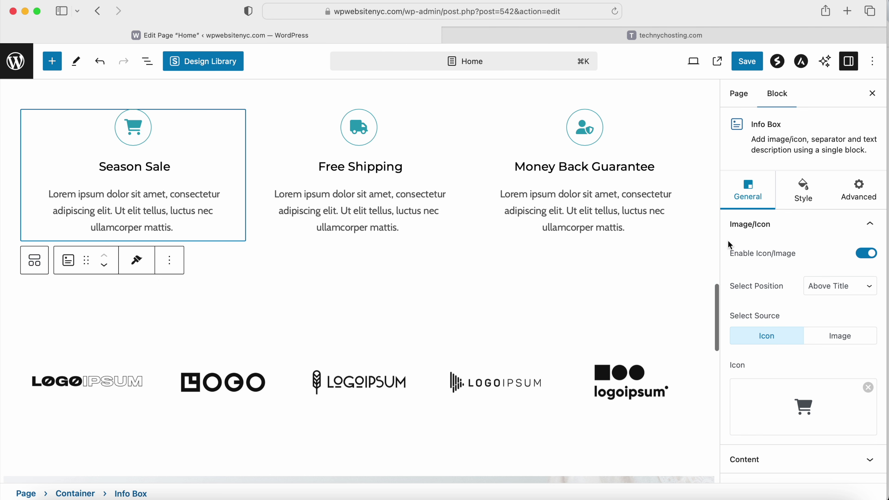
- Show the icon's style settings: a framed circle with a 1 px border
{"action": "scroll", "coordinate": [797, 262], "scroll_direction": "down", "scroll_amount": 4}
{"action": "scroll", "coordinate": [797, 261], "scroll_direction": "up", "scroll_amount": 4}
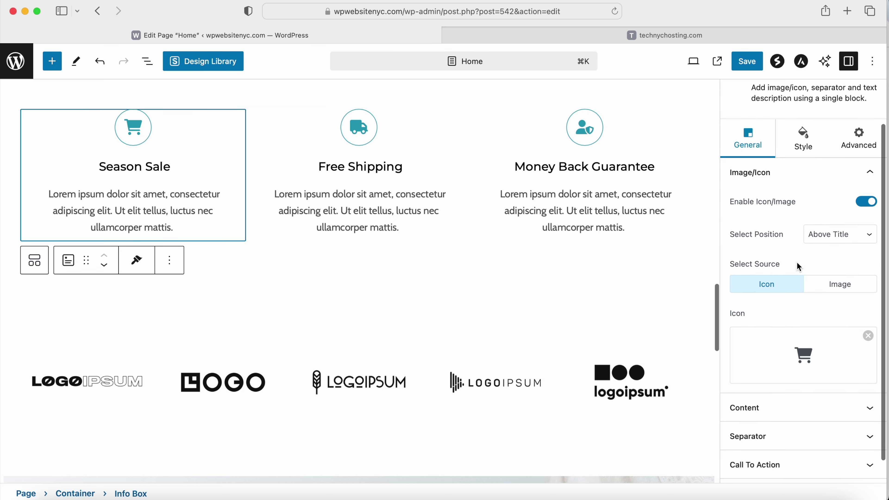
{"action": "left_click", "coordinate": [801, 207]}
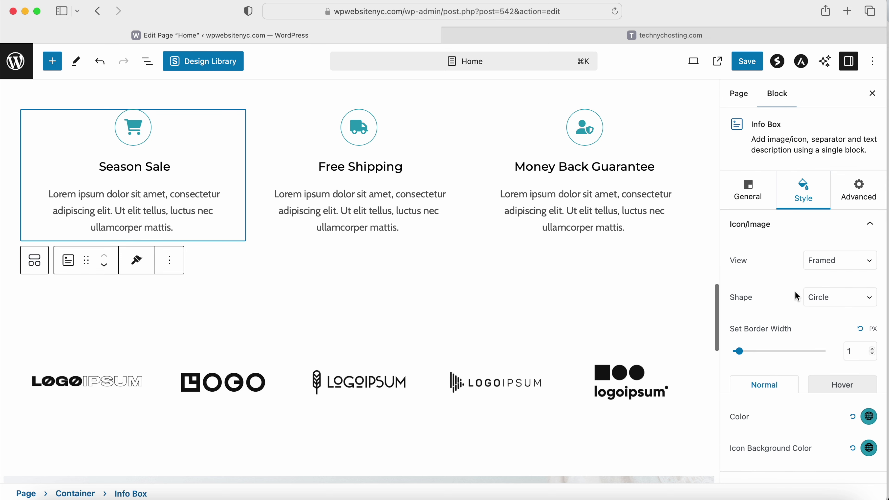
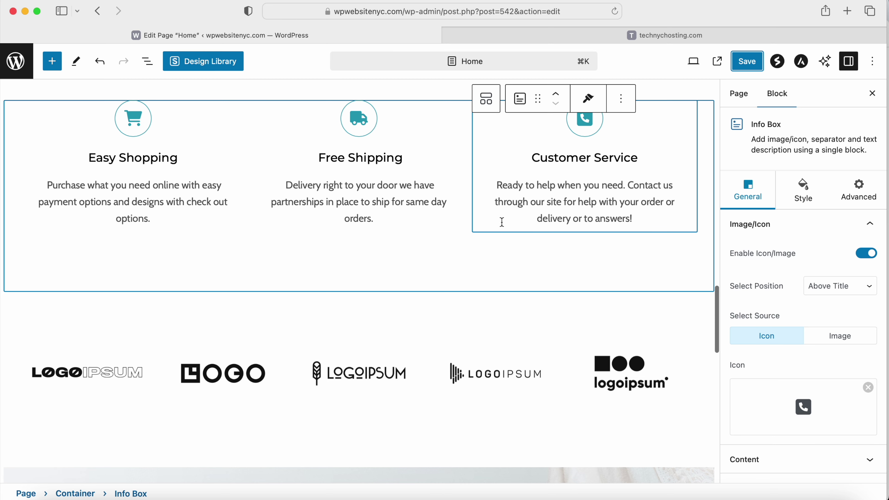
- Delete the partner-logo Image Gallery block and the empty Container it leaves behind
{"action": "scroll", "coordinate": [502, 222], "scroll_direction": "down", "scroll_amount": 5}
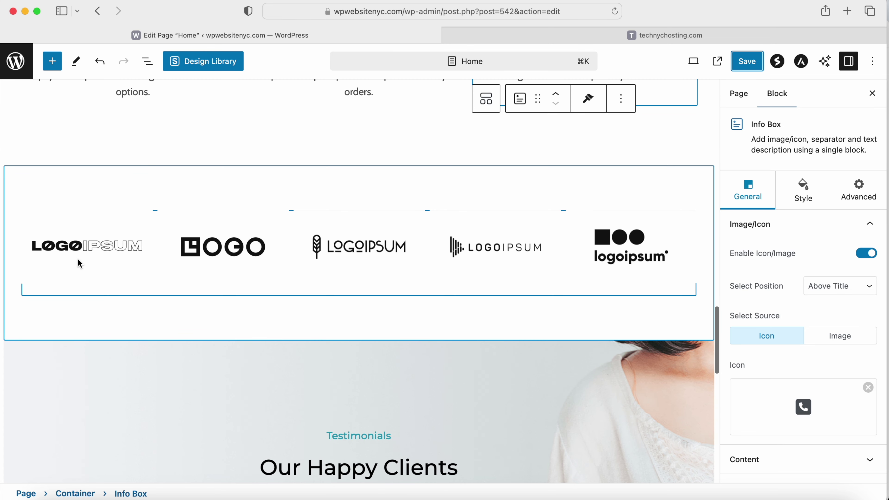
{"action": "left_click", "coordinate": [128, 257]}
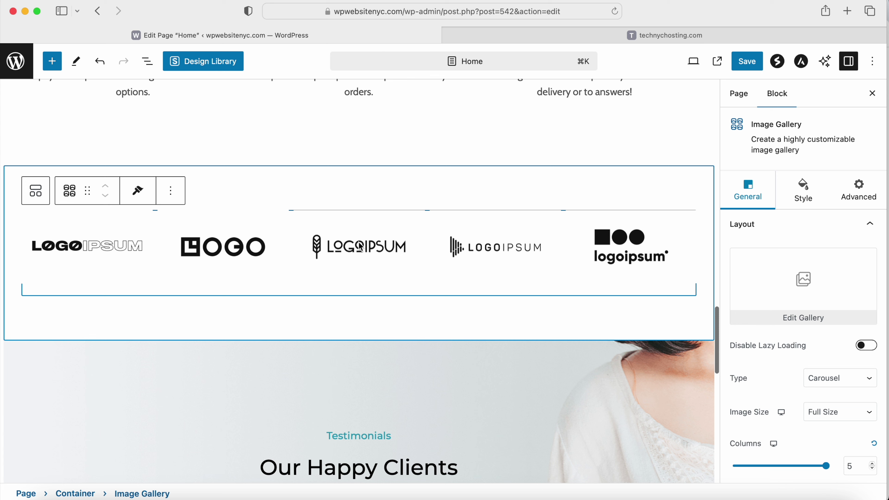
{"action": "left_click", "coordinate": [170, 191]}
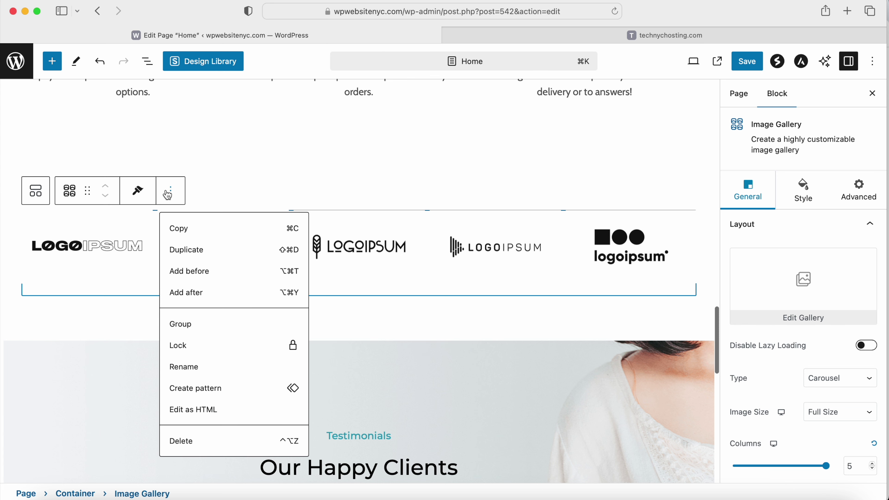
{"action": "left_click", "coordinate": [185, 444]}
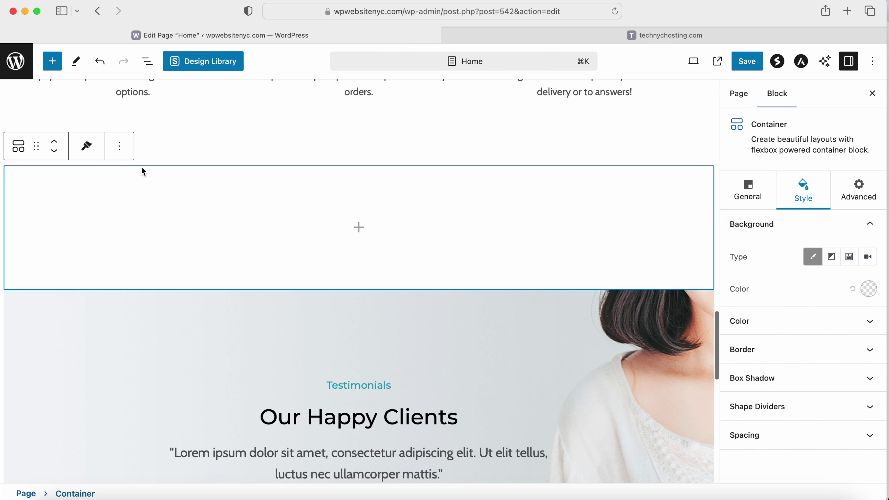
{"action": "left_click", "coordinate": [119, 147]}
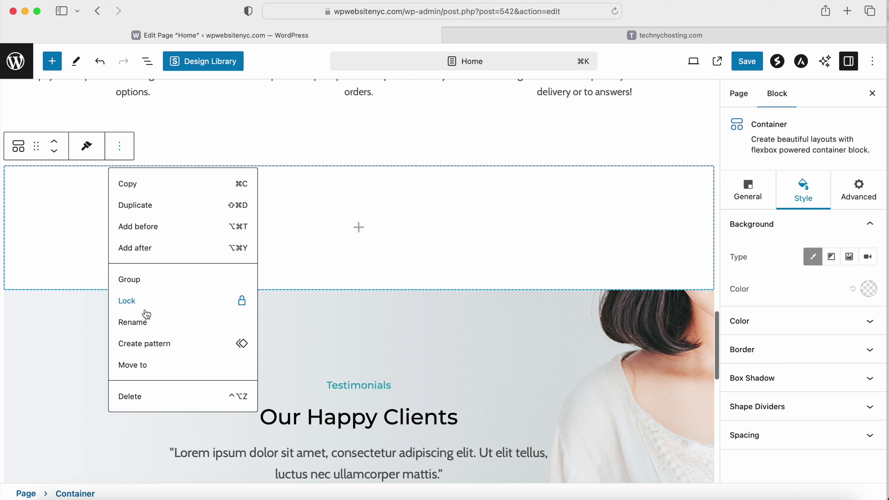
{"action": "left_click", "coordinate": [135, 400]}
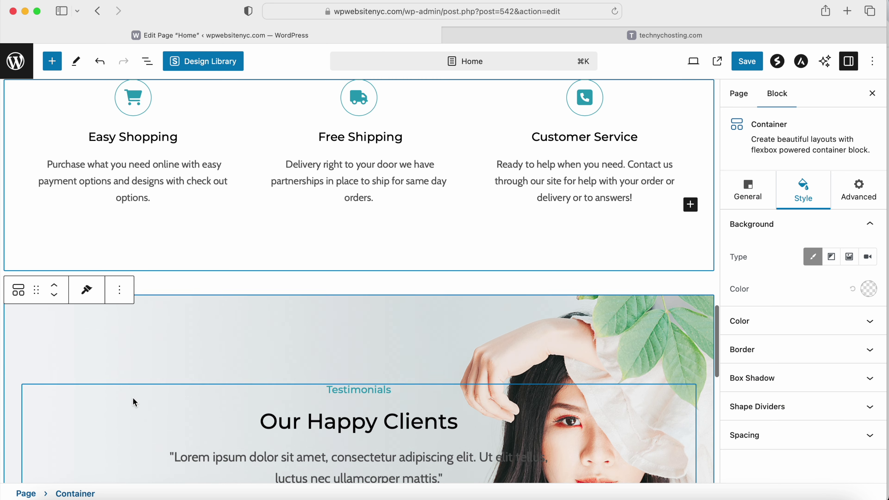
{"action": "scroll", "coordinate": [143, 389], "scroll_direction": "down", "scroll_amount": 5}
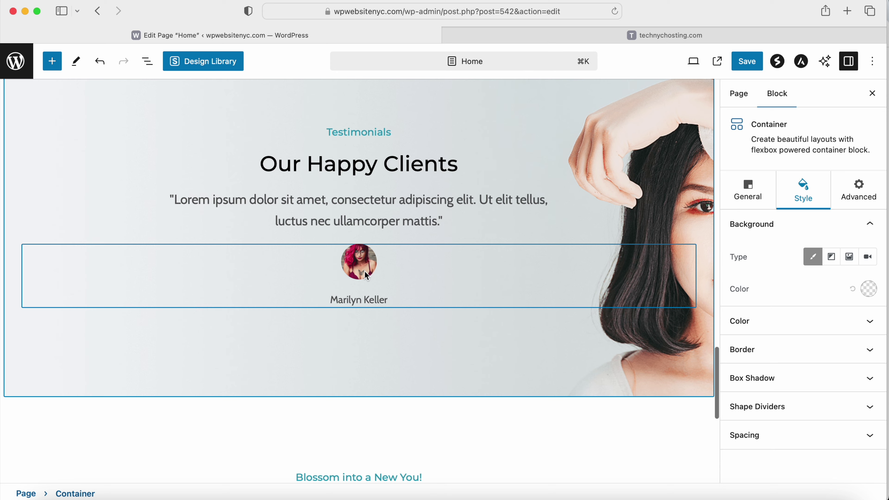
{"action": "left_click", "coordinate": [536, 35]}
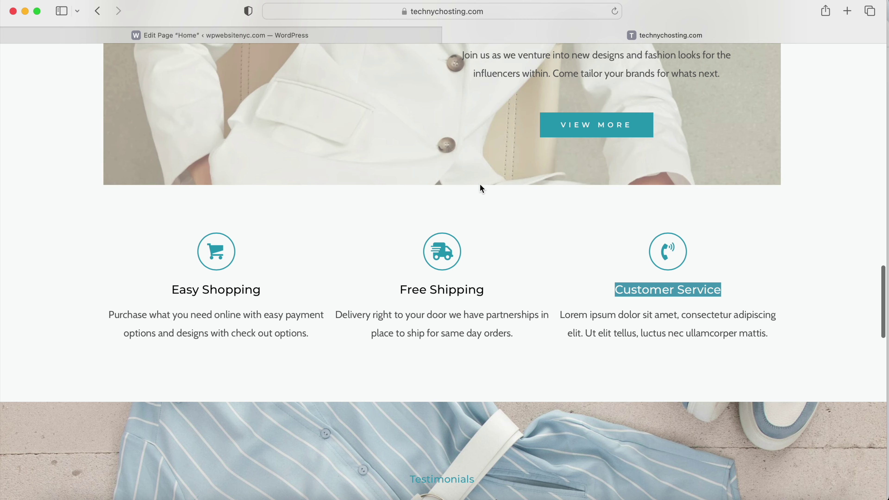
{"action": "scroll", "coordinate": [481, 189], "scroll_direction": "down", "scroll_amount": 10}
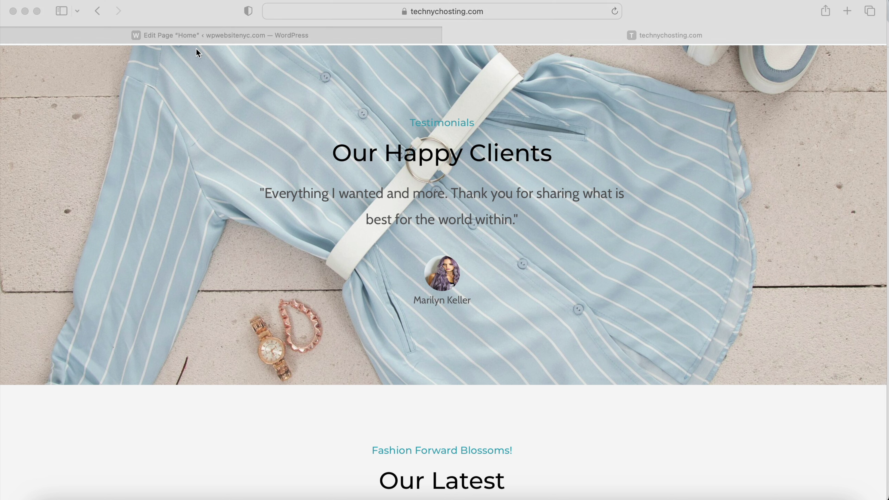
{"action": "left_click", "coordinate": [183, 38]}
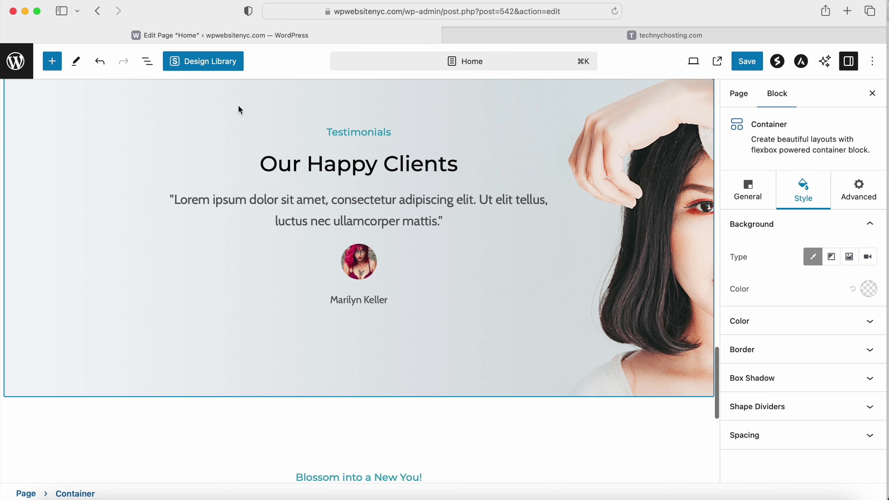
{"action": "scroll", "coordinate": [240, 110], "scroll_direction": "up", "scroll_amount": 3}
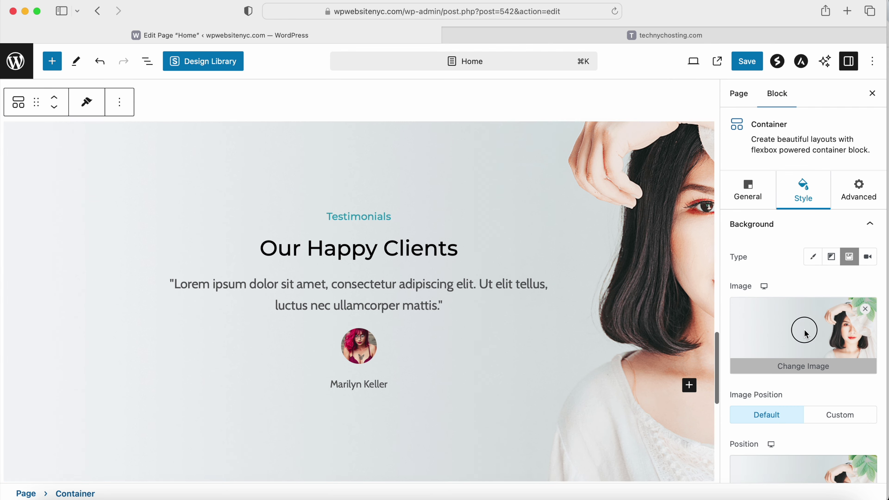
- Replace the testimonials container background with e7-scaled.jpg, the blue striped shirt photo
{"action": "left_click", "coordinate": [801, 367]}
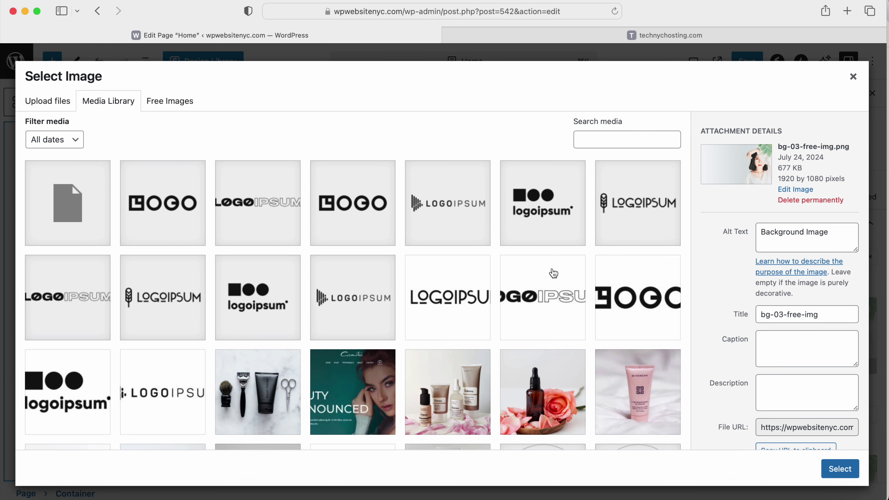
{"action": "scroll", "coordinate": [350, 269], "scroll_direction": "down", "scroll_amount": 15}
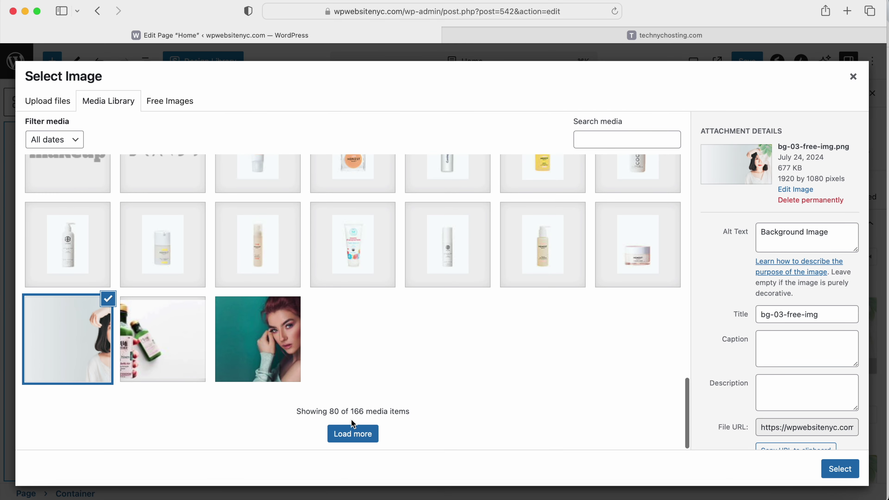
{"action": "left_click", "coordinate": [353, 433]}
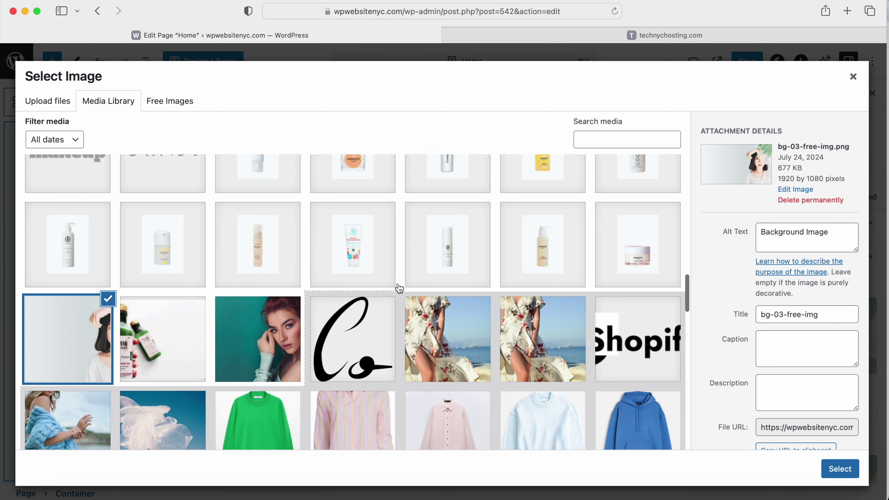
{"action": "scroll", "coordinate": [399, 288], "scroll_direction": "down", "scroll_amount": 5}
{"action": "scroll", "coordinate": [399, 288], "scroll_direction": "down", "scroll_amount": 10}
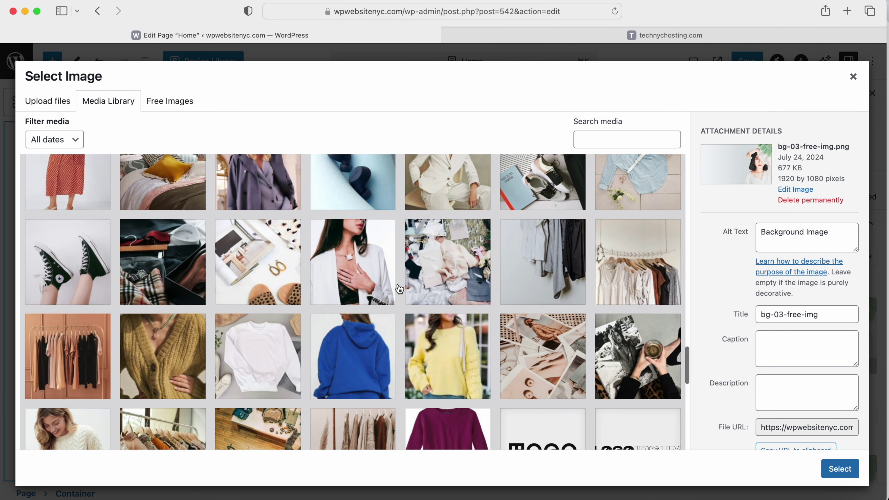
{"action": "left_click", "coordinate": [632, 187]}
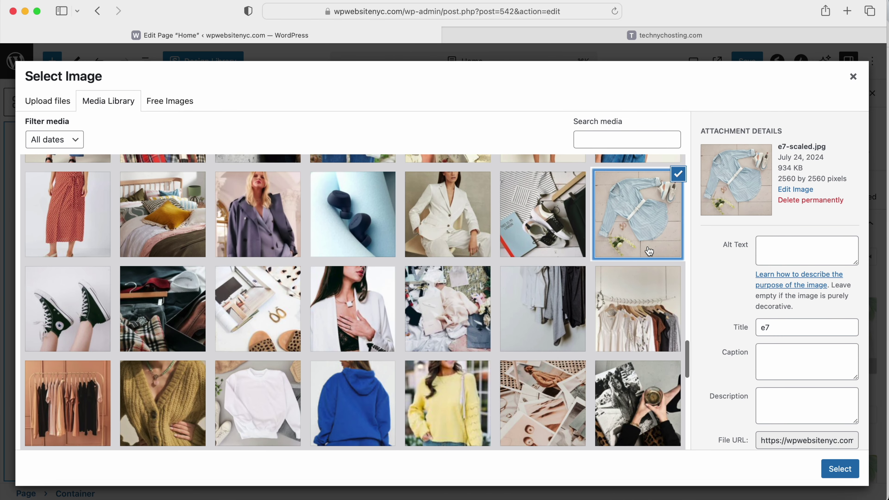
{"action": "left_click", "coordinate": [840, 469]}
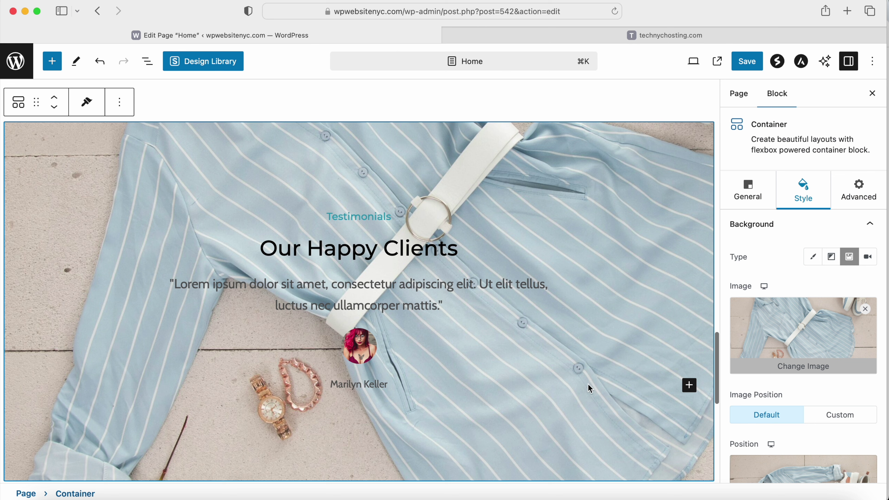
{"action": "scroll", "coordinate": [776, 334], "scroll_direction": "down", "scroll_amount": 10}
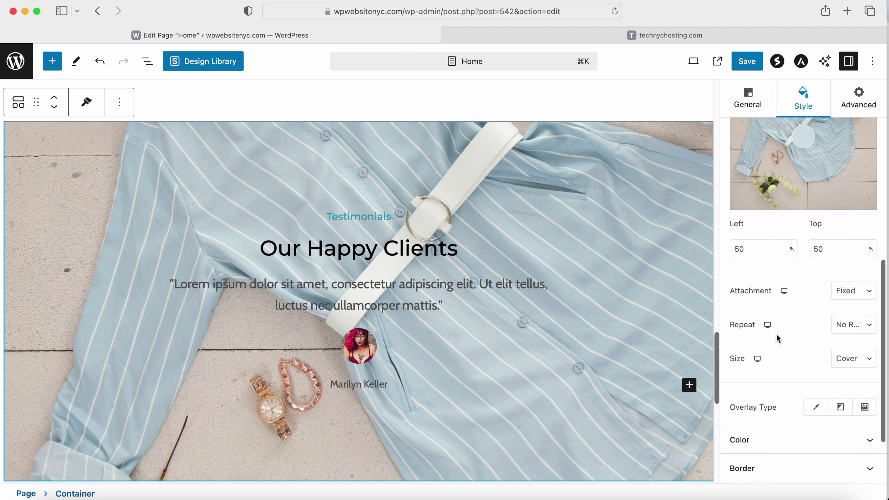
- Add a nearly transparent grey (#B8B8B80A) colour overlay, then select the Lorem ipsum quote
{"action": "scroll", "coordinate": [777, 338], "scroll_direction": "down", "scroll_amount": 2}
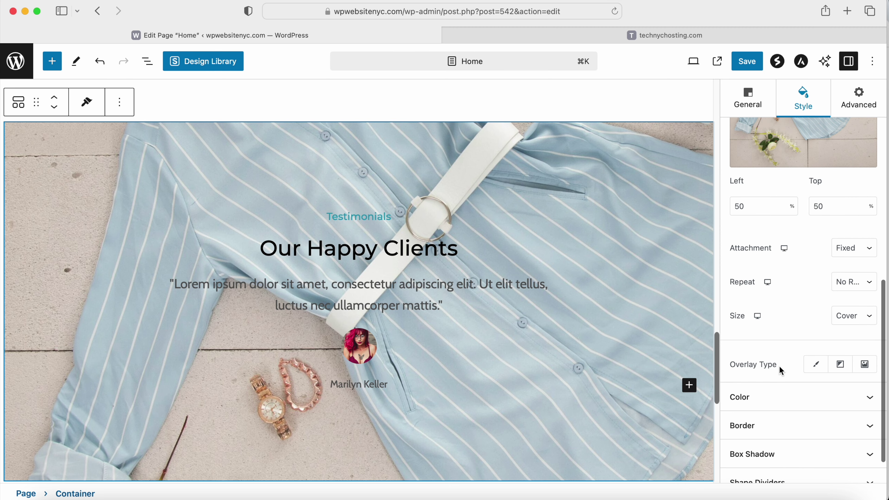
{"action": "left_click", "coordinate": [816, 370]}
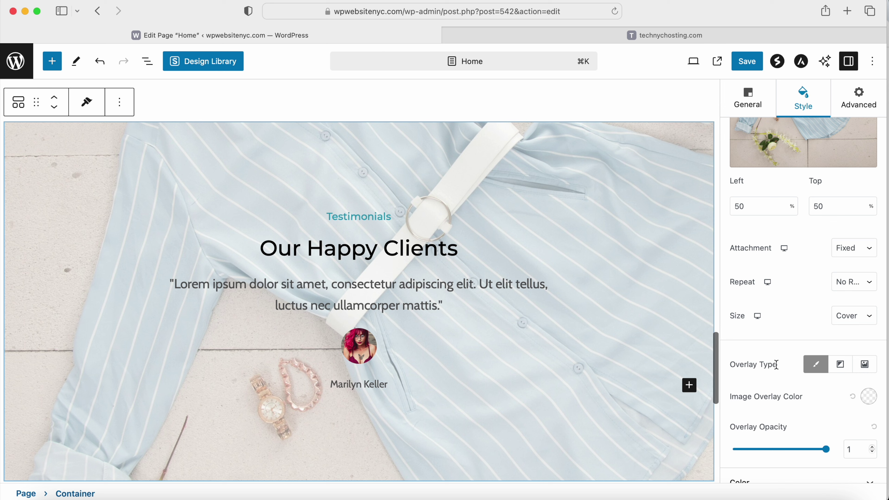
{"action": "left_click", "coordinate": [815, 371]}
{"action": "left_click", "coordinate": [815, 370]}
{"action": "left_click", "coordinate": [871, 400]}
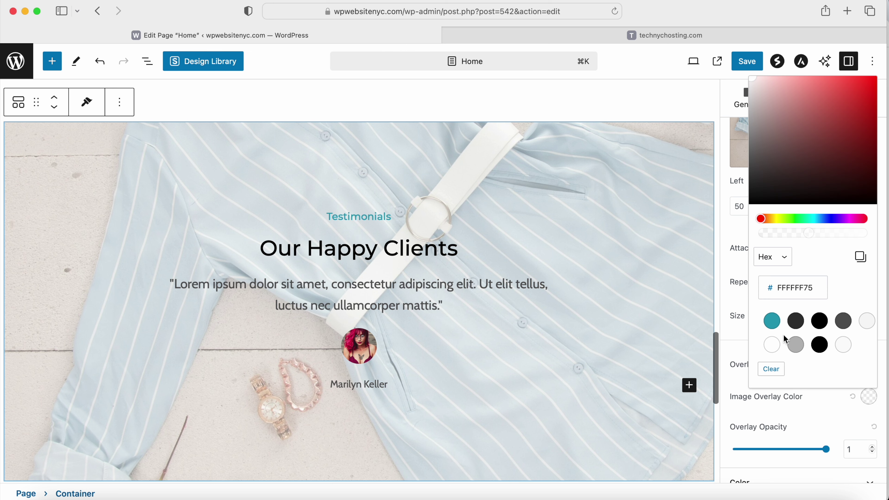
{"action": "left_click", "coordinate": [797, 346]}
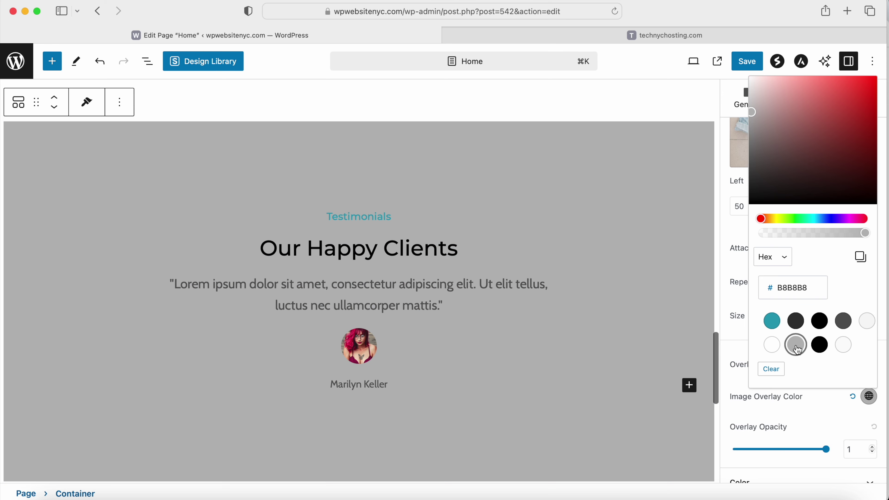
{"action": "left_click", "coordinate": [766, 234]}
{"action": "left_click_drag", "start_coordinate": [763, 231], "coordinate": [766, 233]}
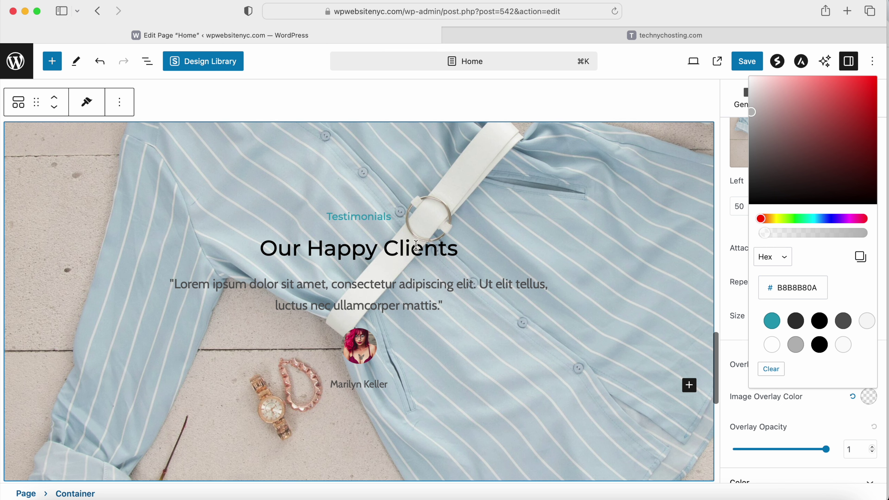
{"action": "left_click", "coordinate": [377, 307]}
{"action": "left_click_drag", "start_coordinate": [443, 305], "coordinate": [170, 283]}
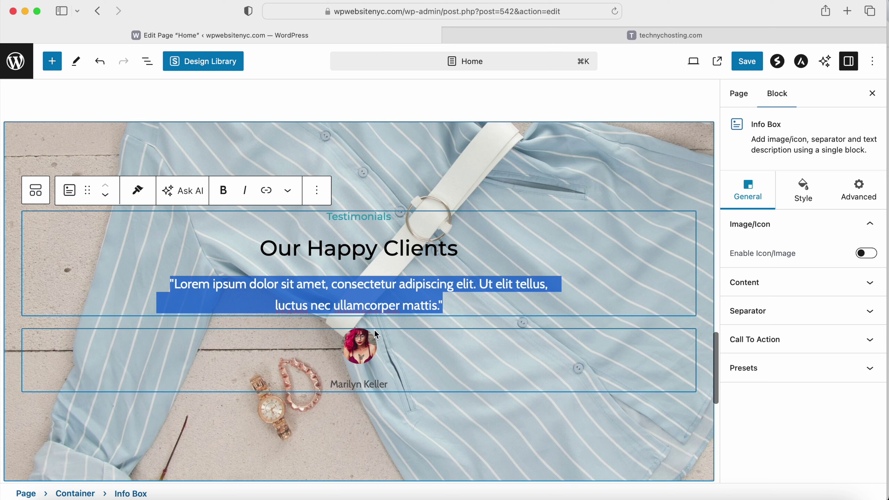
- Paste the reference site's 'Everything I wanted and more…' quote over the Lorem ipsum text
{"action": "left_click", "coordinate": [541, 37]}
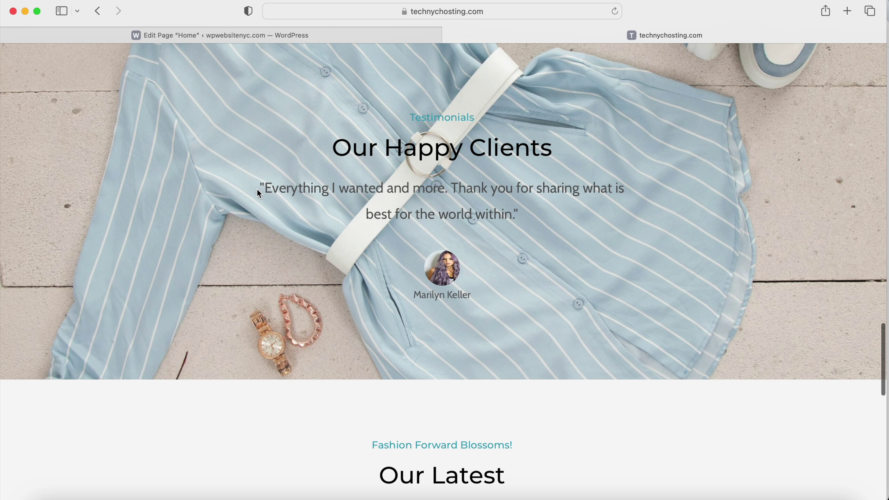
{"action": "left_click_drag", "start_coordinate": [260, 186], "coordinate": [523, 220]}
{"action": "key", "text": "super+c"}
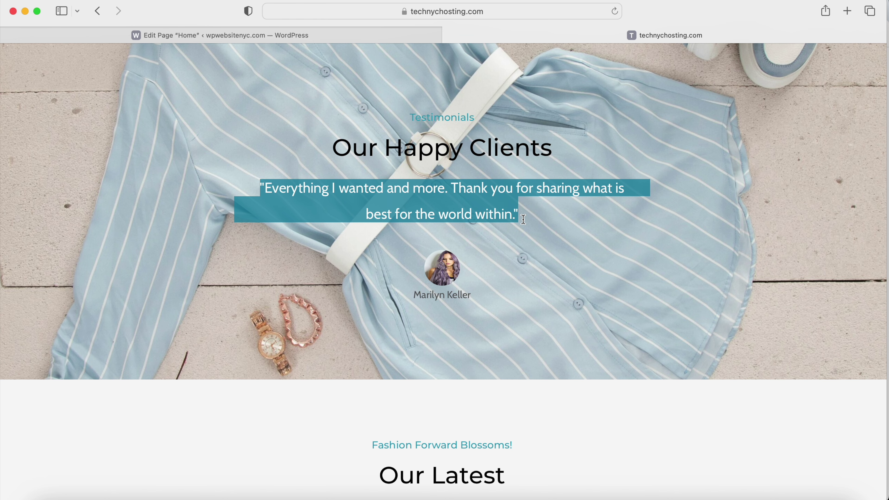
{"action": "left_click", "coordinate": [341, 37]}
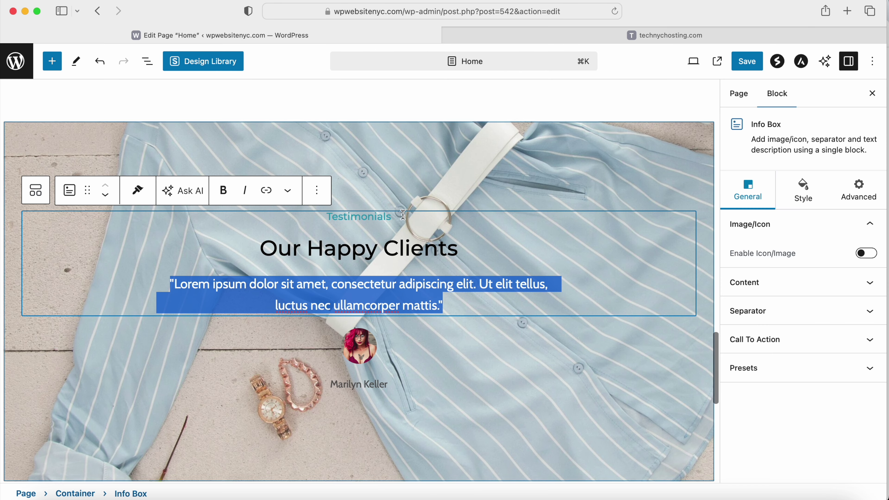
{"action": "key", "text": "super+v"}
{"action": "scroll", "coordinate": [364, 247], "scroll_direction": "down", "scroll_amount": 1}
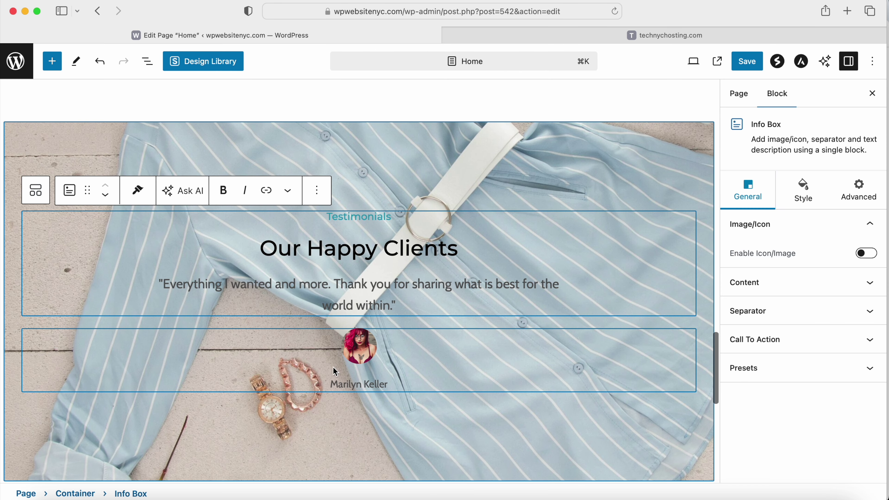
{"action": "left_click", "coordinate": [359, 351]}
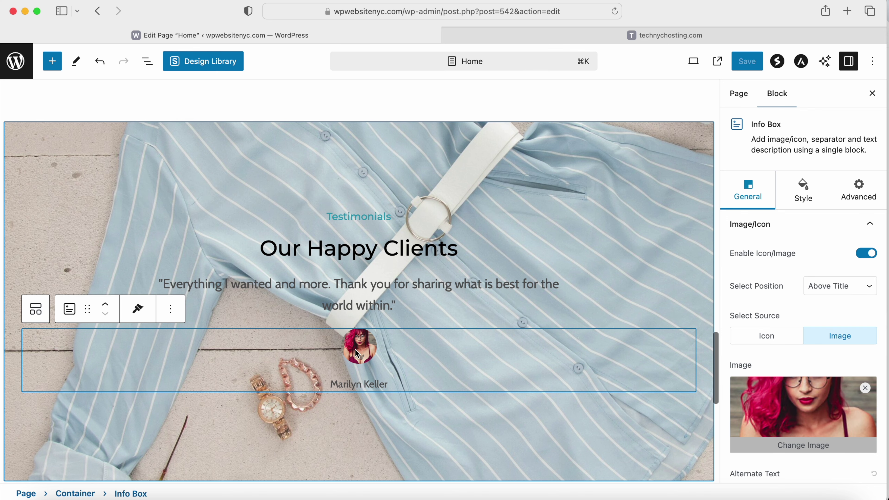
- Set the testimonial avatar to the purple-haired portrait pp3.jpg
{"action": "left_click", "coordinate": [803, 449]}
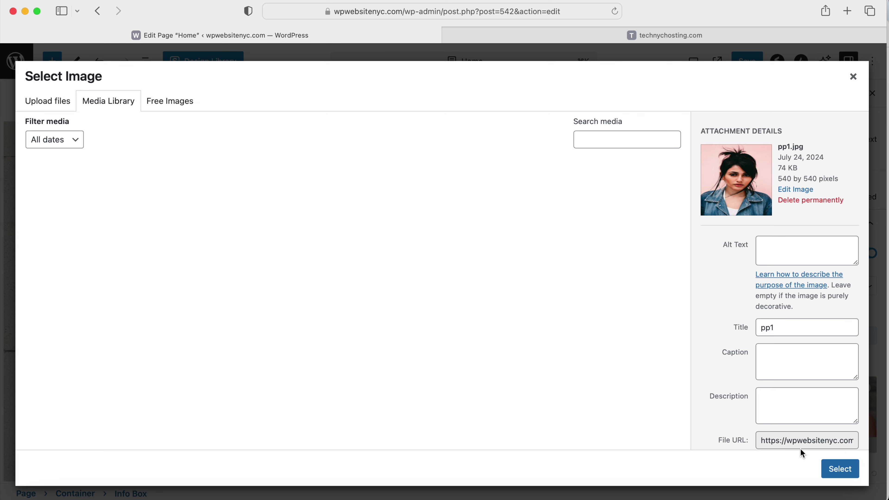
{"action": "scroll", "coordinate": [374, 266], "scroll_direction": "down", "scroll_amount": 20}
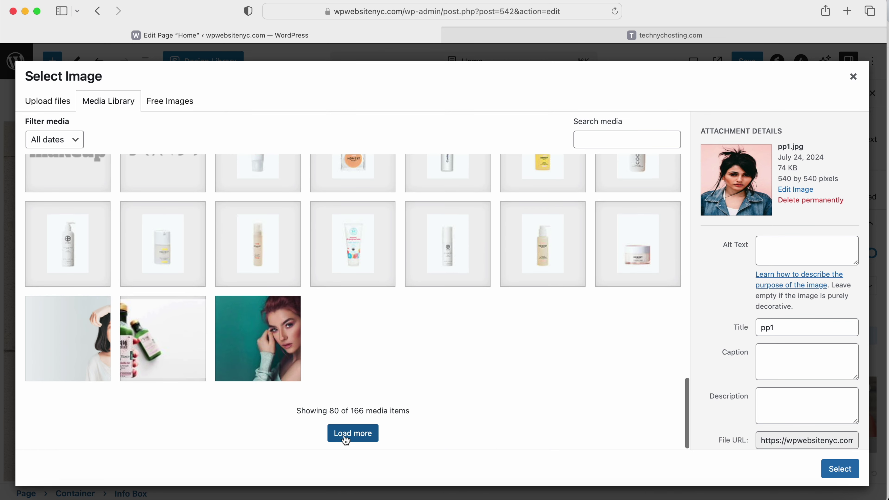
{"action": "left_click", "coordinate": [357, 434]}
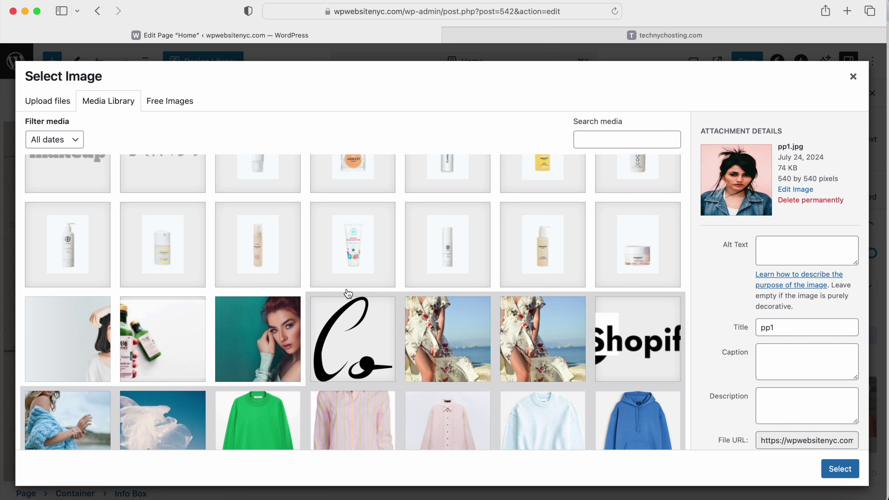
{"action": "scroll", "coordinate": [389, 287], "scroll_direction": "down", "scroll_amount": 3}
{"action": "scroll", "coordinate": [385, 296], "scroll_direction": "down", "scroll_amount": 8}
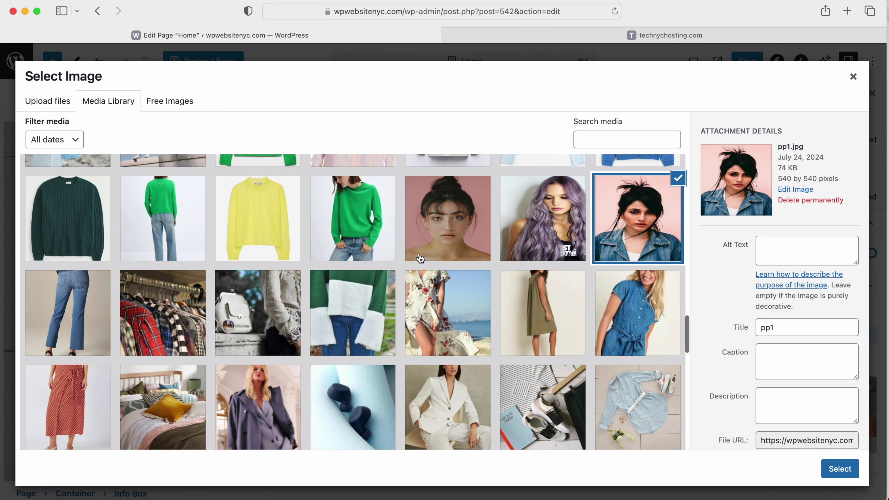
{"action": "left_click", "coordinate": [558, 213]}
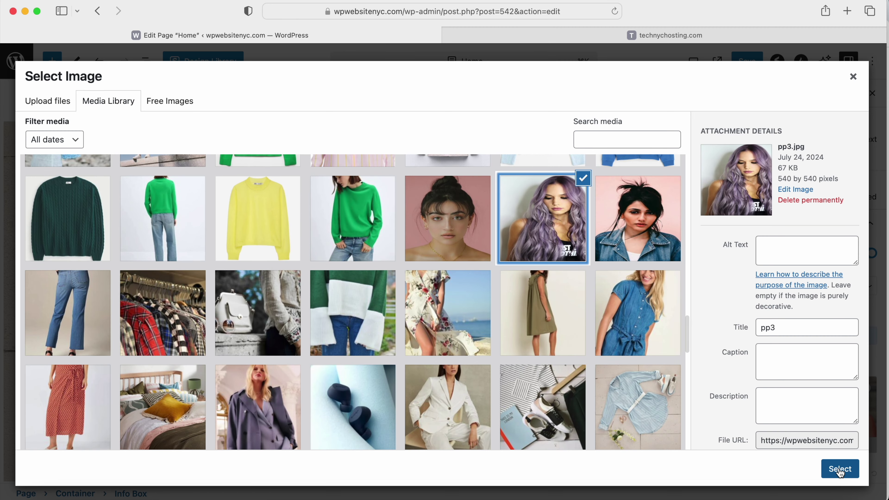
{"action": "left_click", "coordinate": [840, 469]}
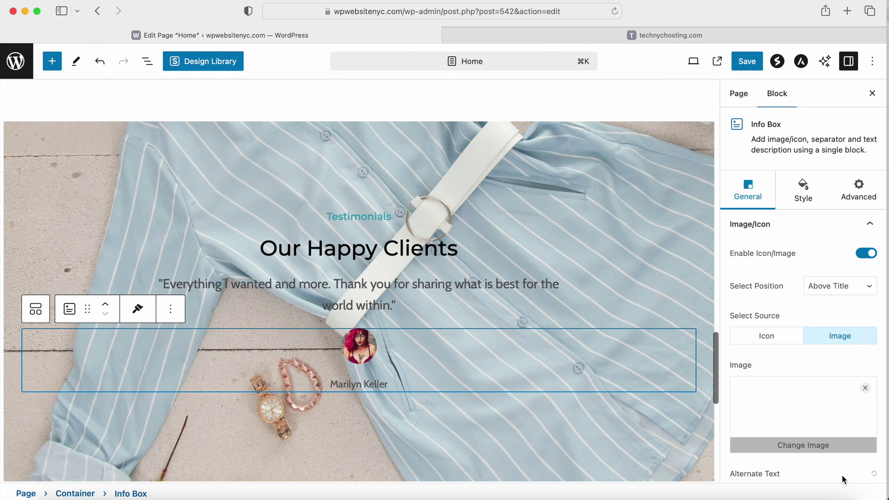
- Replace the client name under the photo with the new client's full name
{"action": "left_click", "coordinate": [353, 384]}
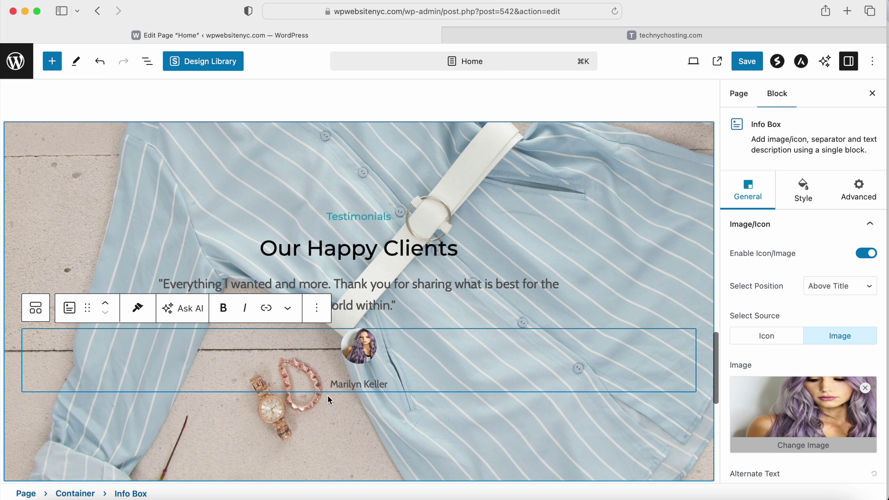
{"action": "left_click_drag", "start_coordinate": [331, 386], "coordinate": [394, 390]}
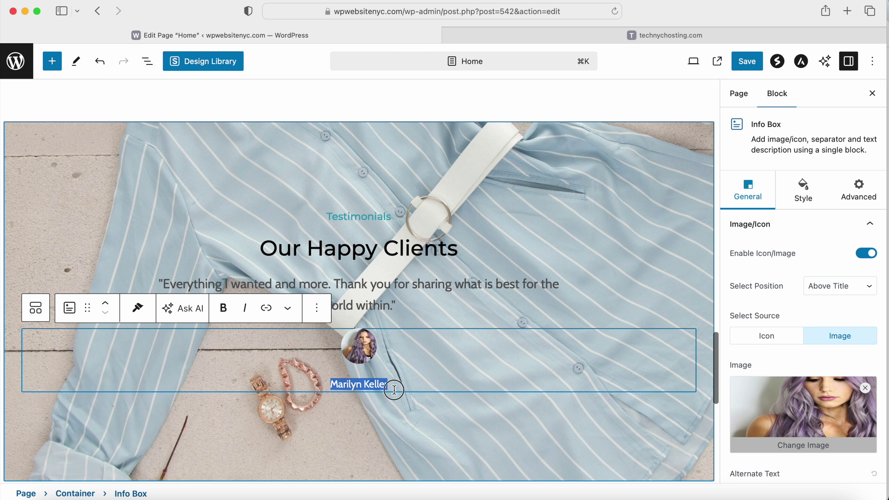
{"action": "key", "text": "super+z"}
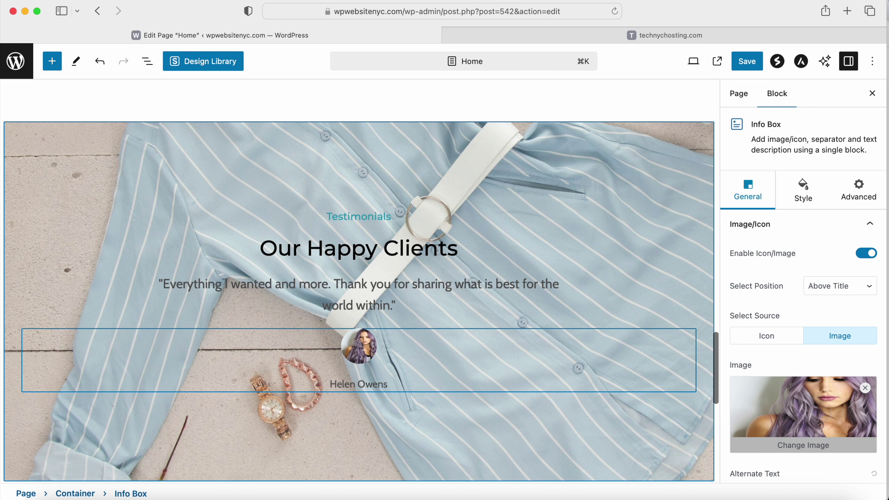
{"action": "scroll", "coordinate": [401, 362], "scroll_direction": "down", "scroll_amount": 6}
{"action": "scroll", "coordinate": [401, 361], "scroll_direction": "down", "scroll_amount": 5}
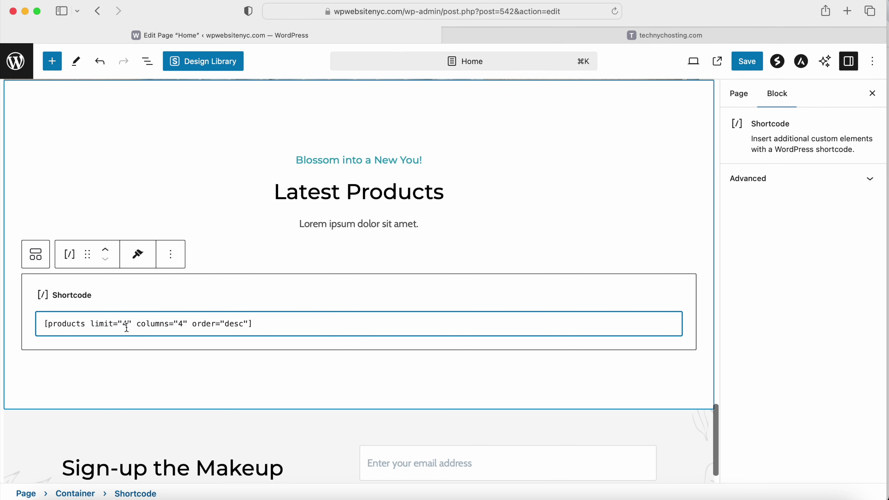
{"action": "scroll", "coordinate": [127, 328], "scroll_direction": "up", "scroll_amount": 15}
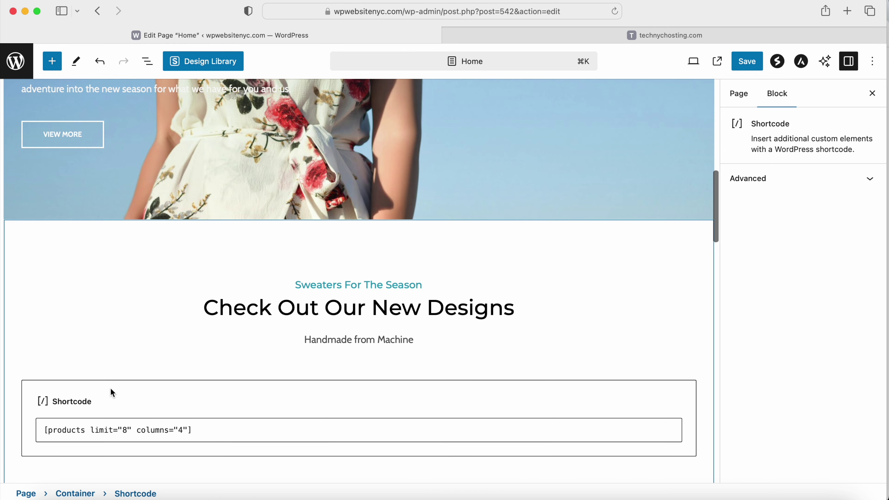
{"action": "scroll", "coordinate": [129, 435], "scroll_direction": "down", "scroll_amount": 15}
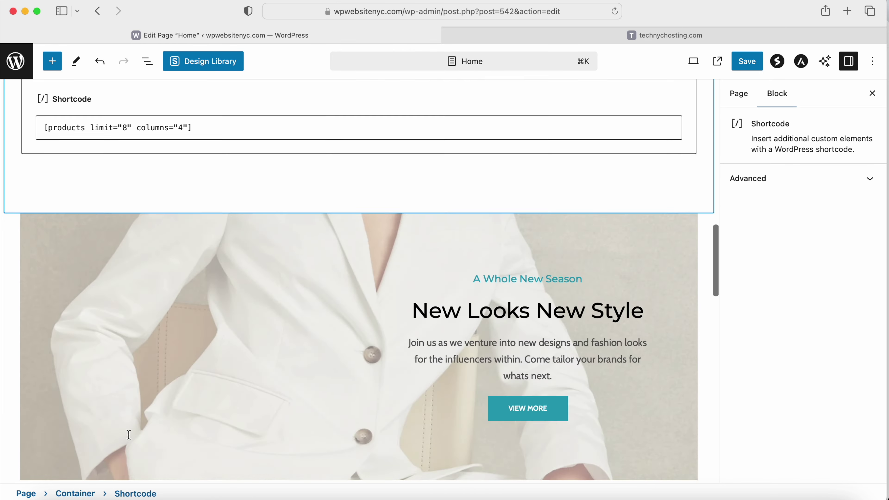
{"action": "scroll", "coordinate": [128, 435], "scroll_direction": "down", "scroll_amount": 10}
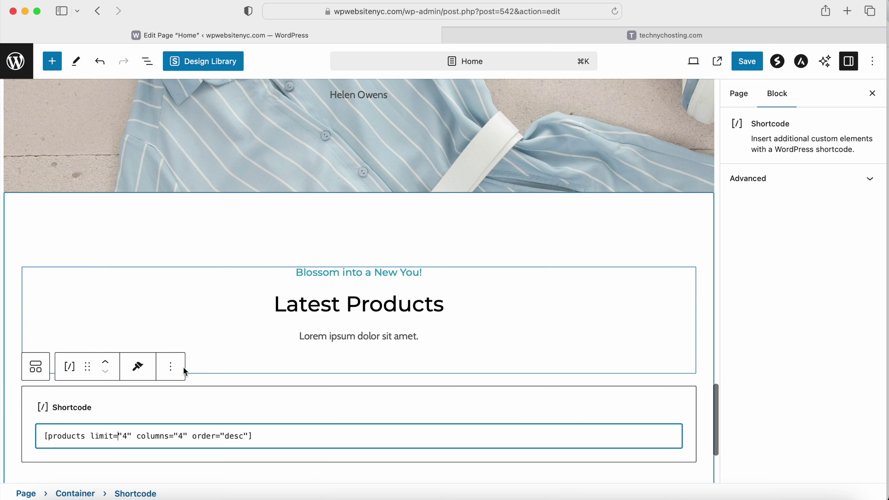
{"action": "scroll", "coordinate": [235, 337], "scroll_direction": "down", "scroll_amount": 5}
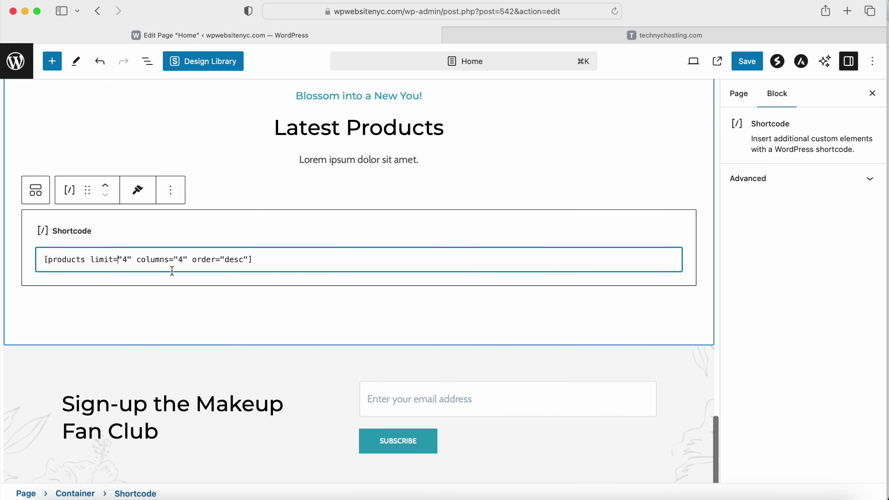
{"action": "left_click", "coordinate": [562, 37]}
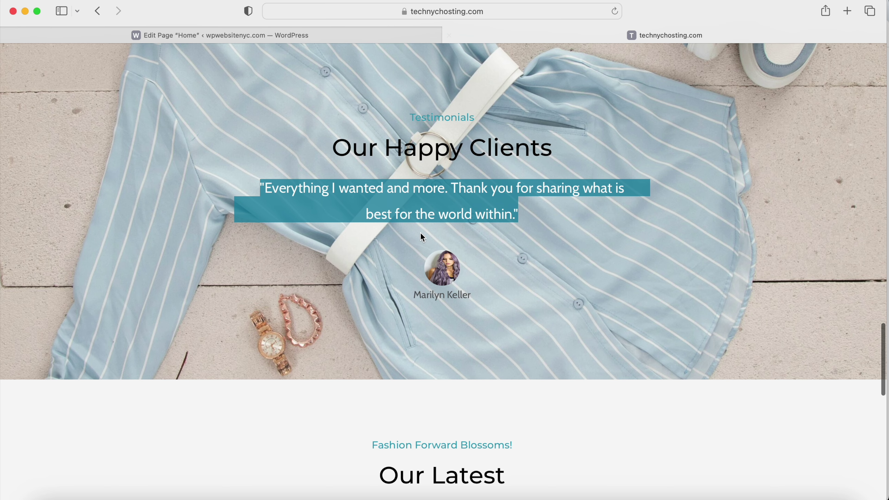
{"action": "scroll", "coordinate": [423, 238], "scroll_direction": "down", "scroll_amount": 8}
{"action": "left_click_drag", "start_coordinate": [372, 170], "coordinate": [521, 171]}
{"action": "key", "text": "super+c"}
{"action": "left_click", "coordinate": [412, 33]}
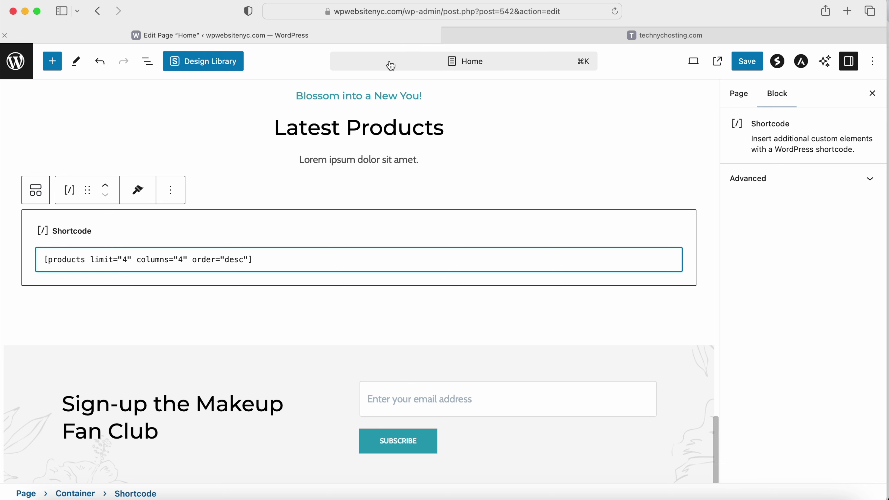
- Paste 'Fashion Forward Blossoms!' over the tagline and 'Our Latest' over the Latest Products heading
{"action": "triple_click", "coordinate": [355, 94]}
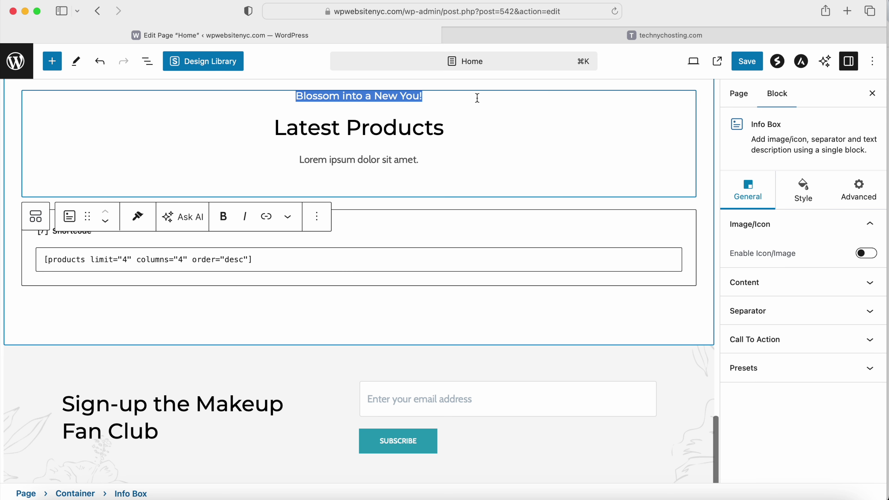
{"action": "key", "text": "super+v"}
{"action": "left_click", "coordinate": [560, 37]}
{"action": "left_click_drag", "start_coordinate": [377, 201], "coordinate": [514, 206]}
{"action": "key", "text": "super+c"}
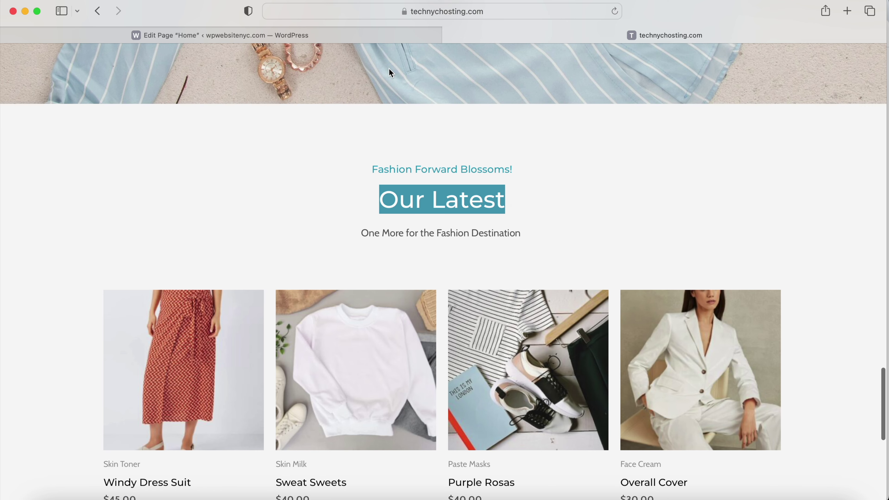
{"action": "left_click", "coordinate": [323, 36]}
{"action": "left_click_drag", "start_coordinate": [274, 128], "coordinate": [467, 126]}
{"action": "key", "text": "super+v"}
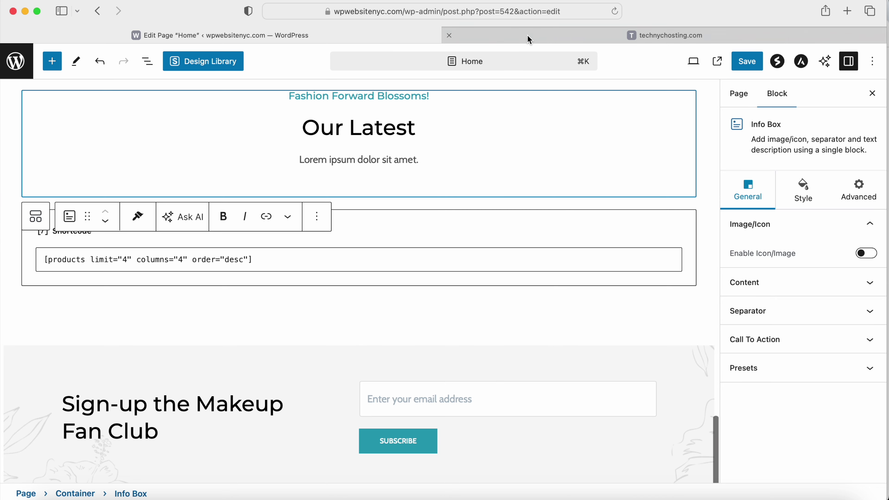
- Replace the Lorem ipsum subtitle with 'One More for the Fashion Destination' from the reference site
{"action": "left_click", "coordinate": [526, 35]}
{"action": "left_click_drag", "start_coordinate": [357, 233], "coordinate": [526, 233]}
{"action": "key", "text": "super+c"}
{"action": "left_click", "coordinate": [286, 32]}
{"action": "left_click", "coordinate": [300, 160]}
{"action": "left_click_drag", "start_coordinate": [312, 163], "coordinate": [436, 165]}
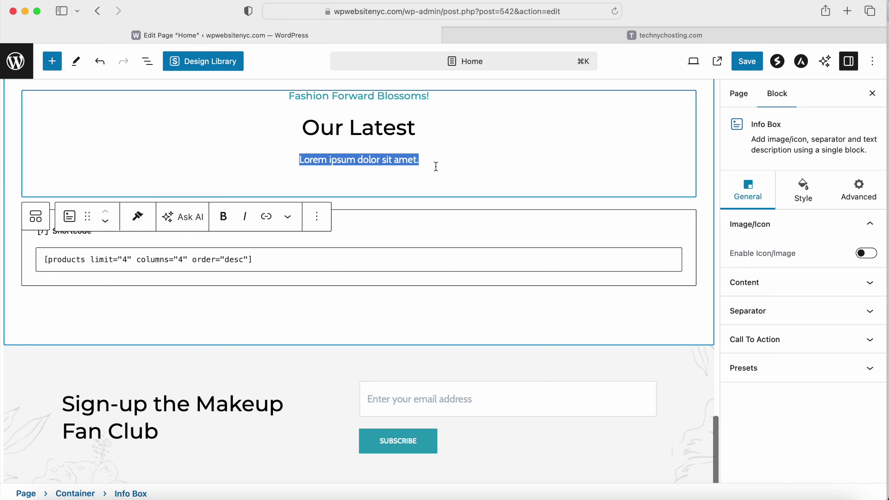
{"action": "key", "text": "super+v"}
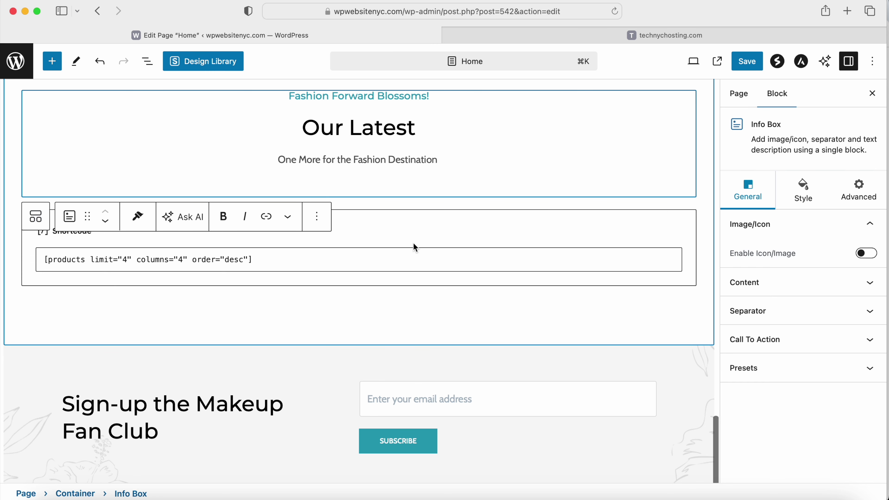
{"action": "left_click", "coordinate": [320, 382]}
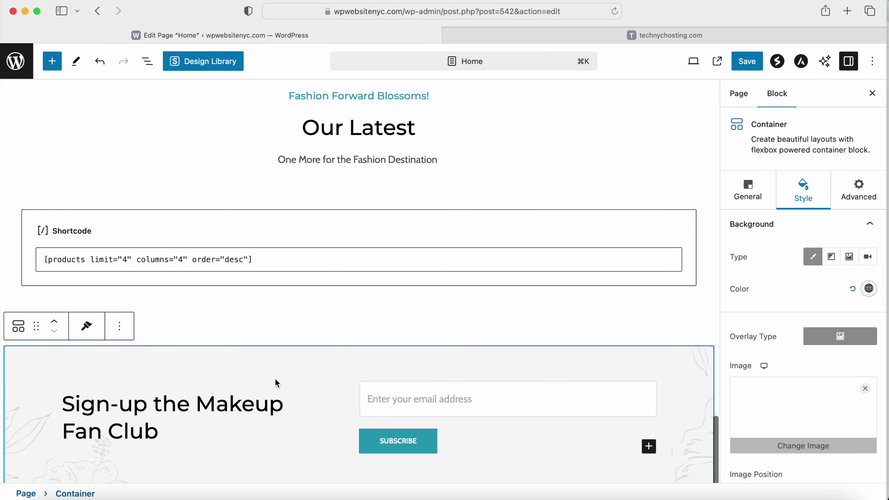
- Delete the 'Sign-up the Makeup Fan Club' container and return to the top of the page
{"action": "left_click", "coordinate": [576, 35]}
{"action": "scroll", "coordinate": [475, 179], "scroll_direction": "down", "scroll_amount": 2}
{"action": "scroll", "coordinate": [475, 178], "scroll_direction": "down", "scroll_amount": 5}
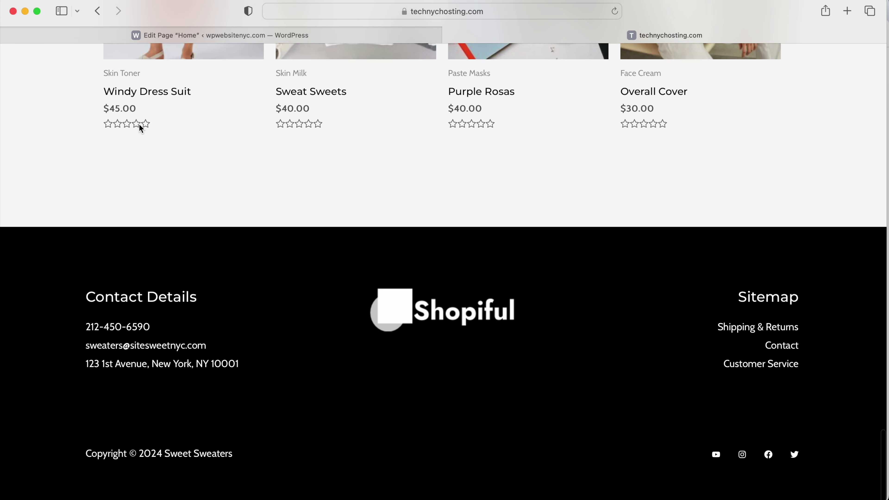
{"action": "left_click", "coordinate": [200, 38]}
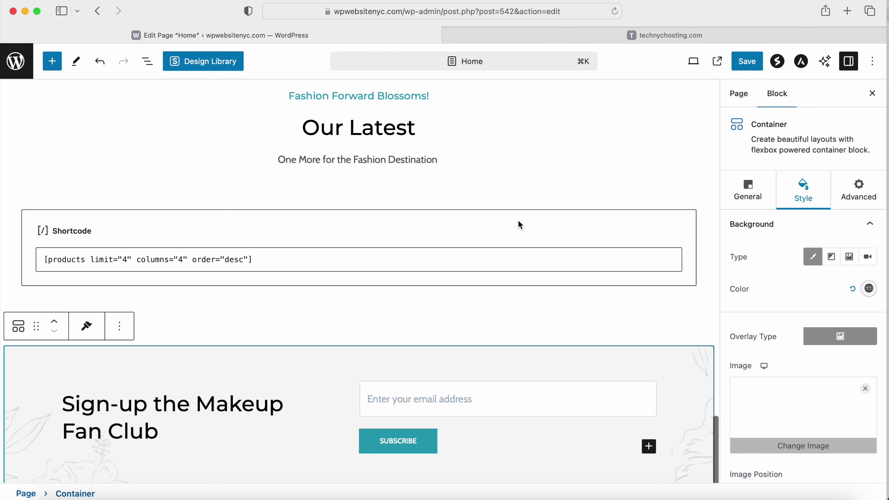
{"action": "left_click", "coordinate": [123, 335]}
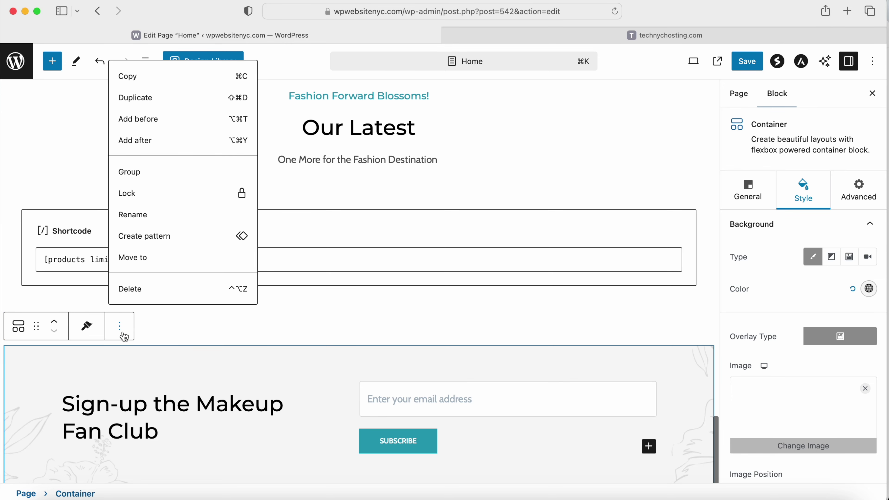
{"action": "left_click", "coordinate": [131, 297]}
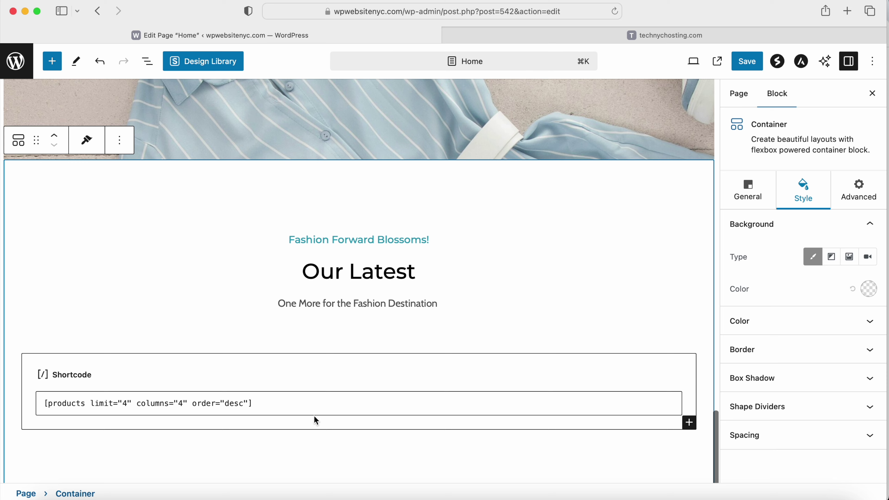
{"action": "scroll", "coordinate": [293, 455], "scroll_direction": "up", "scroll_amount": 20}
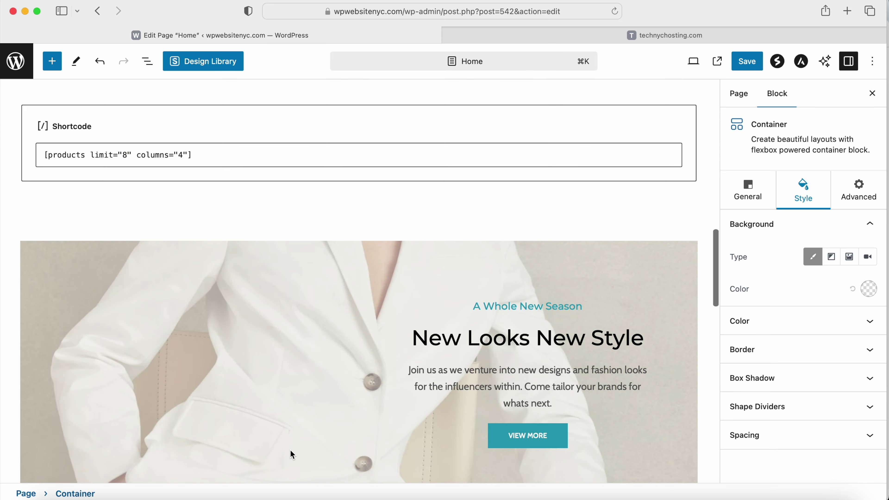
{"action": "scroll", "coordinate": [292, 454], "scroll_direction": "up", "scroll_amount": 10}
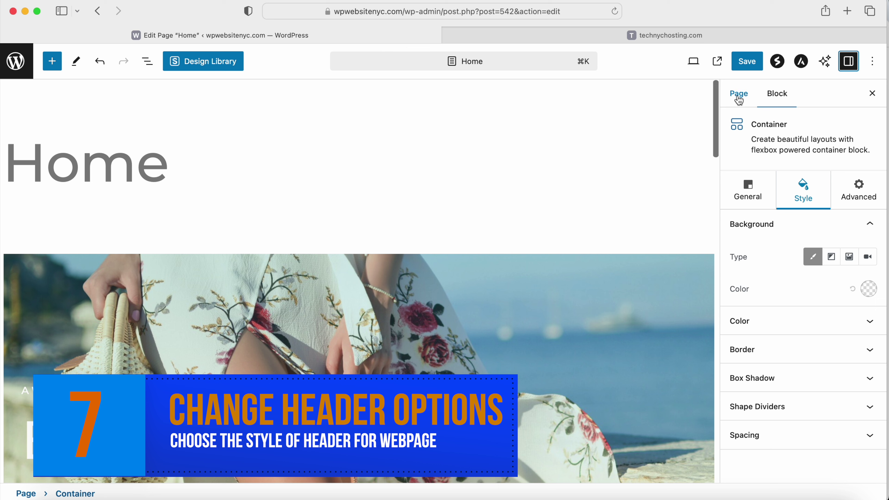
- Disable the Transparent Header in Astra's advanced page settings and save the Home page
{"action": "left_click", "coordinate": [802, 62]}
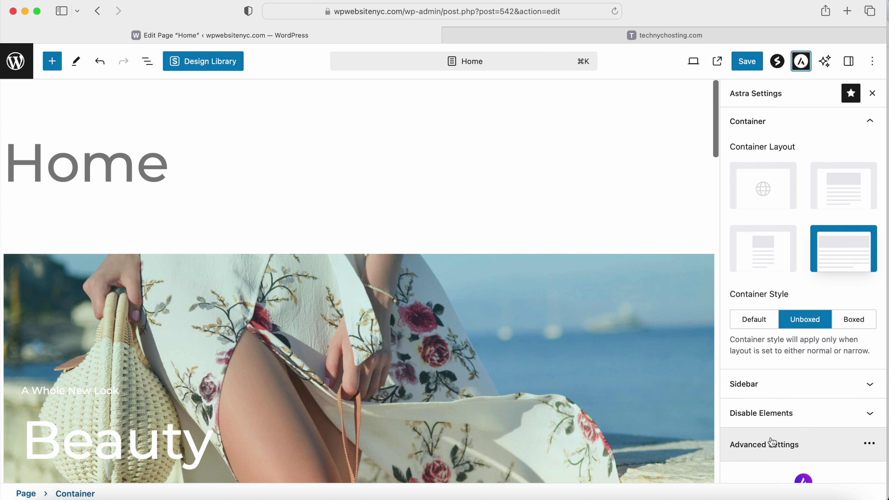
{"action": "left_click", "coordinate": [780, 452]}
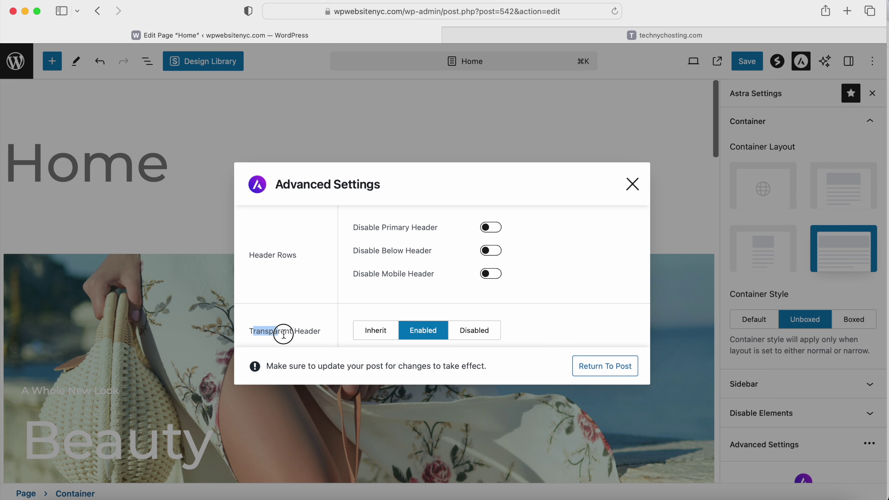
{"action": "left_click_drag", "start_coordinate": [284, 335], "coordinate": [319, 341]}
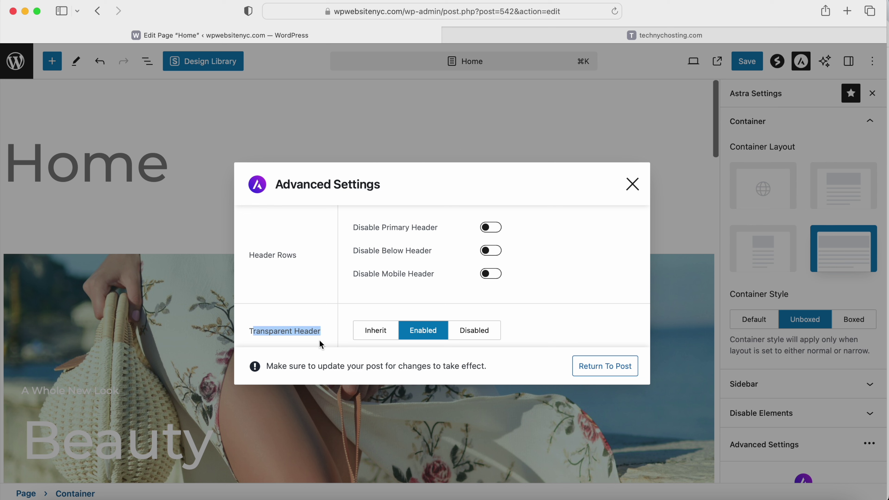
{"action": "left_click", "coordinate": [483, 335]}
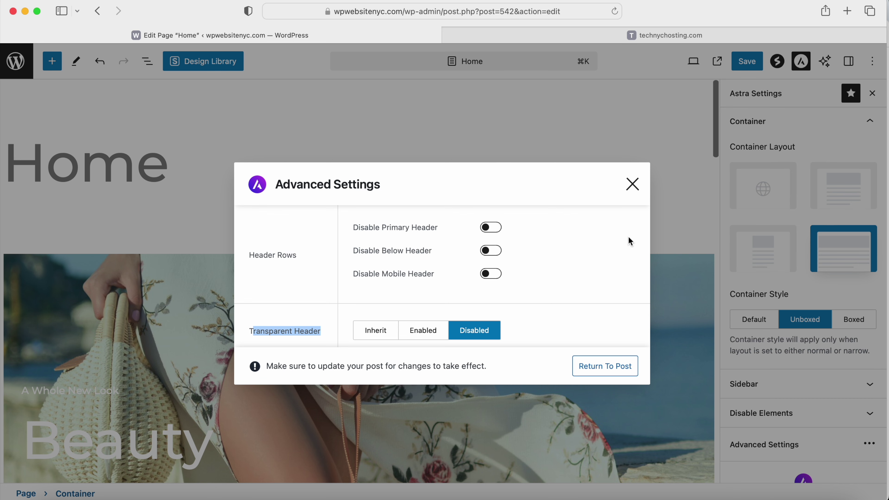
{"action": "left_click", "coordinate": [606, 366]}
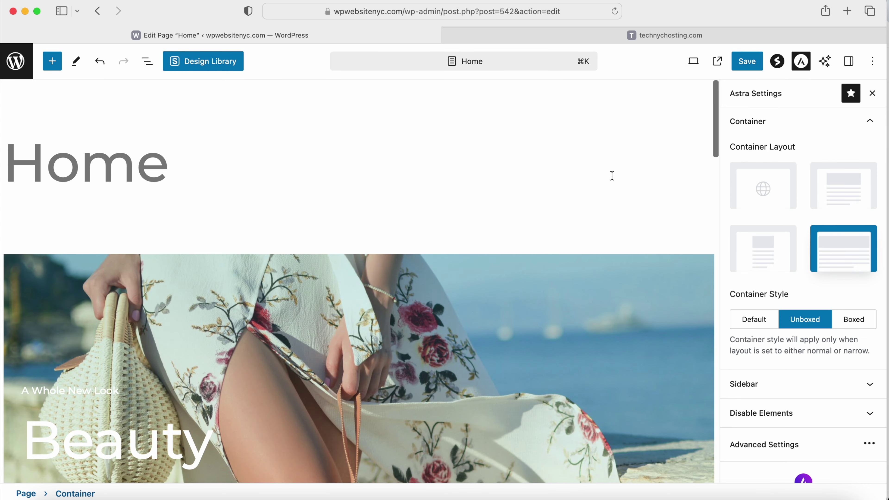
{"action": "left_click", "coordinate": [750, 62]}
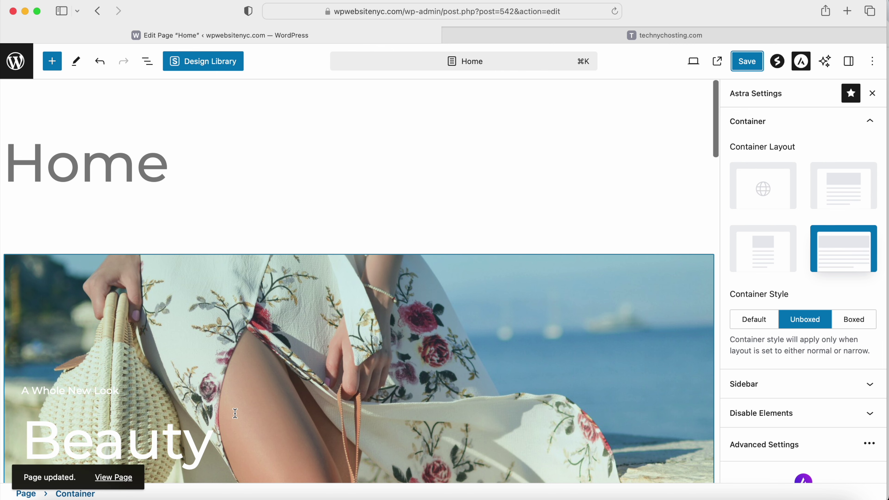
- View the live Home page with its solid white Shopiful header, then return to editing
{"action": "left_click", "coordinate": [119, 481]}
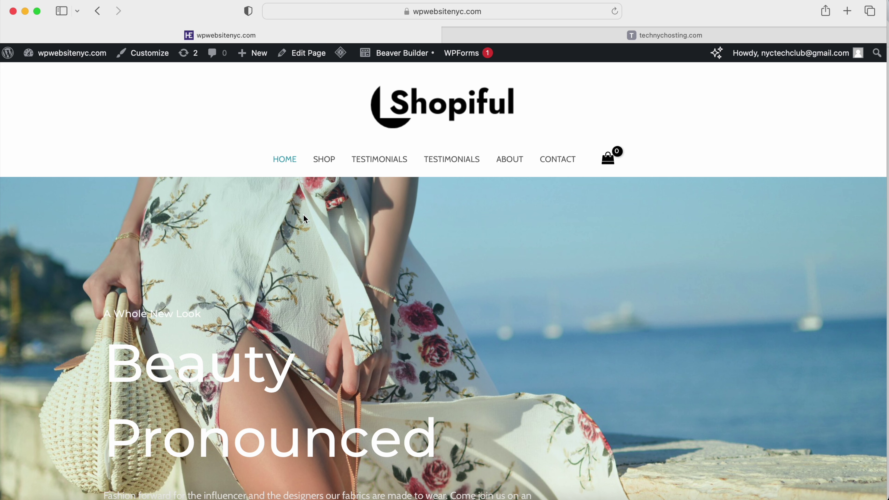
{"action": "scroll", "coordinate": [293, 248], "scroll_direction": "down", "scroll_amount": 10}
{"action": "scroll", "coordinate": [293, 248], "scroll_direction": "up", "scroll_amount": 10}
{"action": "left_click", "coordinate": [310, 54]}
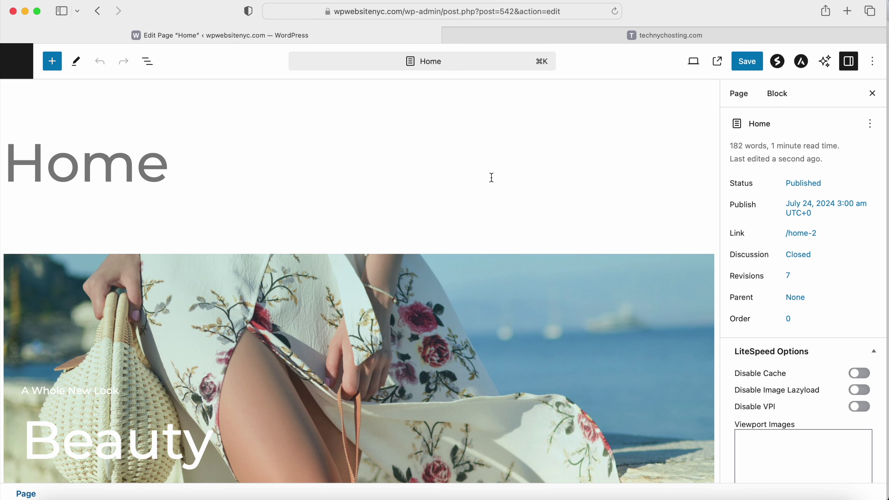
- Enable the Transparent Header in Astra advanced settings, save, and view the live Home page
{"action": "left_click", "coordinate": [802, 63]}
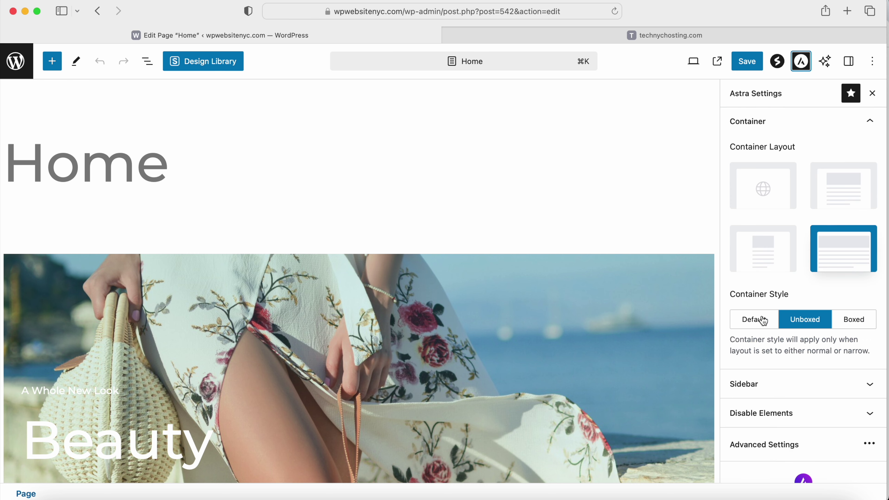
{"action": "left_click", "coordinate": [747, 452]}
{"action": "left_click", "coordinate": [422, 332]}
{"action": "left_click", "coordinate": [590, 365]}
{"action": "left_click", "coordinate": [750, 62]}
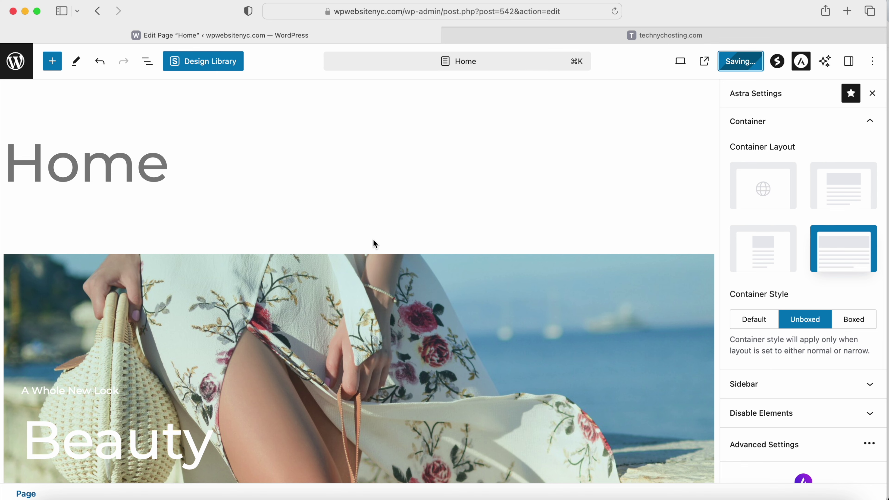
{"action": "left_click", "coordinate": [115, 478]}
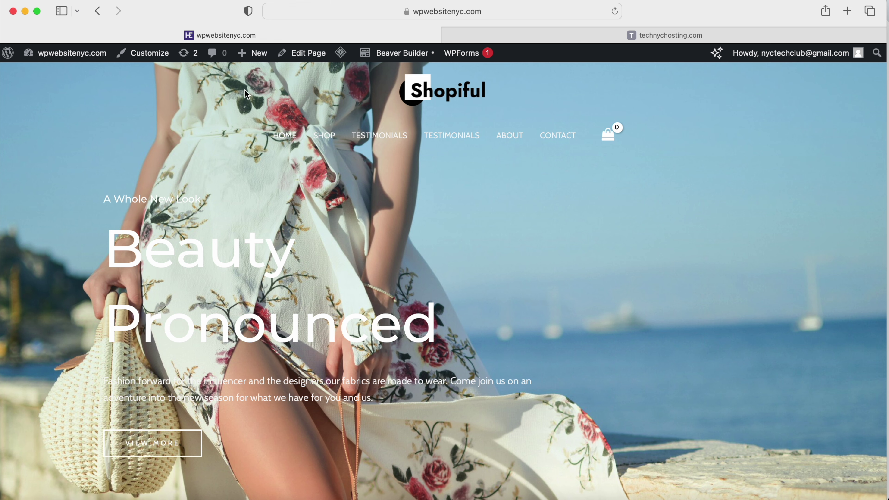
{"action": "scroll", "coordinate": [440, 115], "scroll_direction": "down", "scroll_amount": 15}
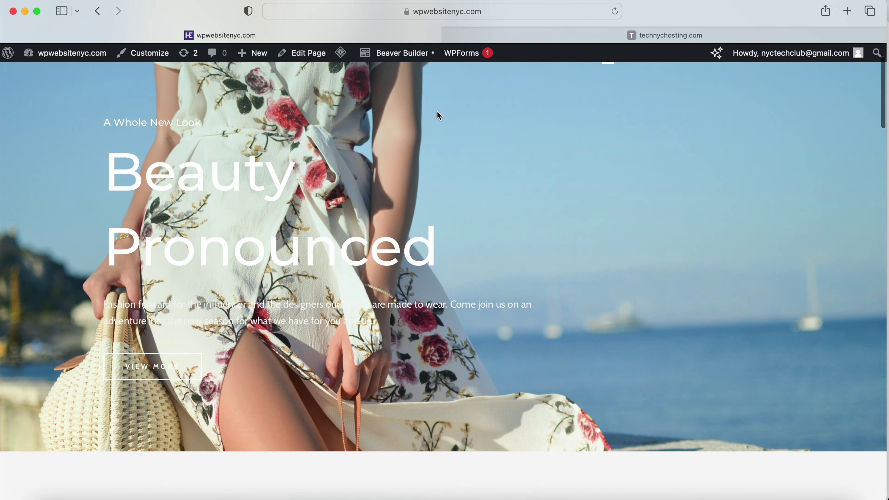
{"action": "scroll", "coordinate": [440, 115], "scroll_direction": "down", "scroll_amount": 15}
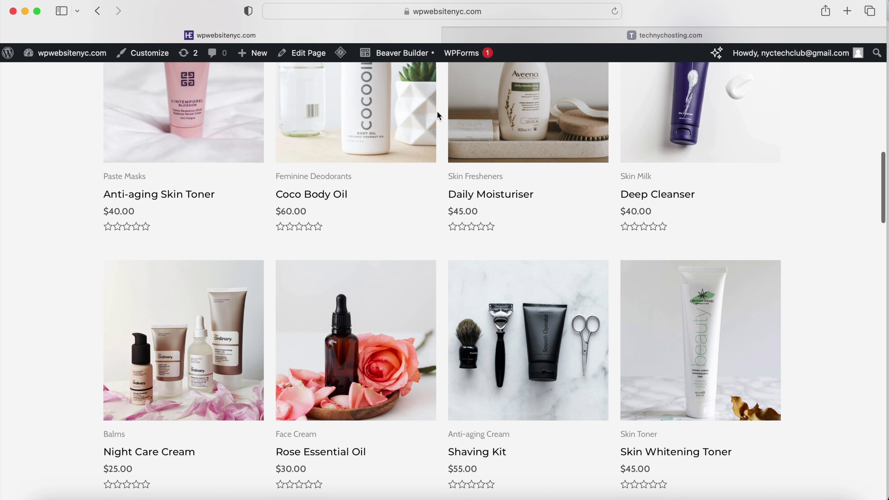
{"action": "scroll", "coordinate": [437, 112], "scroll_direction": "down", "scroll_amount": 10}
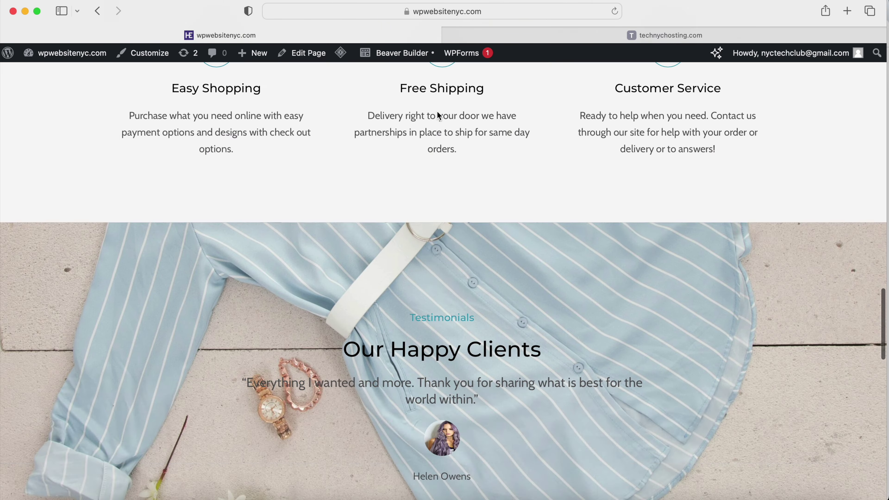
{"action": "scroll", "coordinate": [437, 111], "scroll_direction": "down", "scroll_amount": 8}
{"action": "scroll", "coordinate": [437, 111], "scroll_direction": "down", "scroll_amount": 5}
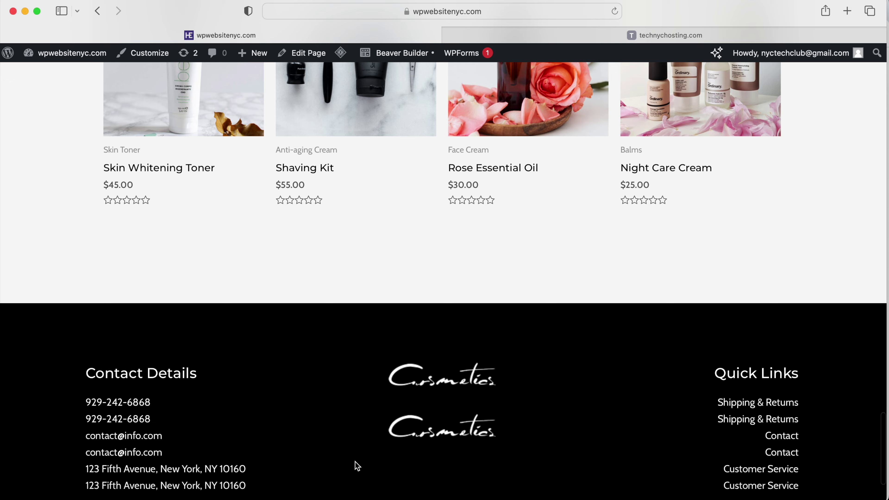
{"action": "scroll", "coordinate": [358, 466], "scroll_direction": "up", "scroll_amount": 10}
{"action": "scroll", "coordinate": [351, 397], "scroll_direction": "up", "scroll_amount": 15}
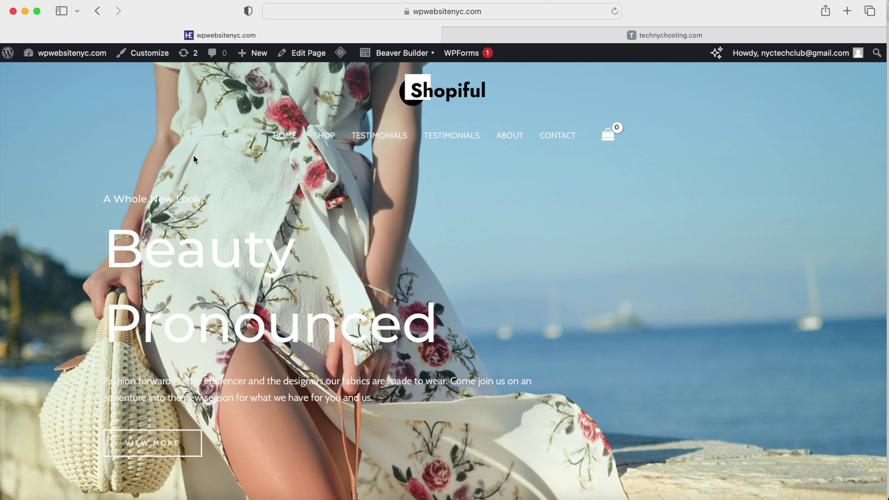
{"action": "mouse_move", "coordinate": [74, 56]}
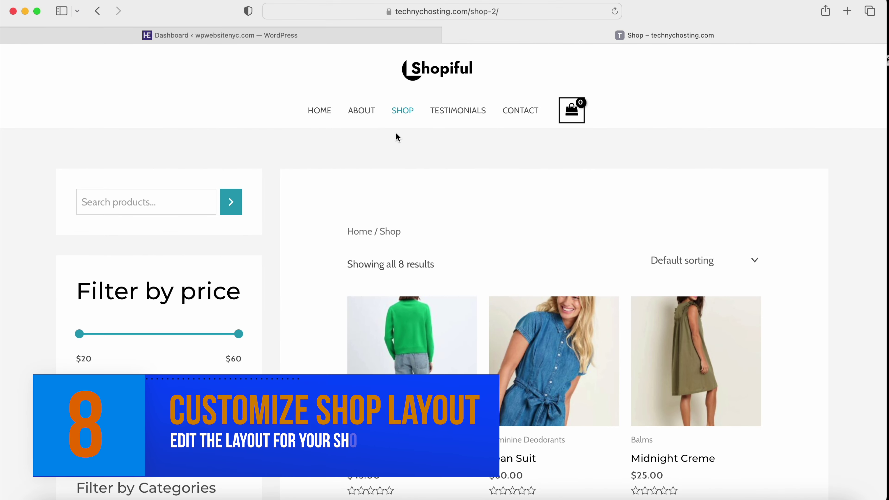
- Scroll through the reference site's eight-product Shop layout, then return to the WordPress dashboard tab
{"action": "scroll", "coordinate": [376, 192], "scroll_direction": "down", "scroll_amount": 8}
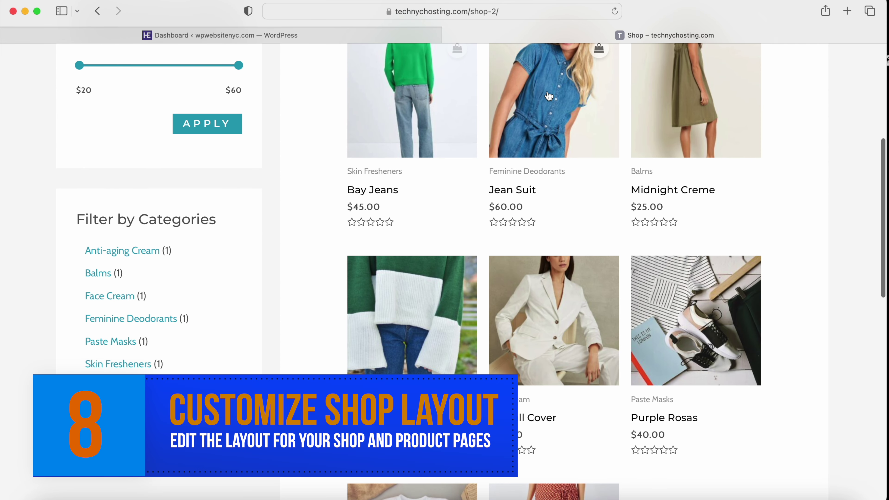
{"action": "scroll", "coordinate": [525, 112], "scroll_direction": "down", "scroll_amount": 8}
{"action": "scroll", "coordinate": [442, 287], "scroll_direction": "up", "scroll_amount": 7}
{"action": "scroll", "coordinate": [443, 287], "scroll_direction": "up", "scroll_amount": 1}
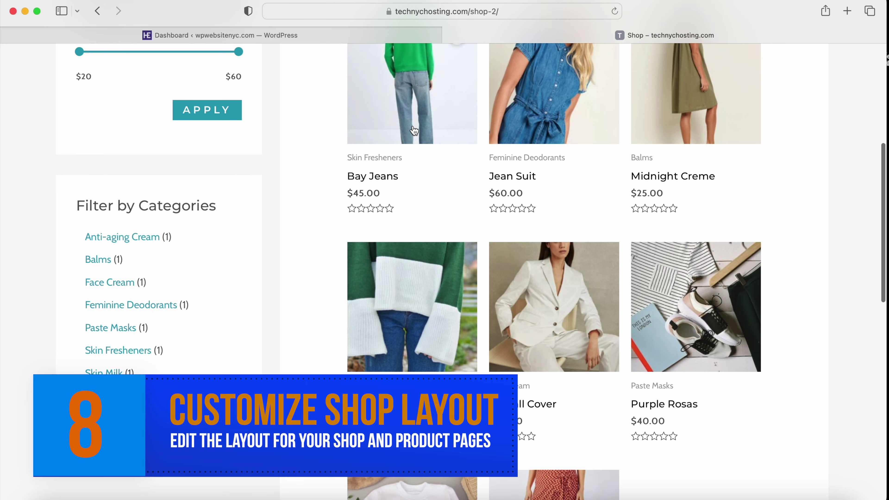
{"action": "scroll", "coordinate": [414, 131], "scroll_direction": "up", "scroll_amount": 6}
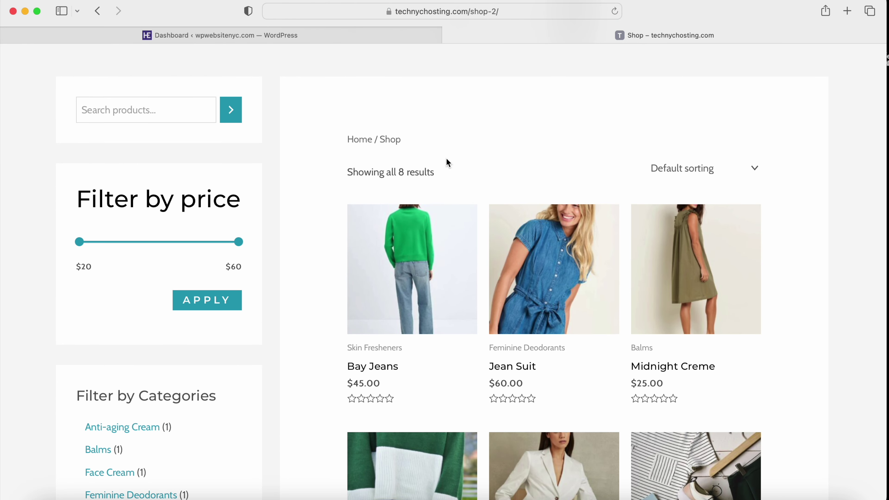
{"action": "left_click", "coordinate": [191, 39]}
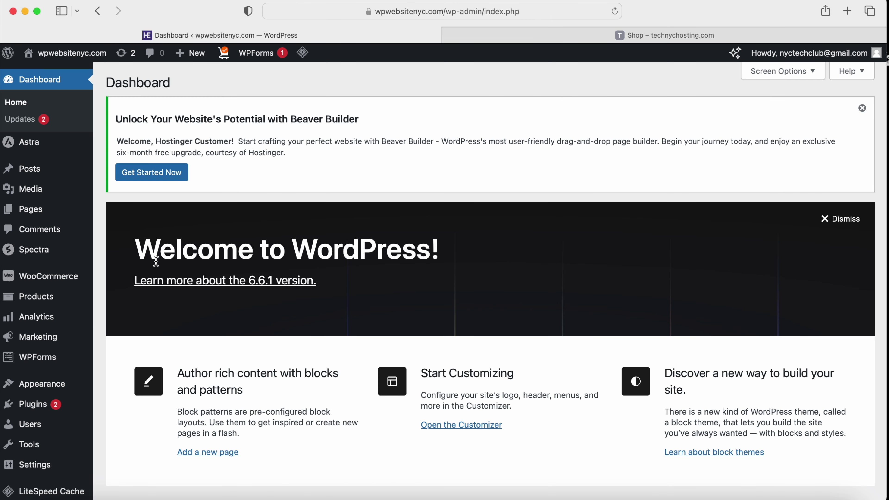
{"action": "mouse_move", "coordinate": [57, 279]}
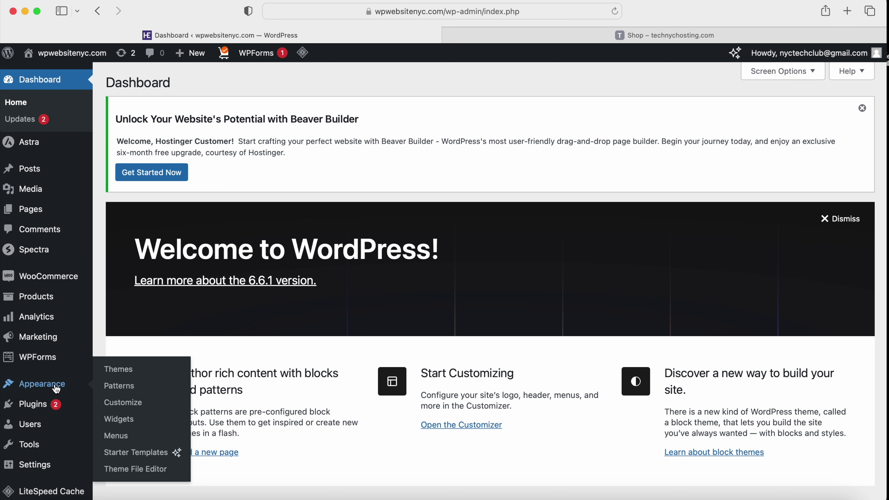
{"action": "left_click", "coordinate": [123, 404]}
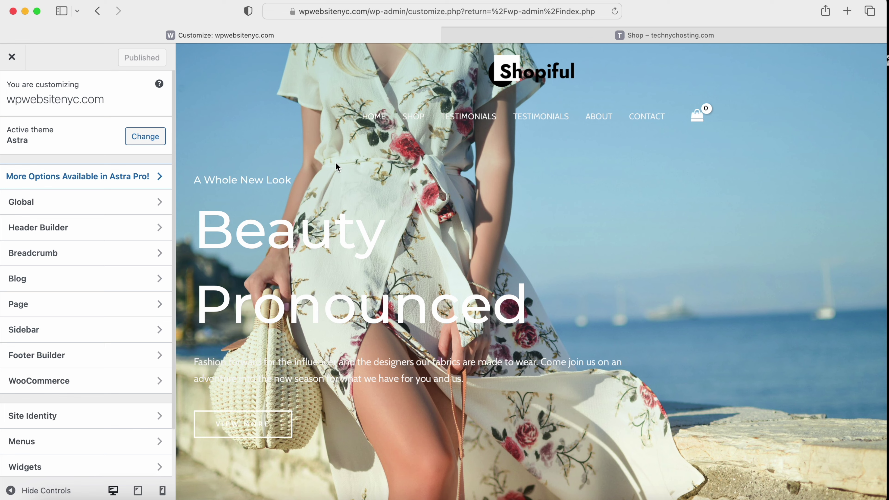
{"action": "left_click", "coordinate": [413, 119]}
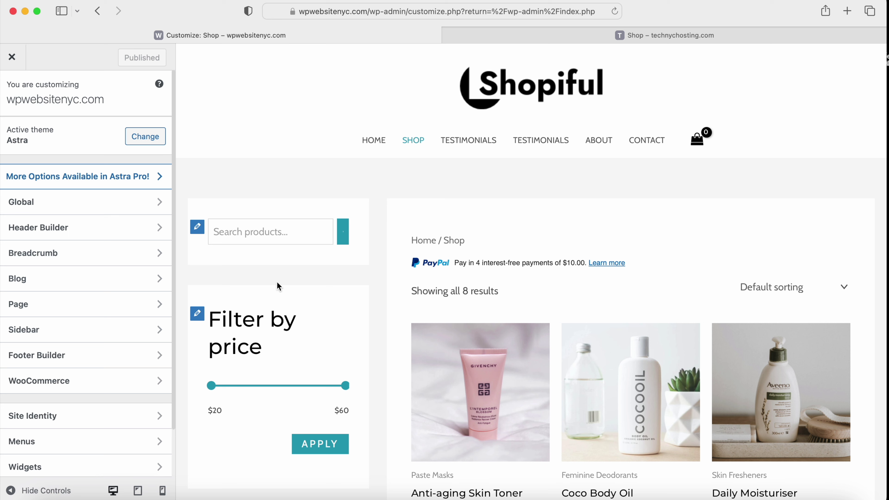
{"action": "left_click", "coordinate": [153, 382]}
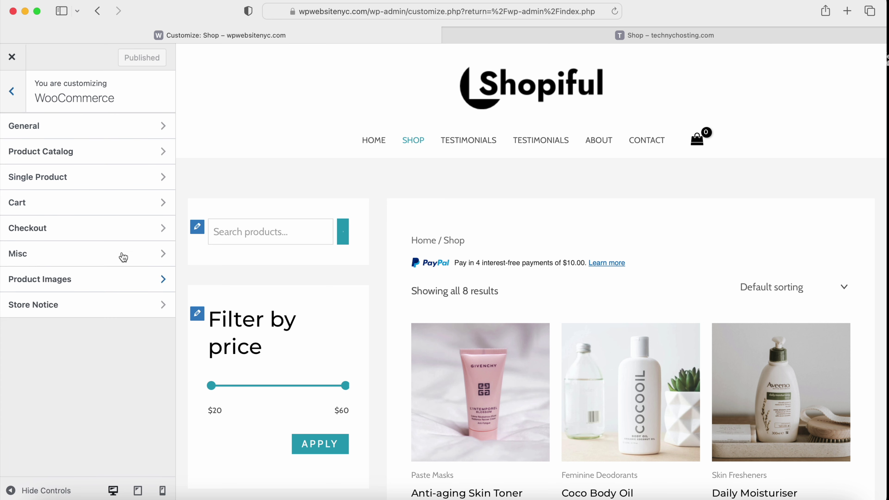
{"action": "left_click", "coordinate": [102, 160]}
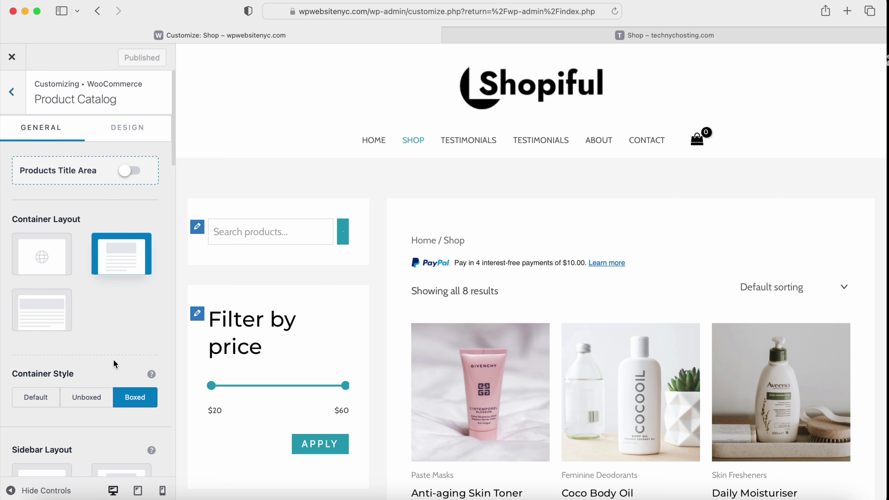
{"action": "scroll", "coordinate": [115, 324], "scroll_direction": "down", "scroll_amount": 9}
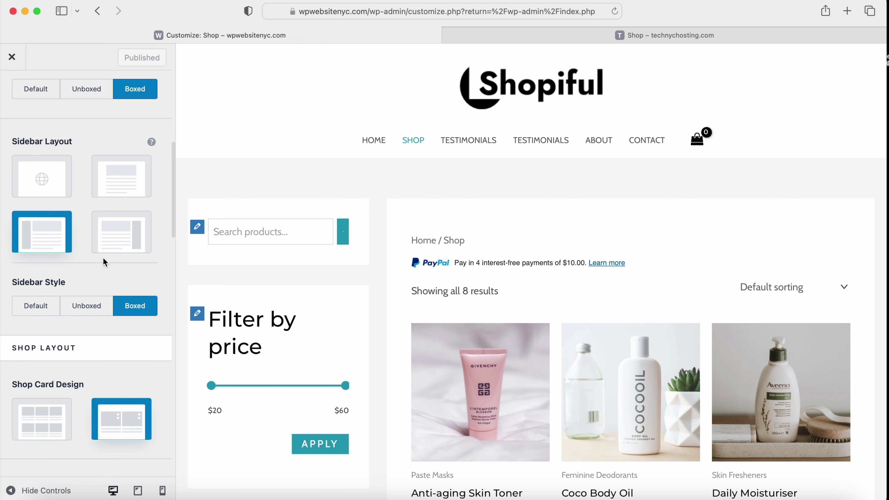
{"action": "scroll", "coordinate": [88, 401], "scroll_direction": "up", "scroll_amount": 9}
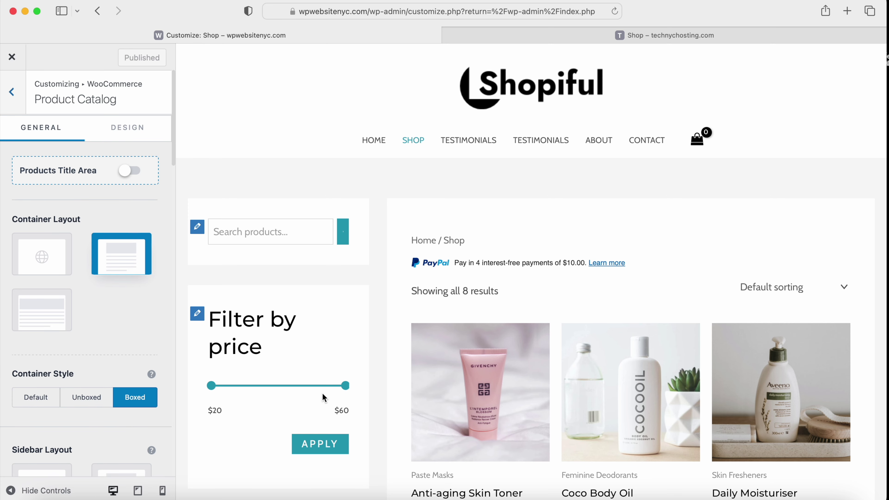
{"action": "left_click", "coordinate": [476, 397]}
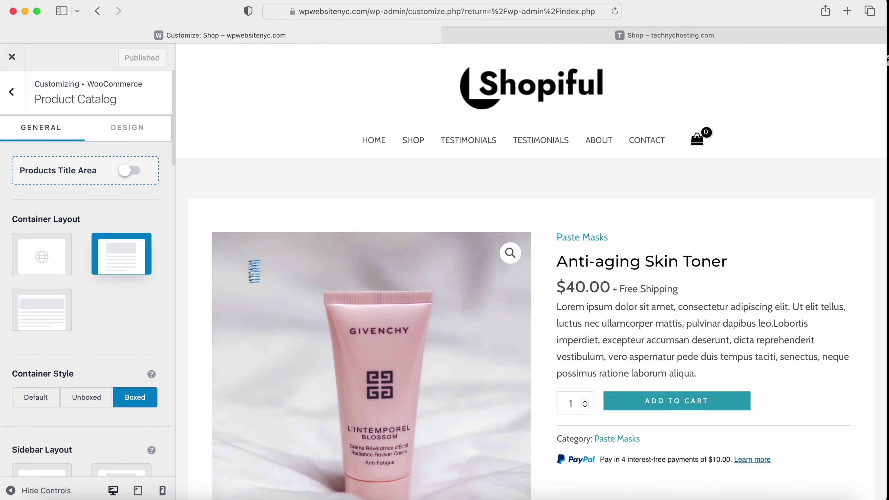
{"action": "left_click", "coordinate": [12, 91]}
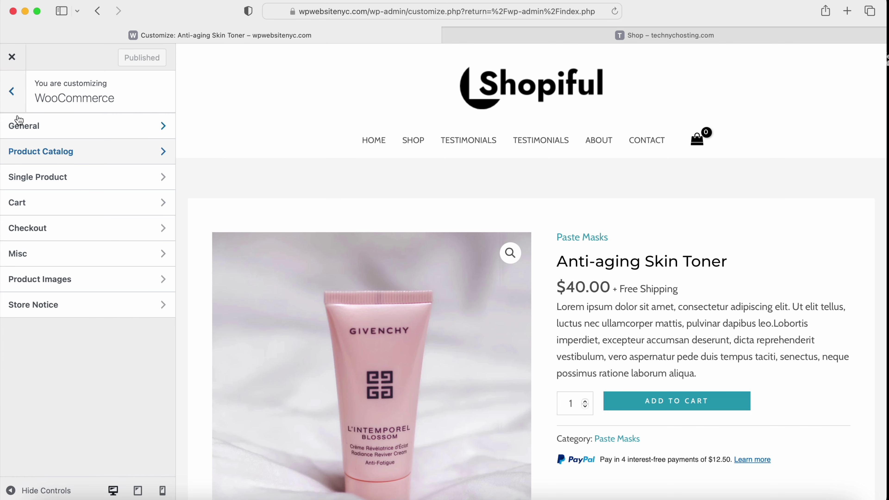
{"action": "left_click", "coordinate": [42, 179]}
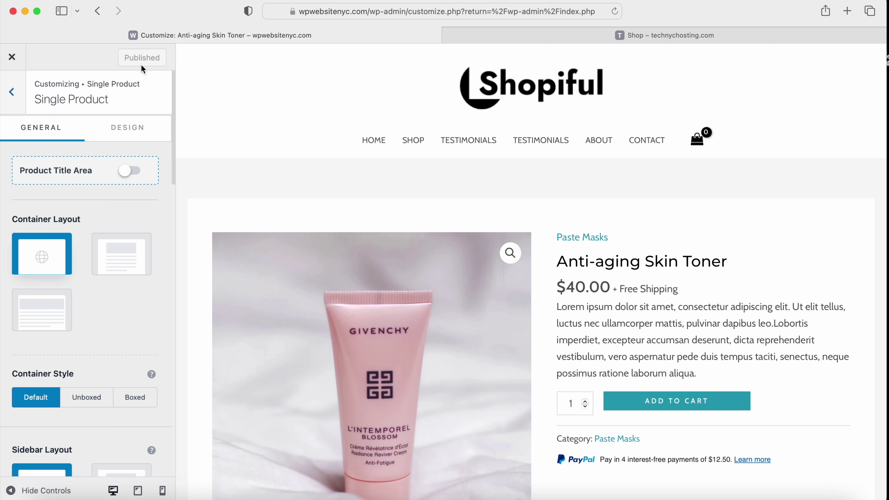
{"action": "left_click", "coordinate": [12, 59]}
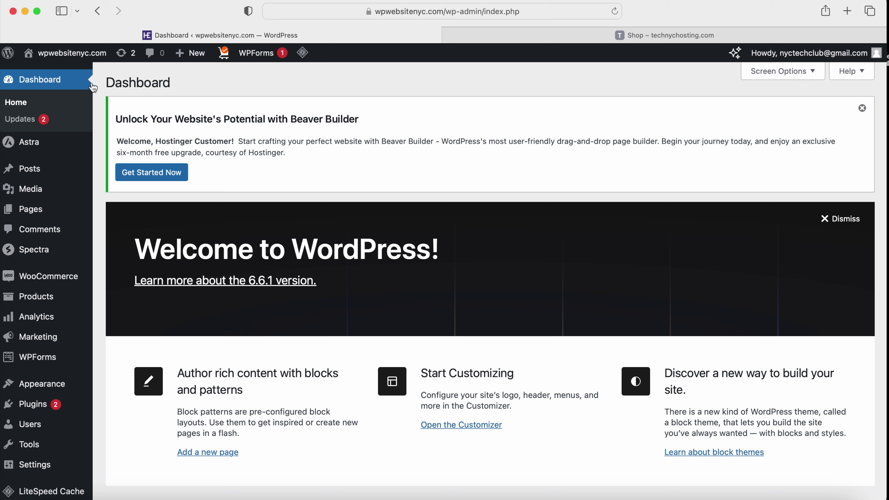
- From the All Pages list, open the Shop page in the block editor
{"action": "mouse_move", "coordinate": [36, 218]}
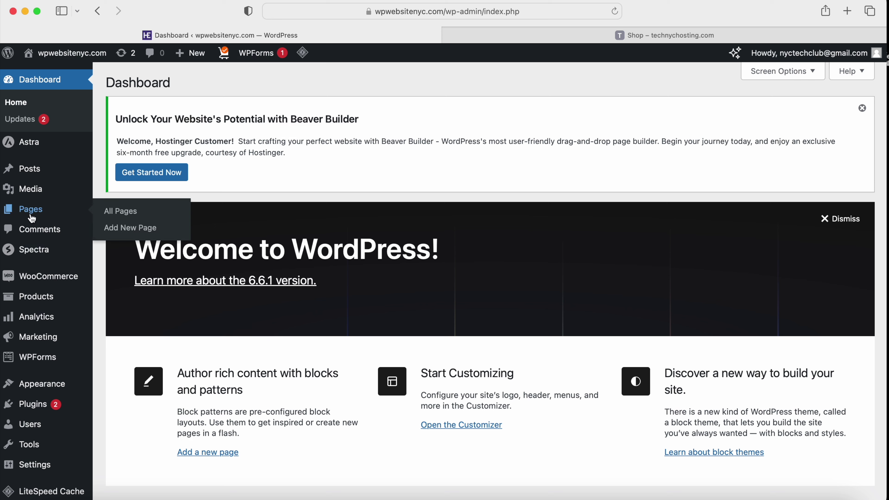
{"action": "left_click", "coordinate": [120, 212]}
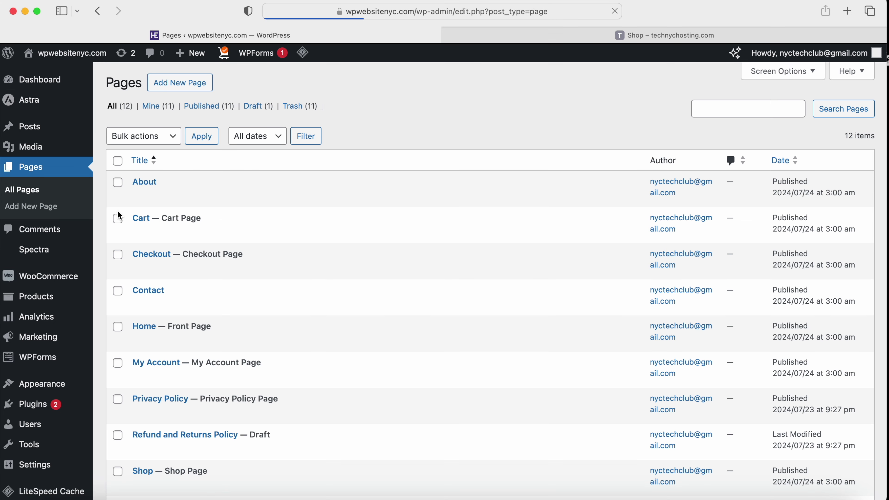
{"action": "scroll", "coordinate": [119, 215], "scroll_direction": "down", "scroll_amount": 5}
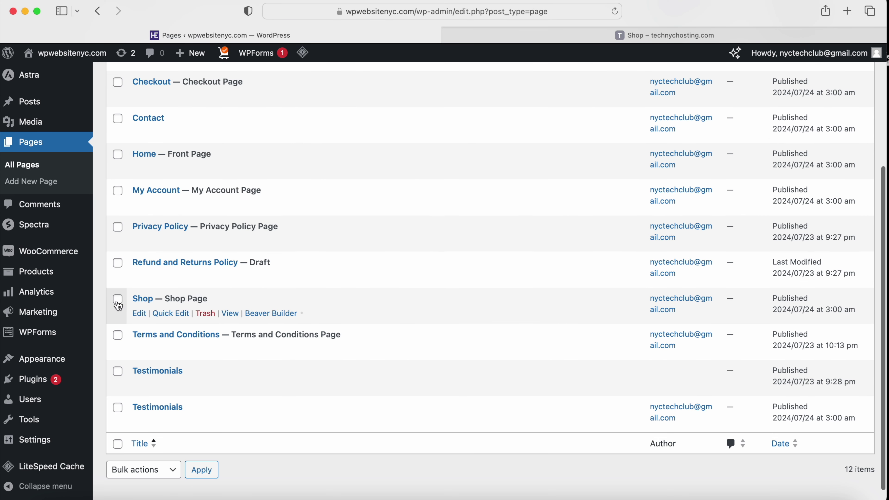
{"action": "left_click", "coordinate": [140, 315]}
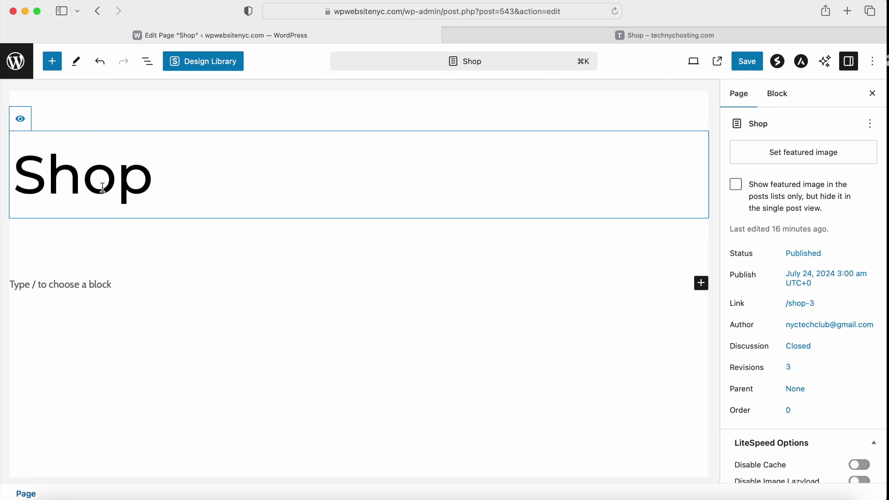
- Toggle the Shop title visibility off and on, save the page, and view it live
{"action": "left_click", "coordinate": [21, 121]}
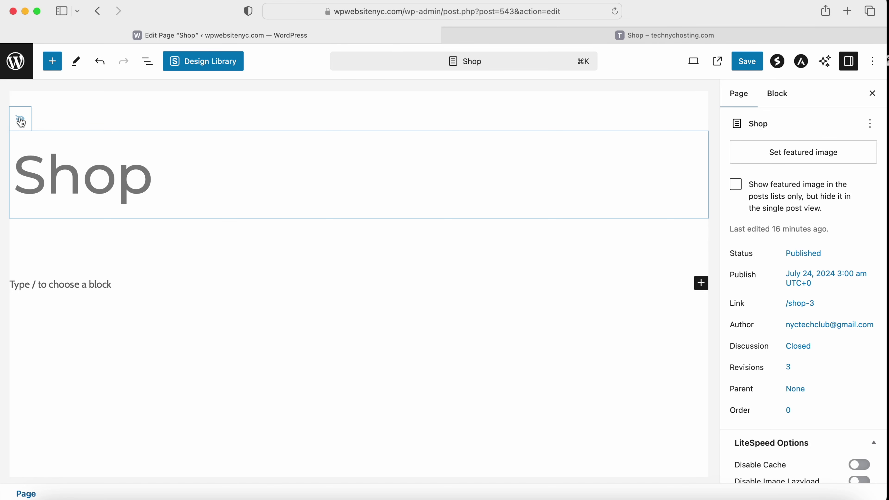
{"action": "left_click", "coordinate": [21, 121]}
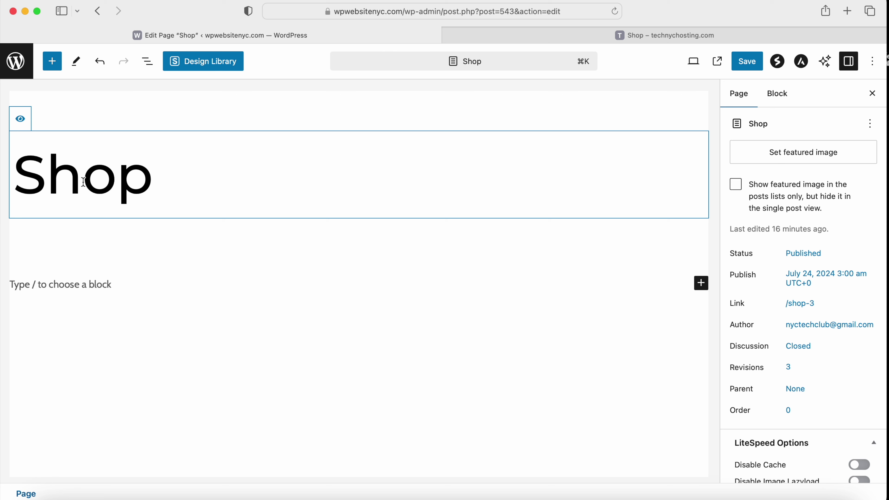
{"action": "left_click", "coordinate": [748, 64]}
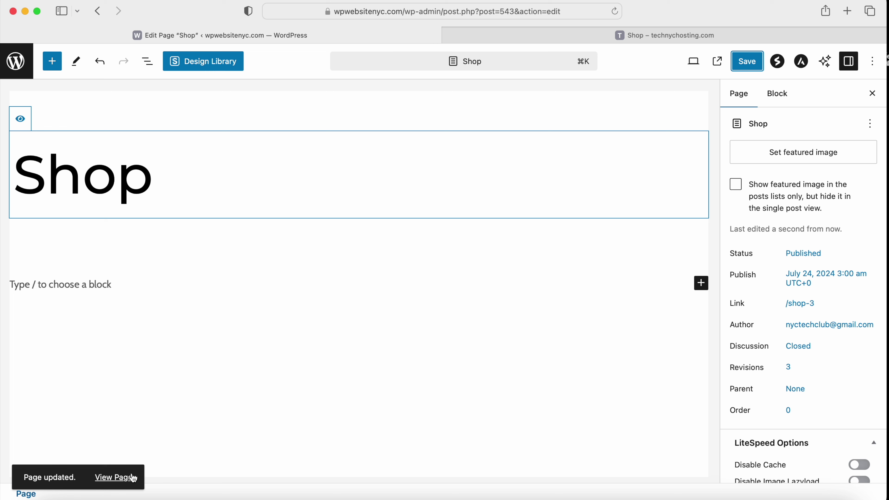
{"action": "left_click", "coordinate": [116, 483]}
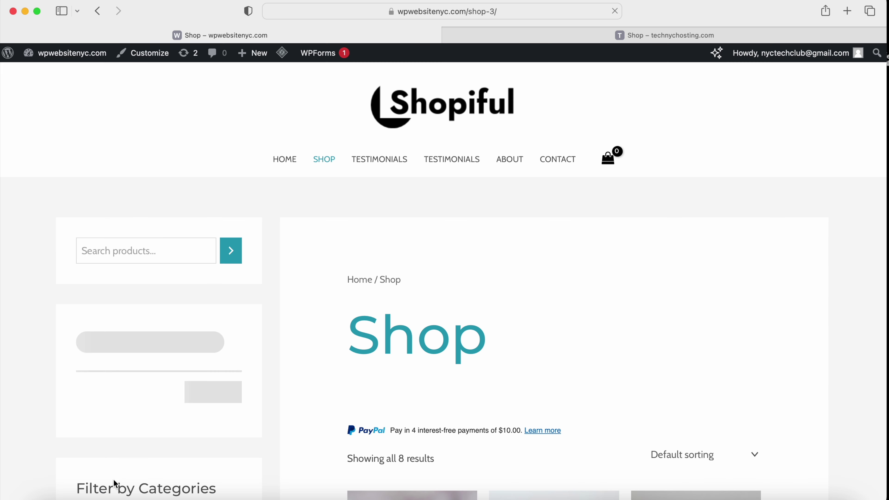
- Hide the Shop page title block, save, and view the updated Shop page
{"action": "left_click_drag", "start_coordinate": [343, 337], "coordinate": [508, 343]}
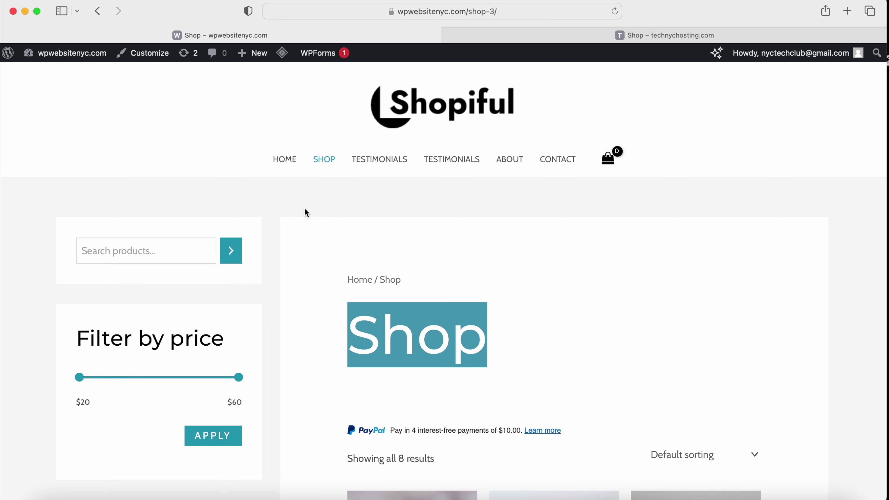
{"action": "left_click", "coordinate": [98, 12]}
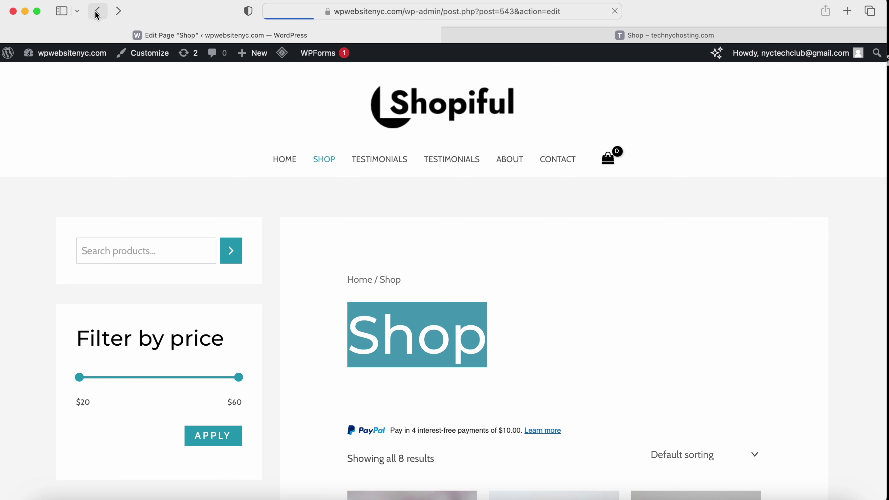
{"action": "left_click", "coordinate": [71, 186]}
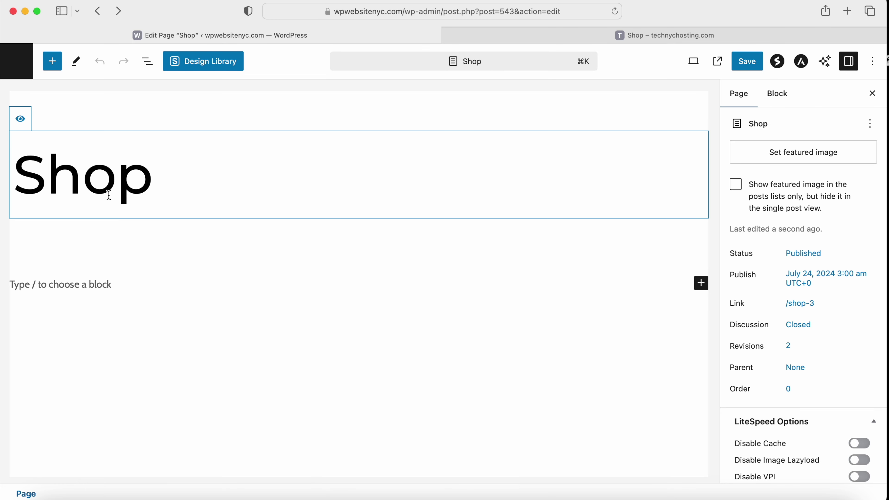
{"action": "left_click", "coordinate": [21, 123]}
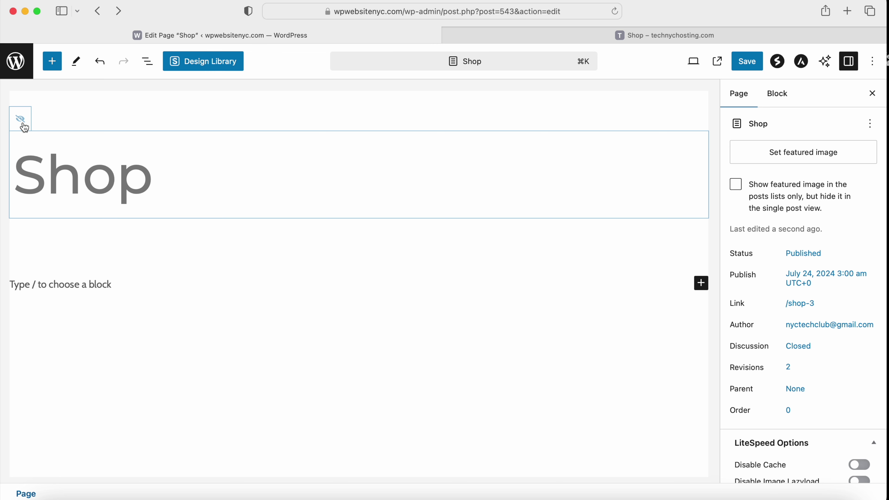
{"action": "left_click", "coordinate": [747, 67]}
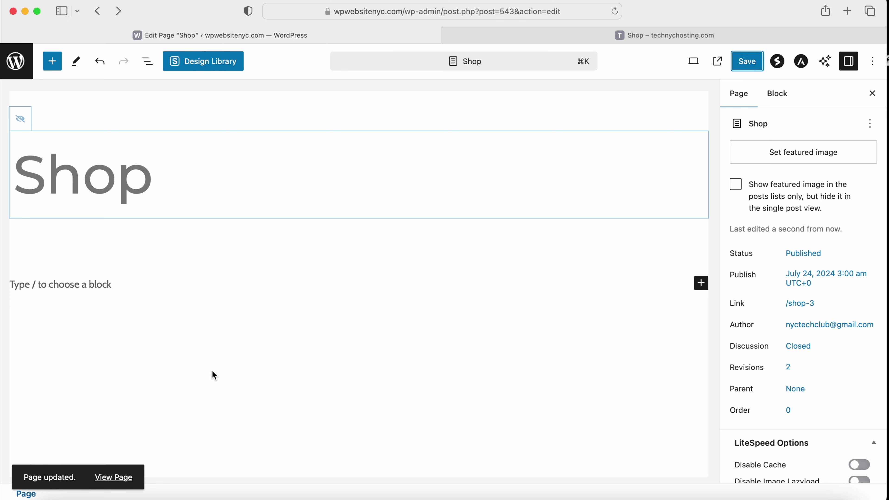
{"action": "left_click", "coordinate": [112, 483]}
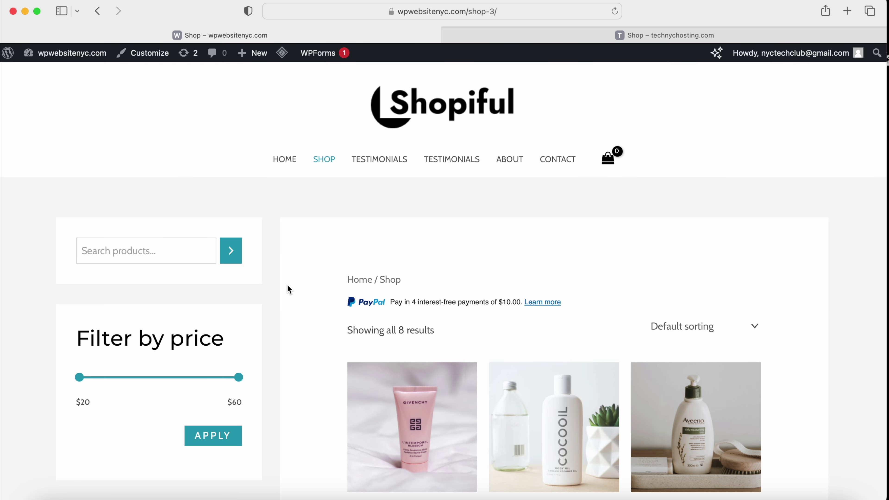
- Check the live Shop page's price and category filters, then go to the admin Dashboard
{"action": "scroll", "coordinate": [262, 273], "scroll_direction": "down", "scroll_amount": 10}
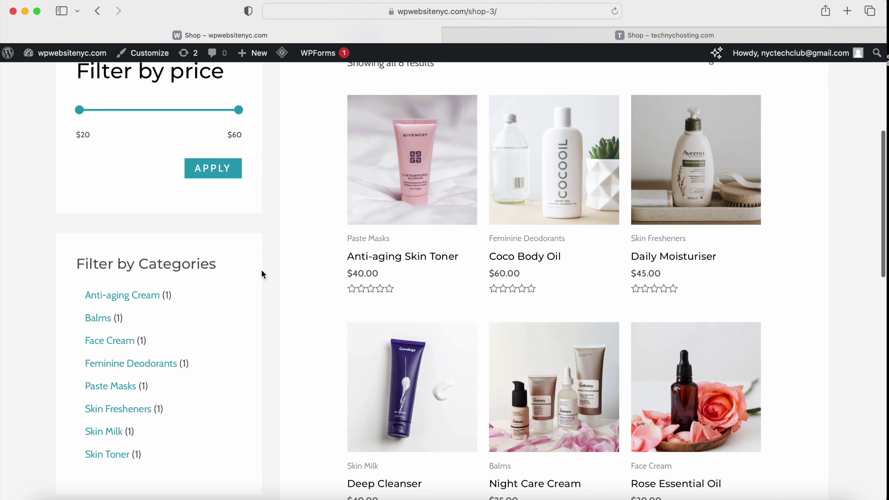
{"action": "scroll", "coordinate": [263, 274], "scroll_direction": "up", "scroll_amount": 7}
{"action": "scroll", "coordinate": [263, 274], "scroll_direction": "up", "scroll_amount": 4}
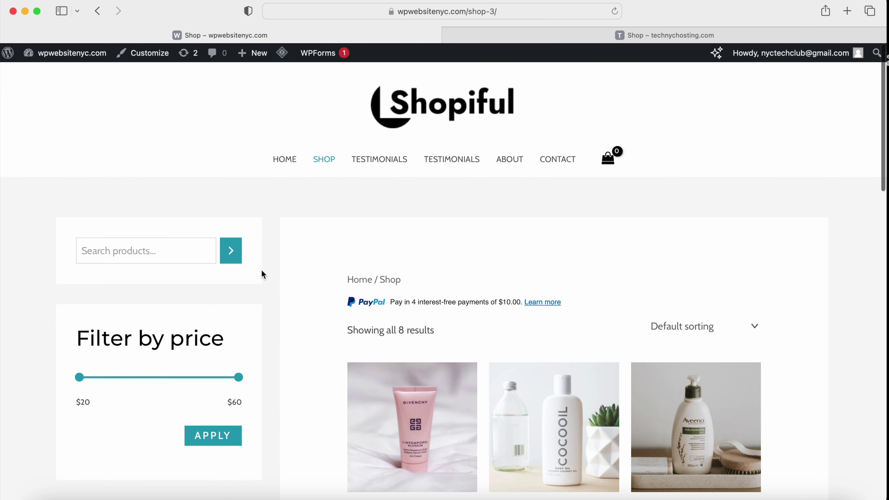
{"action": "scroll", "coordinate": [263, 274], "scroll_direction": "down", "scroll_amount": 6}
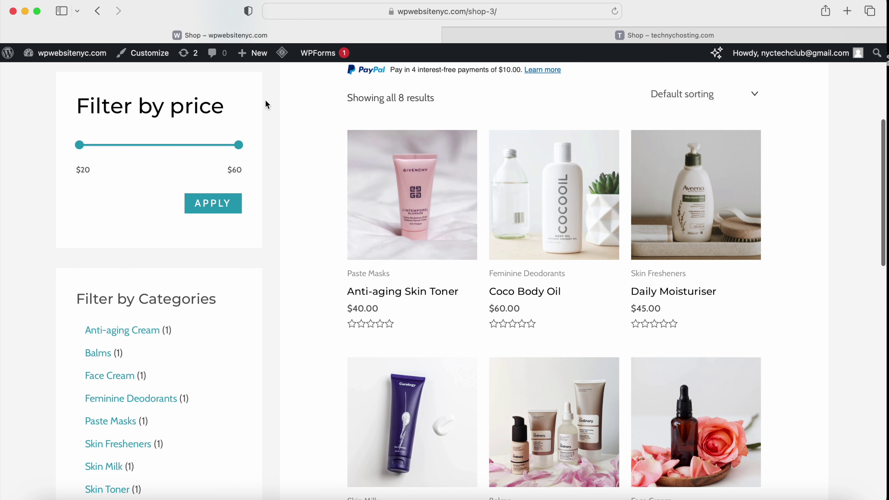
{"action": "mouse_move", "coordinate": [253, 55]}
{"action": "mouse_move", "coordinate": [65, 55]}
{"action": "left_click", "coordinate": [65, 73]}
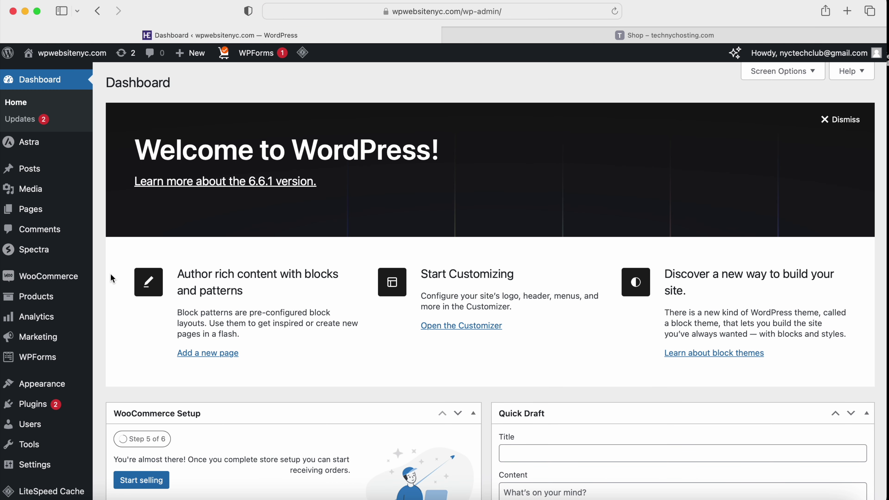
- Start a new product and scroll its empty form, including categories like Face Cream and Balms
{"action": "mouse_move", "coordinate": [45, 304]}
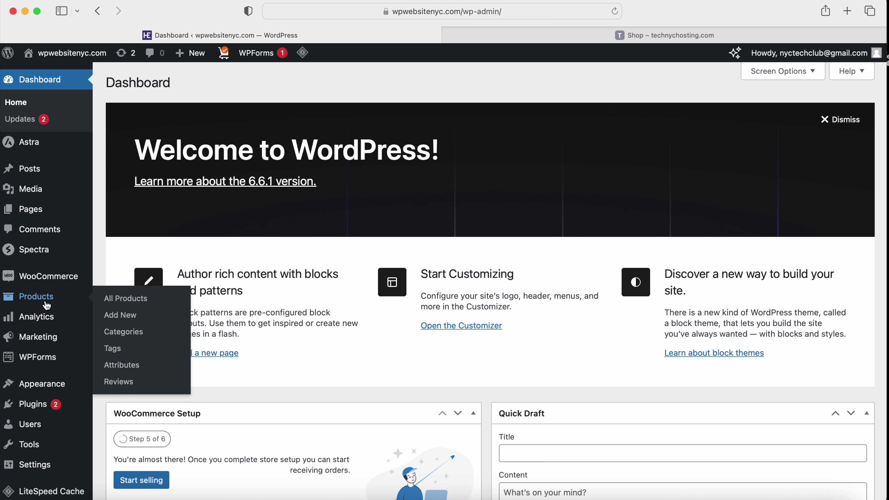
{"action": "left_click", "coordinate": [119, 315]}
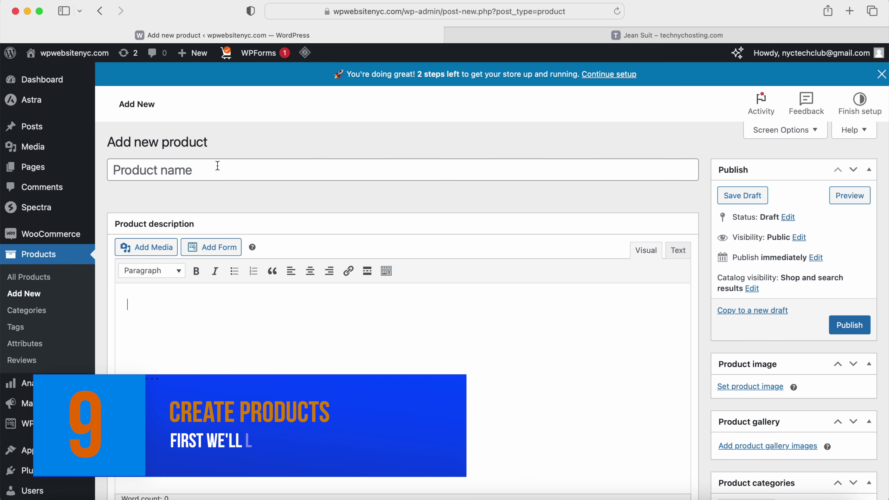
{"action": "left_click", "coordinate": [214, 174]}
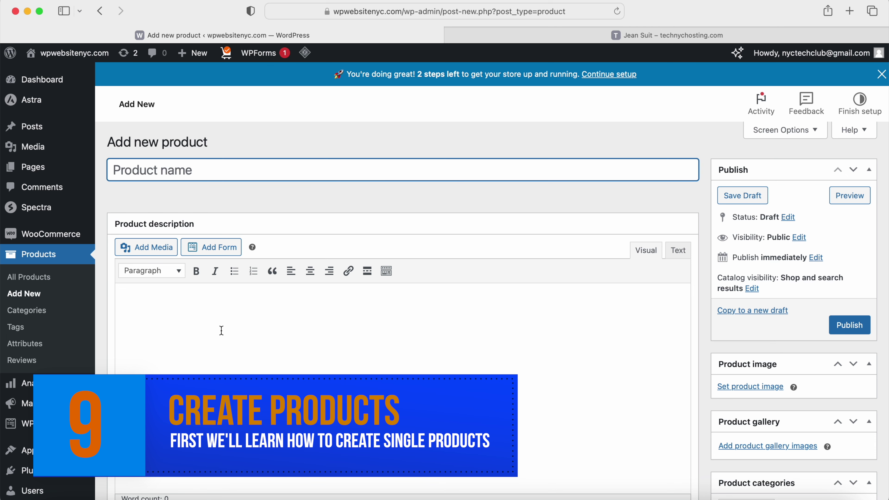
{"action": "scroll", "coordinate": [224, 315], "scroll_direction": "down", "scroll_amount": 10}
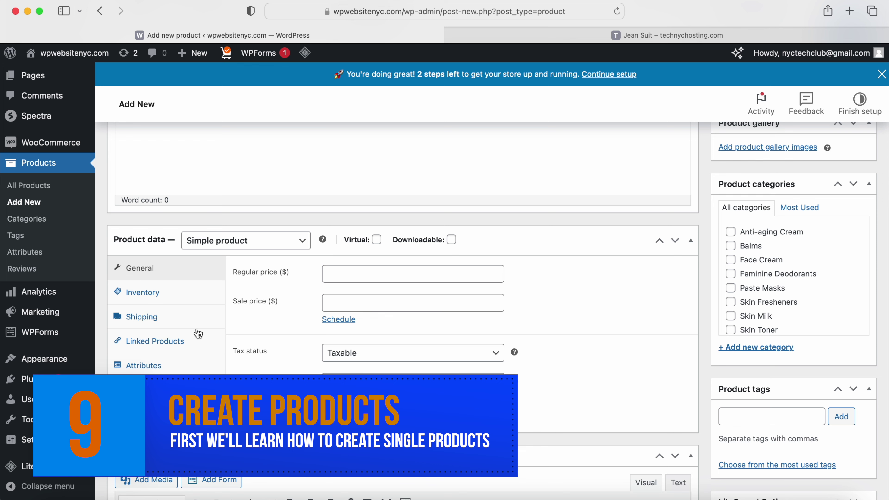
{"action": "scroll", "coordinate": [217, 360], "scroll_direction": "down", "scroll_amount": 2}
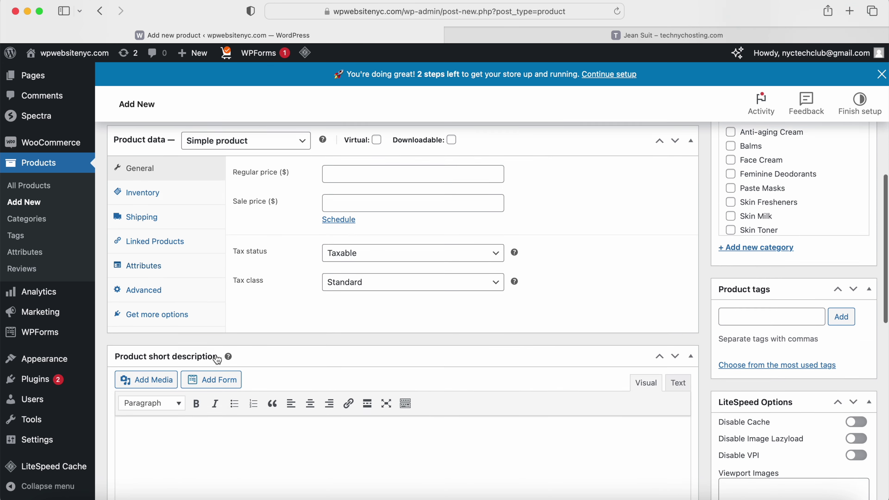
{"action": "scroll", "coordinate": [217, 360], "scroll_direction": "down", "scroll_amount": 6}
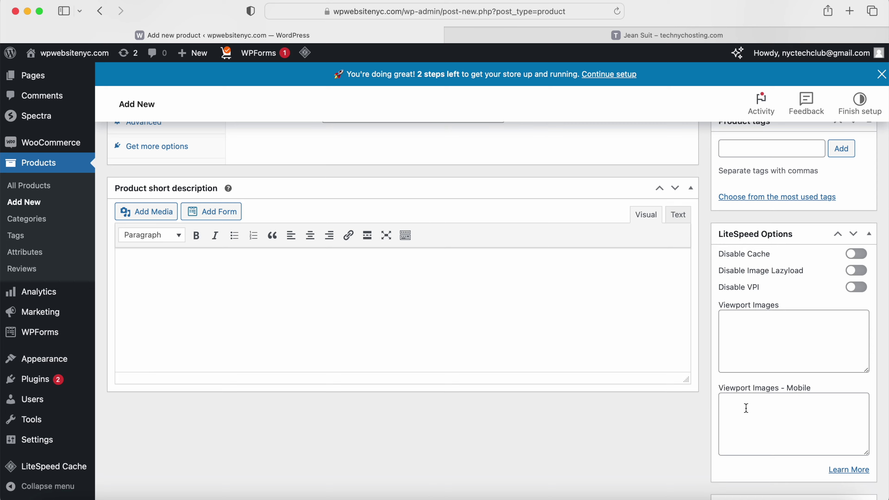
{"action": "scroll", "coordinate": [747, 419], "scroll_direction": "up", "scroll_amount": 10}
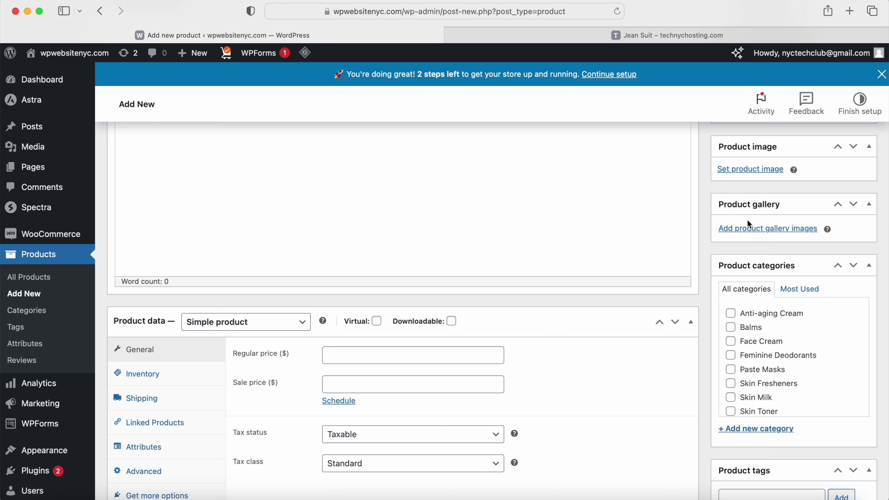
{"action": "scroll", "coordinate": [714, 264], "scroll_direction": "up", "scroll_amount": 6}
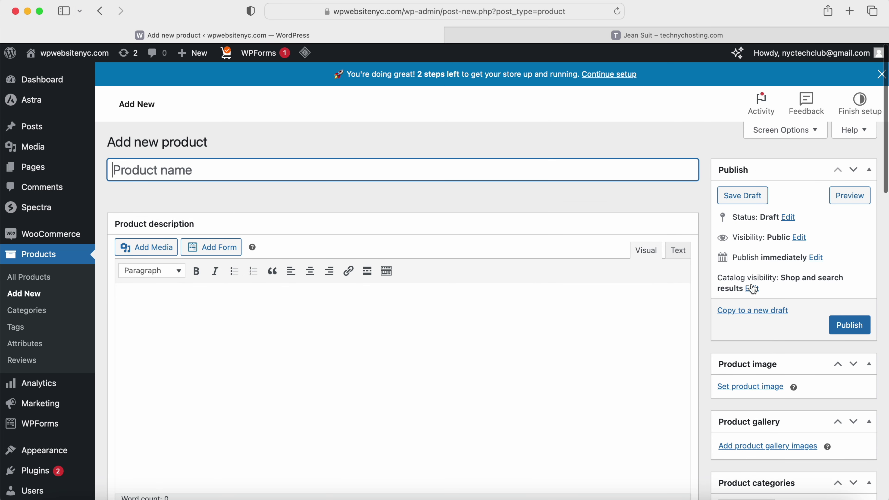
- Try the featured-product option under Catalog visibility, then view the Jean Suit reference page
{"action": "left_click_drag", "start_coordinate": [717, 277], "coordinate": [780, 278]}
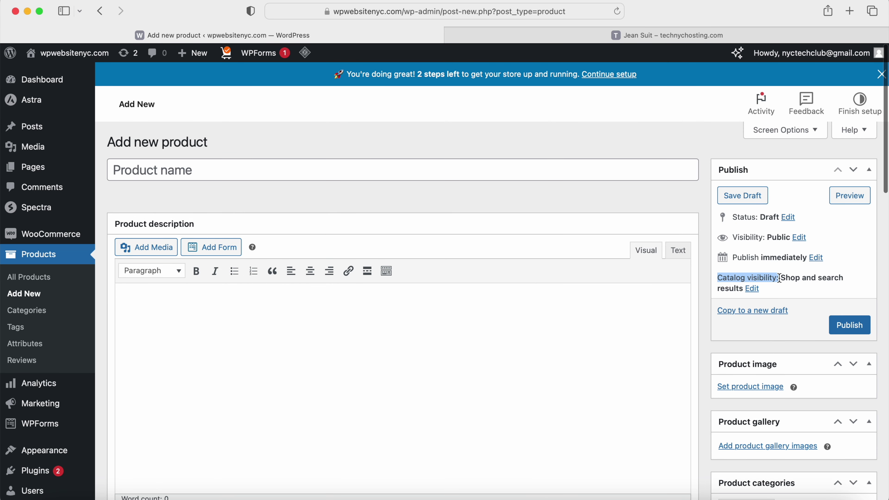
{"action": "left_click", "coordinate": [752, 289]}
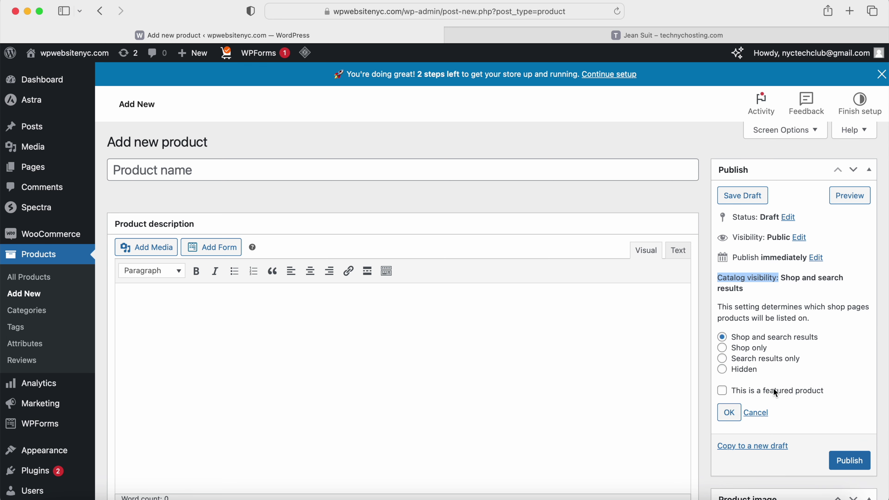
{"action": "left_click", "coordinate": [724, 395]}
{"action": "left_click", "coordinate": [731, 415]}
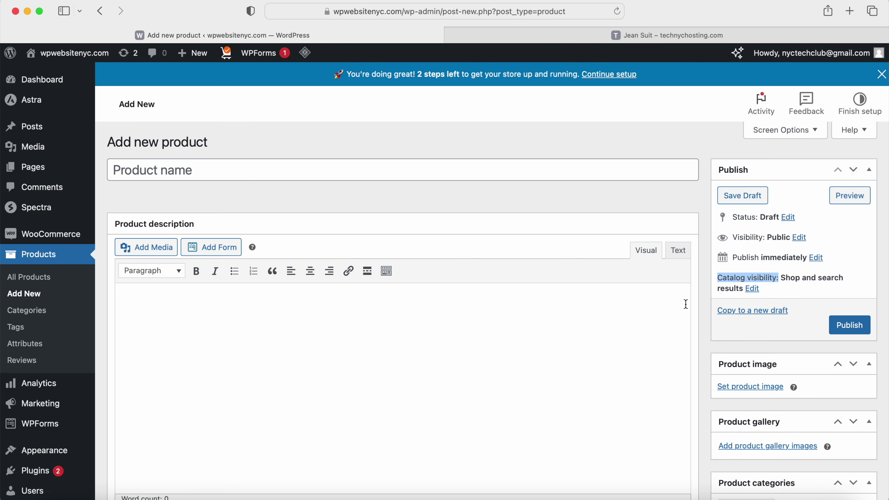
{"action": "left_click", "coordinate": [542, 41]}
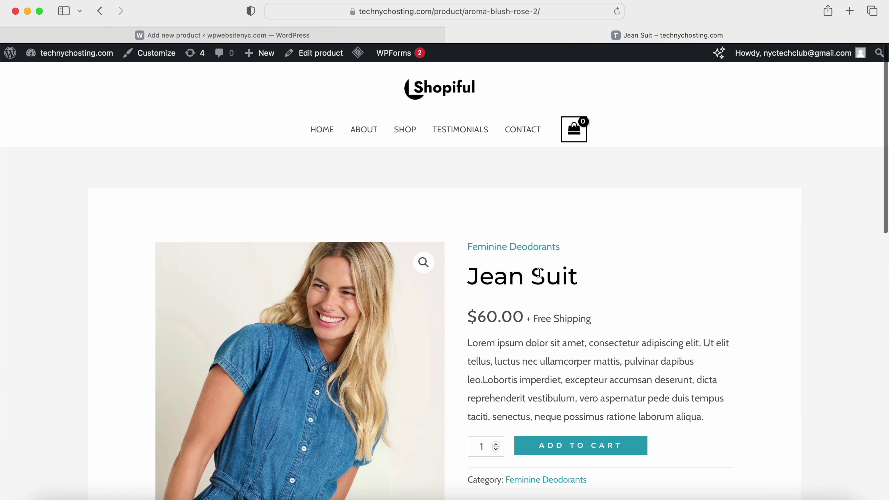
- Copy the title 'Jean Suit' from the reference page and paste it as the product name
{"action": "mouse_move", "coordinate": [466, 279]}
{"action": "left_mouse_down"}
{"action": "mouse_move", "coordinate": [578, 280]}
{"action": "mouse_move", "coordinate": [471, 279]}
{"action": "left_mouse_up"}
{"action": "key", "text": "super+c"}
{"action": "left_click", "coordinate": [580, 280]}
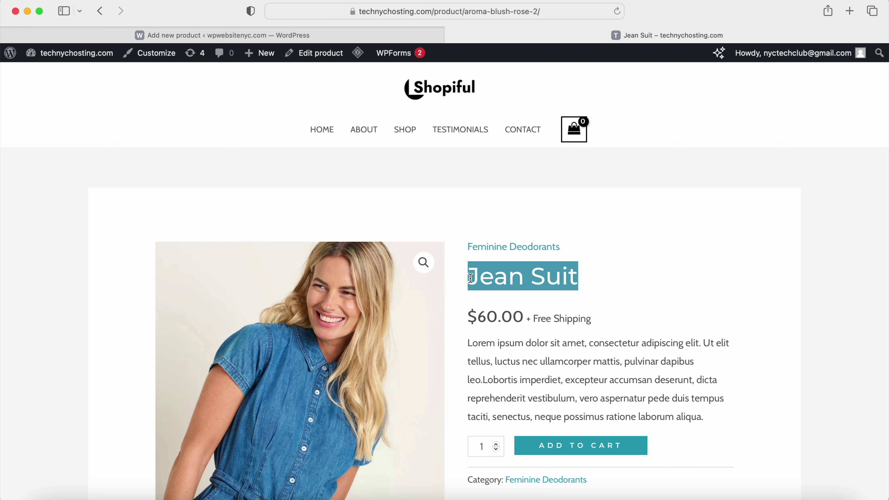
{"action": "left_click", "coordinate": [437, 35]}
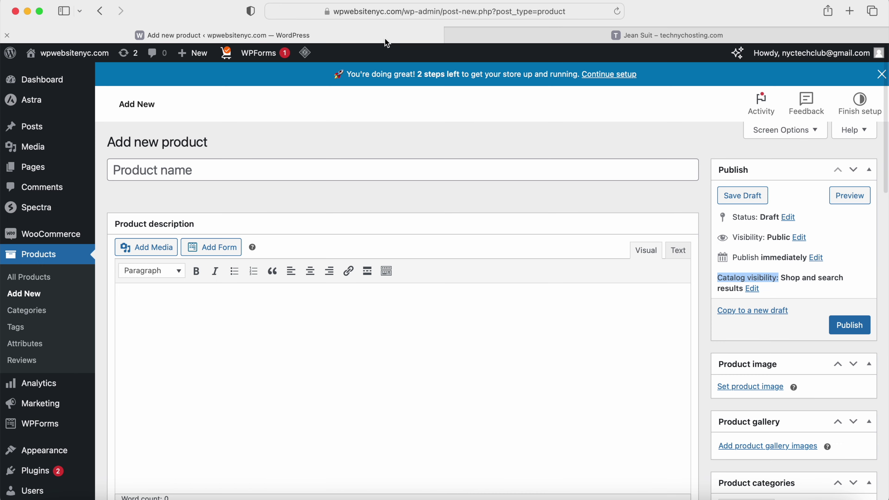
{"action": "left_click", "coordinate": [252, 169]}
{"action": "key", "text": "super+v"}
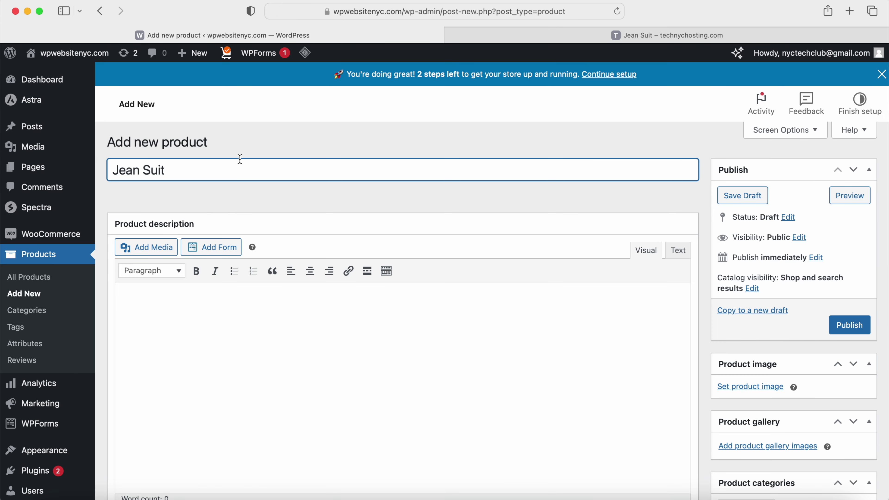
- Copy the reference product's Lorem ipsum description and paste it into the product description
{"action": "left_click", "coordinate": [174, 318]}
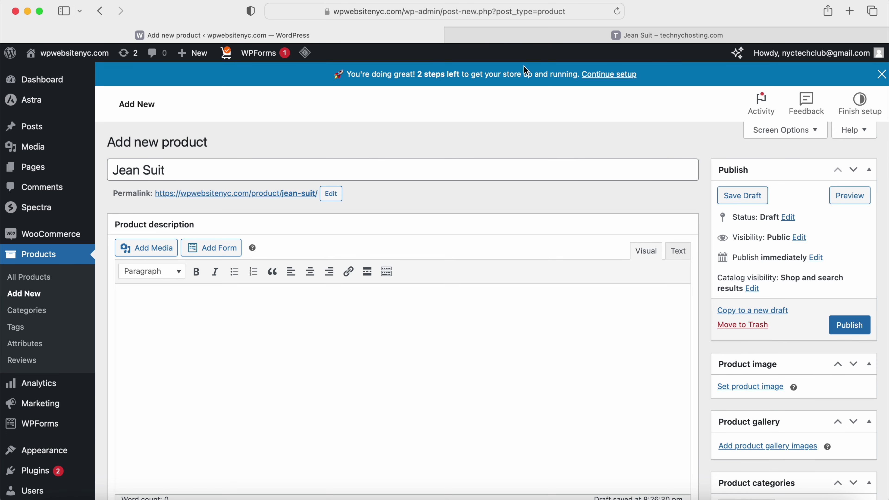
{"action": "left_click", "coordinate": [532, 36]}
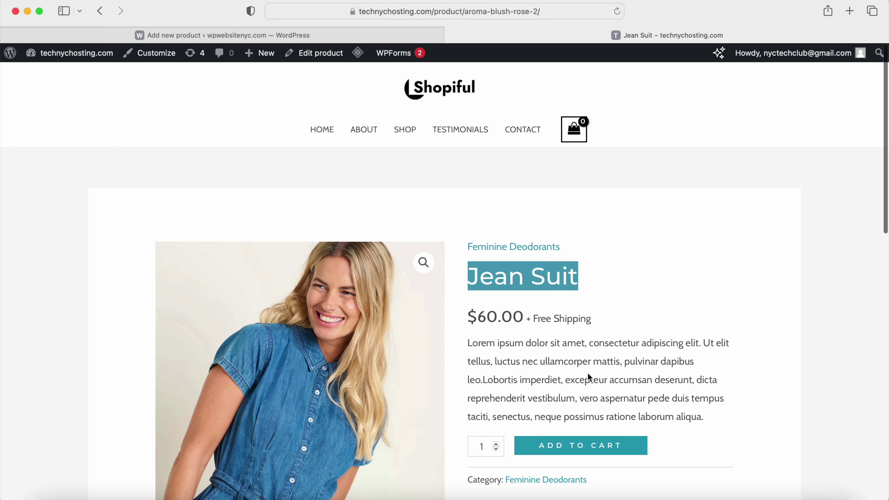
{"action": "scroll", "coordinate": [590, 366], "scroll_direction": "down", "scroll_amount": 10}
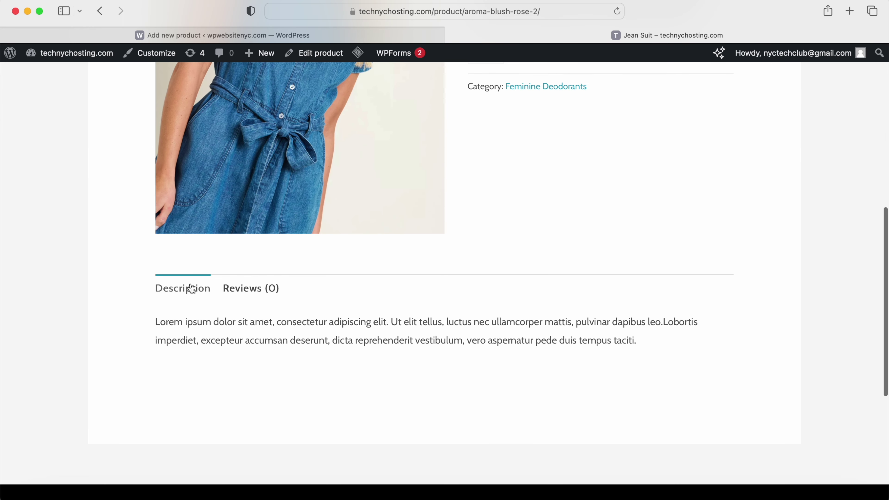
{"action": "left_click_drag", "start_coordinate": [156, 322], "coordinate": [647, 346]}
{"action": "key", "text": "super+c"}
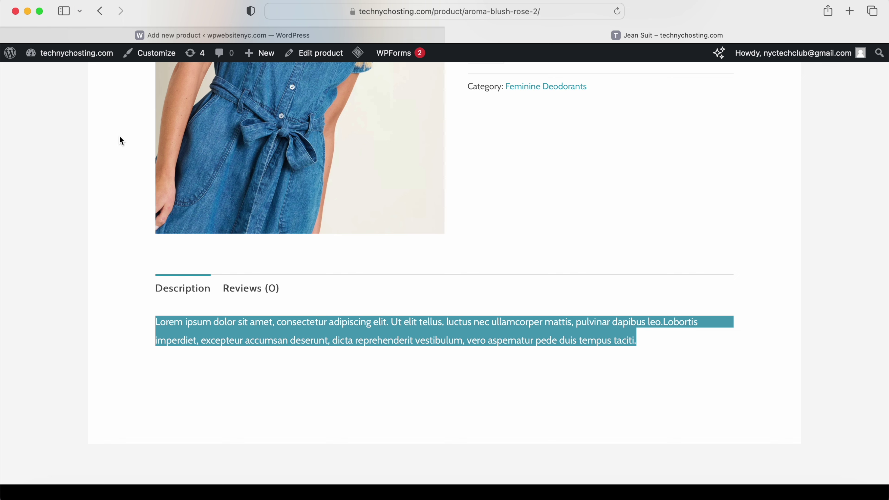
{"action": "left_click", "coordinate": [181, 34]}
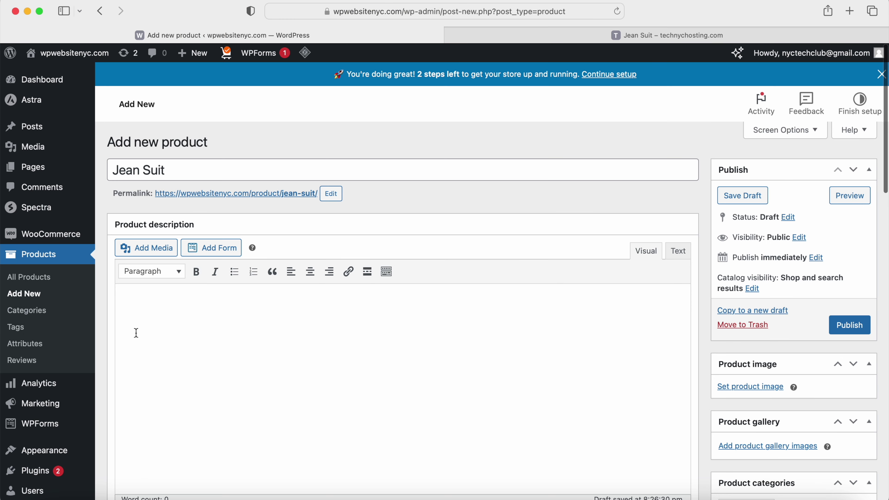
{"action": "key", "text": "super+v"}
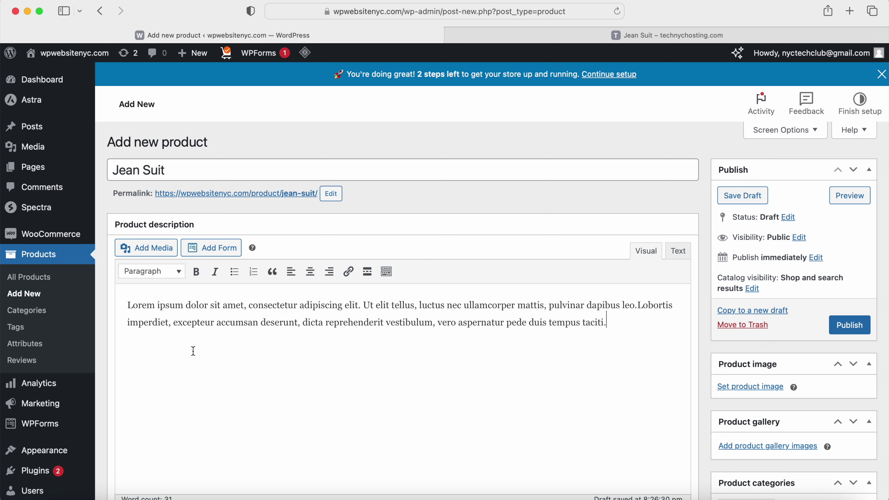
- Set the product type to Variable product and inspect its Attributes and Variations tabs
{"action": "scroll", "coordinate": [194, 351], "scroll_direction": "down", "scroll_amount": 10}
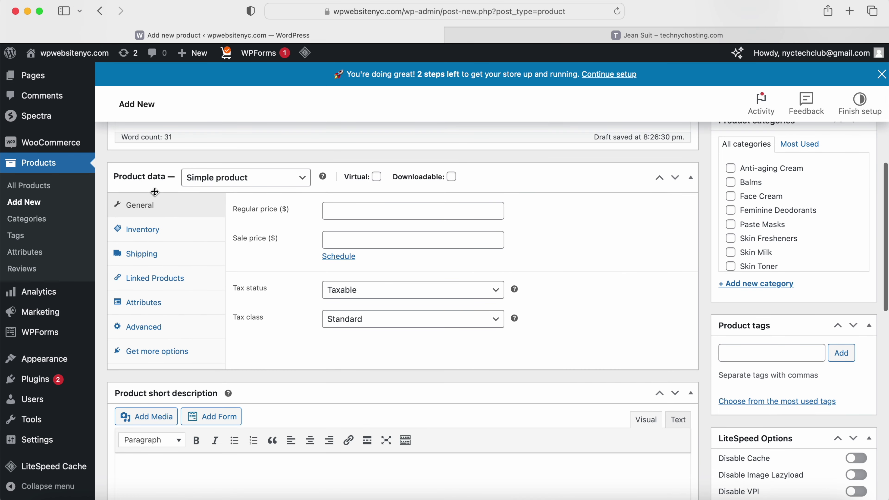
{"action": "left_click", "coordinate": [245, 185]}
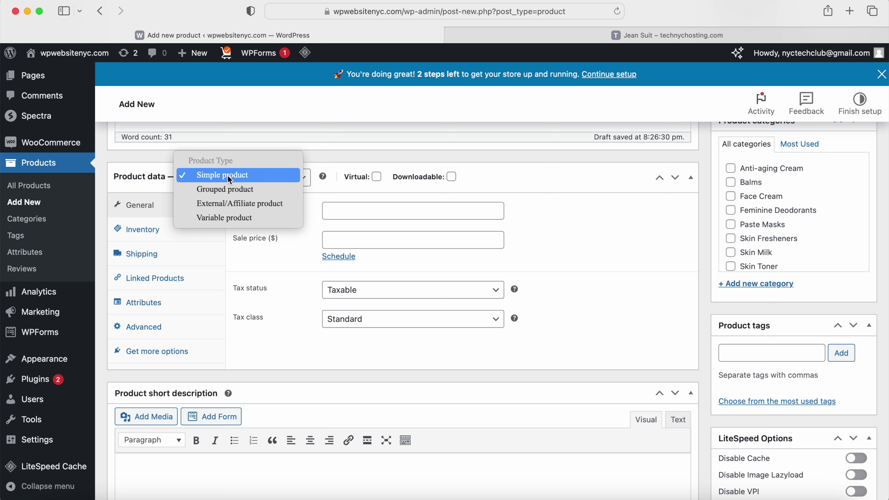
{"action": "left_click", "coordinate": [218, 218]}
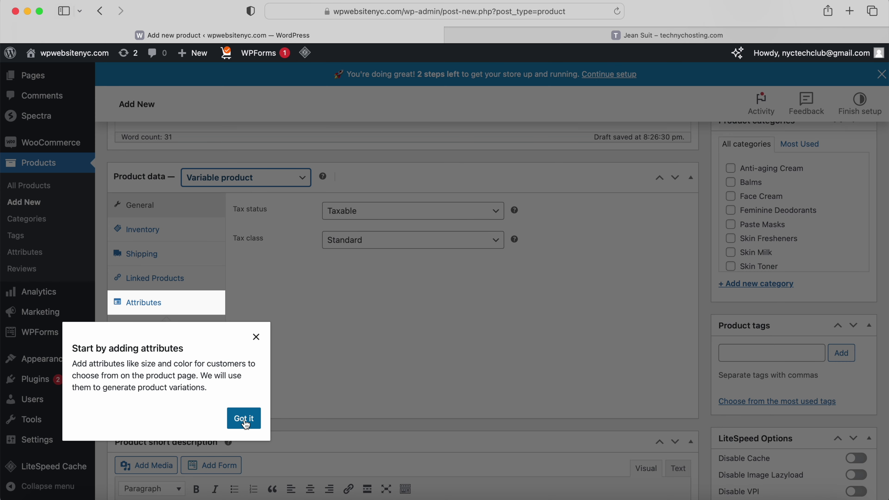
{"action": "left_click", "coordinate": [257, 337]}
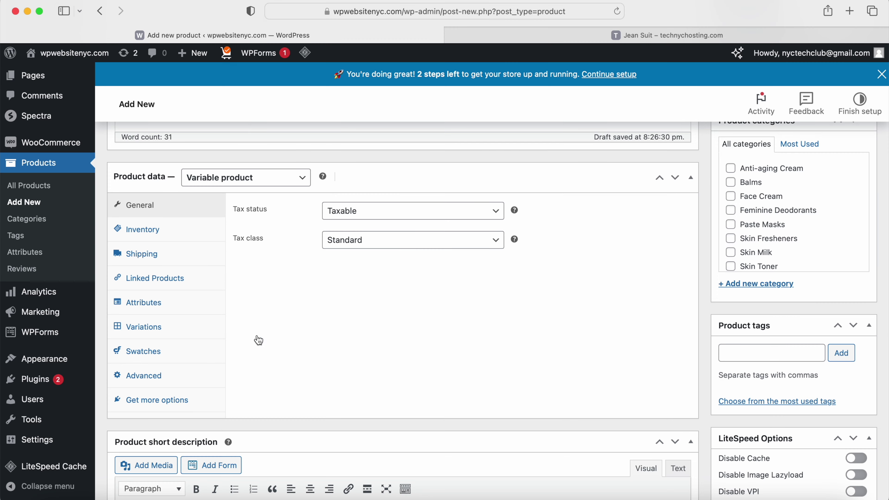
{"action": "left_click", "coordinate": [159, 314]}
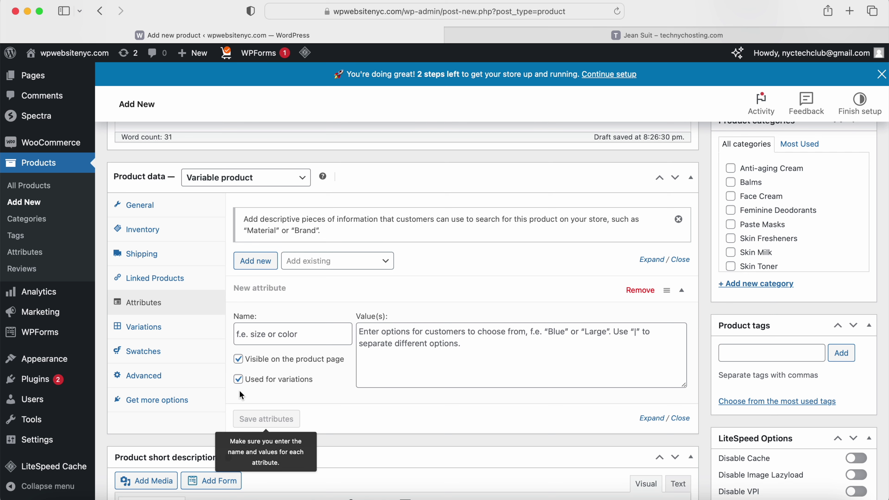
{"action": "left_click", "coordinate": [165, 334]}
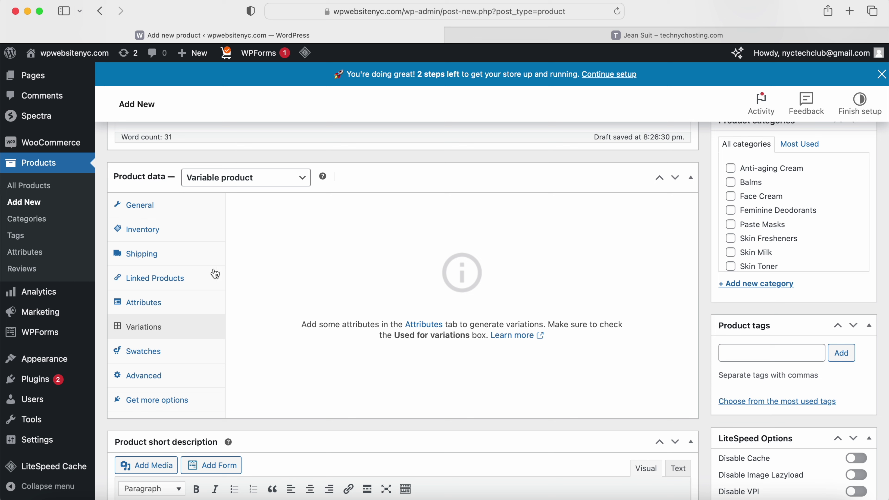
- Switch the product back to Simple product and mark it Virtual
{"action": "left_click", "coordinate": [217, 185]}
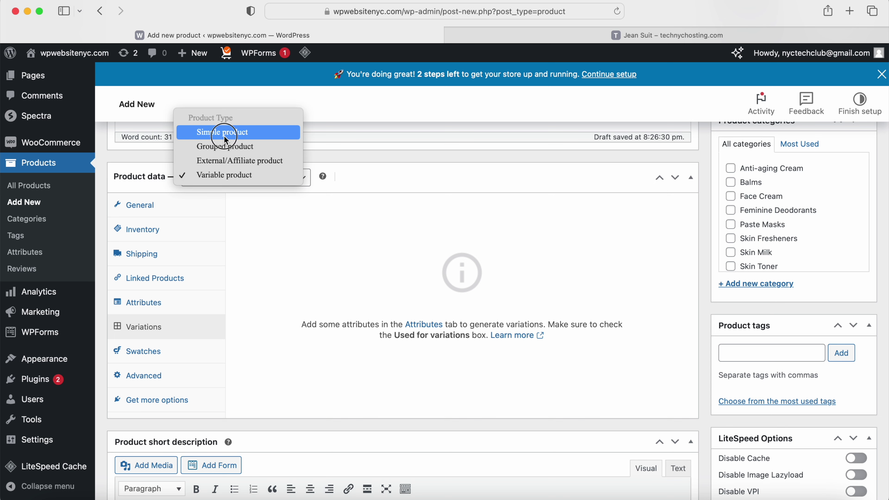
{"action": "left_click", "coordinate": [215, 132]}
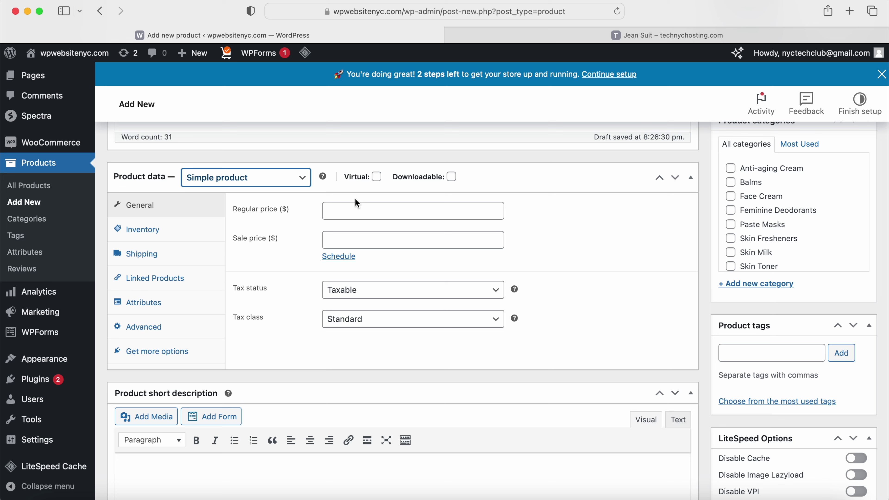
{"action": "left_click", "coordinate": [377, 177]}
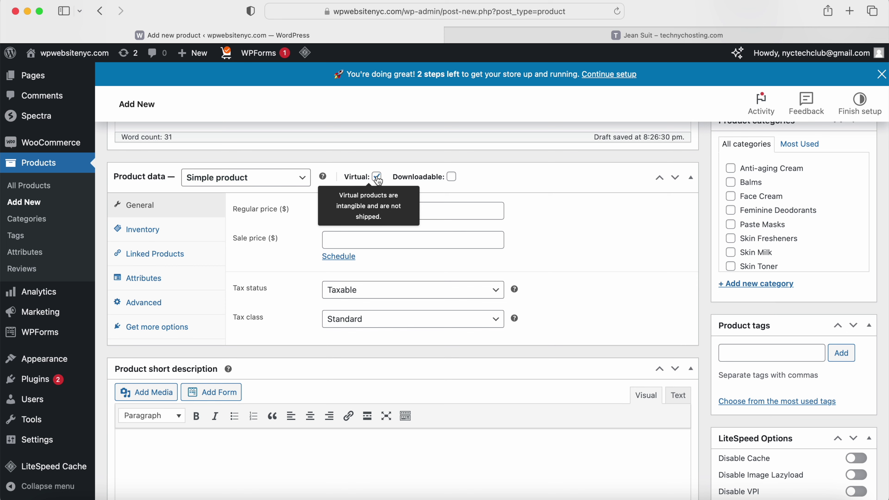
- Clear the Virtual and Downloadable options and enter a regular price of 49.99
{"action": "left_click", "coordinate": [377, 178]}
{"action": "left_click", "coordinate": [453, 177]}
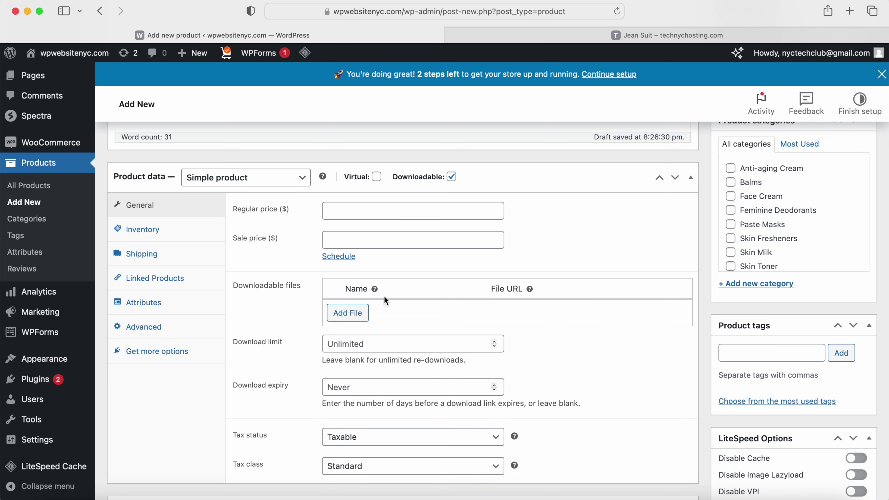
{"action": "left_click", "coordinate": [452, 178]}
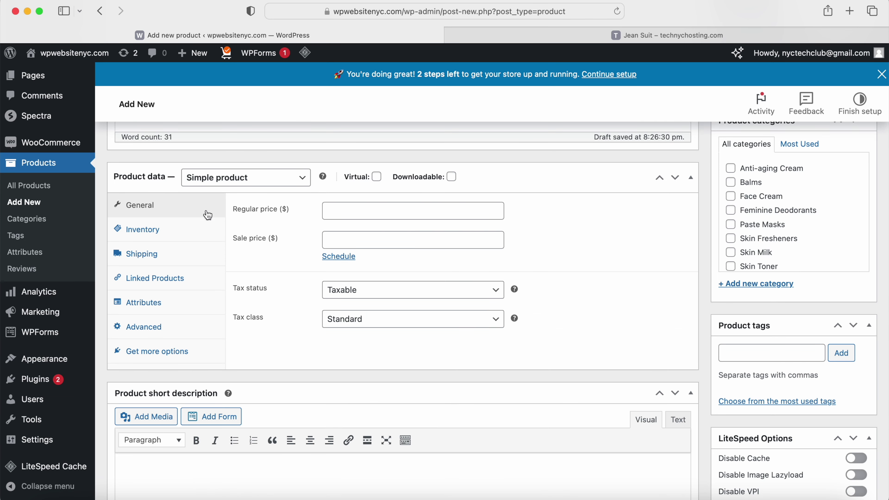
{"action": "left_click", "coordinate": [337, 203]}
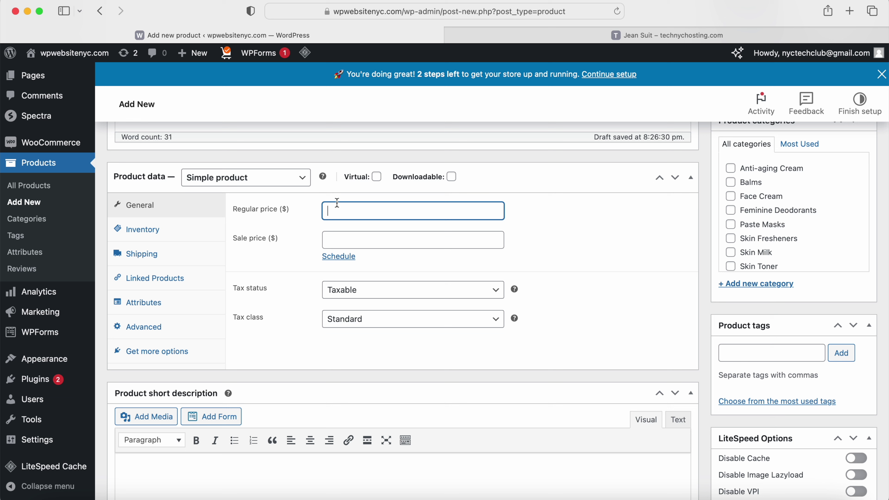
{"action": "type", "text": "49.909"}
{"action": "key", "text": "BackSpace"}
{"action": "key", "text": "BackSpace"}
- Check Inventory settings, leaving stock tracking off, and return to the General tab
{"action": "left_click", "coordinate": [154, 231]}
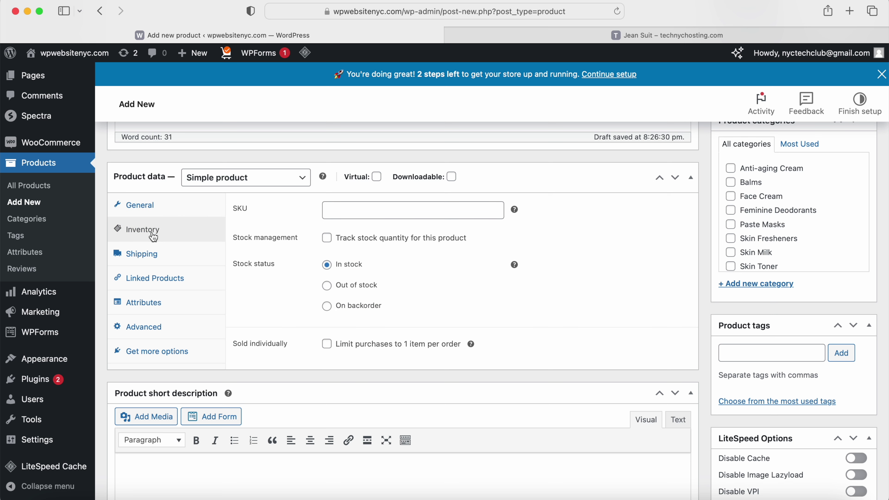
{"action": "left_click", "coordinate": [371, 206]}
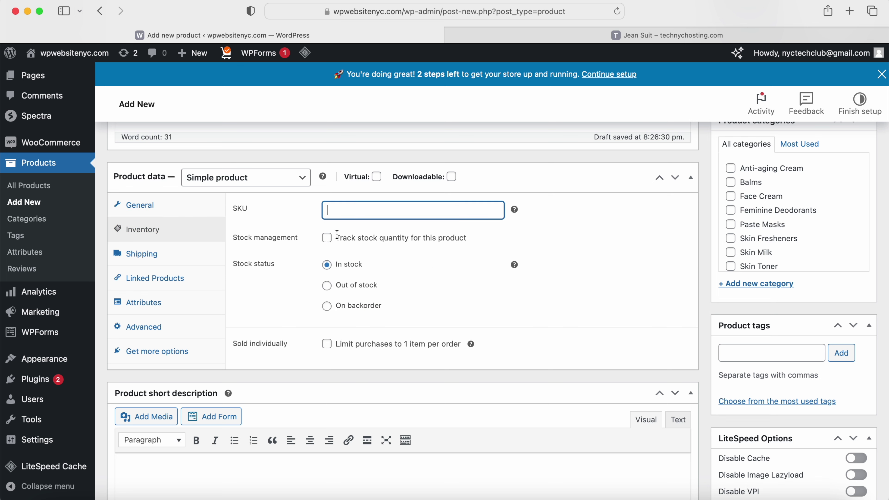
{"action": "left_click", "coordinate": [326, 241]}
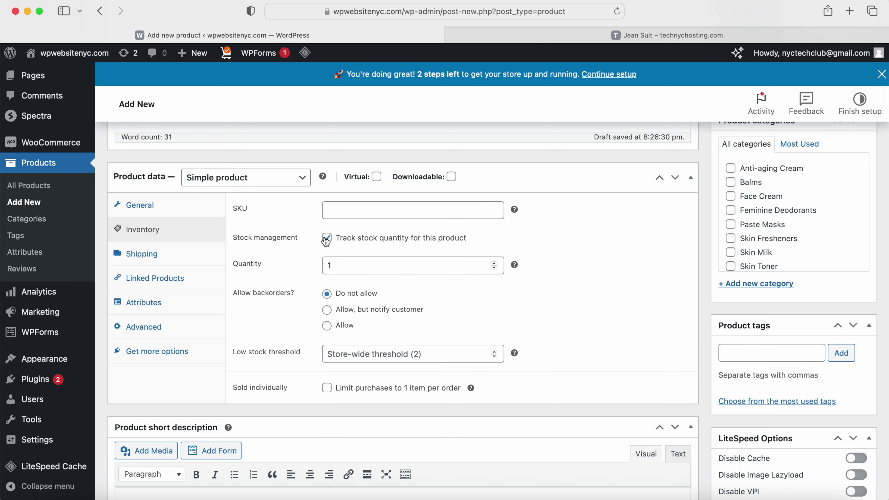
{"action": "left_click", "coordinate": [326, 241]}
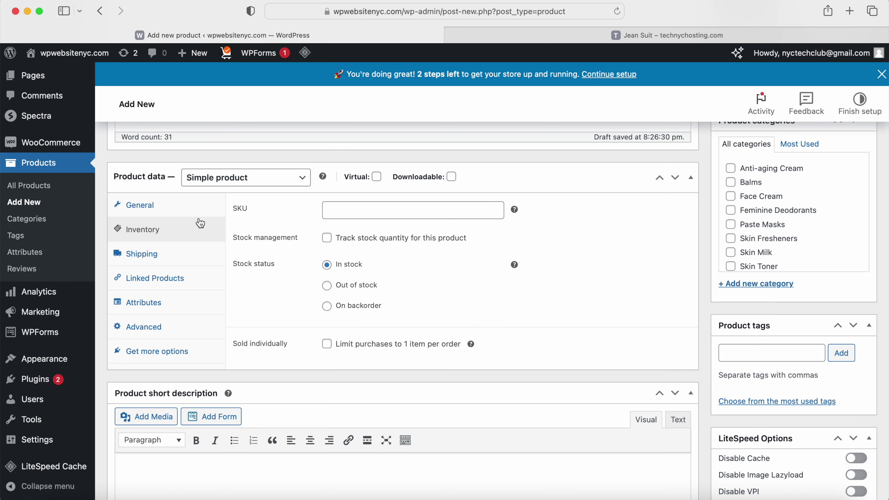
{"action": "left_click", "coordinate": [176, 209]}
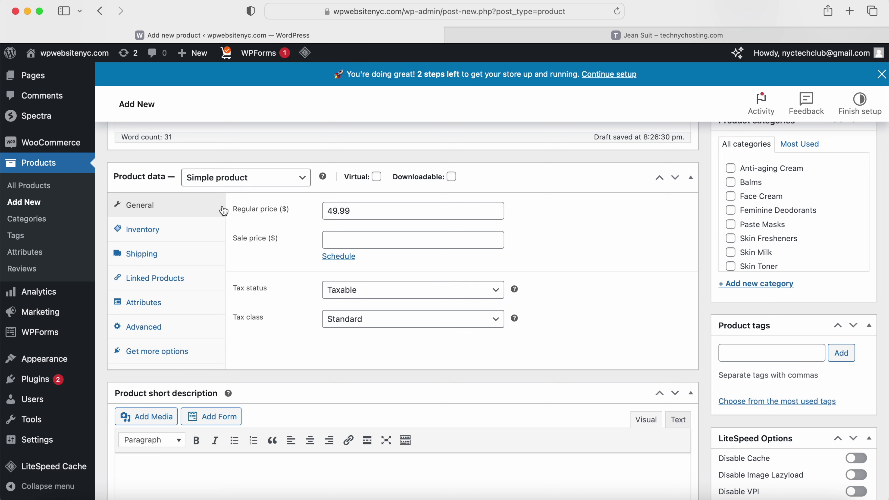
{"action": "scroll", "coordinate": [321, 250], "scroll_direction": "down", "scroll_amount": 5}
- Copy the Jean Suit reference summary paragraph and paste it as the product short description
{"action": "left_click", "coordinate": [248, 330]}
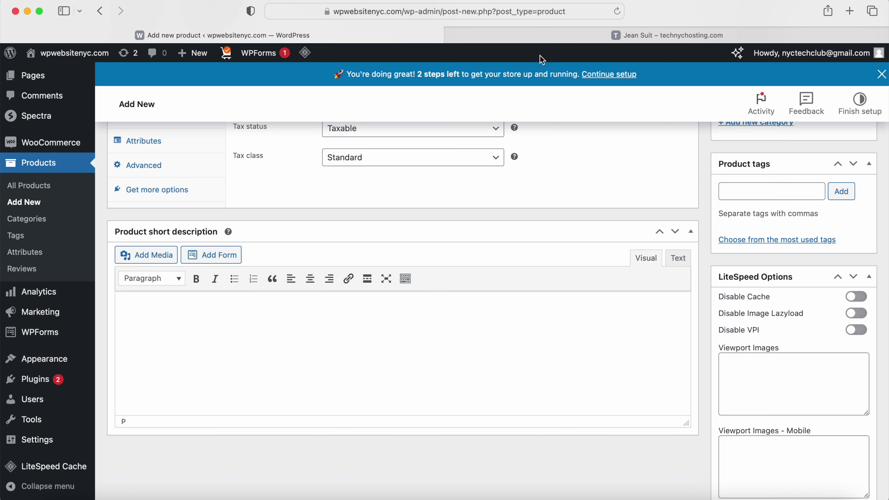
{"action": "left_click", "coordinate": [558, 33]}
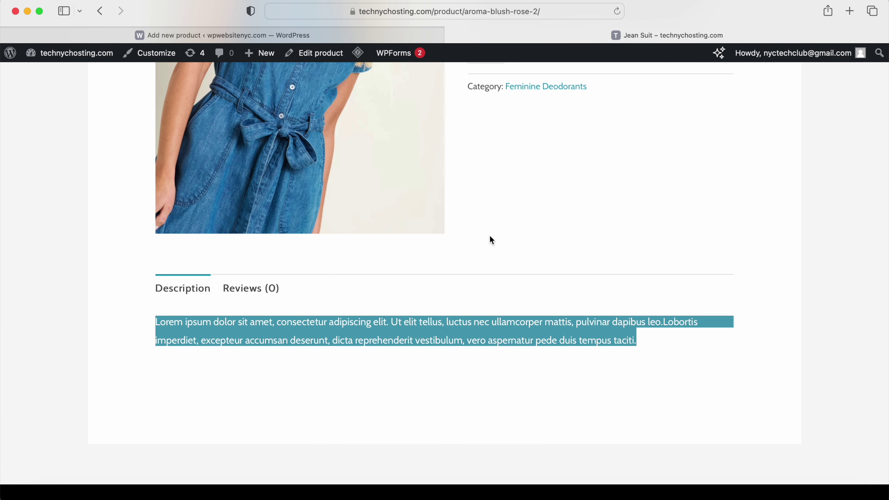
{"action": "scroll", "coordinate": [494, 231], "scroll_direction": "up", "scroll_amount": 10}
{"action": "left_click_drag", "start_coordinate": [469, 243], "coordinate": [721, 326]}
{"action": "key", "text": "super+c"}
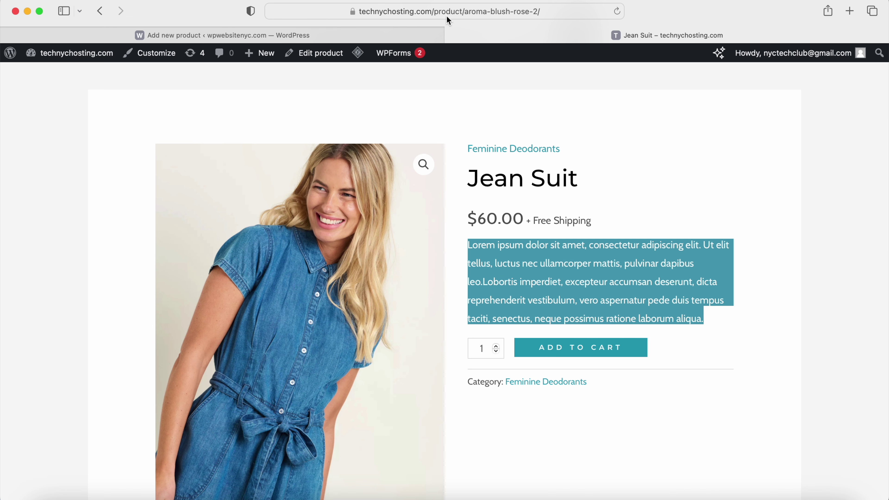
{"action": "left_click", "coordinate": [434, 35]}
{"action": "key", "text": "super+v"}
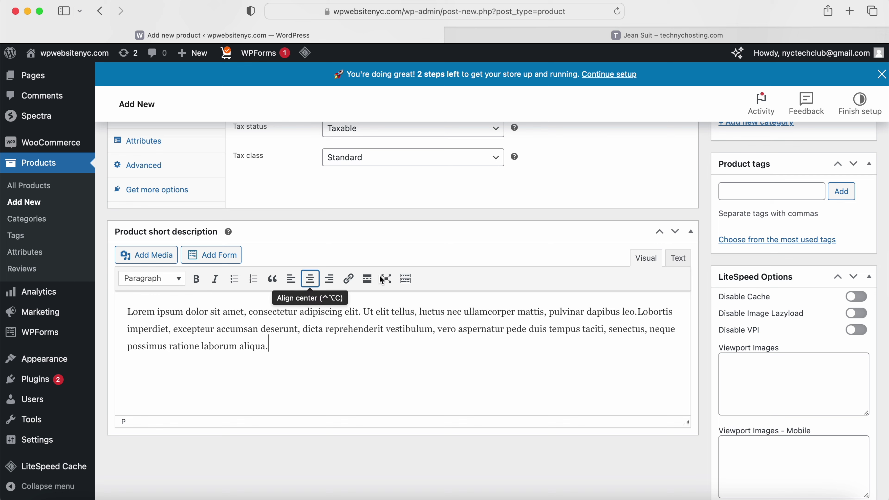
{"action": "scroll", "coordinate": [721, 419], "scroll_direction": "up", "scroll_amount": 10}
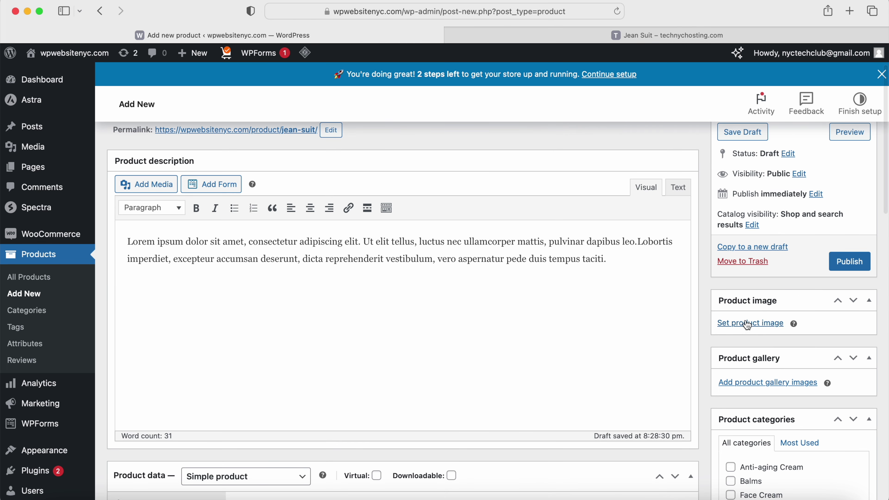
- Set img7.jpeg, the denim shirt-dress photo, as the Jean Suit product image
{"action": "left_click", "coordinate": [747, 323]}
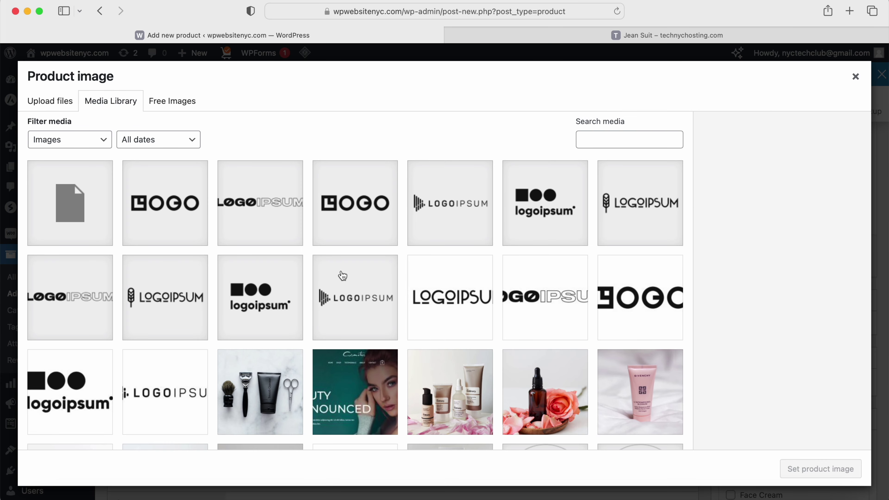
{"action": "scroll", "coordinate": [343, 275], "scroll_direction": "down", "scroll_amount": 20}
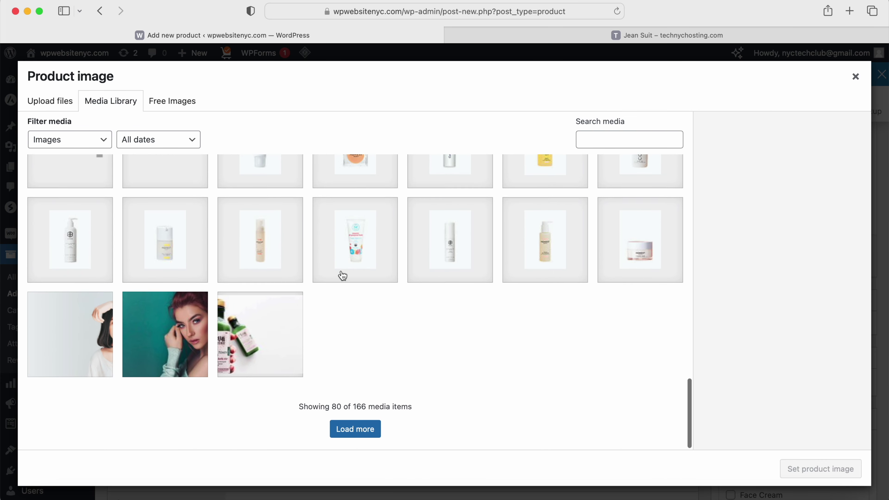
{"action": "left_click", "coordinate": [351, 438]}
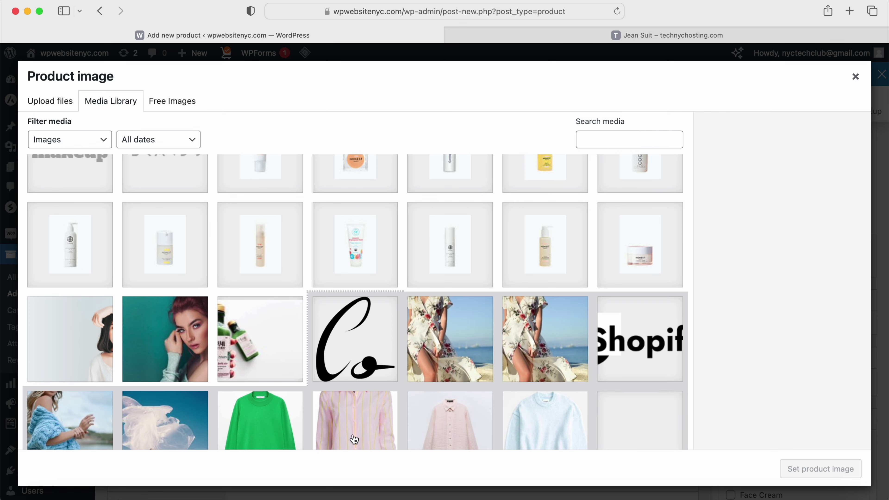
{"action": "scroll", "coordinate": [360, 221], "scroll_direction": "down", "scroll_amount": 10}
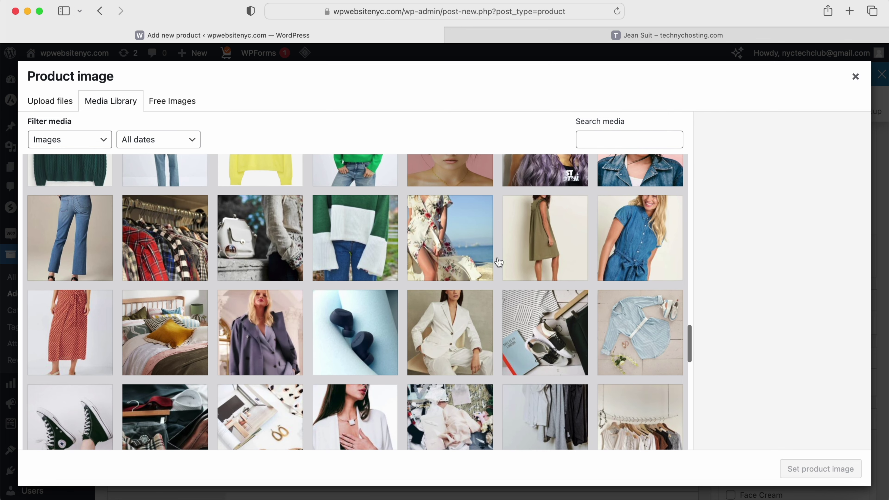
{"action": "left_click", "coordinate": [633, 241]}
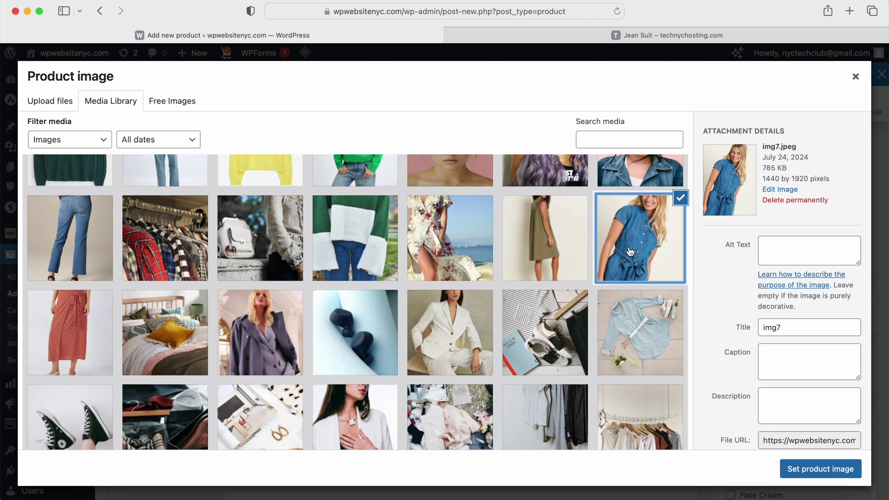
{"action": "left_click", "coordinate": [815, 475]}
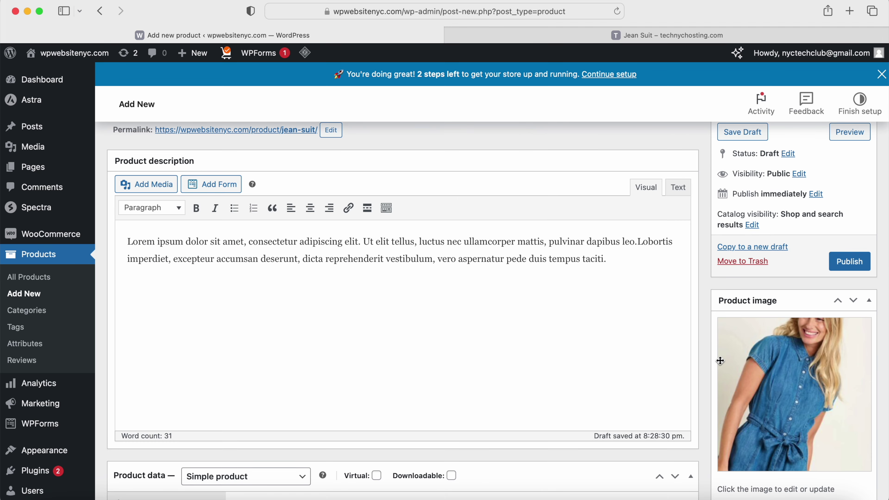
{"action": "scroll", "coordinate": [791, 378], "scroll_direction": "down", "scroll_amount": 8}
{"action": "scroll", "coordinate": [791, 378], "scroll_direction": "down", "scroll_amount": 1}
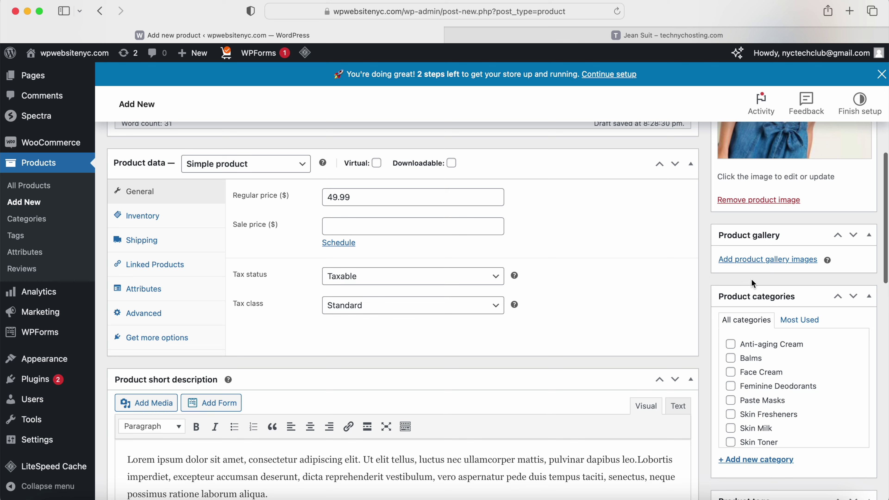
- Add the green sweater and yellow sweater photos (shopping-3, shopping-4) to the product gallery
{"action": "left_click", "coordinate": [780, 262]}
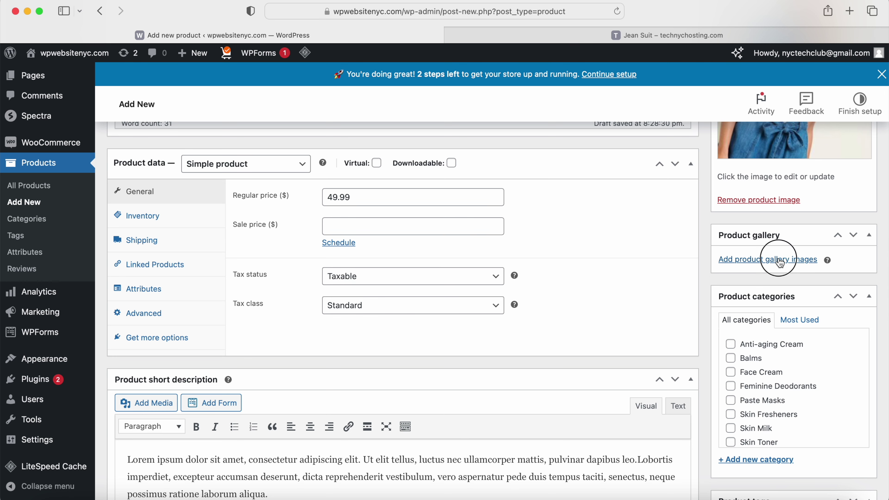
{"action": "scroll", "coordinate": [247, 305], "scroll_direction": "down", "scroll_amount": 20}
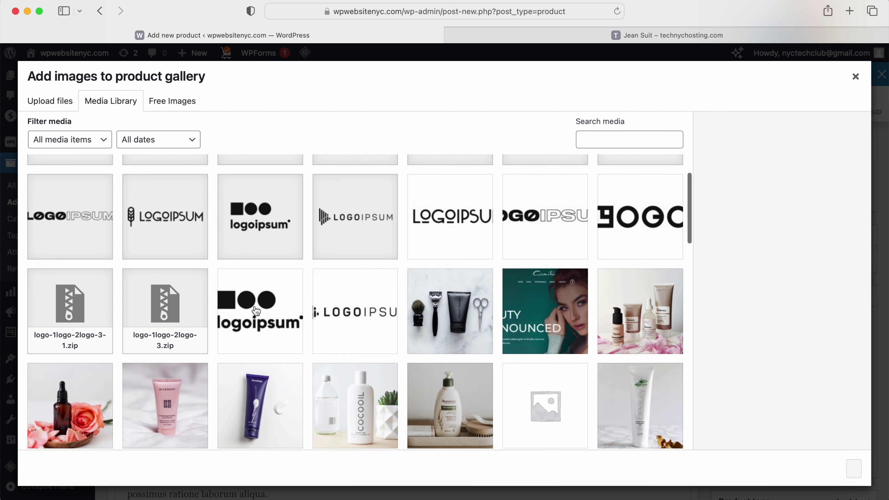
{"action": "scroll", "coordinate": [342, 379], "scroll_direction": "down", "scroll_amount": 2}
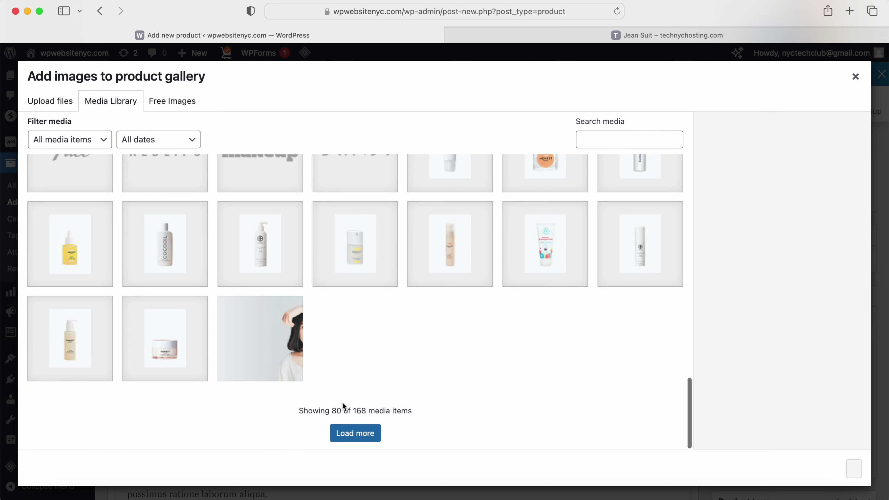
{"action": "left_click", "coordinate": [348, 434]}
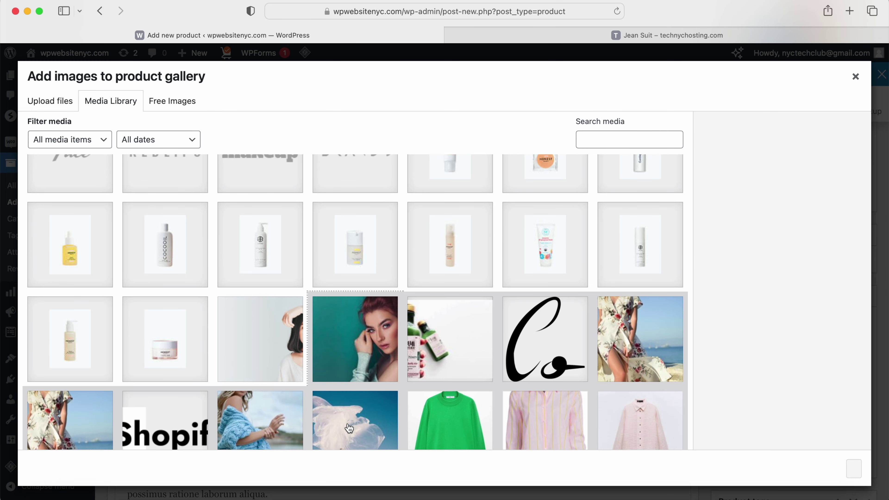
{"action": "scroll", "coordinate": [356, 350], "scroll_direction": "down", "scroll_amount": 6}
{"action": "left_click", "coordinate": [353, 294]}
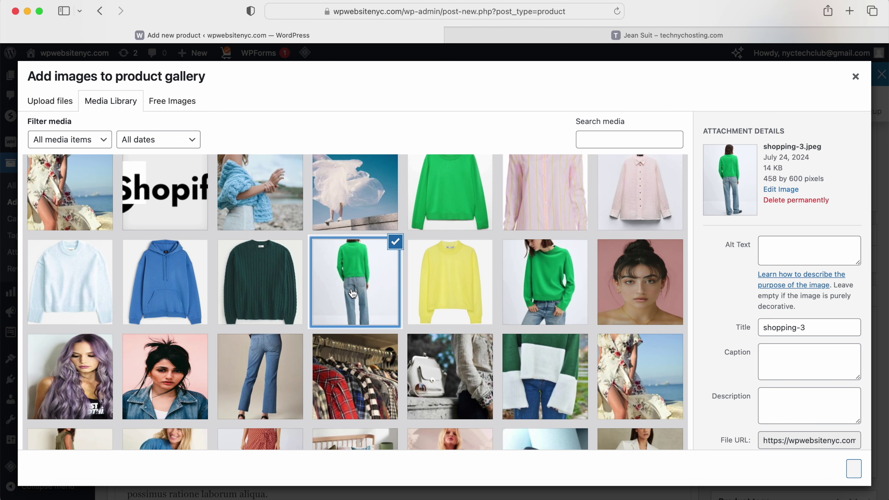
{"action": "left_click", "coordinate": [428, 285]}
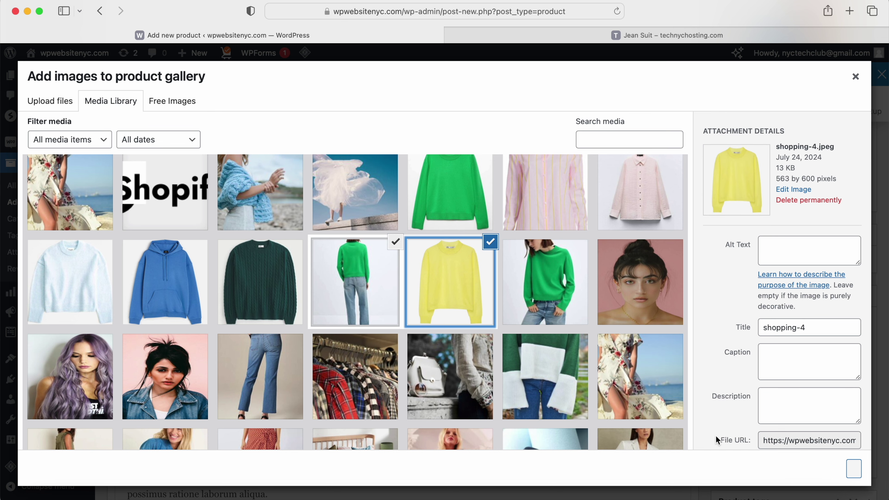
{"action": "left_click", "coordinate": [853, 469]}
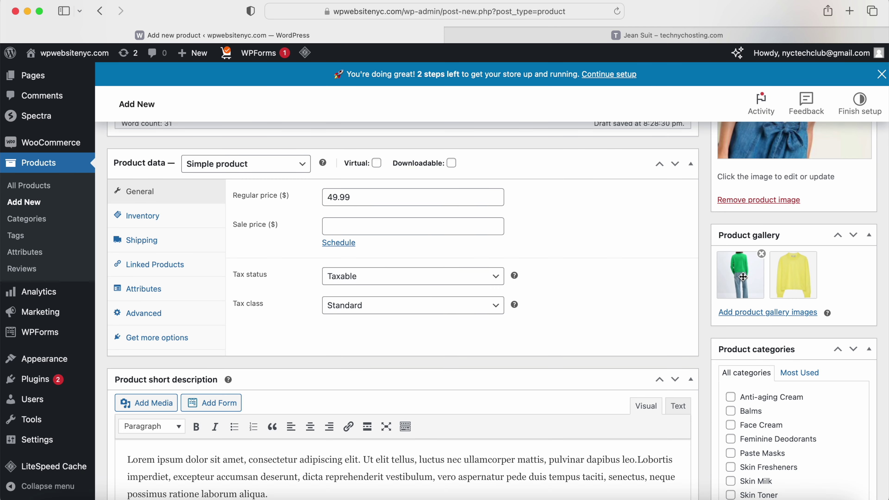
- Move the green sweater photo after the yellow one, then remove both photos from the gallery
{"action": "left_click_drag", "start_coordinate": [741, 276], "coordinate": [790, 278]}
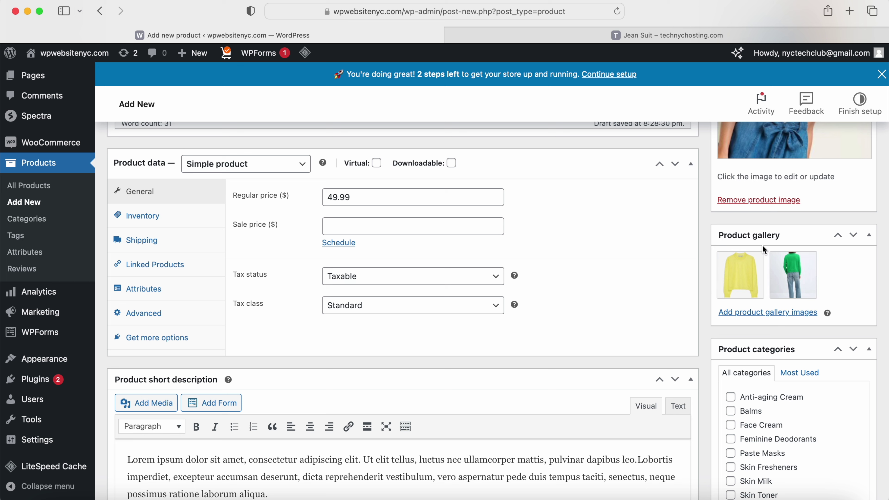
{"action": "left_click", "coordinate": [762, 254]}
{"action": "left_click", "coordinate": [762, 255]}
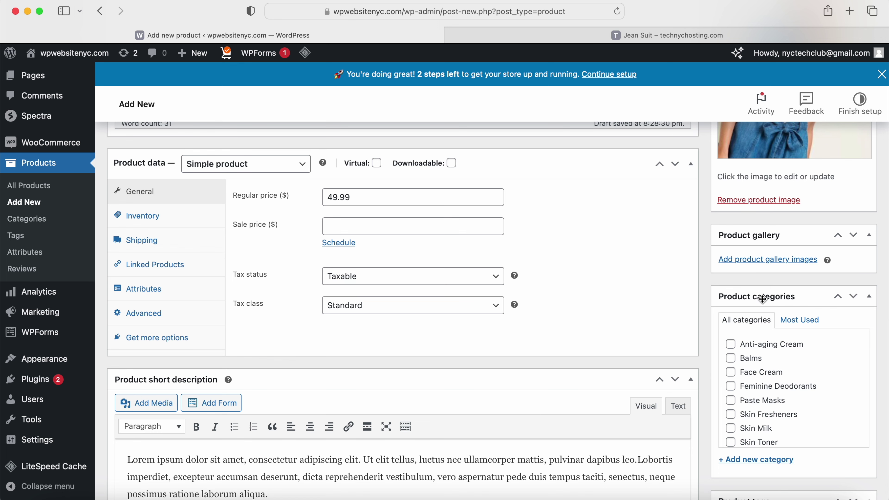
- Create a new 'Sweaters' product category and tick it for the Jean Suit
{"action": "scroll", "coordinate": [763, 301], "scroll_direction": "down", "scroll_amount": 5}
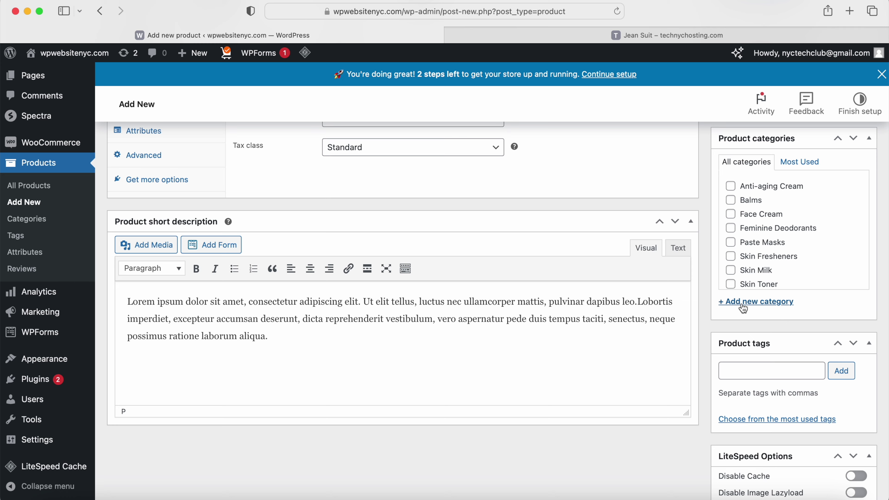
{"action": "scroll", "coordinate": [744, 308], "scroll_direction": "up", "scroll_amount": 15}
{"action": "scroll", "coordinate": [711, 318], "scroll_direction": "down", "scroll_amount": 15}
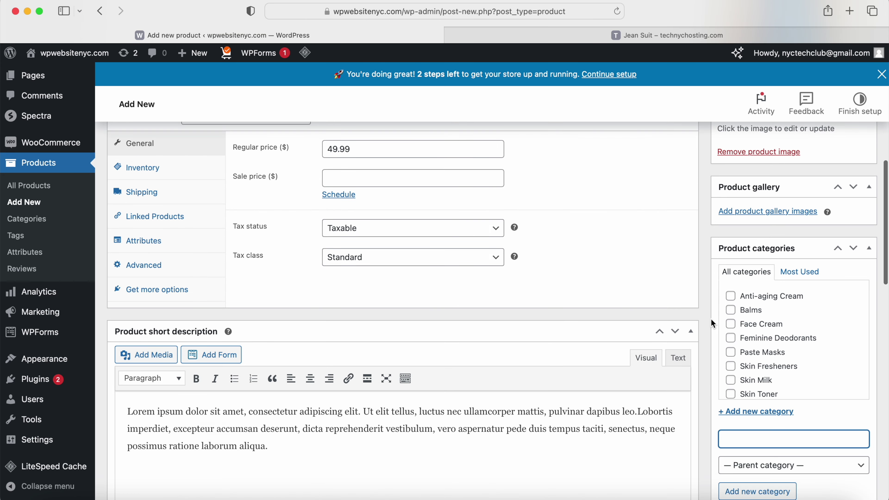
{"action": "scroll", "coordinate": [747, 454], "scroll_direction": "down", "scroll_amount": 3}
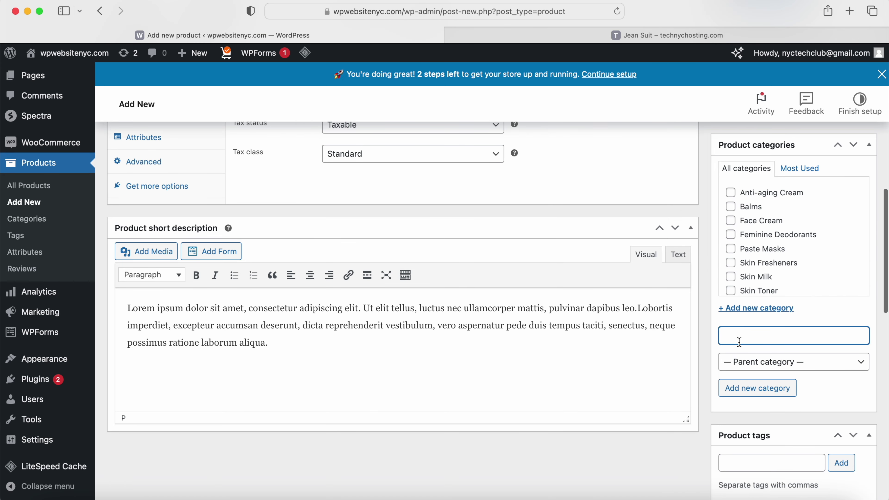
{"action": "type", "text": "Sweaters"}
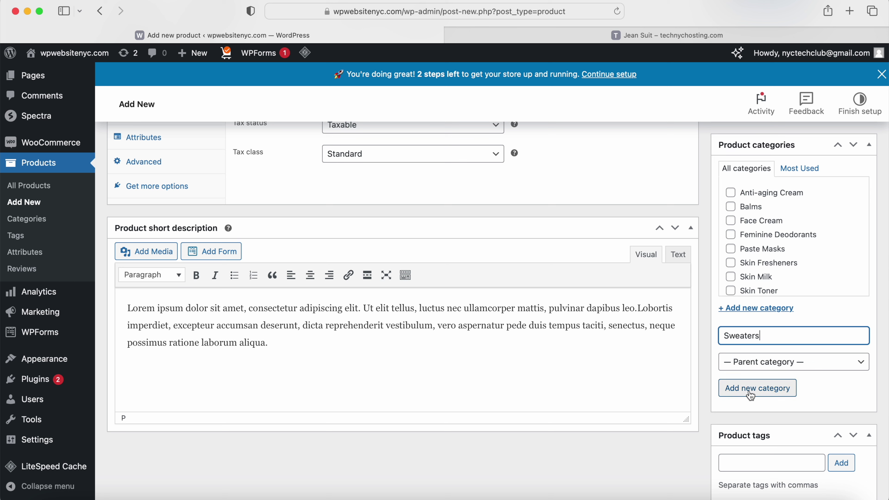
{"action": "left_click", "coordinate": [752, 391]}
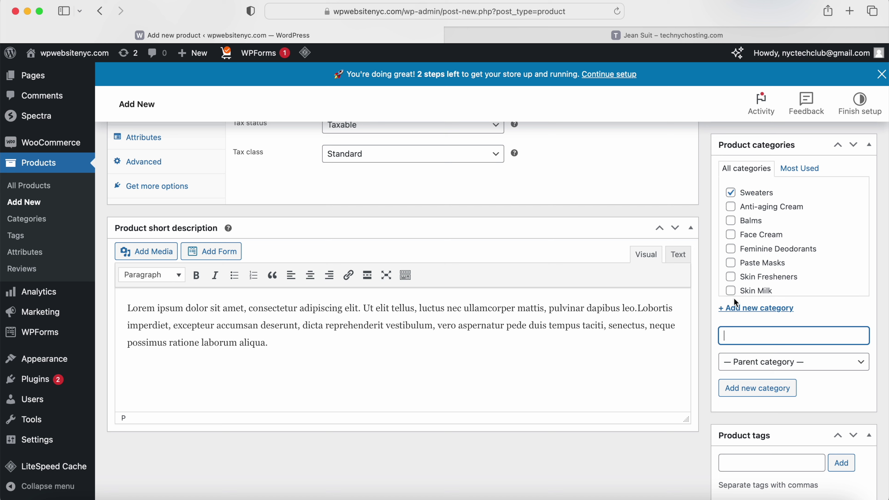
- Glance at the Jean Suit reference product page, then return to the product editor
{"action": "left_click", "coordinate": [677, 39]}
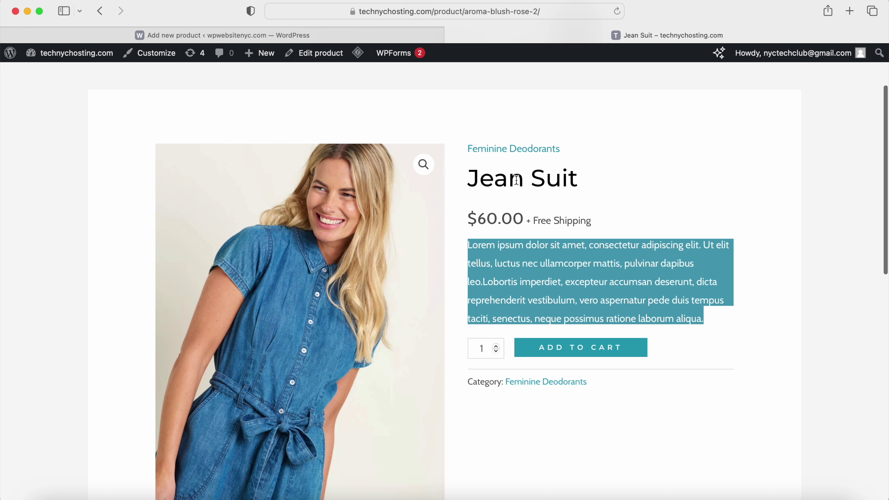
{"action": "left_click", "coordinate": [414, 33]}
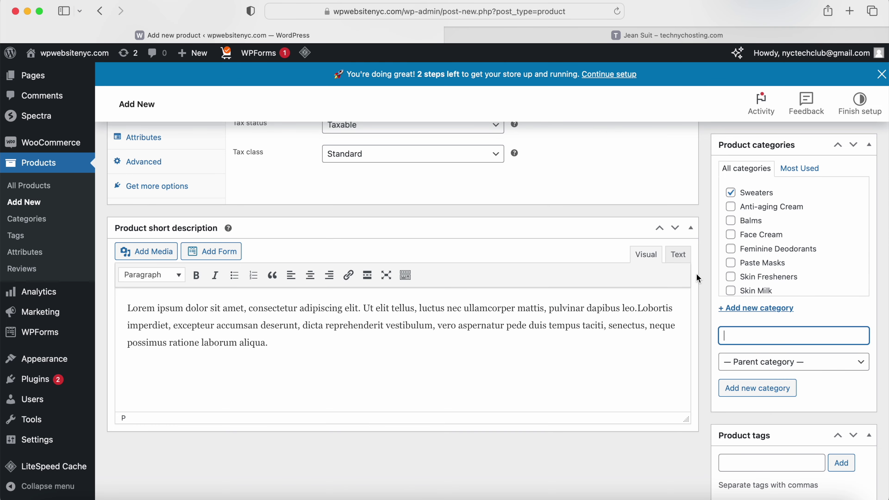
{"action": "scroll", "coordinate": [713, 348], "scroll_direction": "down", "scroll_amount": 5}
- Add the product tags women's, summer and sweaters to the Jean Suit
{"action": "left_click", "coordinate": [752, 308]}
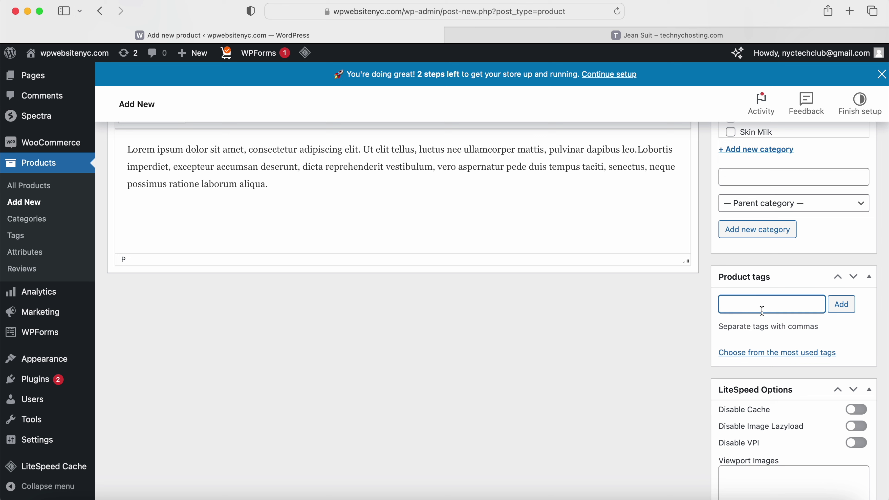
{"action": "type", "text": "women's, "}
{"action": "type", "text": "summer, sweaters"}
{"action": "key", "text": "Return"}
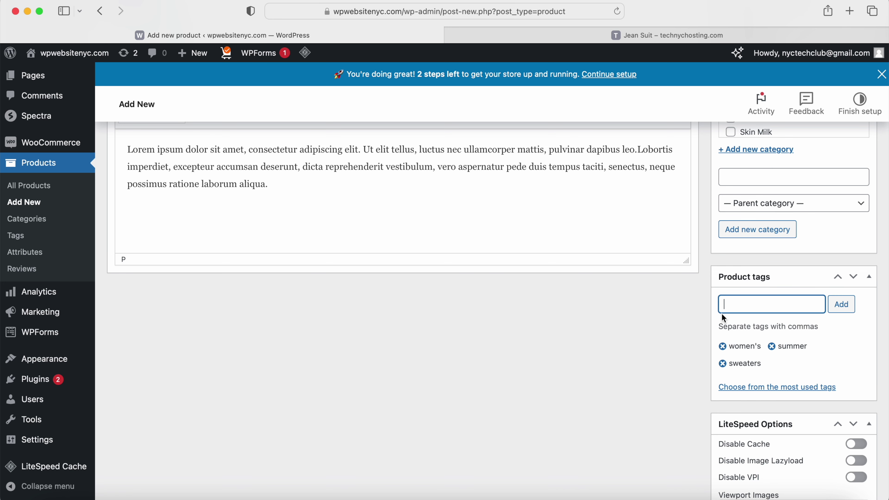
{"action": "scroll", "coordinate": [722, 313], "scroll_direction": "up", "scroll_amount": 10}
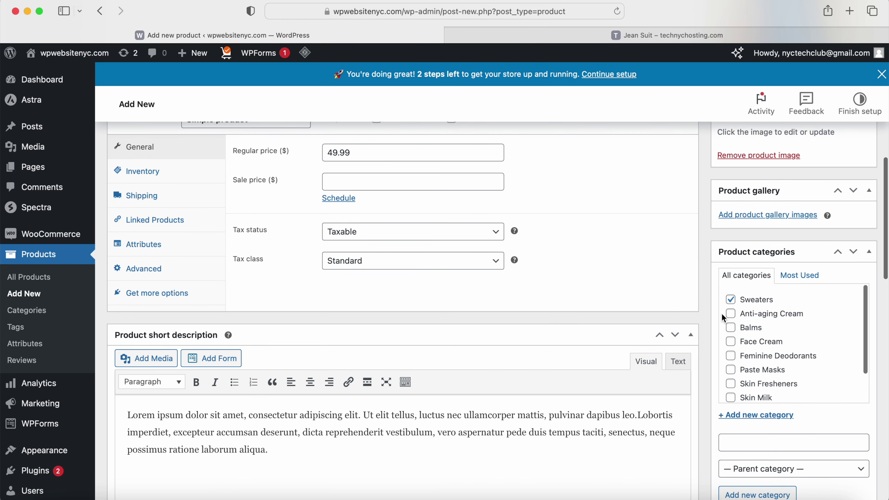
{"action": "scroll", "coordinate": [722, 313], "scroll_direction": "up", "scroll_amount": 15}
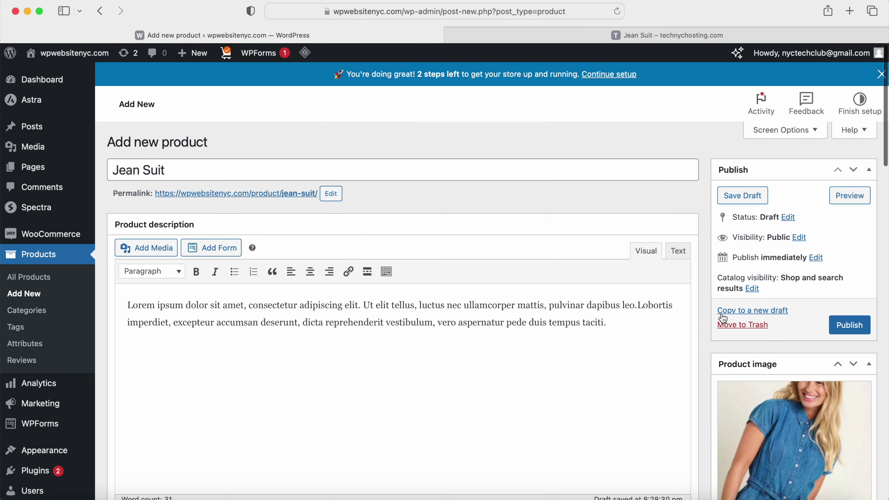
- Publish the Jean Suit and view its live product page at $49.99
{"action": "left_click", "coordinate": [849, 326]}
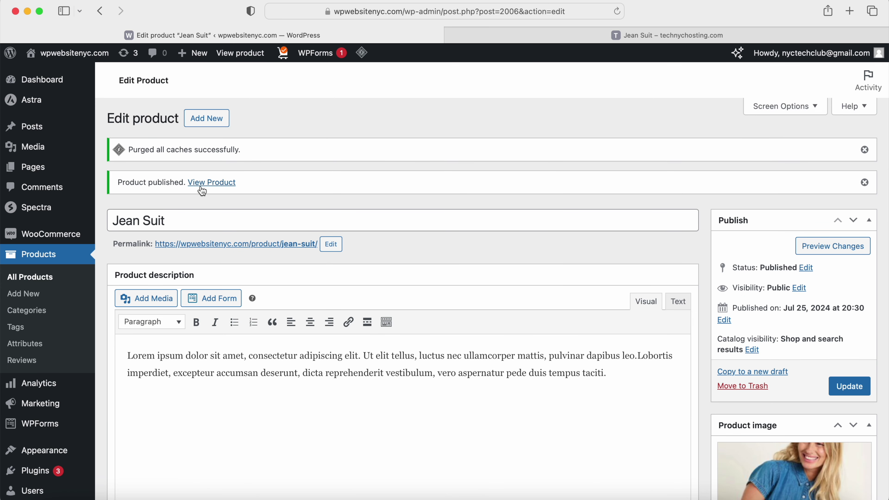
{"action": "left_click", "coordinate": [208, 185]}
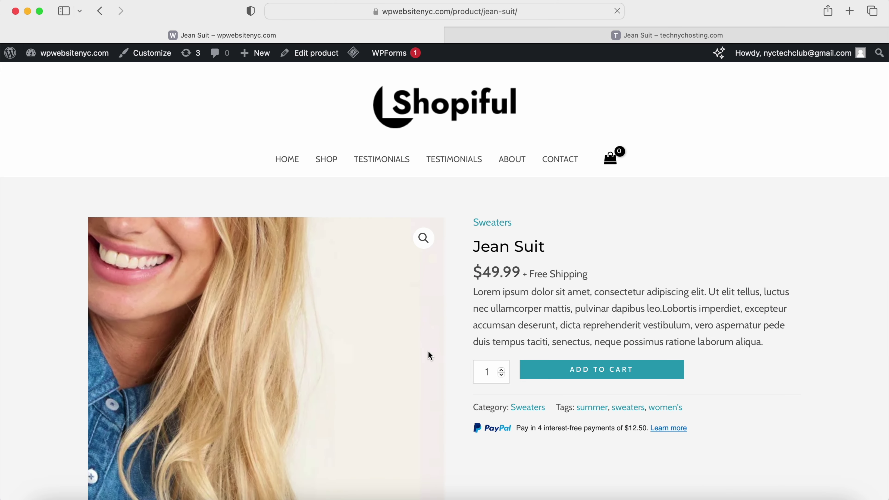
{"action": "scroll", "coordinate": [532, 416], "scroll_direction": "down", "scroll_amount": 5}
{"action": "scroll", "coordinate": [532, 416], "scroll_direction": "down", "scroll_amount": 2}
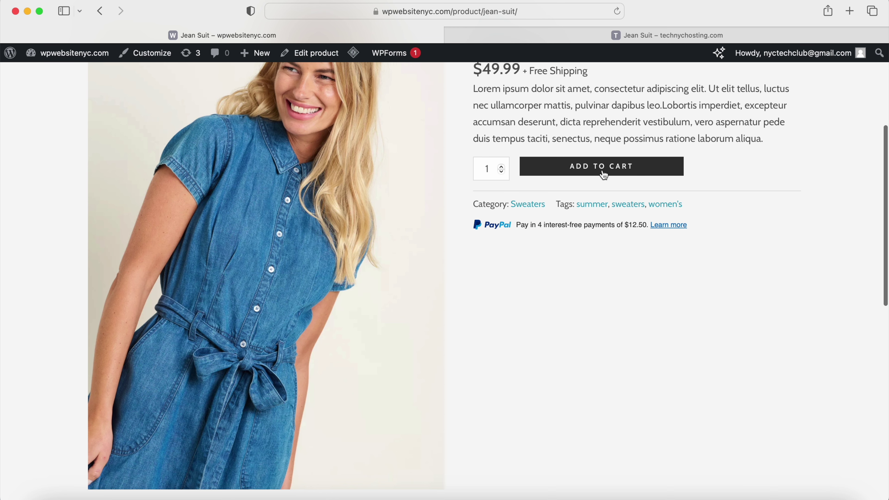
- Add one Jean Suit to the cart and open the shopping cart
{"action": "scroll", "coordinate": [596, 280], "scroll_direction": "up", "scroll_amount": 4}
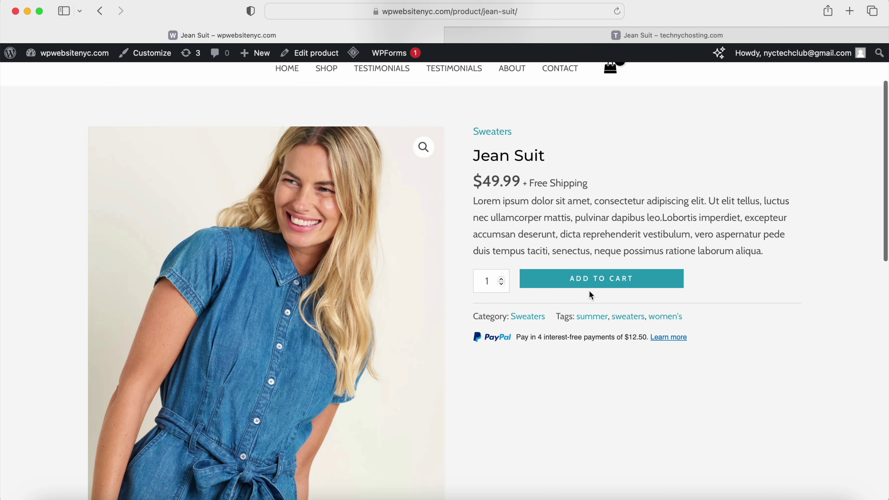
{"action": "left_click", "coordinate": [595, 287]}
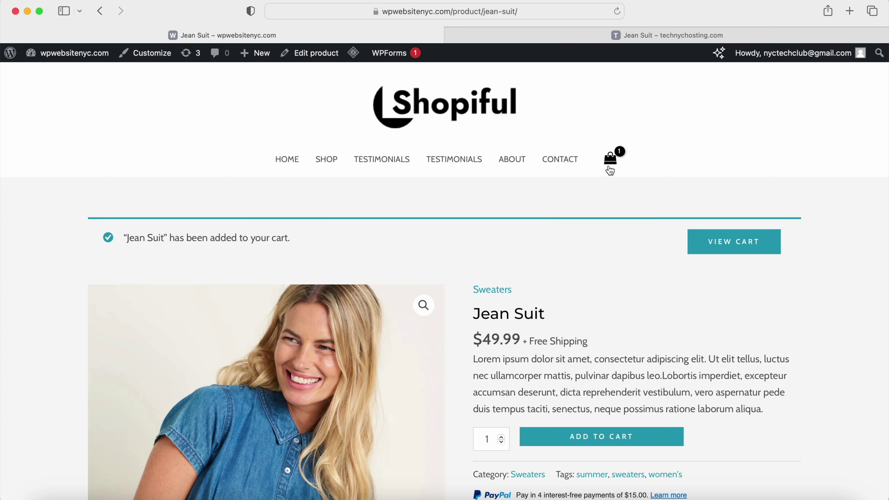
{"action": "left_click", "coordinate": [729, 244]}
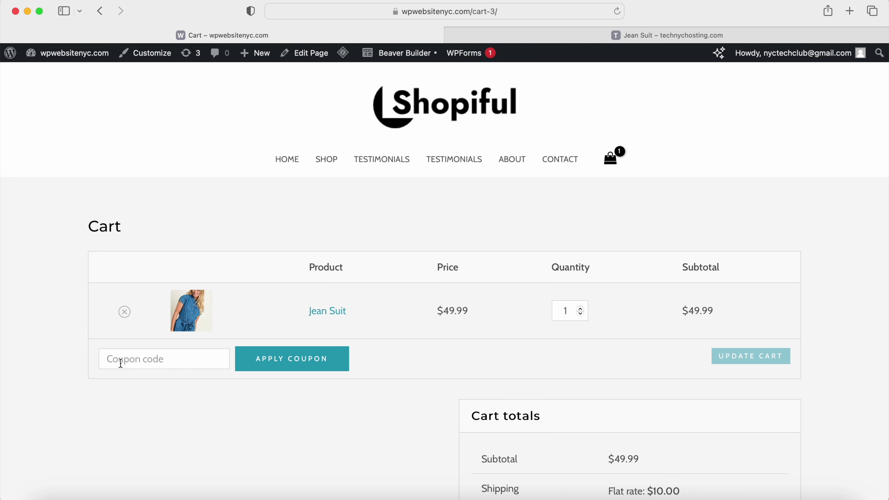
- Proceed from the cart to checkout and review the Jean Suit order totalling $59.99
{"action": "scroll", "coordinate": [602, 335], "scroll_direction": "down", "scroll_amount": 10}
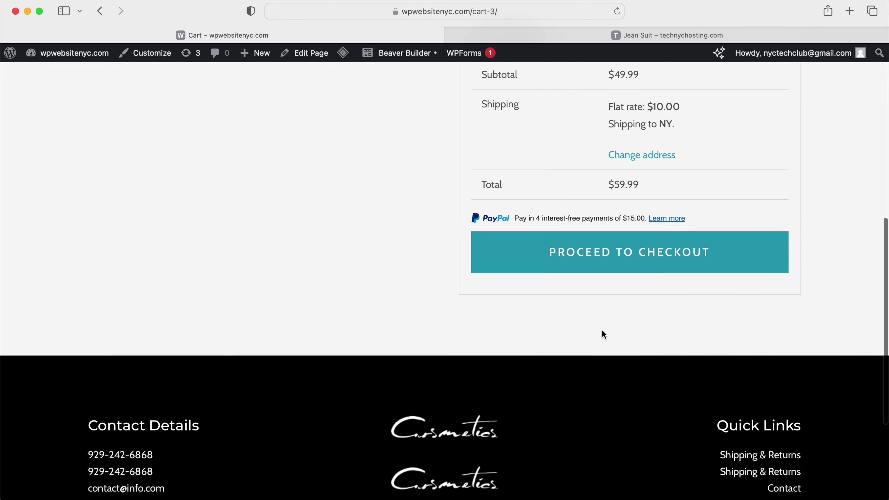
{"action": "left_click", "coordinate": [644, 238]}
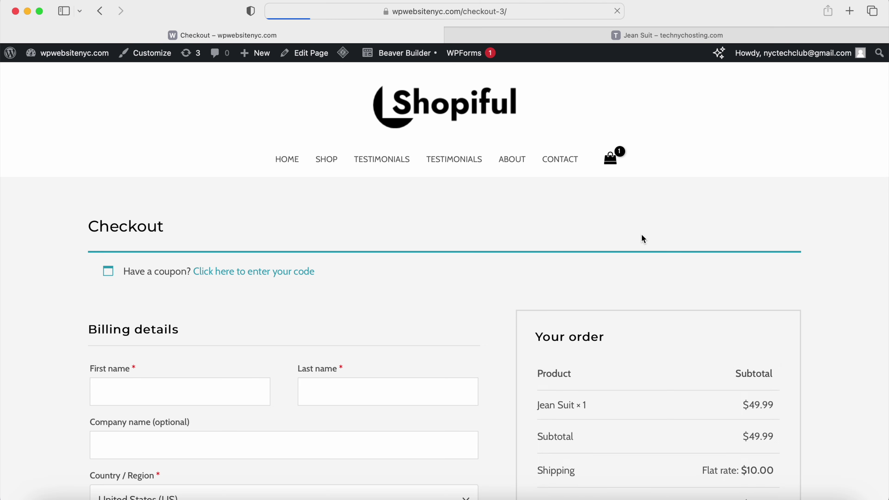
{"action": "scroll", "coordinate": [595, 269], "scroll_direction": "down", "scroll_amount": 7}
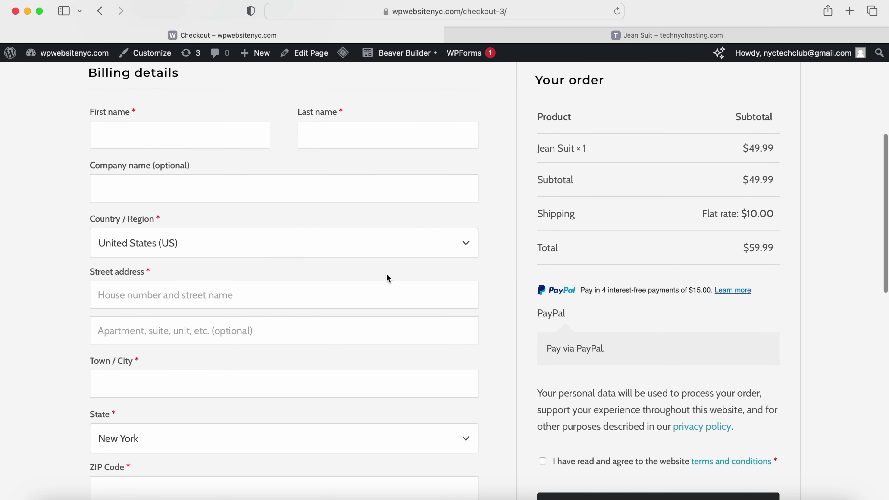
{"action": "scroll", "coordinate": [387, 279], "scroll_direction": "down", "scroll_amount": 10}
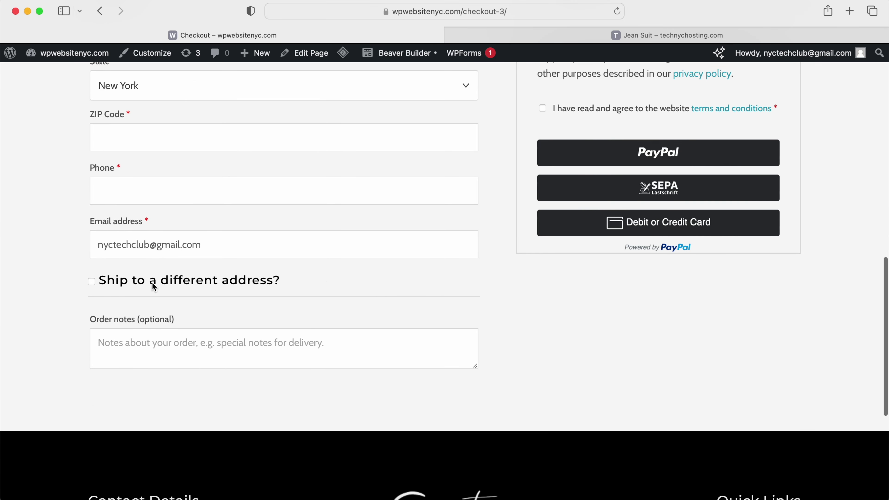
{"action": "scroll", "coordinate": [509, 368], "scroll_direction": "up", "scroll_amount": 8}
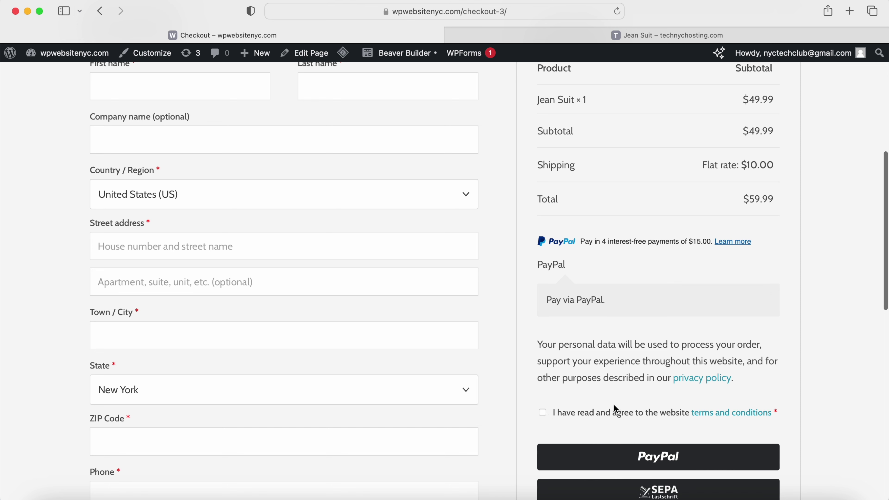
- Return to the WordPress admin Dashboard
{"action": "scroll", "coordinate": [615, 408], "scroll_direction": "up", "scroll_amount": 9}
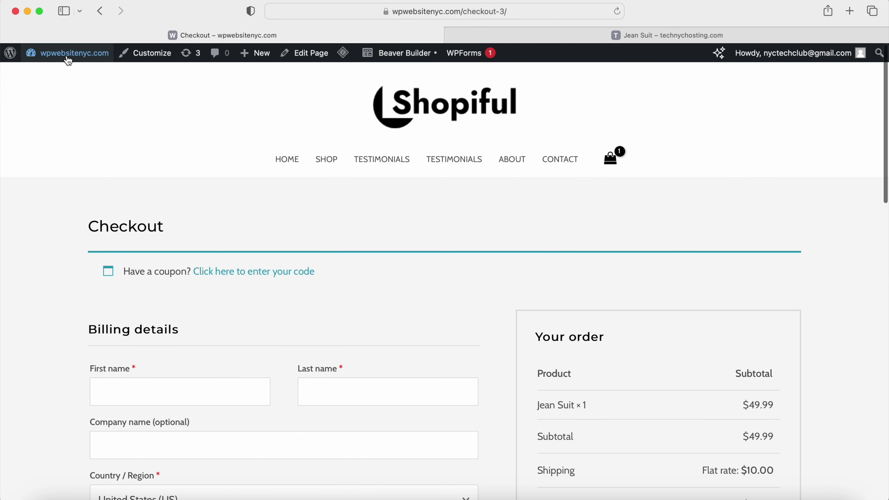
{"action": "mouse_move", "coordinate": [66, 59]}
{"action": "left_click", "coordinate": [64, 75]}
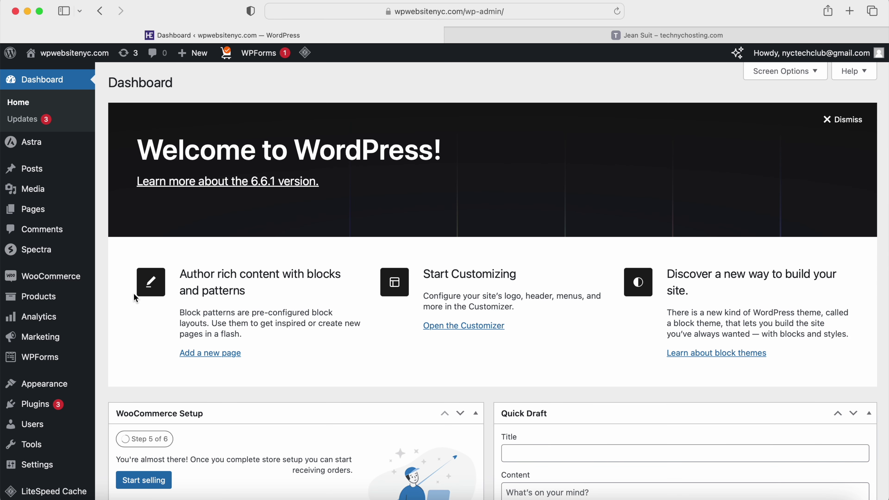
- Glance at the Jean Suit reference page, then start a blank product via Products > Add New
{"action": "mouse_move", "coordinate": [74, 275]}
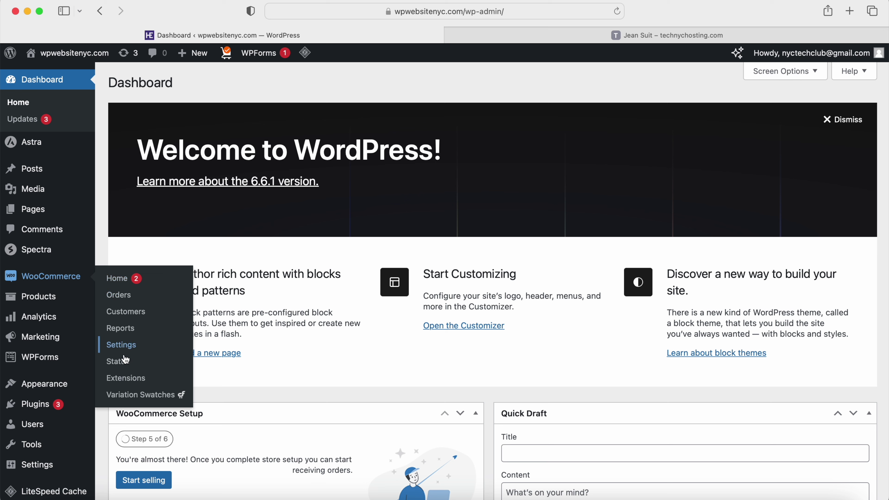
{"action": "mouse_move", "coordinate": [50, 317]}
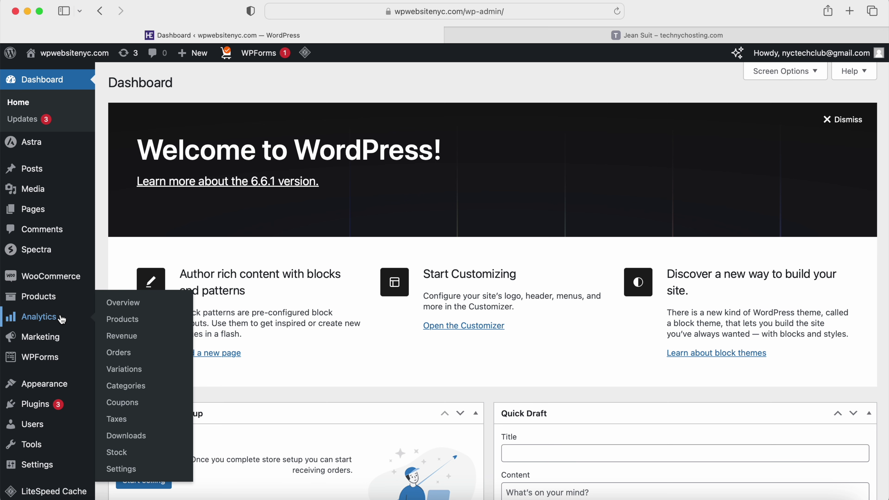
{"action": "mouse_move", "coordinate": [84, 337]}
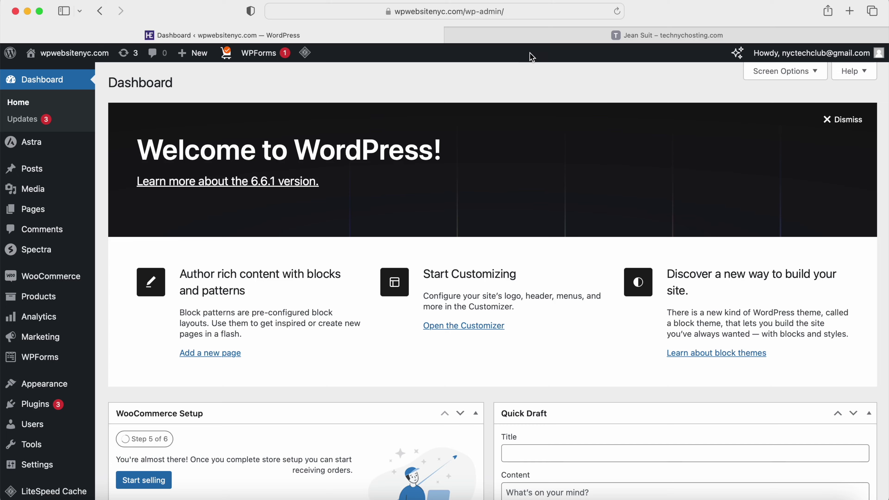
{"action": "left_click", "coordinate": [546, 36]}
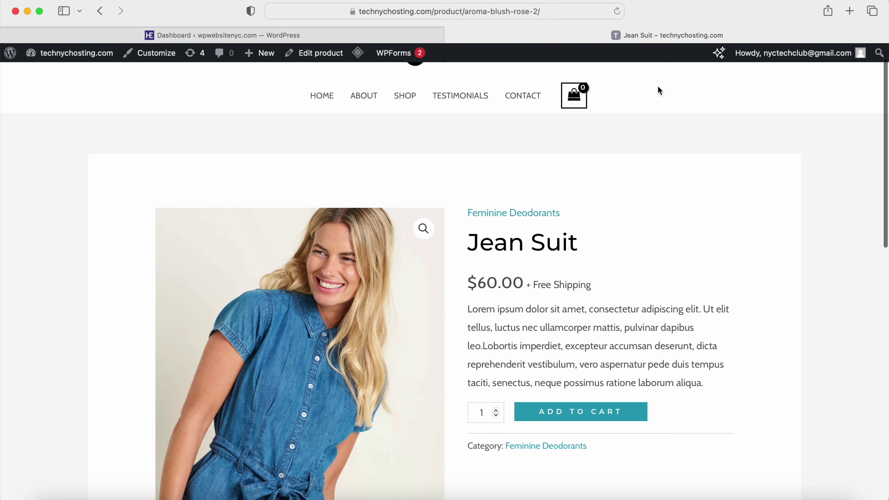
{"action": "left_click", "coordinate": [395, 32]}
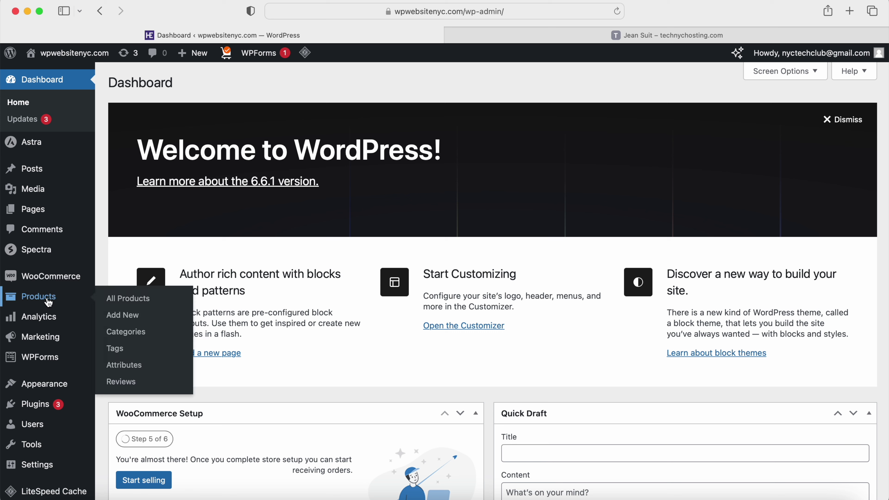
{"action": "left_click", "coordinate": [128, 316]}
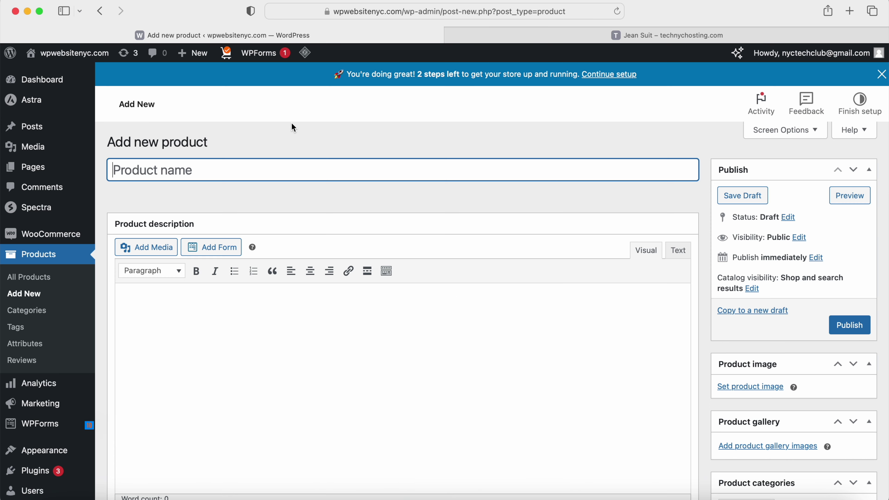
- Name the new product 'Variable Demo' and set its product type to Variable product
{"action": "type", "text": "V"}
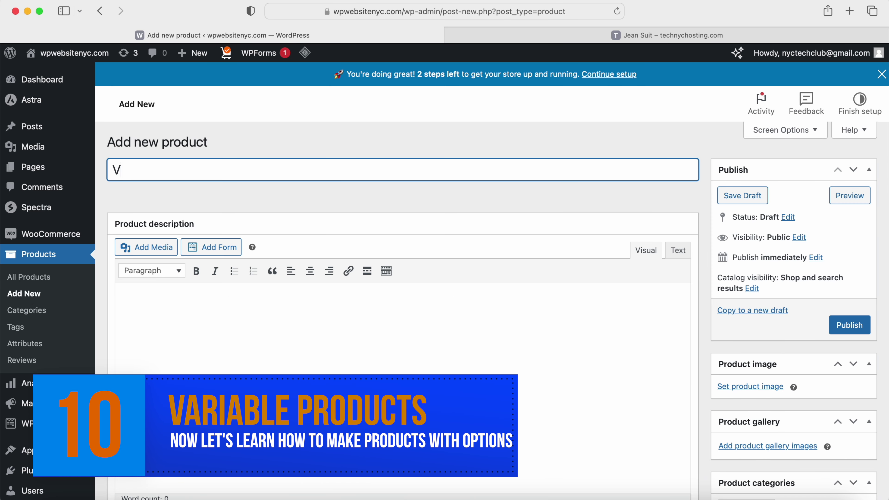
{"action": "type", "text": "ariable Demo"}
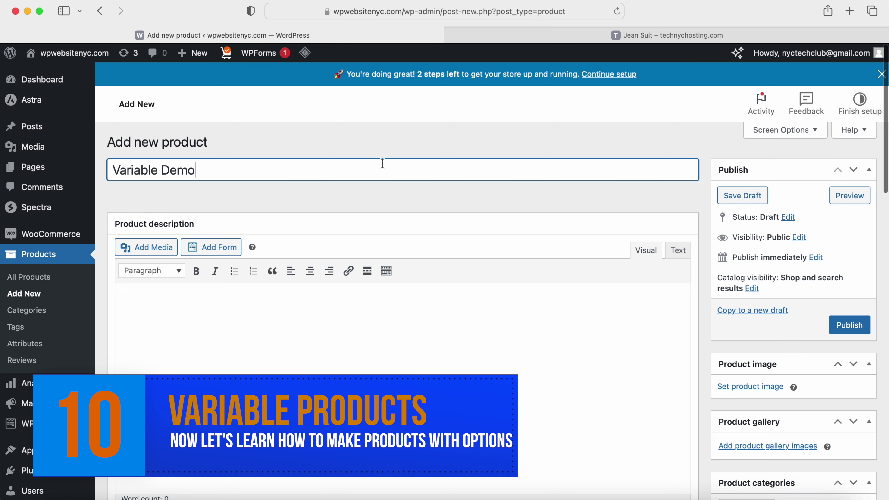
{"action": "scroll", "coordinate": [383, 164], "scroll_direction": "down", "scroll_amount": 10}
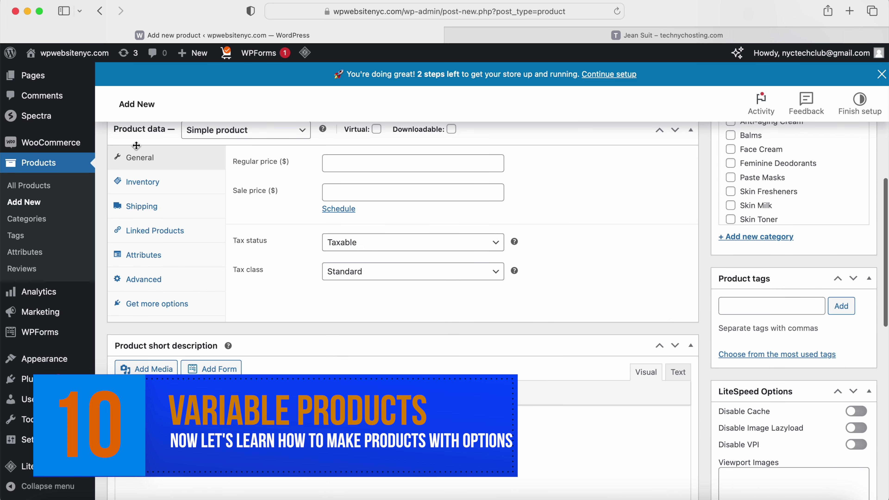
{"action": "left_click", "coordinate": [240, 131]}
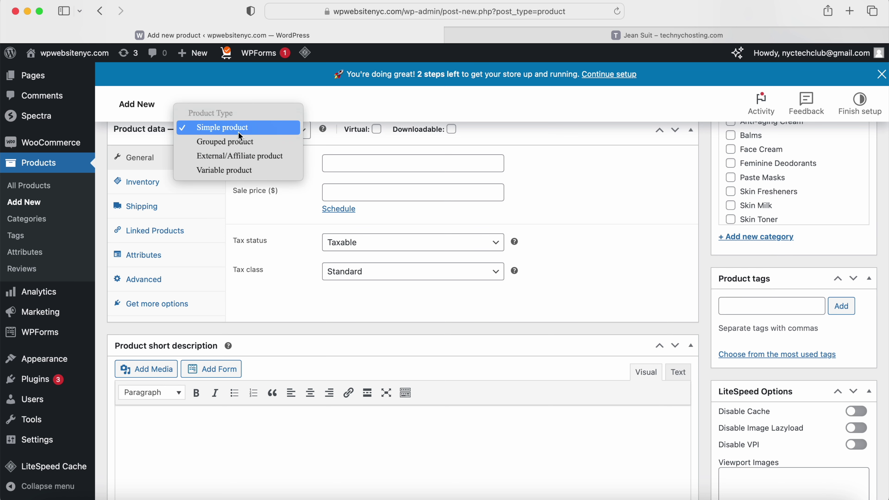
{"action": "left_click", "coordinate": [230, 172]}
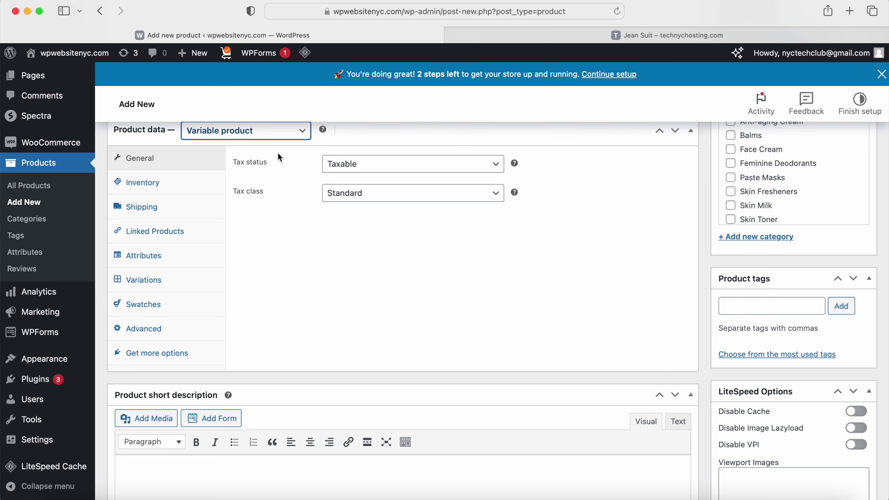
{"action": "left_click_drag", "start_coordinate": [229, 145], "coordinate": [215, 145]}
{"action": "left_click", "coordinate": [234, 133]}
{"action": "left_click", "coordinate": [228, 88]}
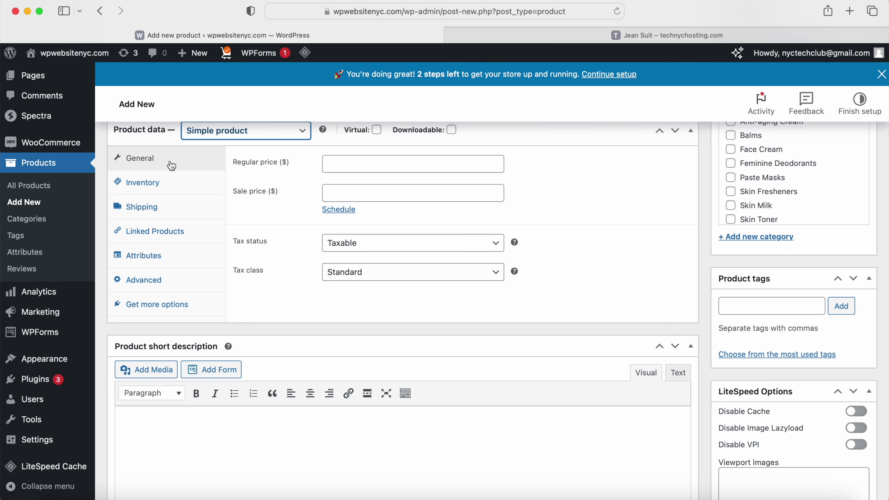
{"action": "left_click", "coordinate": [238, 135]}
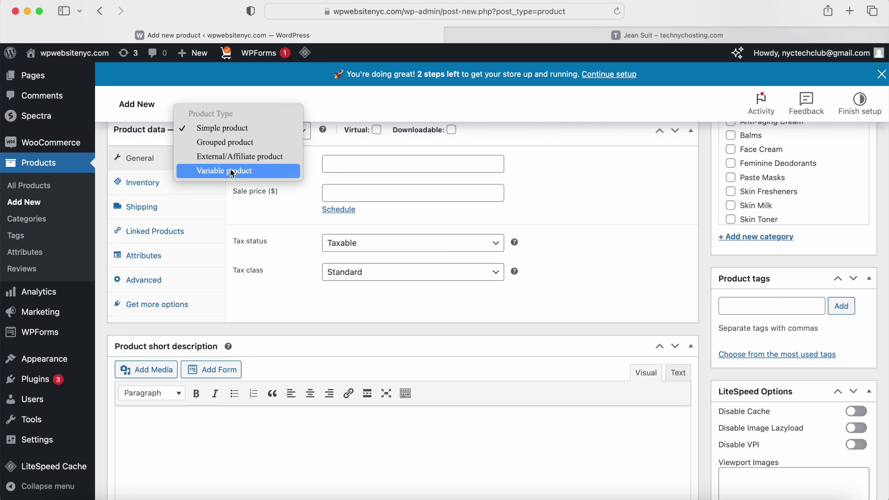
{"action": "left_click", "coordinate": [231, 171]}
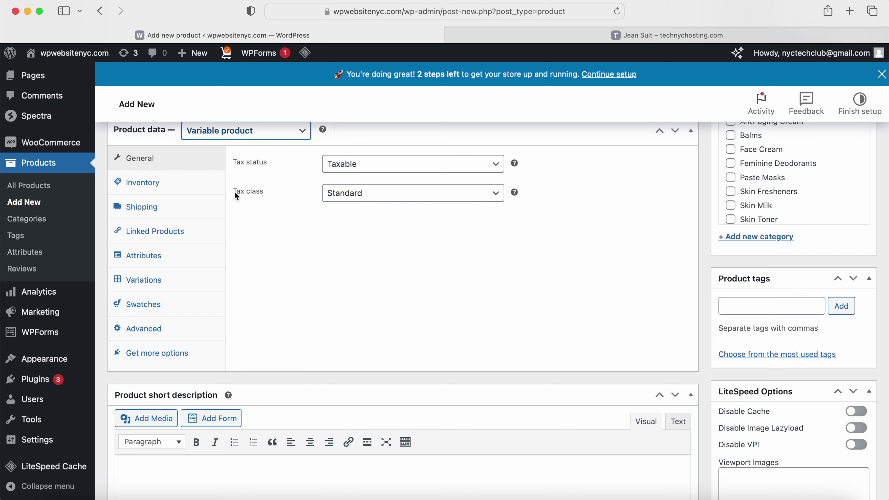
- Add and save a Size attribute with values Small, Medium and Large for variations
{"action": "left_click", "coordinate": [157, 259]}
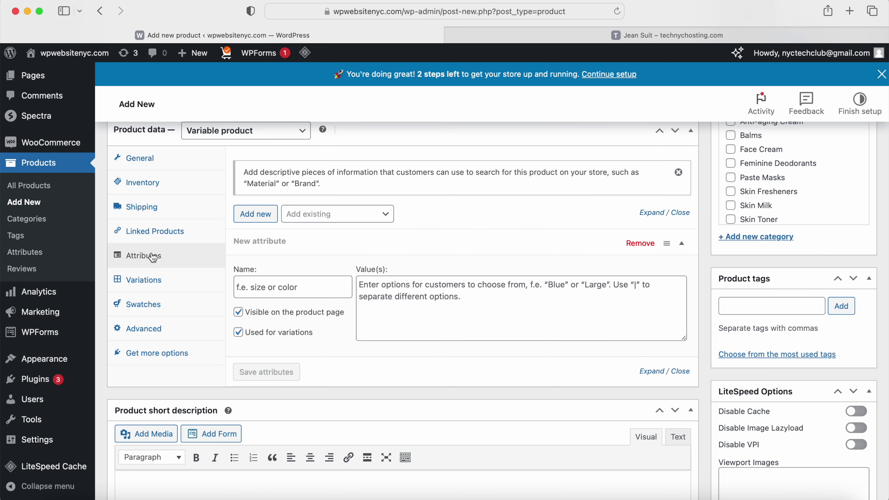
{"action": "left_click", "coordinate": [252, 286]}
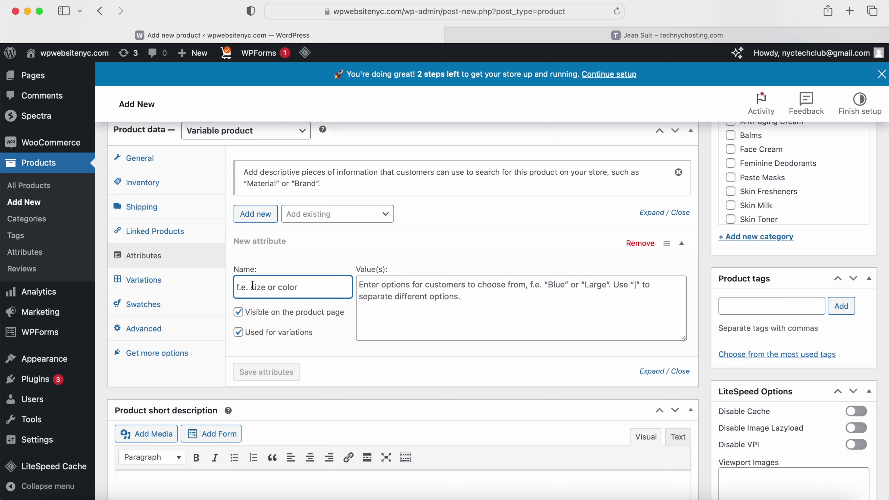
{"action": "type", "text": "Sizee"}
{"action": "key", "text": "BackSpace"}
{"action": "left_click", "coordinate": [380, 296]}
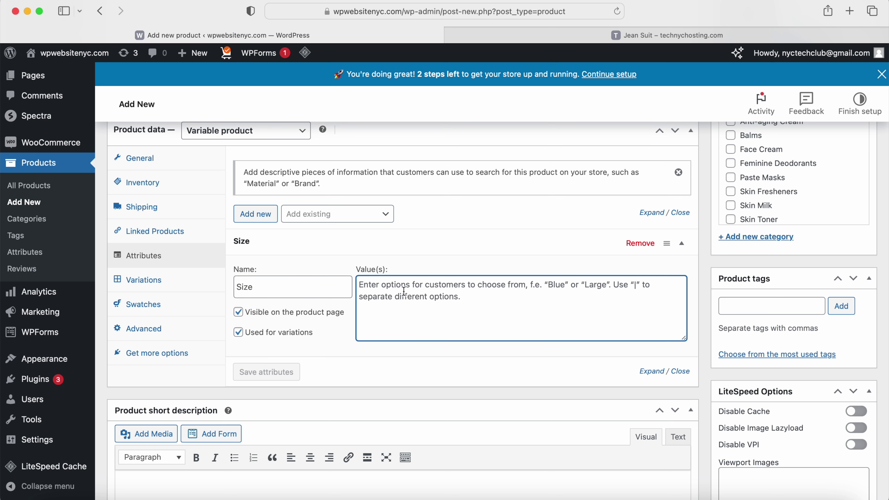
{"action": "type", "text": "Small|Medium|L"}
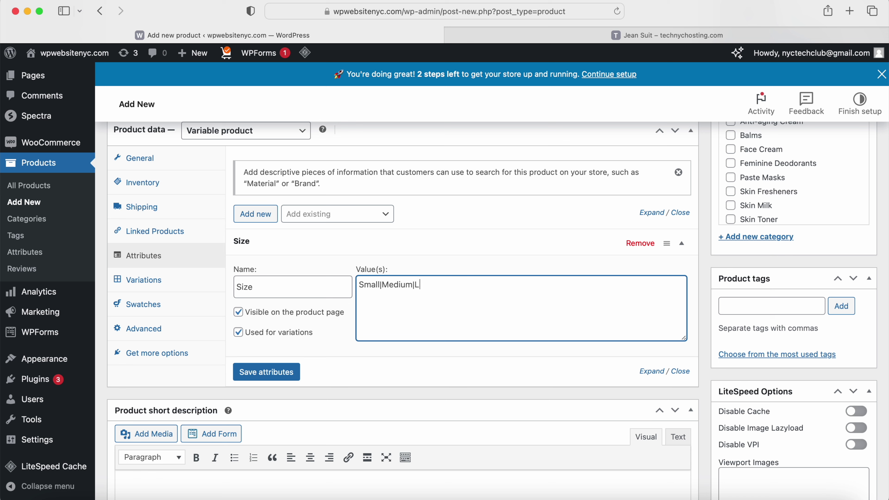
{"action": "left_click", "coordinate": [272, 373]}
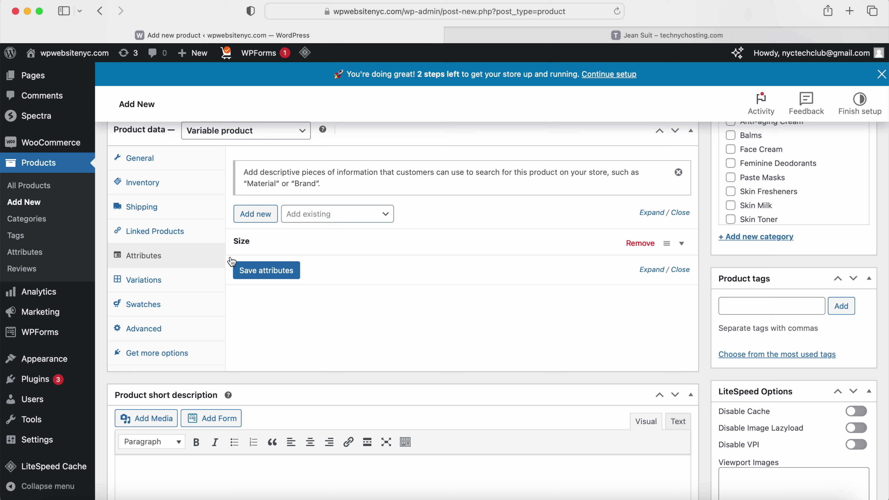
- Add variation #2008 manually with regular price 39.99, save it, and set its size to Small
{"action": "left_click", "coordinate": [167, 287]}
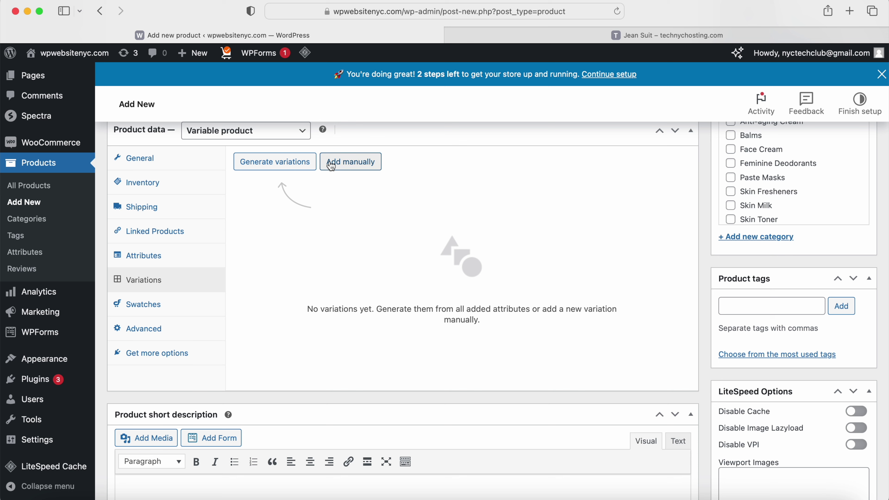
{"action": "left_click", "coordinate": [341, 163]}
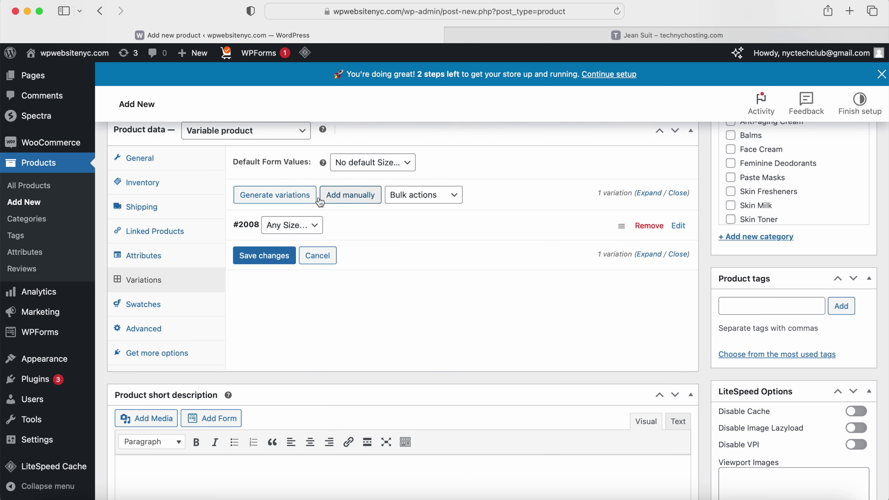
{"action": "left_click", "coordinate": [316, 226]}
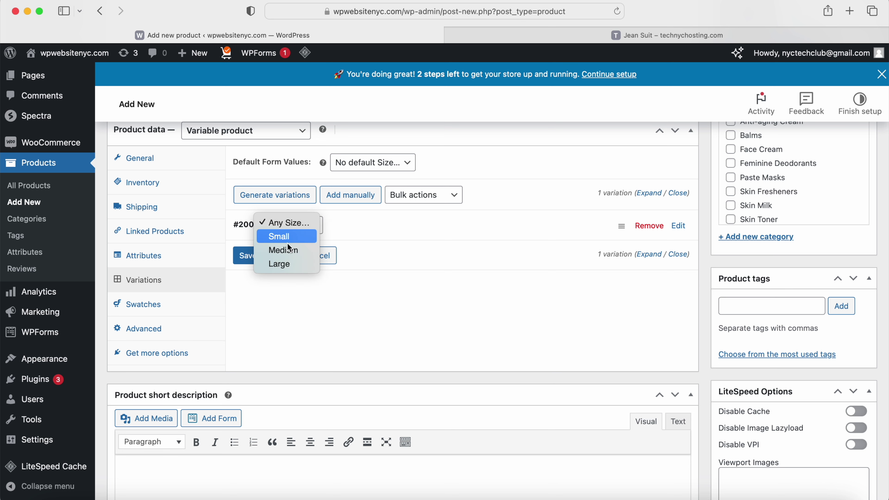
{"action": "left_click", "coordinate": [363, 222]}
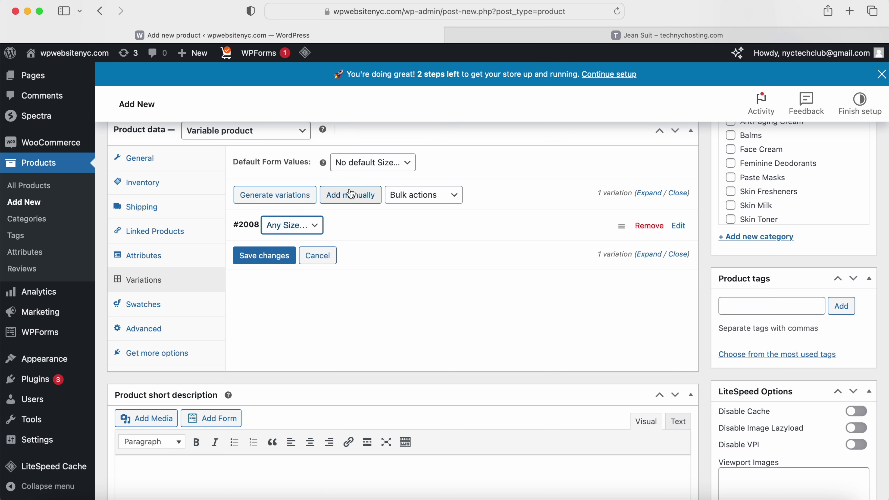
{"action": "left_click", "coordinate": [387, 225]}
{"action": "left_click", "coordinate": [344, 365]}
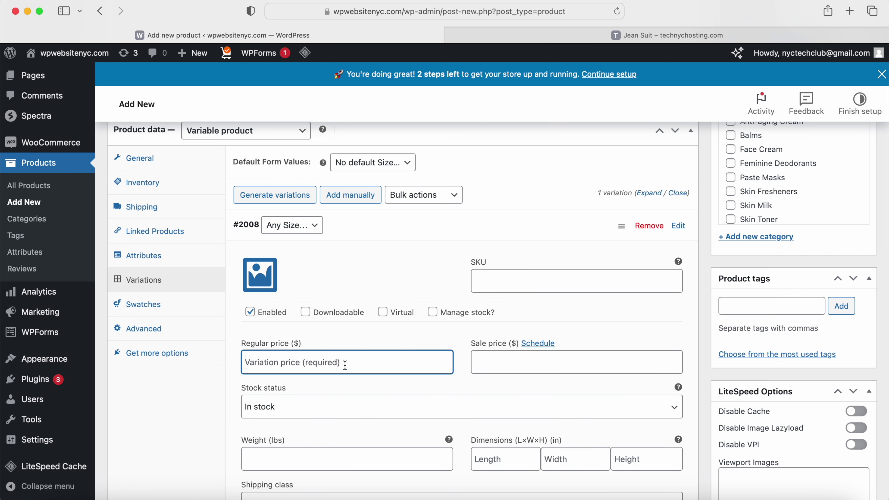
{"action": "type", "text": "39.99"}
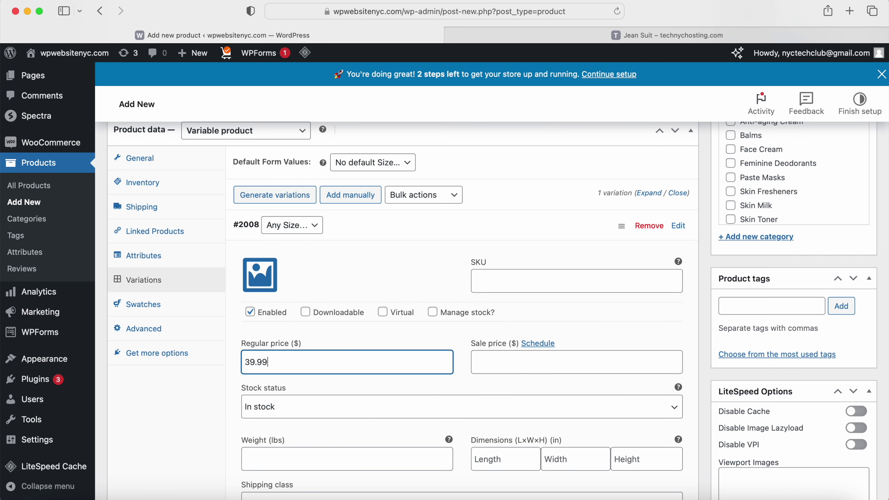
{"action": "left_click", "coordinate": [392, 239]}
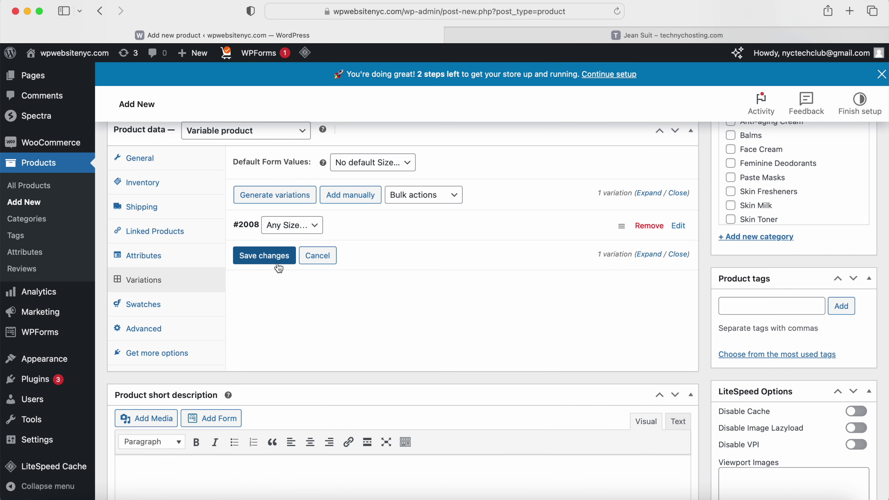
{"action": "left_click", "coordinate": [271, 258]}
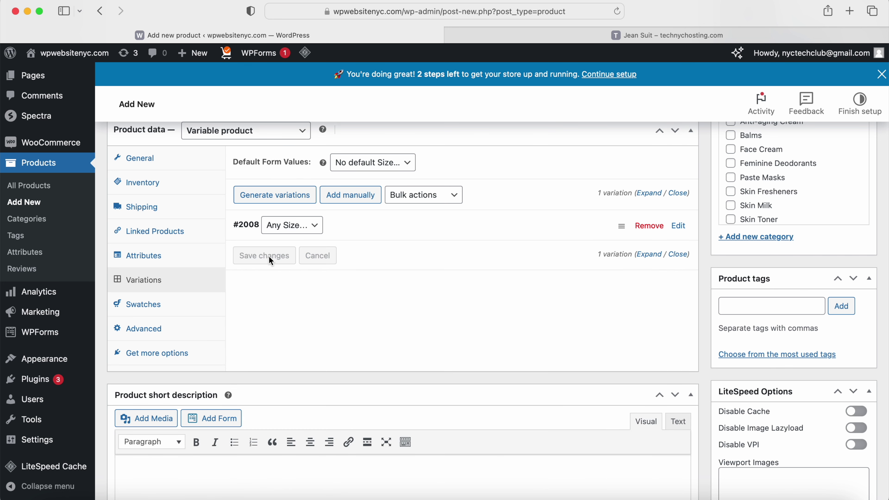
{"action": "left_click", "coordinate": [292, 225]}
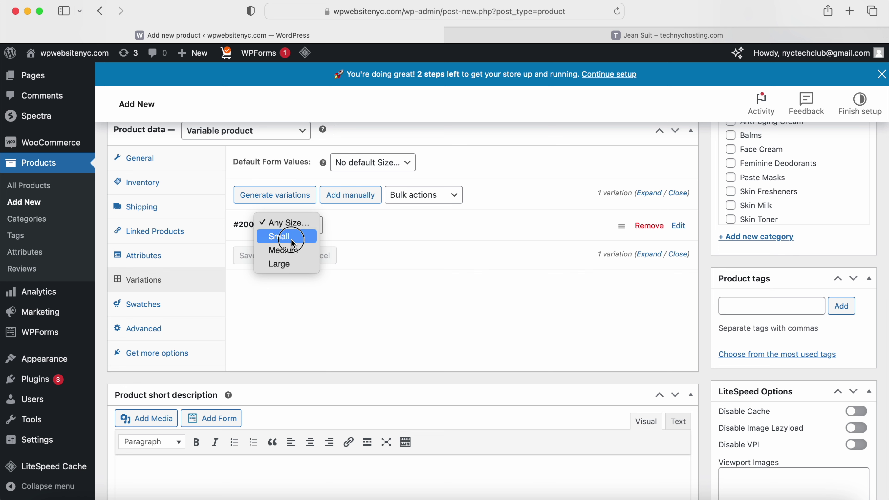
{"action": "left_click", "coordinate": [292, 237]}
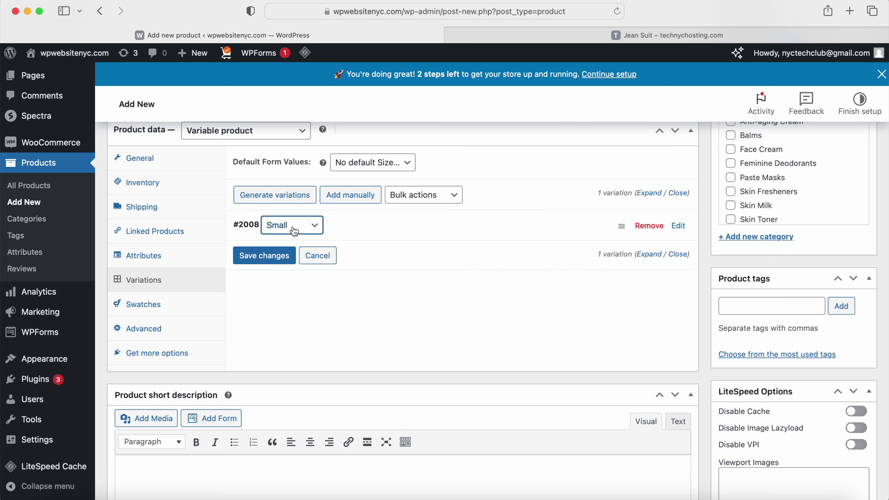
- Add two more variations and set sizes: #2010 Small, #2009 Medium, #2008 Large
{"action": "left_click", "coordinate": [327, 197]}
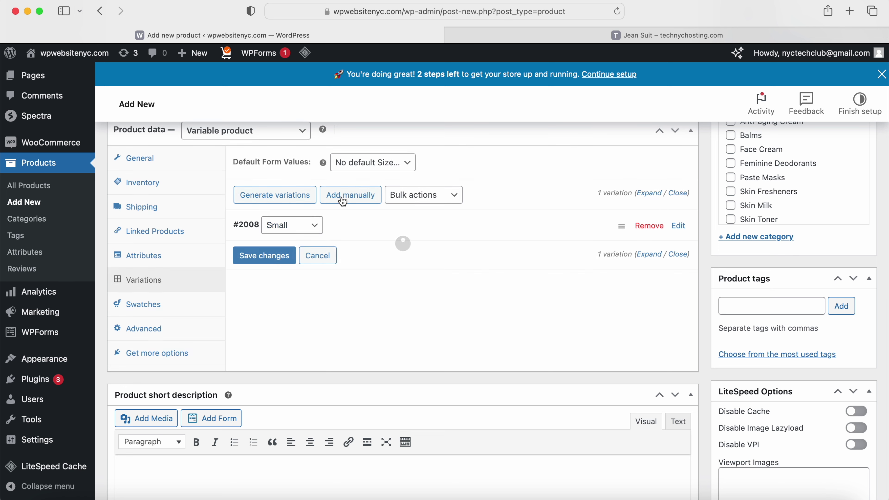
{"action": "left_click", "coordinate": [302, 225]}
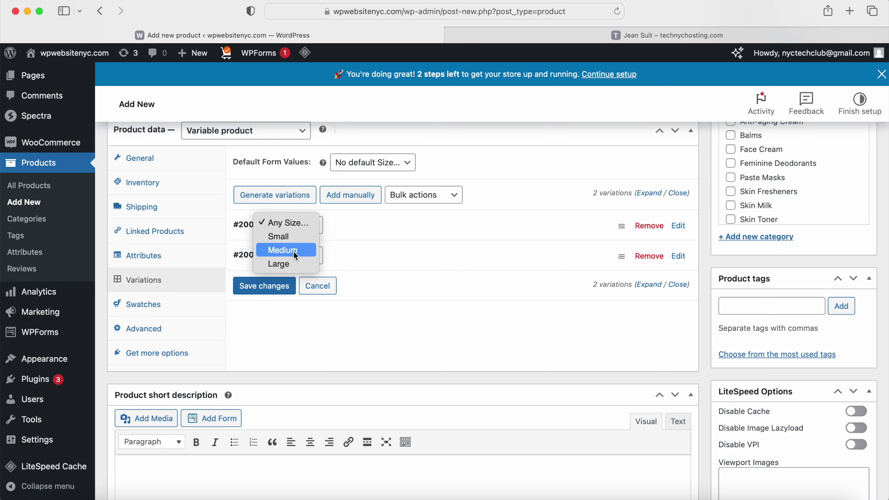
{"action": "left_click", "coordinate": [303, 249]}
{"action": "left_click", "coordinate": [352, 195]}
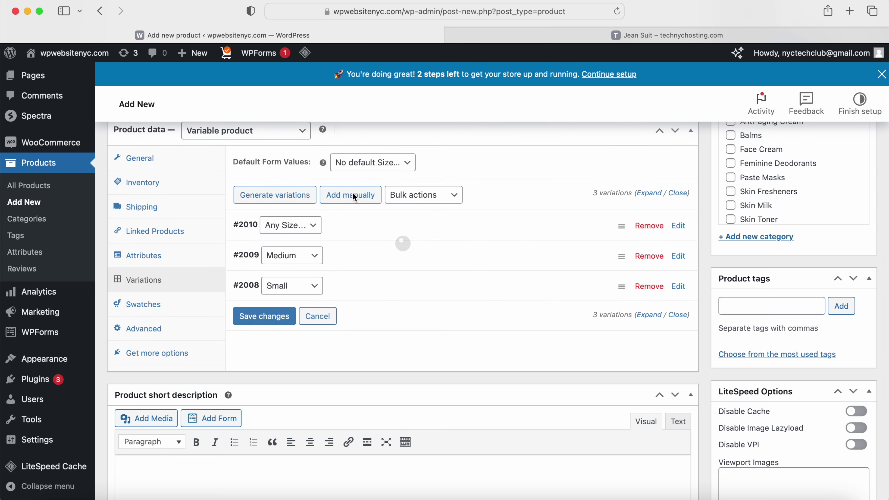
{"action": "left_click", "coordinate": [297, 226]}
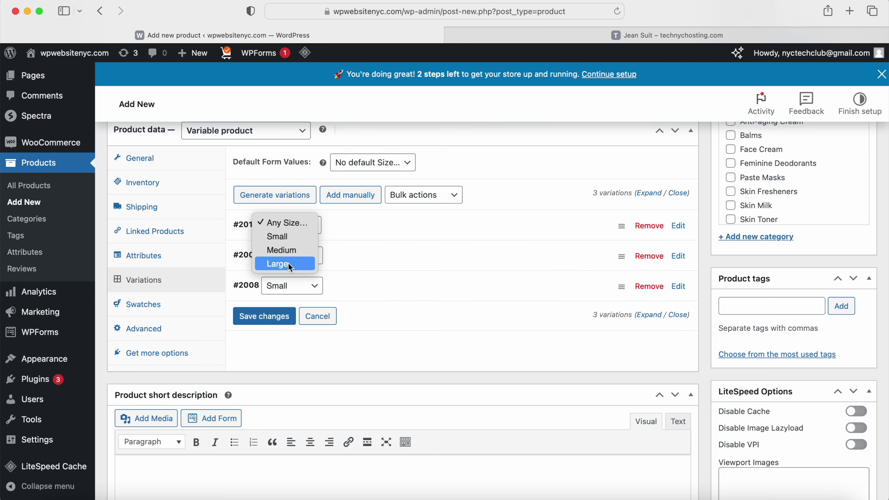
{"action": "left_click", "coordinate": [280, 237]}
{"action": "left_click", "coordinate": [293, 286]}
{"action": "left_click", "coordinate": [276, 310]}
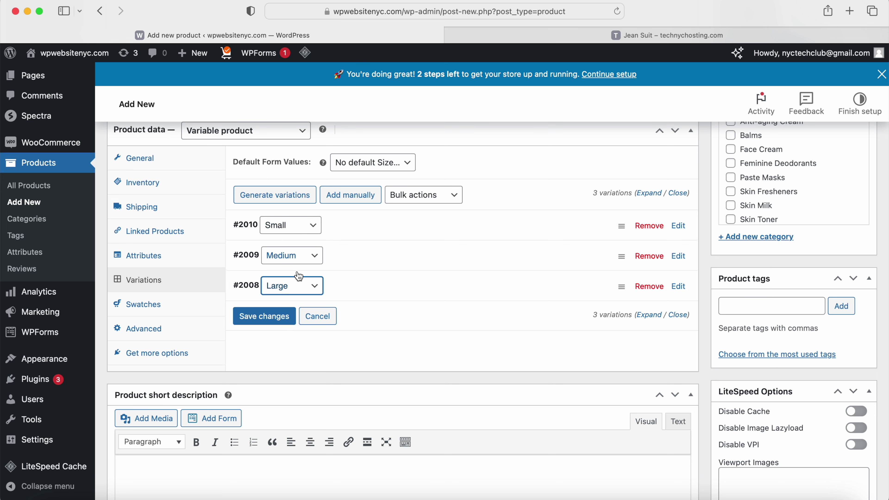
{"action": "left_click", "coordinate": [367, 235]}
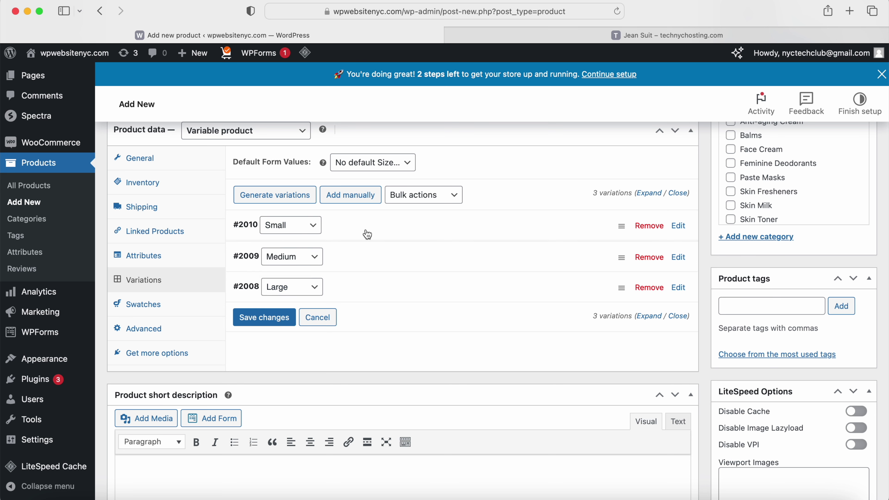
- Set the Small variation's regular price to $5.99
{"action": "left_click", "coordinate": [317, 354]}
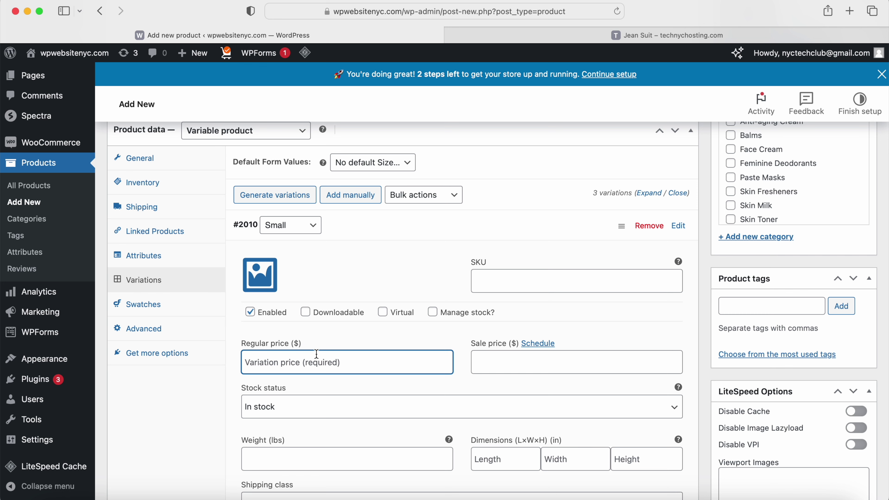
{"action": "type", "text": "5.99"}
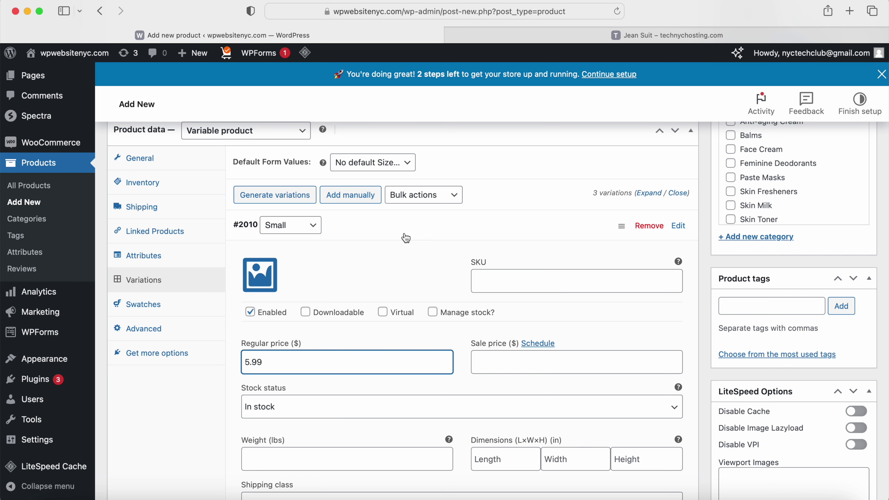
{"action": "scroll", "coordinate": [320, 403], "scroll_direction": "down", "scroll_amount": 5}
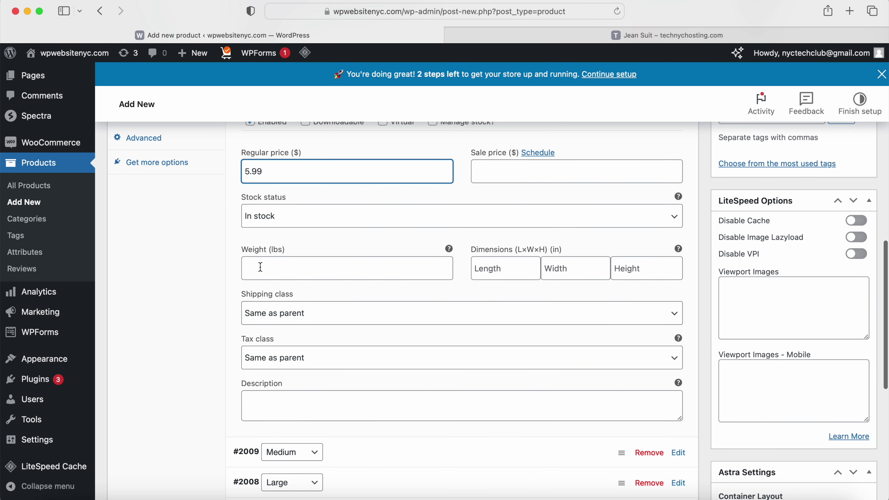
{"action": "scroll", "coordinate": [389, 323], "scroll_direction": "up", "scroll_amount": 5}
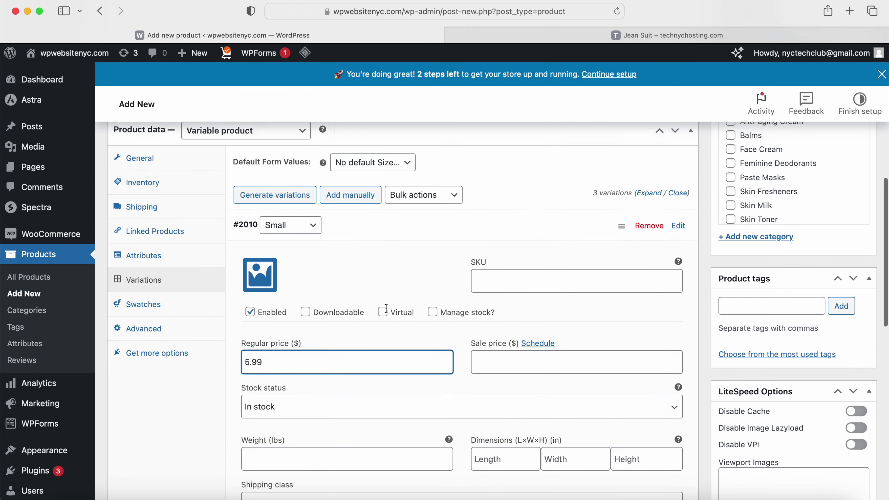
{"action": "left_click", "coordinate": [381, 249]}
- Set the Medium variation's regular price to $9.99
{"action": "left_click", "coordinate": [355, 270]}
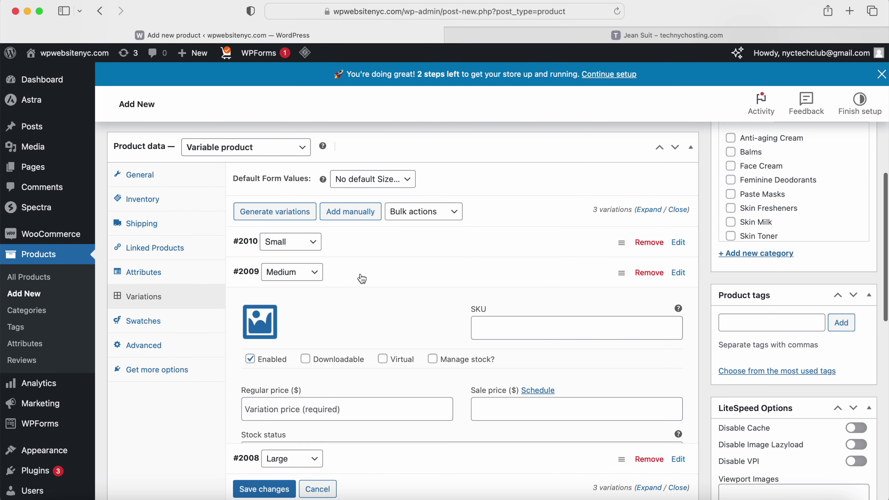
{"action": "scroll", "coordinate": [331, 345], "scroll_direction": "down", "scroll_amount": 4}
{"action": "left_click", "coordinate": [329, 268]}
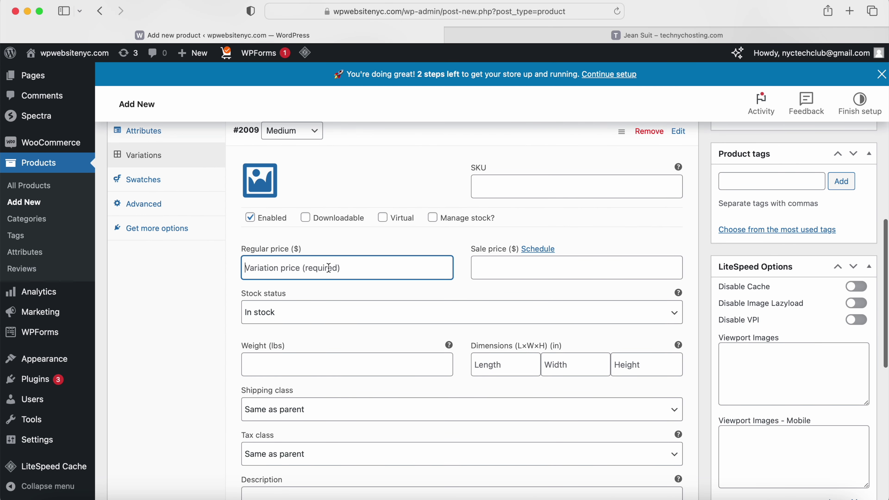
{"action": "type", "text": "9."}
{"action": "type", "text": "99"}
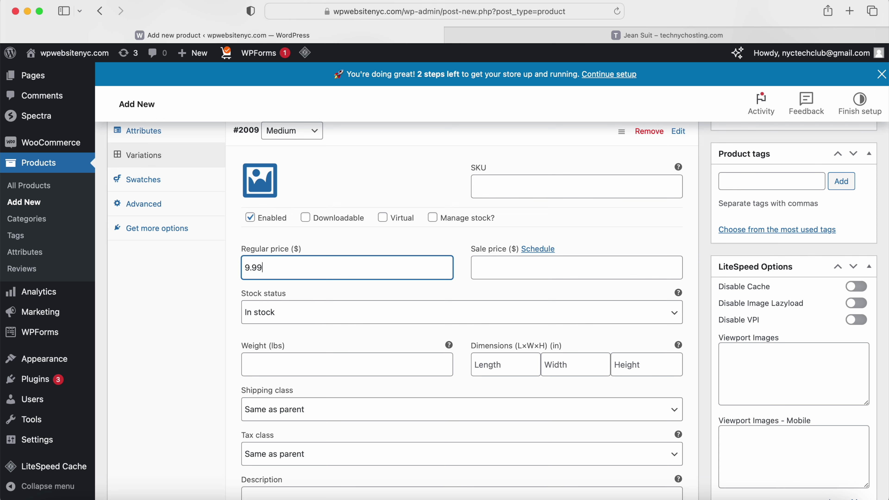
{"action": "scroll", "coordinate": [350, 242], "scroll_direction": "up", "scroll_amount": 3}
{"action": "left_click", "coordinate": [373, 228]}
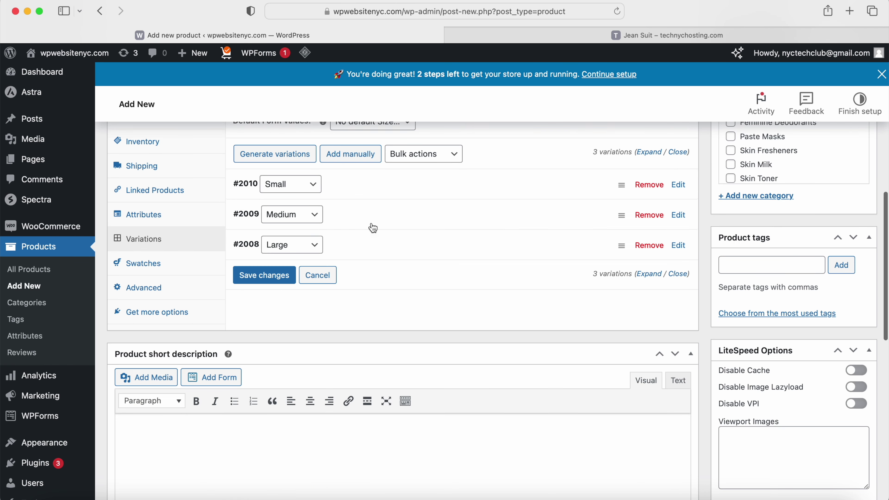
- Set the Large variation's regular price to $19.99
{"action": "left_click", "coordinate": [361, 251]}
{"action": "scroll", "coordinate": [341, 245], "scroll_direction": "down", "scroll_amount": 5}
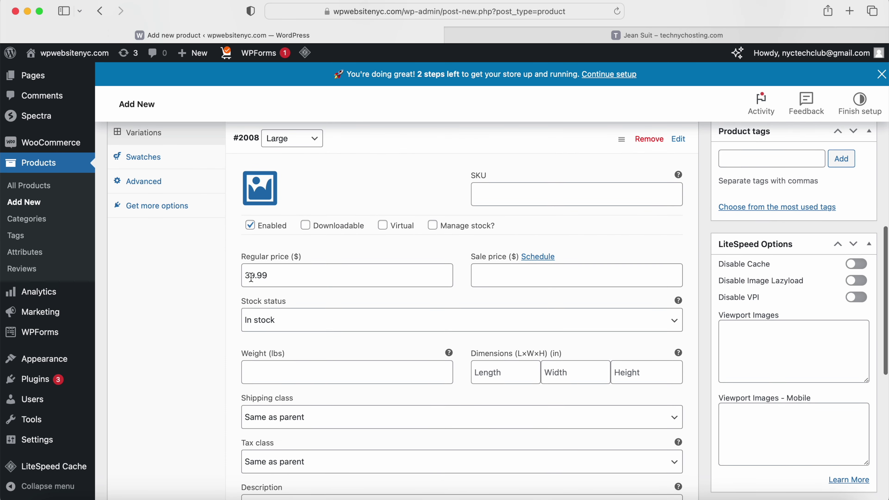
{"action": "left_click", "coordinate": [249, 279]}
{"action": "type", "text": "1"}
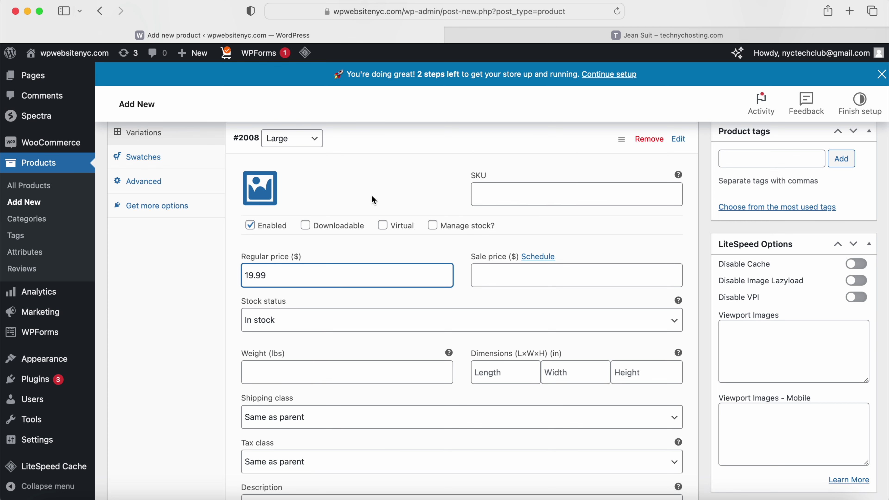
{"action": "scroll", "coordinate": [372, 195], "scroll_direction": "up", "scroll_amount": 2}
{"action": "left_click", "coordinate": [380, 184]}
{"action": "scroll", "coordinate": [350, 245], "scroll_direction": "up", "scroll_amount": 2}
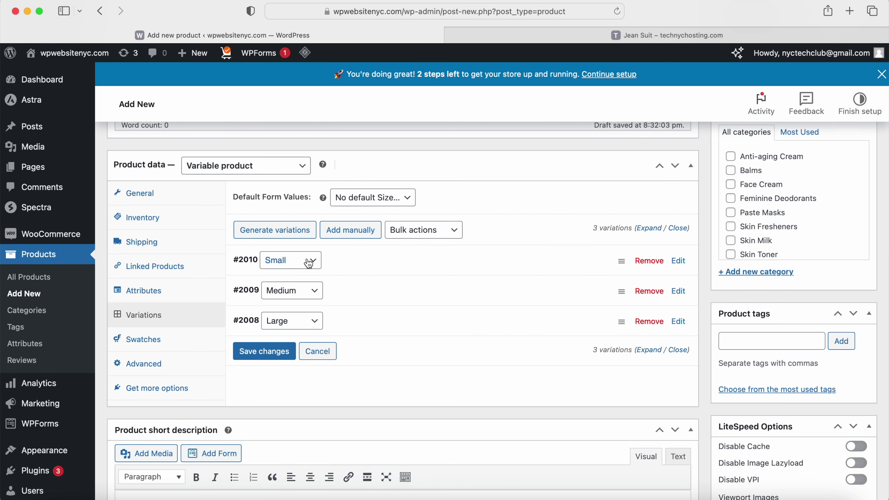
- Save the variation prices, publish Variable Demo, and view it on the storefront
{"action": "left_click", "coordinate": [277, 357]}
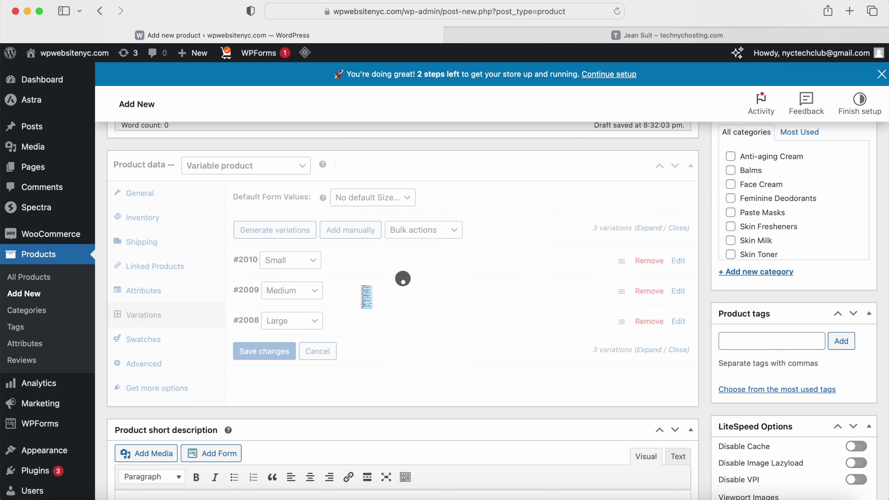
{"action": "scroll", "coordinate": [563, 406], "scroll_direction": "up", "scroll_amount": 8}
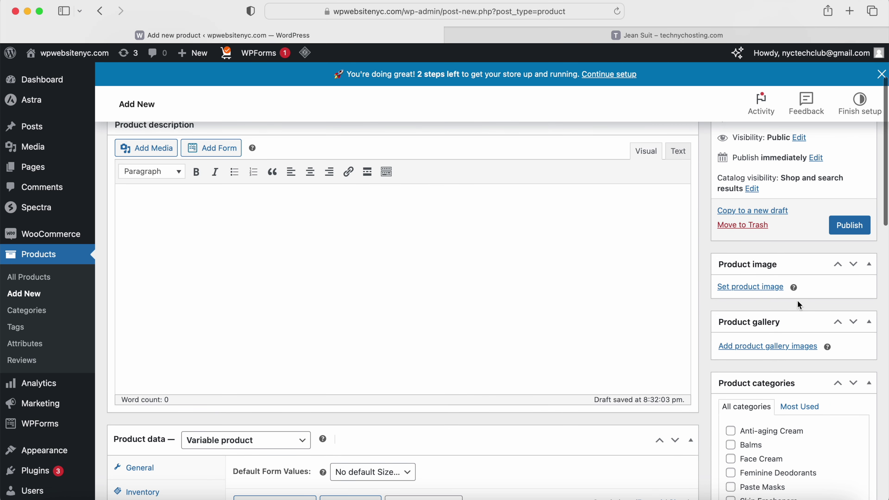
{"action": "left_click", "coordinate": [850, 226]}
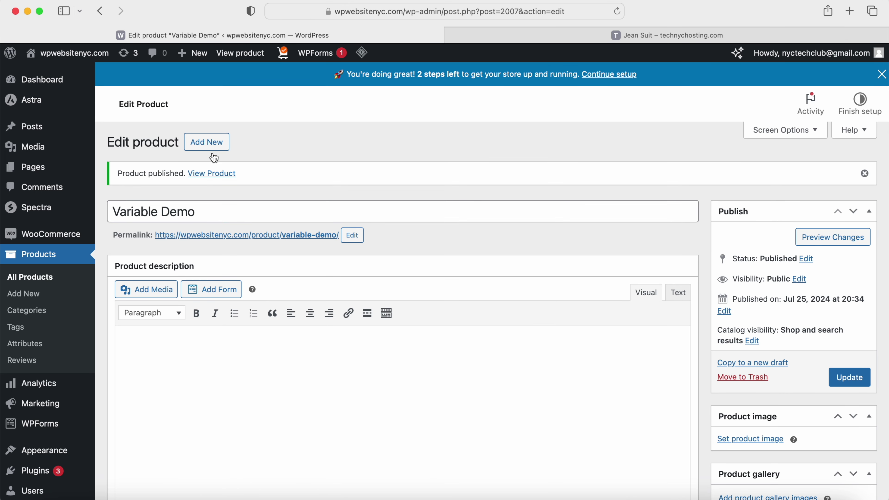
{"action": "left_click", "coordinate": [205, 174]}
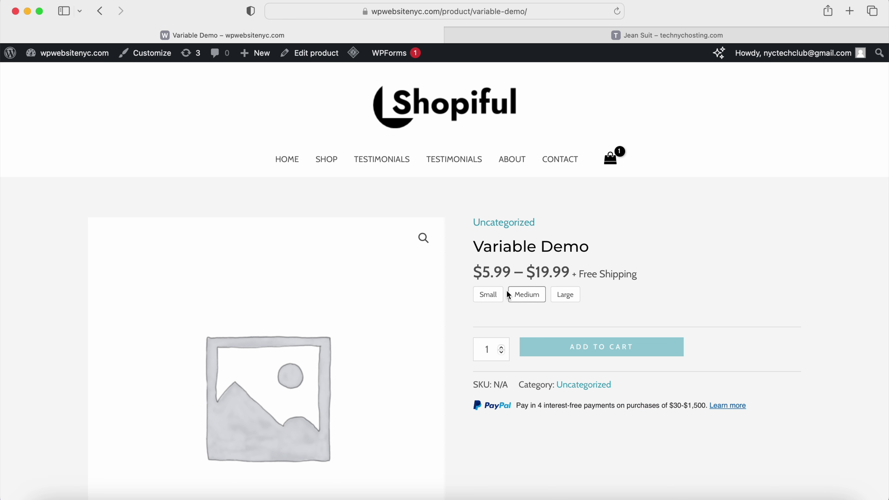
- Check the Small, Medium ($9.99) and Large ($19.99) prices and the $5.99–$19.99 range, then return to editing
{"action": "left_click", "coordinate": [489, 295]}
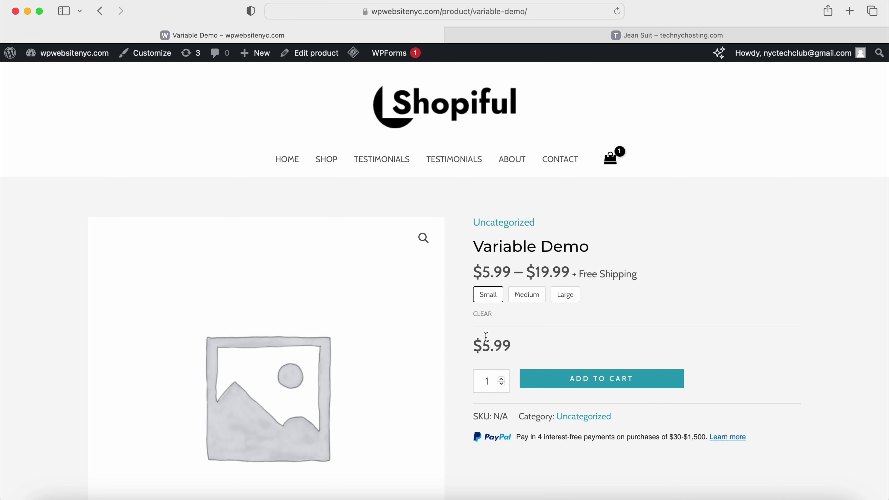
{"action": "left_click", "coordinate": [522, 297]}
{"action": "left_click", "coordinate": [563, 300]}
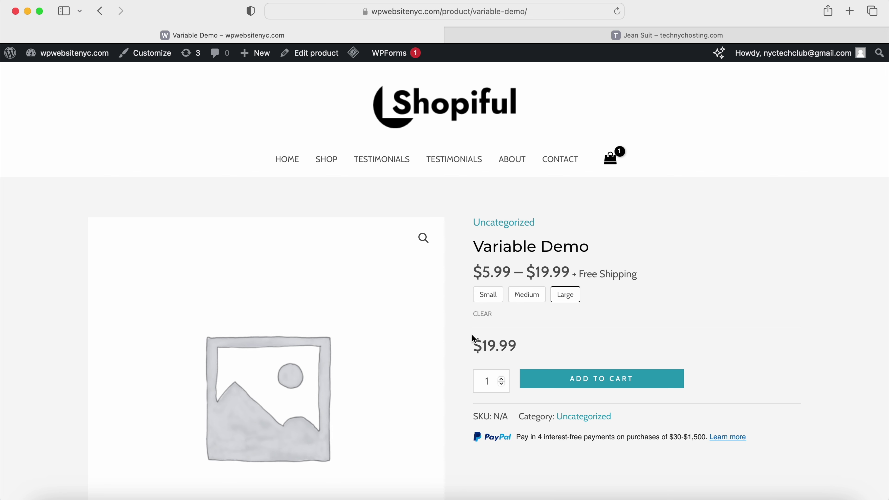
{"action": "left_click_drag", "start_coordinate": [480, 273], "coordinate": [535, 277]}
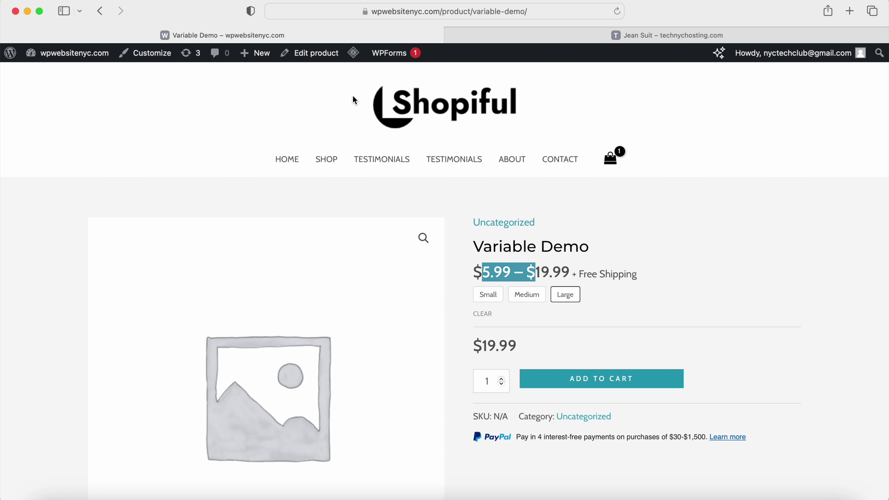
{"action": "left_click", "coordinate": [316, 57]}
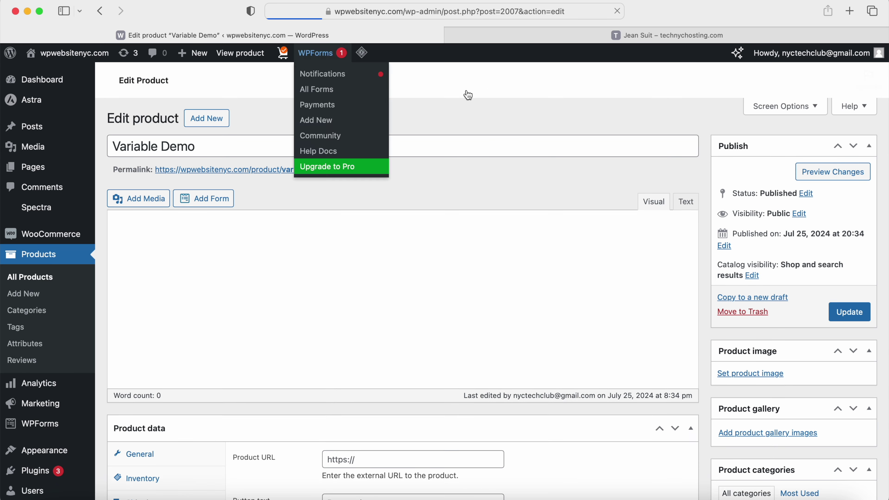
- Trash the Variable Demo product and start a new blank product
{"action": "left_click", "coordinate": [744, 336]}
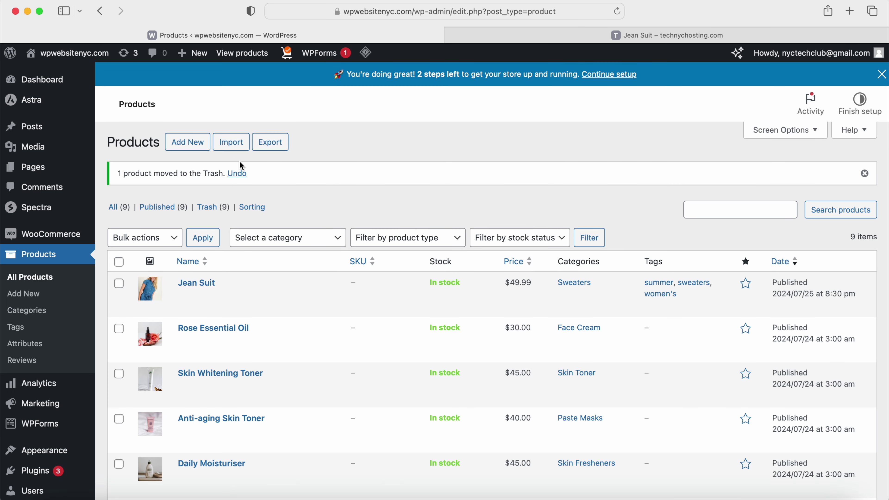
{"action": "mouse_move", "coordinate": [192, 53]}
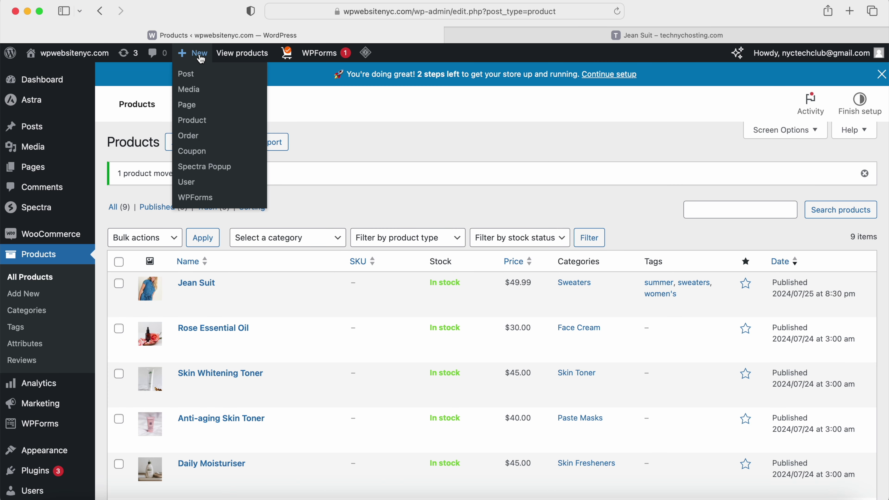
{"action": "left_click", "coordinate": [193, 121]}
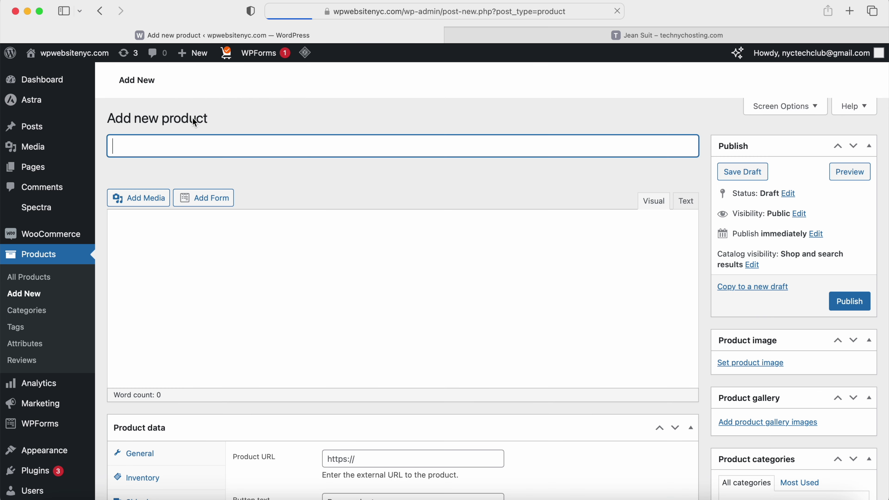
- Set the new product's type to External/Affiliate product, then go to All Products unsaved
{"action": "scroll", "coordinate": [290, 182], "scroll_direction": "down", "scroll_amount": 8}
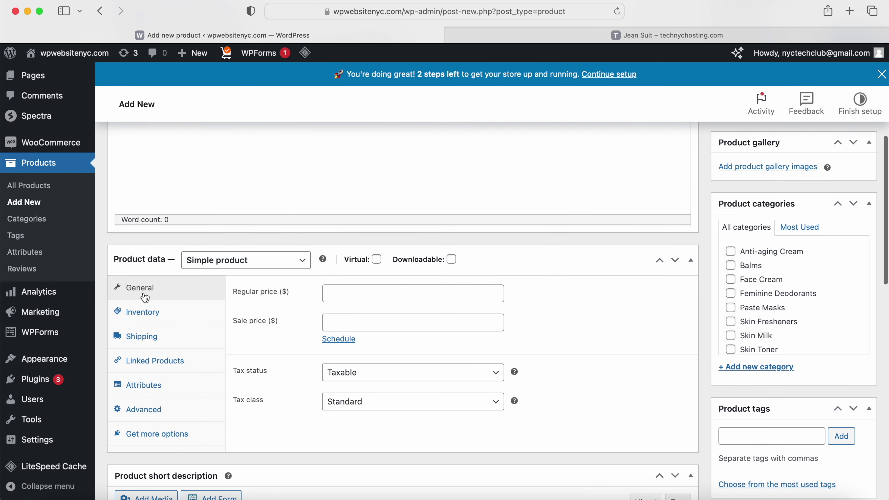
{"action": "left_click", "coordinate": [240, 267]}
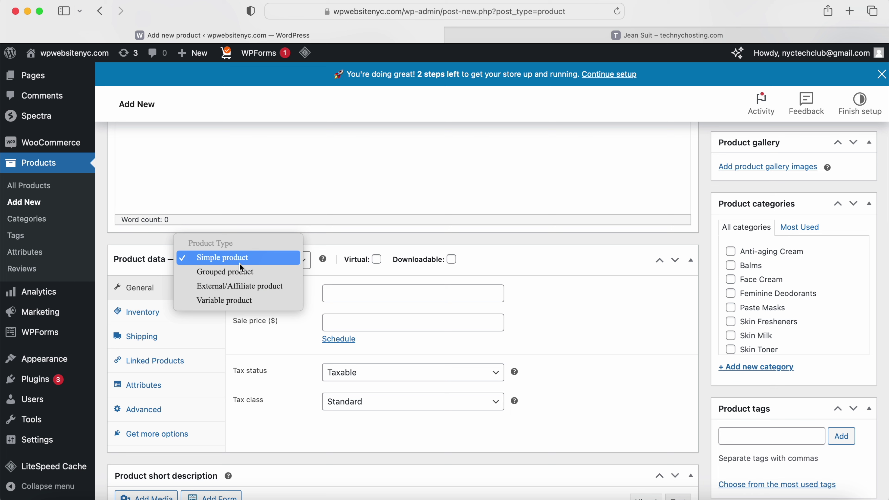
{"action": "left_click", "coordinate": [237, 287]}
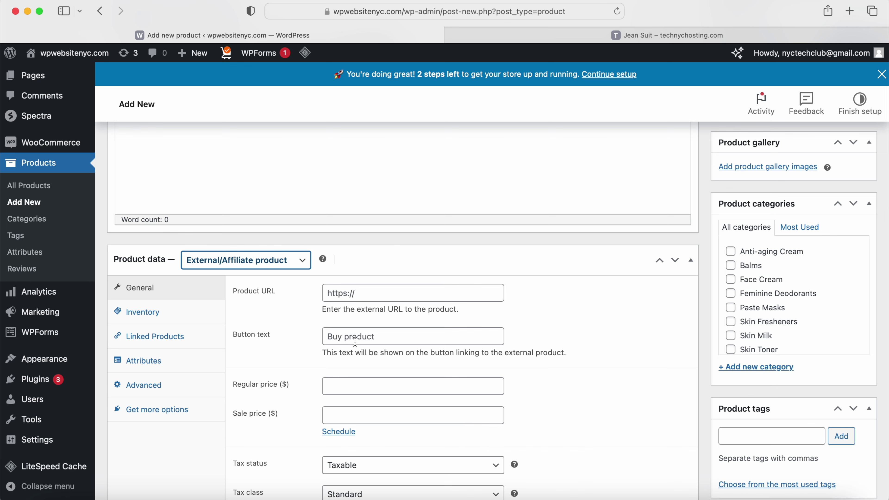
{"action": "scroll", "coordinate": [344, 335], "scroll_direction": "down", "scroll_amount": 6}
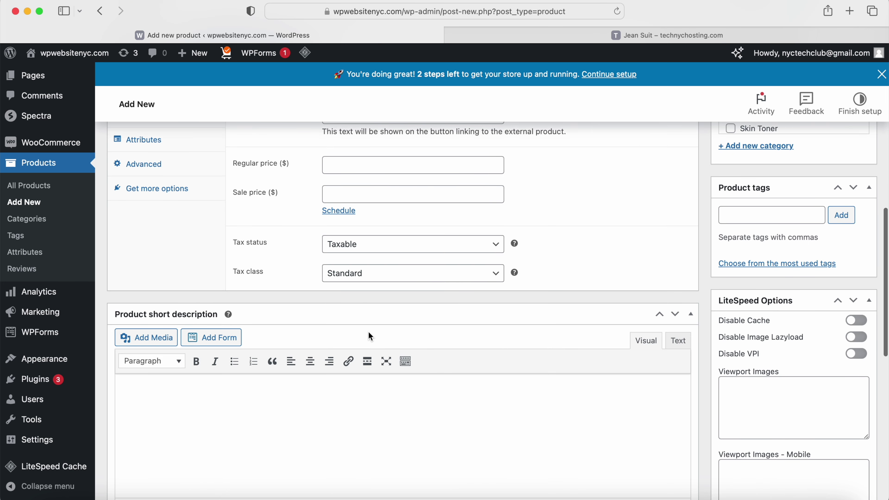
{"action": "scroll", "coordinate": [369, 331], "scroll_direction": "up", "scroll_amount": 15}
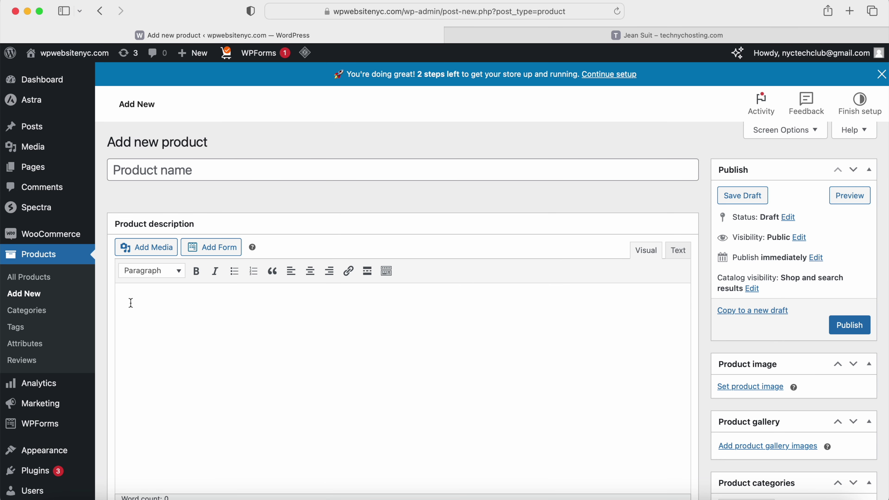
{"action": "left_click", "coordinate": [37, 276]}
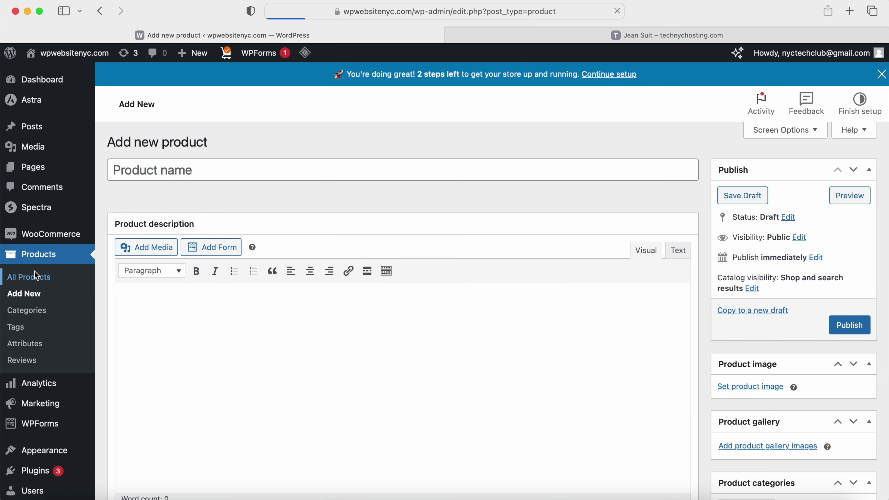
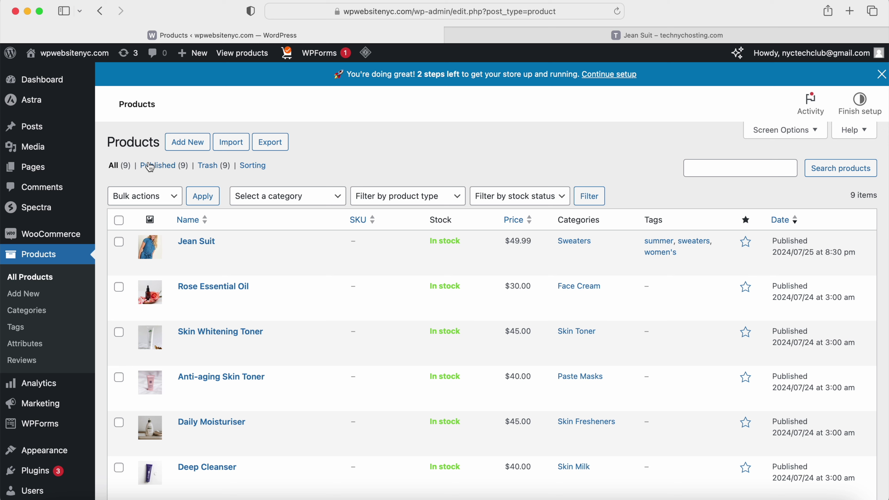
- Bulk-trash every demo product except Jean Suit, leaving eight products in the list
{"action": "left_click_drag", "start_coordinate": [109, 142], "coordinate": [162, 138]}
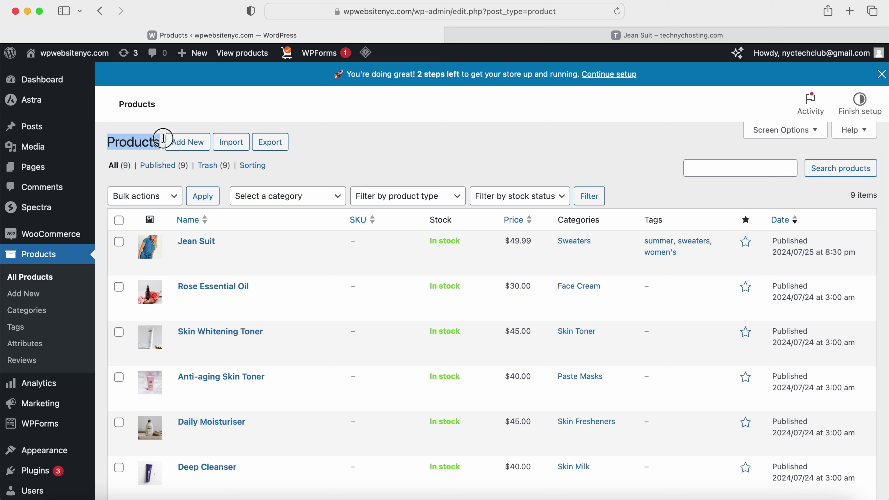
{"action": "left_click", "coordinate": [119, 221]}
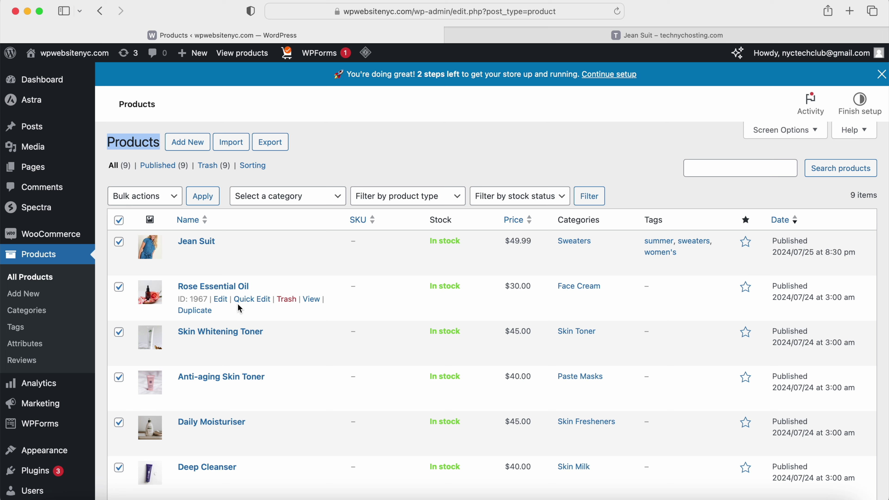
{"action": "left_click", "coordinate": [119, 241]}
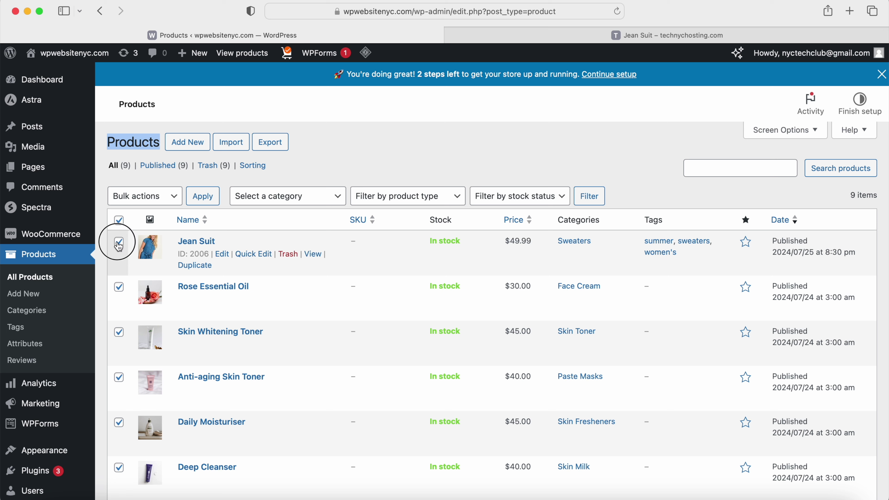
{"action": "left_click", "coordinate": [136, 197]}
{"action": "left_click", "coordinate": [133, 221]}
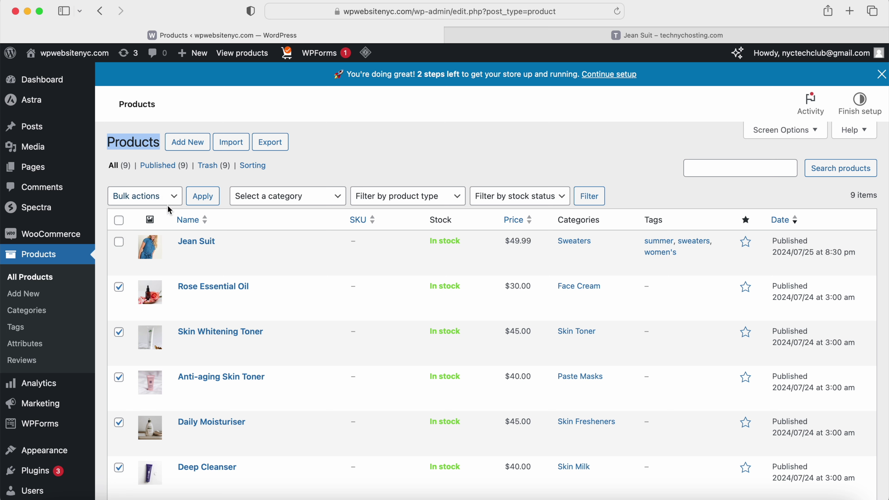
{"action": "left_click", "coordinate": [217, 180]}
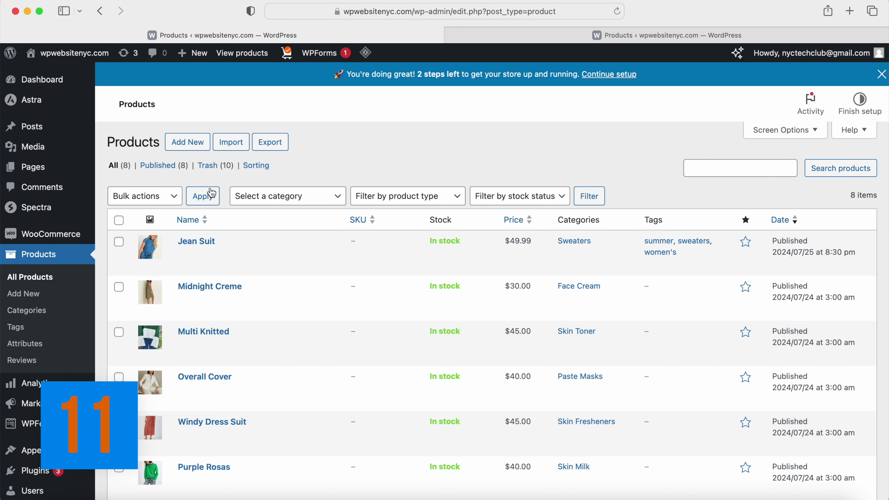
{"action": "scroll", "coordinate": [234, 302], "scroll_direction": "down", "scroll_amount": 5}
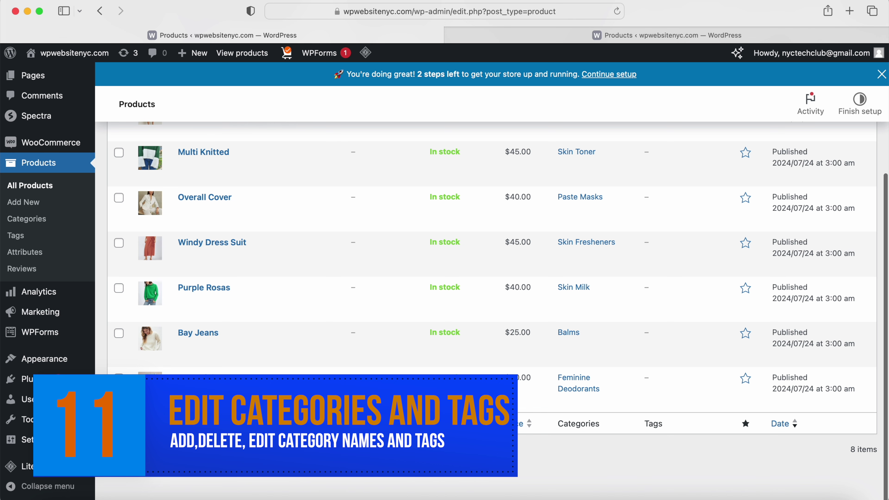
{"action": "scroll", "coordinate": [574, 307], "scroll_direction": "up", "scroll_amount": 5}
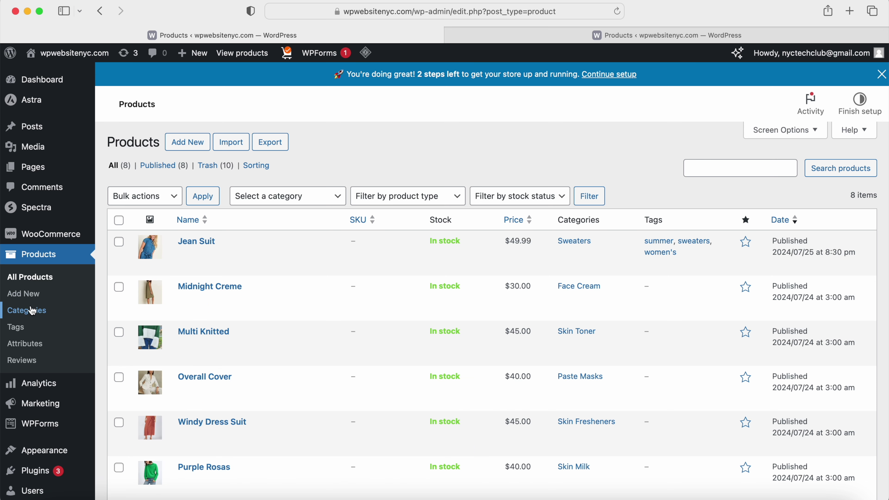
- Tick the Anti-aging Cream, Face Cream, Feminine Deodorants, Paste Masks and Skin Fresheners categories, applying no bulk action
{"action": "left_click", "coordinate": [21, 314]}
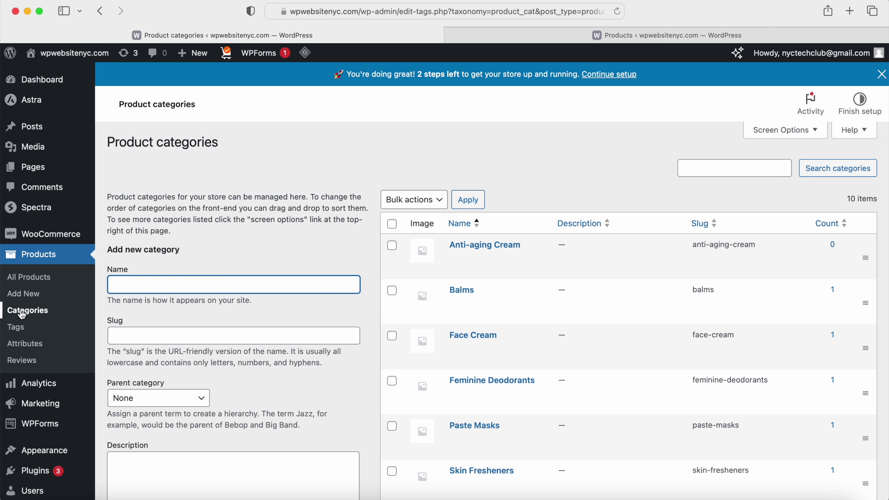
{"action": "left_click", "coordinate": [393, 247]}
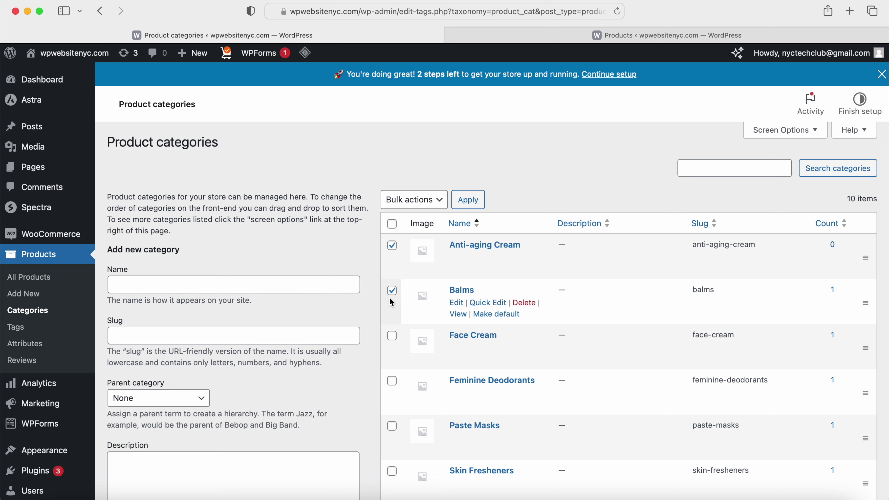
{"action": "left_click", "coordinate": [392, 337]}
{"action": "left_click", "coordinate": [393, 382]}
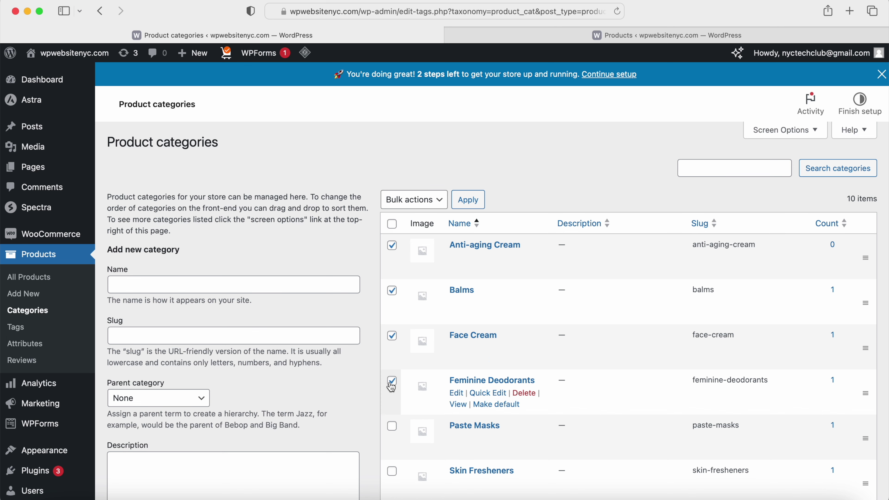
{"action": "scroll", "coordinate": [392, 387], "scroll_direction": "down", "scroll_amount": 5}
{"action": "left_click", "coordinate": [393, 268]}
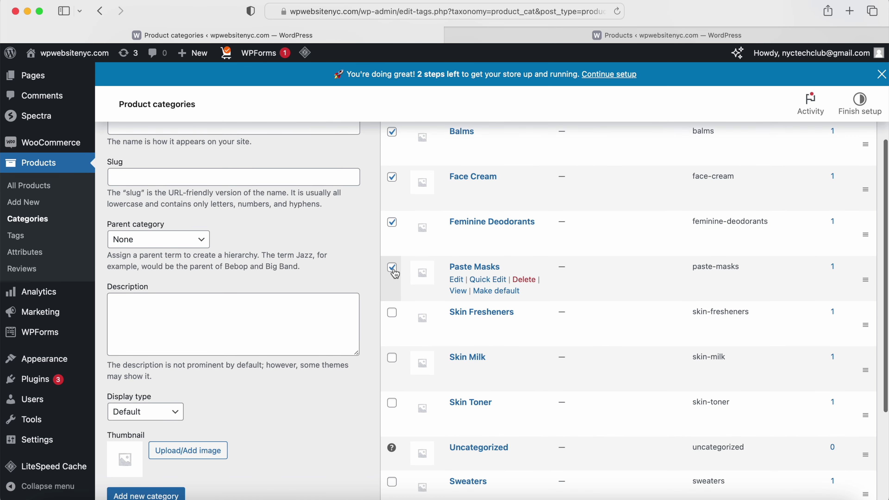
{"action": "left_click", "coordinate": [392, 313]}
{"action": "scroll", "coordinate": [393, 301], "scroll_direction": "up", "scroll_amount": 5}
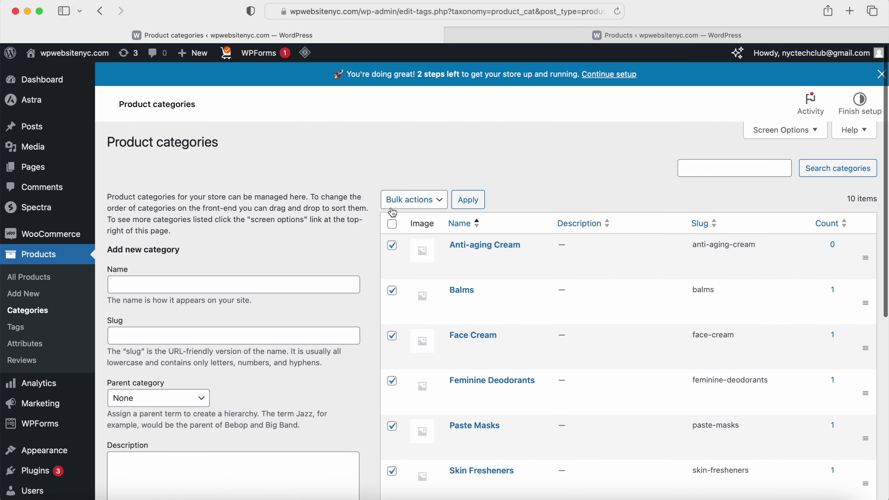
{"action": "left_click", "coordinate": [409, 201]}
{"action": "left_click", "coordinate": [401, 211]}
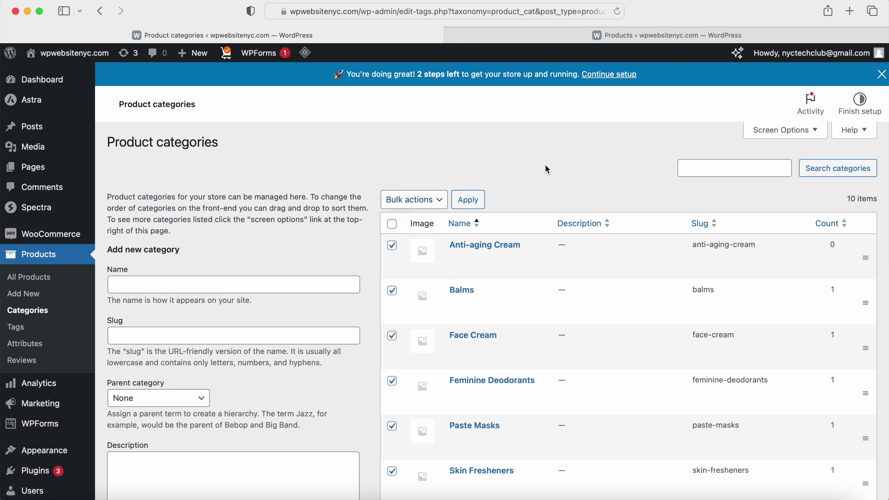
- Edit the Anti-aging Cream category and select its slug, then move to Product tags
{"action": "mouse_move", "coordinate": [511, 254]}
{"action": "left_click", "coordinate": [457, 259]}
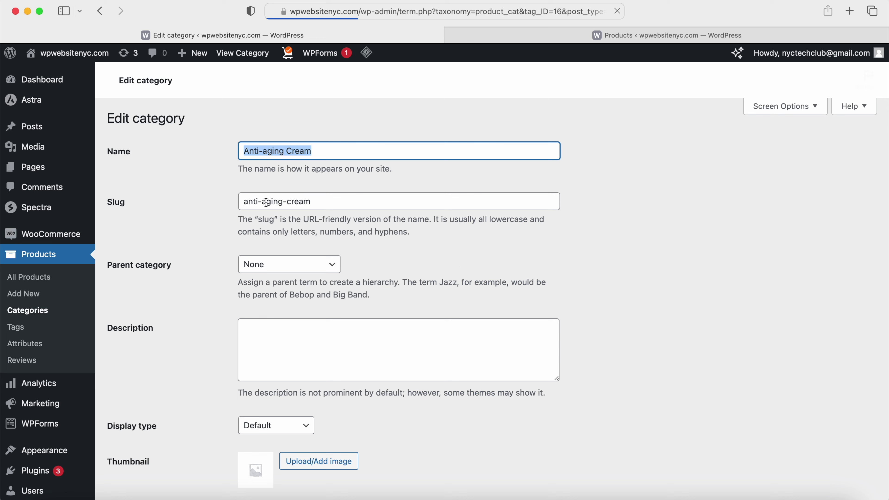
{"action": "left_click", "coordinate": [325, 227]}
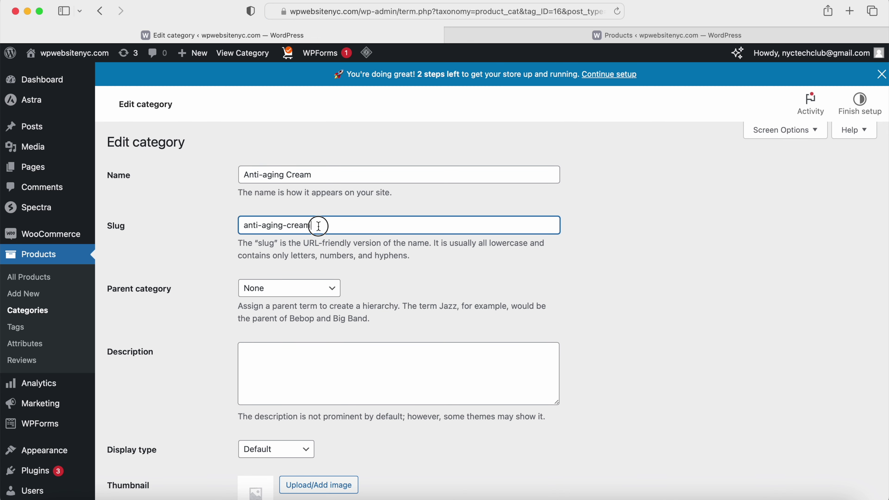
{"action": "left_click_drag", "start_coordinate": [325, 227], "coordinate": [223, 234]}
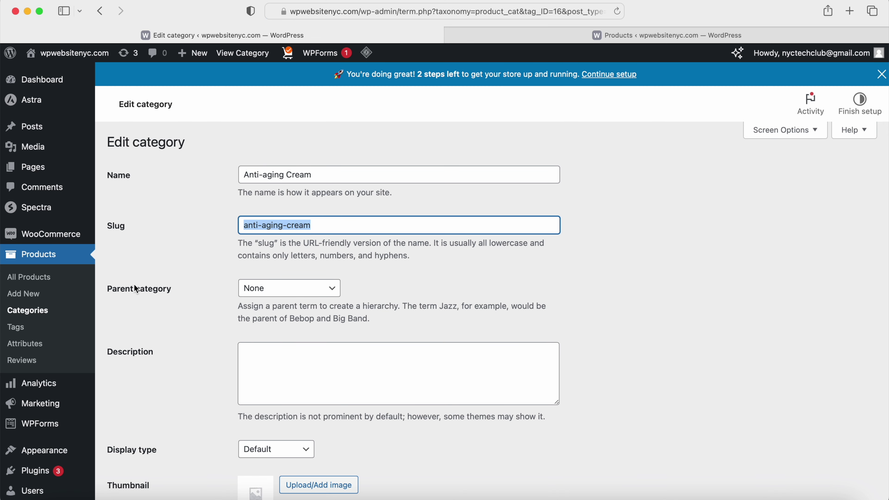
{"action": "scroll", "coordinate": [209, 328], "scroll_direction": "down", "scroll_amount": 3}
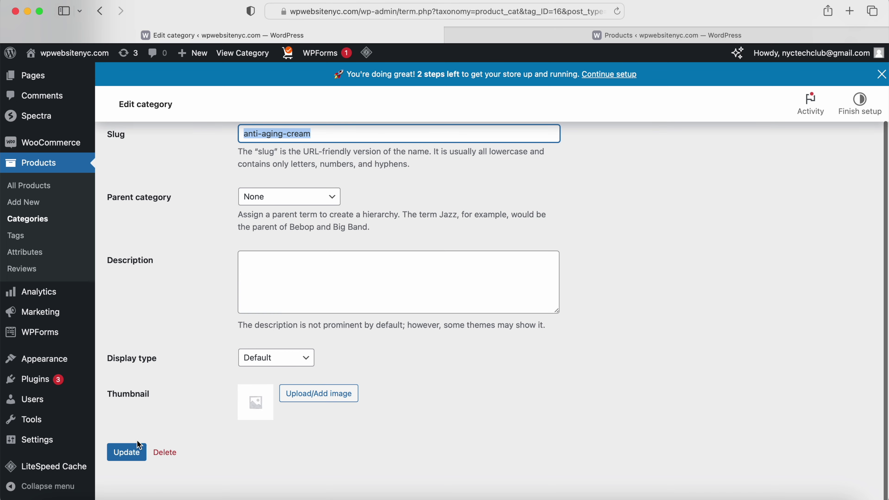
{"action": "scroll", "coordinate": [176, 273], "scroll_direction": "up", "scroll_amount": 3}
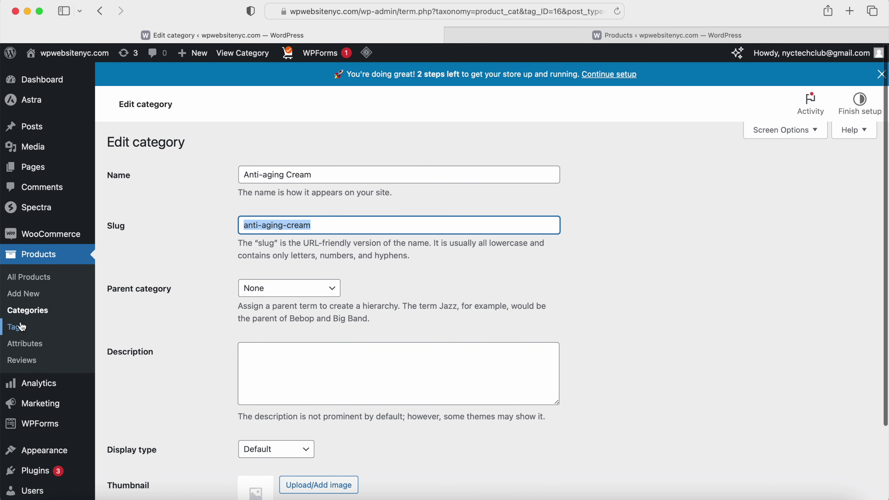
{"action": "left_click", "coordinate": [21, 327]}
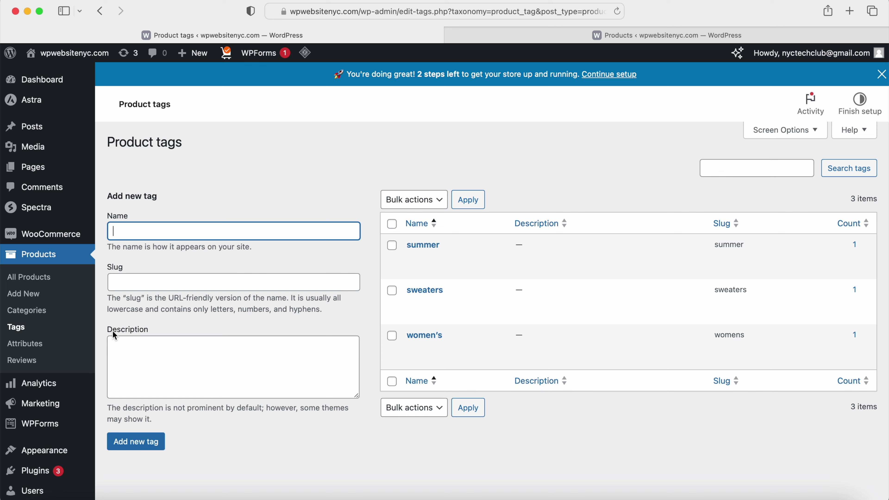
- Check the empty Product Attributes page, then visit the live Shopiful storefront
{"action": "left_click", "coordinate": [24, 345]}
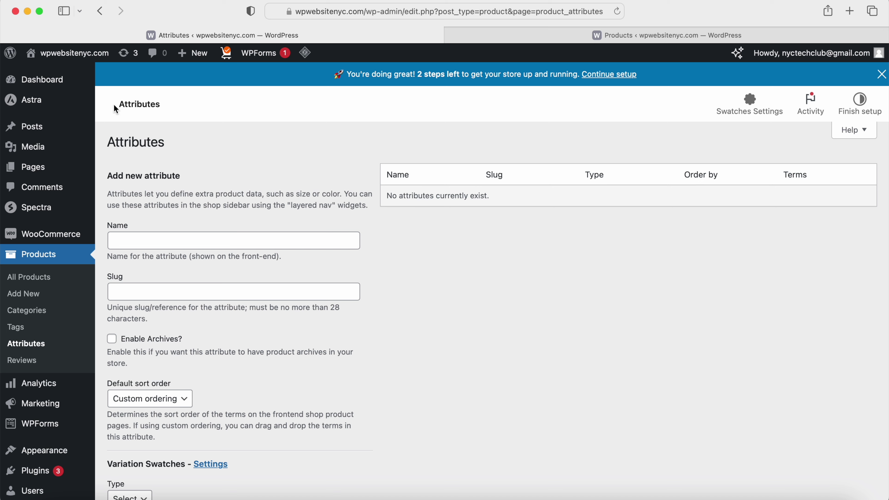
{"action": "mouse_move", "coordinate": [72, 62]}
{"action": "left_click", "coordinate": [67, 80]}
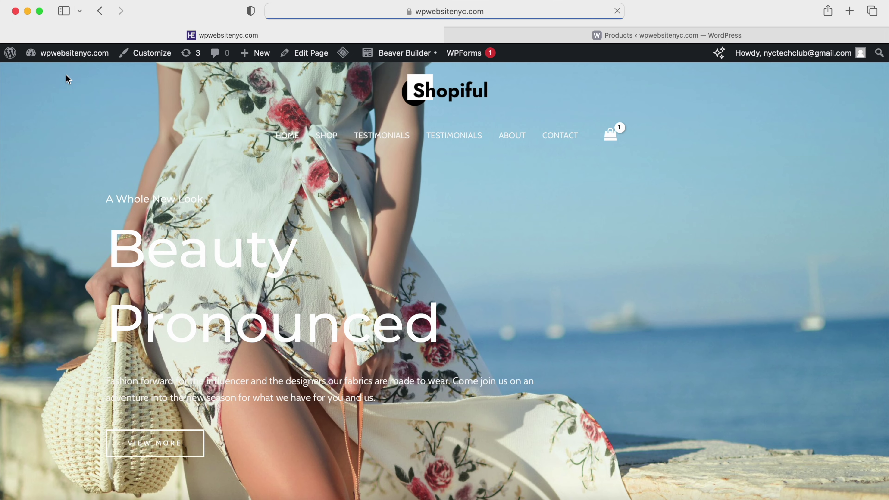
- Scroll through the live Shopiful homepage to review its sections
{"action": "scroll", "coordinate": [267, 170], "scroll_direction": "down", "scroll_amount": 10}
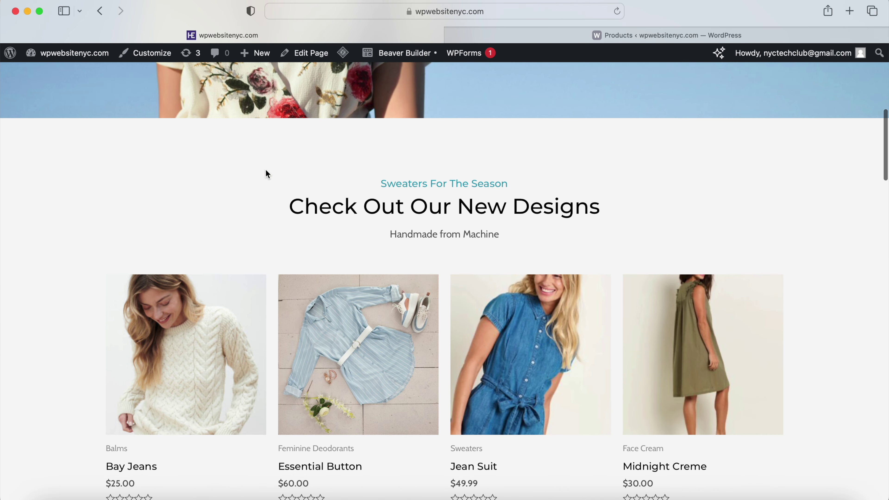
{"action": "scroll", "coordinate": [267, 173], "scroll_direction": "down", "scroll_amount": 5}
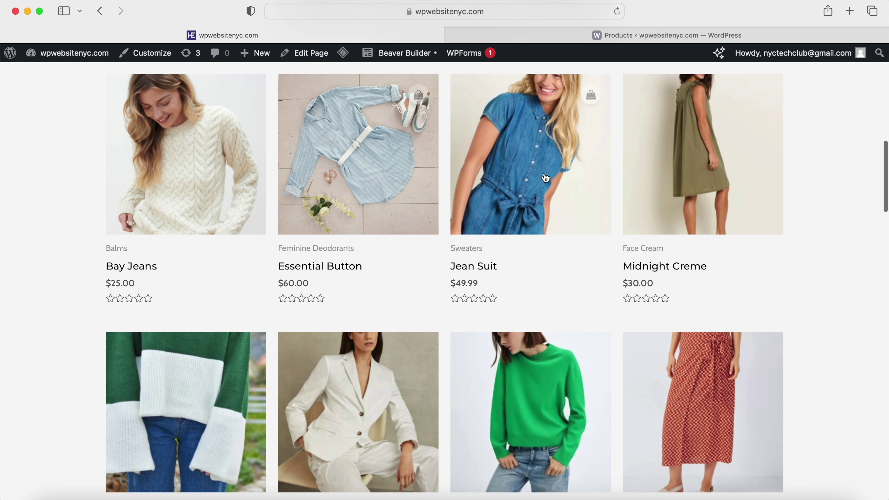
{"action": "scroll", "coordinate": [535, 365], "scroll_direction": "down", "scroll_amount": 15}
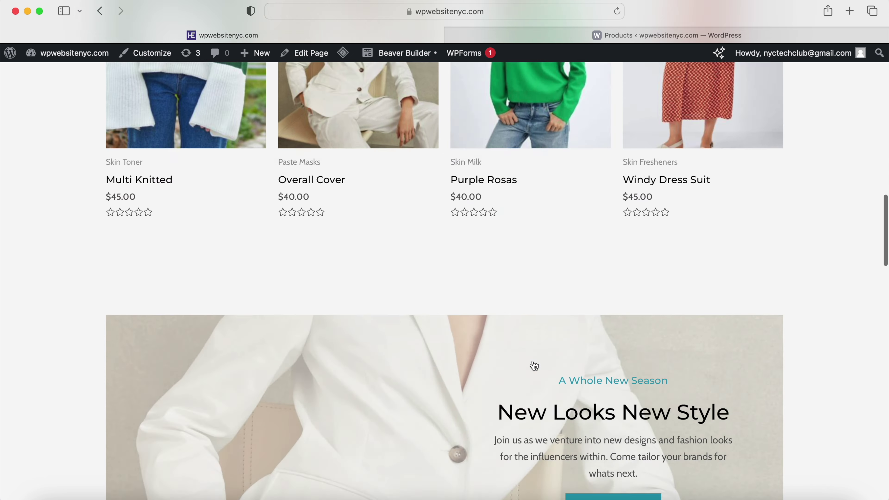
{"action": "scroll", "coordinate": [534, 364], "scroll_direction": "down", "scroll_amount": 10}
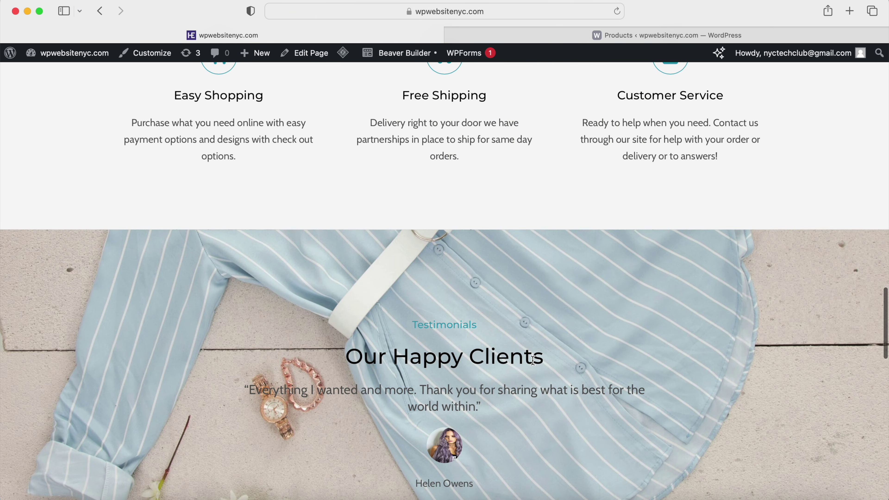
{"action": "scroll", "coordinate": [533, 366], "scroll_direction": "down", "scroll_amount": 5}
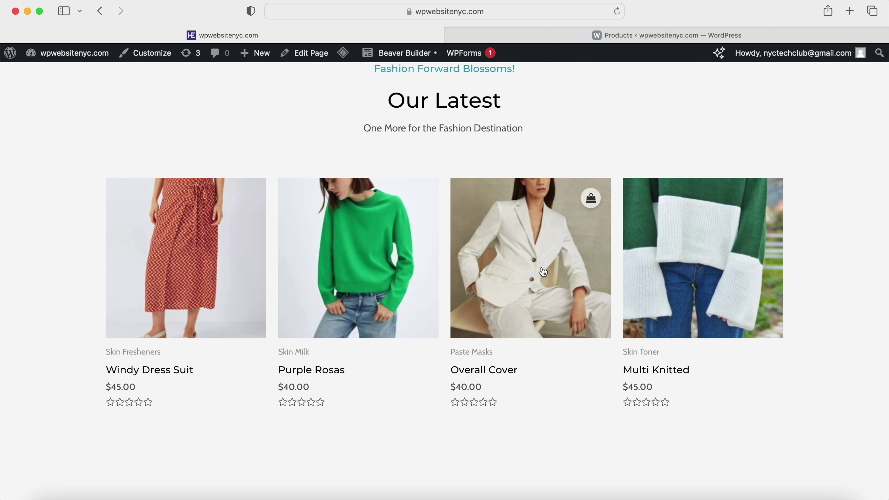
{"action": "scroll", "coordinate": [544, 272], "scroll_direction": "up", "scroll_amount": 20}
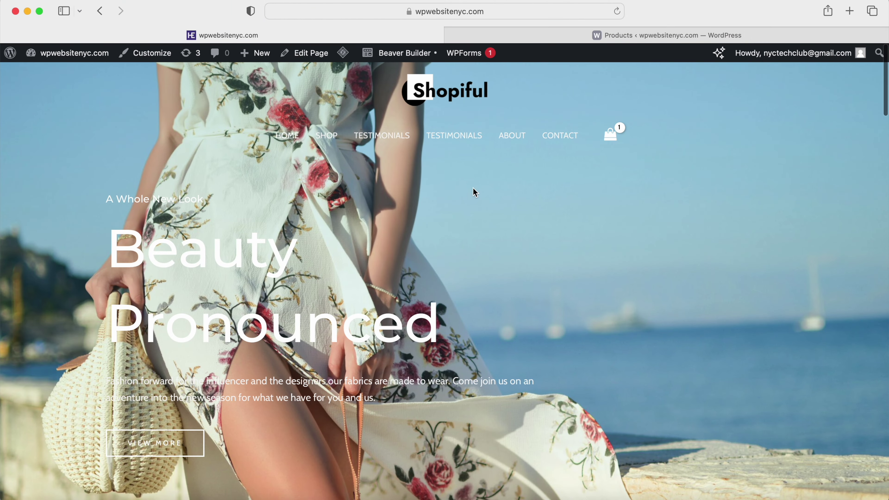
- Browse the storefront's shop page with its 8 products, then return to the admin Dashboard
{"action": "left_click", "coordinate": [325, 136]}
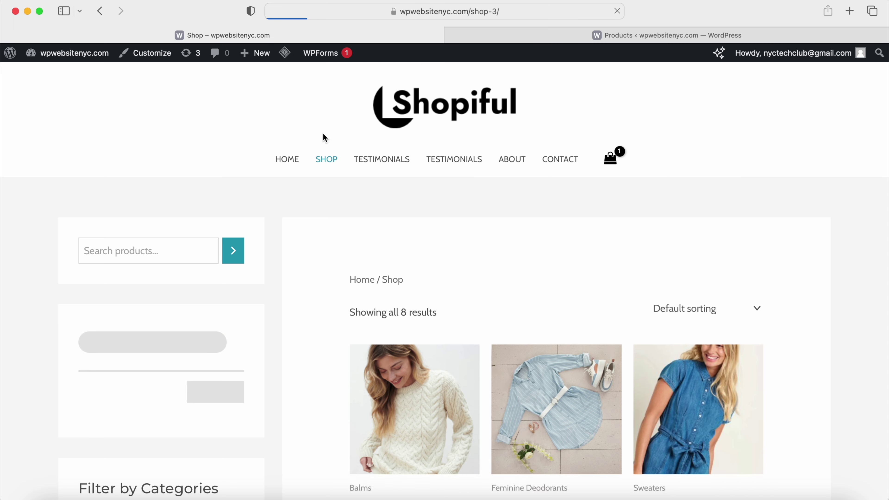
{"action": "scroll", "coordinate": [325, 139], "scroll_direction": "down", "scroll_amount": 10}
{"action": "scroll", "coordinate": [324, 137], "scroll_direction": "down", "scroll_amount": 3}
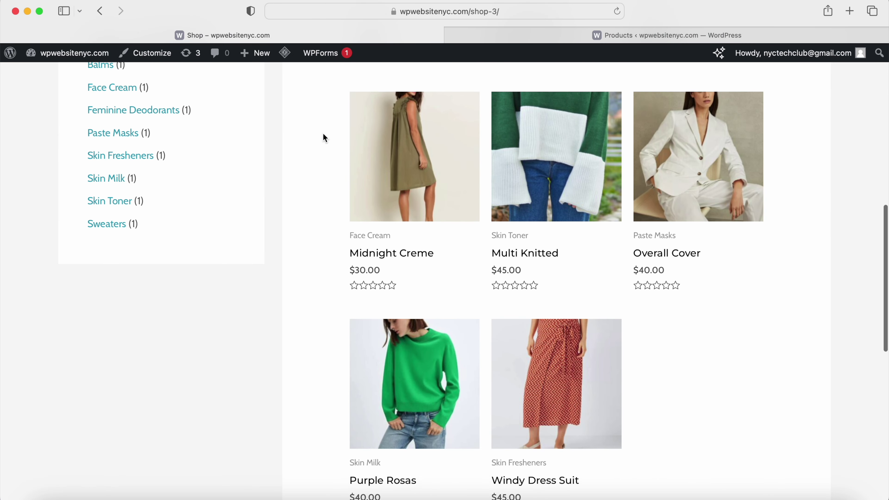
{"action": "scroll", "coordinate": [318, 199], "scroll_direction": "up", "scroll_amount": 15}
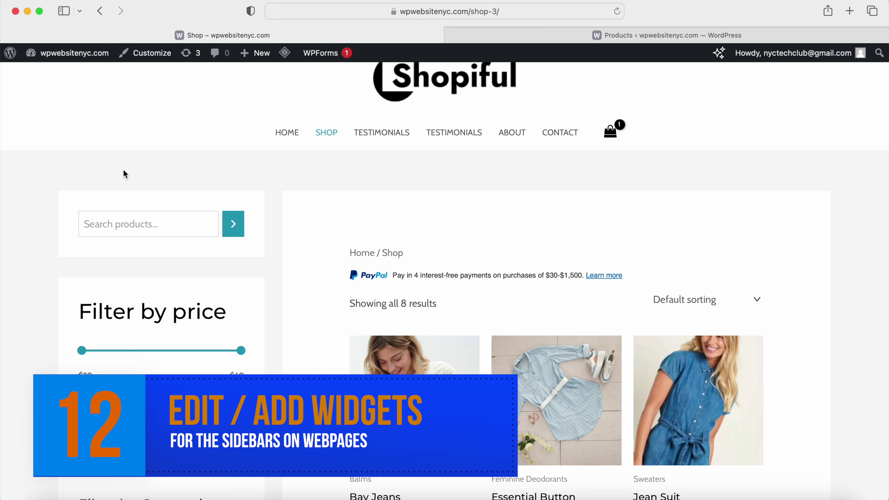
{"action": "scroll", "coordinate": [96, 115], "scroll_direction": "down", "scroll_amount": 20}
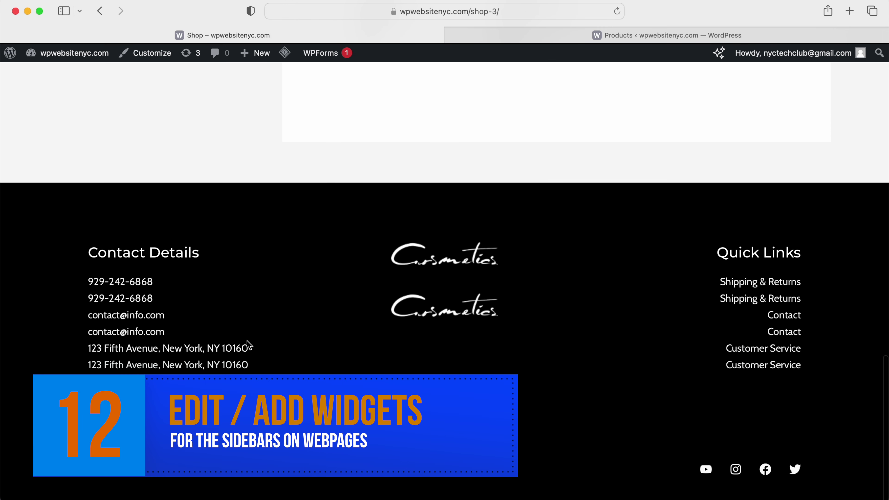
{"action": "mouse_move", "coordinate": [71, 56]}
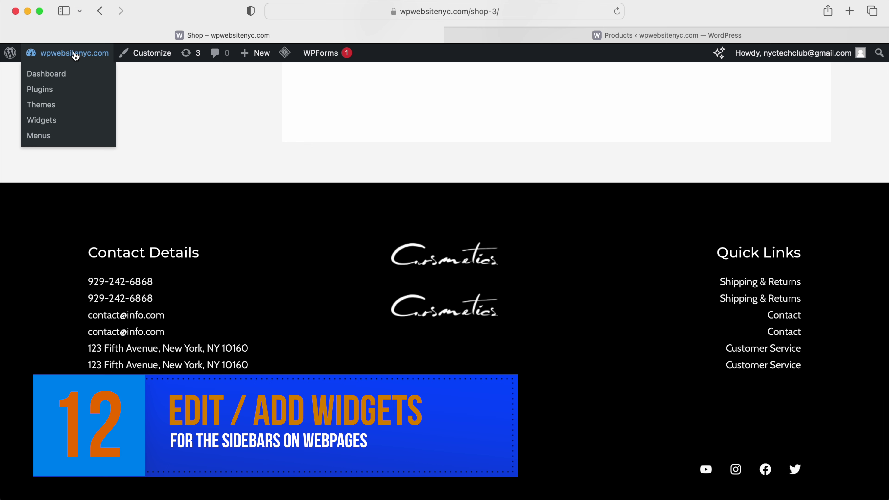
{"action": "left_click", "coordinate": [56, 75]}
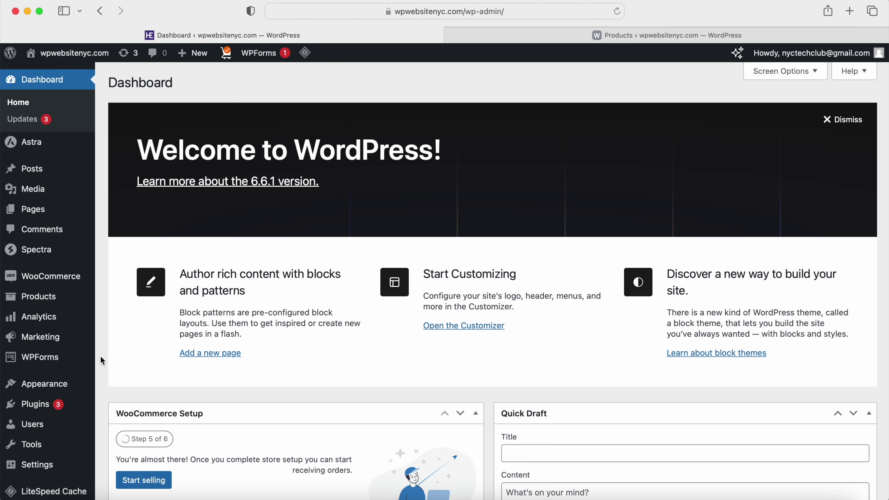
- Open Appearance > Widgets and browse the full block list without adding anything
{"action": "mouse_move", "coordinate": [44, 389]}
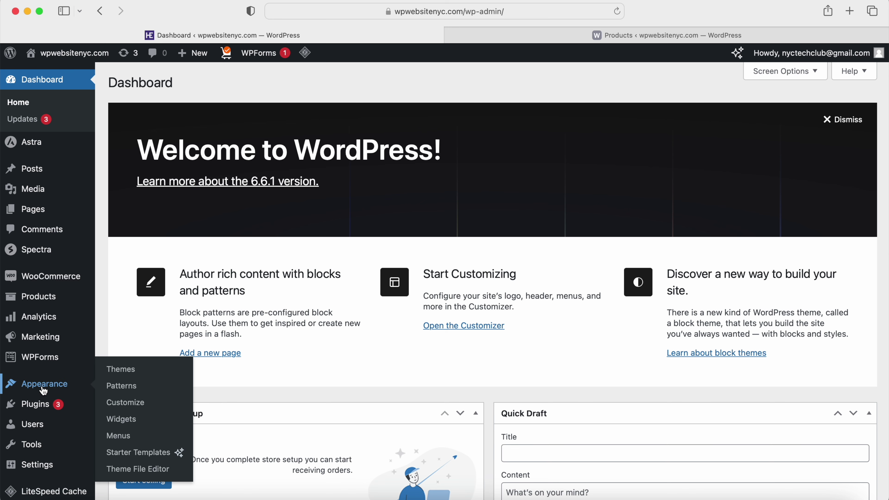
{"action": "left_click", "coordinate": [121, 422]}
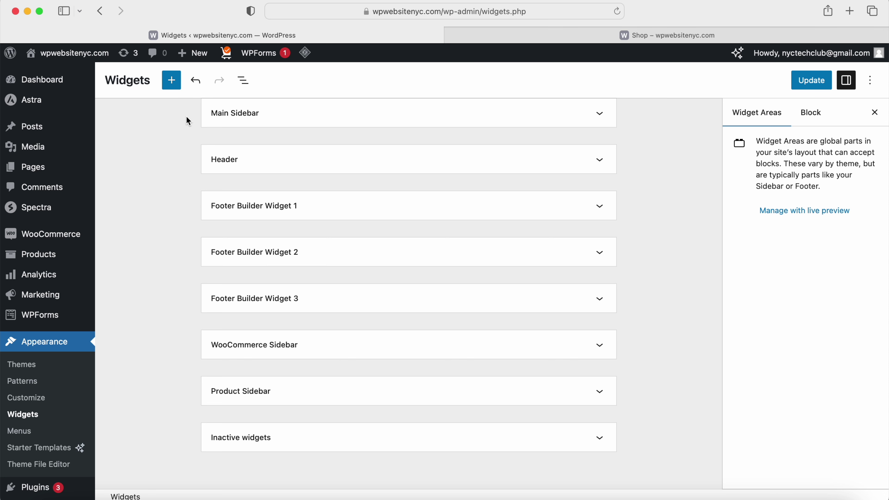
{"action": "left_click", "coordinate": [174, 84]}
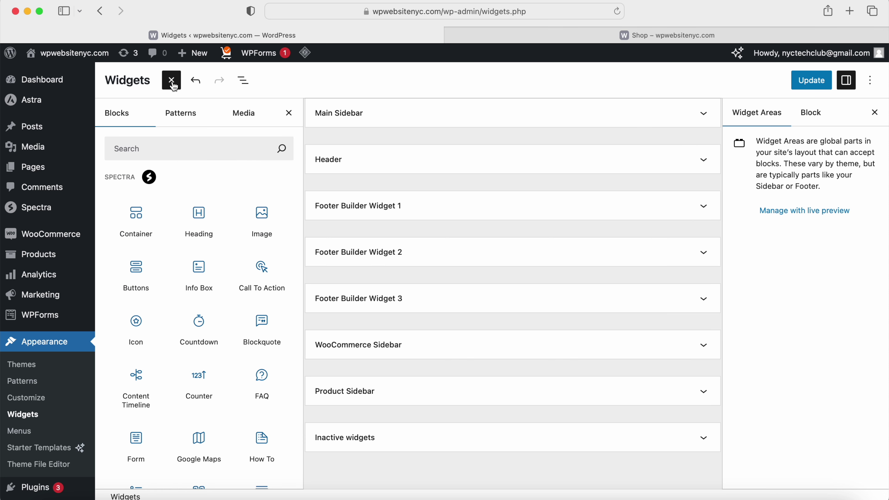
{"action": "scroll", "coordinate": [210, 287], "scroll_direction": "down", "scroll_amount": 10}
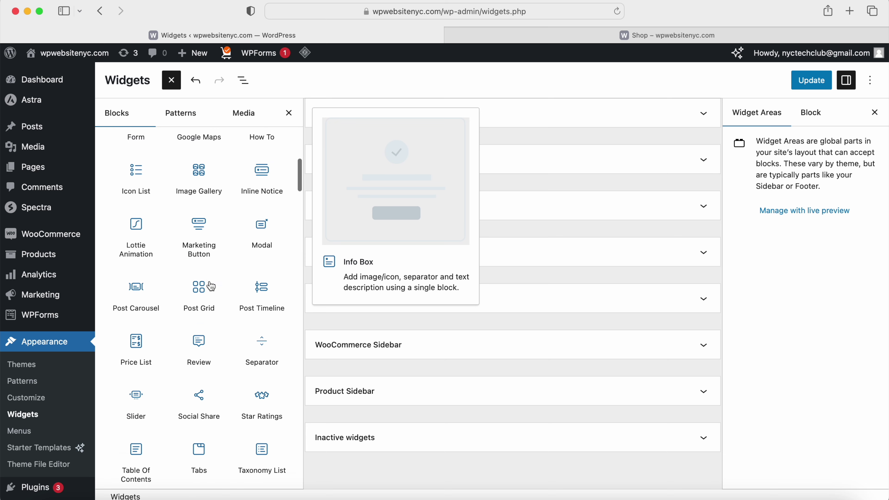
{"action": "scroll", "coordinate": [211, 286], "scroll_direction": "down", "scroll_amount": 15}
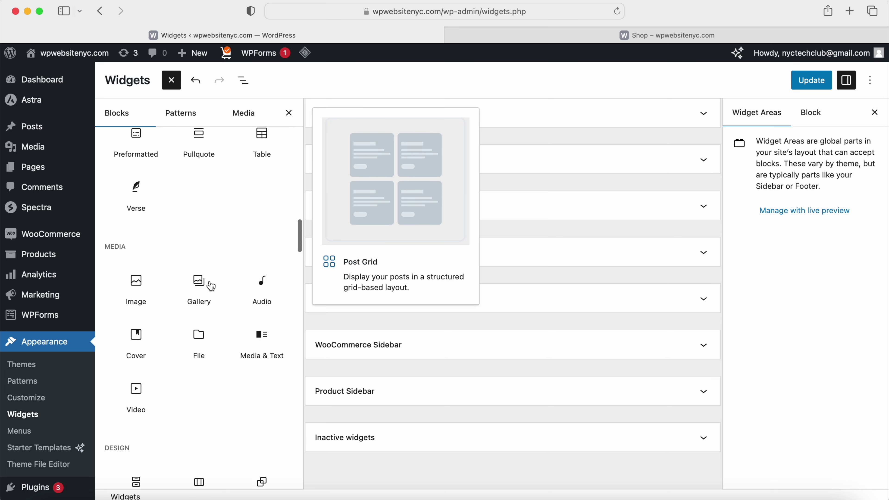
{"action": "scroll", "coordinate": [201, 422], "scroll_direction": "down", "scroll_amount": 10}
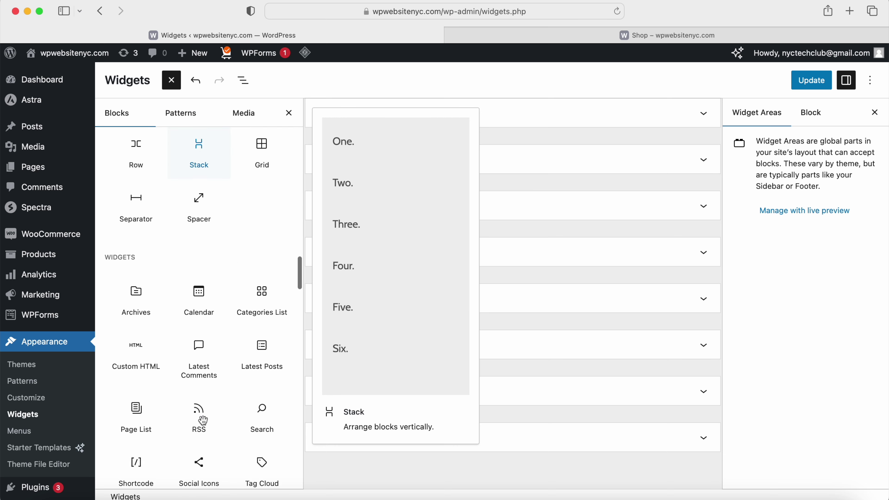
{"action": "scroll", "coordinate": [203, 420], "scroll_direction": "up", "scroll_amount": 20}
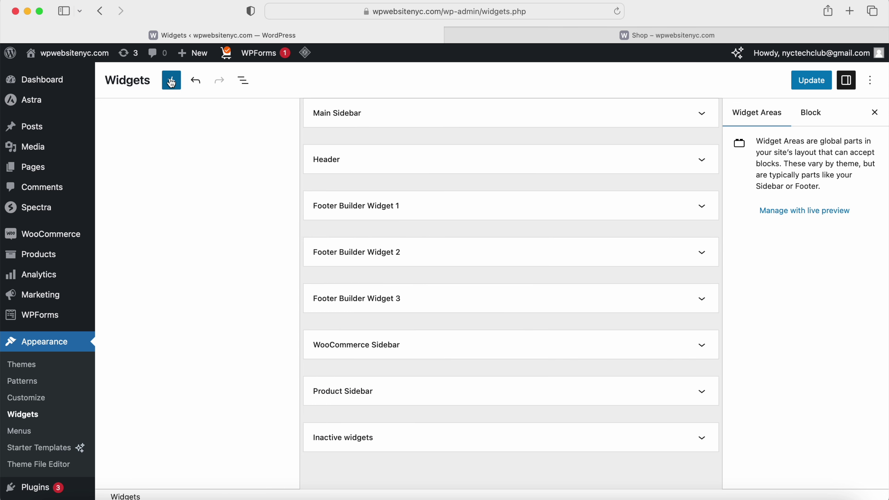
{"action": "left_click", "coordinate": [172, 82]}
- Expand the Main Sidebar to review its widgets, then collapse it
{"action": "left_click", "coordinate": [312, 121]}
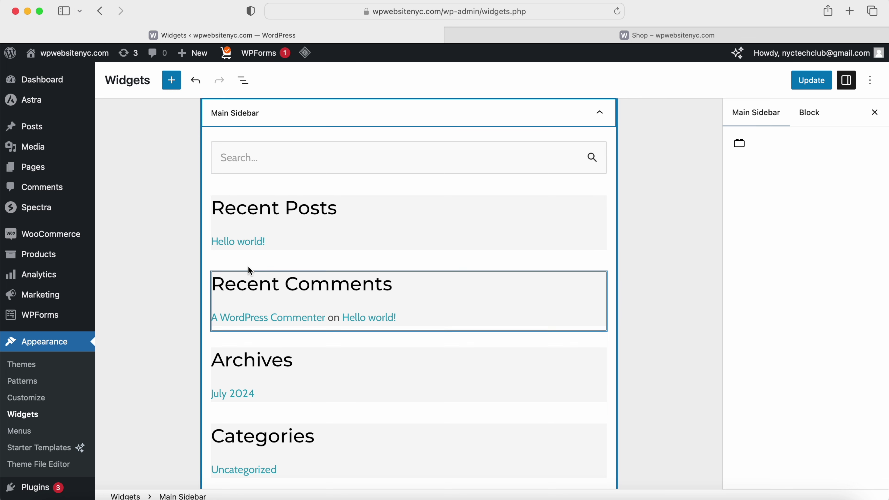
{"action": "scroll", "coordinate": [316, 305], "scroll_direction": "down", "scroll_amount": 8}
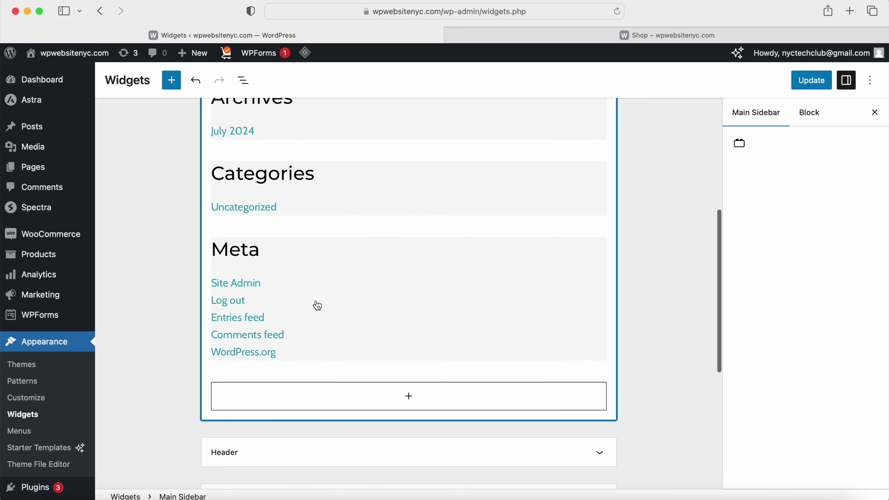
{"action": "scroll", "coordinate": [314, 305], "scroll_direction": "up", "scroll_amount": 8}
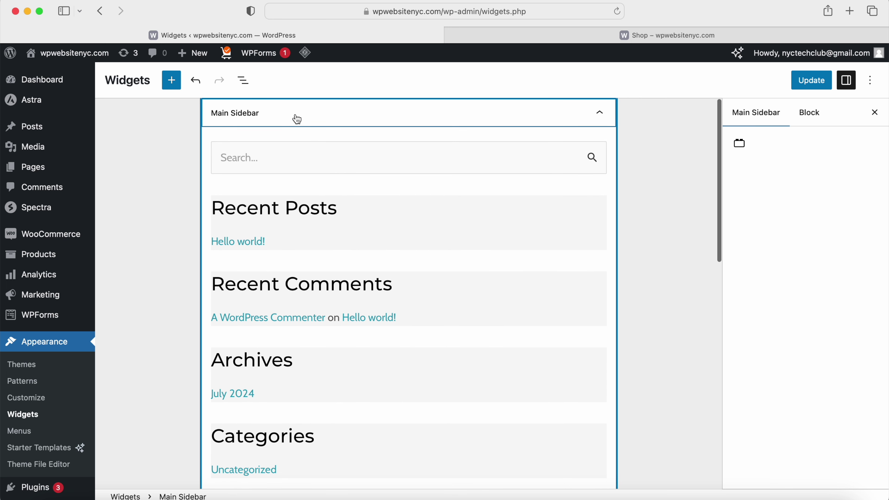
{"action": "left_click", "coordinate": [296, 119]}
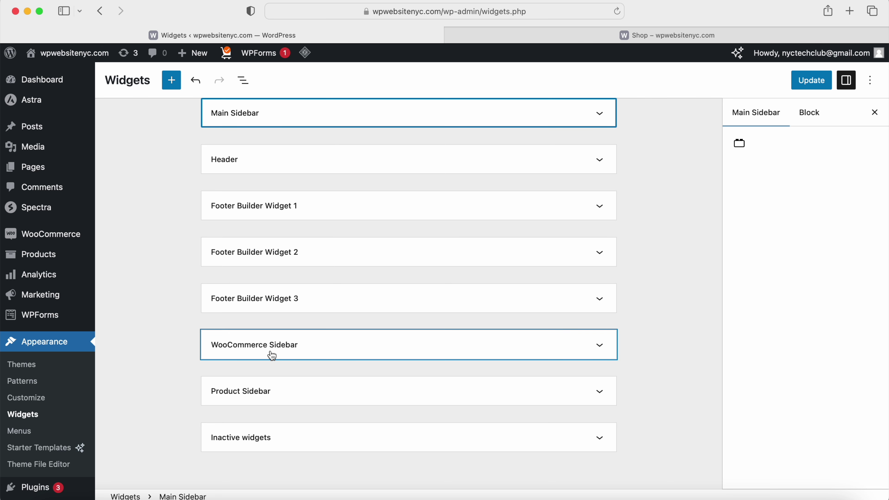
- Compare the WooCommerce Sidebar widgets with the live shop page and inspect the Filter by price block
{"action": "left_click", "coordinate": [289, 351]}
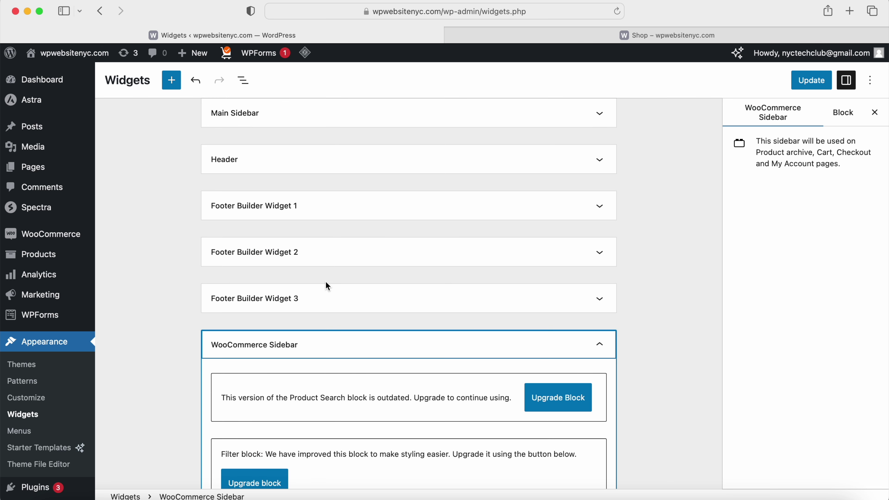
{"action": "scroll", "coordinate": [329, 282], "scroll_direction": "down", "scroll_amount": 8}
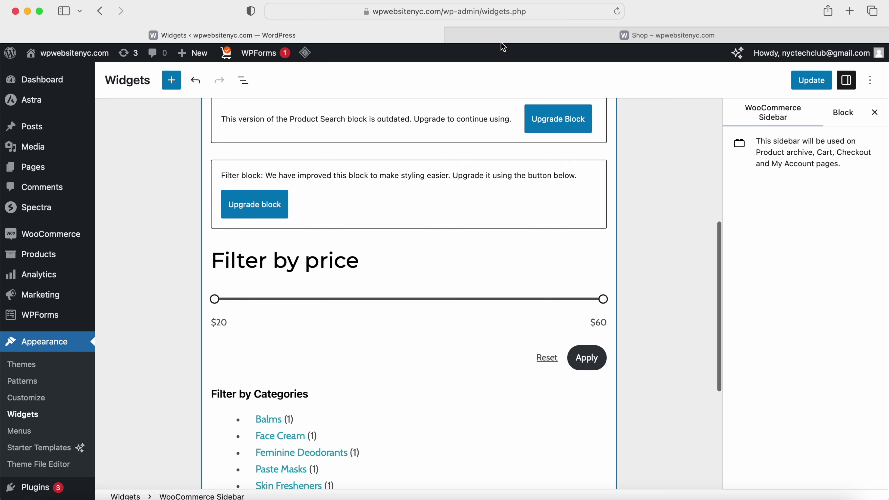
{"action": "left_click", "coordinate": [506, 38]}
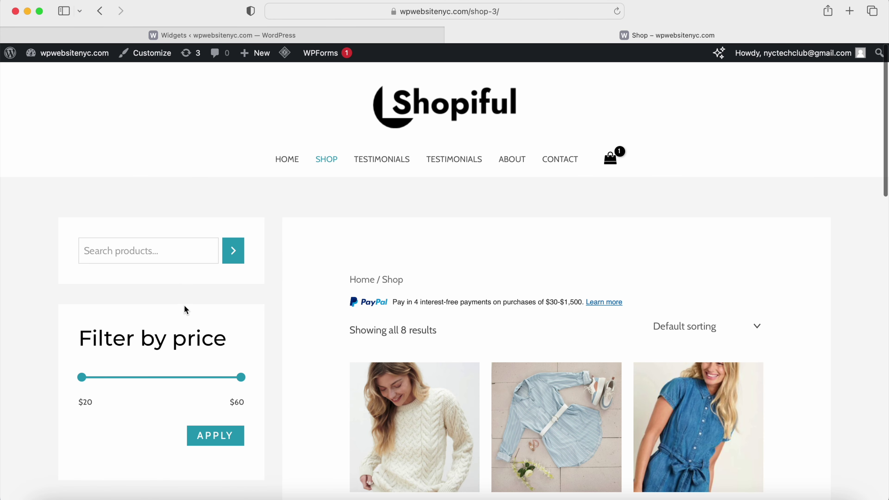
{"action": "scroll", "coordinate": [186, 310], "scroll_direction": "down", "scroll_amount": 5}
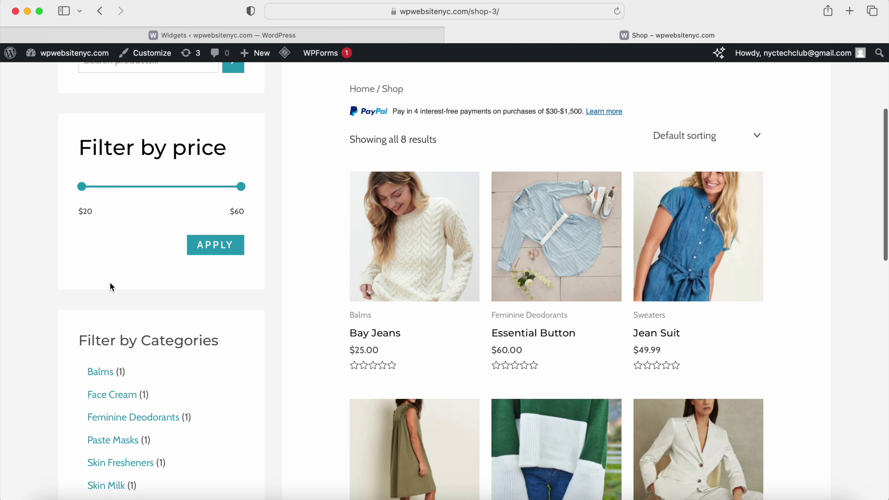
{"action": "left_click", "coordinate": [395, 36]}
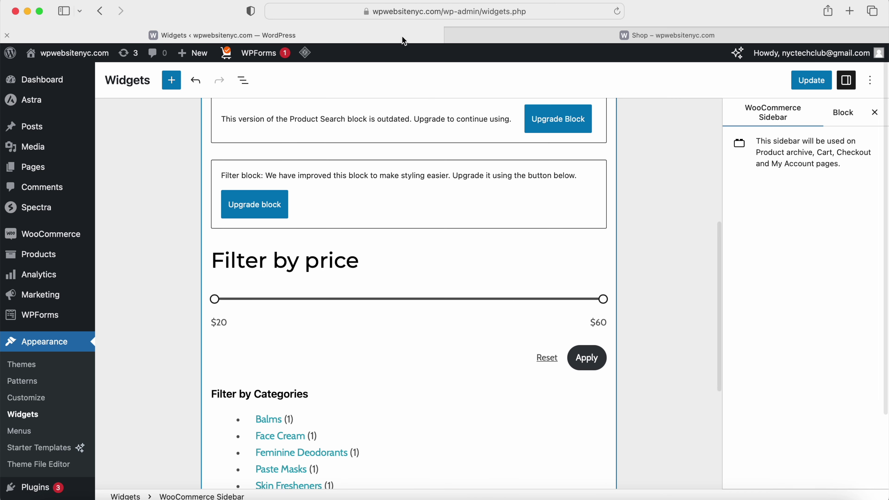
{"action": "left_click", "coordinate": [402, 274]}
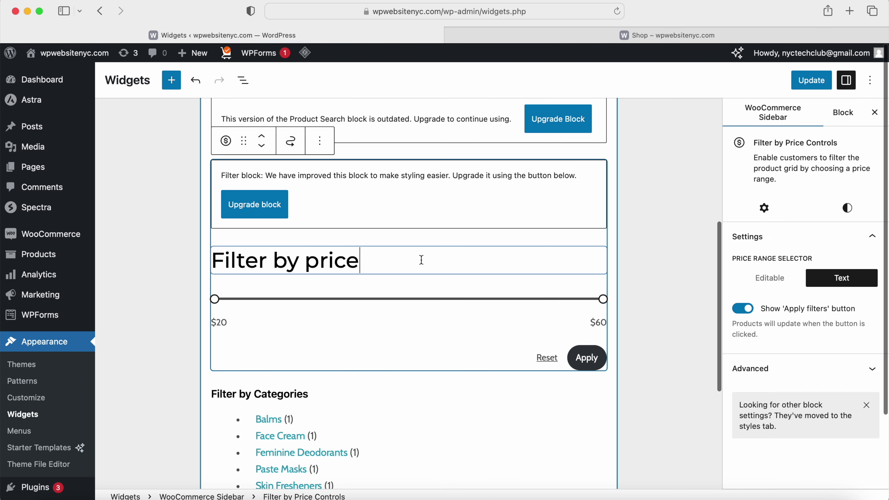
{"action": "left_click", "coordinate": [320, 142]}
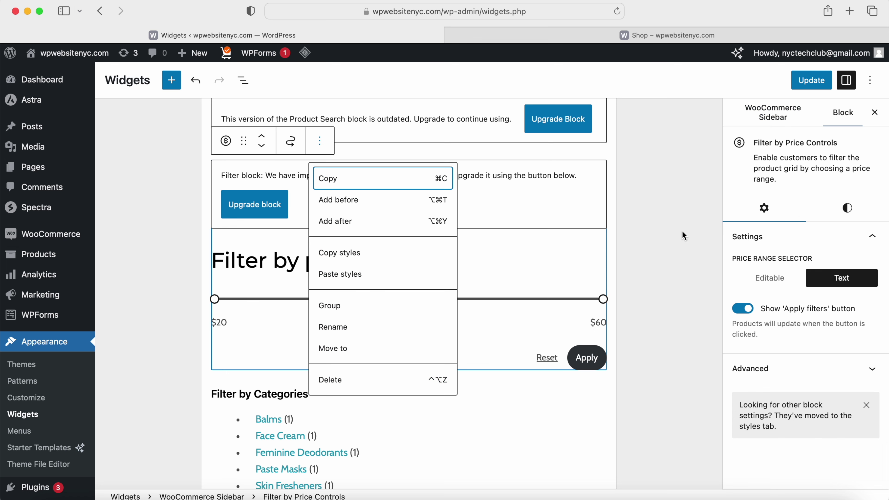
{"action": "left_click", "coordinate": [660, 246]}
{"action": "scroll", "coordinate": [439, 334], "scroll_direction": "down", "scroll_amount": 5}
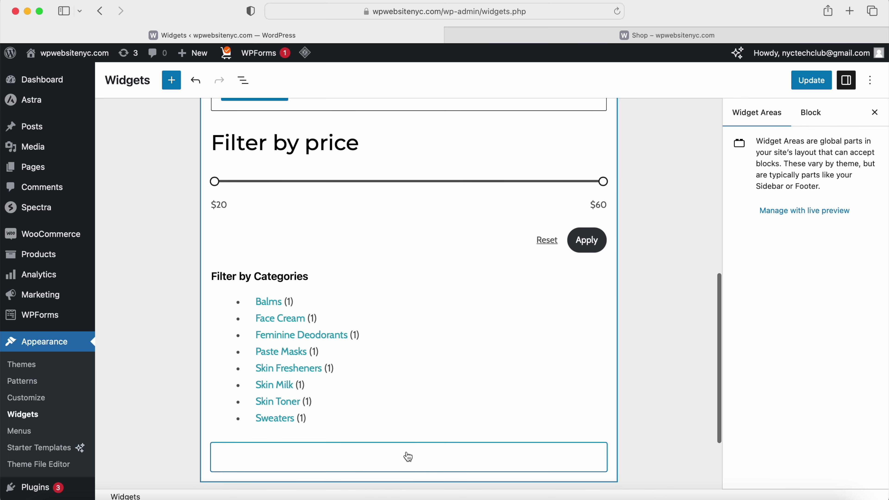
- Browse blocks for the WooCommerce Sidebar without adding any, collapse it, and return to the shop page
{"action": "left_click", "coordinate": [409, 457]}
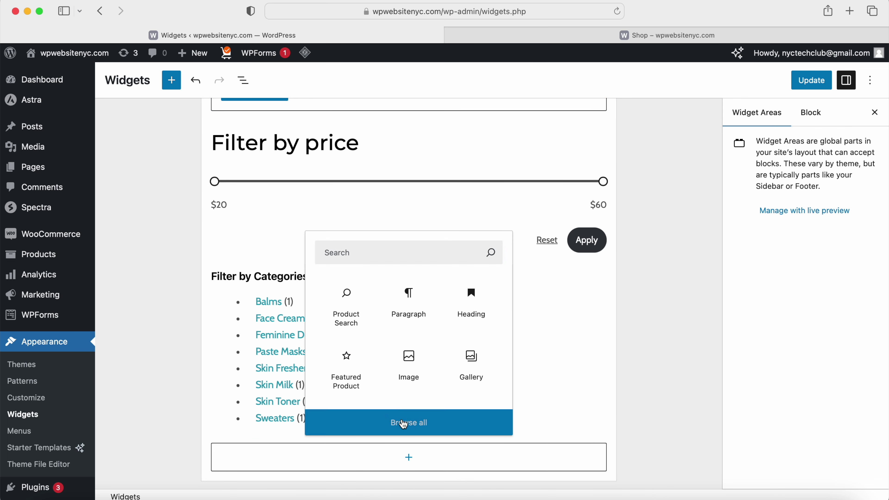
{"action": "left_click", "coordinate": [404, 424]}
{"action": "scroll", "coordinate": [203, 333], "scroll_direction": "down", "scroll_amount": 10}
{"action": "scroll", "coordinate": [208, 327], "scroll_direction": "down", "scroll_amount": 20}
{"action": "scroll", "coordinate": [207, 326], "scroll_direction": "down", "scroll_amount": 3}
{"action": "scroll", "coordinate": [174, 372], "scroll_direction": "up", "scroll_amount": 7}
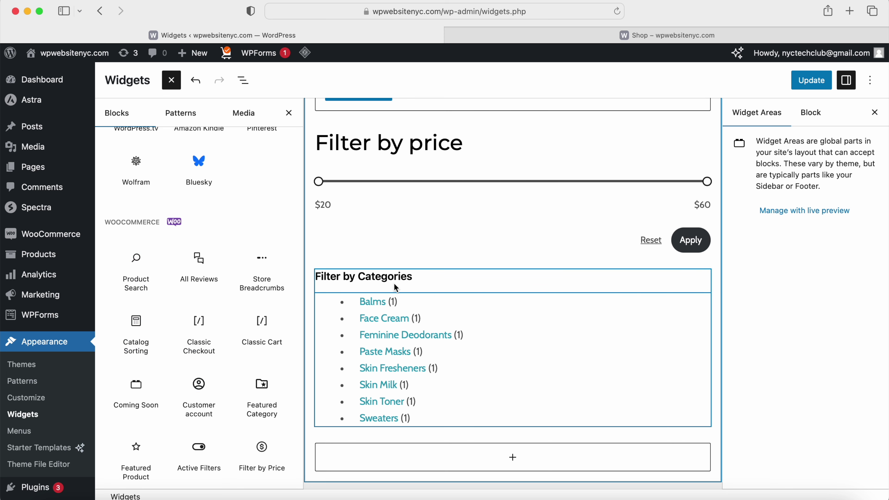
{"action": "left_click", "coordinate": [171, 81]}
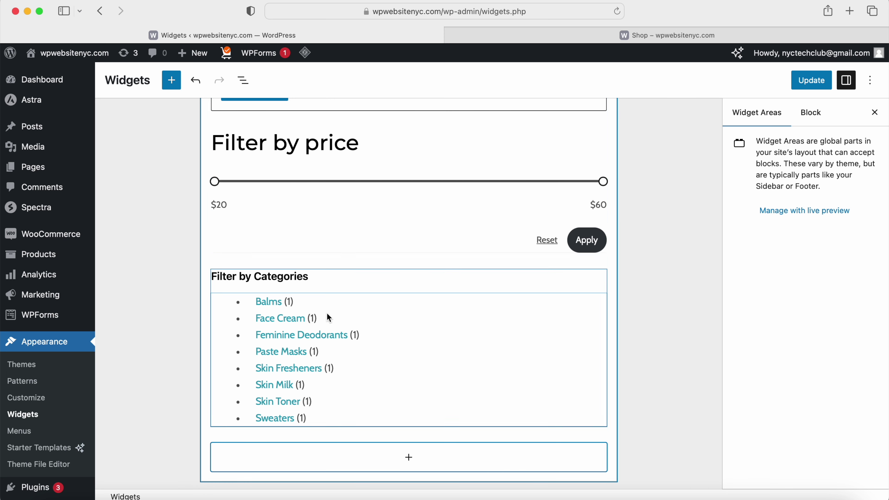
{"action": "scroll", "coordinate": [350, 283], "scroll_direction": "up", "scroll_amount": 5}
{"action": "scroll", "coordinate": [351, 283], "scroll_direction": "up", "scroll_amount": 6}
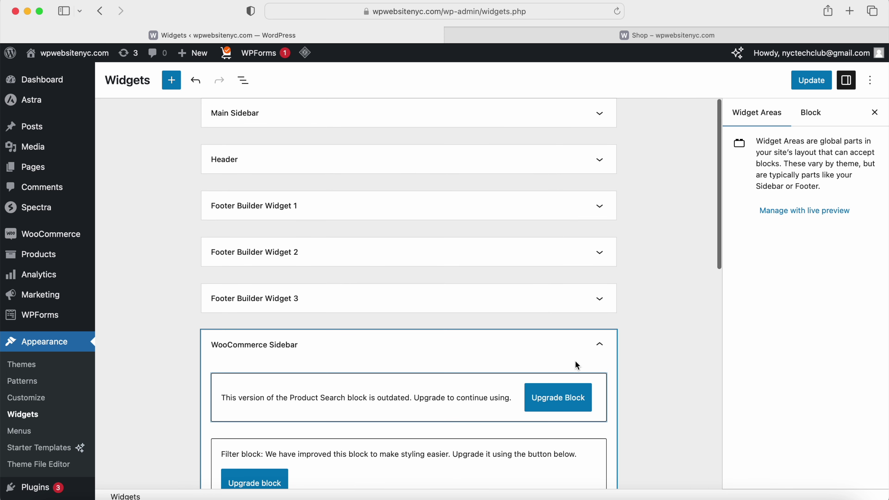
{"action": "left_click", "coordinate": [601, 351]}
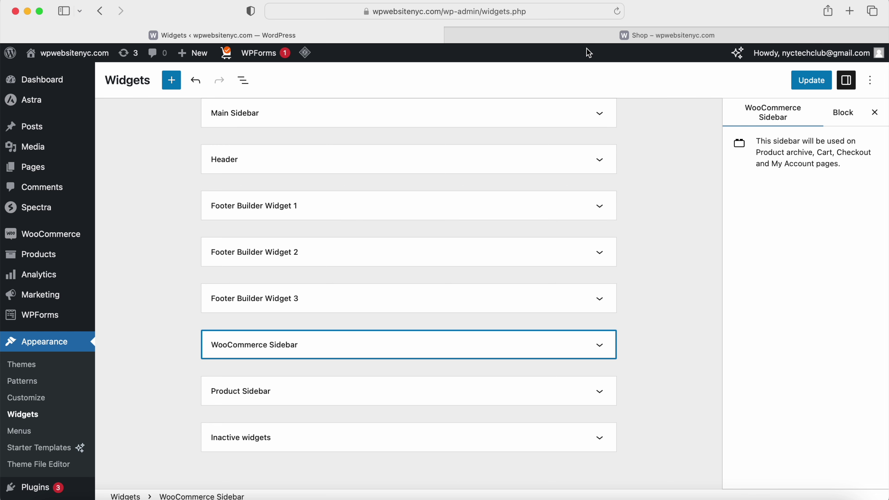
{"action": "left_click", "coordinate": [570, 30]}
- Confirm Footer Builder Widget 1's Contact Details widget uses the Contact menu, then expand Footer Builder Widget 2
{"action": "scroll", "coordinate": [530, 236], "scroll_direction": "down", "scroll_amount": 15}
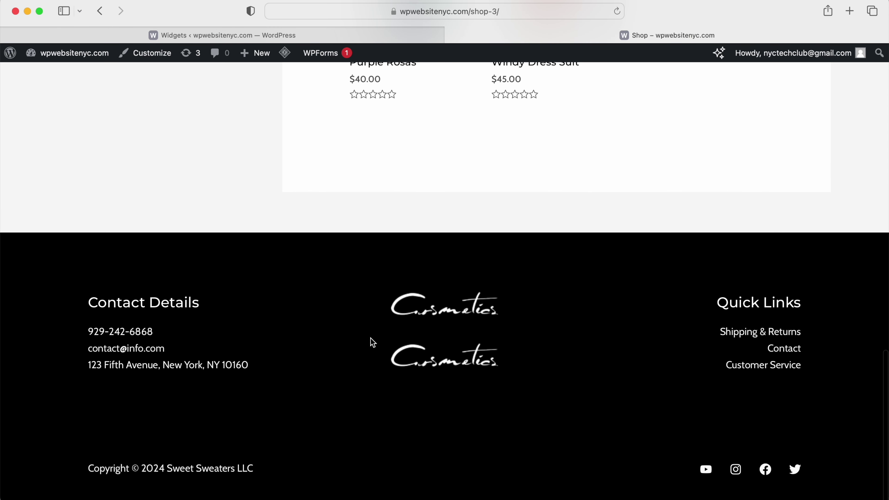
{"action": "left_click", "coordinate": [389, 31]}
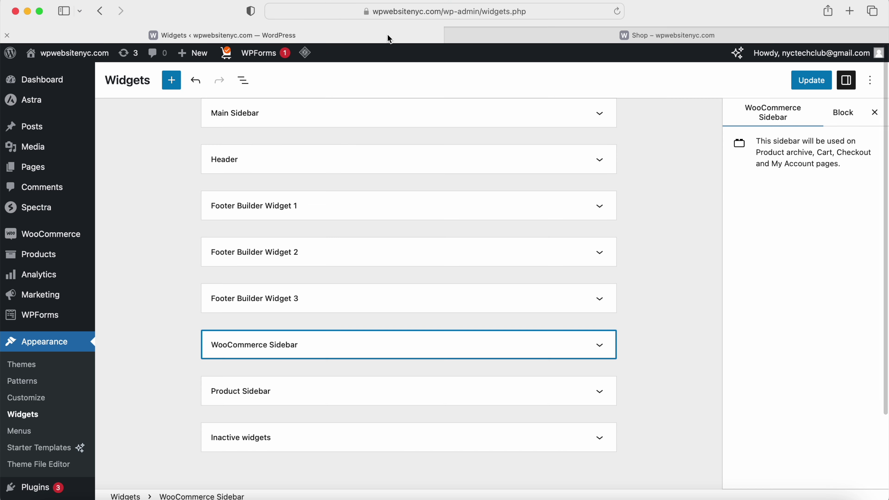
{"action": "left_click", "coordinate": [445, 205]}
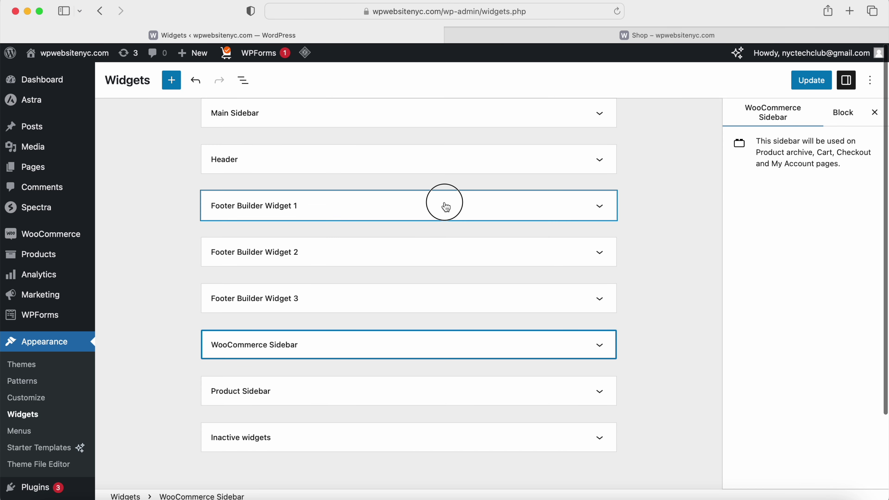
{"action": "left_click", "coordinate": [399, 285]}
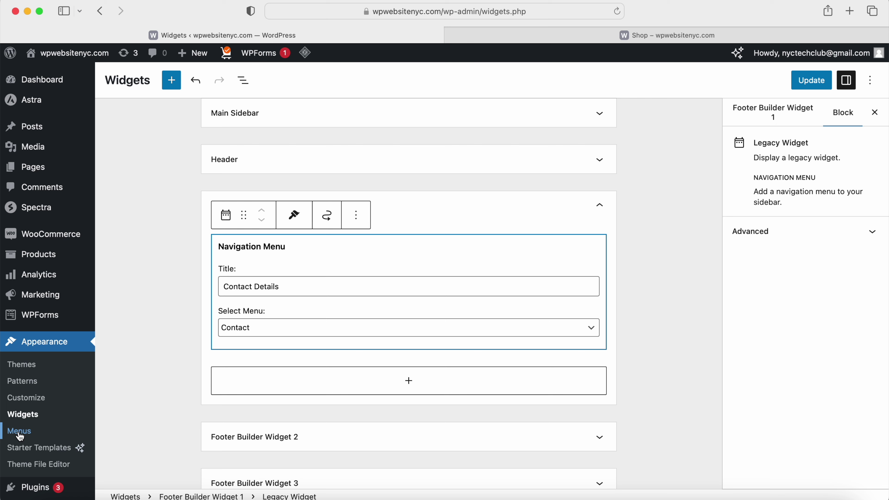
{"action": "left_click", "coordinate": [317, 328]}
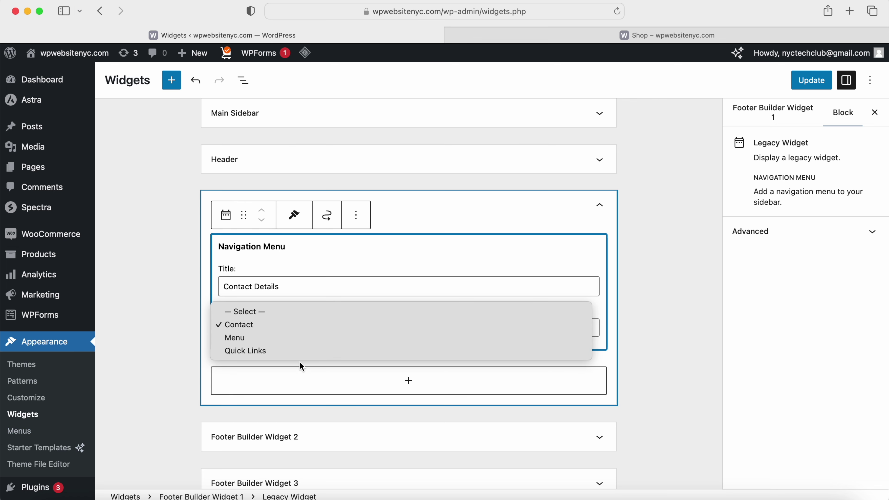
{"action": "left_click", "coordinate": [317, 259]}
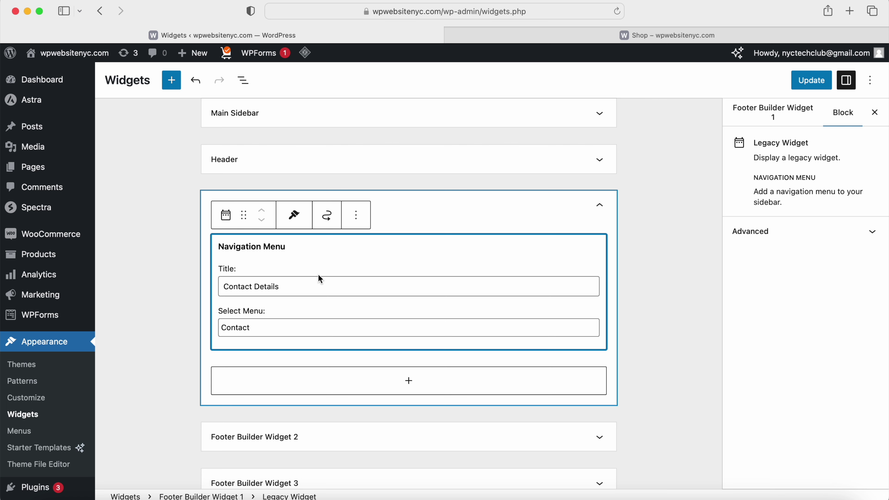
{"action": "left_click", "coordinate": [356, 215]}
{"action": "left_click", "coordinate": [478, 207]}
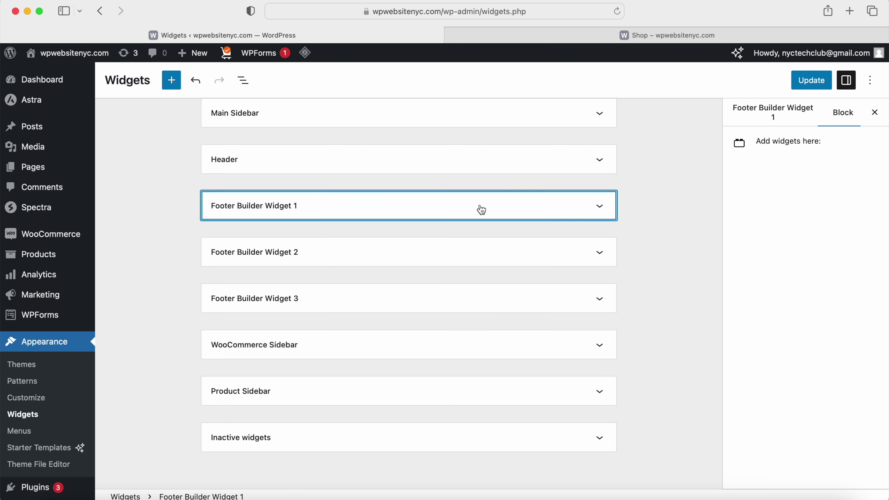
{"action": "left_click", "coordinate": [404, 258]}
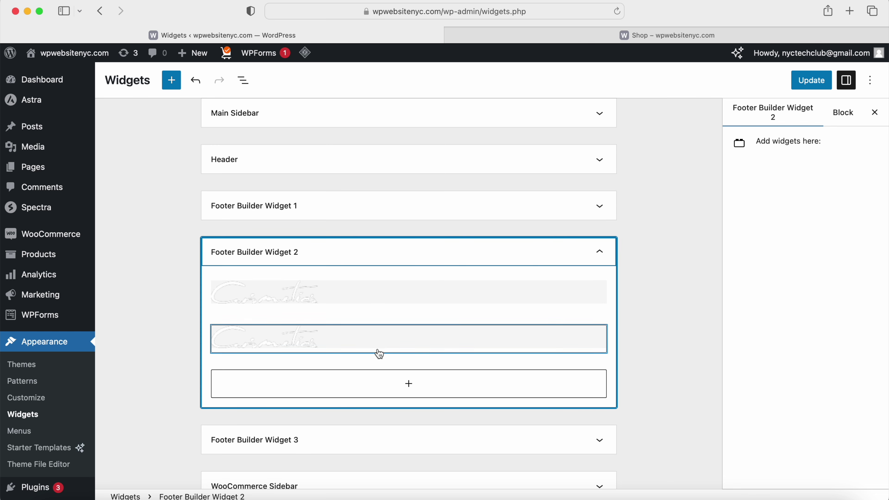
- Delete both broken legacy Image widgets from Footer Builder Widget 2
{"action": "left_click", "coordinate": [389, 346]}
{"action": "left_click", "coordinate": [363, 308]}
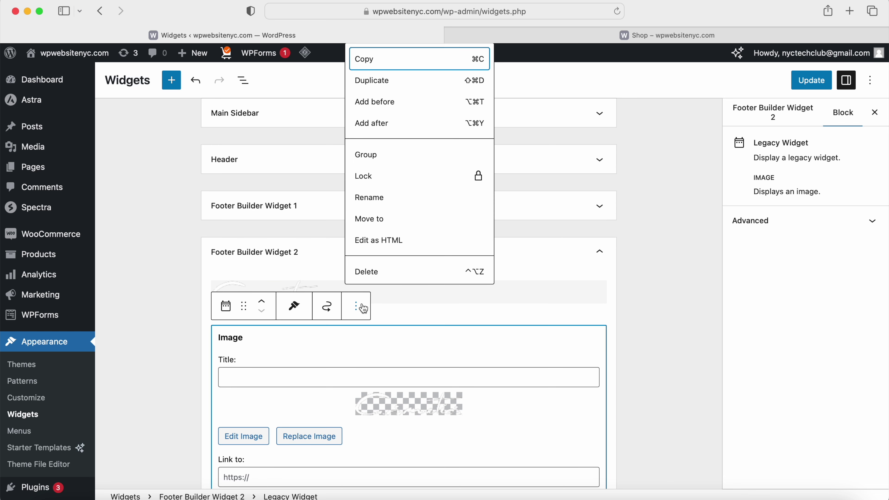
{"action": "left_click", "coordinate": [387, 278]}
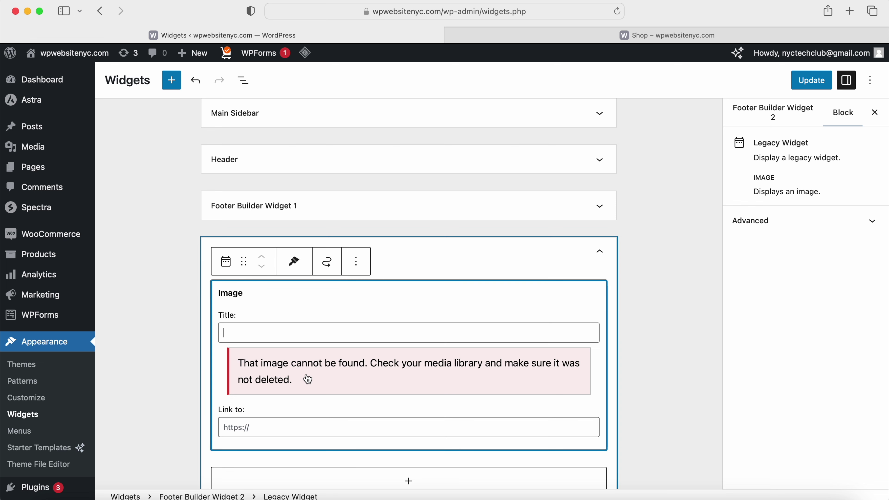
{"action": "left_click", "coordinate": [361, 261]}
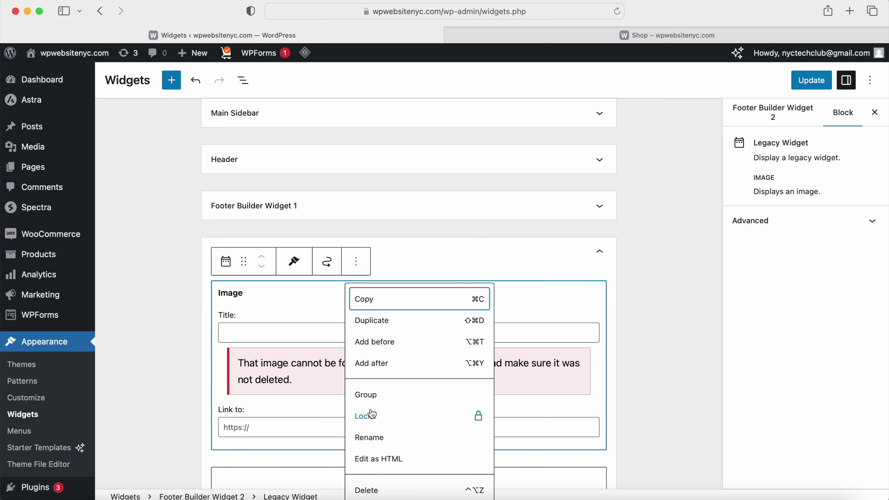
{"action": "left_click", "coordinate": [372, 491]}
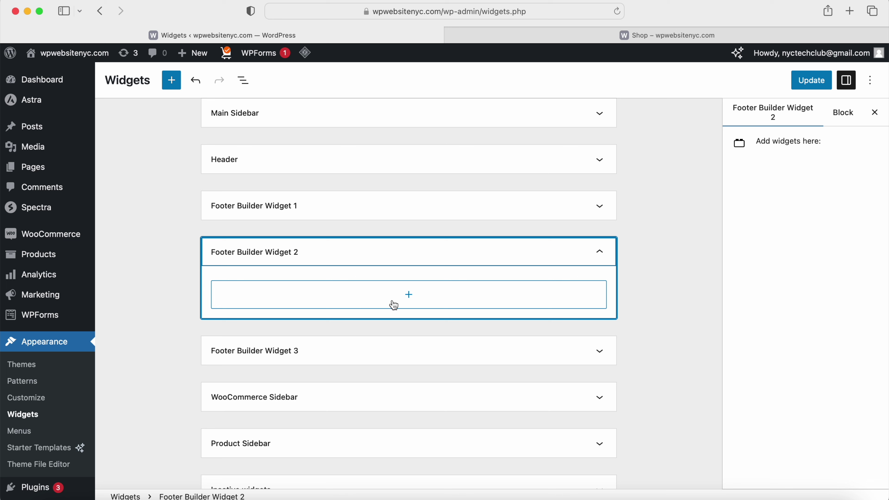
- Add a new Image block to that footer area and open the Media Library
{"action": "left_click", "coordinate": [410, 296]}
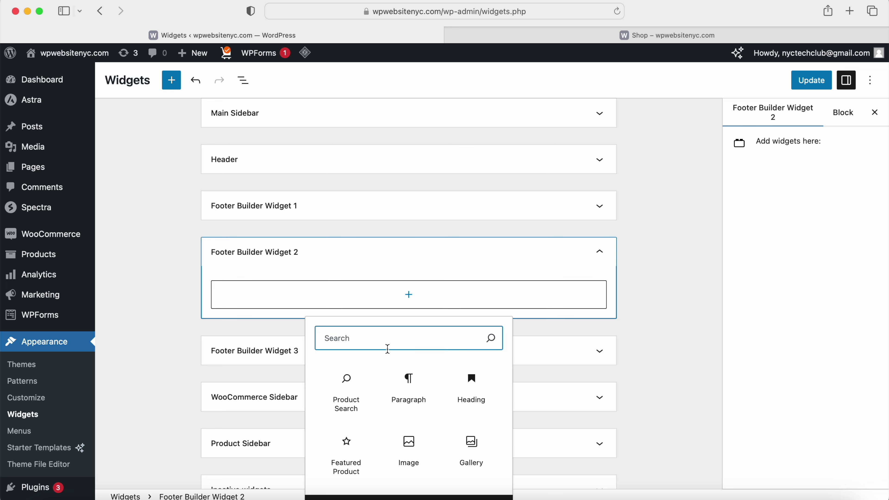
{"action": "left_click", "coordinate": [414, 454]}
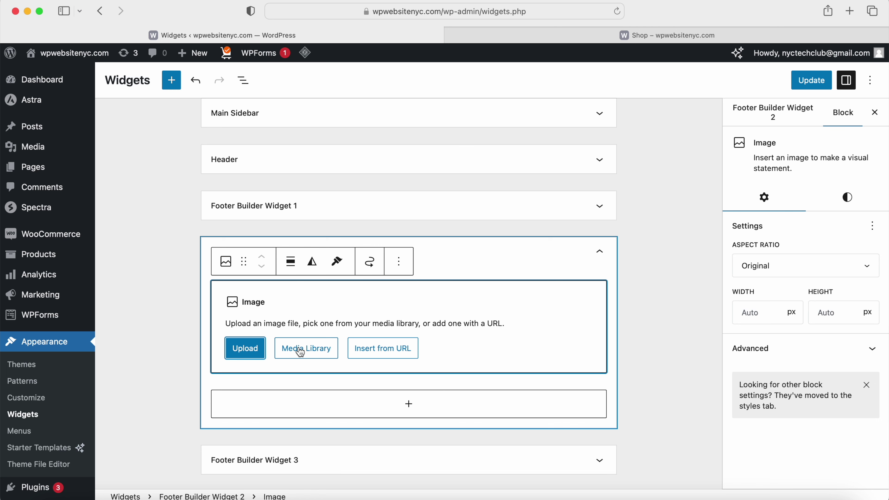
{"action": "left_click", "coordinate": [309, 350]}
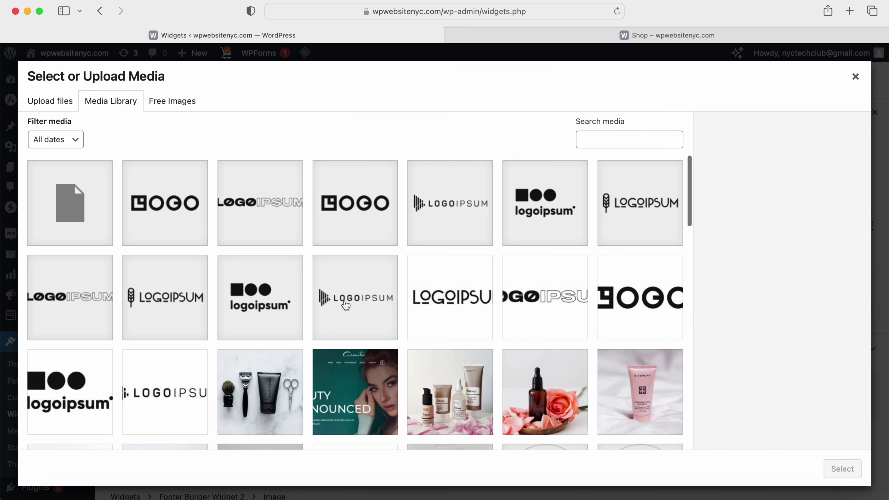
- Upload the Shopiful logo and insert logolight.png (250×80 px) into the footer Image block
{"action": "scroll", "coordinate": [346, 306], "scroll_direction": "down", "scroll_amount": 10}
{"action": "scroll", "coordinate": [346, 305], "scroll_direction": "down", "scroll_amount": 10}
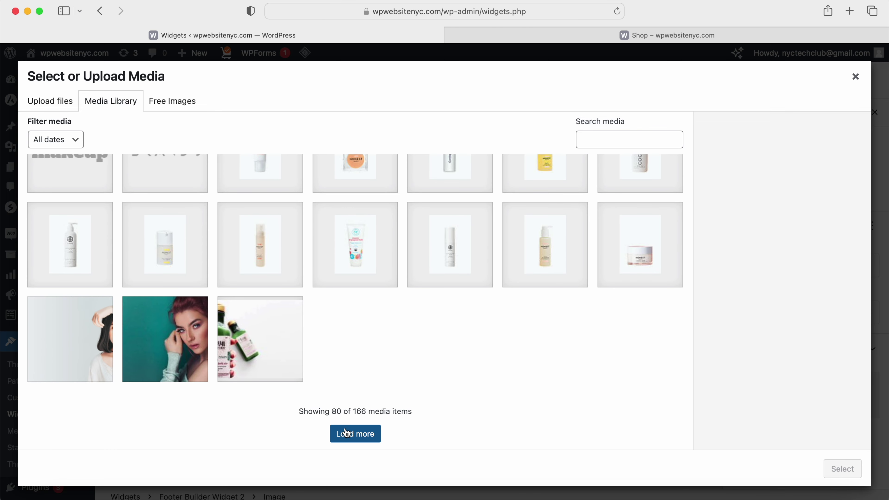
{"action": "left_click", "coordinate": [346, 433]}
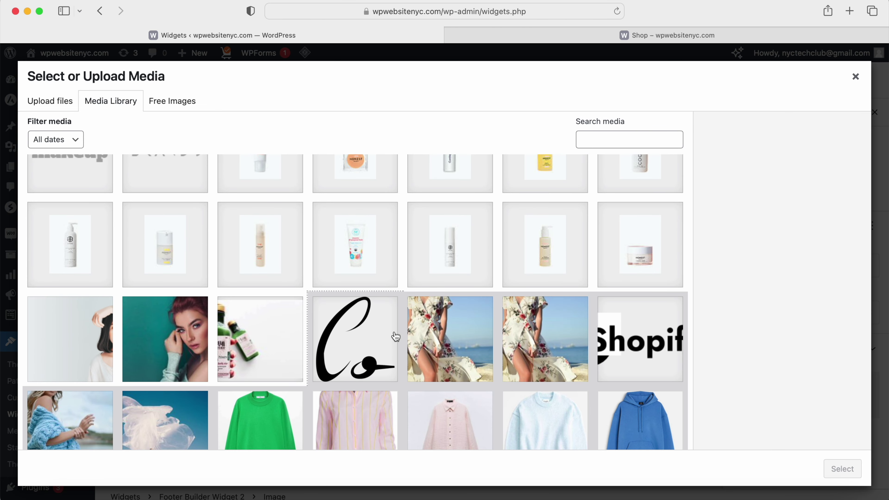
{"action": "scroll", "coordinate": [396, 337], "scroll_direction": "down", "scroll_amount": 15}
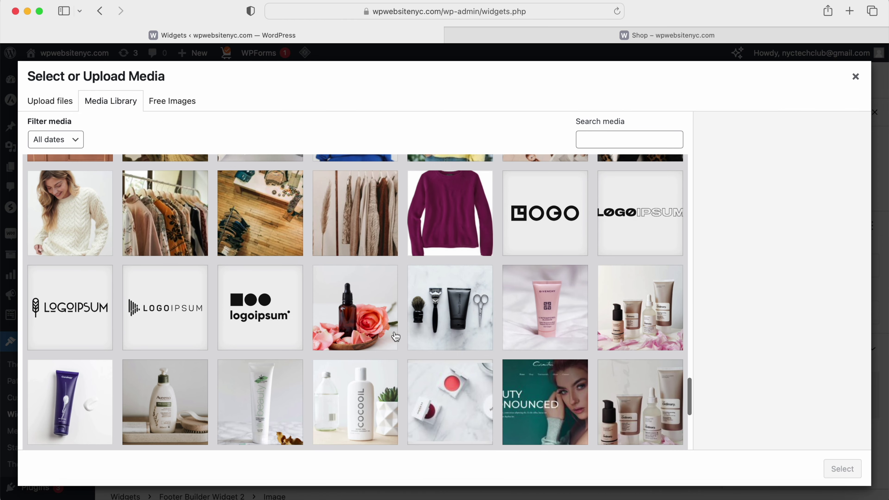
{"action": "scroll", "coordinate": [383, 354], "scroll_direction": "up", "scroll_amount": 10}
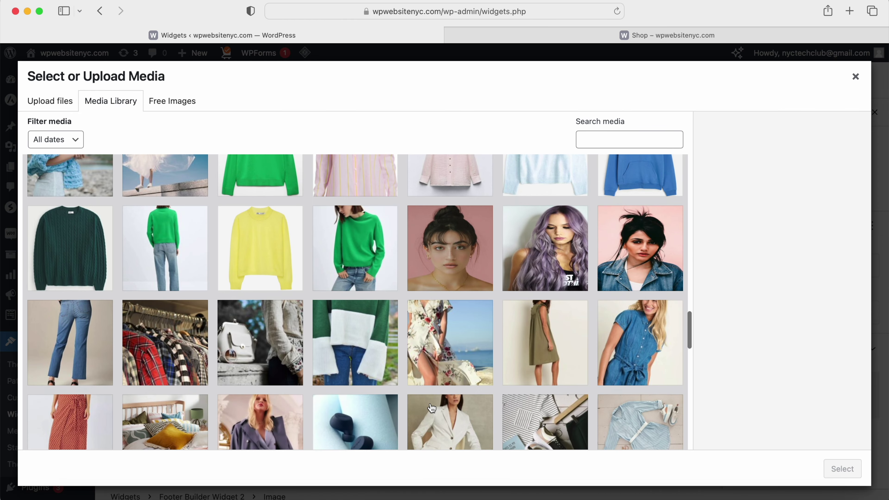
{"action": "scroll", "coordinate": [431, 408], "scroll_direction": "up", "scroll_amount": 10}
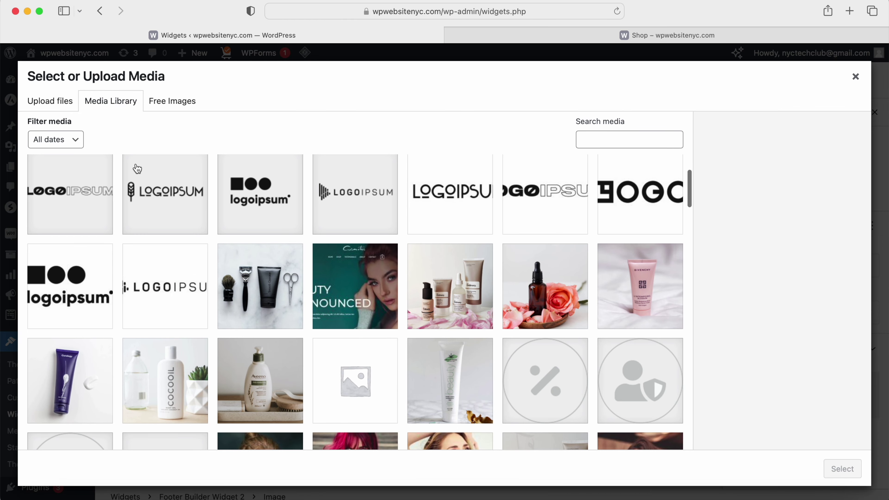
{"action": "left_click", "coordinate": [57, 109]}
{"action": "left_click", "coordinate": [448, 286]}
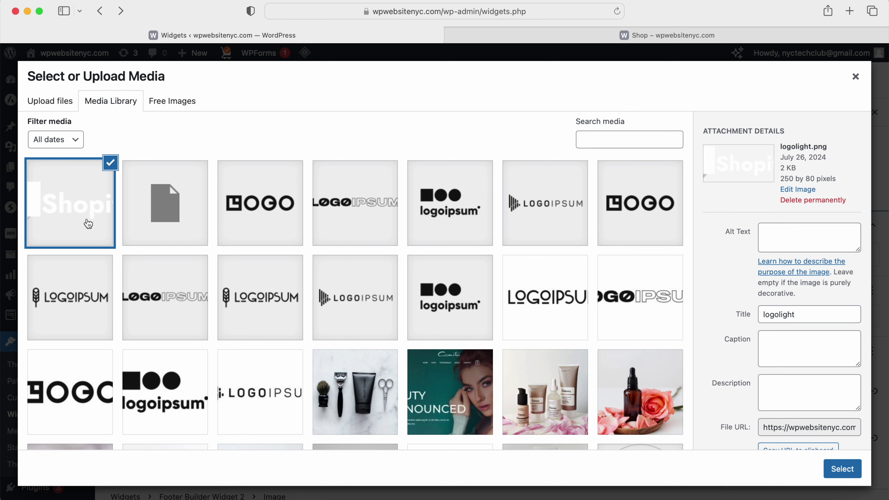
{"action": "left_click", "coordinate": [843, 469]}
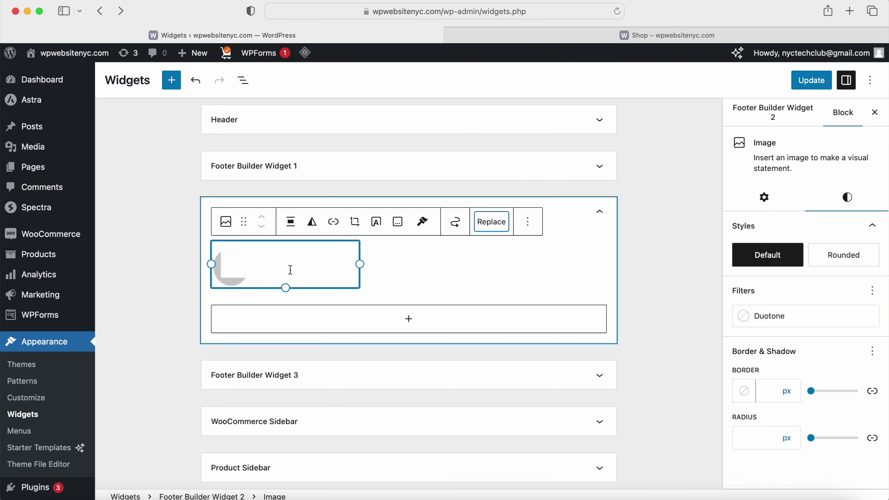
- Center the footer logo and save the widget changes
{"action": "left_click", "coordinate": [291, 222]}
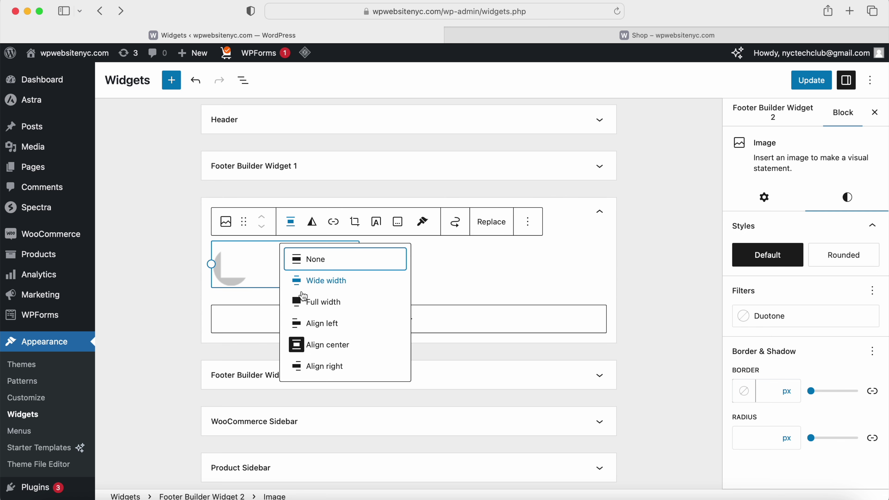
{"action": "left_click", "coordinate": [313, 348]}
{"action": "left_click", "coordinate": [291, 224]}
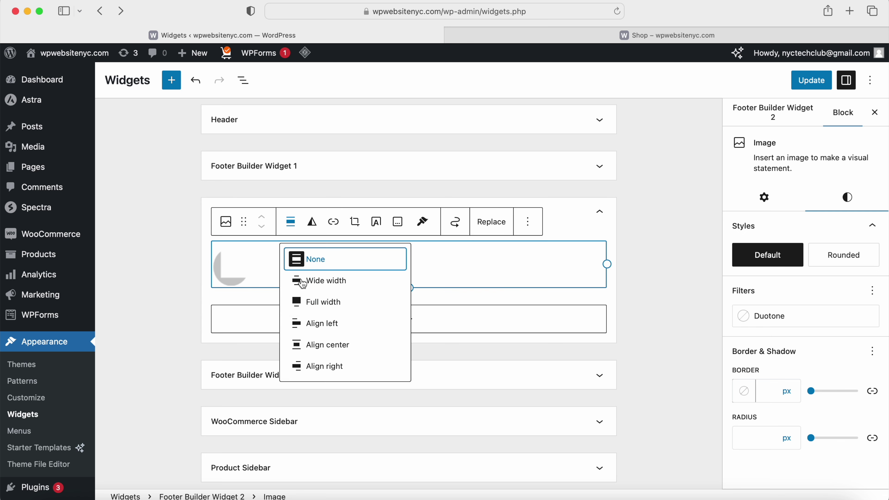
{"action": "left_click", "coordinate": [317, 351]}
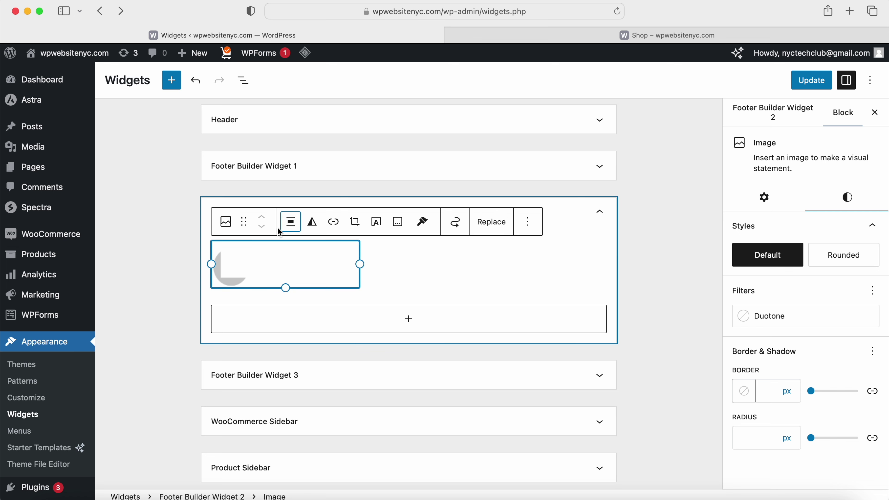
{"action": "left_click", "coordinate": [811, 80]}
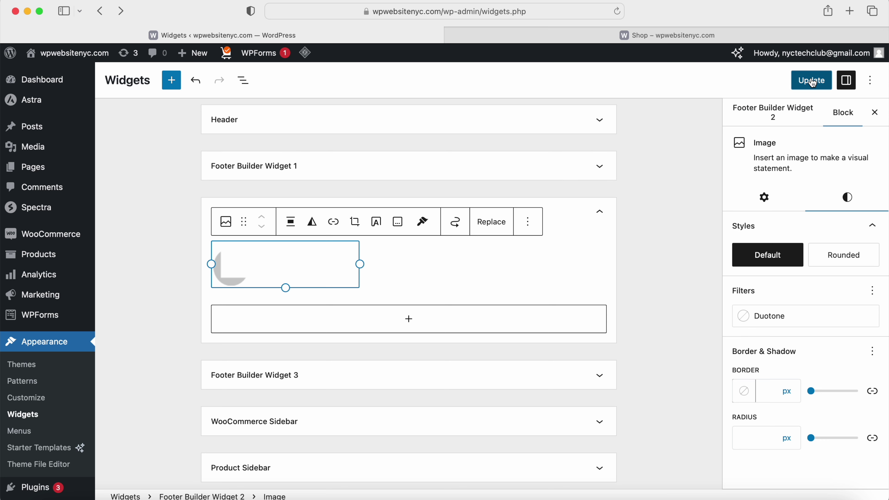
- Confirm Footer Builder Widget 3's Quick Links widget keeps the Quick Links menu, then view the live site
{"action": "left_click", "coordinate": [474, 381]}
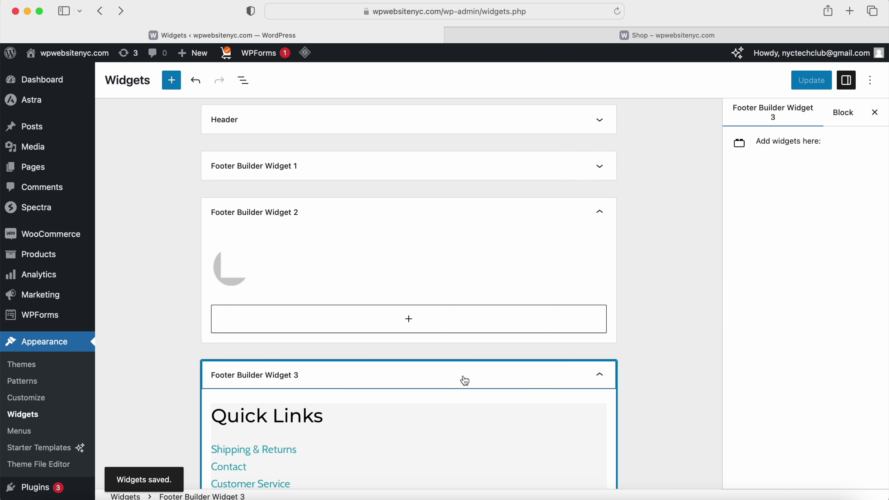
{"action": "scroll", "coordinate": [411, 412], "scroll_direction": "down", "scroll_amount": 3}
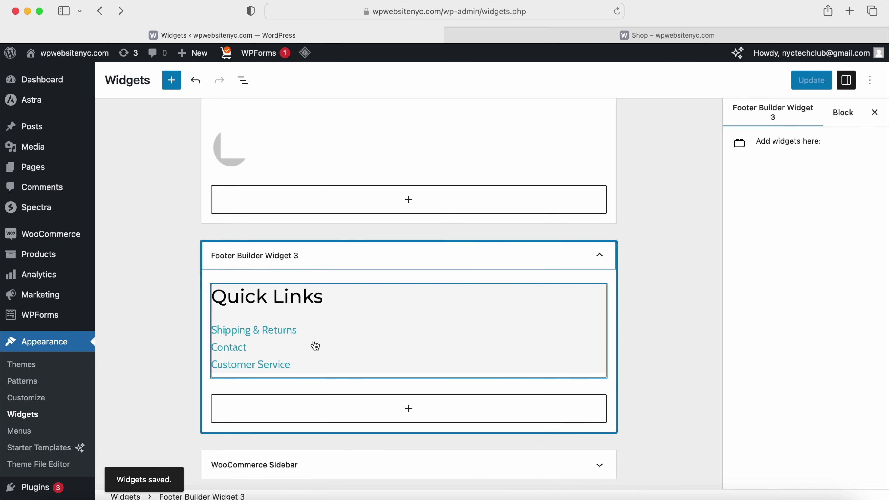
{"action": "left_click", "coordinate": [314, 346]}
{"action": "left_click_drag", "start_coordinate": [220, 297], "coordinate": [289, 297]}
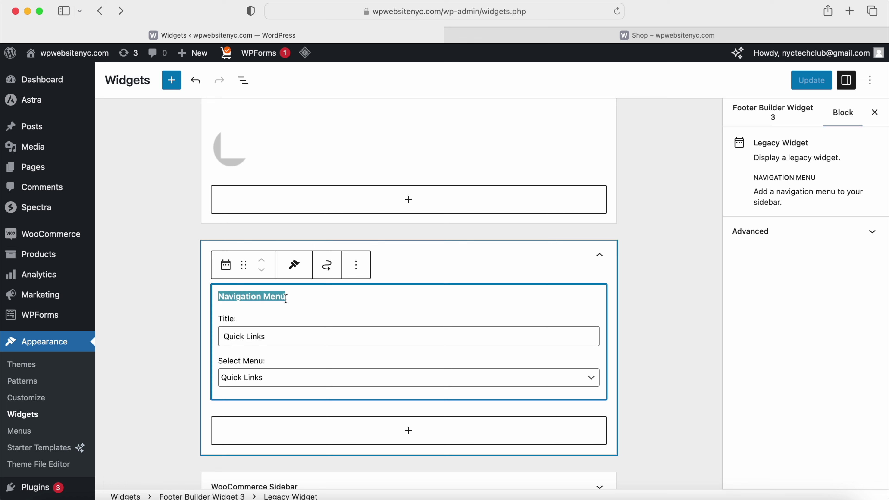
{"action": "left_click", "coordinate": [249, 382]}
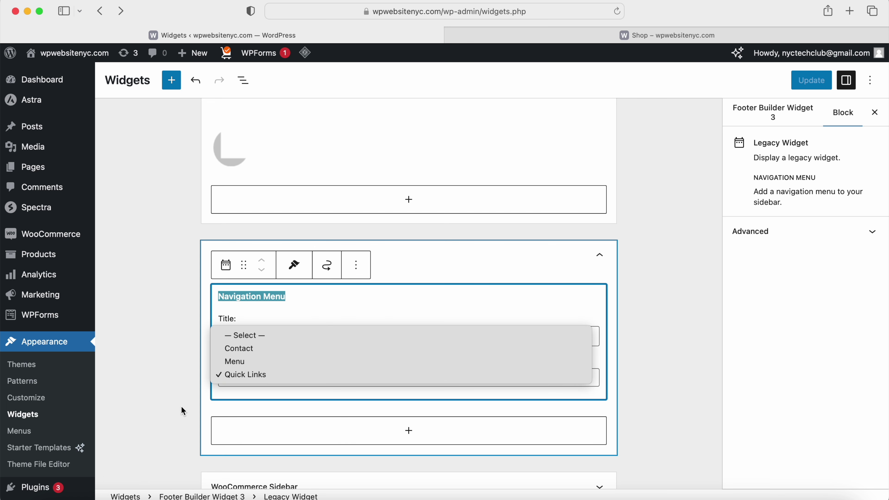
{"action": "left_click", "coordinate": [164, 406]}
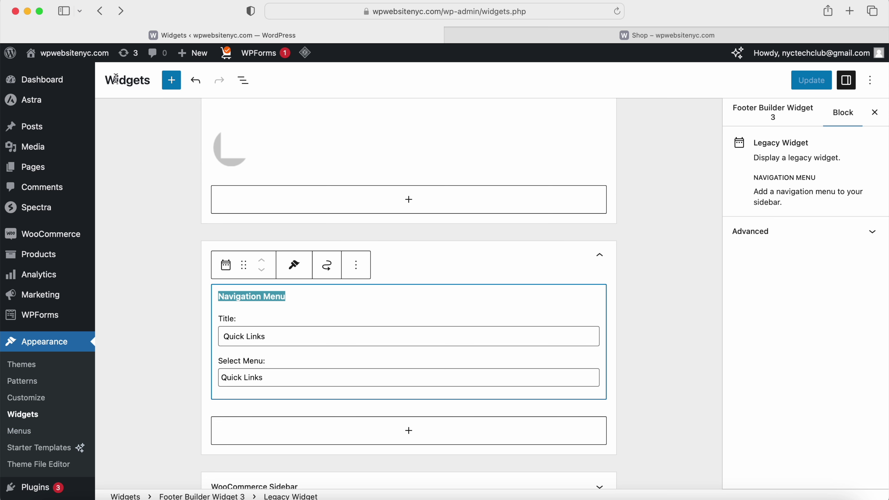
{"action": "mouse_move", "coordinate": [67, 53]}
{"action": "left_click", "coordinate": [62, 79]}
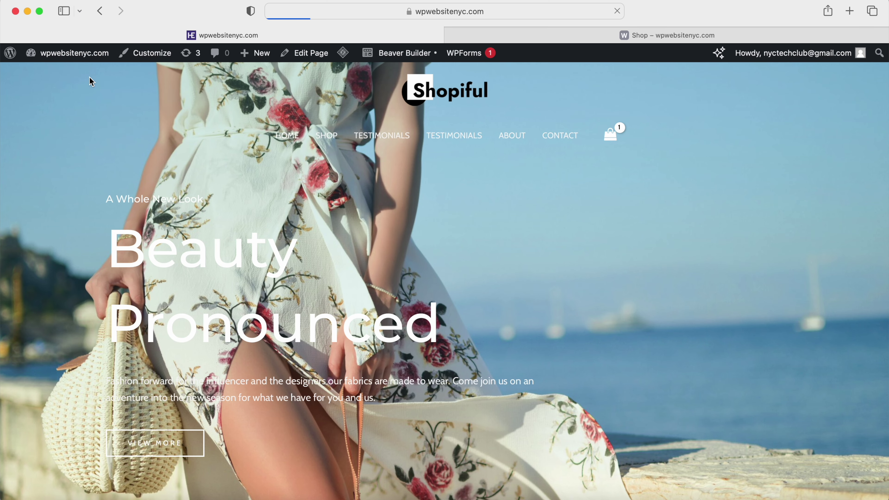
- Check the live footer's centered Shopiful logo, then return to the Widgets screen
{"action": "scroll", "coordinate": [92, 81], "scroll_direction": "down", "scroll_amount": 20}
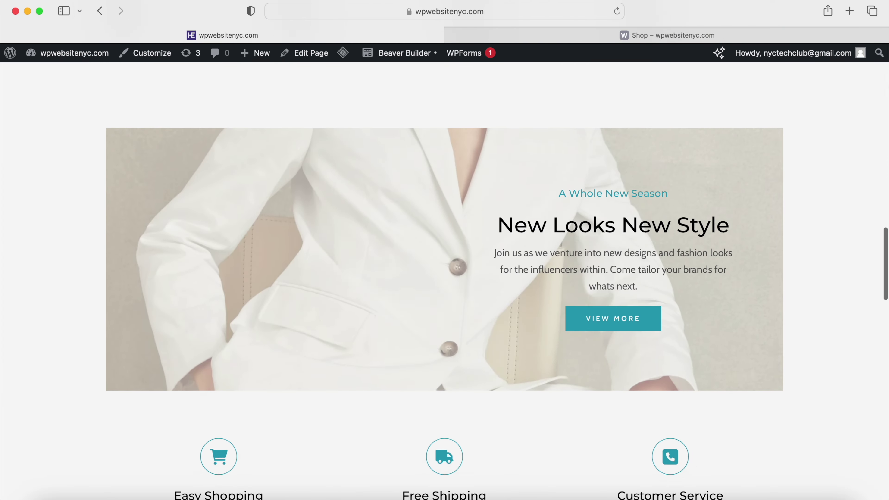
{"action": "scroll", "coordinate": [321, 149], "scroll_direction": "down", "scroll_amount": 20}
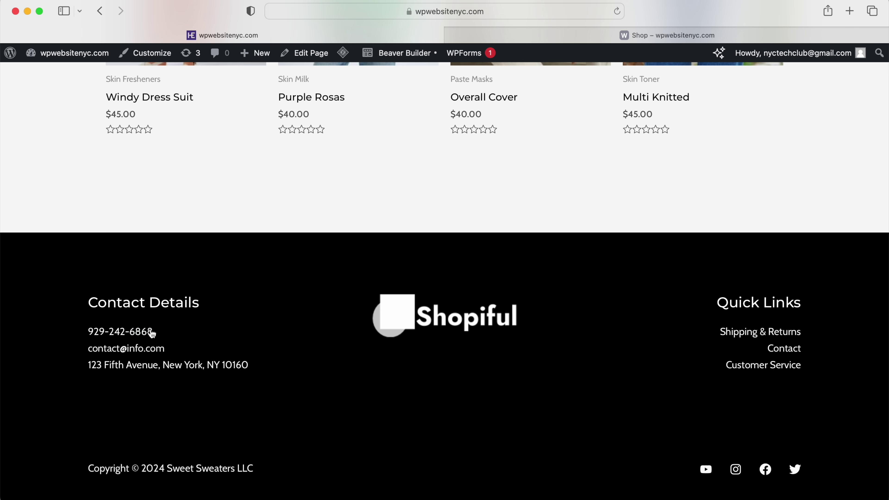
{"action": "scroll", "coordinate": [183, 392], "scroll_direction": "up", "scroll_amount": 20}
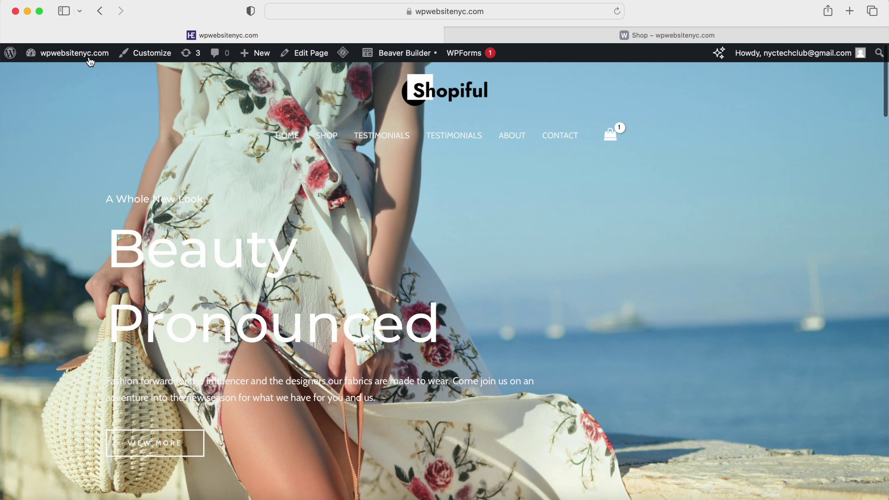
{"action": "mouse_move", "coordinate": [93, 54]}
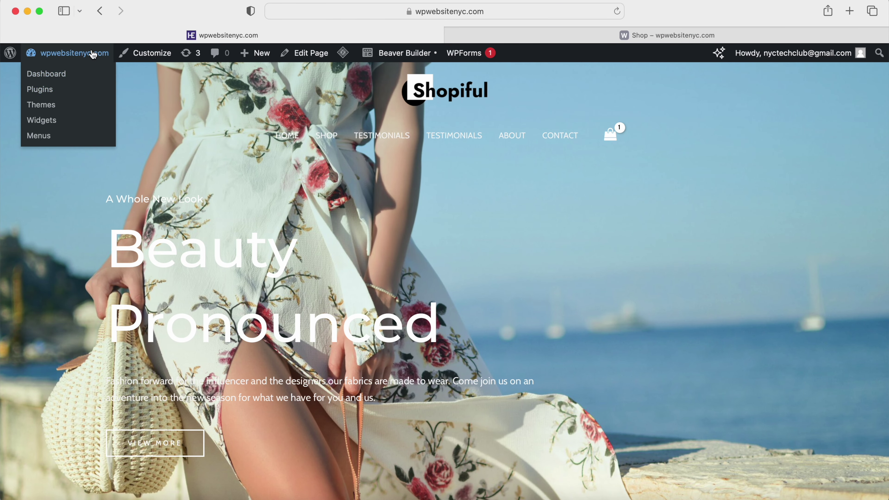
{"action": "left_click", "coordinate": [77, 126]}
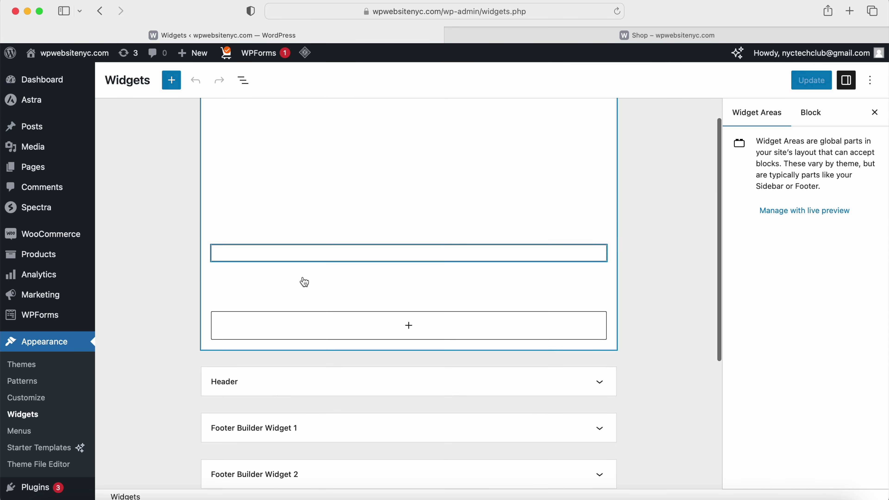
{"action": "scroll", "coordinate": [304, 281], "scroll_direction": "down", "scroll_amount": 5}
{"action": "scroll", "coordinate": [263, 441], "scroll_direction": "down", "scroll_amount": 5}
{"action": "scroll", "coordinate": [265, 444], "scroll_direction": "down", "scroll_amount": 2}
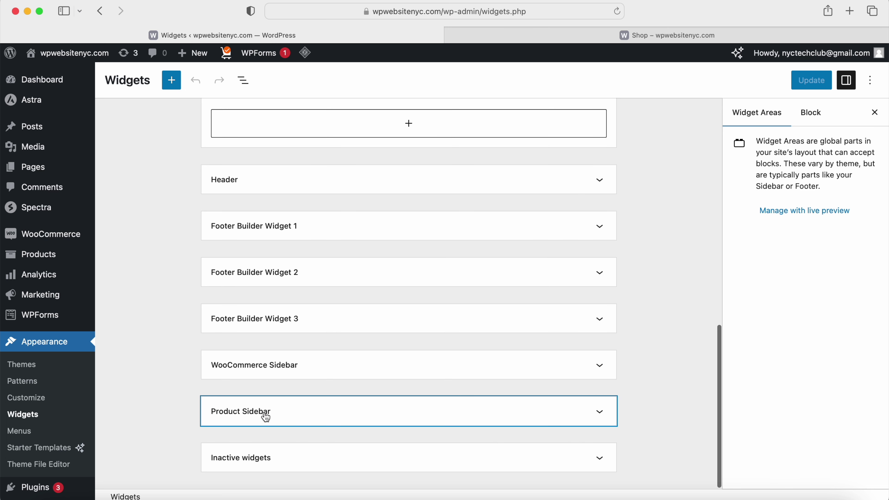
{"action": "left_click", "coordinate": [290, 421]}
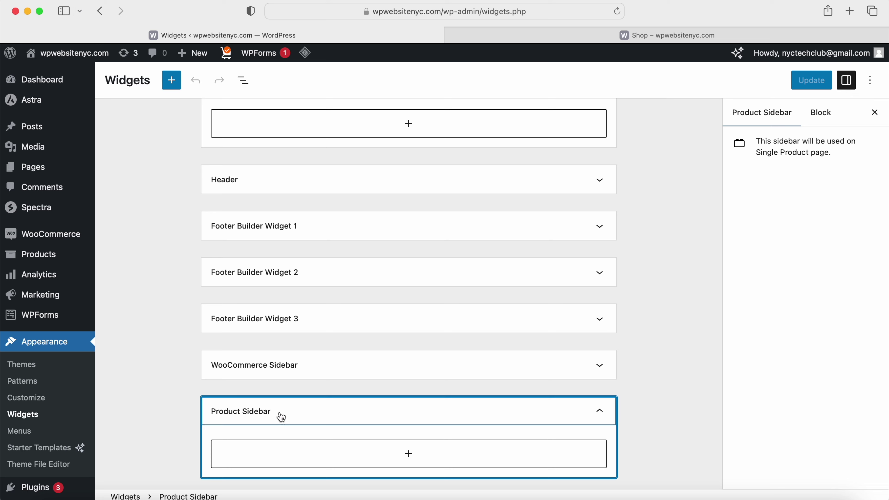
{"action": "scroll", "coordinate": [282, 417], "scroll_direction": "down", "scroll_amount": 2}
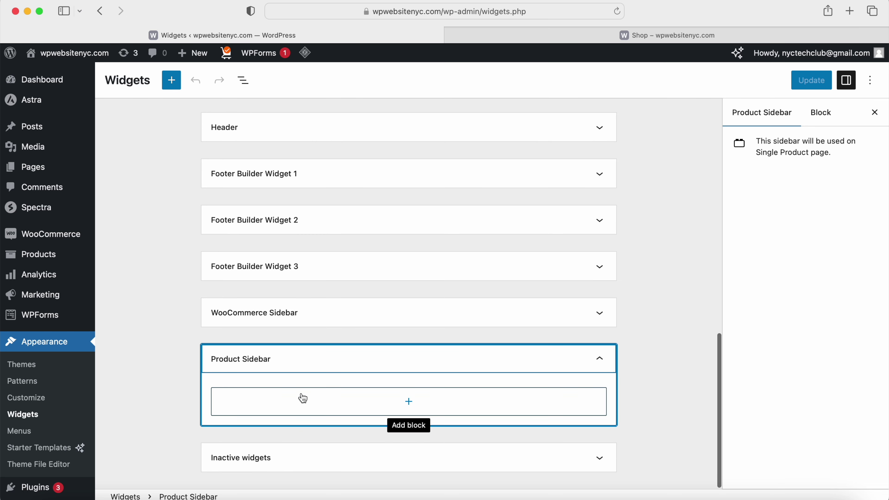
{"action": "left_click", "coordinate": [298, 319]}
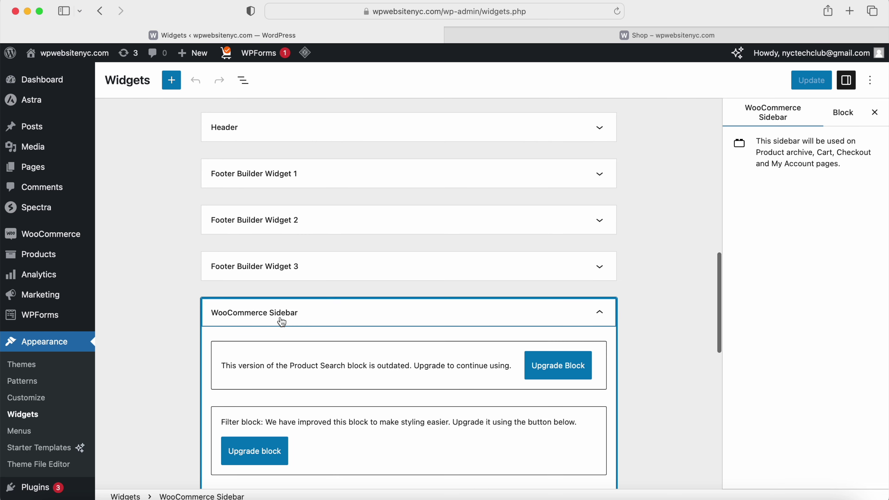
{"action": "left_click", "coordinate": [340, 313]}
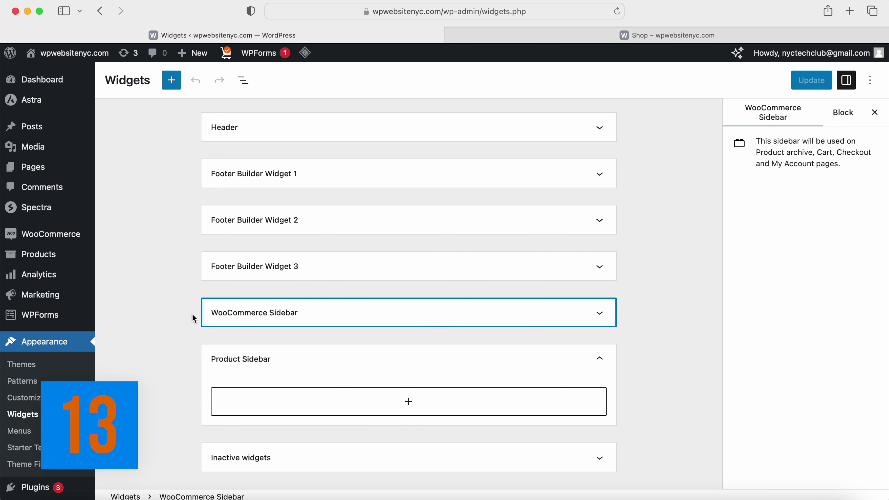
- Load Menu (Primary Menu) in the Menus editor
{"action": "left_click", "coordinate": [27, 434]}
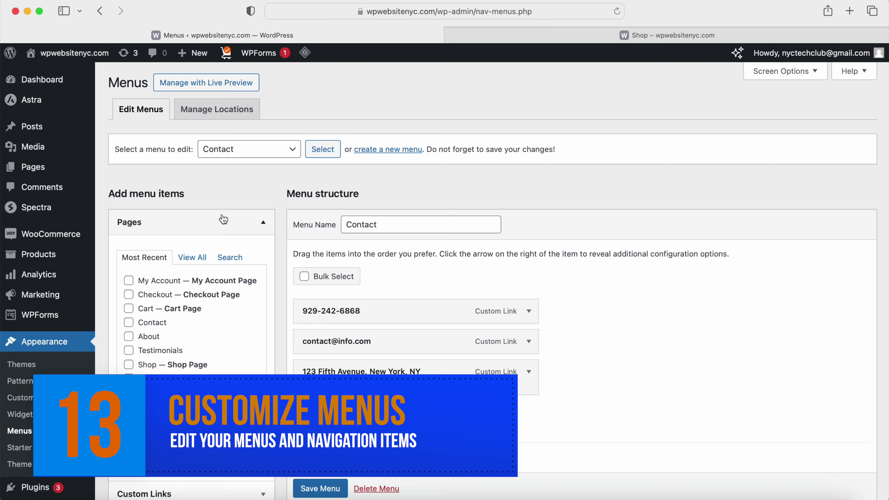
{"action": "left_click", "coordinate": [248, 150]}
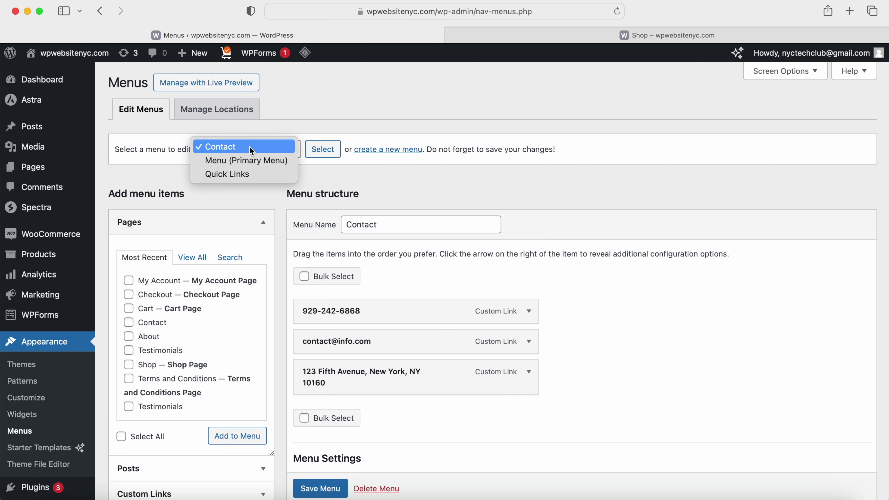
{"action": "left_click", "coordinate": [251, 161]}
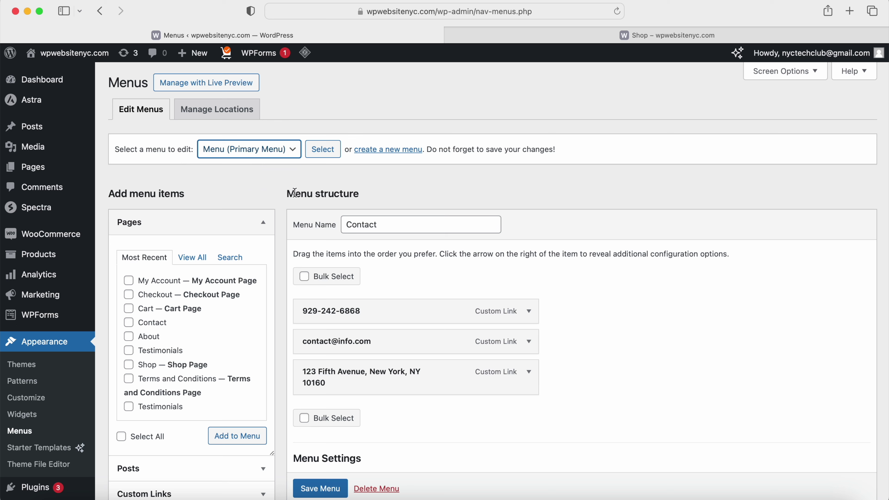
{"action": "left_click", "coordinate": [233, 153]}
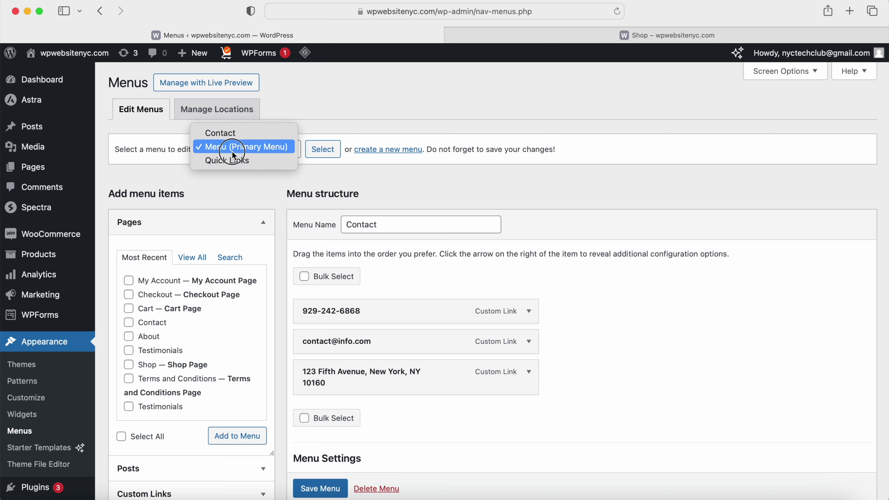
{"action": "left_click", "coordinate": [237, 151]}
{"action": "left_click", "coordinate": [326, 150]}
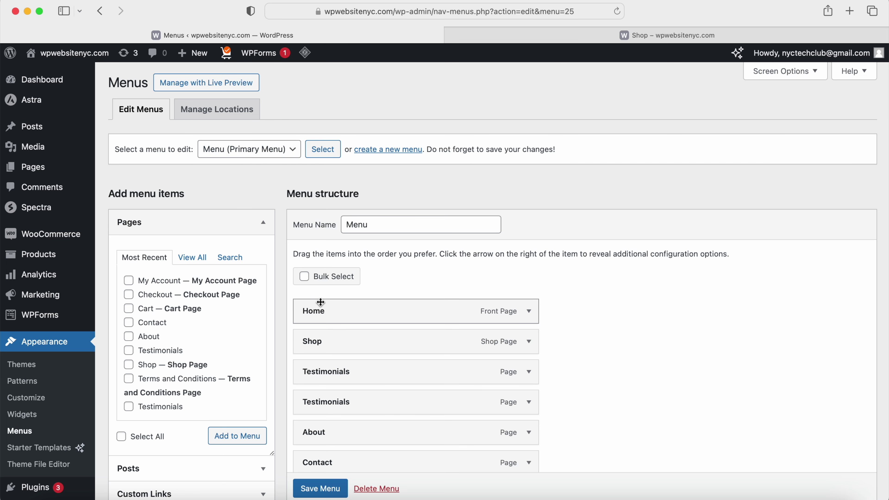
- Remove the duplicate Testimonials item from the primary menu
{"action": "scroll", "coordinate": [324, 346], "scroll_direction": "down", "scroll_amount": 5}
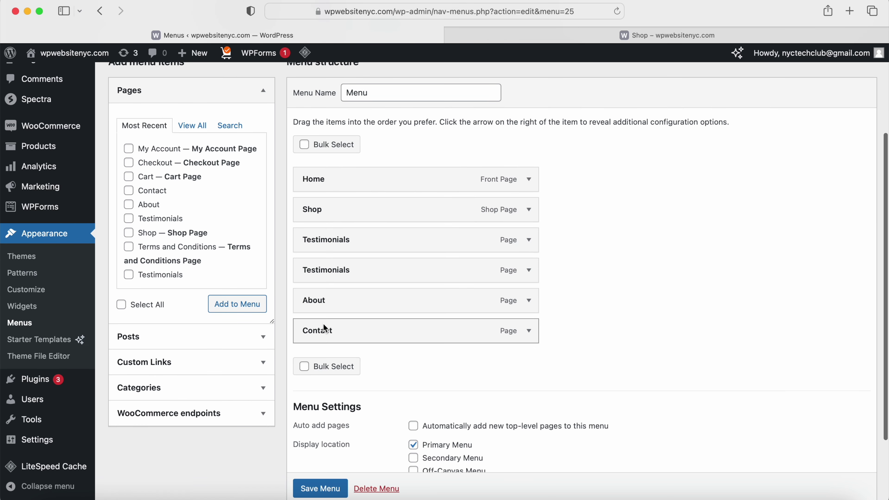
{"action": "left_click", "coordinate": [529, 241]}
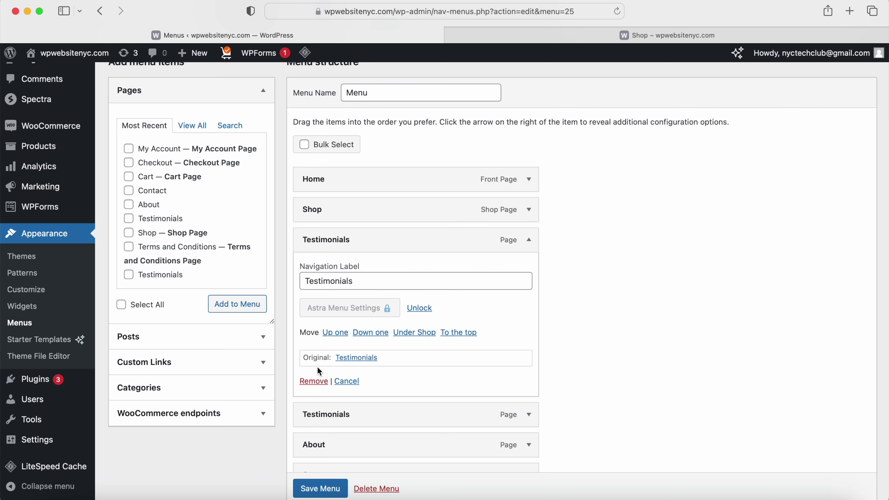
{"action": "left_click", "coordinate": [313, 383]}
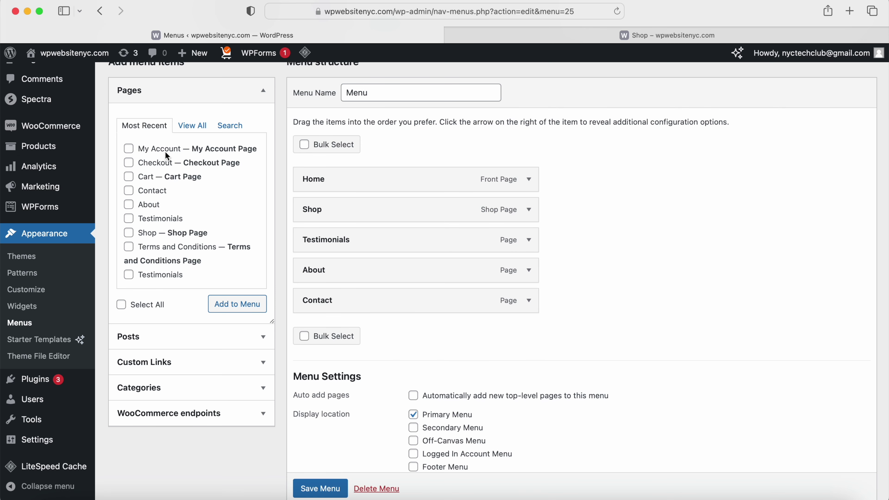
{"action": "scroll", "coordinate": [158, 147], "scroll_direction": "up", "scroll_amount": 2}
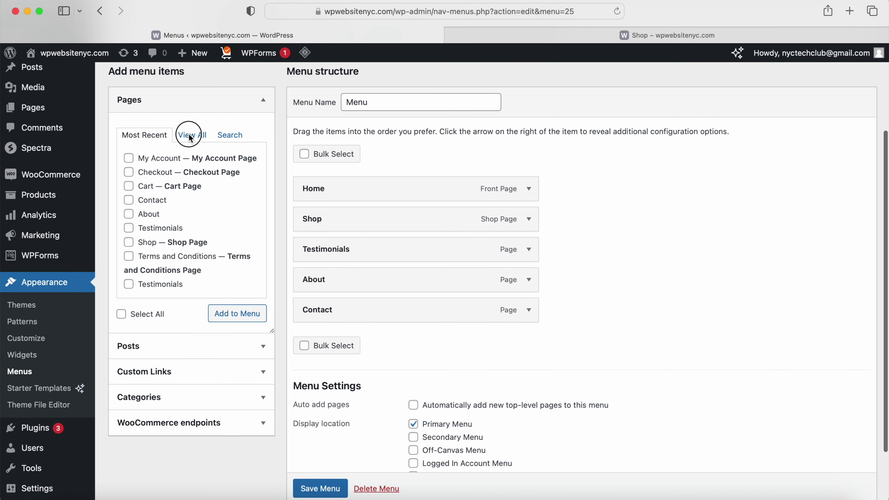
- Add the Checkout and Contact pages to the menu, then remove Checkout again
{"action": "left_click", "coordinate": [191, 136]}
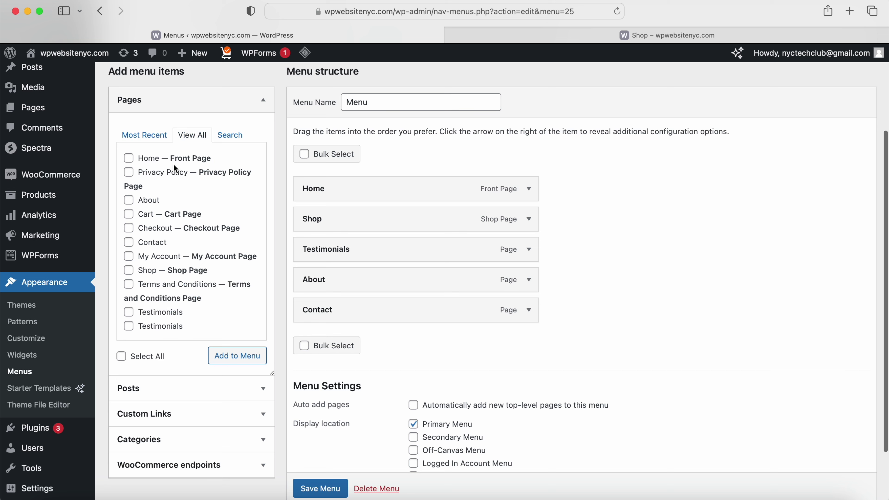
{"action": "left_click", "coordinate": [129, 228]}
{"action": "left_click", "coordinate": [129, 242]}
{"action": "left_click", "coordinate": [237, 355]}
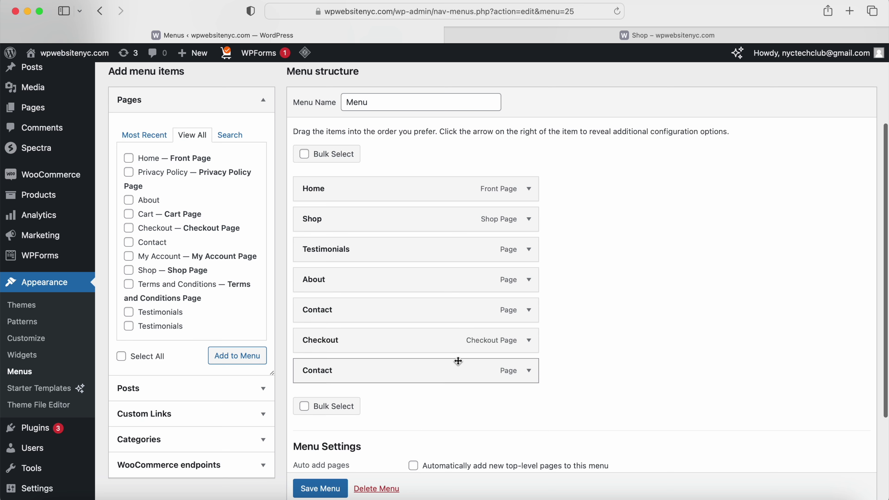
{"action": "left_click", "coordinate": [530, 340]}
{"action": "left_click_drag", "start_coordinate": [370, 382], "coordinate": [277, 379]}
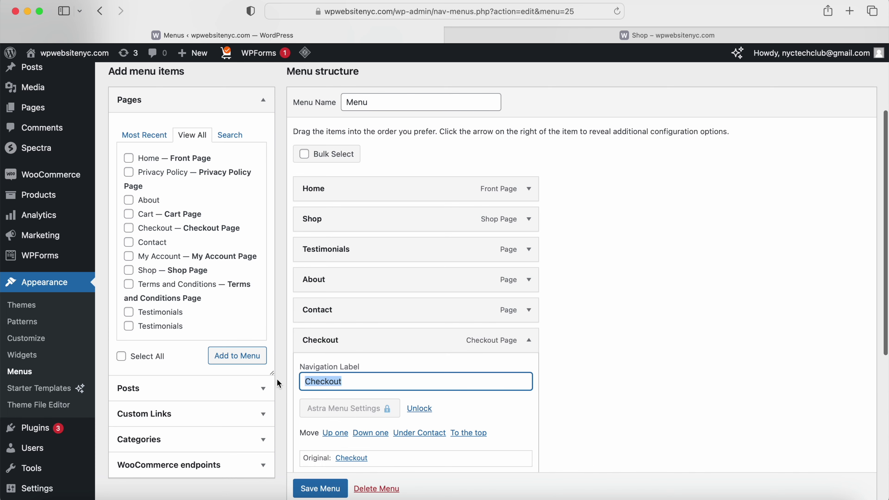
{"action": "scroll", "coordinate": [277, 378], "scroll_direction": "down", "scroll_amount": 4}
{"action": "left_click", "coordinate": [314, 371]}
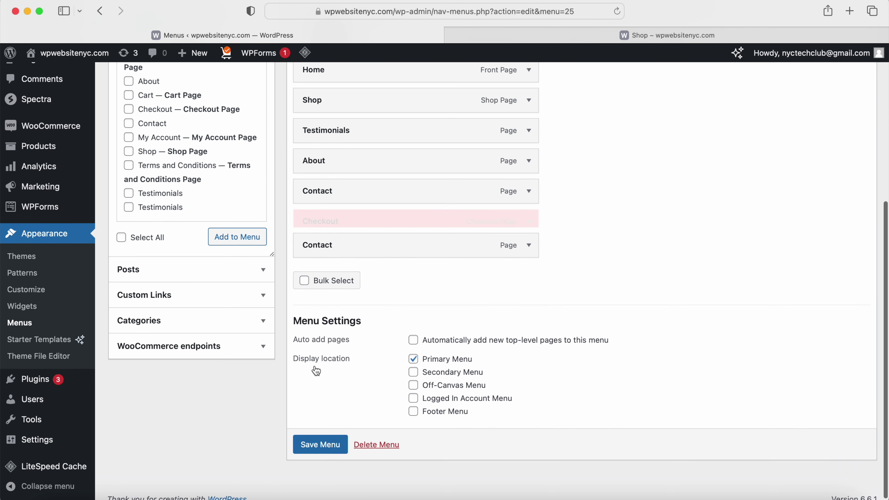
- Remove the duplicate Contact item, move About below Home, and pick the Contact menu
{"action": "left_click", "coordinate": [531, 239]}
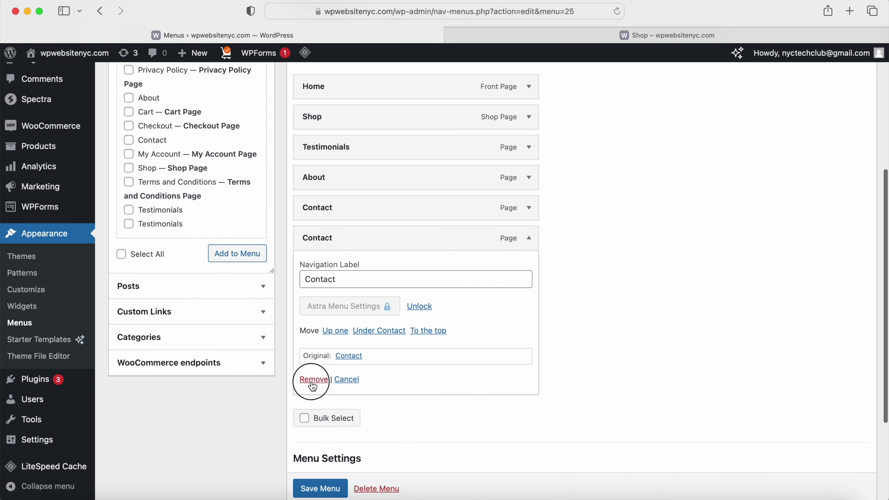
{"action": "left_click", "coordinate": [313, 382]}
{"action": "left_click_drag", "start_coordinate": [374, 210], "coordinate": [350, 172]}
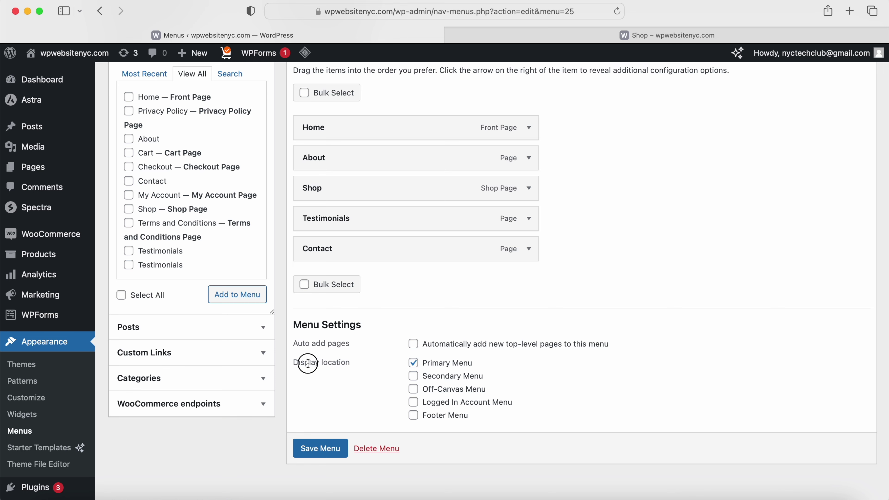
{"action": "left_click_drag", "start_coordinate": [308, 366], "coordinate": [363, 369]}
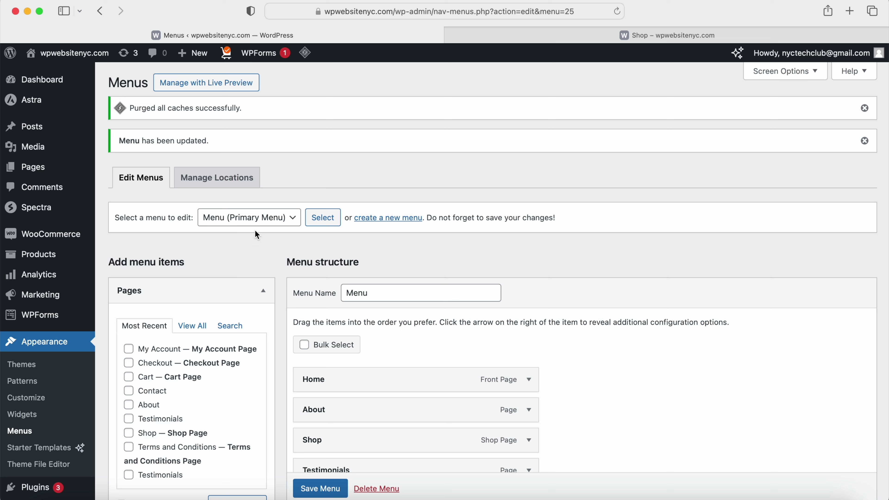
{"action": "left_click", "coordinate": [241, 227]}
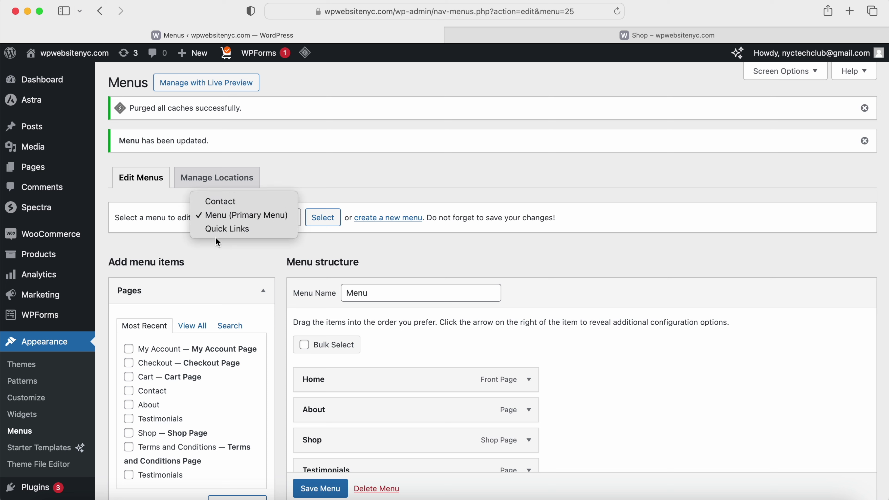
{"action": "left_click", "coordinate": [223, 203]}
- Load the Contact menu and expand its custom links section
{"action": "left_click", "coordinate": [318, 220]}
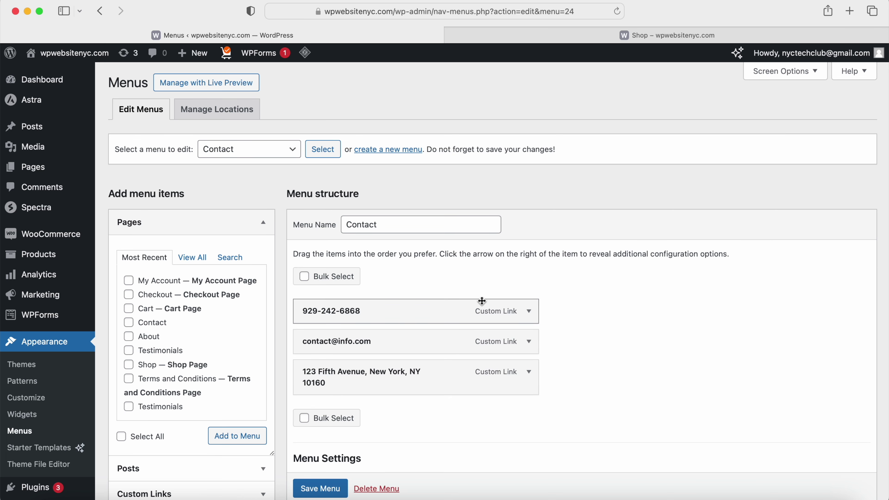
{"action": "scroll", "coordinate": [300, 341], "scroll_direction": "down", "scroll_amount": 3}
{"action": "left_click", "coordinate": [183, 387]}
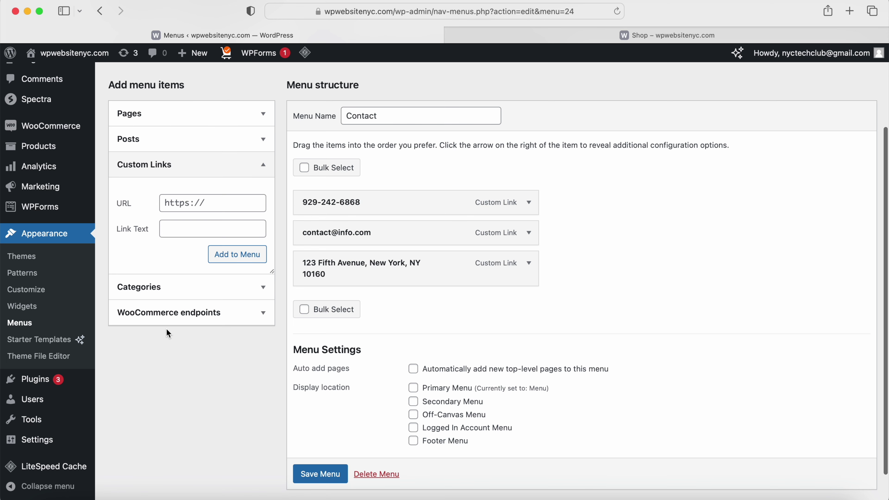
- Relabel the phone and e-mail links with the shop's new phone number and e-mail address
{"action": "left_click", "coordinate": [530, 203]}
{"action": "left_click_drag", "start_coordinate": [364, 277], "coordinate": [263, 274]}
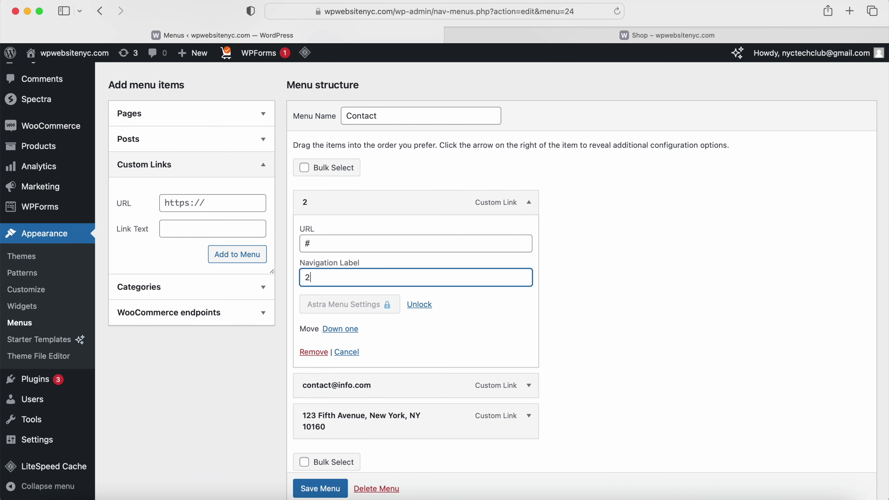
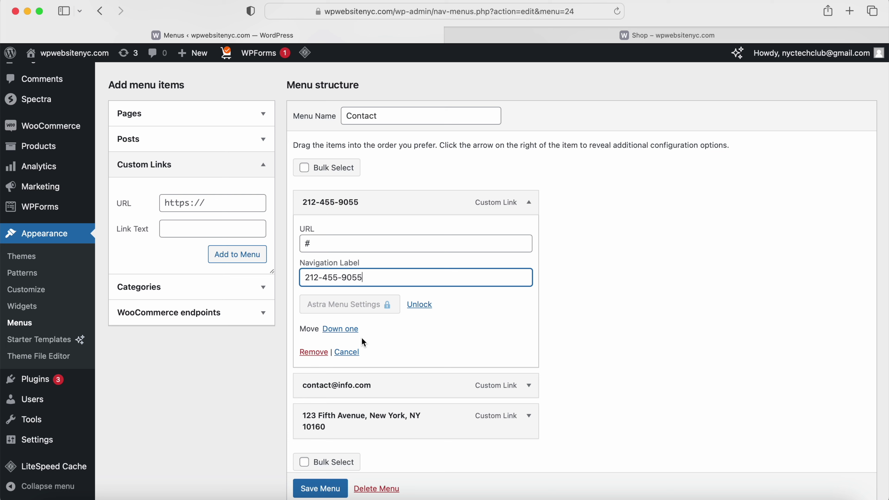
{"action": "left_click", "coordinate": [529, 203]}
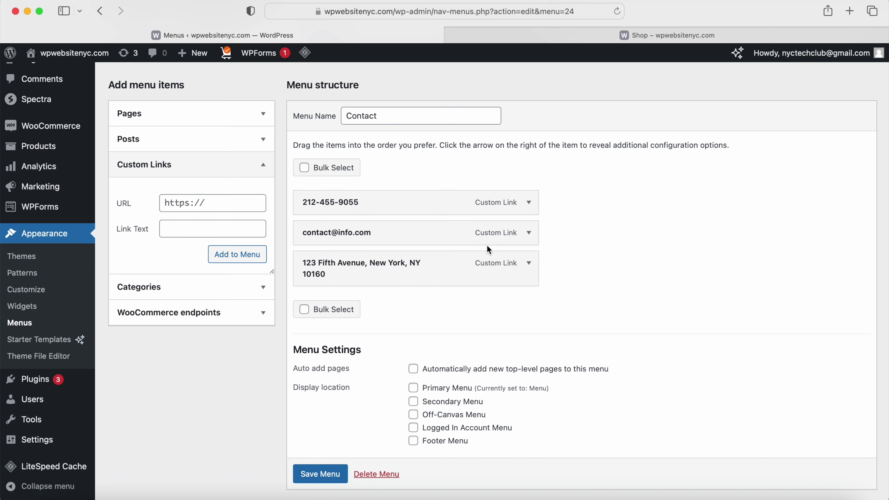
{"action": "left_click", "coordinate": [529, 233]}
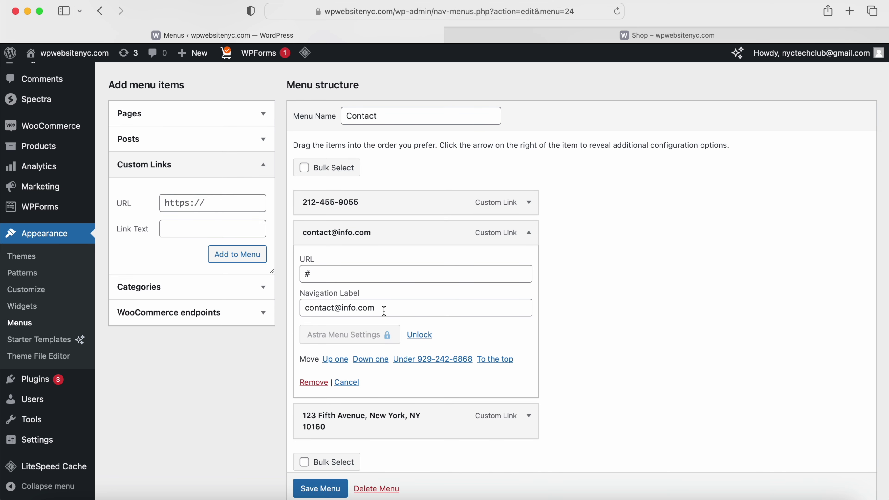
{"action": "left_click_drag", "start_coordinate": [384, 310], "coordinate": [277, 301]}
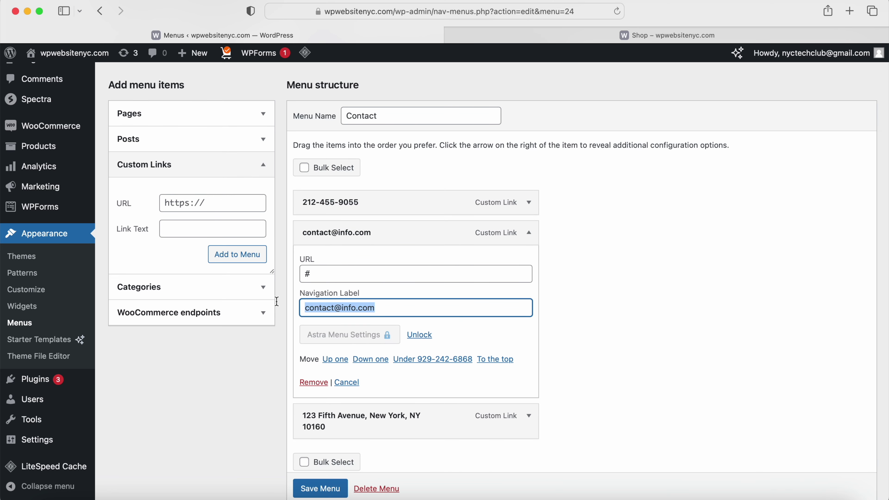
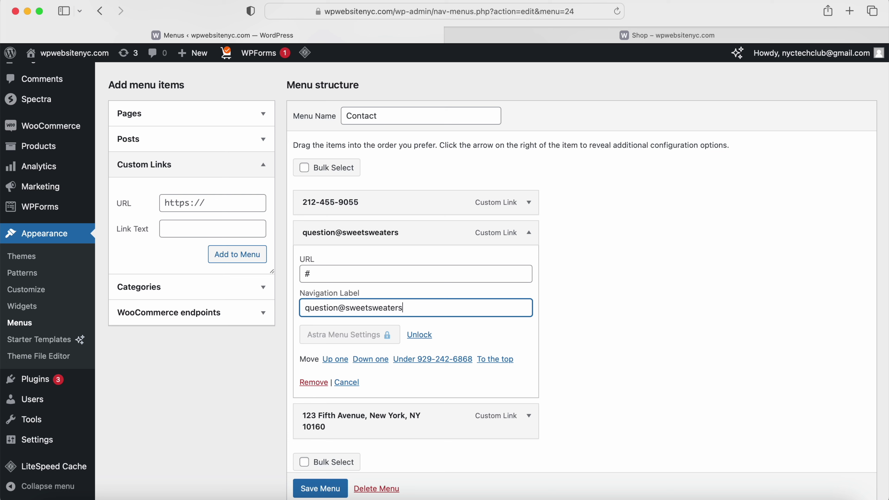
- Relabel the street-address link with the shop's new address and save the menu
{"action": "left_click", "coordinate": [529, 416]}
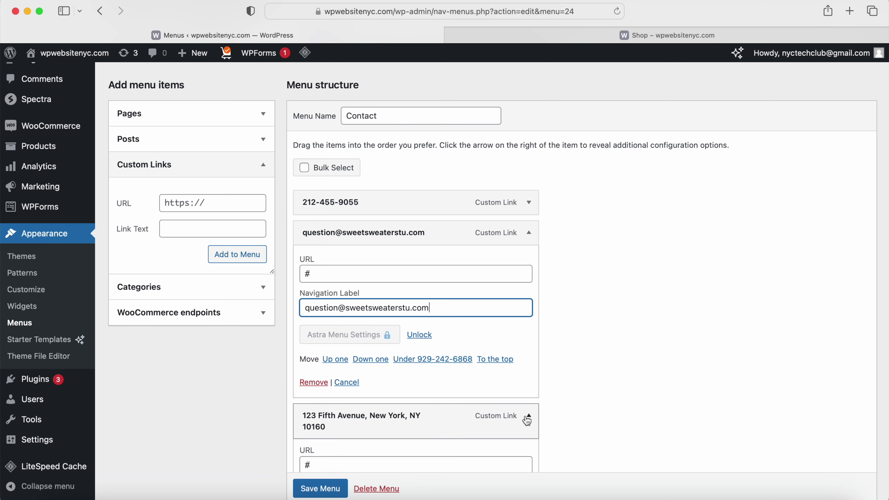
{"action": "scroll", "coordinate": [337, 290], "scroll_direction": "down", "scroll_amount": 6}
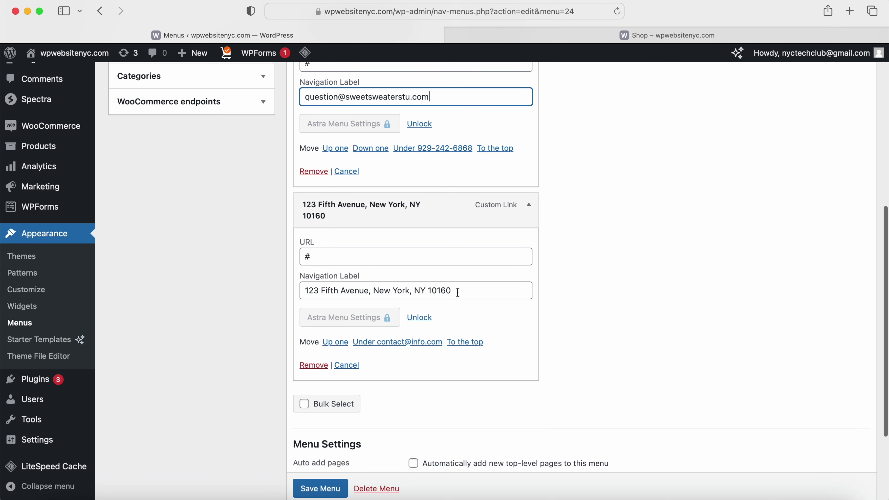
{"action": "left_click_drag", "start_coordinate": [307, 258], "coordinate": [283, 253]}
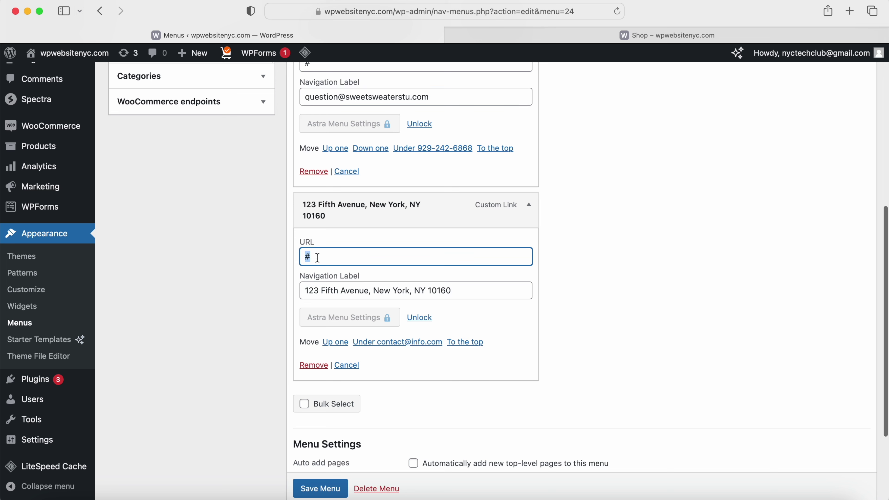
{"action": "left_click", "coordinate": [468, 292]}
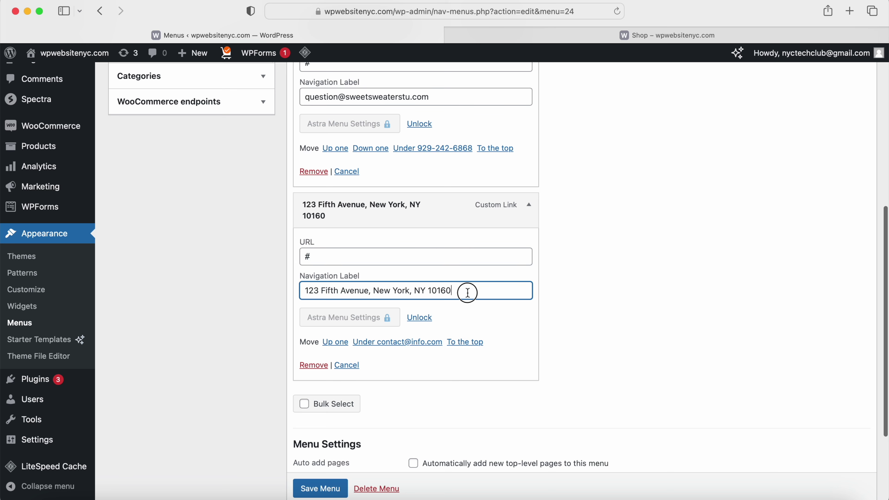
{"action": "key", "text": "super+a"}
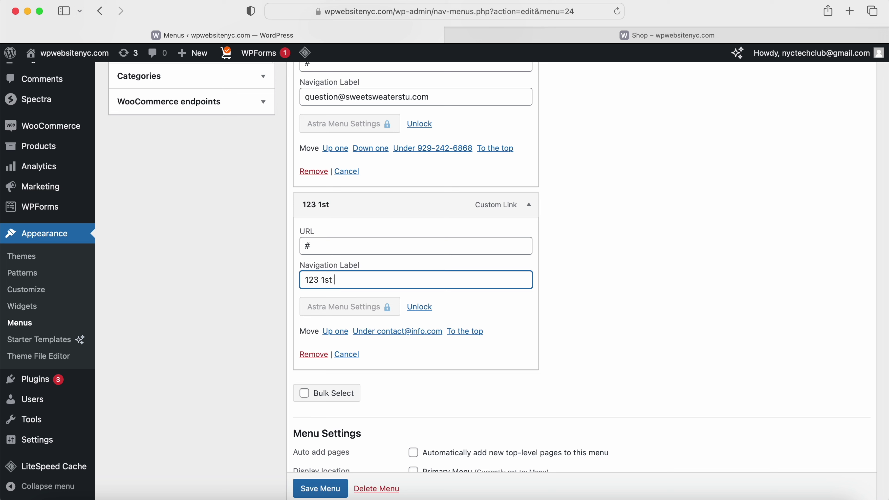
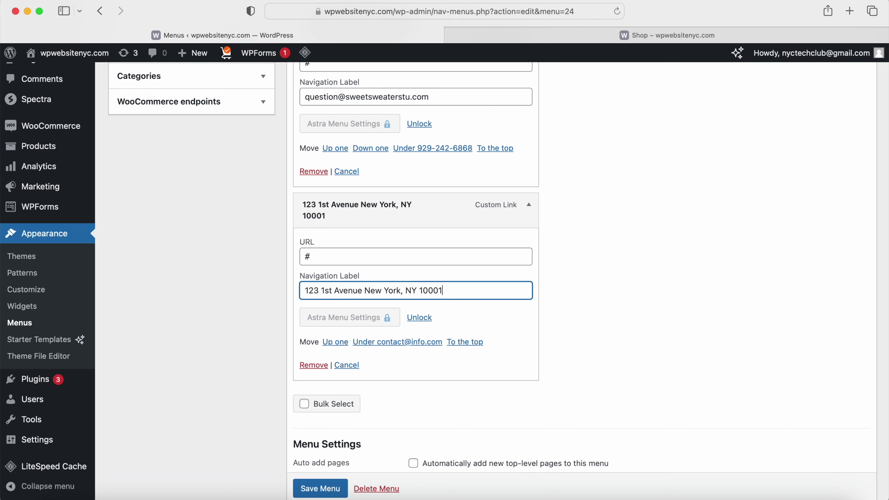
{"action": "left_click", "coordinate": [528, 205]}
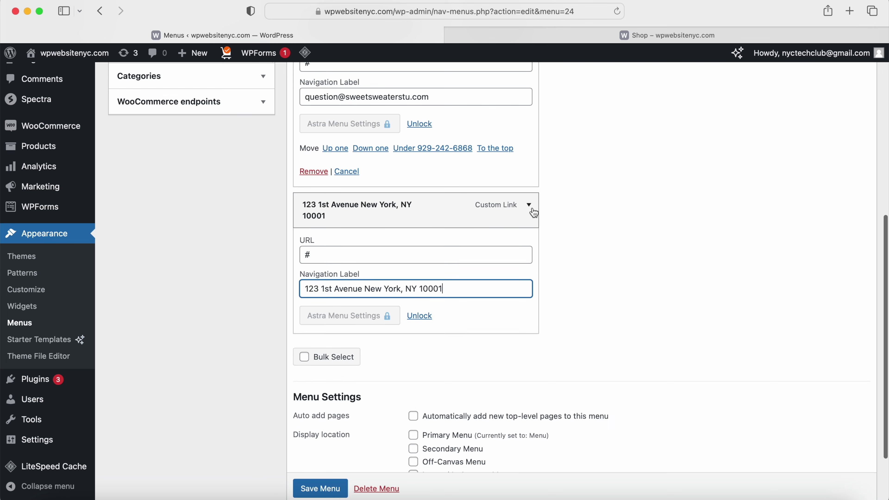
{"action": "left_click", "coordinate": [316, 439]}
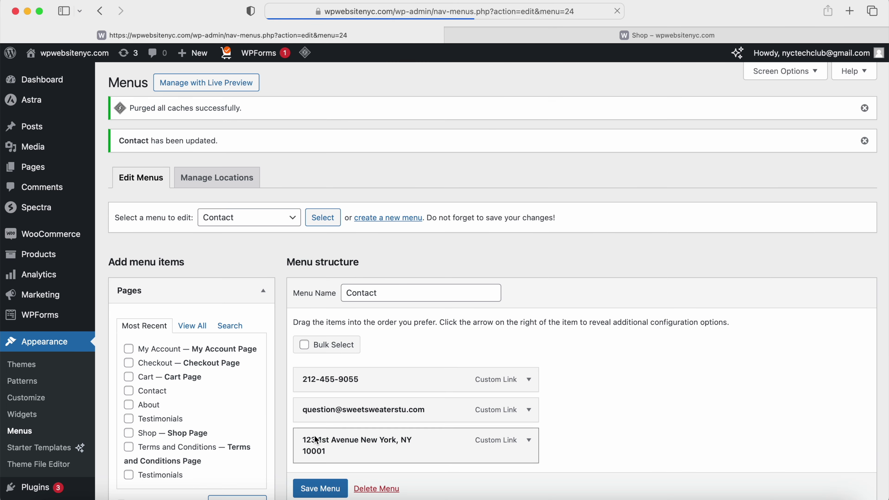
- Load the Quick Links menu and compare it with the live shop's footer links
{"action": "left_click", "coordinate": [373, 292]}
{"action": "key", "text": "super+a"}
{"action": "left_click", "coordinate": [250, 219]}
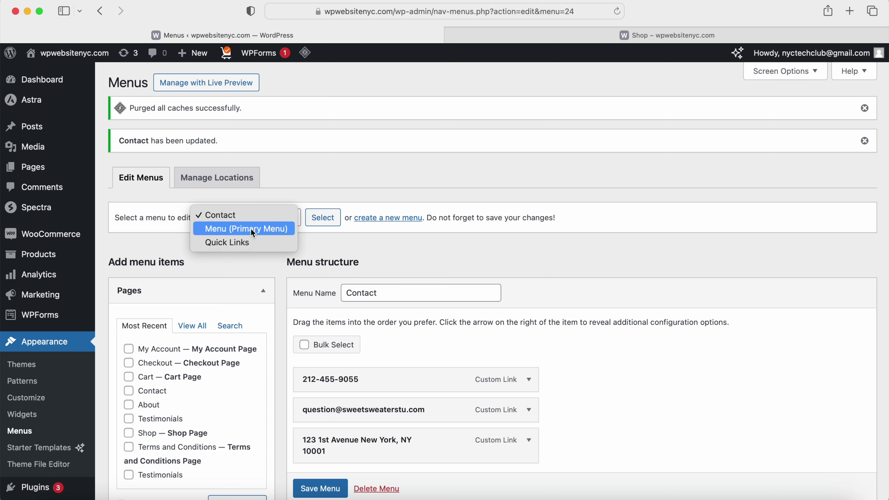
{"action": "left_click", "coordinate": [249, 242]}
{"action": "left_click", "coordinate": [322, 218]}
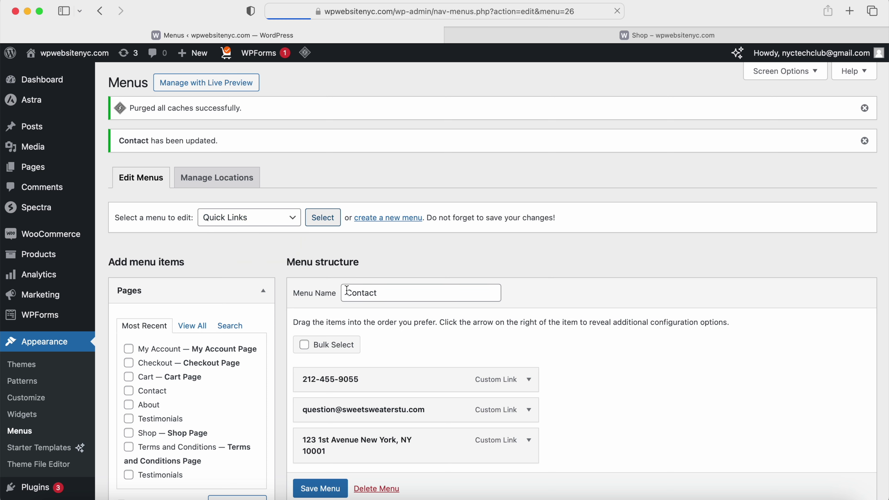
{"action": "scroll", "coordinate": [337, 310], "scroll_direction": "down", "scroll_amount": 5}
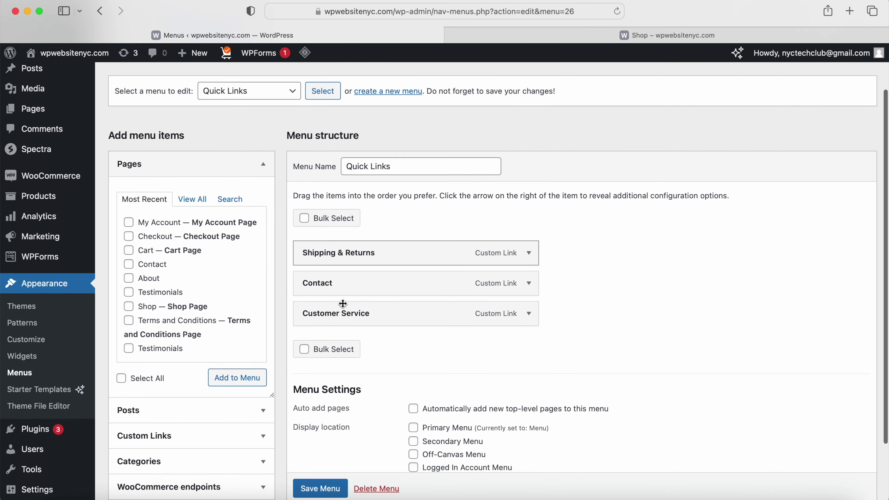
{"action": "scroll", "coordinate": [345, 308], "scroll_direction": "up", "scroll_amount": 5}
{"action": "left_click", "coordinate": [548, 35]}
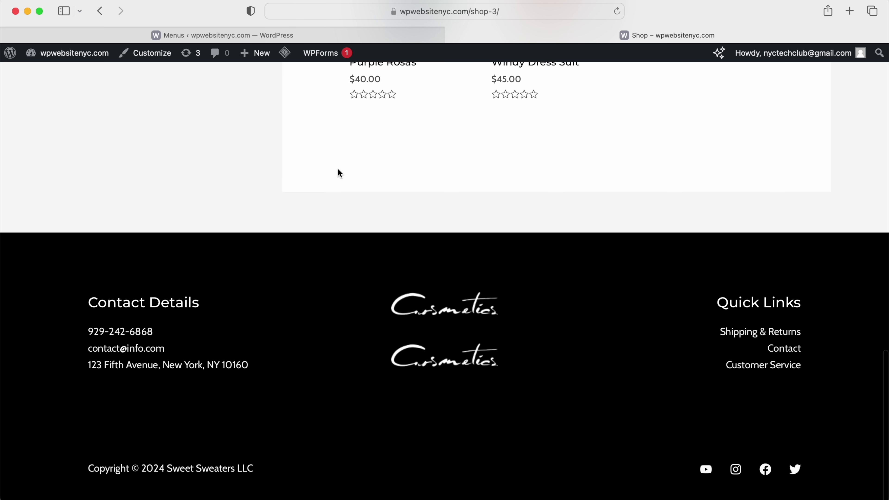
{"action": "left_click", "coordinate": [397, 34]}
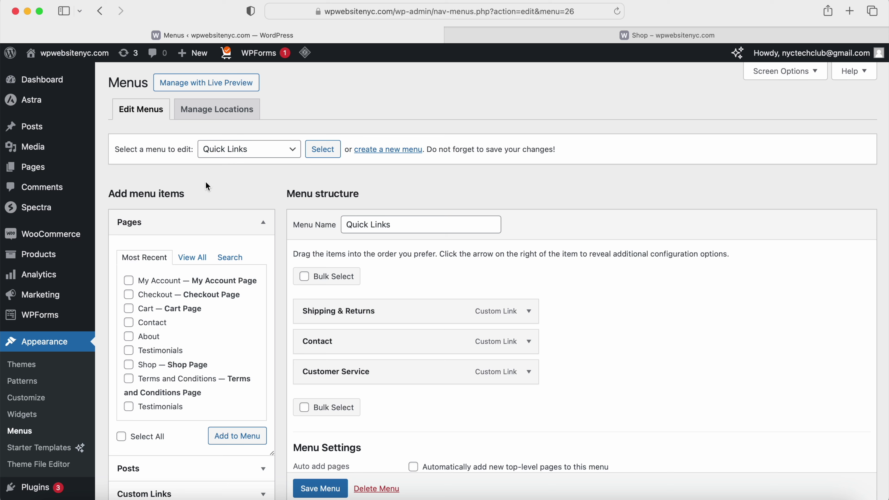
- Load Menu (Primary Menu), listing Home, About, Shop, Testimonials and Contact
{"action": "left_click", "coordinate": [235, 153]}
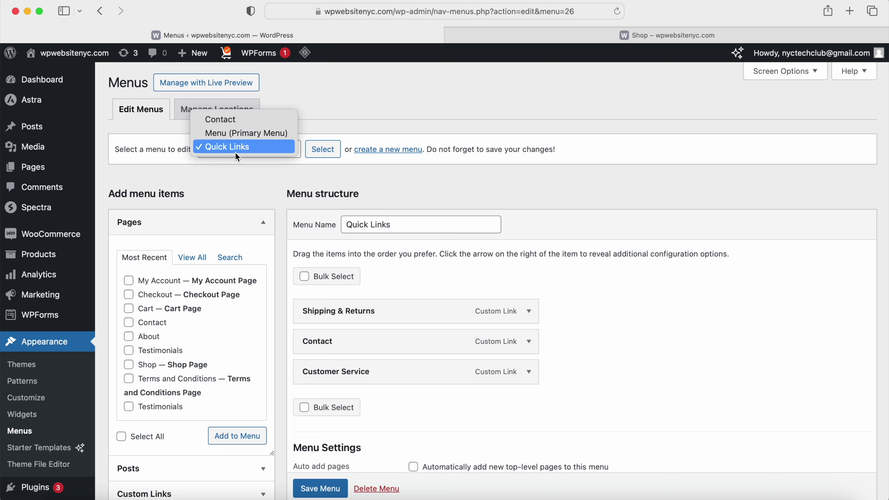
{"action": "left_click", "coordinate": [225, 133]}
{"action": "left_click", "coordinate": [322, 151]}
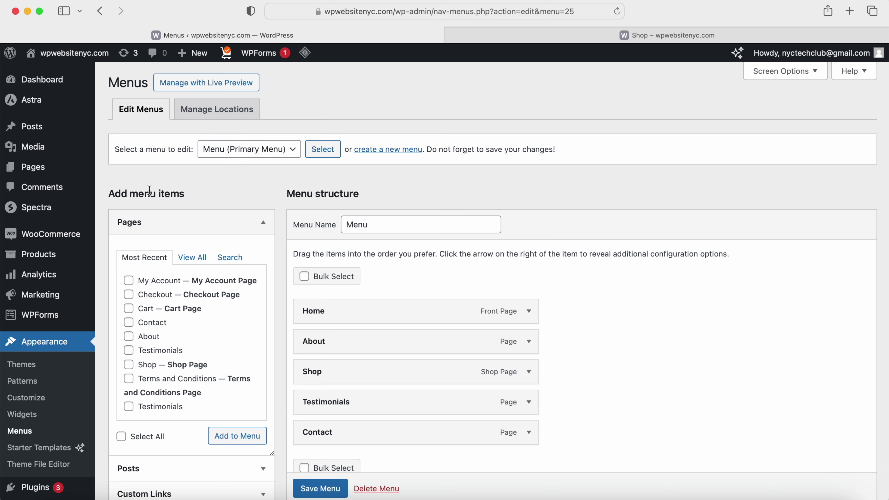
{"action": "mouse_move", "coordinate": [34, 173]}
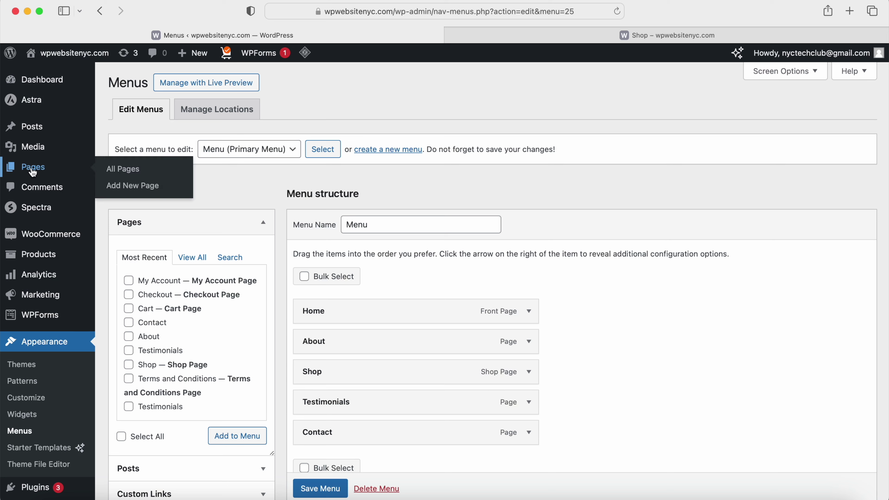
- Open the About page for editing from All Pages
{"action": "left_click", "coordinate": [124, 170]}
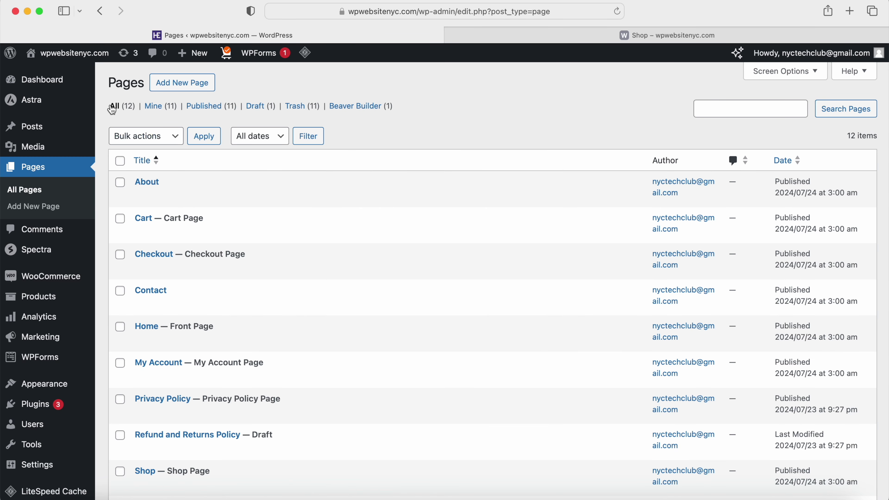
{"action": "mouse_move", "coordinate": [144, 183]}
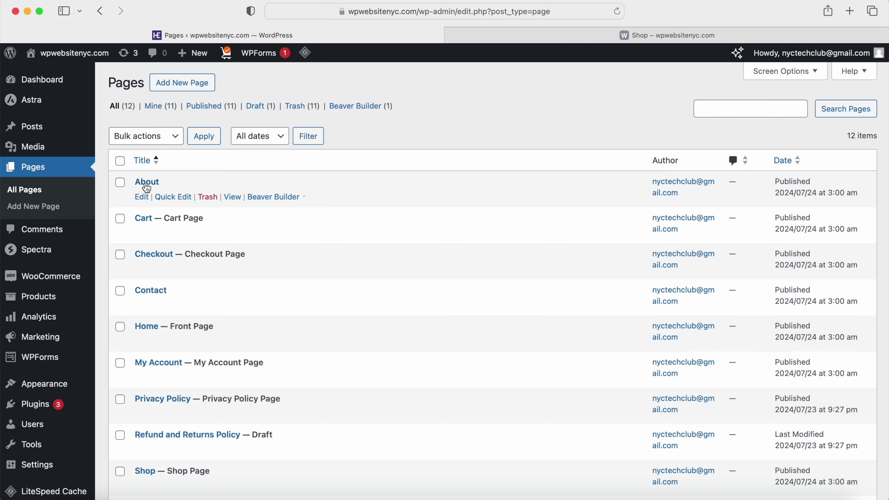
{"action": "left_click", "coordinate": [141, 198]}
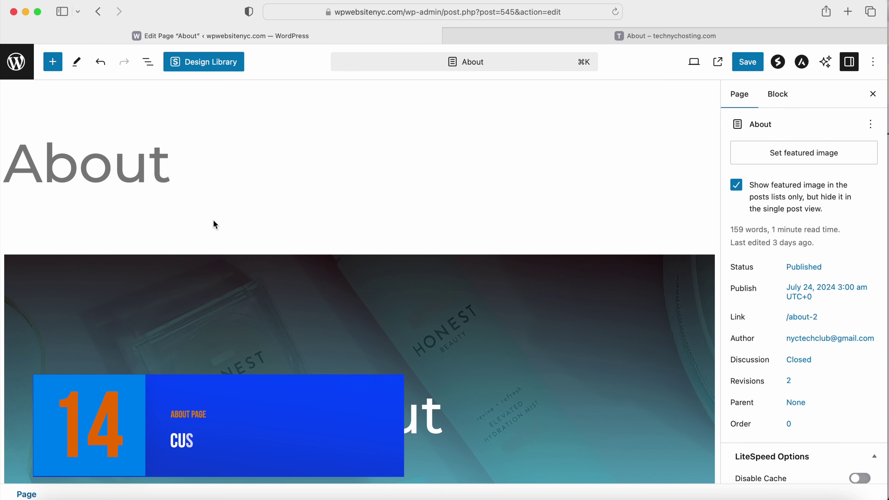
- Review the live About page, then return to the editor and select its title
{"action": "left_click", "coordinate": [513, 36]}
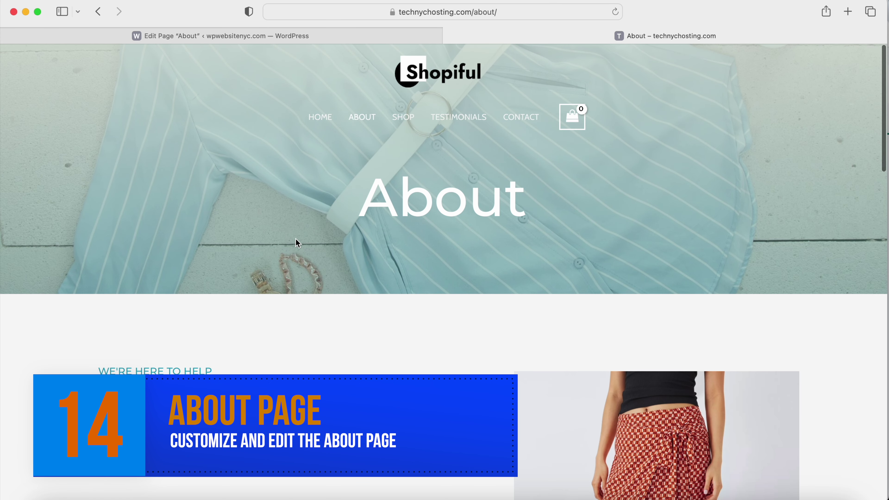
{"action": "scroll", "coordinate": [334, 258], "scroll_direction": "down", "scroll_amount": 10}
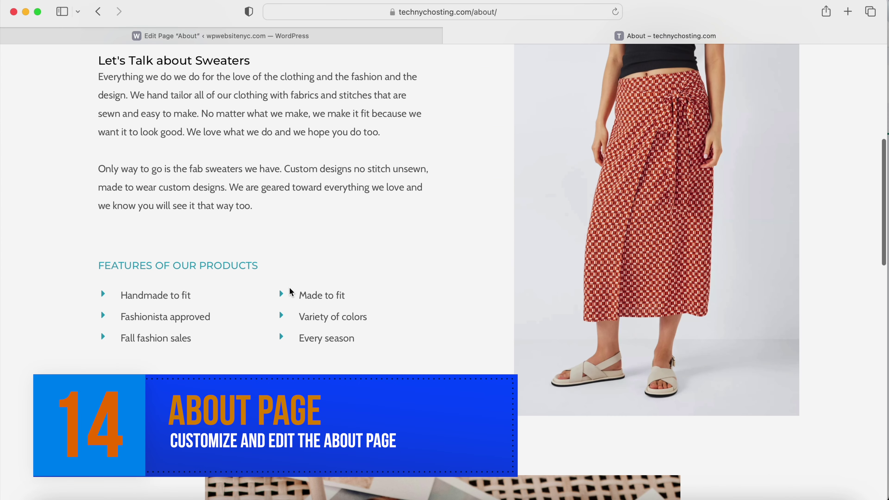
{"action": "scroll", "coordinate": [628, 231], "scroll_direction": "down", "scroll_amount": 10}
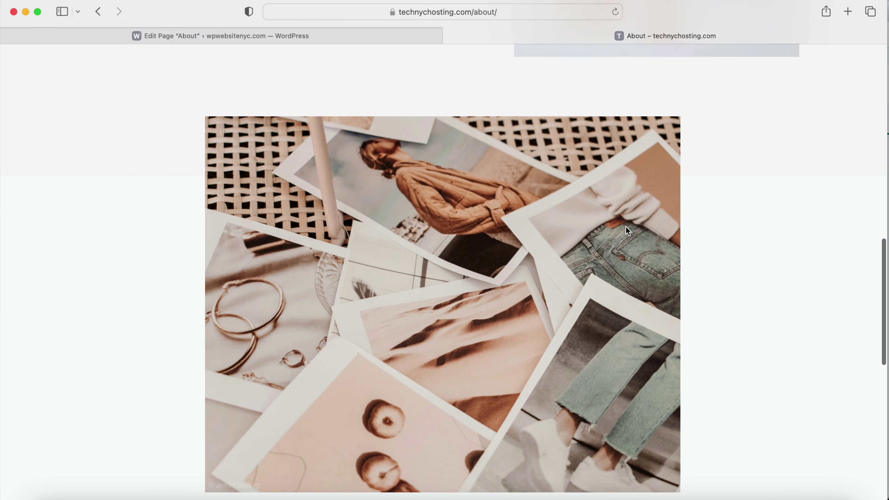
{"action": "scroll", "coordinate": [479, 254], "scroll_direction": "down", "scroll_amount": 8}
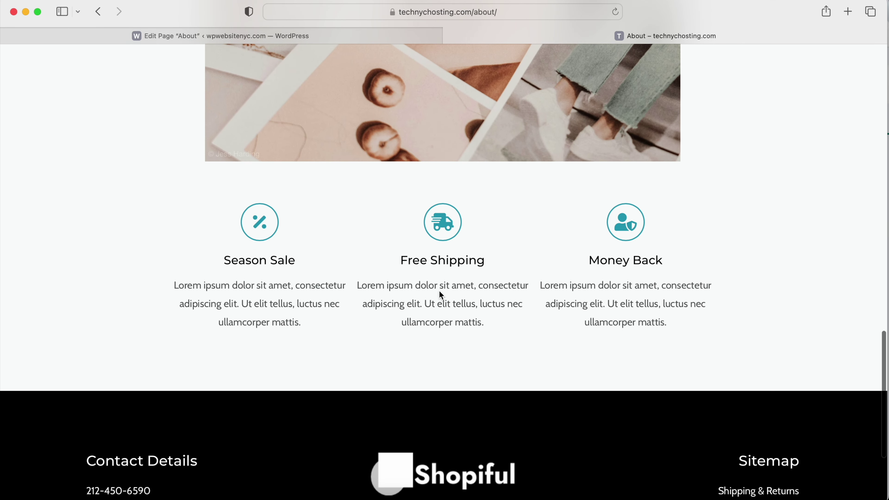
{"action": "scroll", "coordinate": [440, 293], "scroll_direction": "up", "scroll_amount": 18}
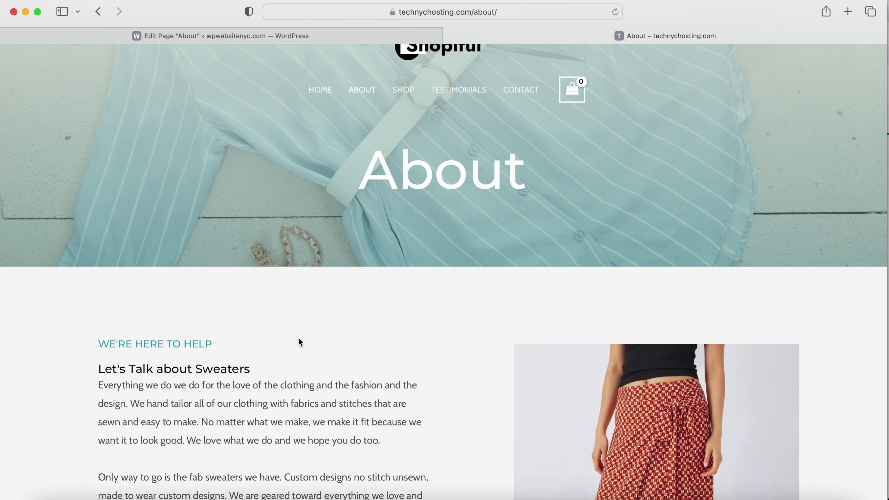
{"action": "left_click", "coordinate": [196, 37]}
{"action": "left_click", "coordinate": [72, 170]}
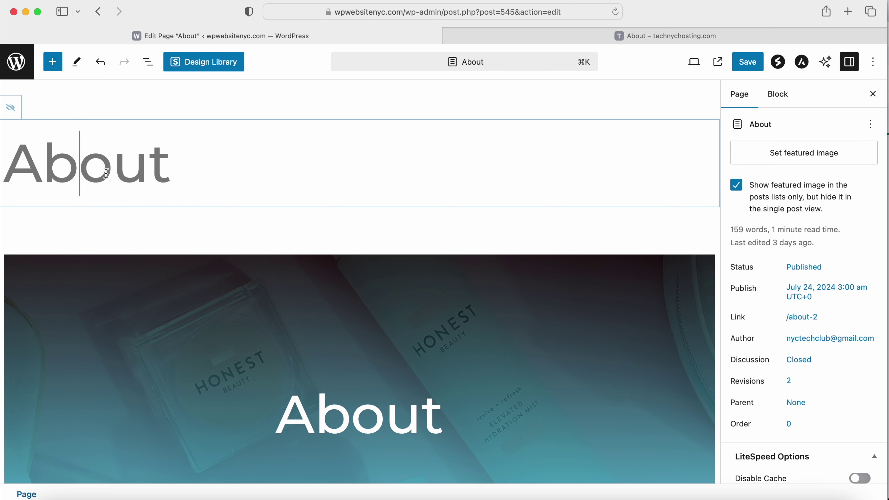
- Set the blue striped shirt photo as the About banner container's background image
{"action": "scroll", "coordinate": [182, 182], "scroll_direction": "down", "scroll_amount": 5}
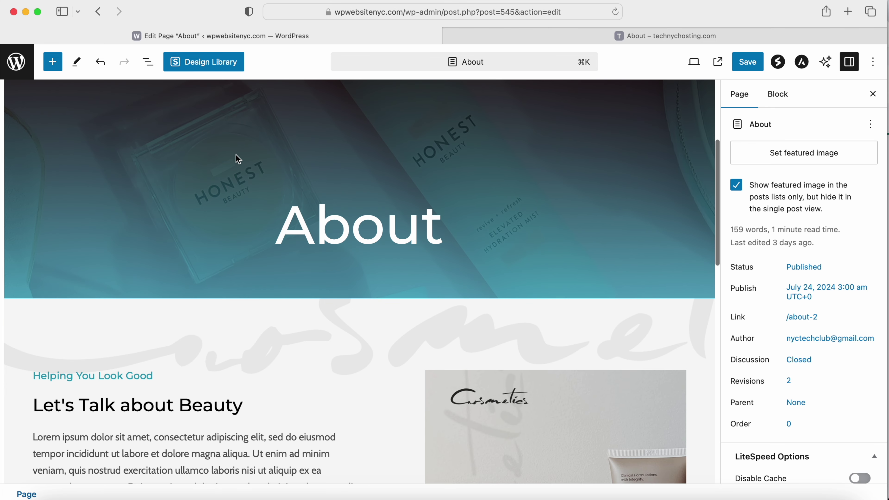
{"action": "left_click", "coordinate": [300, 132]}
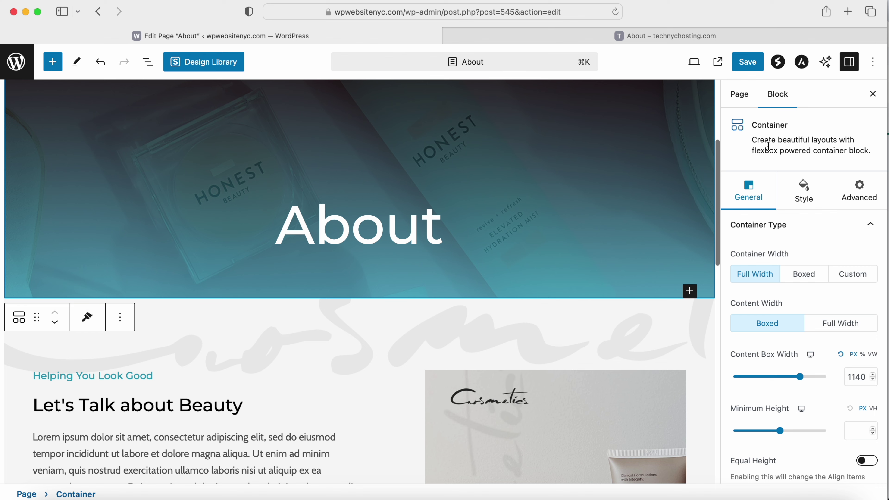
{"action": "left_click", "coordinate": [804, 192]}
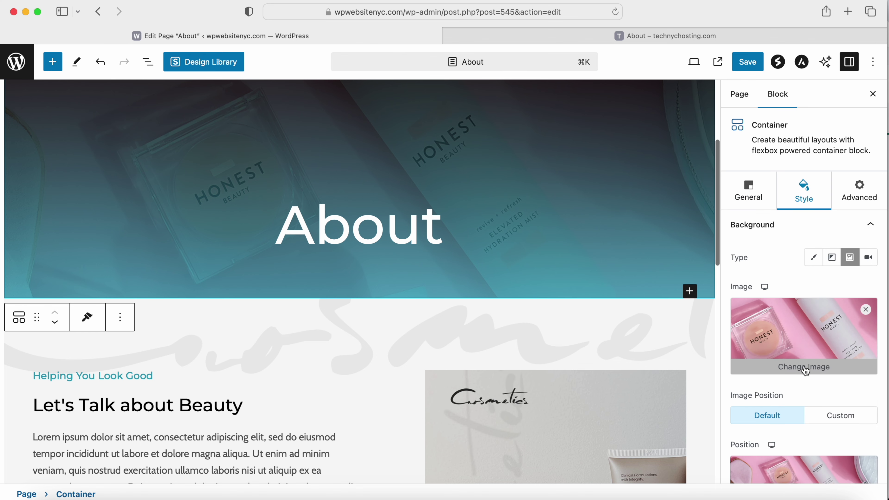
{"action": "left_click", "coordinate": [805, 367]}
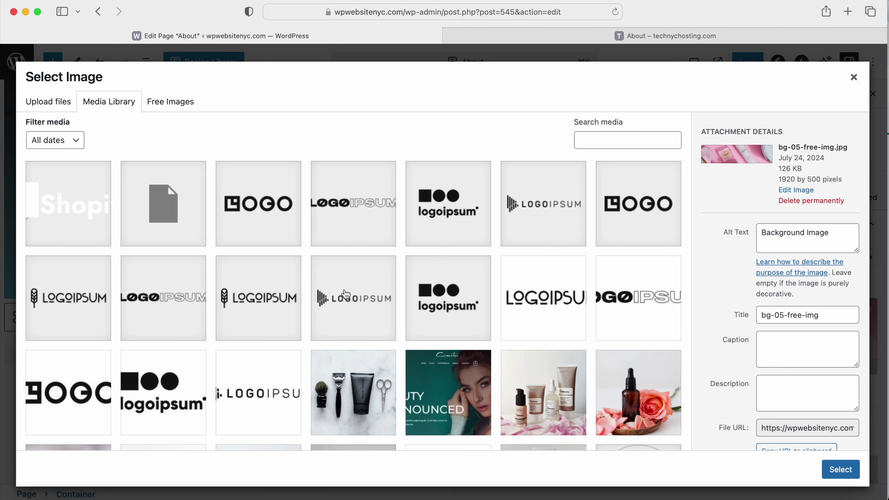
{"action": "scroll", "coordinate": [345, 294], "scroll_direction": "down", "scroll_amount": 20}
{"action": "scroll", "coordinate": [346, 294], "scroll_direction": "down", "scroll_amount": 2}
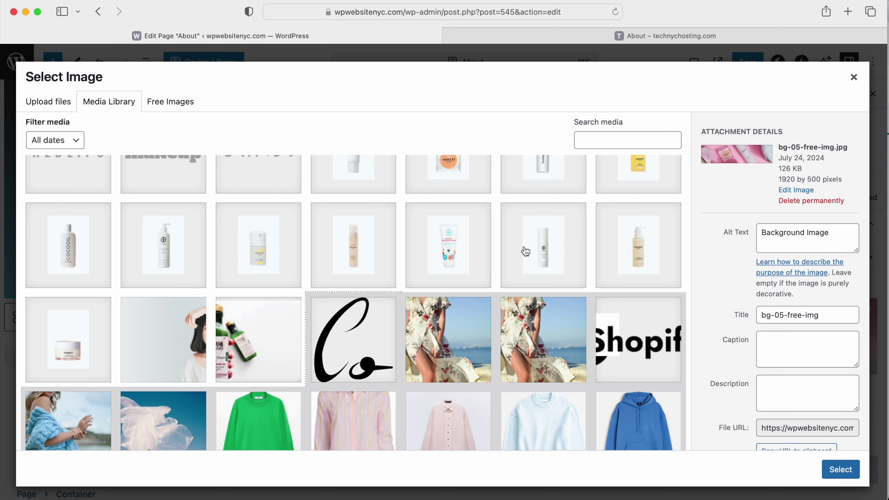
{"action": "scroll", "coordinate": [506, 260], "scroll_direction": "down", "scroll_amount": 12}
{"action": "left_click", "coordinate": [630, 293]}
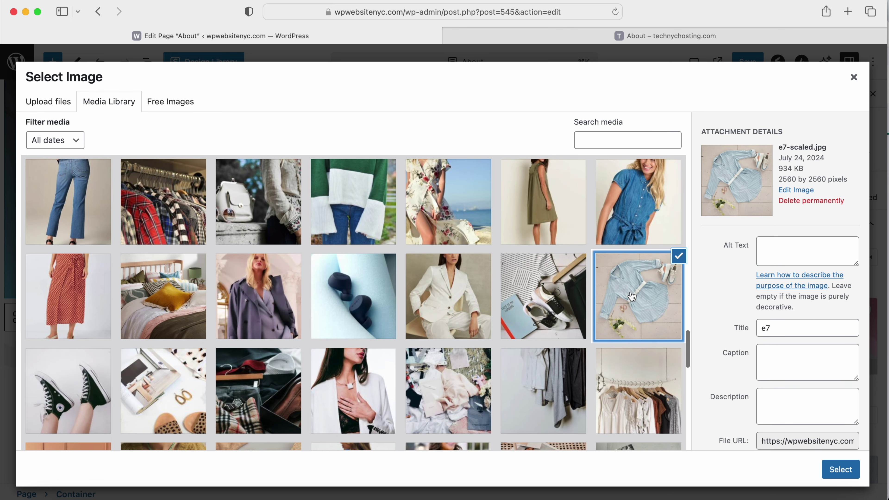
{"action": "left_click", "coordinate": [830, 470]}
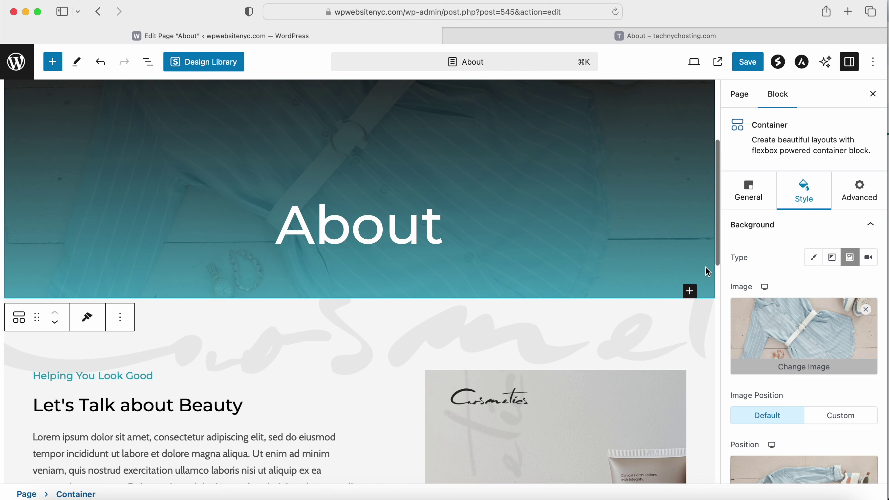
- Give the banner a mostly transparent teal #269FB7 colour overlay
{"action": "scroll", "coordinate": [778, 310], "scroll_direction": "down", "scroll_amount": 10}
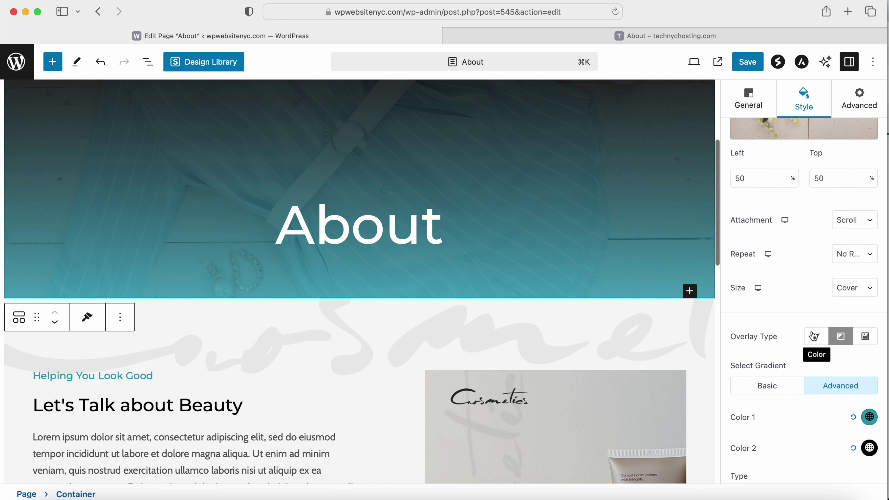
{"action": "left_click", "coordinate": [816, 338]}
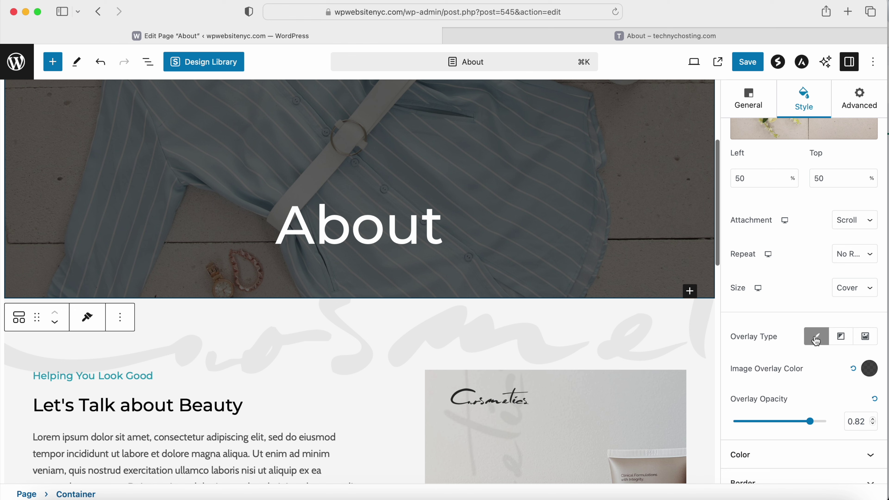
{"action": "left_click", "coordinate": [871, 372]}
{"action": "left_click", "coordinate": [773, 294]}
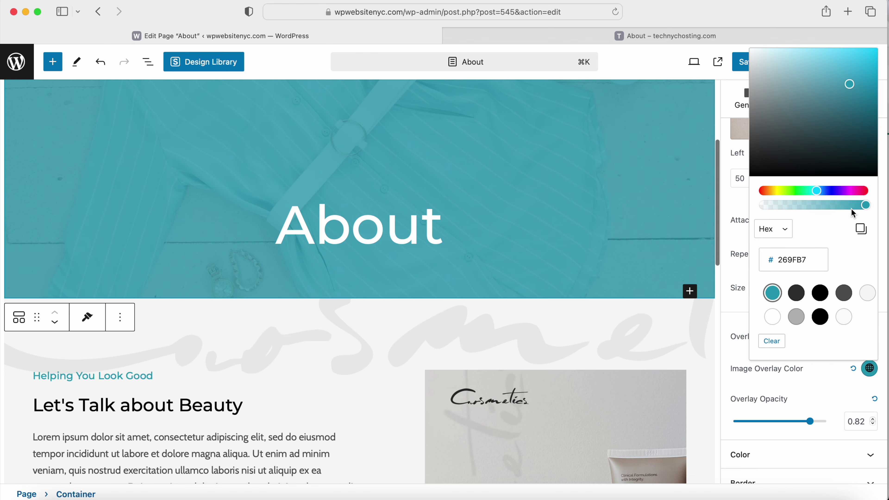
{"action": "left_click_drag", "start_coordinate": [866, 206], "coordinate": [792, 206]}
{"action": "left_click", "coordinate": [729, 260]}
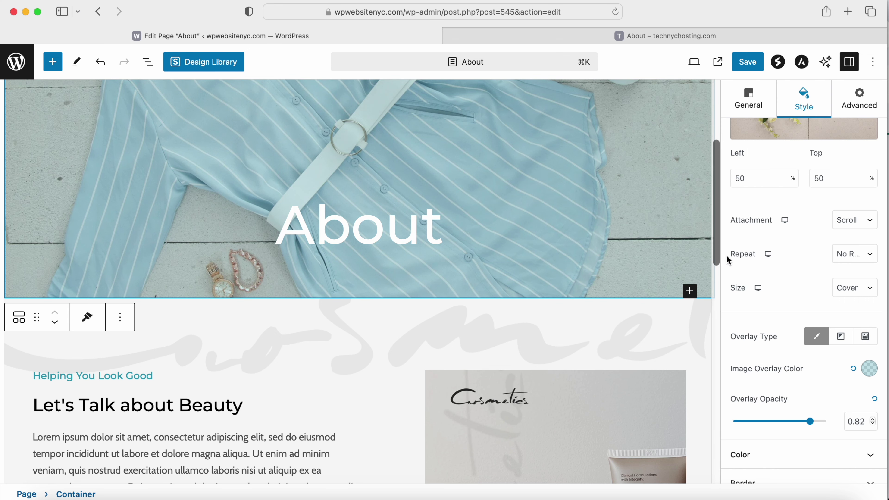
- Remove the script watermark overlay image from the section below the banner
{"action": "left_click", "coordinate": [471, 314]}
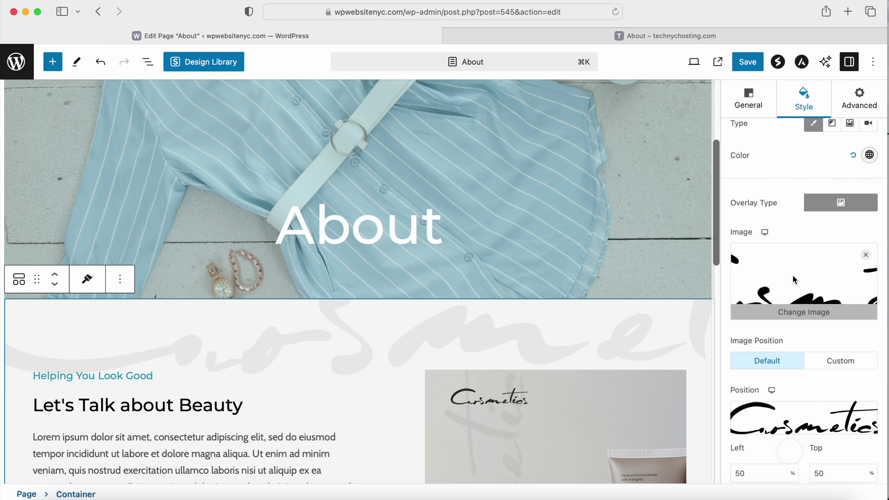
{"action": "left_click", "coordinate": [866, 255]}
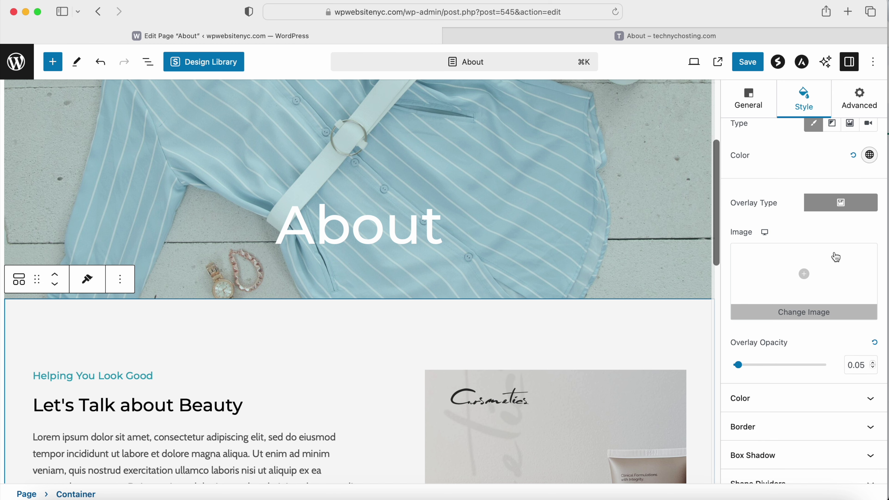
{"action": "scroll", "coordinate": [497, 294], "scroll_direction": "down", "scroll_amount": 6}
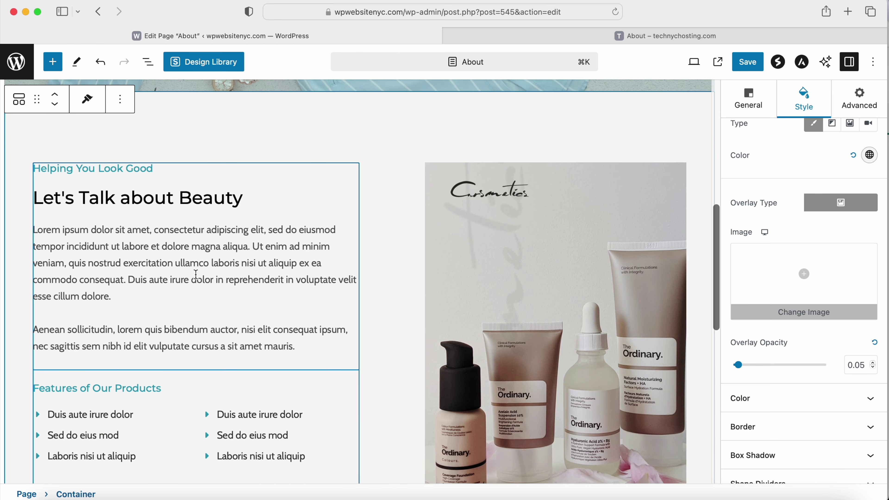
- Swap the cosmetics photo beside 'Let's Talk about Beauty' for the red skirt photo e13.jpeg
{"action": "left_click", "coordinate": [105, 263]}
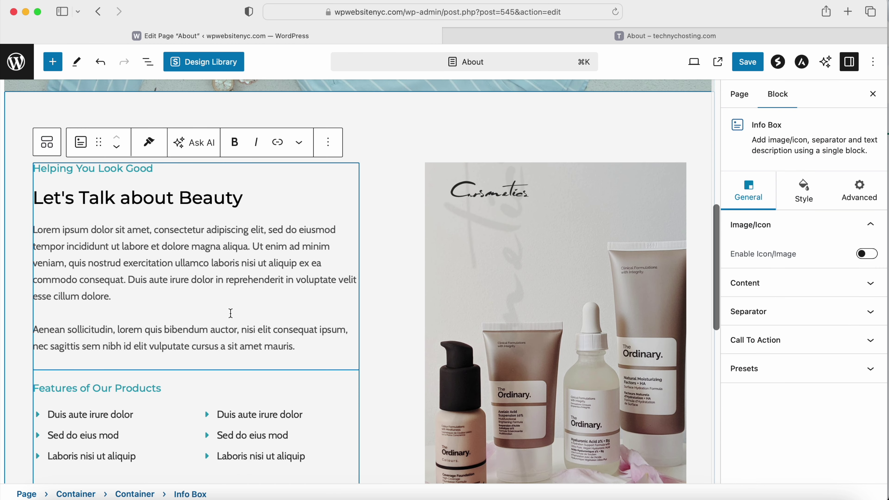
{"action": "left_click", "coordinate": [539, 307]}
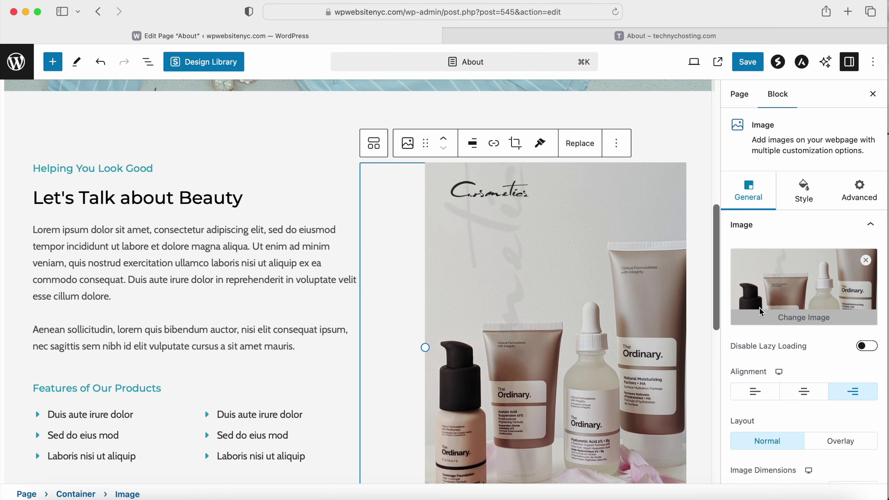
{"action": "left_click", "coordinate": [792, 313]}
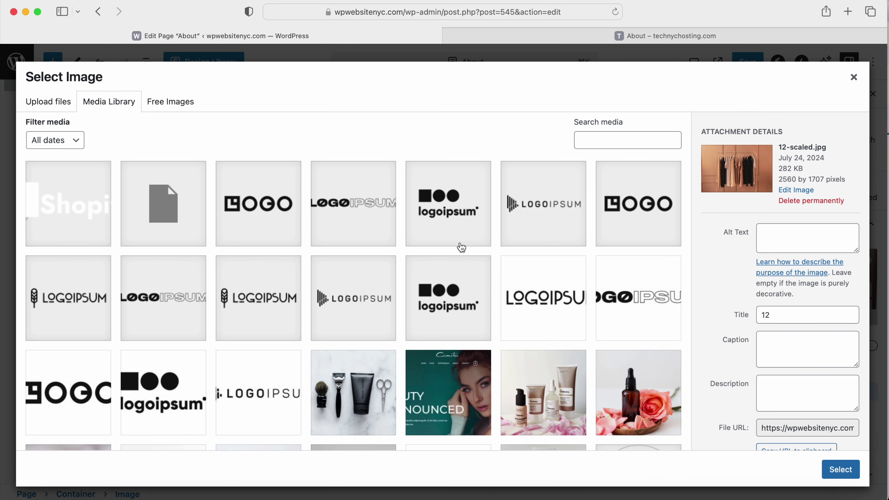
{"action": "scroll", "coordinate": [460, 246], "scroll_direction": "down", "scroll_amount": 15}
{"action": "scroll", "coordinate": [462, 247], "scroll_direction": "down", "scroll_amount": 5}
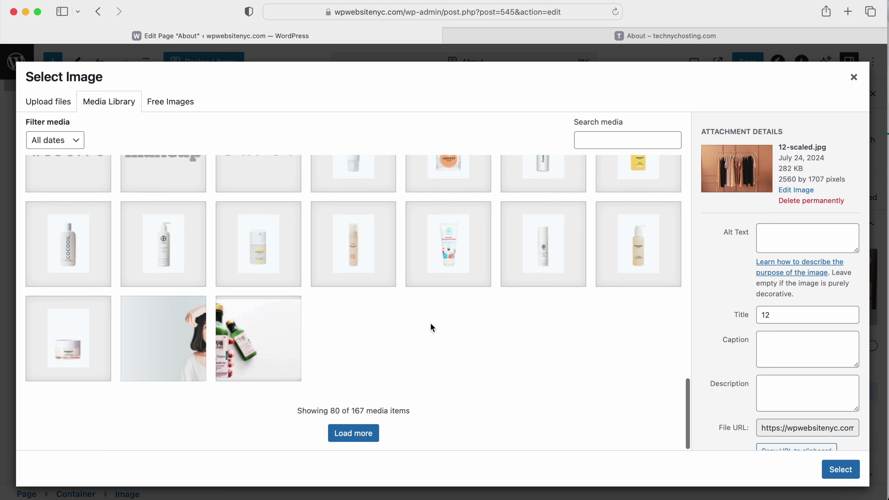
{"action": "left_click", "coordinate": [363, 433]}
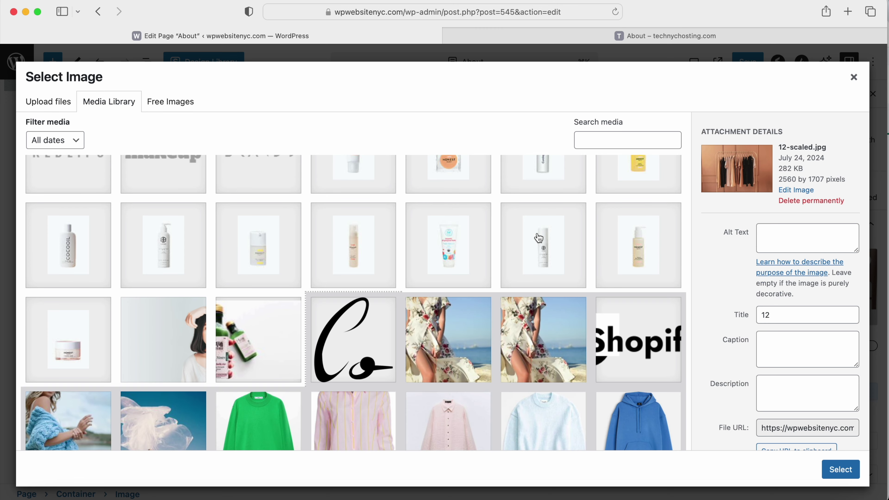
{"action": "scroll", "coordinate": [536, 305], "scroll_direction": "down", "scroll_amount": 10}
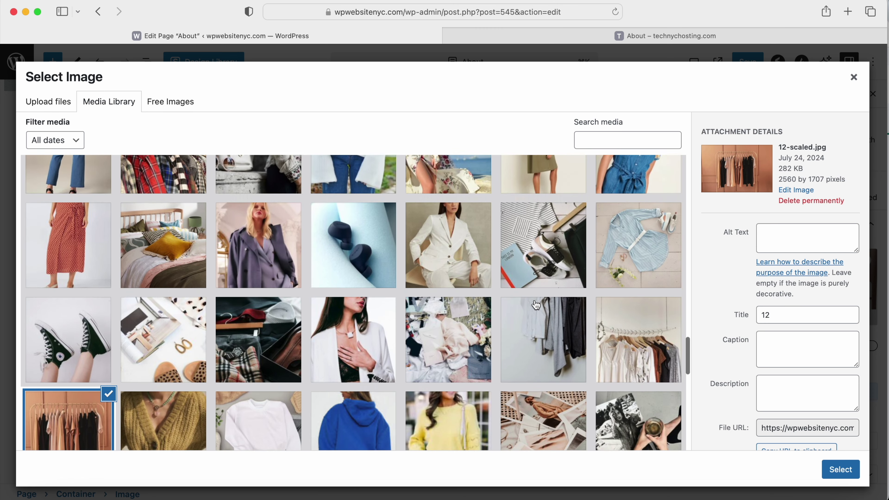
{"action": "left_click", "coordinate": [61, 220]}
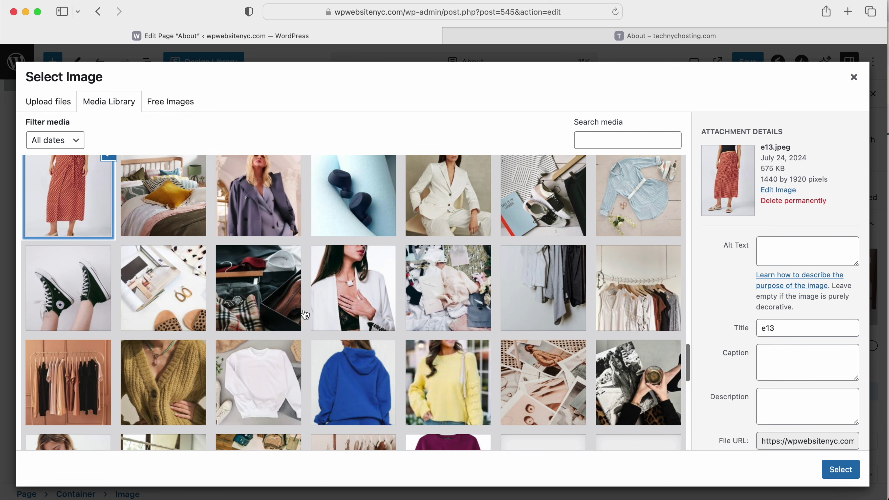
{"action": "left_click", "coordinate": [841, 470]}
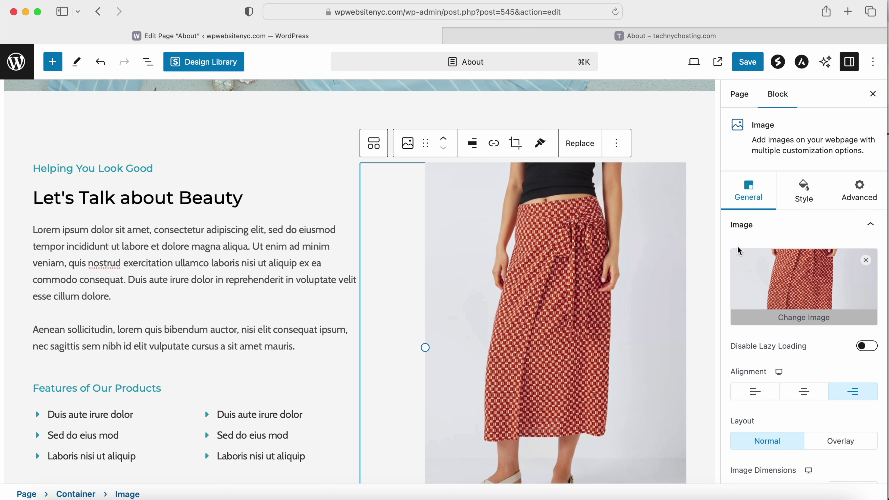
{"action": "scroll", "coordinate": [575, 322], "scroll_direction": "down", "scroll_amount": 15}
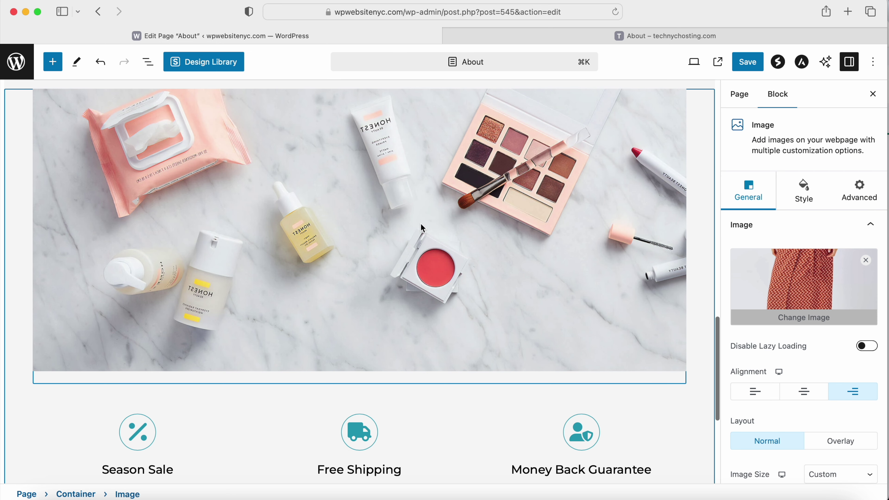
{"action": "left_click", "coordinate": [362, 196]}
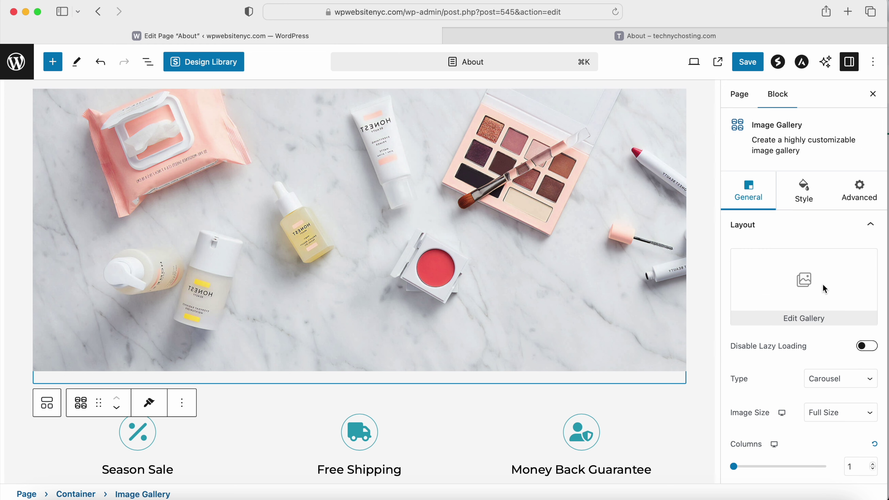
- Inspect the makeup gallery's images and carousel settings without changing them
{"action": "left_click", "coordinate": [804, 318]}
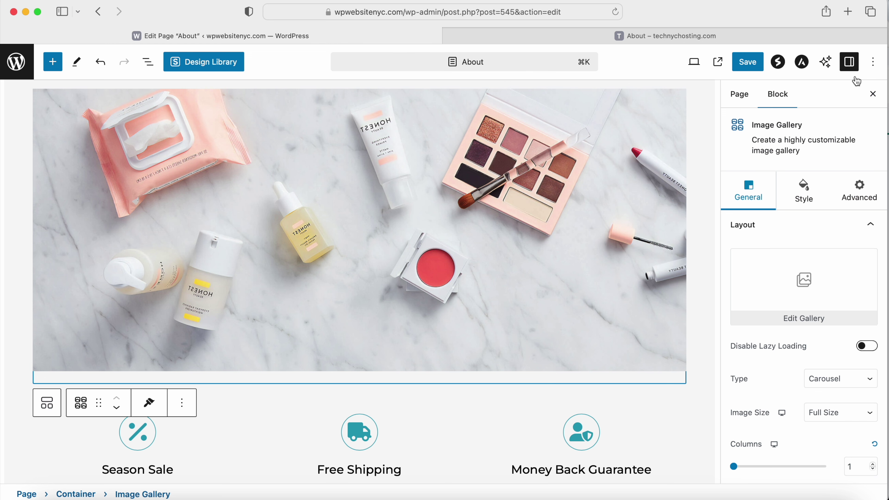
{"action": "left_click", "coordinate": [856, 77]}
{"action": "scroll", "coordinate": [776, 399], "scroll_direction": "down", "scroll_amount": 3}
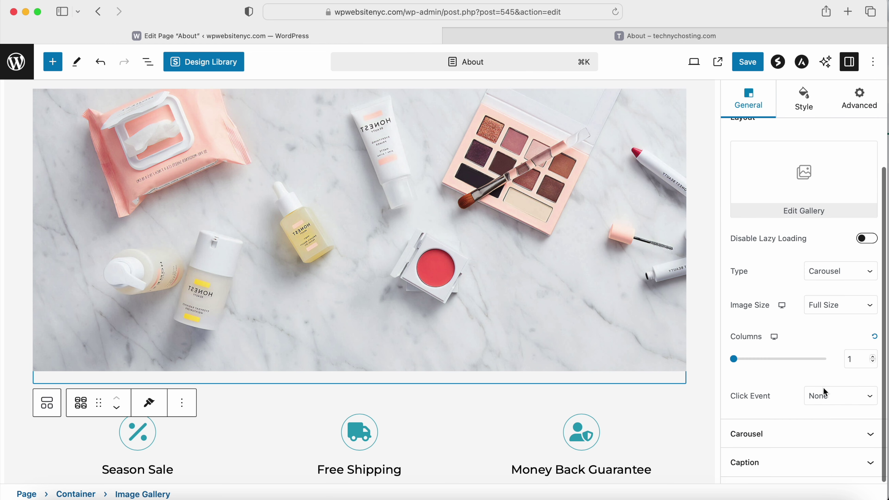
{"action": "left_click", "coordinate": [788, 442]}
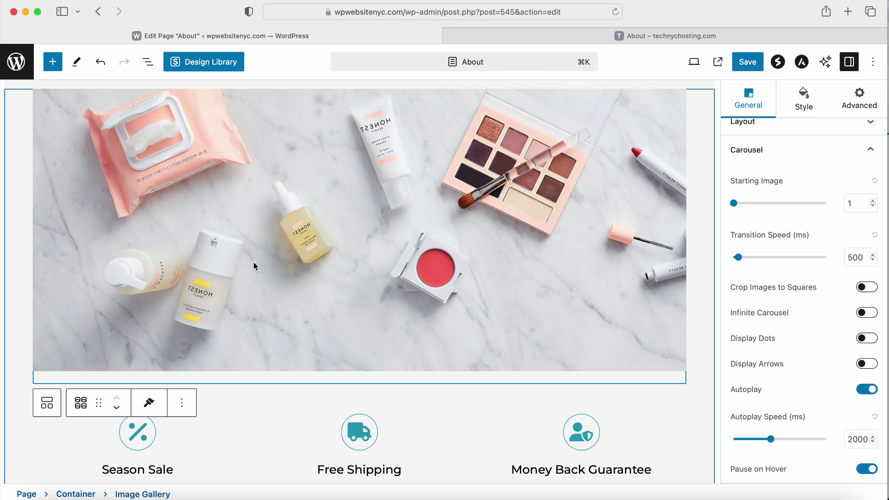
{"action": "scroll", "coordinate": [228, 283], "scroll_direction": "up", "scroll_amount": 4}
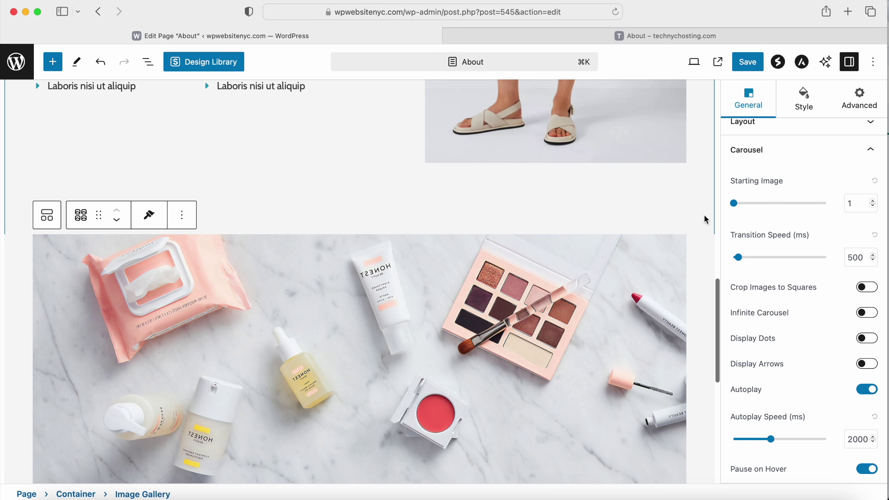
{"action": "scroll", "coordinate": [768, 260], "scroll_direction": "up", "scroll_amount": 4}
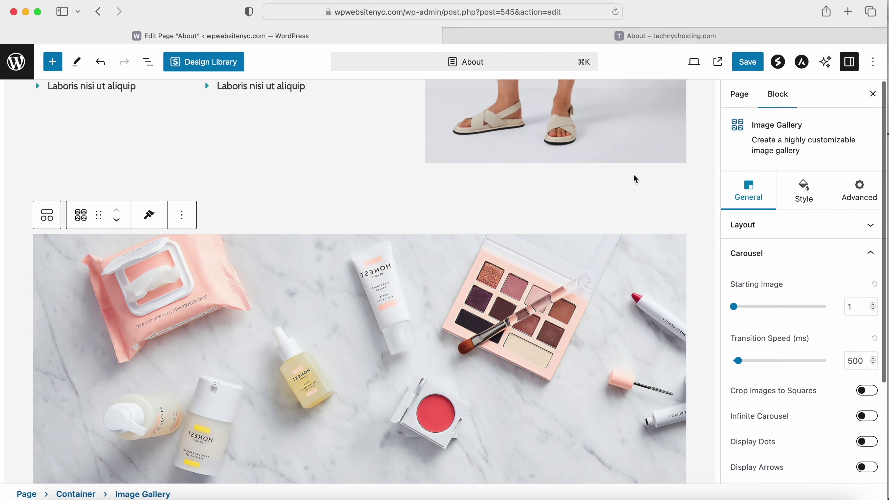
- Delete the makeup photo gallery and add a new Image block in its place
{"action": "left_click", "coordinate": [182, 222]}
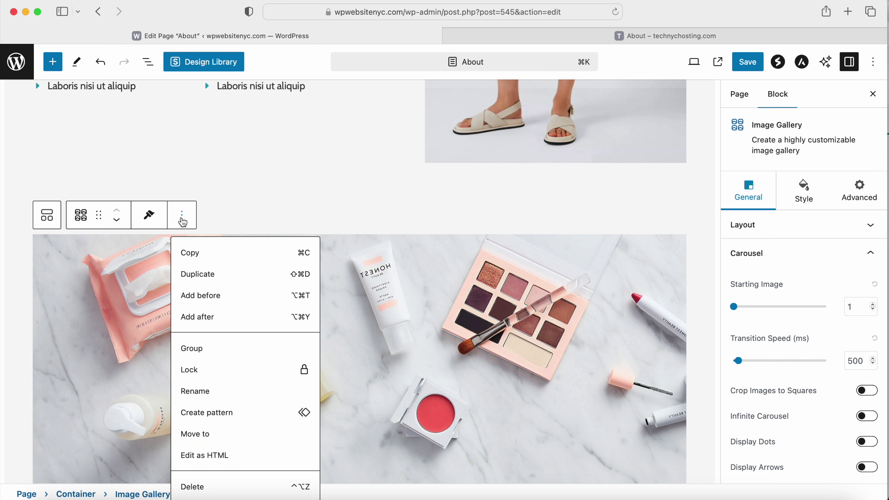
{"action": "left_click", "coordinate": [201, 488]}
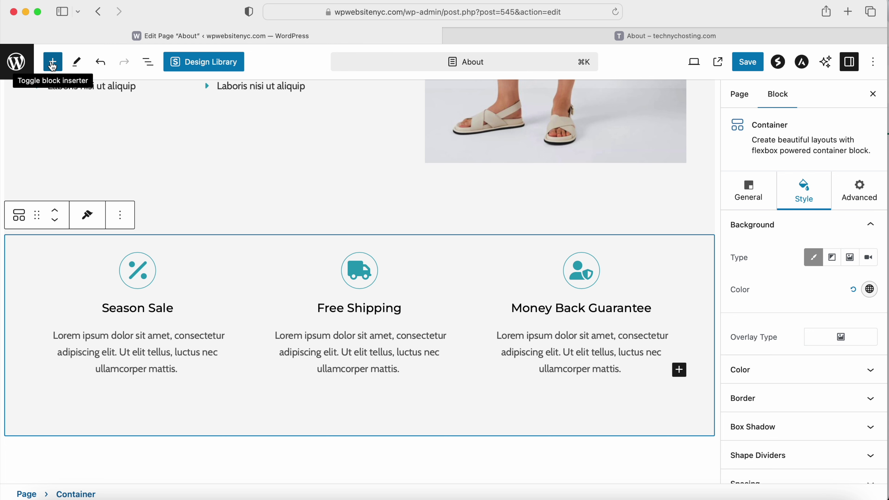
{"action": "left_click", "coordinate": [120, 215]}
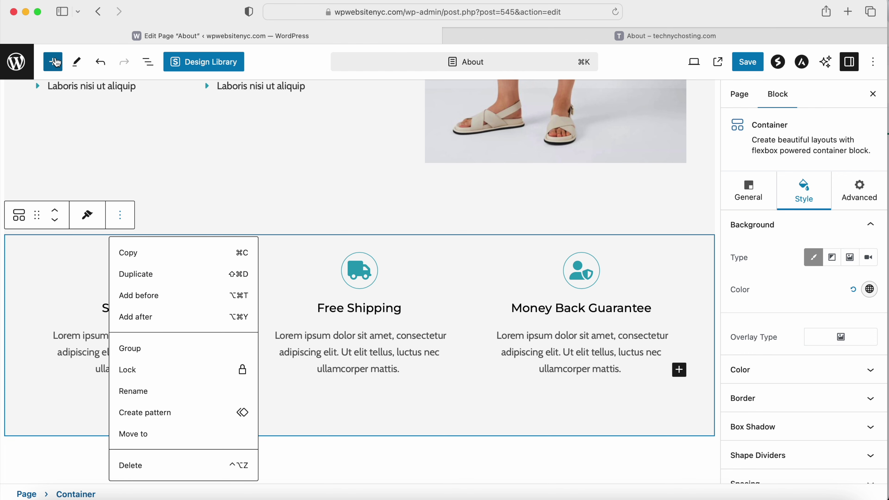
{"action": "left_click", "coordinate": [55, 67]}
{"action": "left_click_drag", "start_coordinate": [165, 202], "coordinate": [351, 247]}
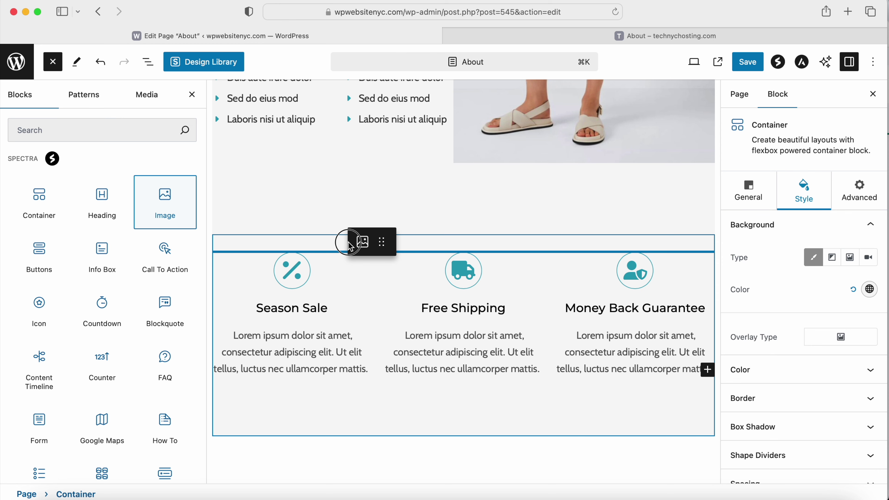
- Fill the new Image block with the 7-scaled.jpg photo-collage from the Media Library
{"action": "left_click_drag", "start_coordinate": [351, 247], "coordinate": [349, 246]}
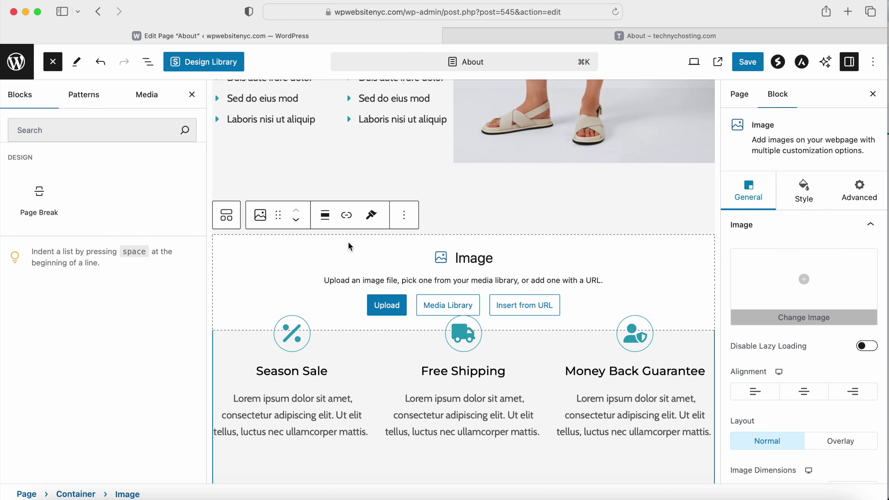
{"action": "left_click", "coordinate": [451, 308]}
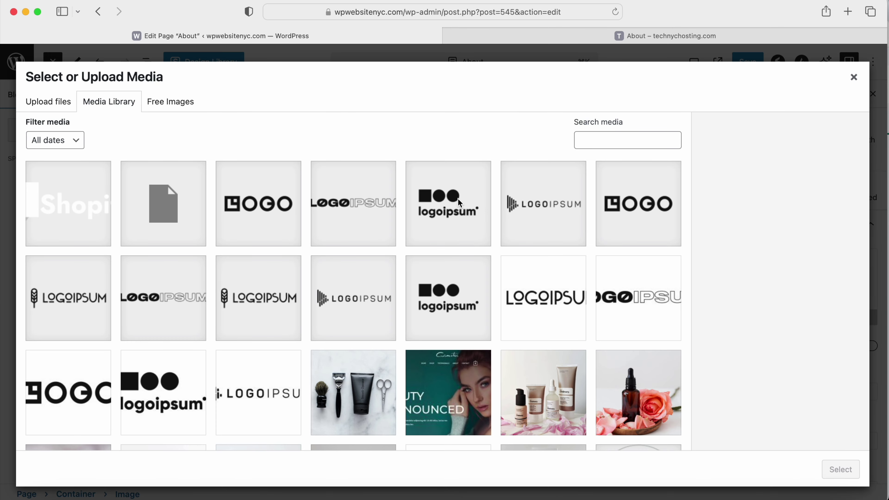
{"action": "scroll", "coordinate": [458, 198], "scroll_direction": "down", "scroll_amount": 20}
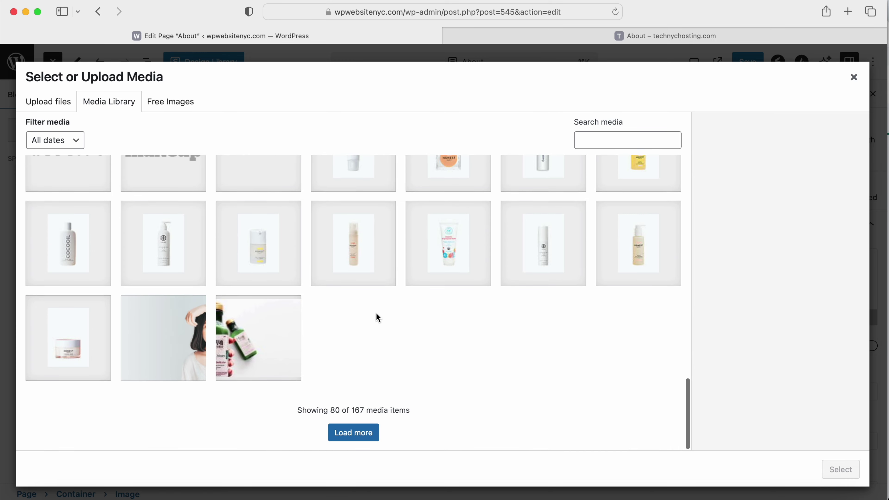
{"action": "left_click", "coordinate": [353, 433]}
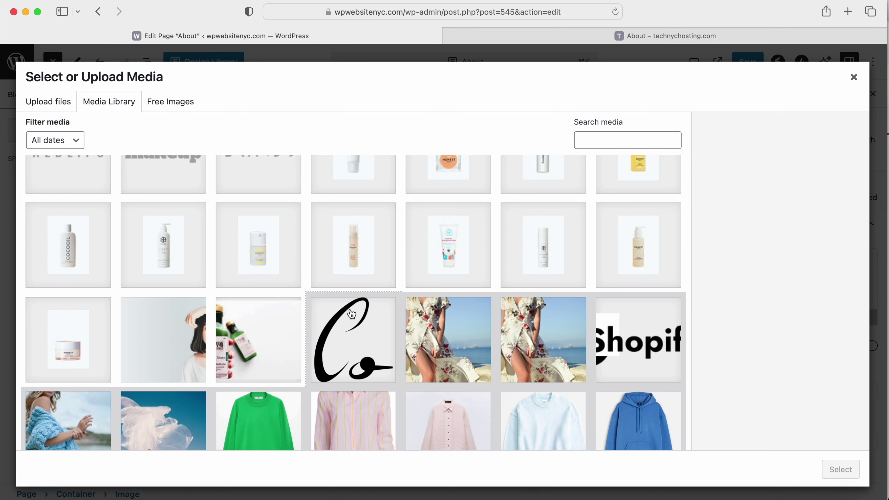
{"action": "scroll", "coordinate": [337, 284], "scroll_direction": "down", "scroll_amount": 8}
{"action": "scroll", "coordinate": [337, 284], "scroll_direction": "down", "scroll_amount": 1}
{"action": "scroll", "coordinate": [337, 284], "scroll_direction": "down", "scroll_amount": 5}
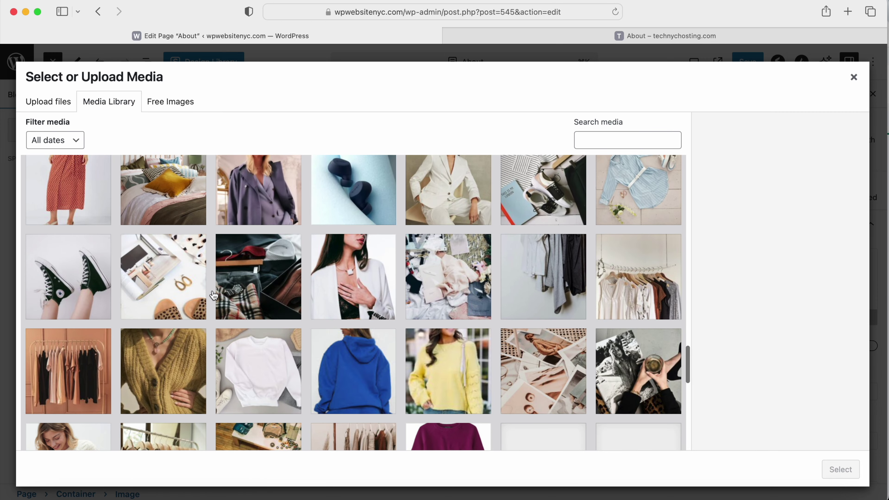
{"action": "left_click", "coordinate": [541, 385]}
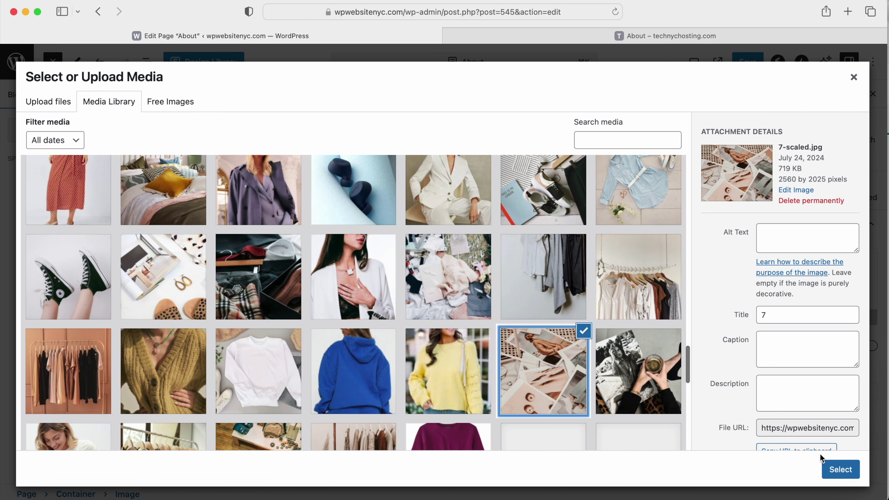
{"action": "left_click", "coordinate": [824, 462]}
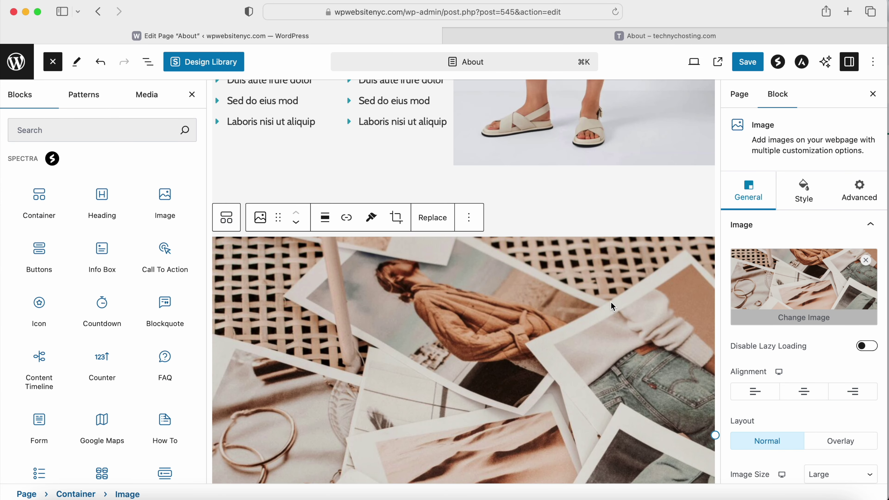
- Change the collage image's width from 1024 to 800 pixels
{"action": "scroll", "coordinate": [600, 329], "scroll_direction": "down", "scroll_amount": 5}
{"action": "scroll", "coordinate": [795, 282], "scroll_direction": "down", "scroll_amount": 5}
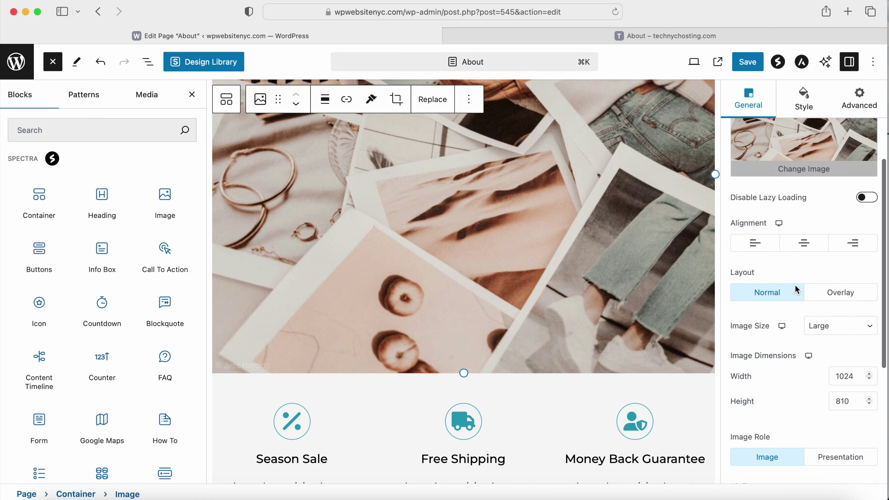
{"action": "left_click", "coordinate": [851, 265]}
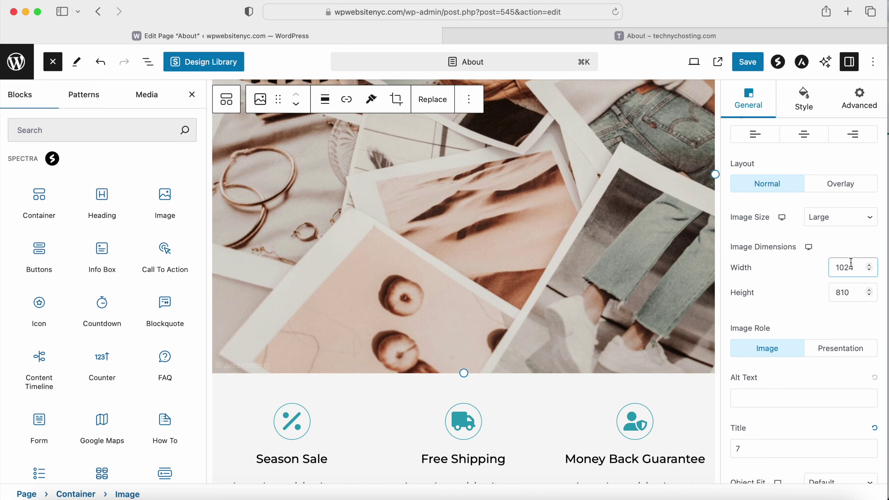
{"action": "key", "text": "BackSpace"}
{"action": "key", "text": "BackSpace"}
{"action": "key", "text": "BackSpace"}
{"action": "type", "text": "028"}
{"action": "type", "text": "00"}
{"action": "left_click", "coordinate": [850, 268]}
{"action": "key", "text": "BackSpace"}
{"action": "type", "text": "3"}
{"action": "key", "text": "BackSpace"}
{"action": "key", "text": "BackSpace"}
{"action": "key", "text": "BackSpace"}
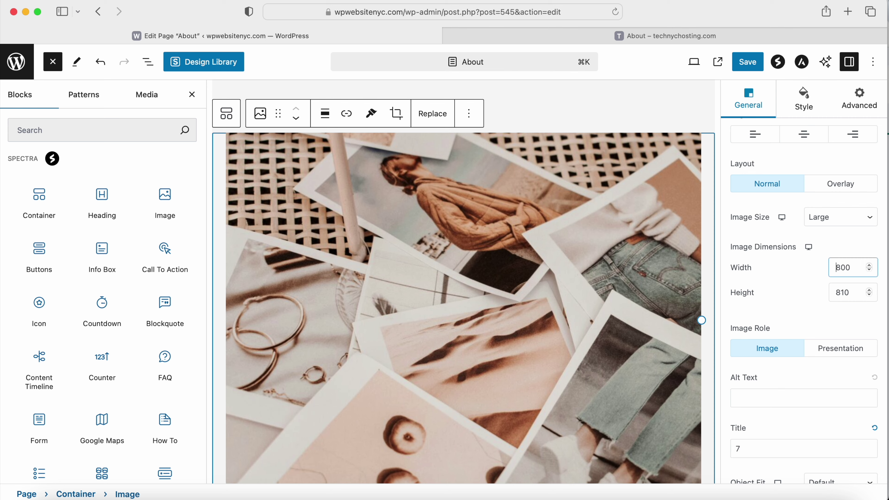
{"action": "scroll", "coordinate": [397, 279], "scroll_direction": "down", "scroll_amount": 5}
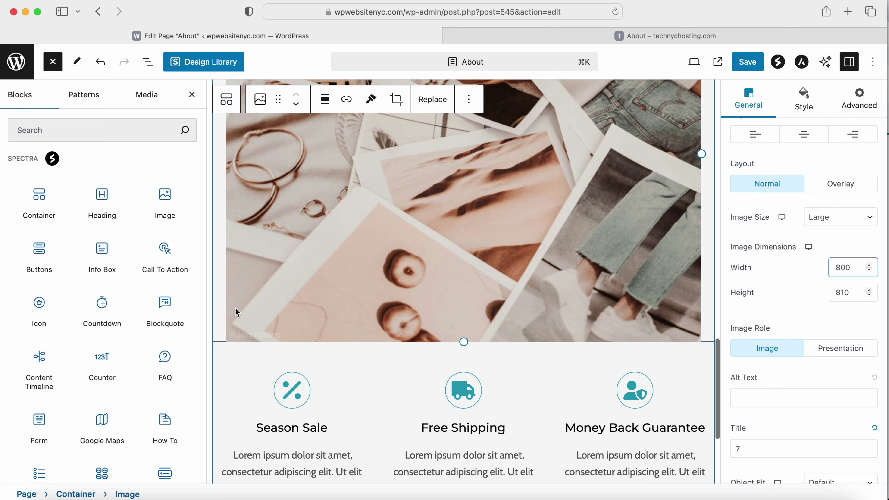
{"action": "left_click", "coordinate": [219, 278]}
{"action": "left_click", "coordinate": [59, 68]}
{"action": "scroll", "coordinate": [241, 312], "scroll_direction": "up", "scroll_amount": 6}
{"action": "scroll", "coordinate": [244, 317], "scroll_direction": "up", "scroll_amount": 2}
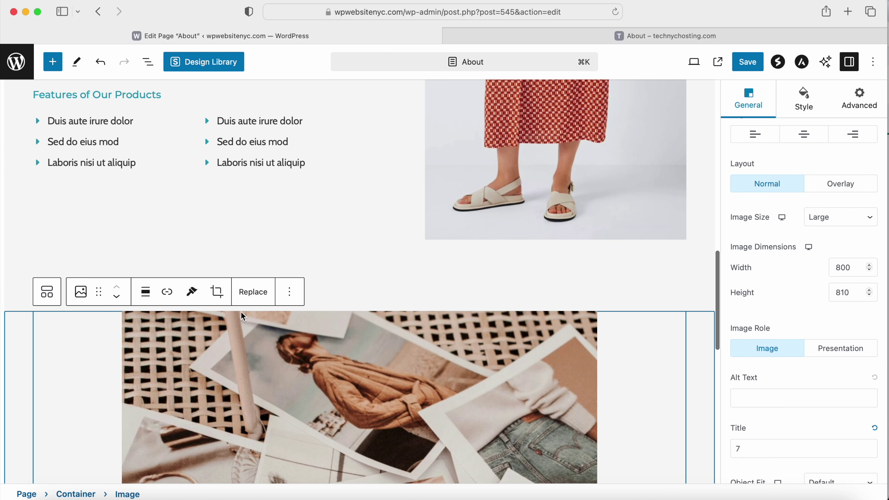
{"action": "scroll", "coordinate": [243, 316], "scroll_direction": "down", "scroll_amount": 12}
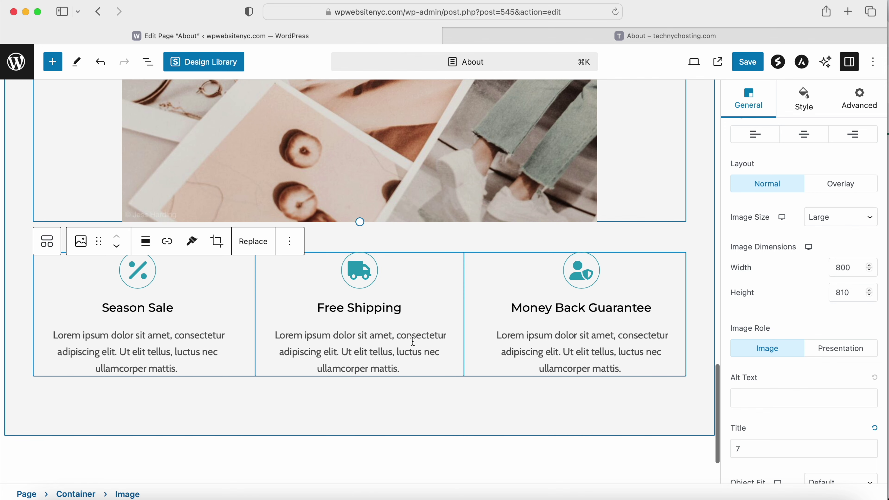
{"action": "scroll", "coordinate": [413, 341], "scroll_direction": "down", "scroll_amount": 3}
- Delete the container holding the demo logo gallery from the About page, save, and view it live
{"action": "left_click", "coordinate": [338, 408]}
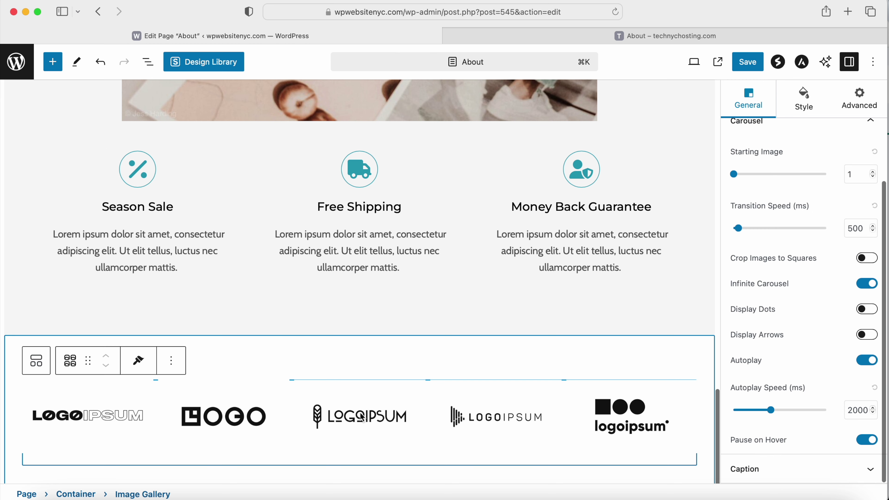
{"action": "left_click", "coordinate": [278, 345]}
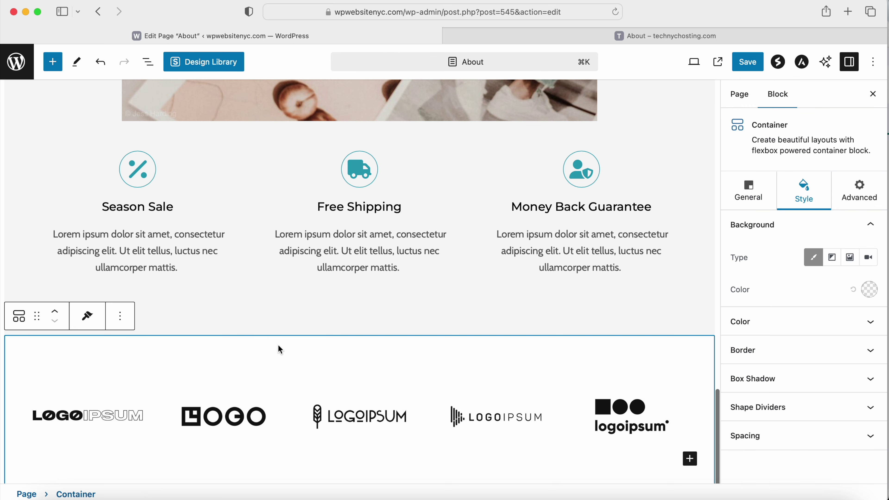
{"action": "left_click", "coordinate": [120, 316]}
{"action": "left_click", "coordinate": [143, 280]}
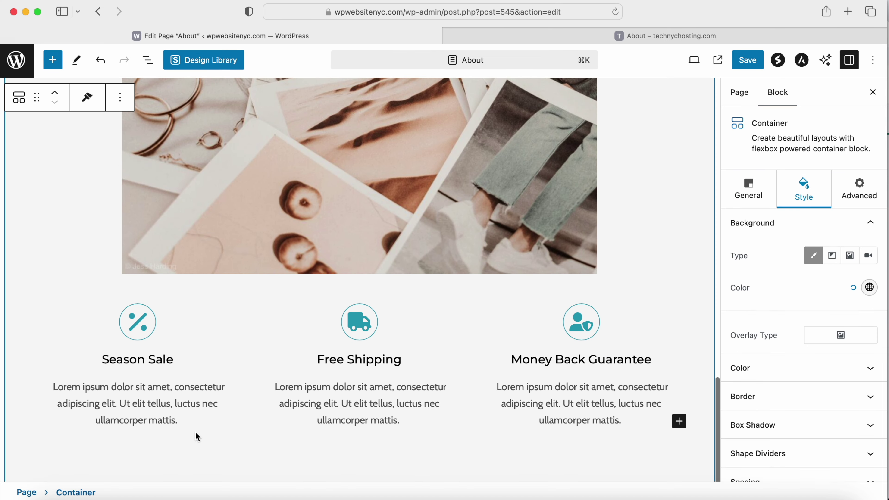
{"action": "scroll", "coordinate": [546, 336], "scroll_direction": "up", "scroll_amount": 10}
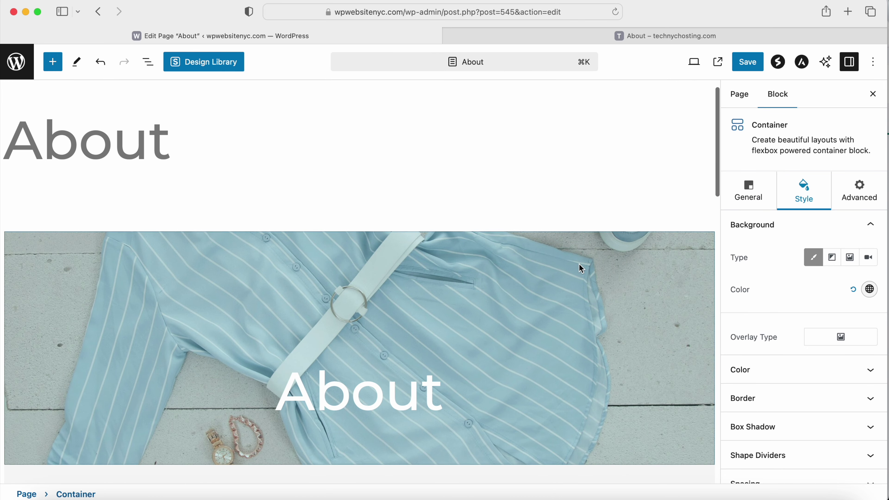
{"action": "left_click", "coordinate": [748, 66]}
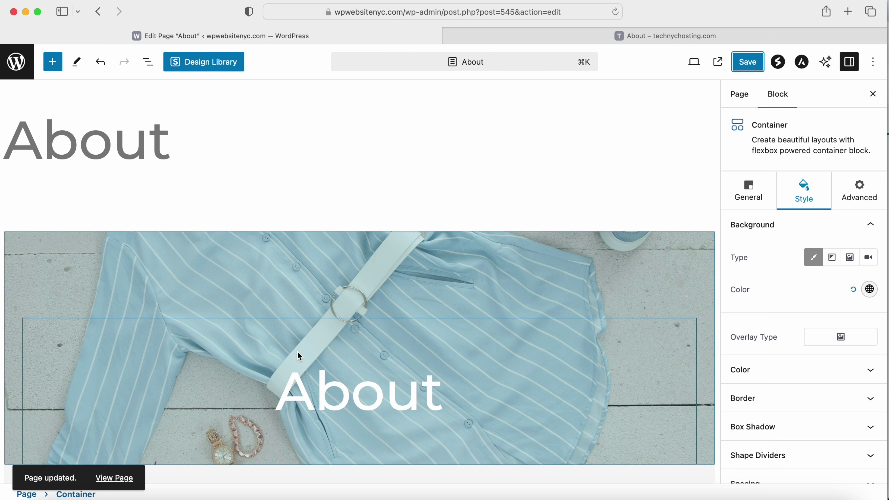
{"action": "left_click", "coordinate": [119, 479]}
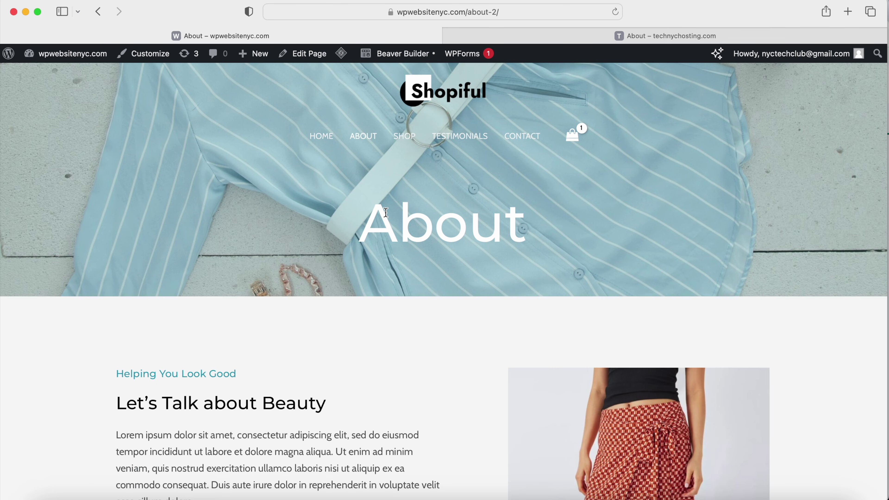
- Review the shop's live About page, then go to its live Contact page
{"action": "scroll", "coordinate": [386, 212], "scroll_direction": "down", "scroll_amount": 15}
{"action": "scroll", "coordinate": [385, 212], "scroll_direction": "up", "scroll_amount": 15}
{"action": "left_click", "coordinate": [526, 139]}
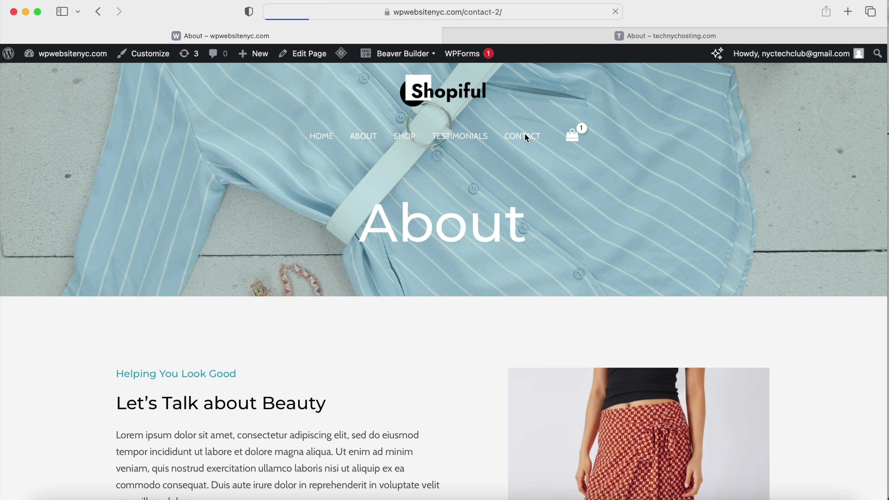
{"action": "scroll", "coordinate": [467, 251], "scroll_direction": "down", "scroll_amount": 12}
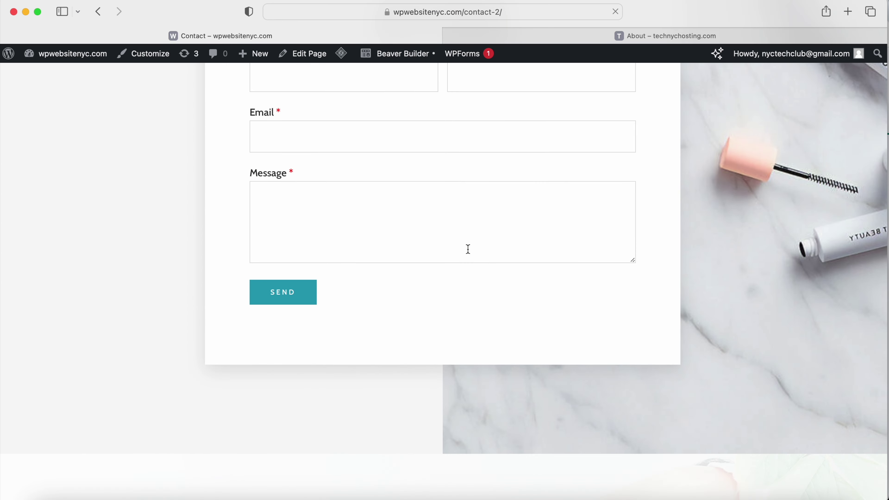
{"action": "scroll", "coordinate": [468, 249], "scroll_direction": "up", "scroll_amount": 12}
- Compare with the reference site's Contact page, then return to the new site's Contact page
{"action": "left_click", "coordinate": [601, 35]}
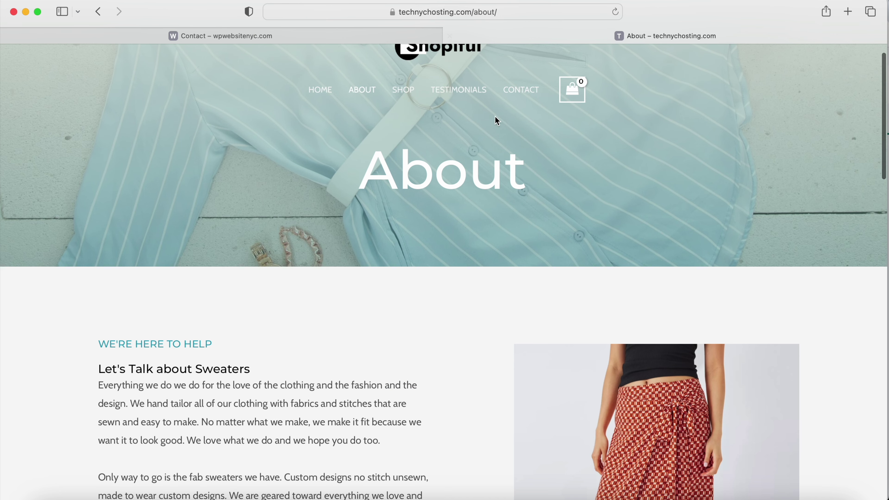
{"action": "left_click", "coordinate": [521, 92]}
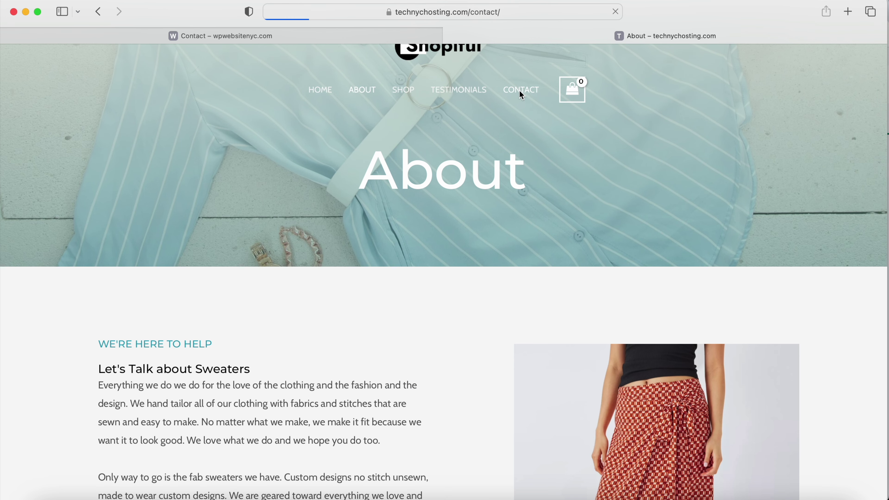
{"action": "scroll", "coordinate": [472, 212], "scroll_direction": "down", "scroll_amount": 8}
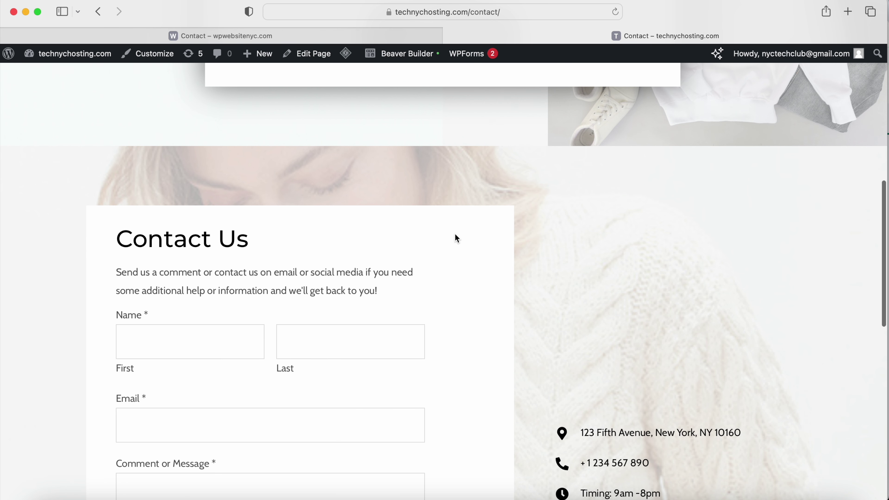
{"action": "scroll", "coordinate": [429, 284], "scroll_direction": "up", "scroll_amount": 8}
{"action": "scroll", "coordinate": [435, 328], "scroll_direction": "down", "scroll_amount": 10}
{"action": "scroll", "coordinate": [393, 366], "scroll_direction": "up", "scroll_amount": 6}
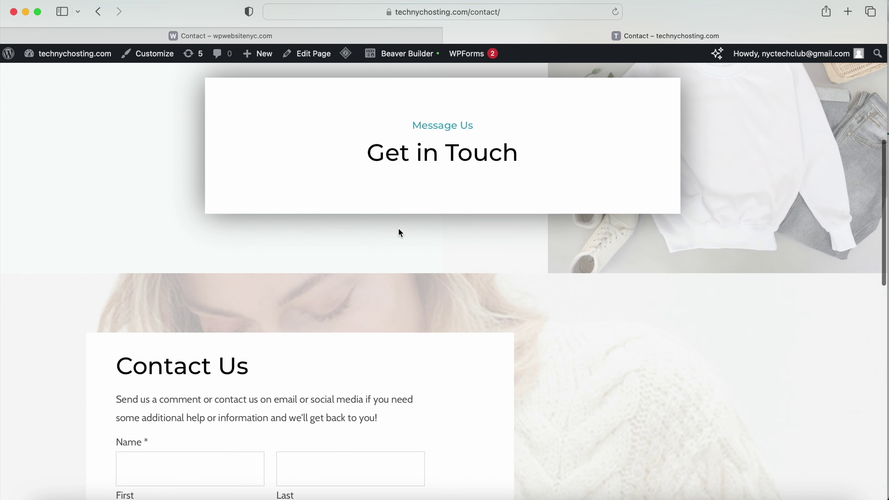
{"action": "scroll", "coordinate": [321, 341], "scroll_direction": "down", "scroll_amount": 6}
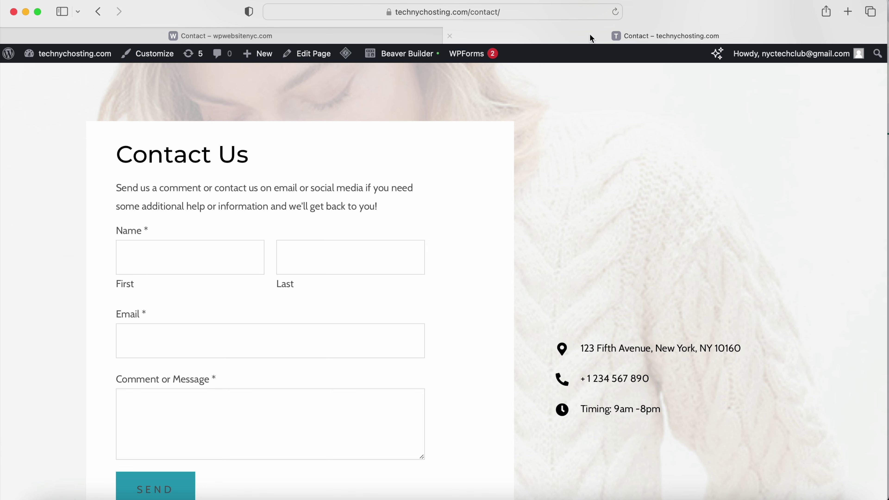
{"action": "left_click", "coordinate": [393, 34]}
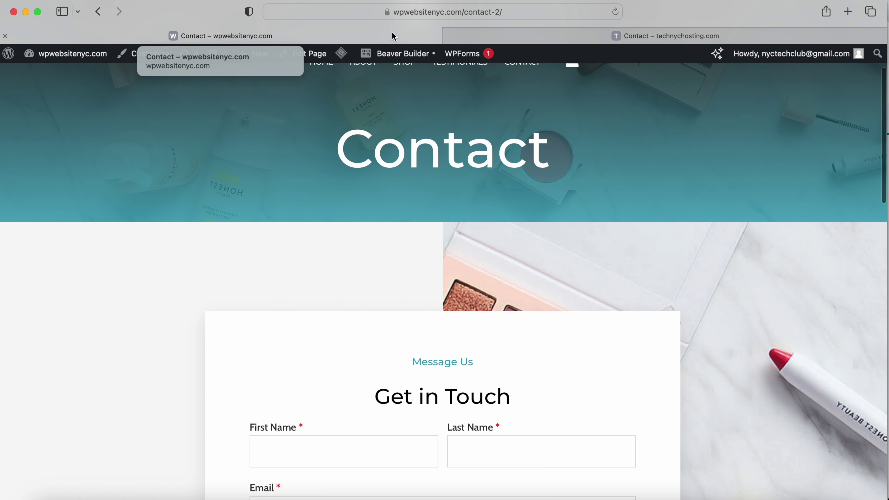
- Open the Contact page in the editor and select its header cover section
{"action": "left_click", "coordinate": [311, 56]}
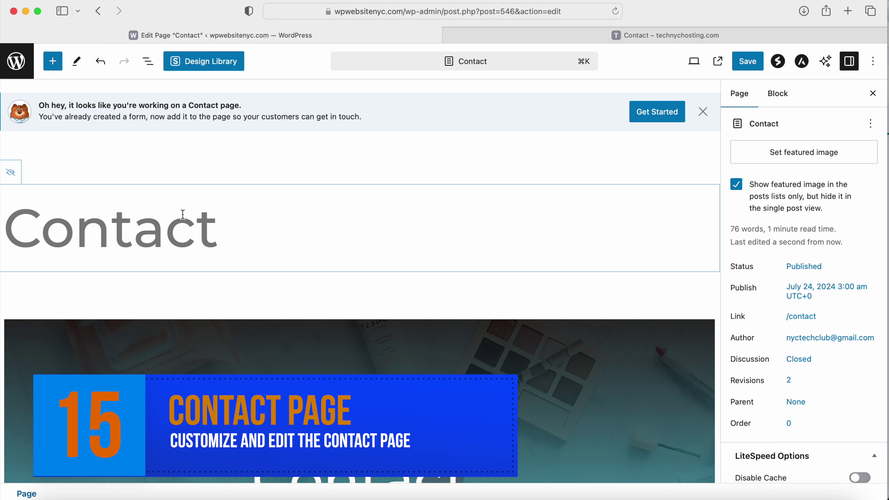
{"action": "scroll", "coordinate": [183, 214], "scroll_direction": "down", "scroll_amount": 5}
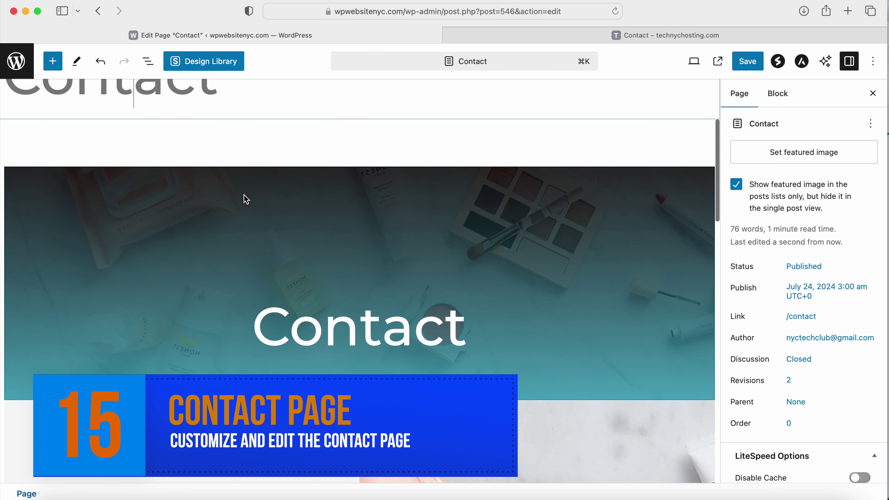
{"action": "left_click", "coordinate": [272, 200]}
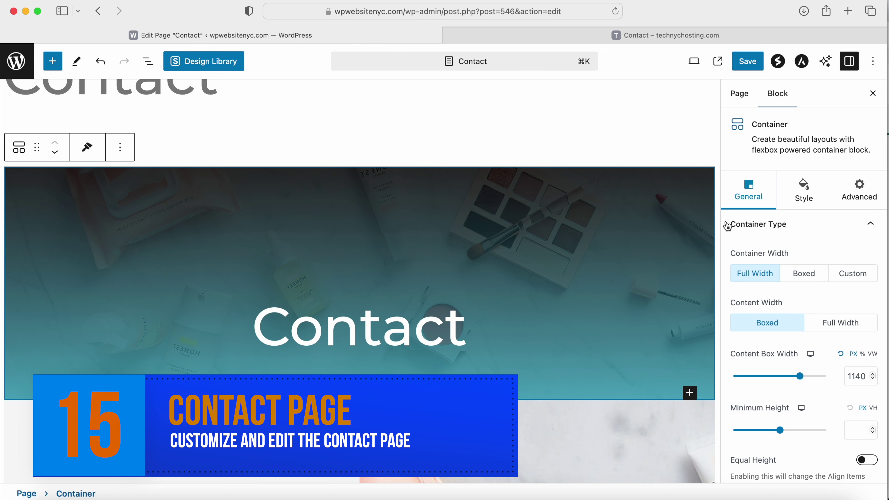
- Set the striped blue shirt photo e7-scaled.jpg as the cover's background image
{"action": "left_click", "coordinate": [805, 193]}
{"action": "scroll", "coordinate": [802, 211], "scroll_direction": "down", "scroll_amount": 3}
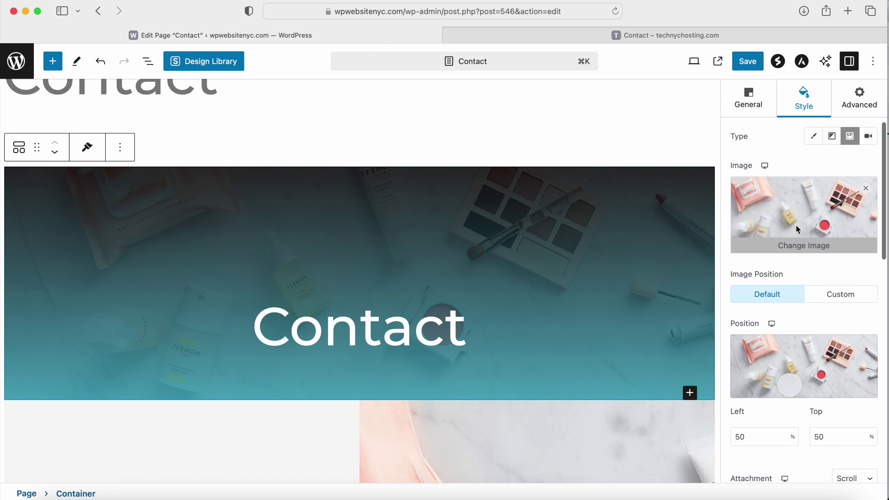
{"action": "left_click", "coordinate": [797, 247]}
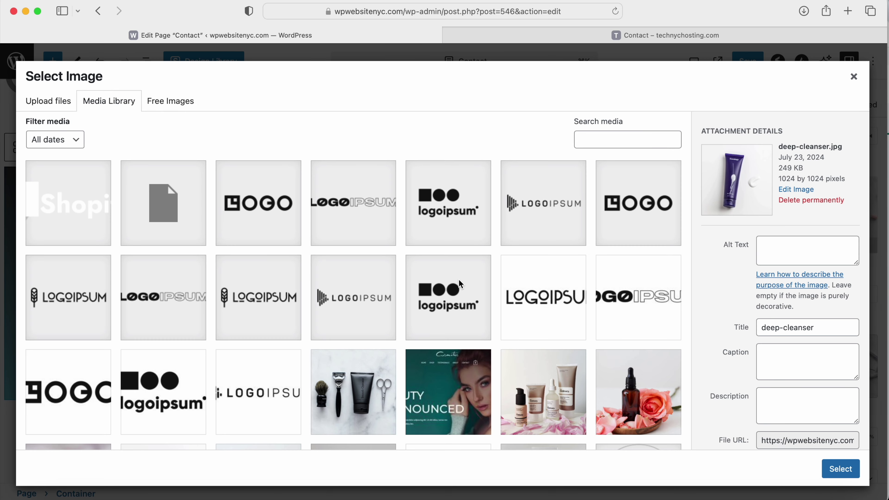
{"action": "scroll", "coordinate": [459, 279], "scroll_direction": "down", "scroll_amount": 6}
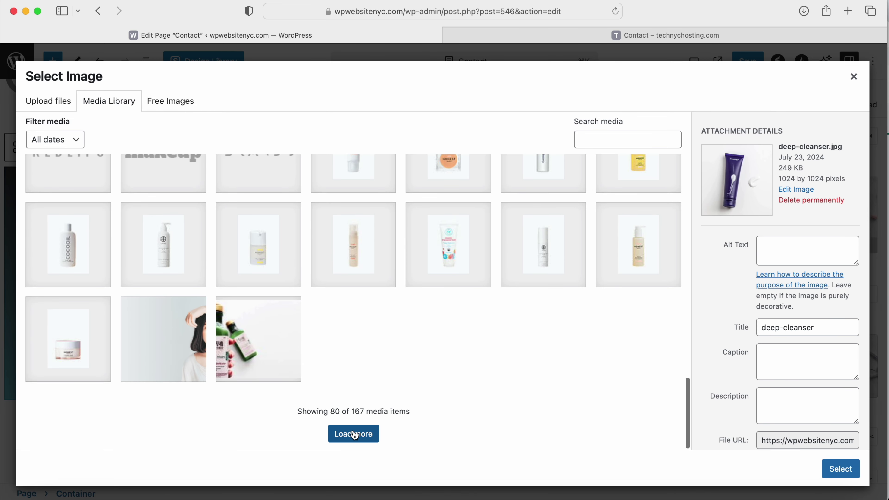
{"action": "left_click", "coordinate": [353, 435]}
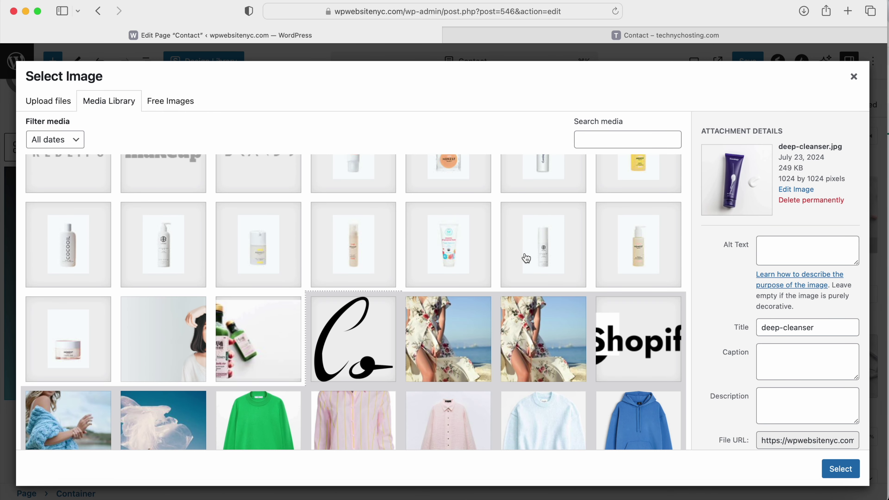
{"action": "scroll", "coordinate": [526, 256], "scroll_direction": "down", "scroll_amount": 5}
{"action": "scroll", "coordinate": [526, 258], "scroll_direction": "down", "scroll_amount": 5}
{"action": "left_click", "coordinate": [648, 267]}
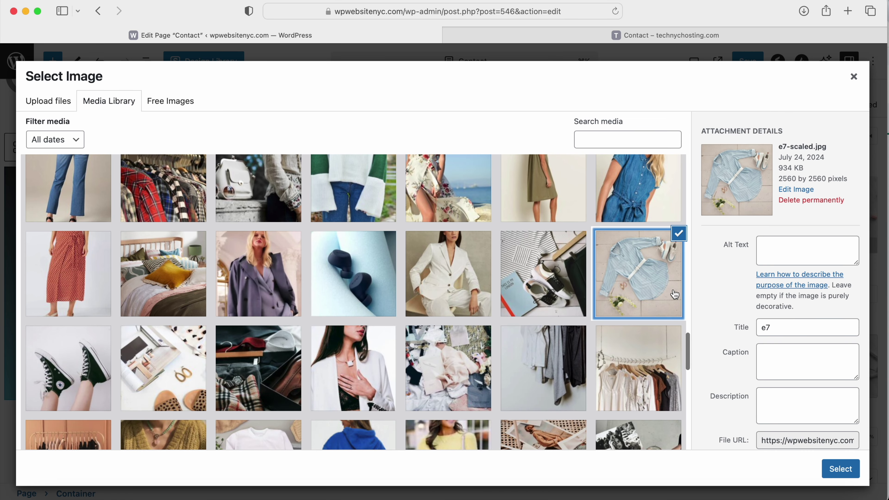
{"action": "left_click", "coordinate": [833, 469]}
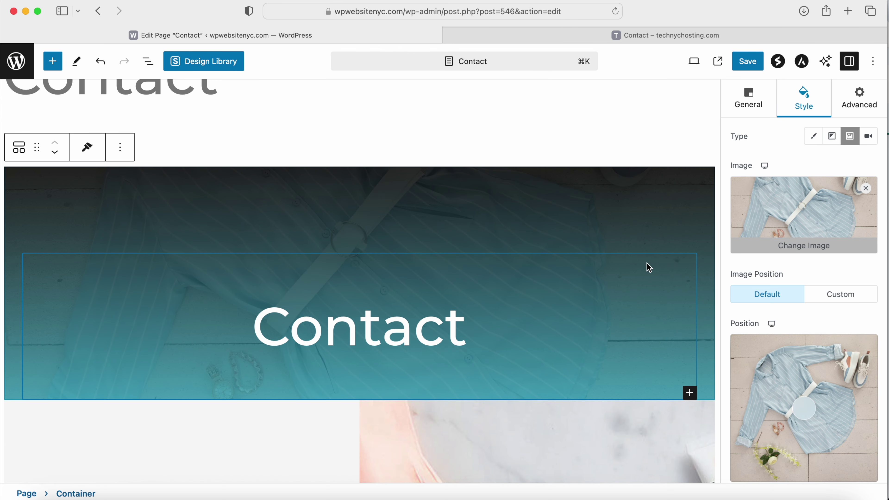
- Switch the banner overlay to a solid teal colour made mostly transparent (#279FB83D)
{"action": "scroll", "coordinate": [782, 257], "scroll_direction": "down", "scroll_amount": 10}
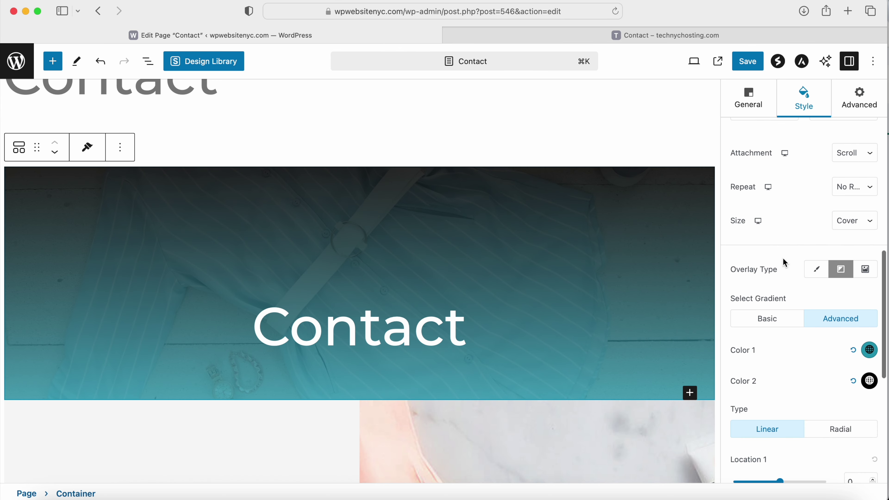
{"action": "left_click", "coordinate": [819, 219]}
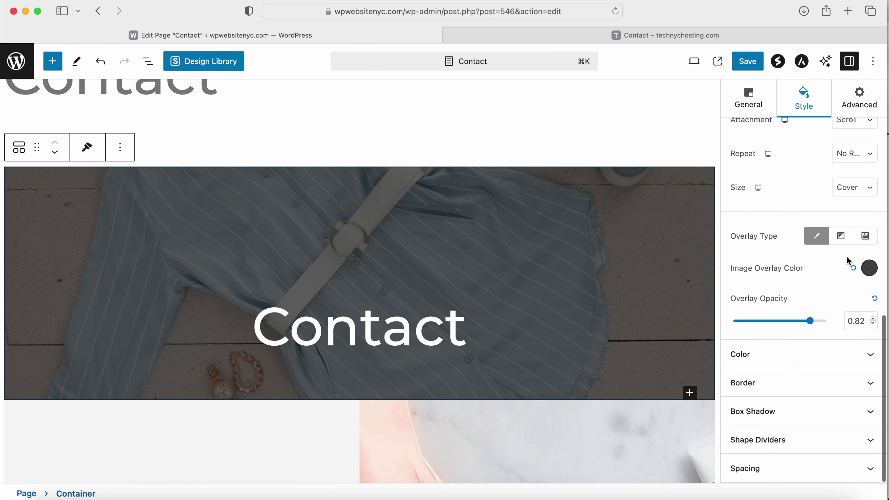
{"action": "left_click", "coordinate": [873, 272]}
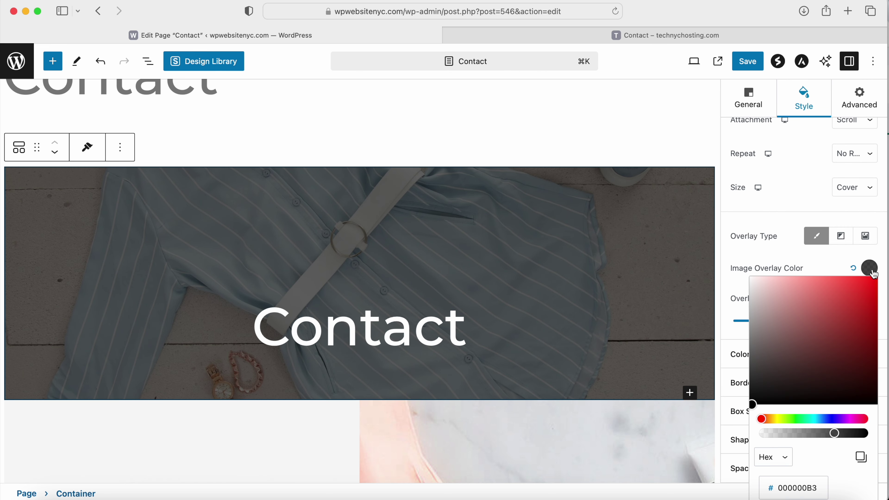
{"action": "scroll", "coordinate": [786, 432], "scroll_direction": "down", "scroll_amount": 3}
{"action": "left_click", "coordinate": [773, 436]}
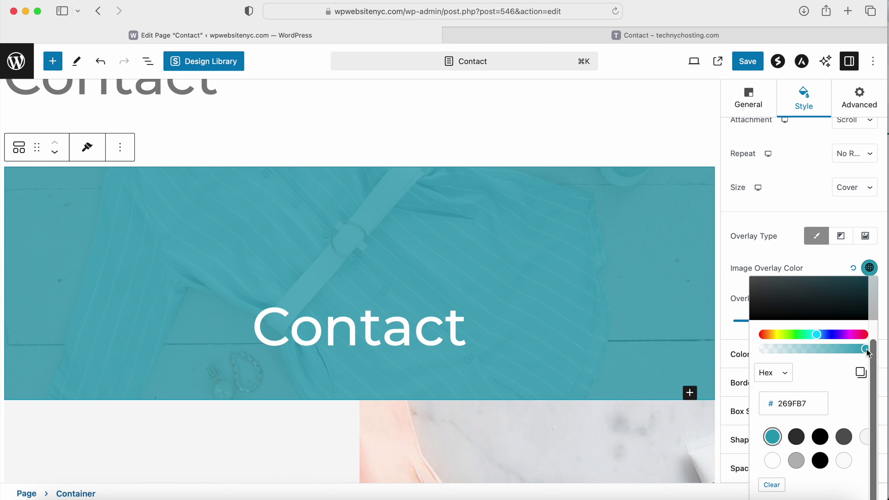
{"action": "left_click_drag", "start_coordinate": [866, 352], "coordinate": [789, 356]}
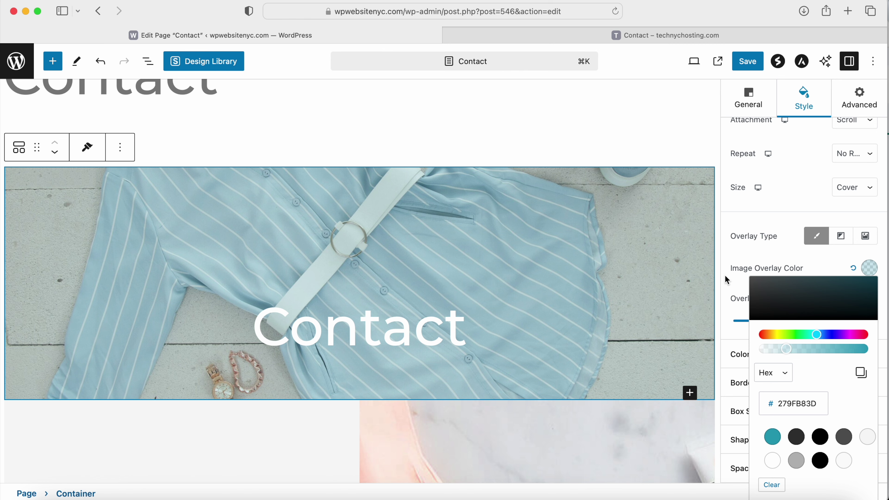
{"action": "left_click", "coordinate": [729, 288]}
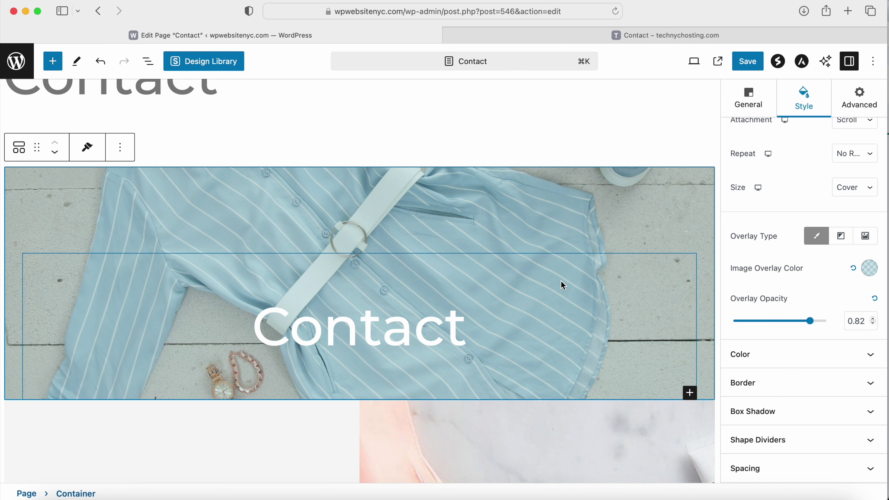
- Scroll down to the 'Get in Touch' form and select its First Name field
{"action": "scroll", "coordinate": [561, 284], "scroll_direction": "down", "scroll_amount": 10}
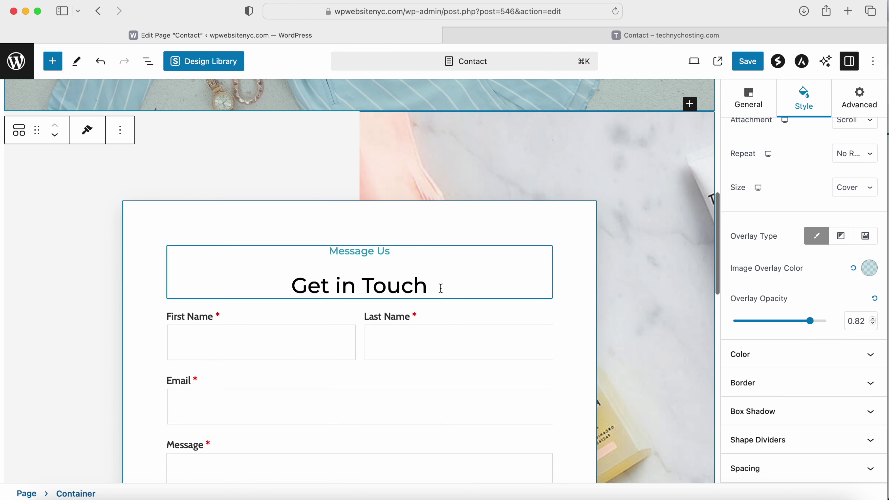
{"action": "scroll", "coordinate": [430, 283], "scroll_direction": "down", "scroll_amount": 6}
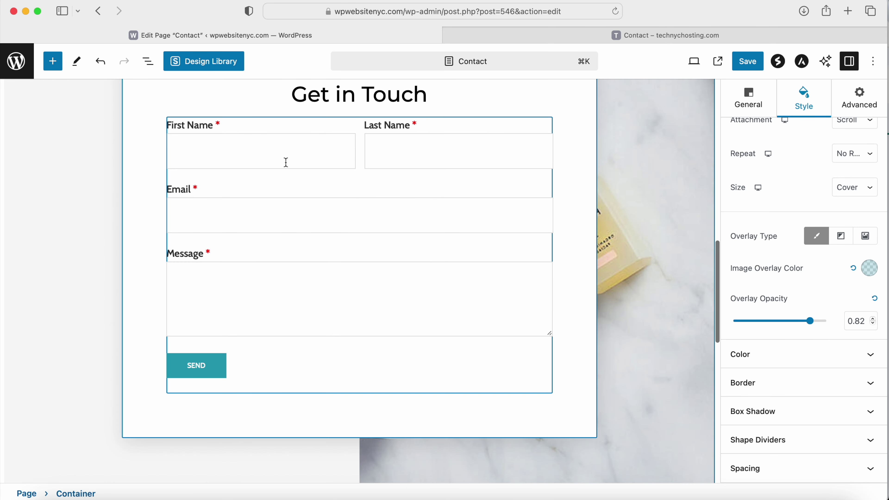
{"action": "left_click", "coordinate": [286, 159]}
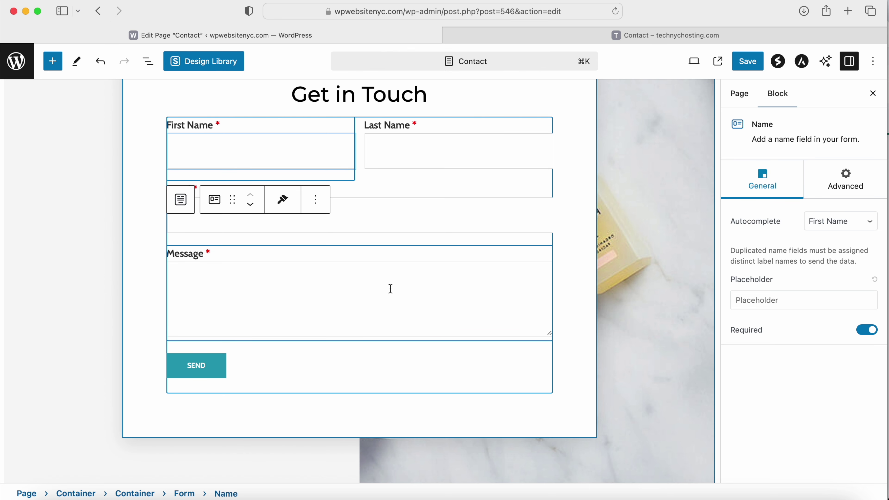
{"action": "scroll", "coordinate": [392, 289], "scroll_direction": "up", "scroll_amount": 10}
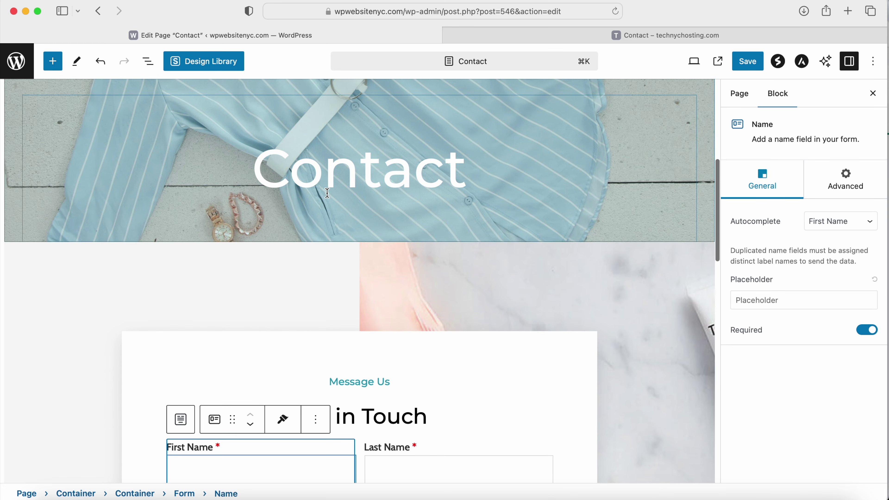
{"action": "scroll", "coordinate": [387, 246], "scroll_direction": "up", "scroll_amount": 6}
{"action": "scroll", "coordinate": [388, 250], "scroll_direction": "down", "scroll_amount": 15}
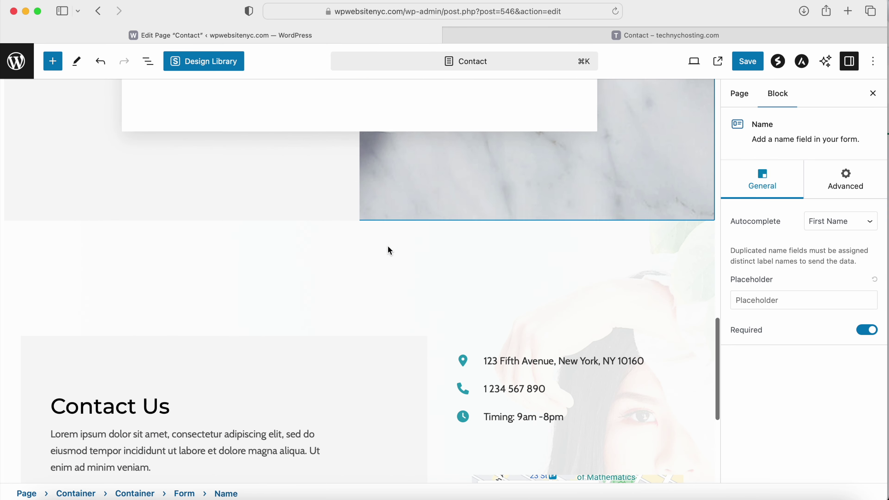
{"action": "scroll", "coordinate": [388, 301], "scroll_direction": "down", "scroll_amount": 5}
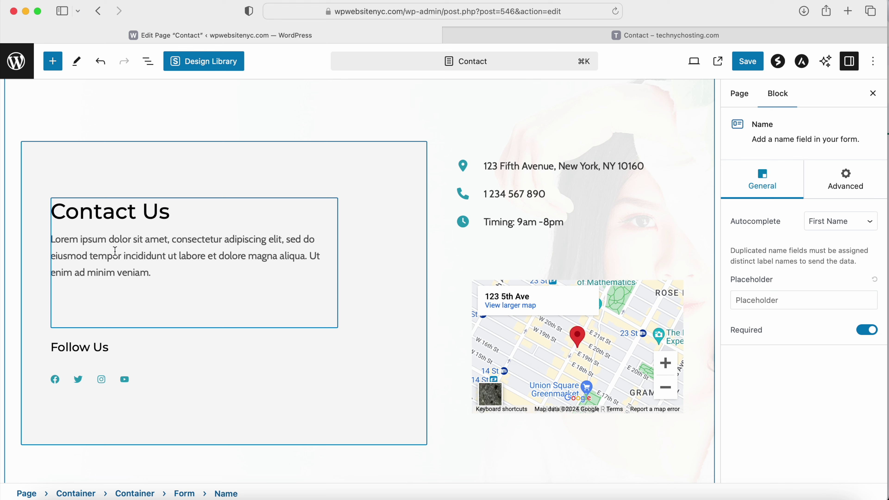
{"action": "left_click", "coordinate": [150, 386]}
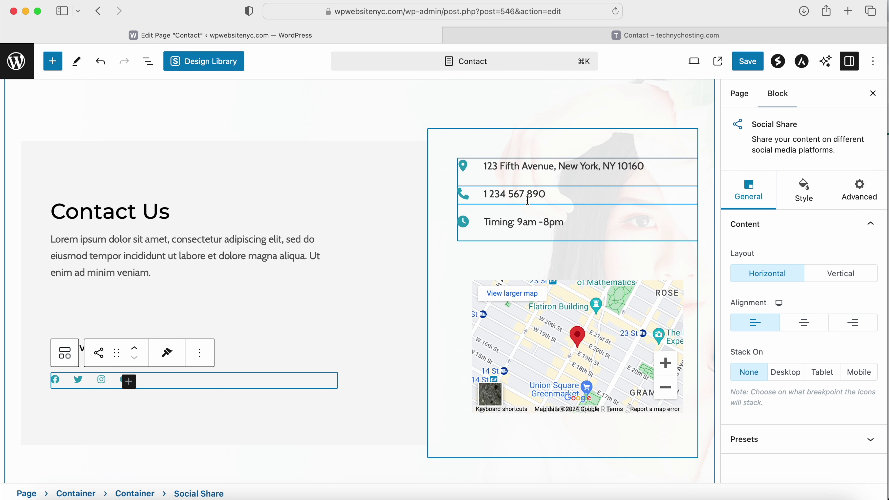
- Review the phone number and Google Maps block (zoom 15, height 225), then save the Contact page
{"action": "left_click", "coordinate": [519, 195]}
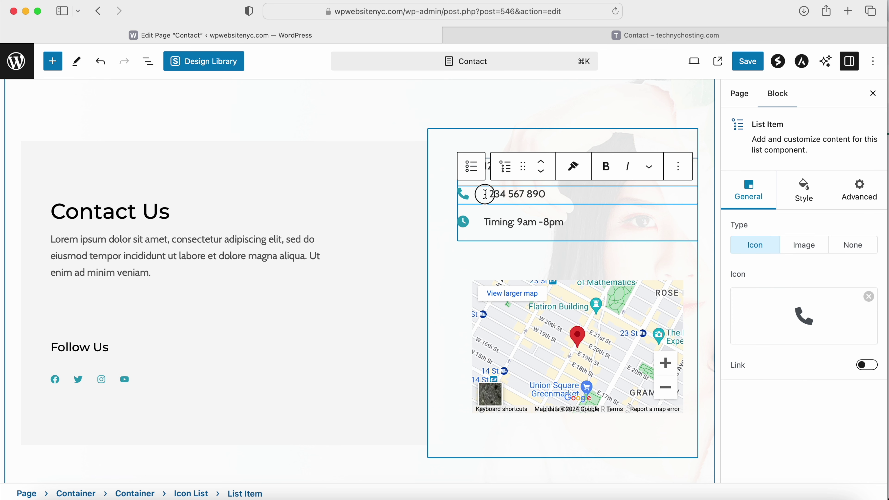
{"action": "left_click_drag", "start_coordinate": [483, 194], "coordinate": [568, 193]}
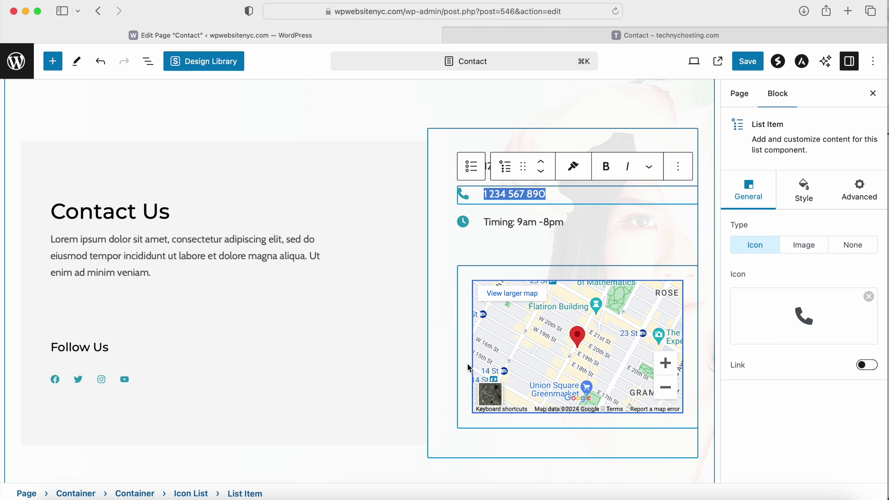
{"action": "left_click", "coordinate": [464, 328]}
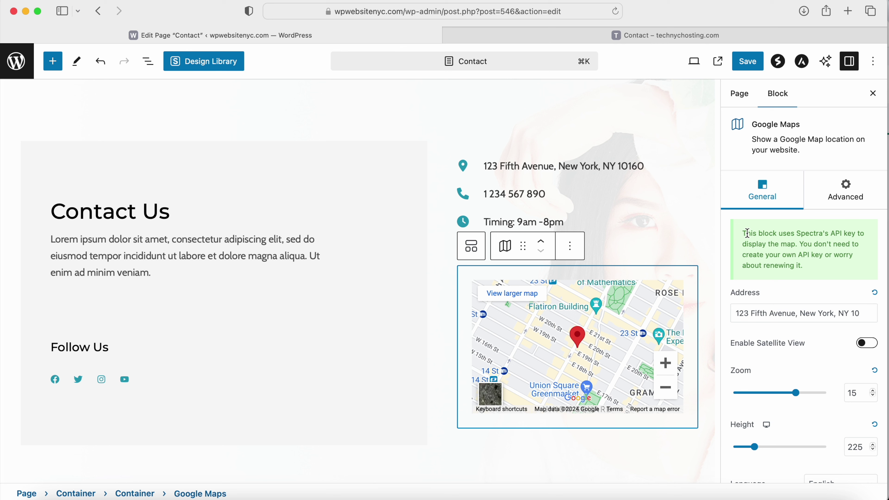
{"action": "left_click_drag", "start_coordinate": [745, 233], "coordinate": [854, 267]}
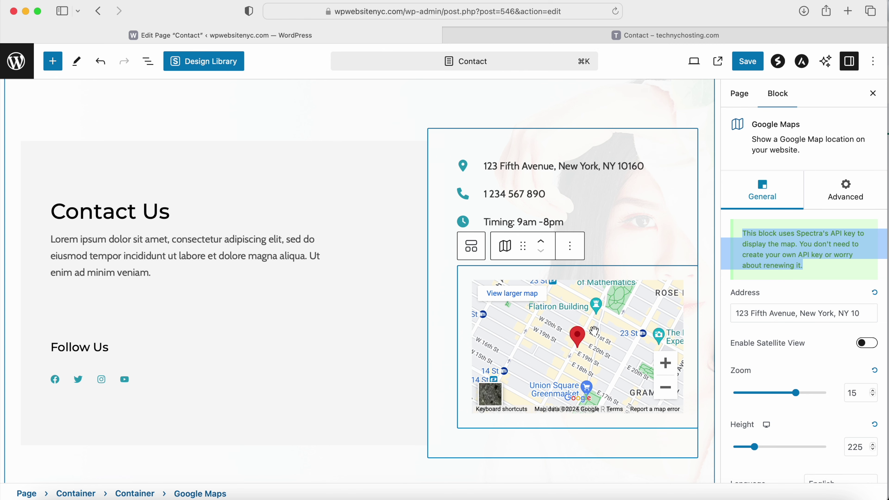
{"action": "scroll", "coordinate": [566, 368], "scroll_direction": "down", "scroll_amount": 3}
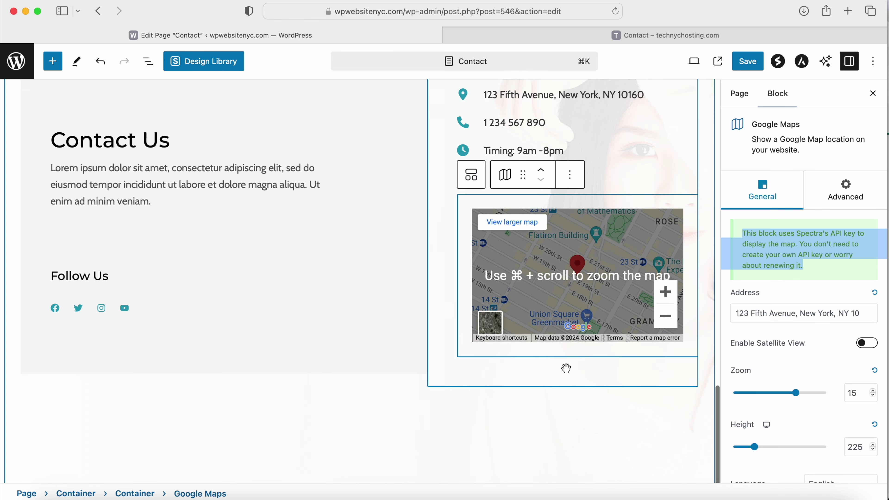
{"action": "scroll", "coordinate": [566, 369], "scroll_direction": "down", "scroll_amount": 10}
{"action": "left_click", "coordinate": [748, 67]}
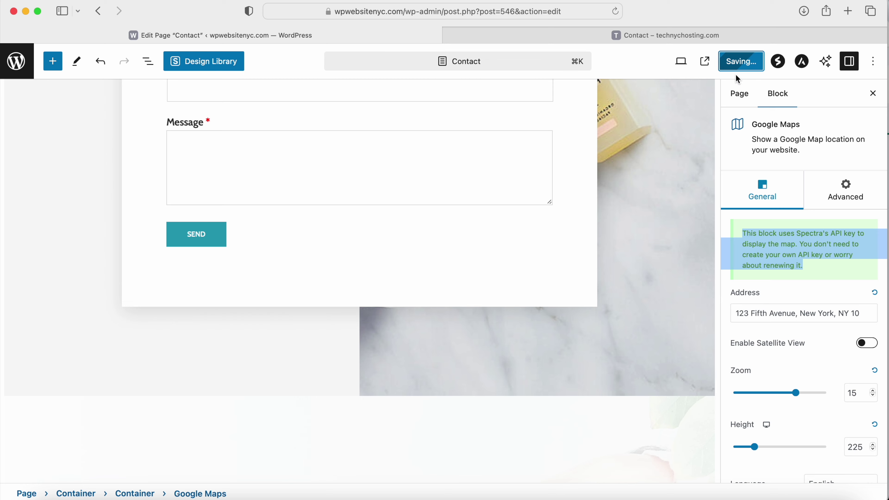
- Select the contact form's Email field, then leave the editor for the All Pages list
{"action": "scroll", "coordinate": [427, 259], "scroll_direction": "up", "scroll_amount": 8}
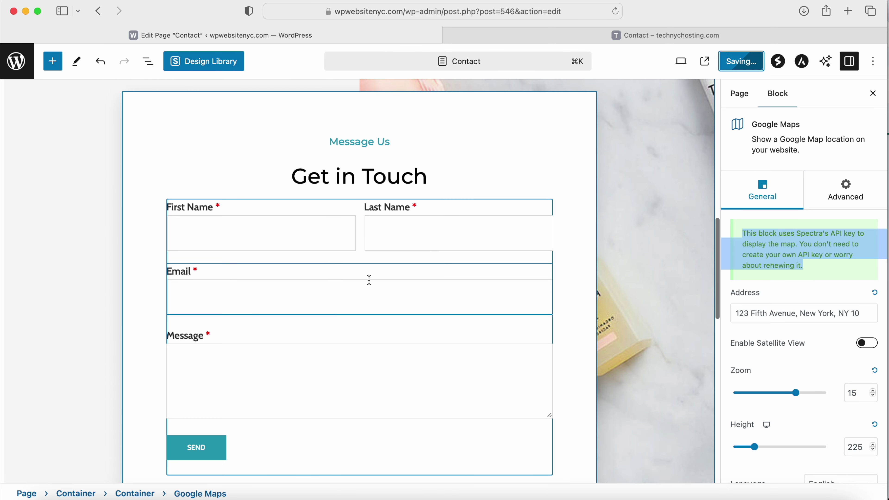
{"action": "left_click", "coordinate": [321, 306]}
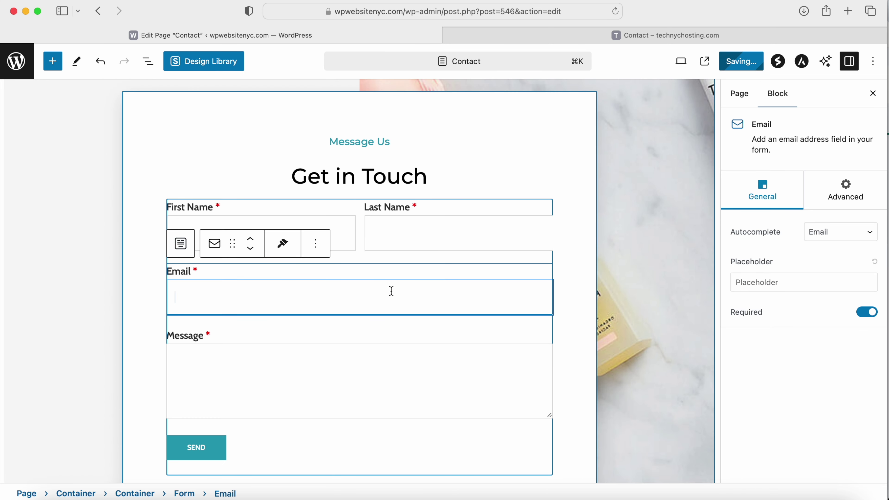
{"action": "left_click", "coordinate": [331, 307]}
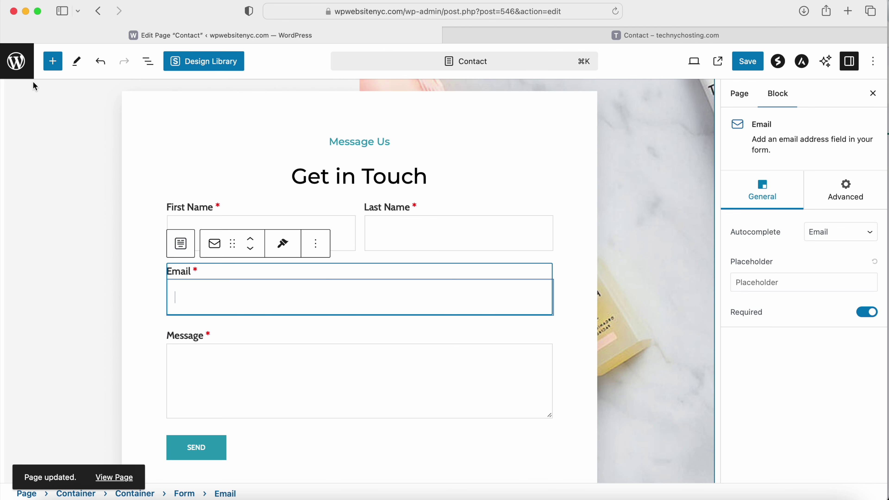
{"action": "left_click", "coordinate": [17, 66]}
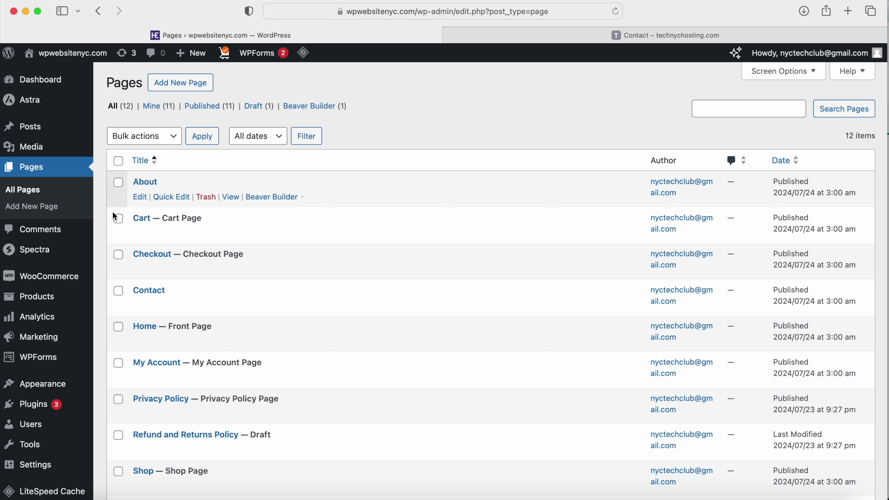
- Open WPForms Settings on its General tab
{"action": "mouse_move", "coordinate": [36, 358]}
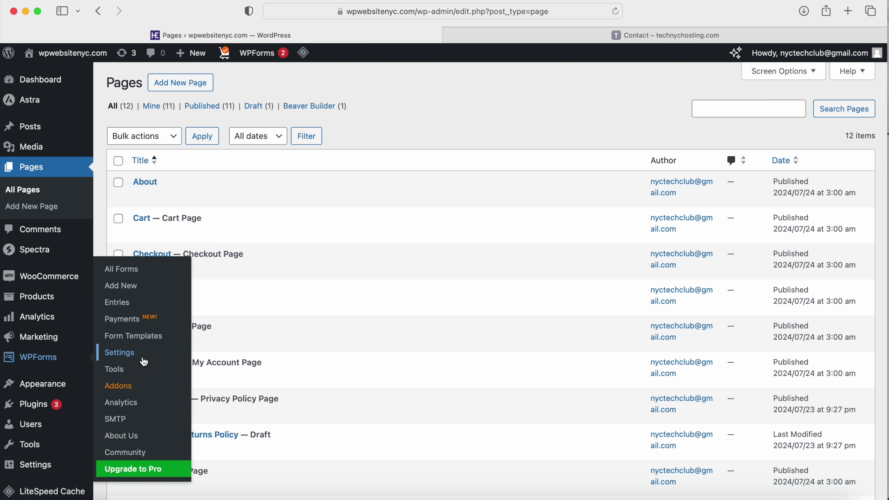
{"action": "left_click", "coordinate": [122, 356]}
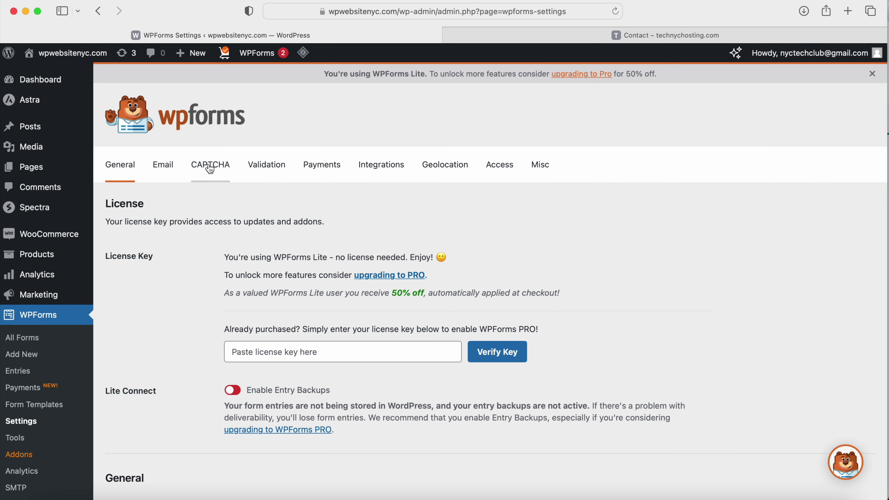
{"action": "left_click", "coordinate": [165, 166]}
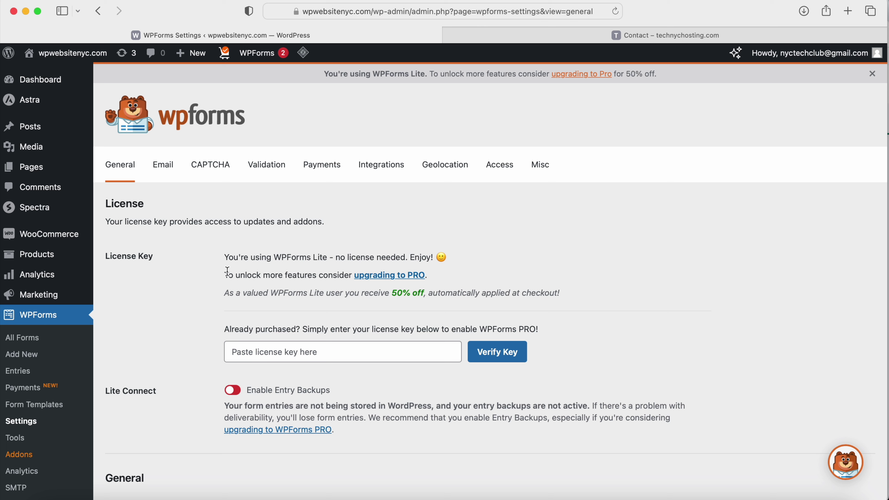
{"action": "mouse_move", "coordinate": [44, 154]}
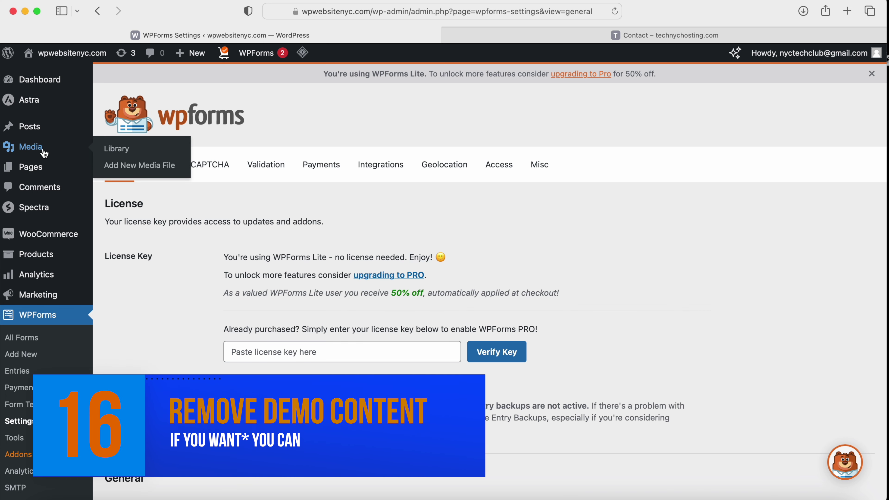
- In the Media Library, bulk-select the demo logos, blank document and cosmetics photos
{"action": "left_click", "coordinate": [121, 151]}
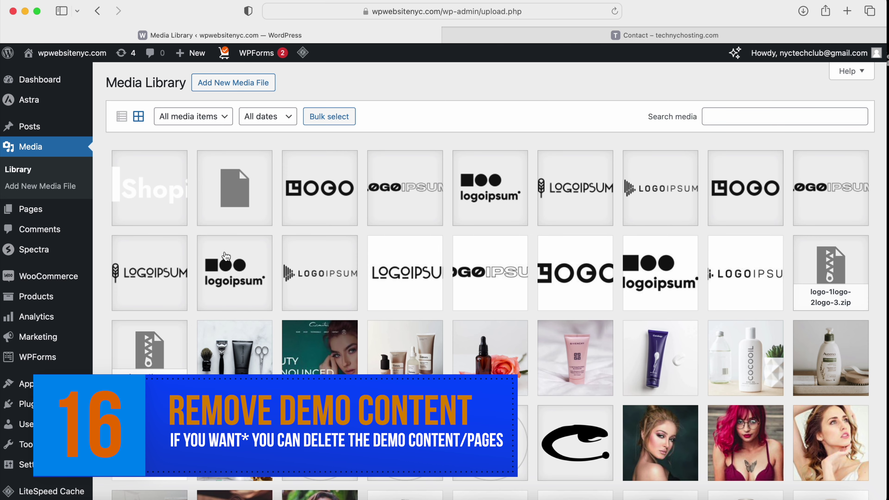
{"action": "left_click", "coordinate": [323, 117]}
{"action": "left_click", "coordinate": [151, 188]}
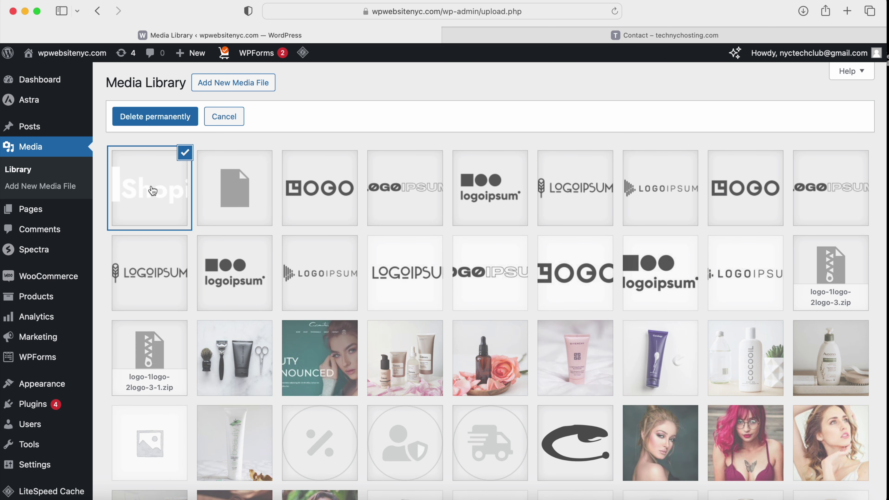
{"action": "left_click", "coordinate": [232, 199]}
{"action": "left_click", "coordinate": [319, 206]}
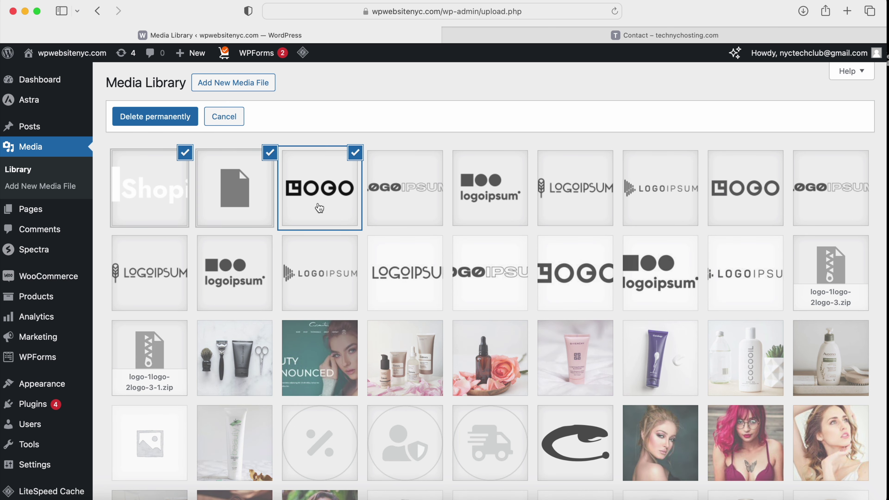
{"action": "left_click", "coordinate": [581, 289], "text": "shift"}
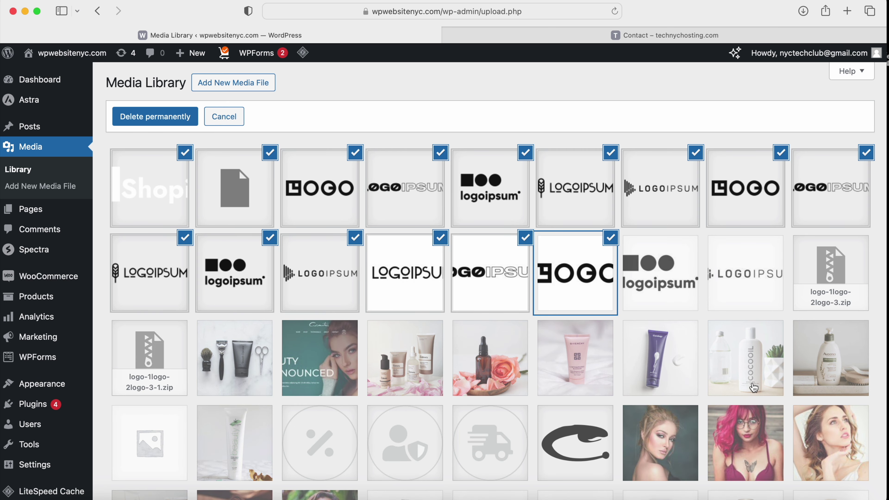
{"action": "left_click", "coordinate": [757, 440], "text": "shift"}
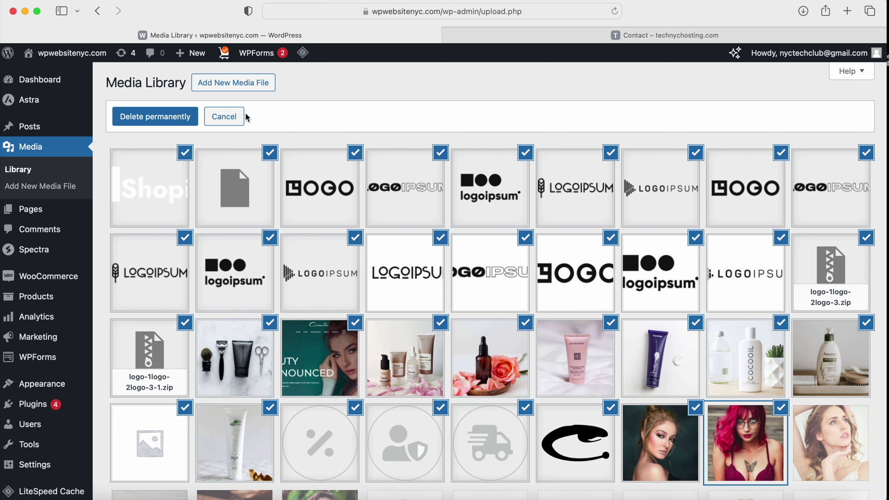
- Permanently delete the selected media items and confirm the deletion
{"action": "left_click", "coordinate": [159, 119]}
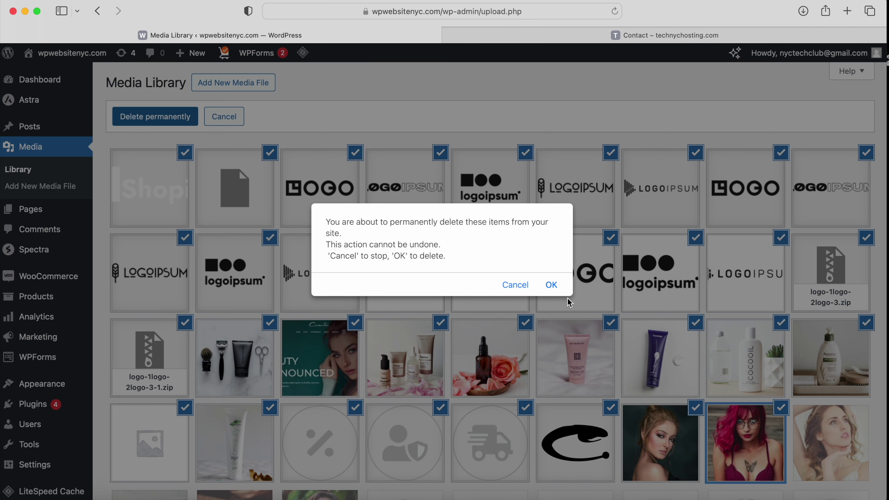
{"action": "left_click", "coordinate": [552, 285]}
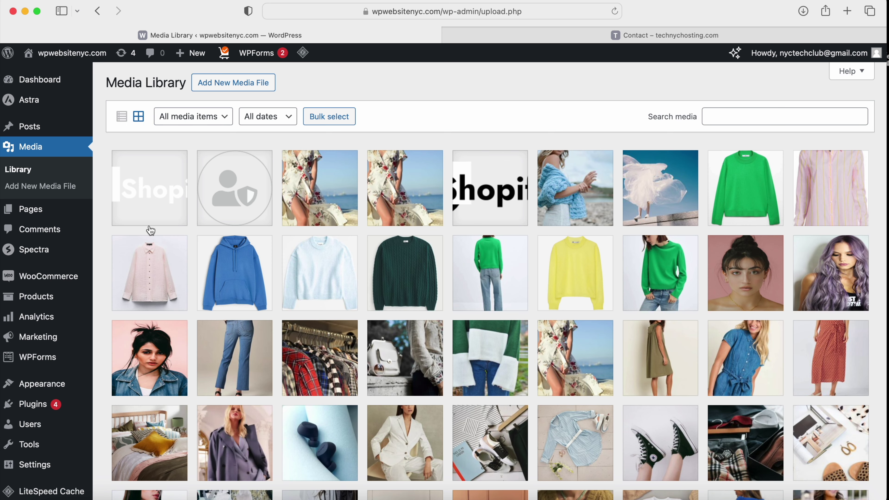
{"action": "mouse_move", "coordinate": [61, 298]}
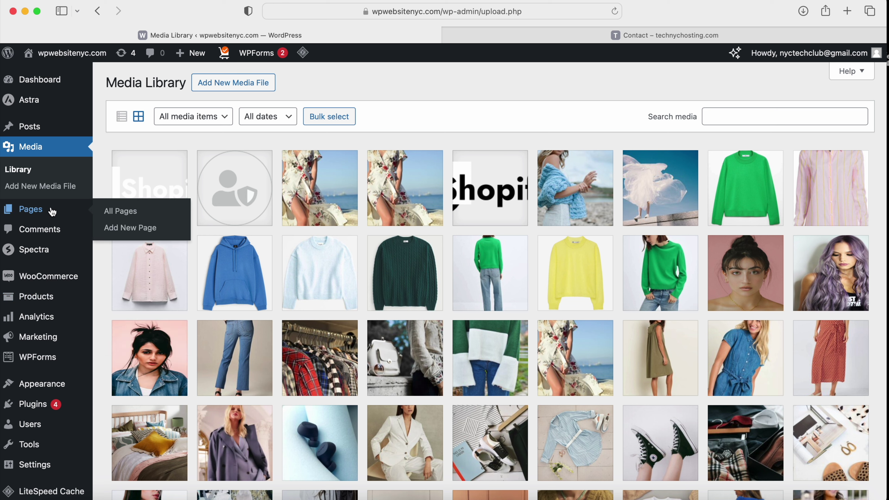
- Open the Astra theme dashboard from the admin menu
{"action": "mouse_move", "coordinate": [51, 125]}
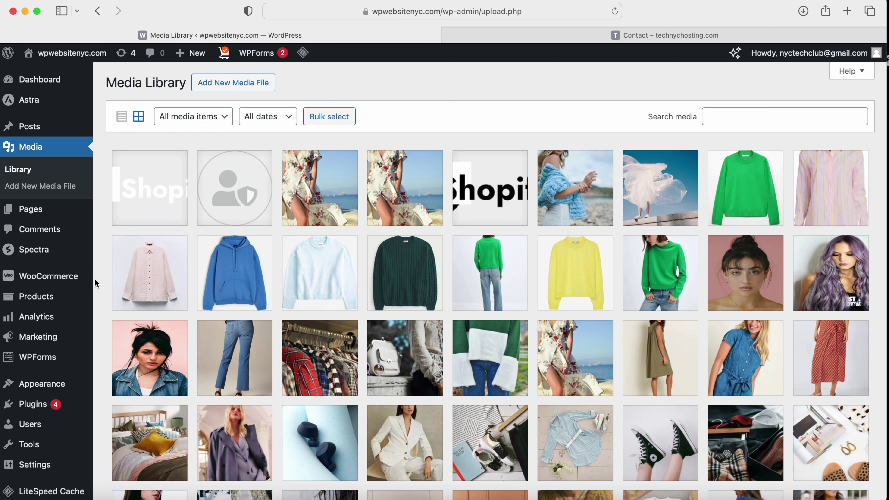
{"action": "mouse_move", "coordinate": [40, 277]}
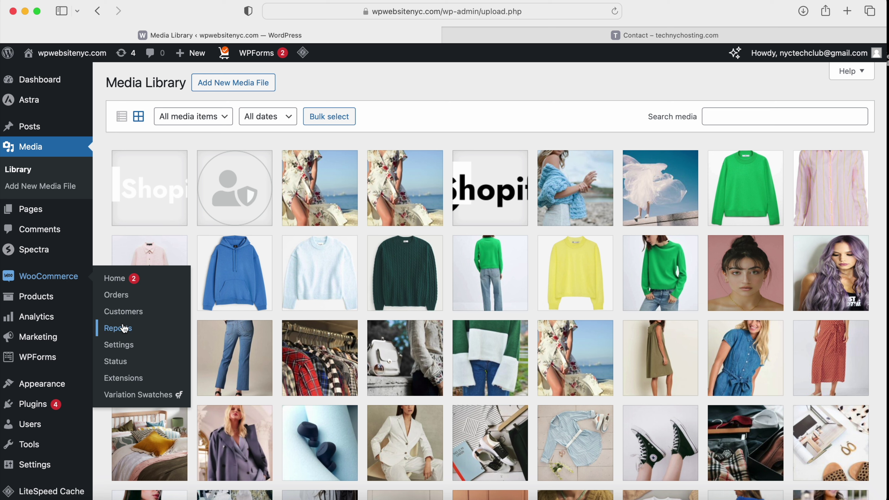
{"action": "mouse_move", "coordinate": [49, 319]}
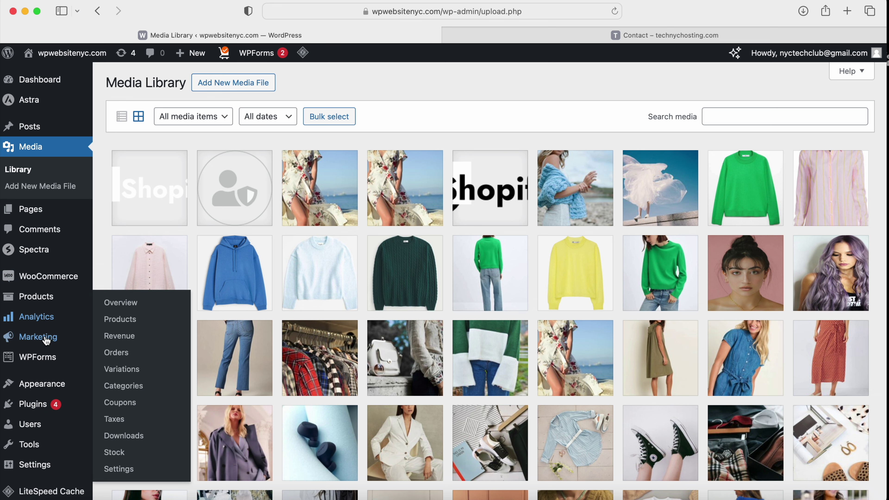
{"action": "mouse_move", "coordinate": [45, 344]}
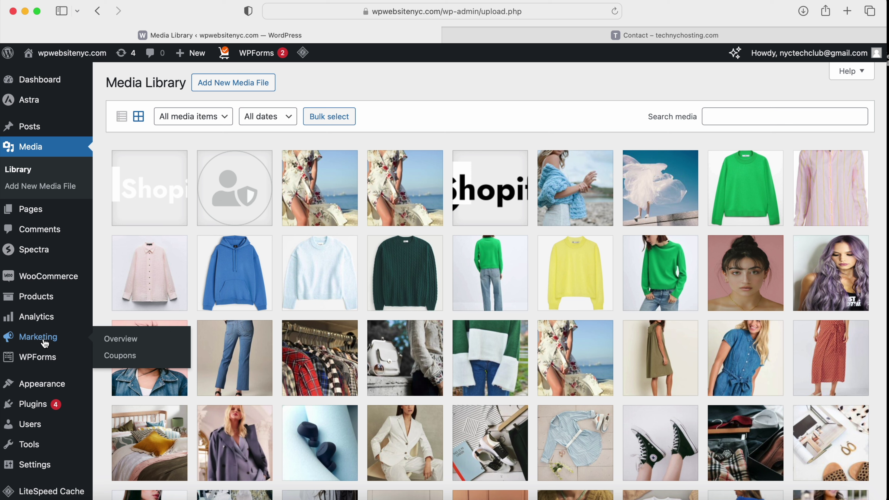
{"action": "mouse_move", "coordinate": [42, 105]}
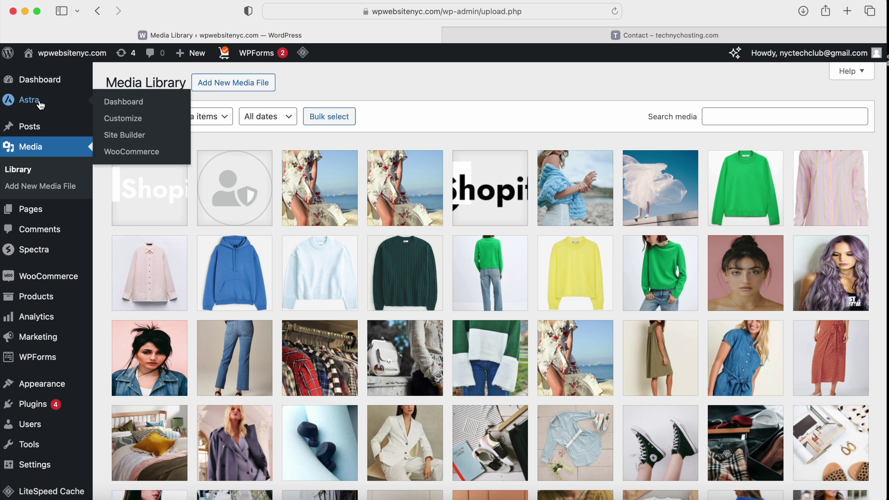
{"action": "left_click", "coordinate": [135, 111]}
- Leave Starter Templates for the main dashboard and visit the live Shopiful front page
{"action": "left_click", "coordinate": [322, 89]}
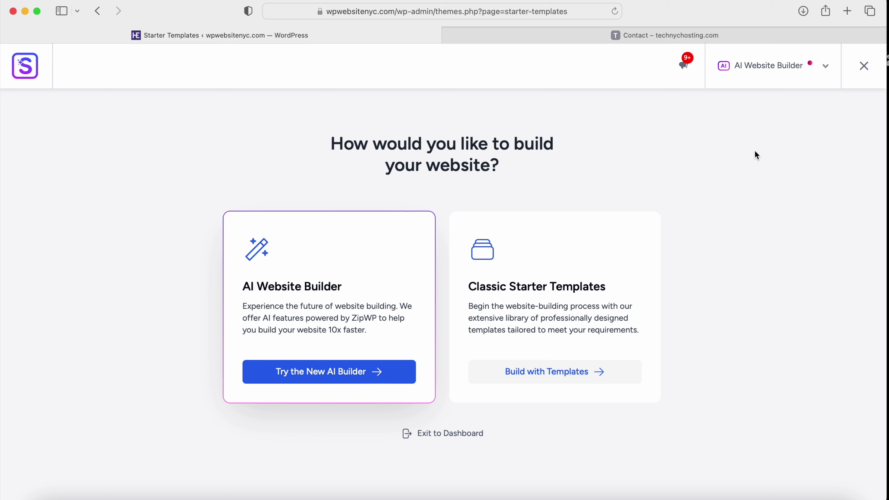
{"action": "left_click", "coordinate": [864, 66]}
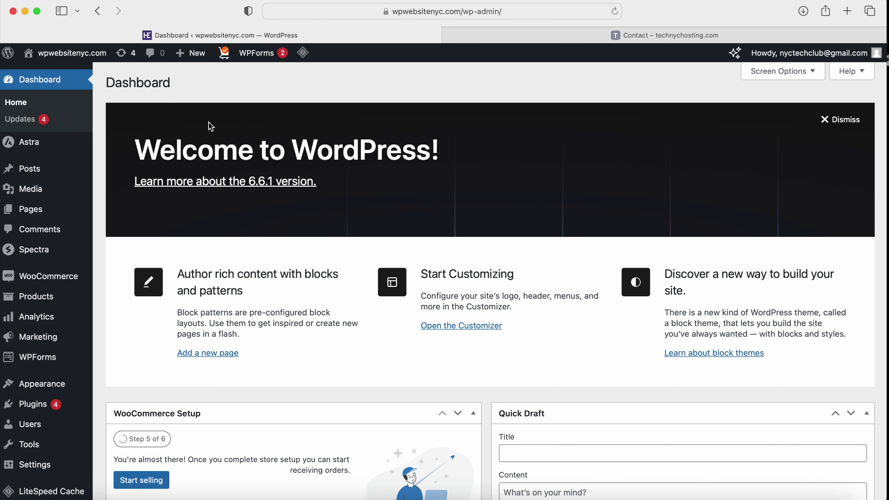
{"action": "left_click", "coordinate": [77, 54]}
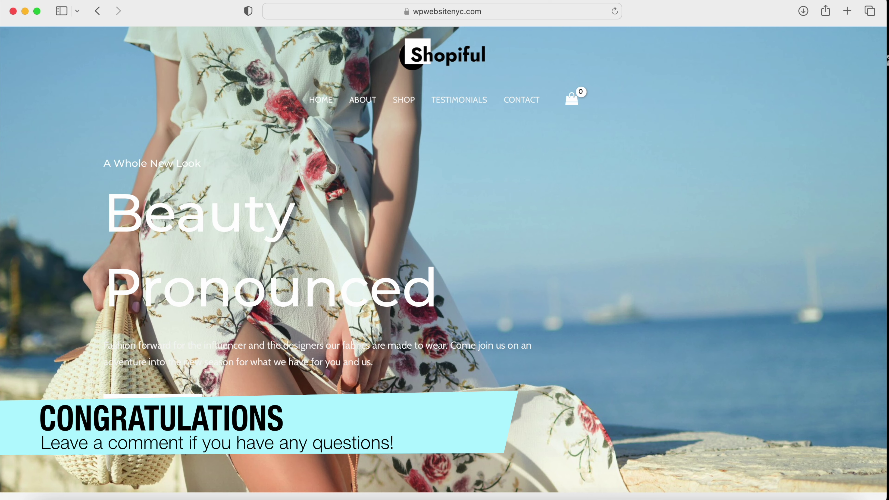
{"action": "scroll", "coordinate": [324, 261], "scroll_direction": "down", "scroll_amount": 10}
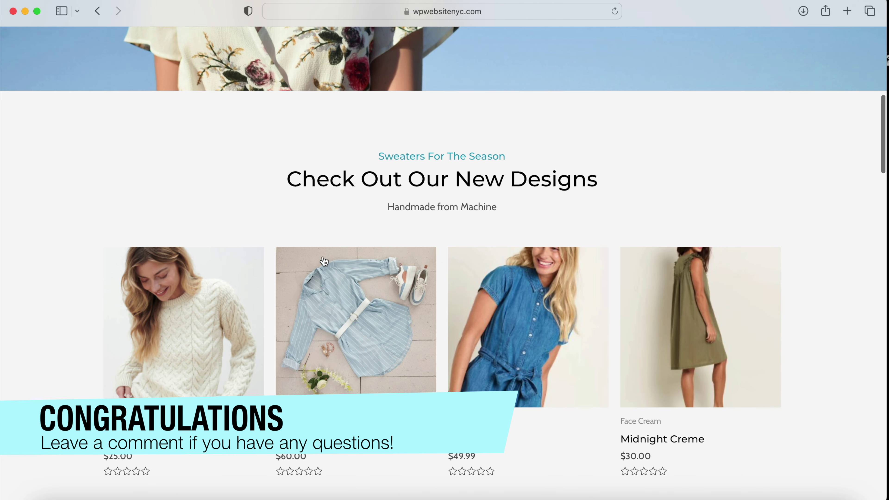
{"action": "scroll", "coordinate": [213, 280], "scroll_direction": "down", "scroll_amount": 10}
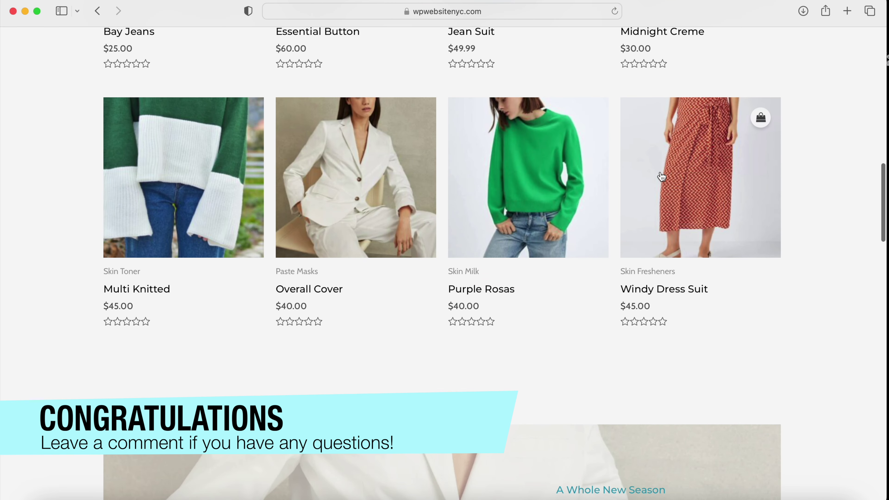
{"action": "scroll", "coordinate": [661, 177], "scroll_direction": "down", "scroll_amount": 8}
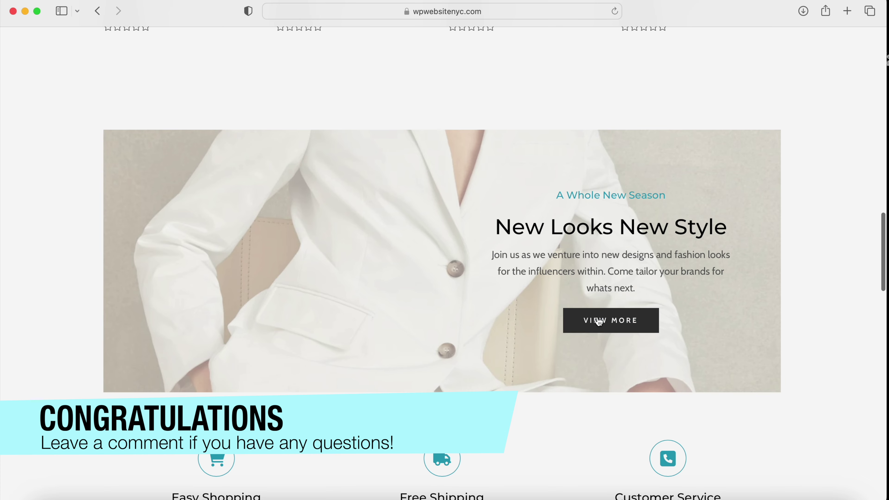
{"action": "scroll", "coordinate": [611, 319], "scroll_direction": "down", "scroll_amount": 4}
{"action": "scroll", "coordinate": [598, 322], "scroll_direction": "down", "scroll_amount": 5}
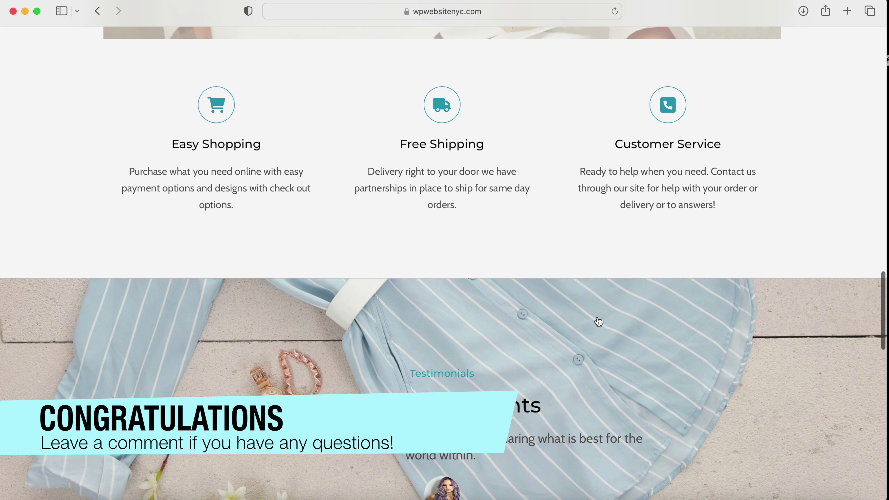
{"action": "scroll", "coordinate": [597, 317], "scroll_direction": "down", "scroll_amount": 6}
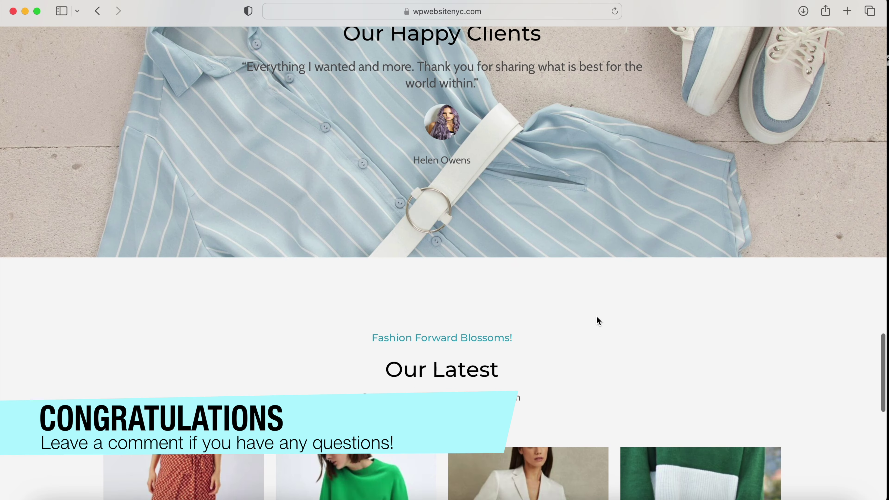
{"action": "scroll", "coordinate": [597, 321], "scroll_direction": "down", "scroll_amount": 6}
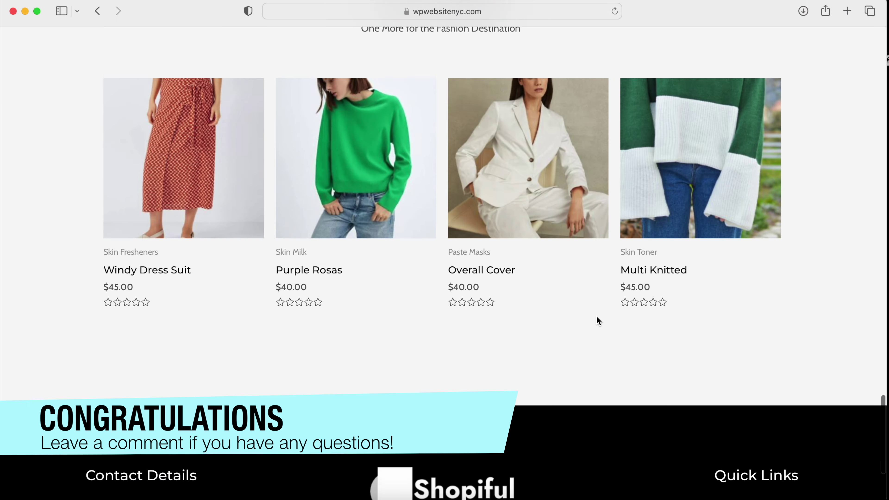
{"action": "scroll", "coordinate": [598, 315], "scroll_direction": "up", "scroll_amount": 15}
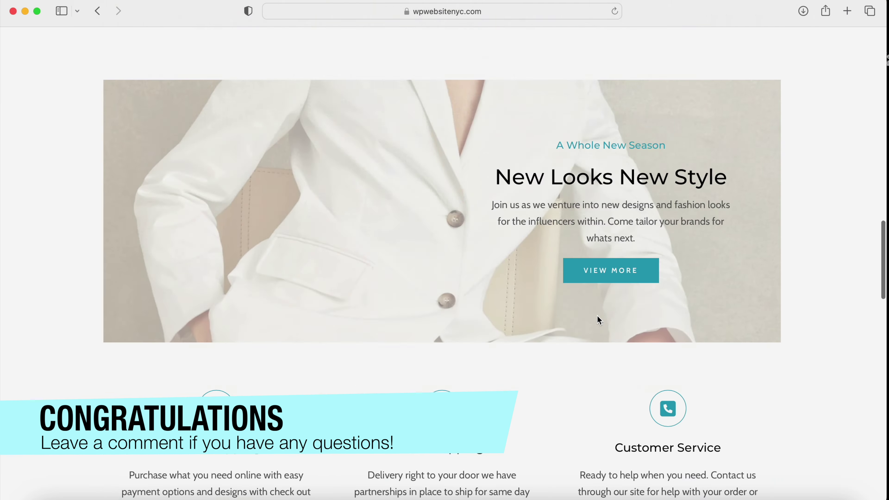
{"action": "scroll", "coordinate": [598, 320], "scroll_direction": "up", "scroll_amount": 15}
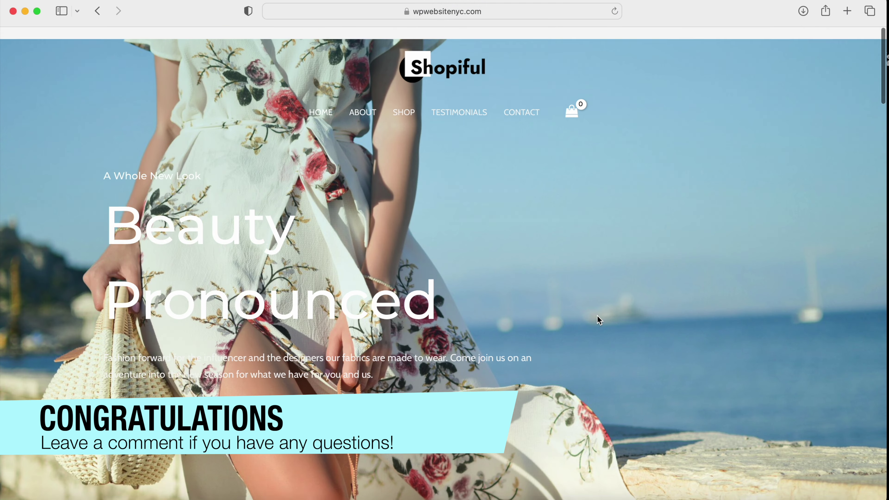